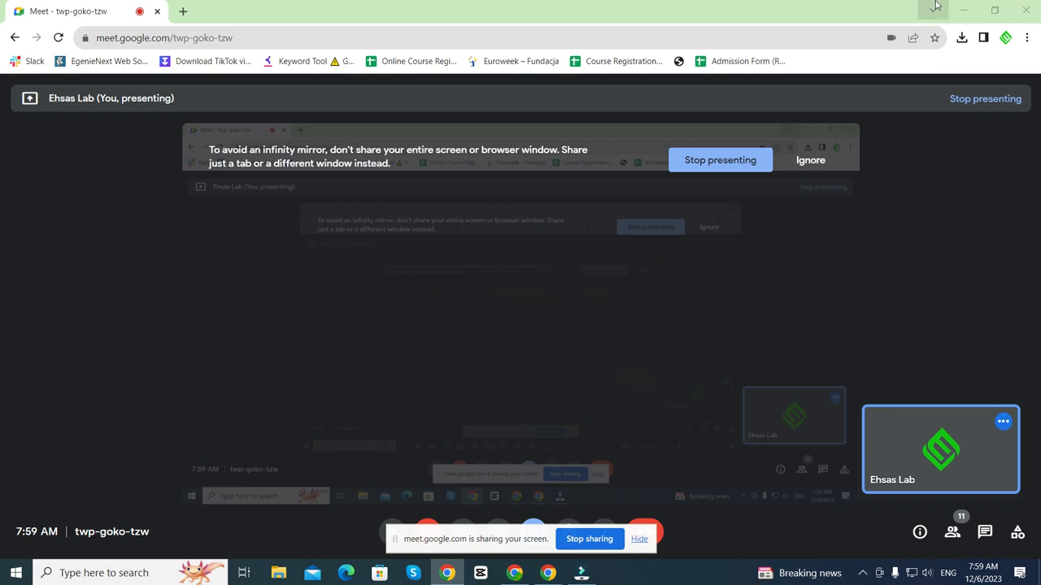
- Hide the screen-sharing notice and open the screen recorder from the system tray
left_click(639, 539)
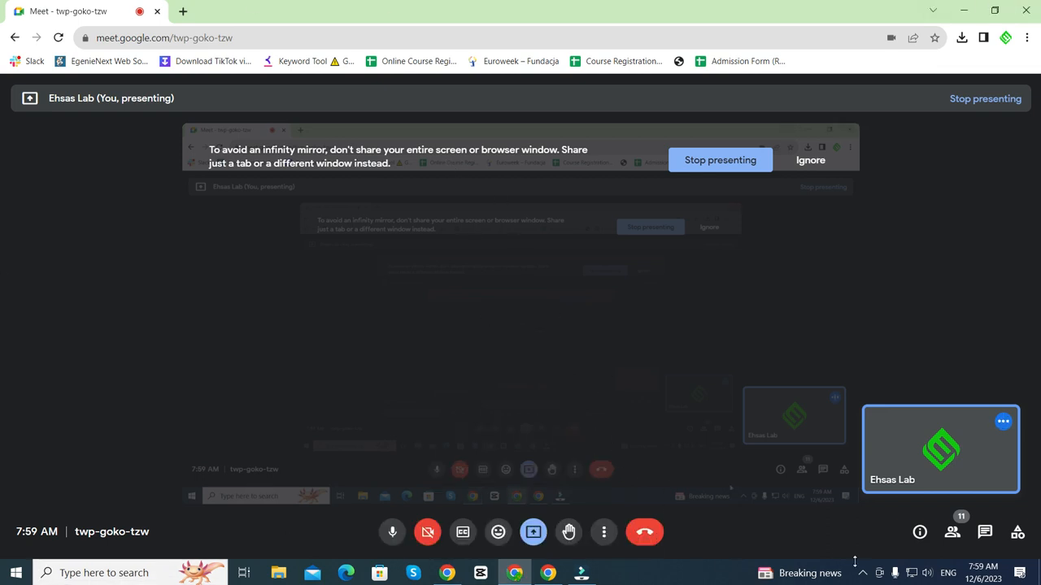
left_click(862, 573)
right_click(888, 551)
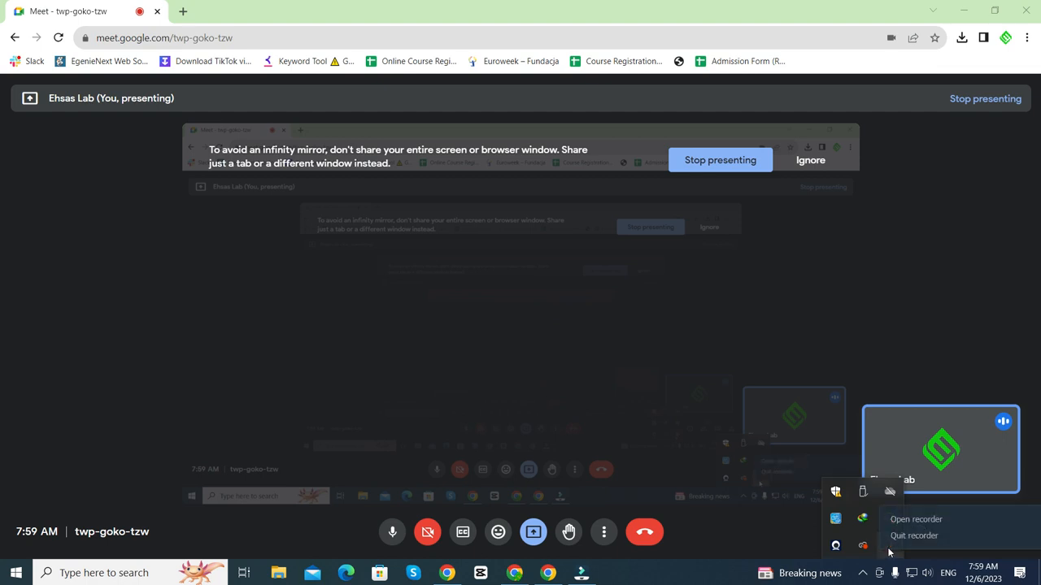
left_click(902, 520)
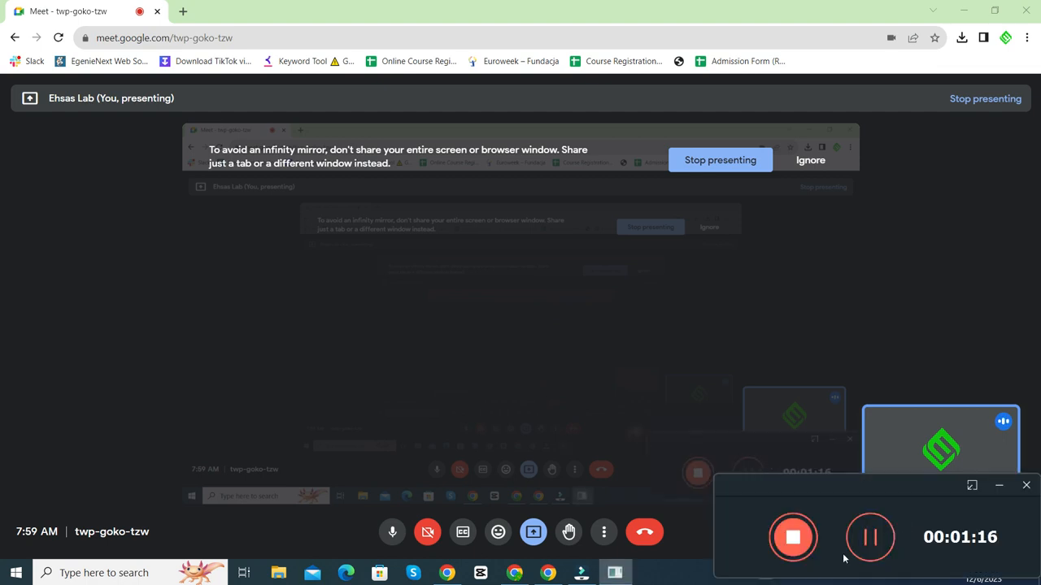
- Minimize the screen recorder and bring up the Windows search panel
left_click(683, 563)
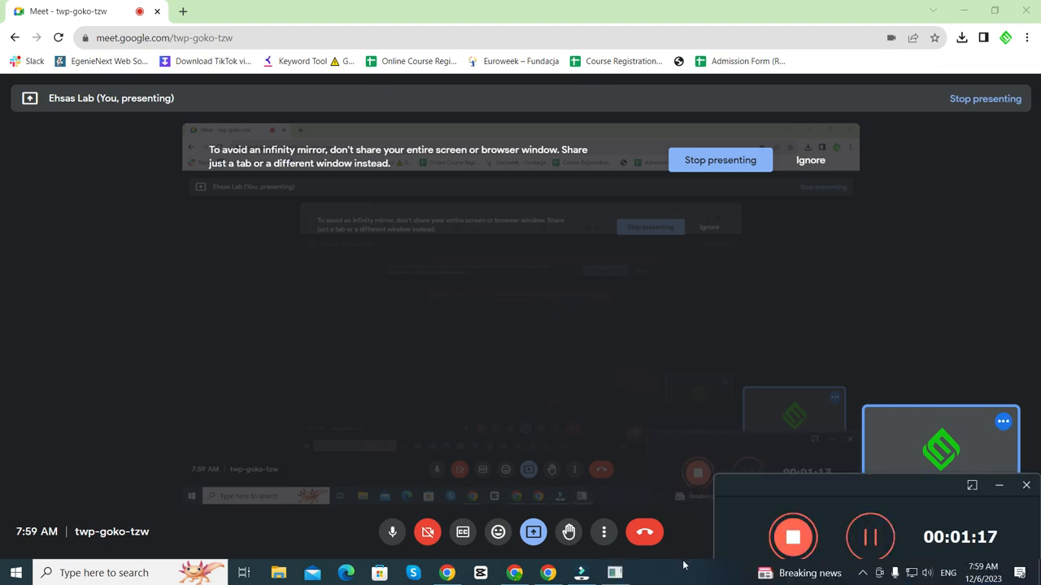
left_click(999, 487)
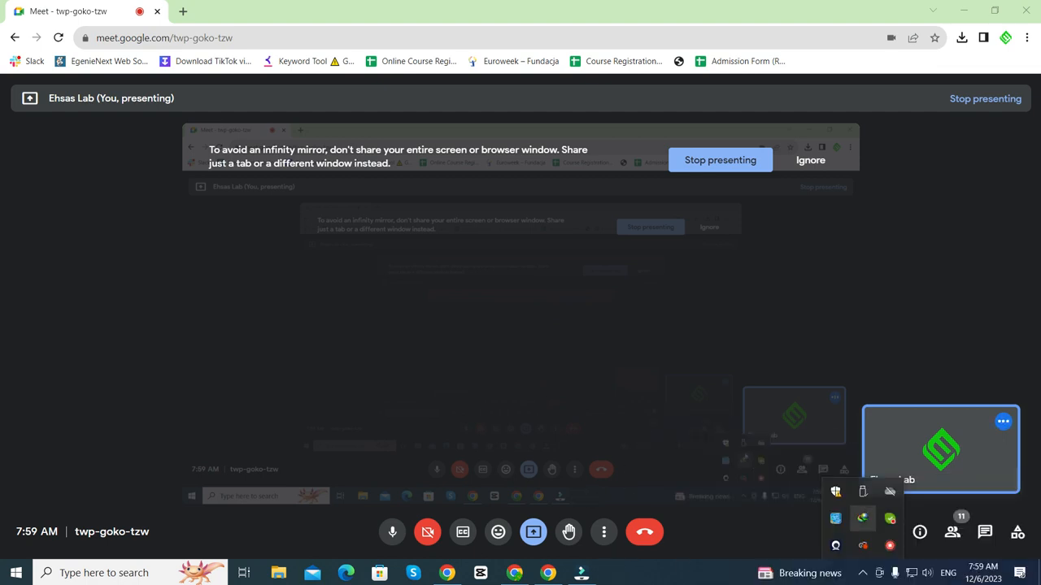
left_click(140, 569)
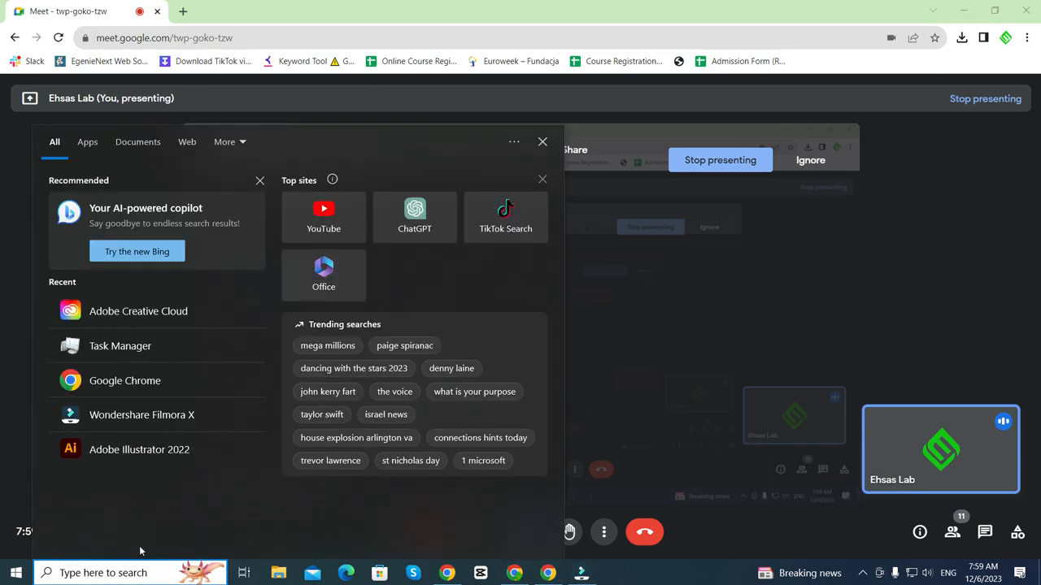
- Launch Illustrator from Creative Cloud, dismiss the crash warning, and bring the Meet window forward
left_click(170, 312)
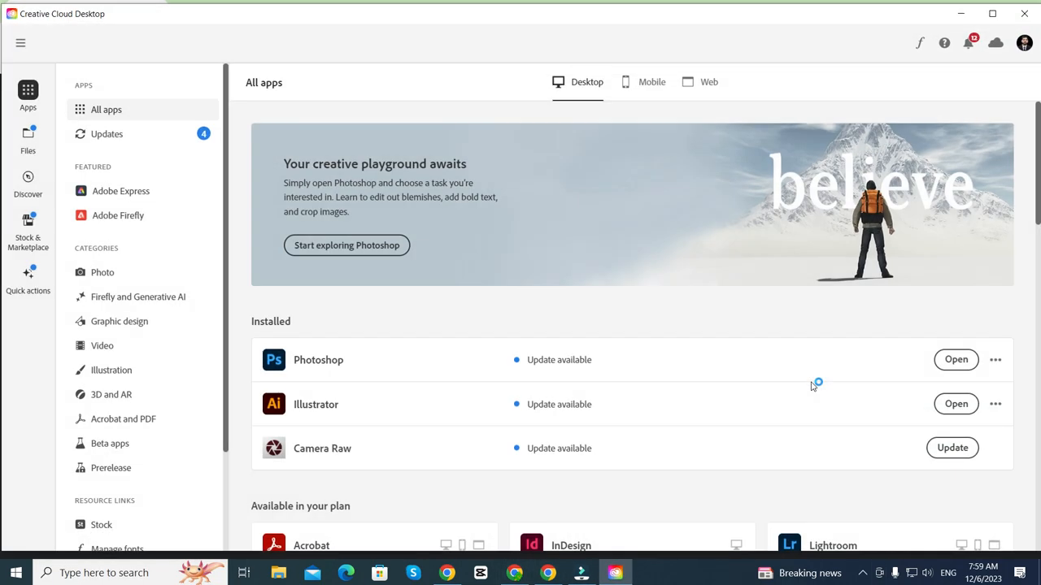
left_click(947, 456)
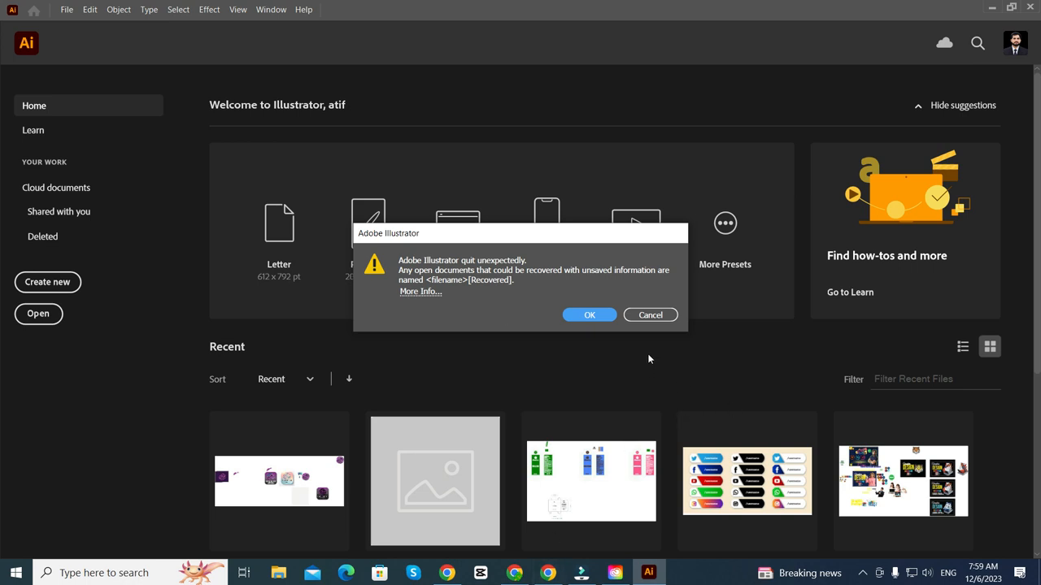
left_click(653, 317)
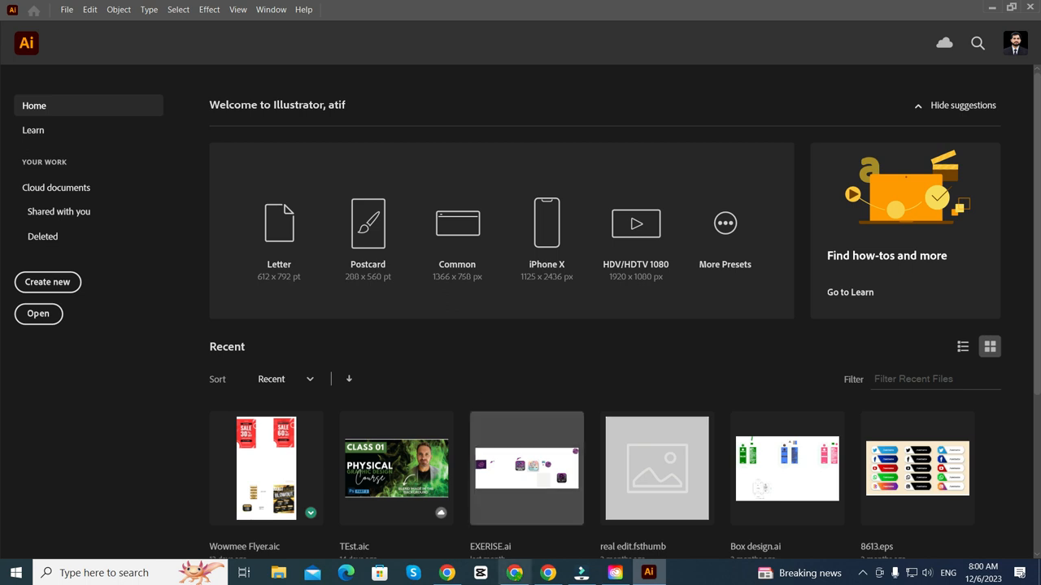
left_click(548, 572)
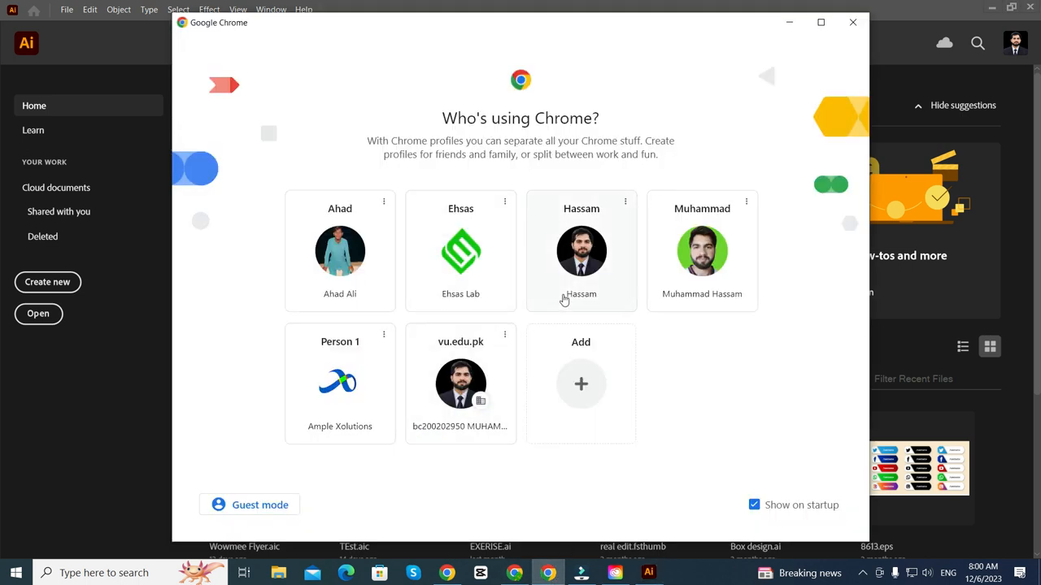
left_click(511, 575)
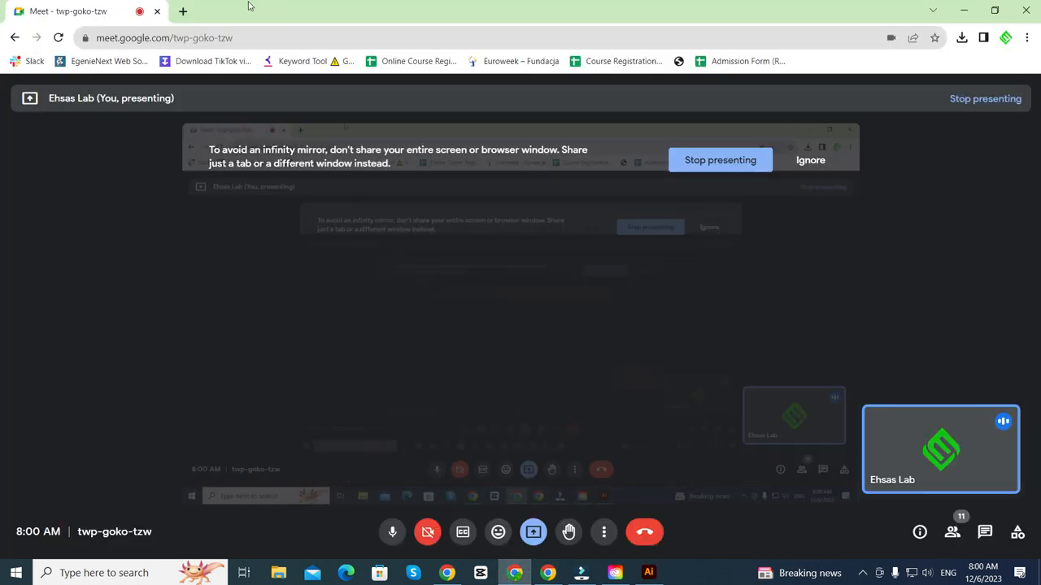
- Search 'business card standard size' in a new tab and highlight the 3.5″ x 2″ answer
left_click(189, 16)
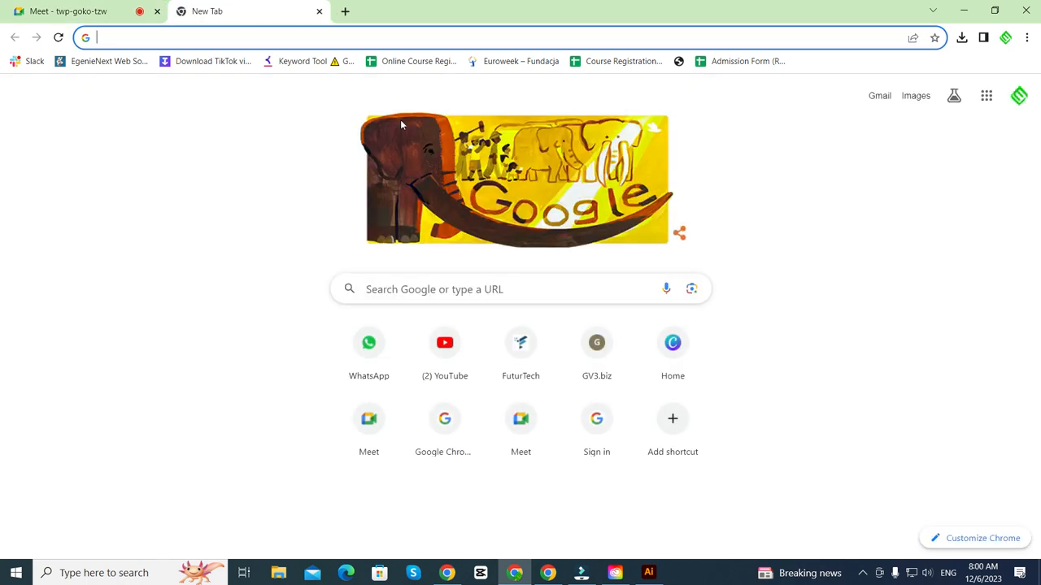
type("businesss")
key("BackSpace")
type("c")
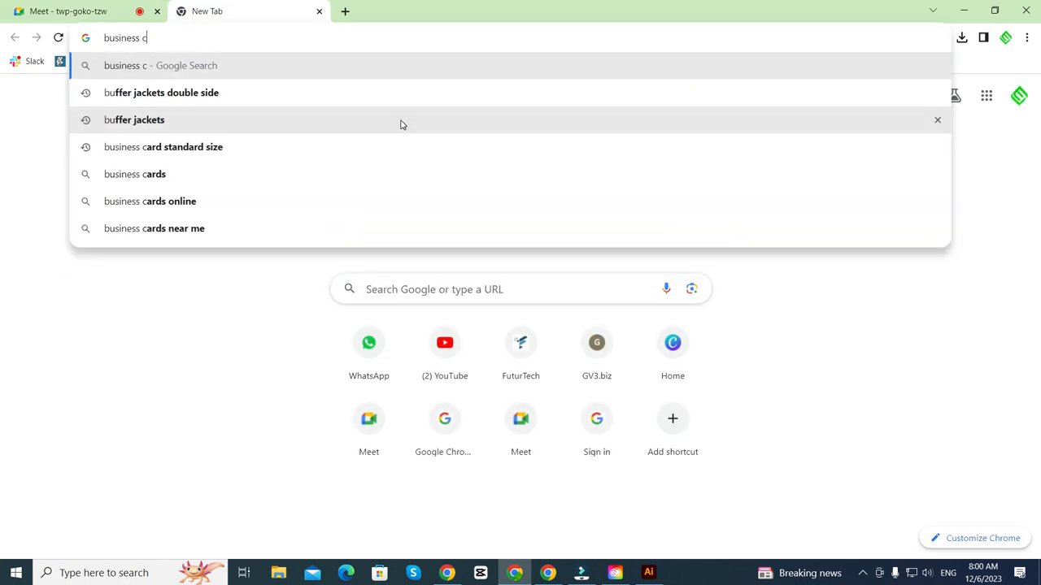
type("ard standin")
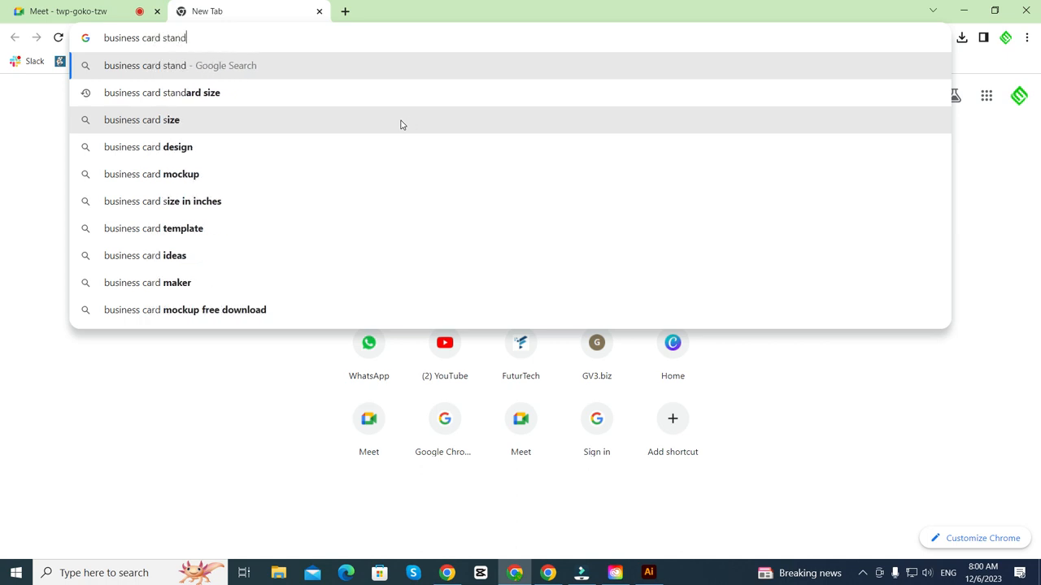
key("BackSpace")
key("BackSpace")
type("ard size")
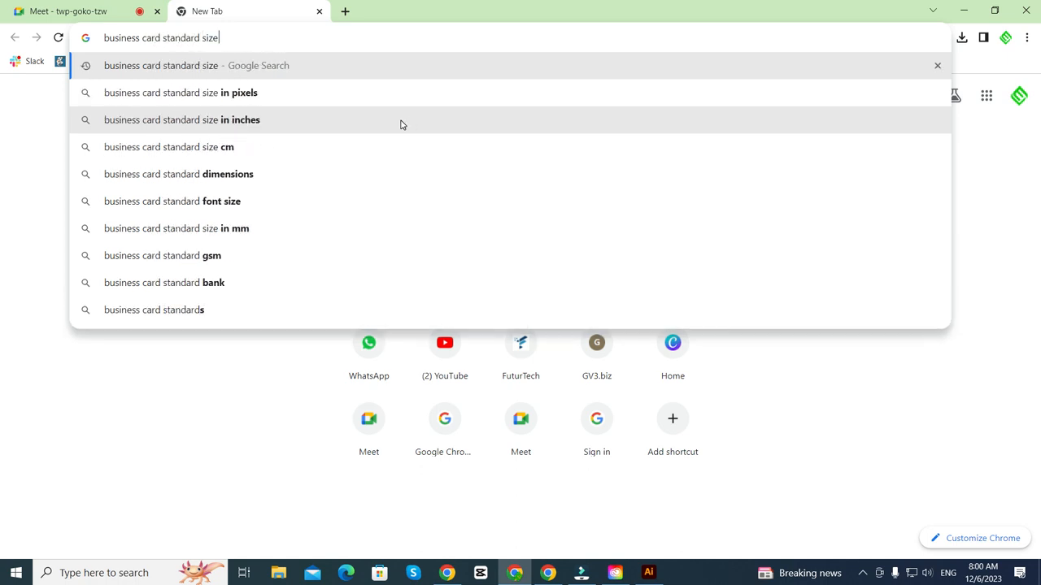
key("Return")
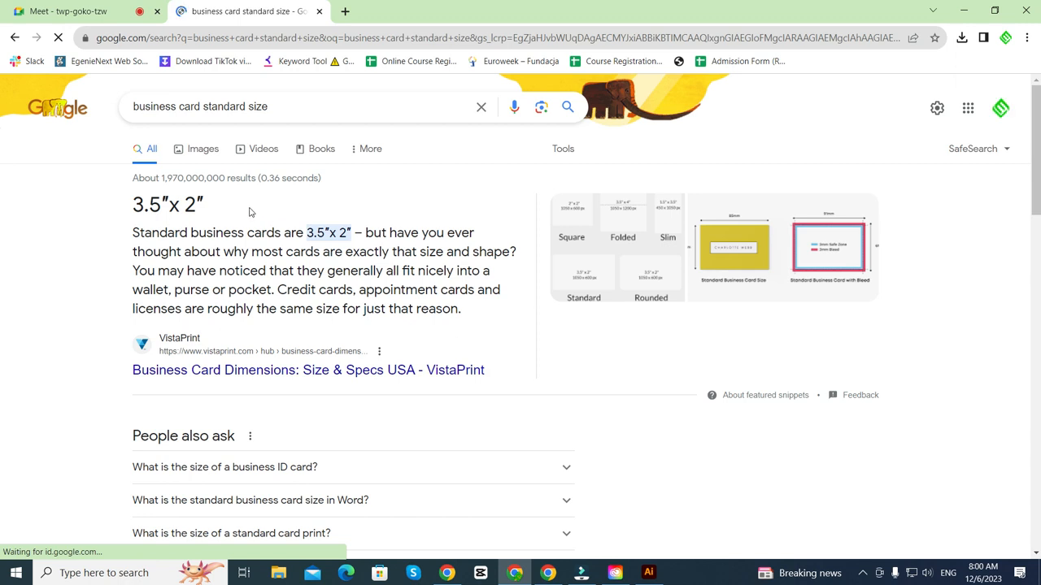
left_click_drag(227, 203, 160, 207)
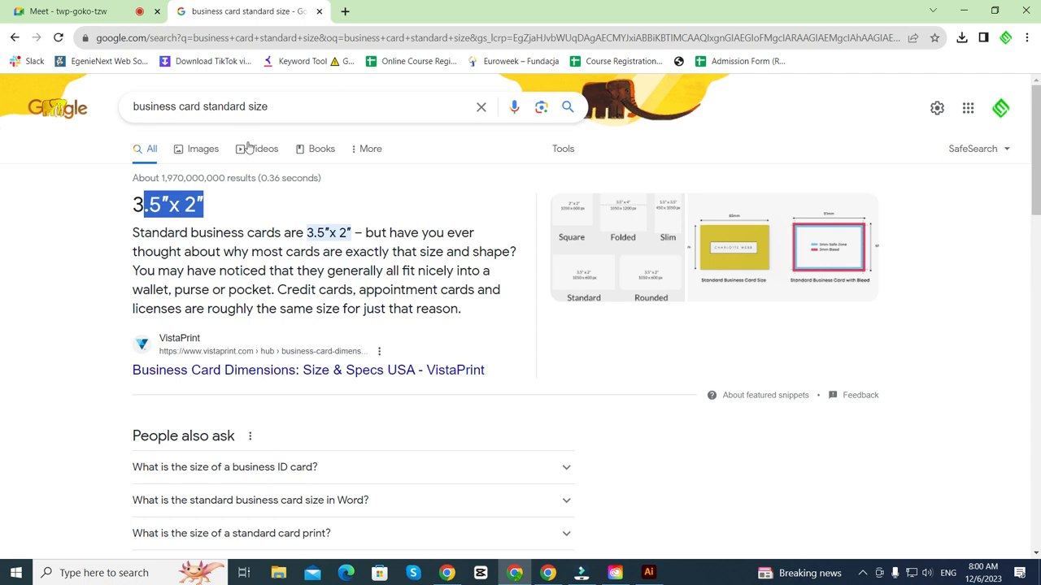
- Look up the size in pixels (1050 x 600) and in cm (8.9cm x 5.1cm)
left_click(287, 107)
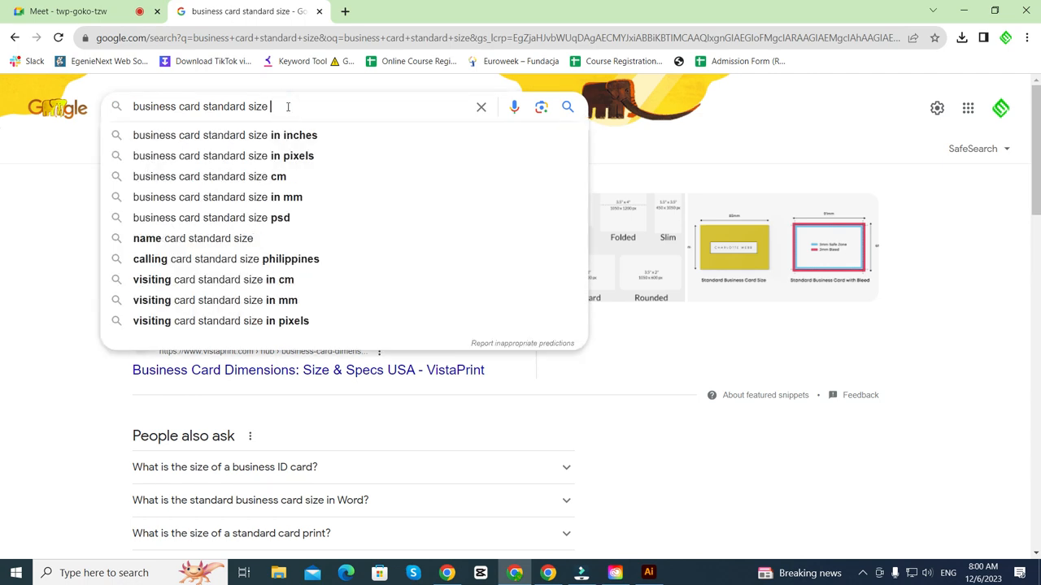
type("in pixels")
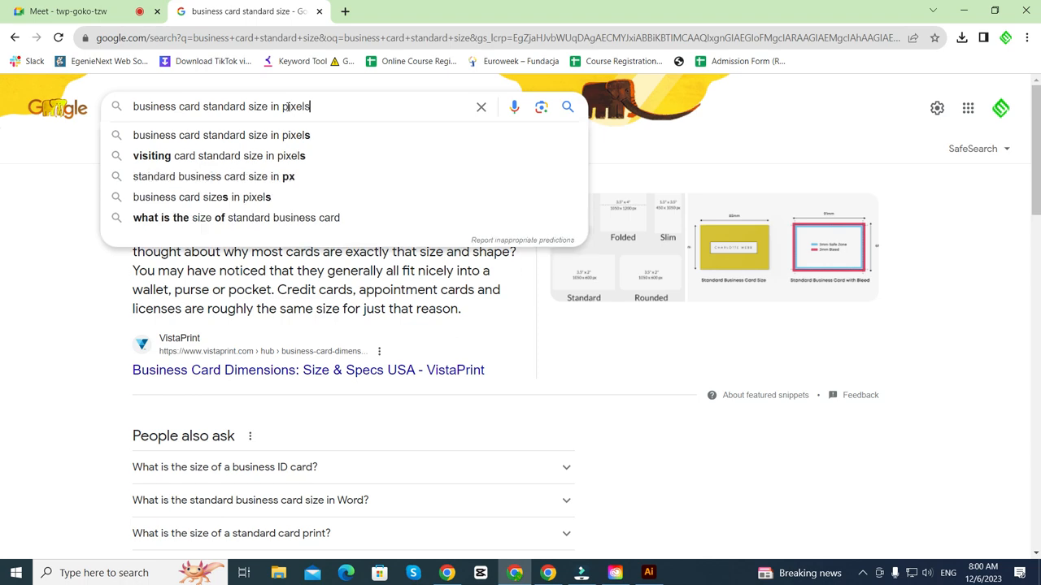
key("Return")
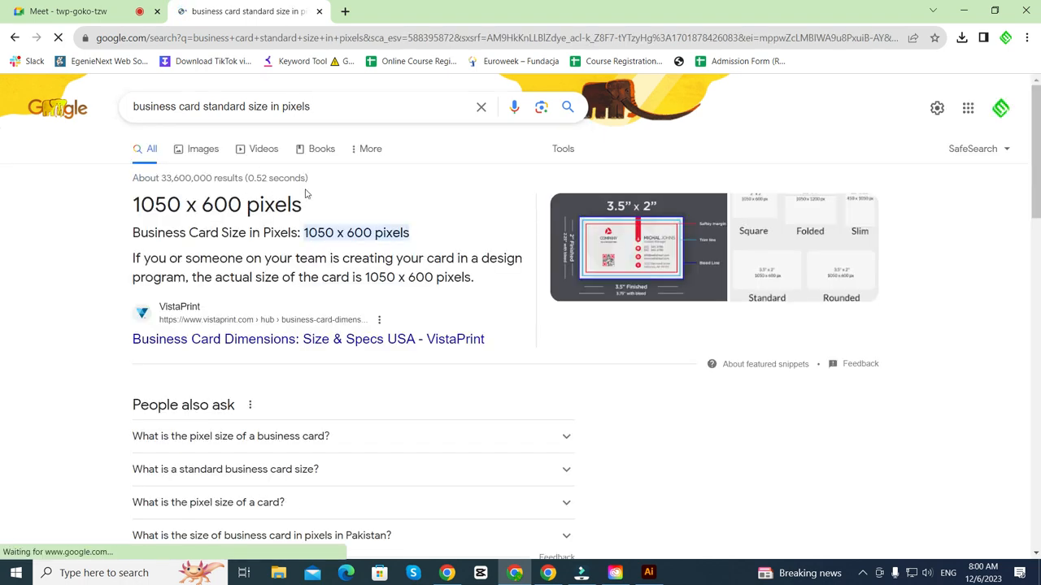
double_click(305, 192)
double_click(290, 105)
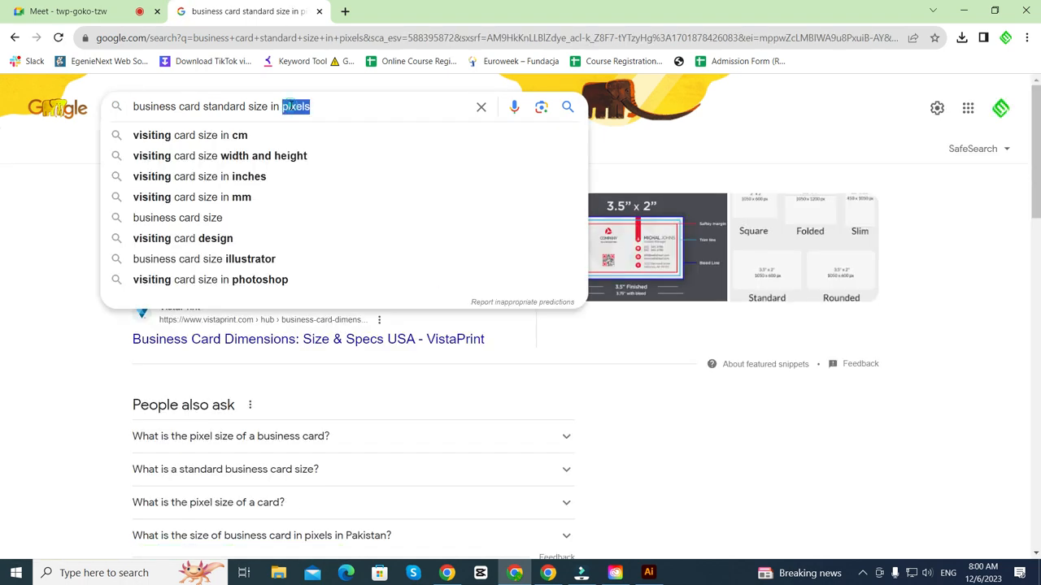
type("cm")
key("Return")
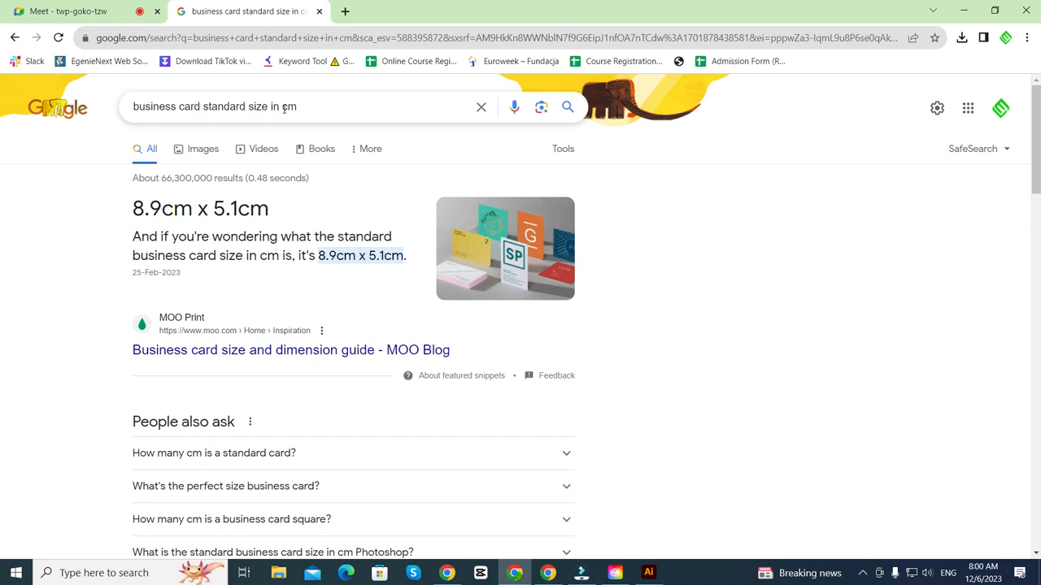
left_click_drag(146, 203, 255, 209)
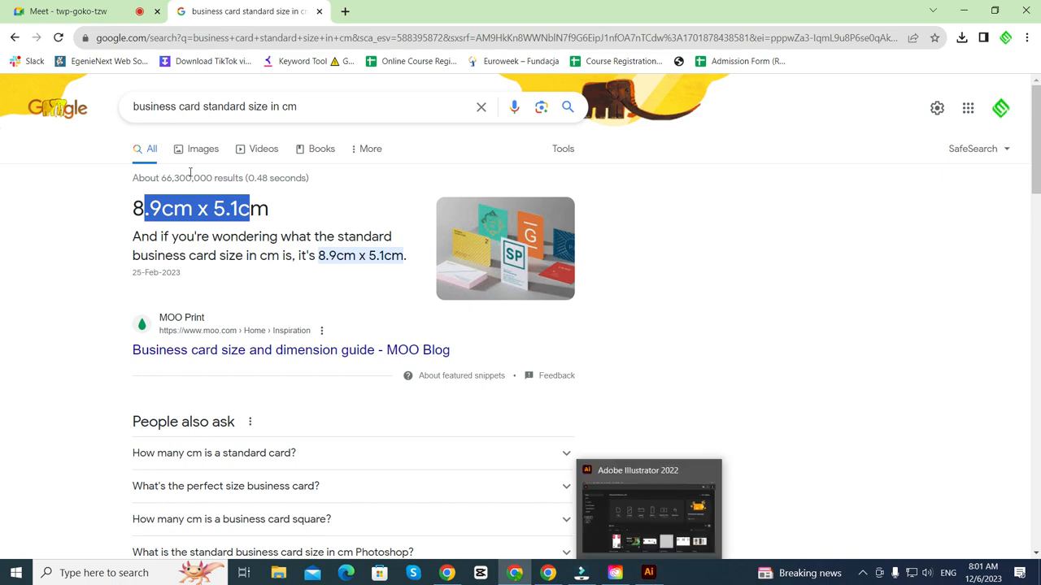
- Rerun the plain size search, mark the inch measurement, and return to Illustrator
left_click_drag(312, 104, 268, 105)
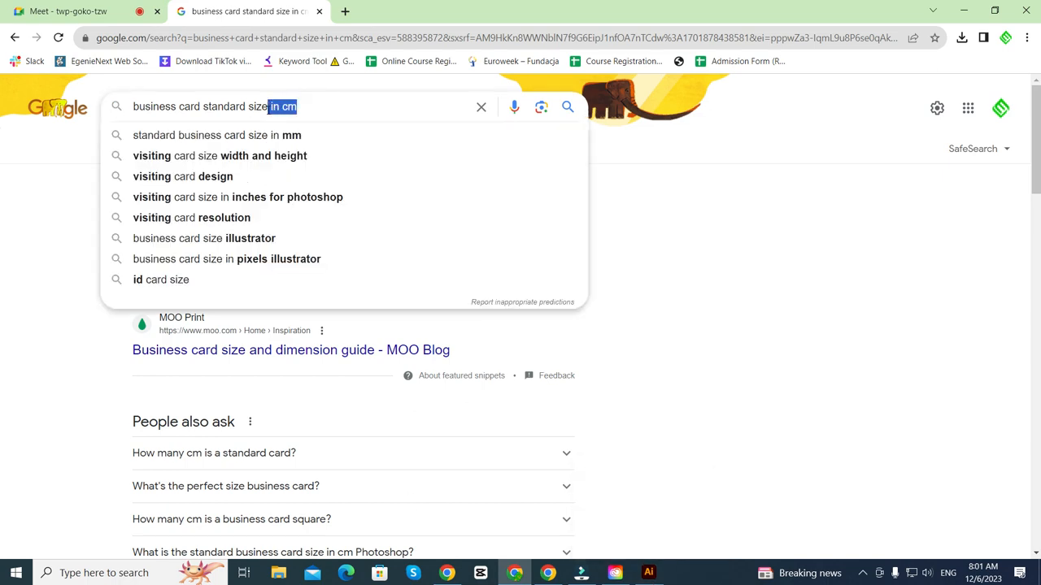
key("BackSpace")
key("Return")
left_click_drag(149, 205, 180, 207)
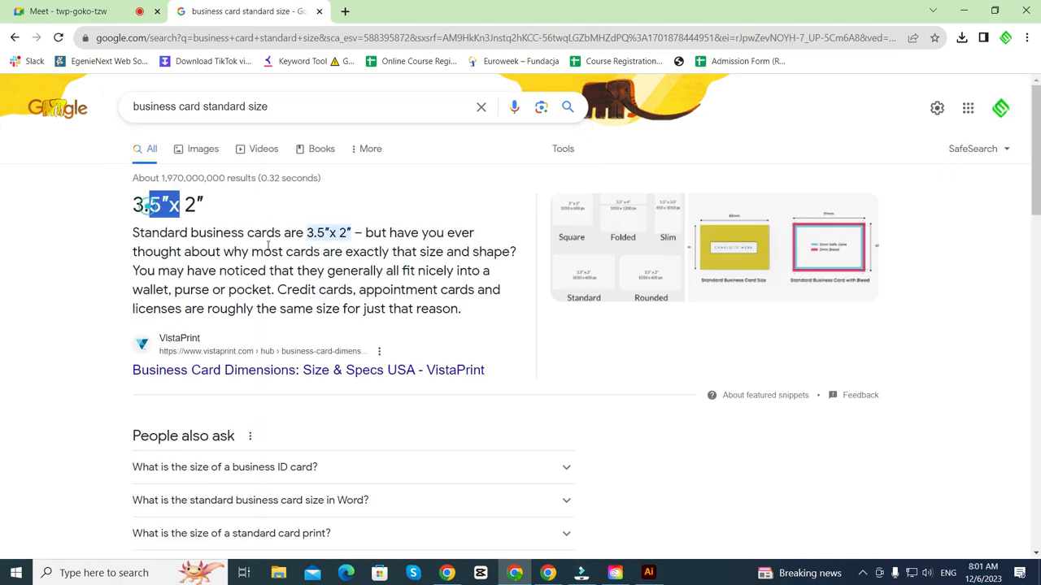
left_click(653, 577)
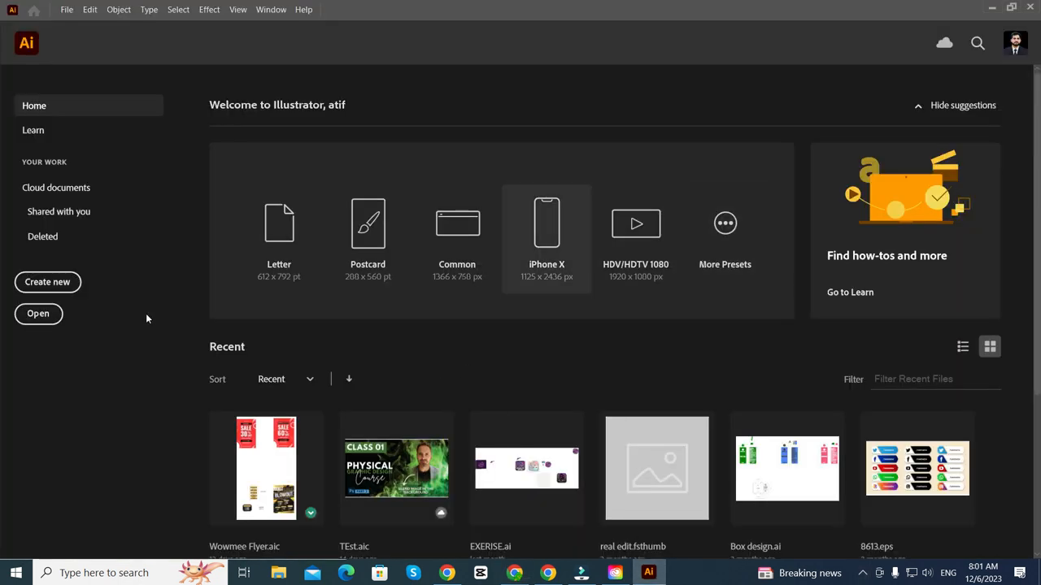
- Start a new document named 'Business Card Design'
left_click(61, 289)
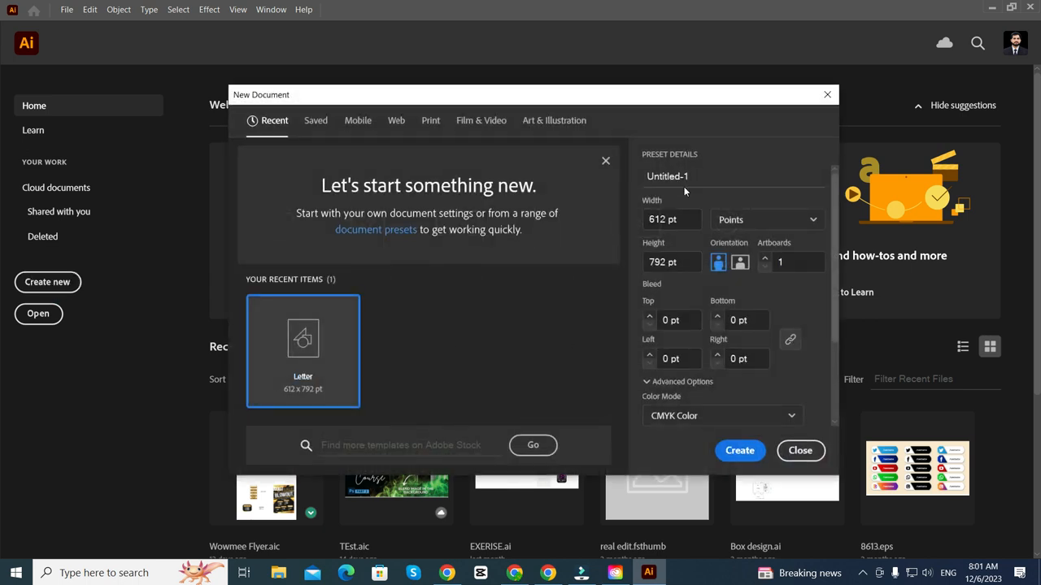
left_click(704, 172)
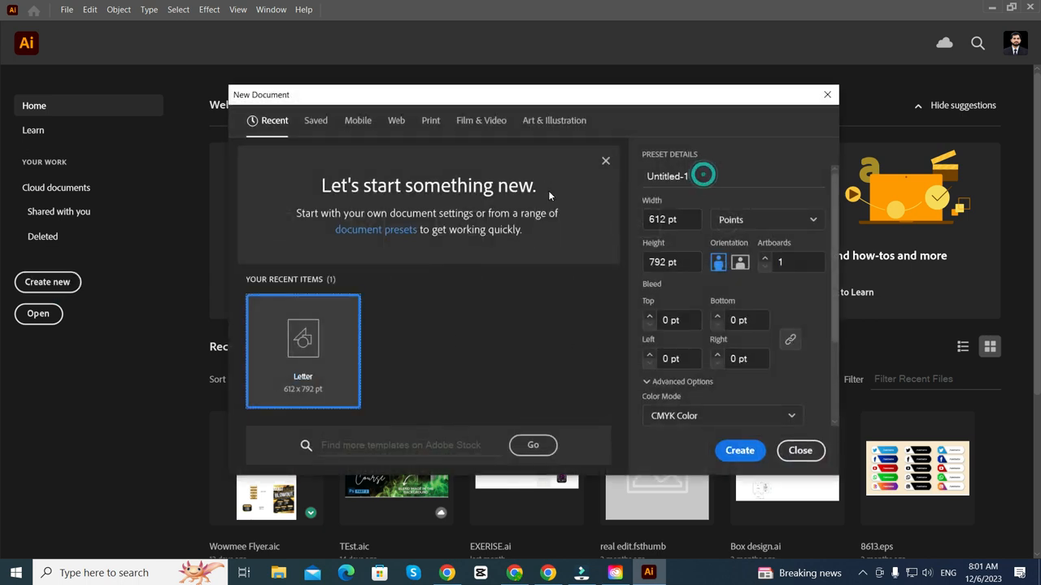
double_click(667, 176)
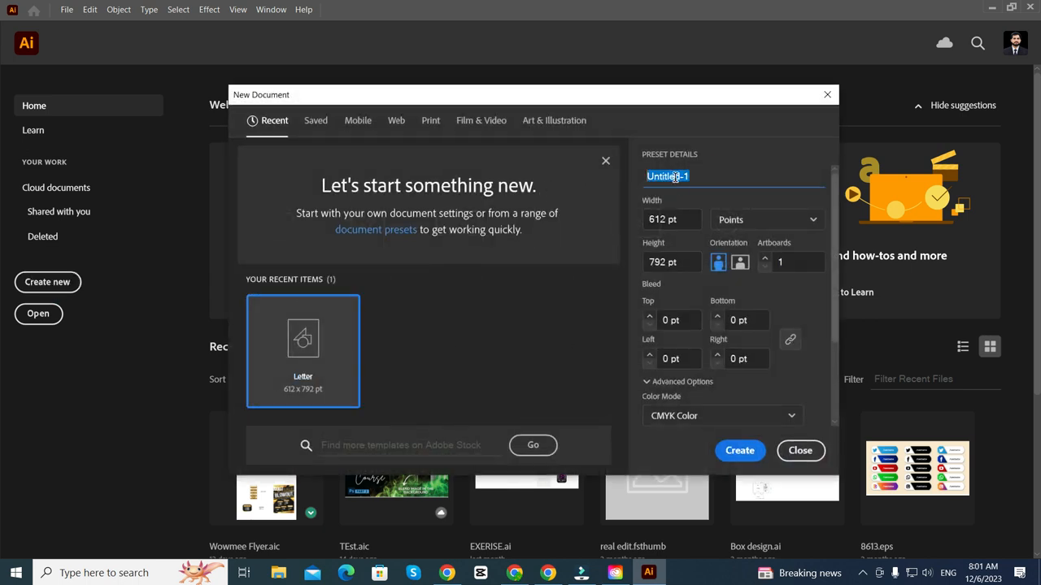
type("Businees")
key("BackSpace")
type("s car")
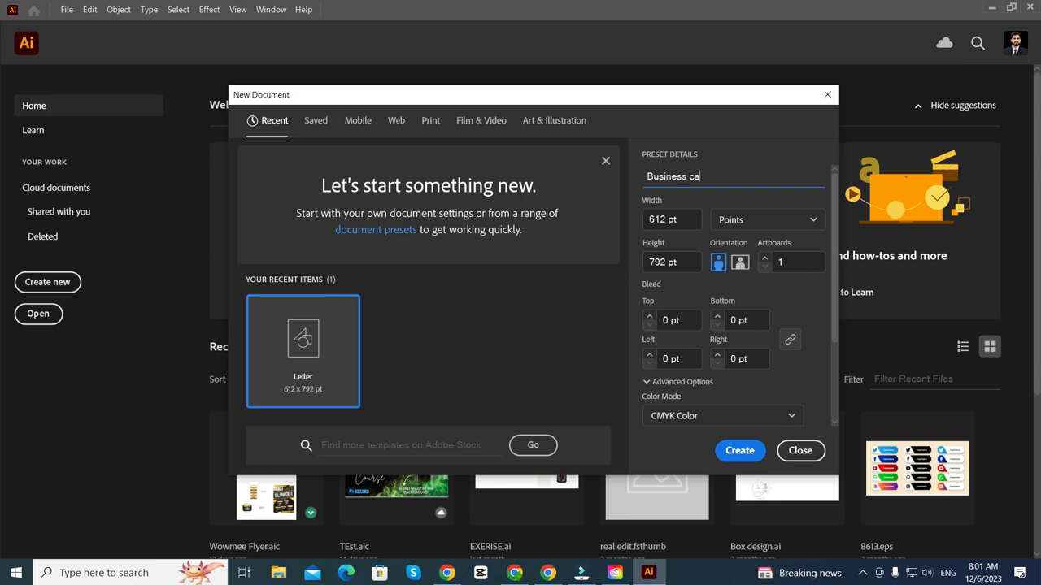
key("BackSpace")
key("BackSpace")
key("BackSpace")
key("BackSpace")
type("Card Design")
- Set Inches, width 3.5, height 2, 2 artboards, RGB Color, and create the document
left_click(815, 219)
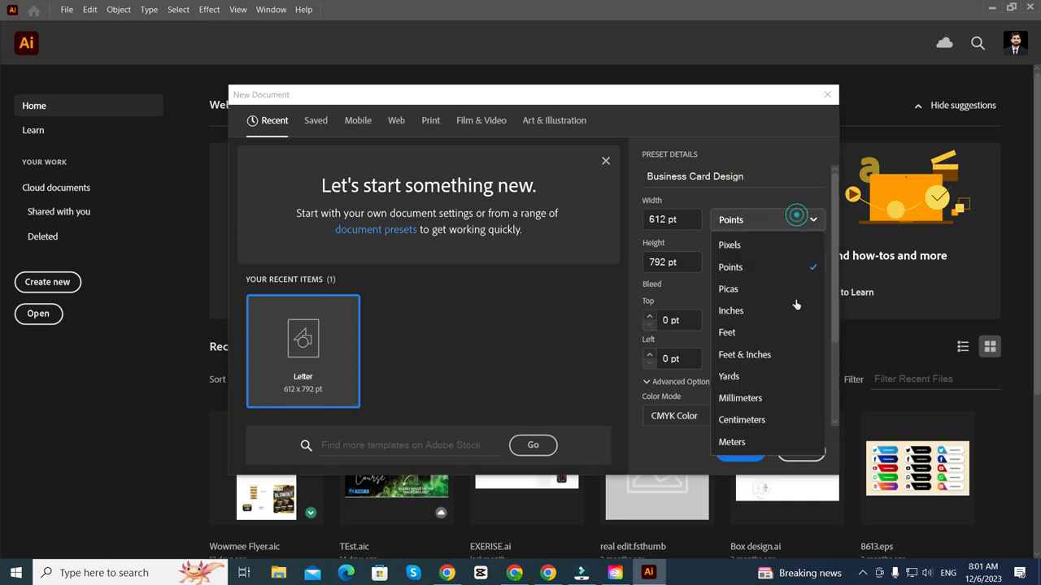
left_click(749, 312)
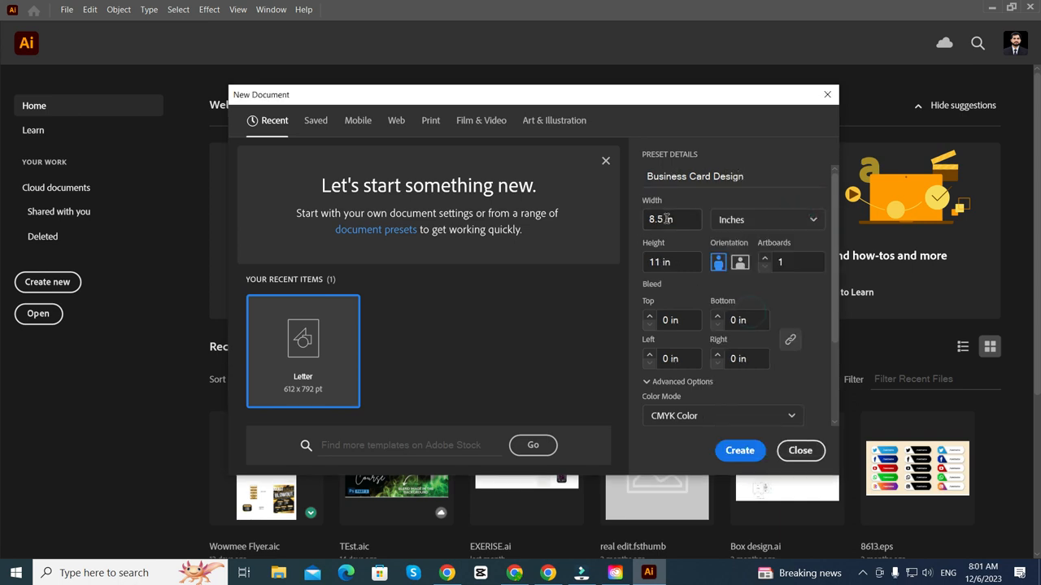
left_click(681, 224)
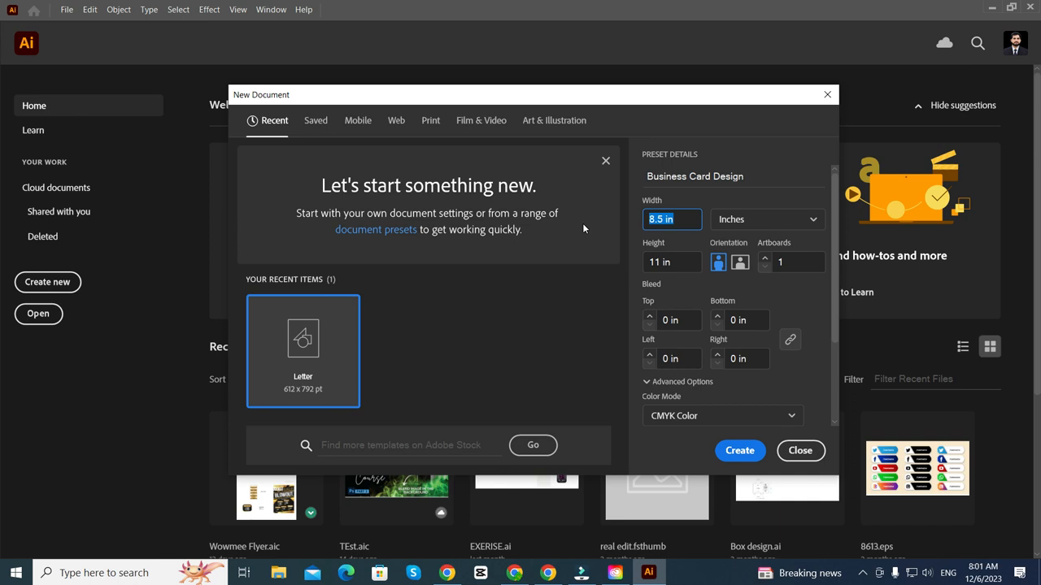
type("3.5")
left_click(692, 262)
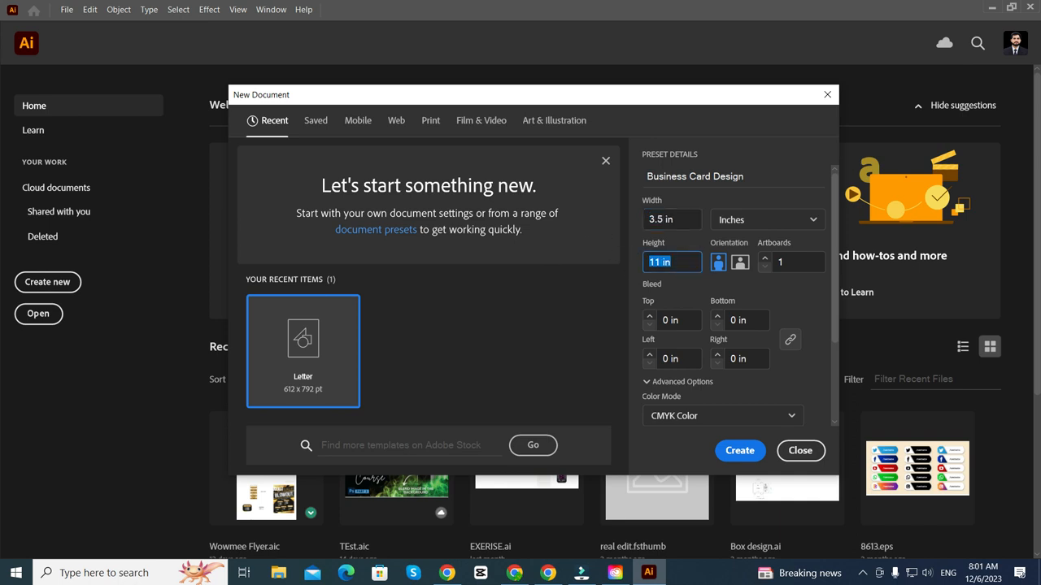
type("2")
left_click(794, 272)
type("2")
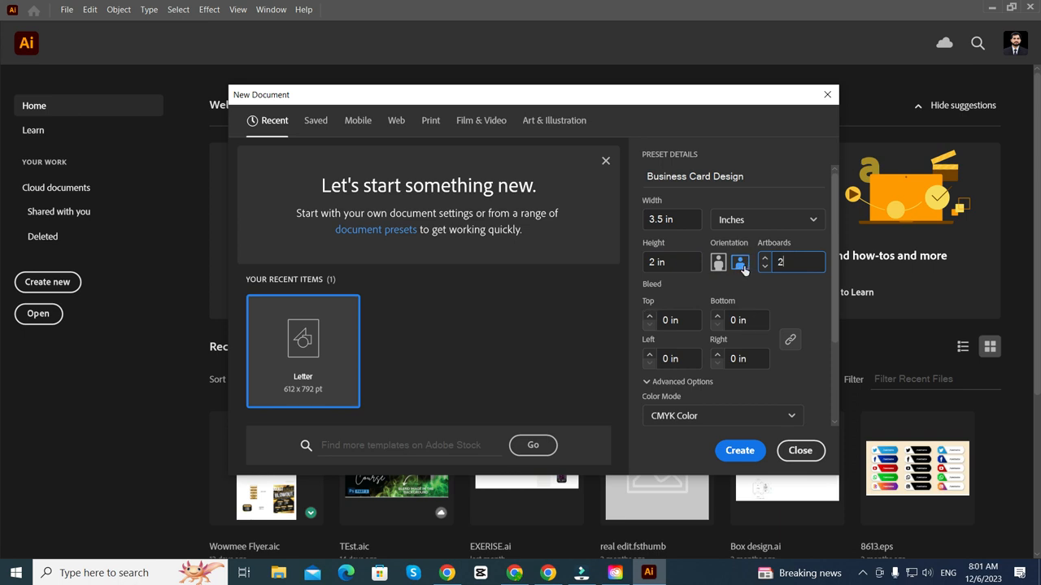
scroll(719, 307, "down", 3)
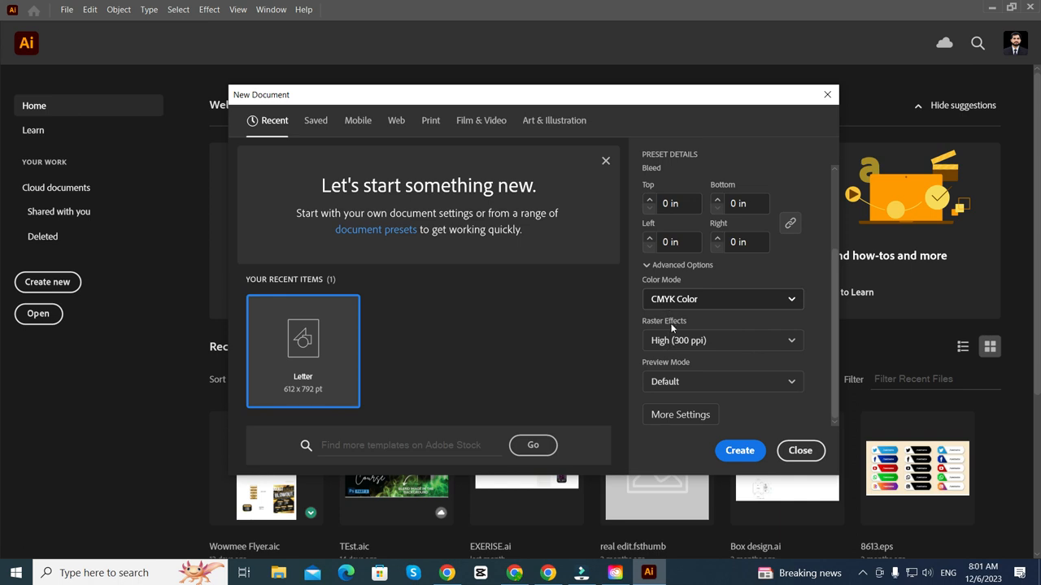
left_click(699, 312)
left_click(676, 322)
left_click(736, 451)
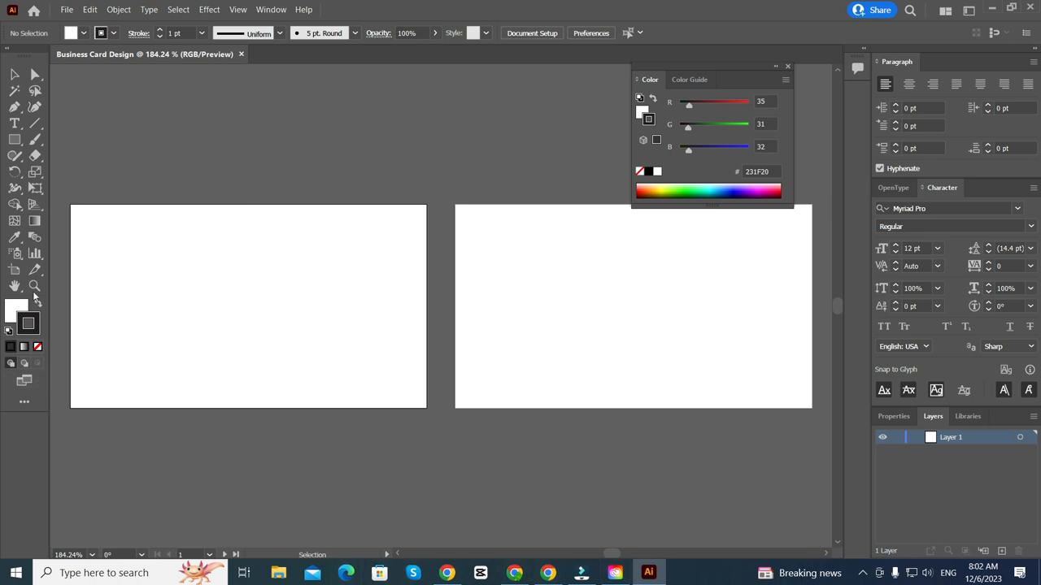
- With the Artboard tool, rename the first artboard to 'Front Side'
left_click(14, 270)
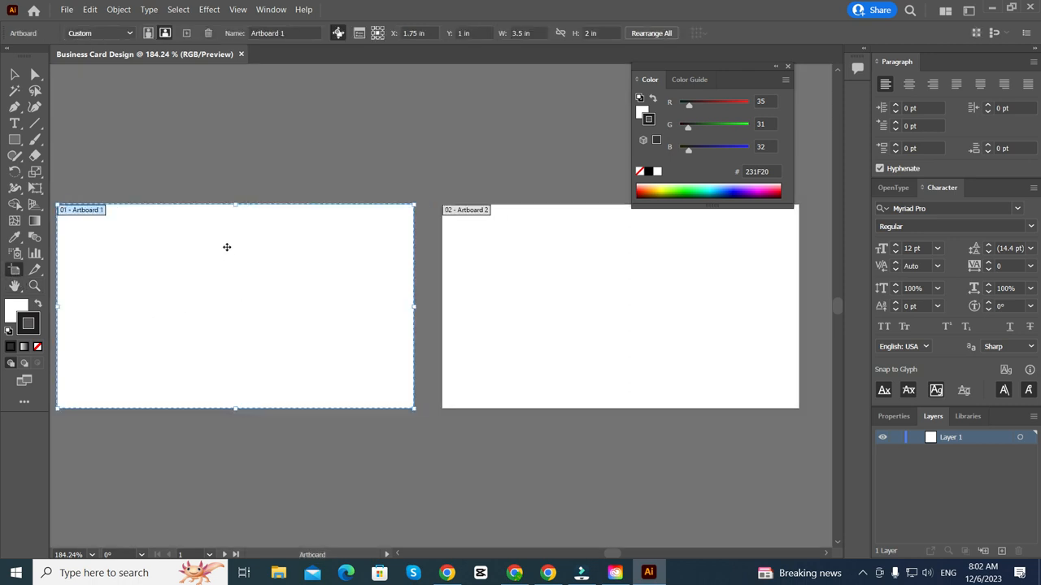
left_click(297, 32)
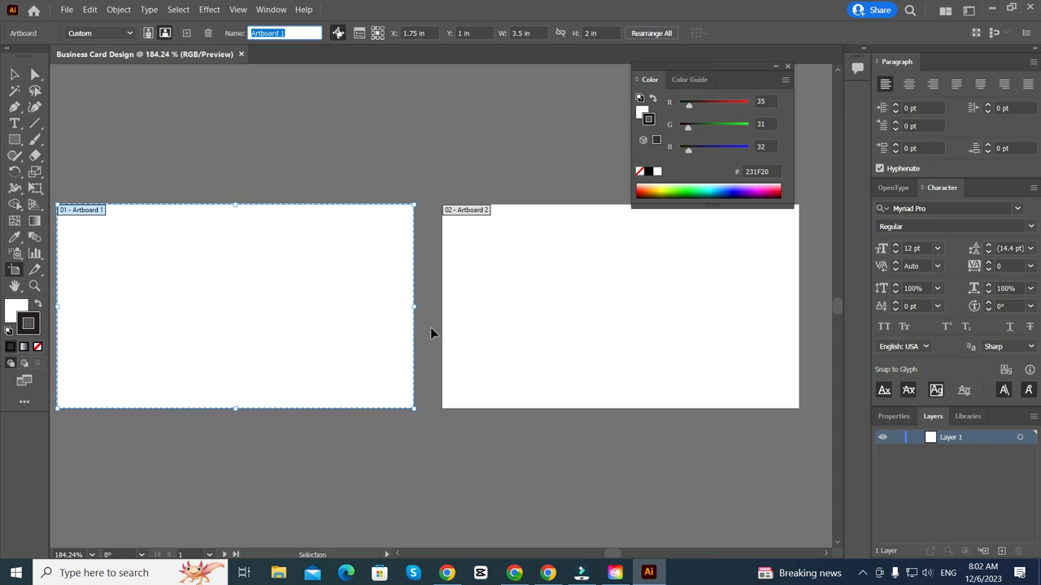
scroll(308, 300, "left", 3)
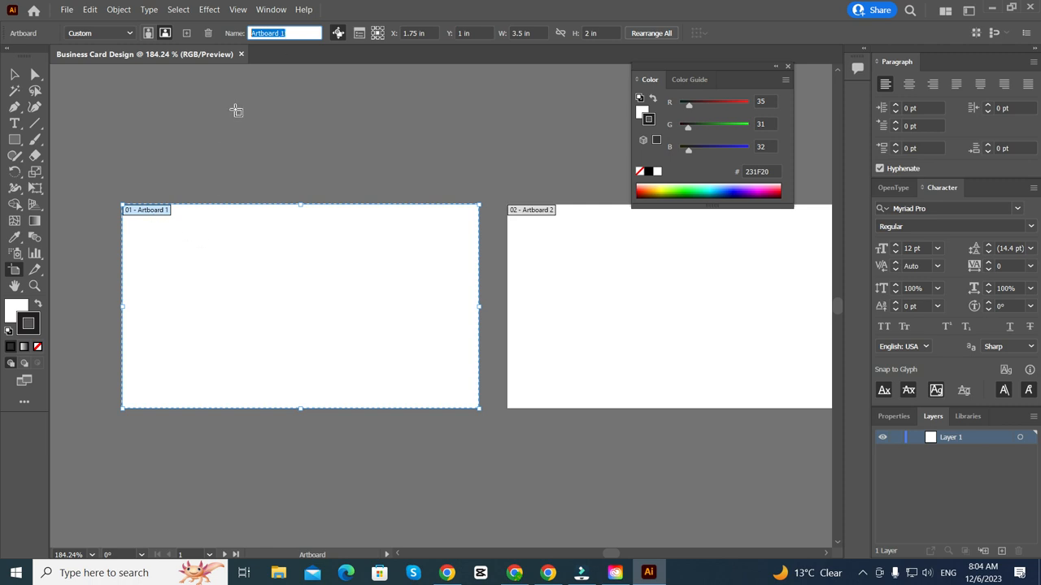
type("Front Side")
key("Return")
- Rename the second artboard to 'Back Side'
left_click(577, 308)
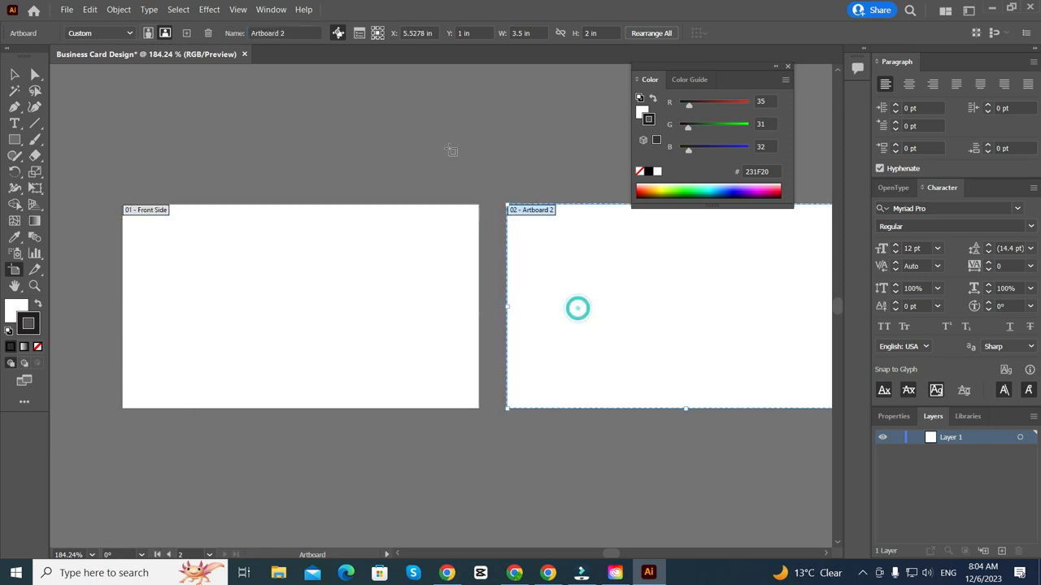
left_click(285, 32)
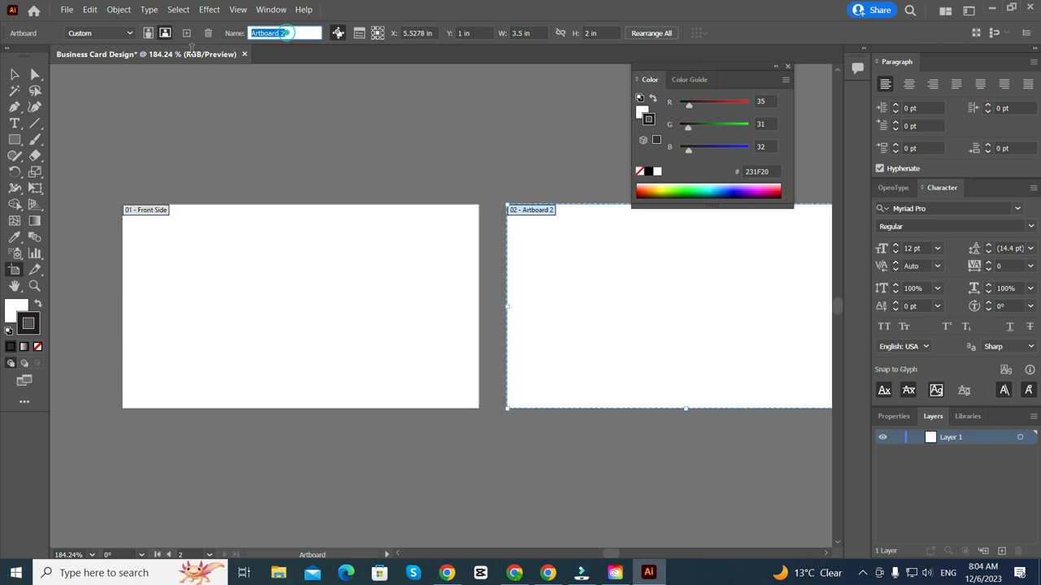
type("Back")
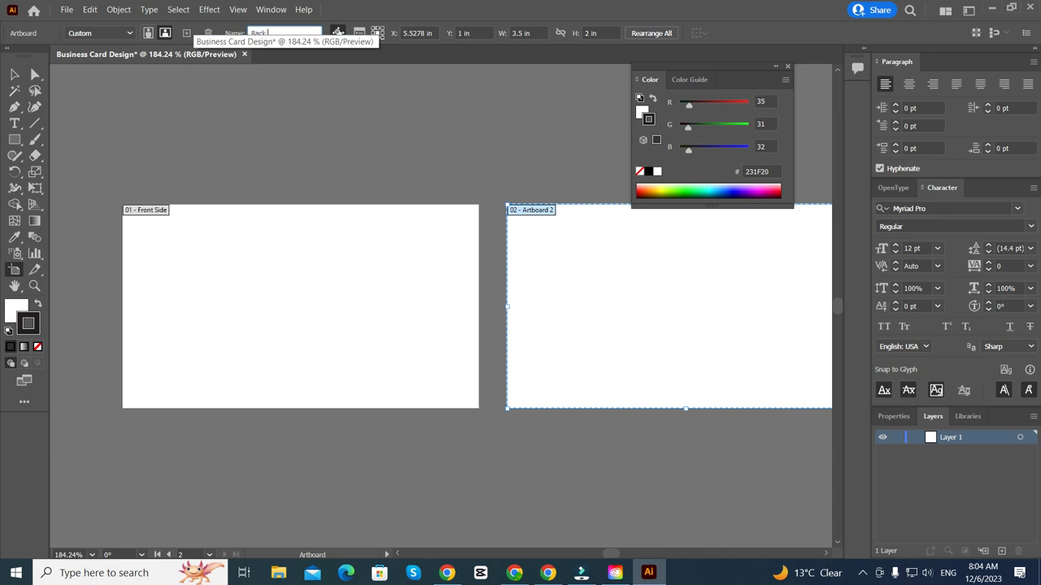
type(" Side")
key("Return")
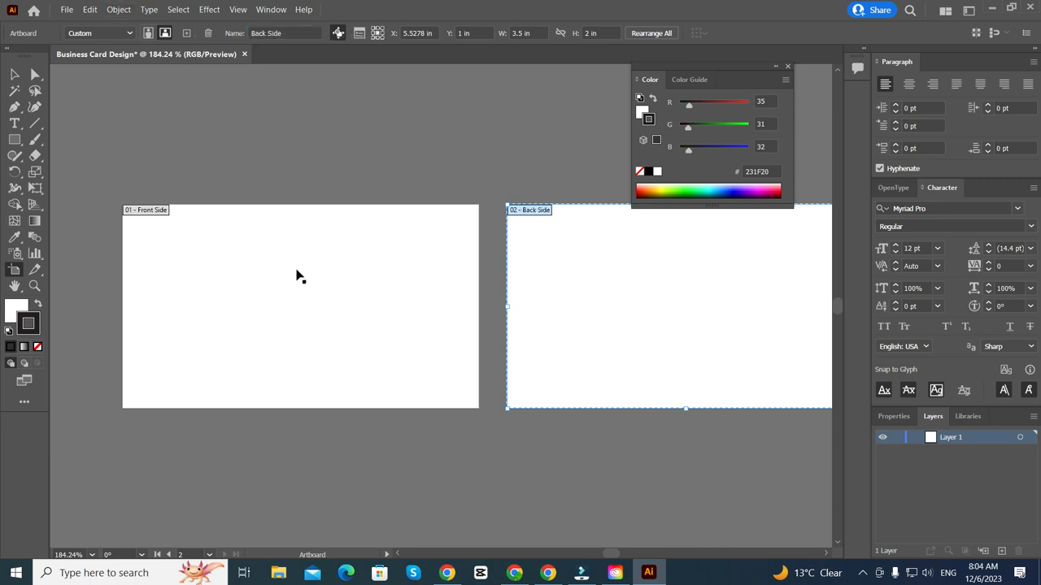
scroll(297, 276, "down", 1, "alt")
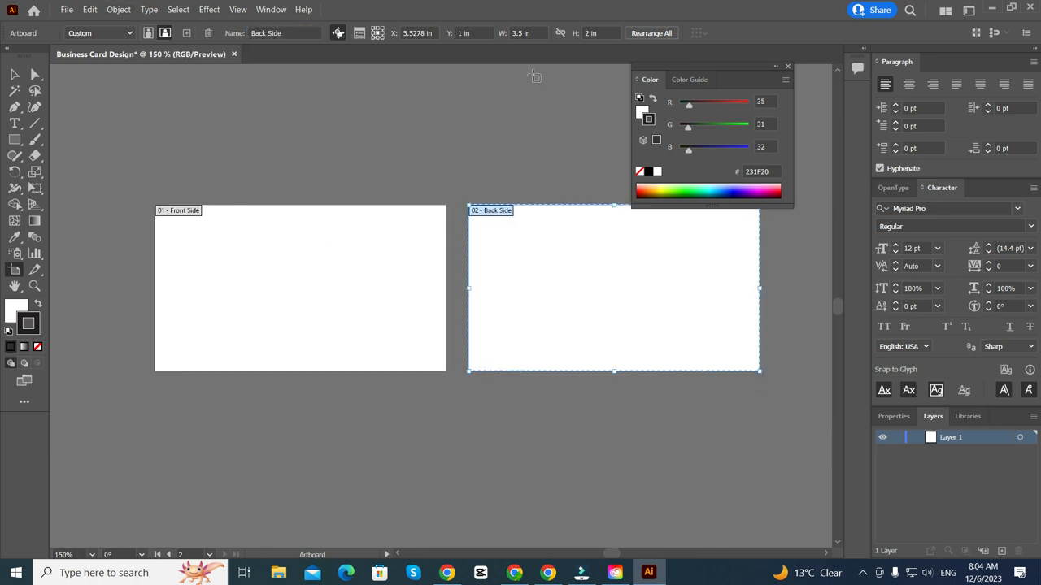
- Use Rearrange All with Arrange by Column so Front Side sits above Back Side
left_click(642, 33)
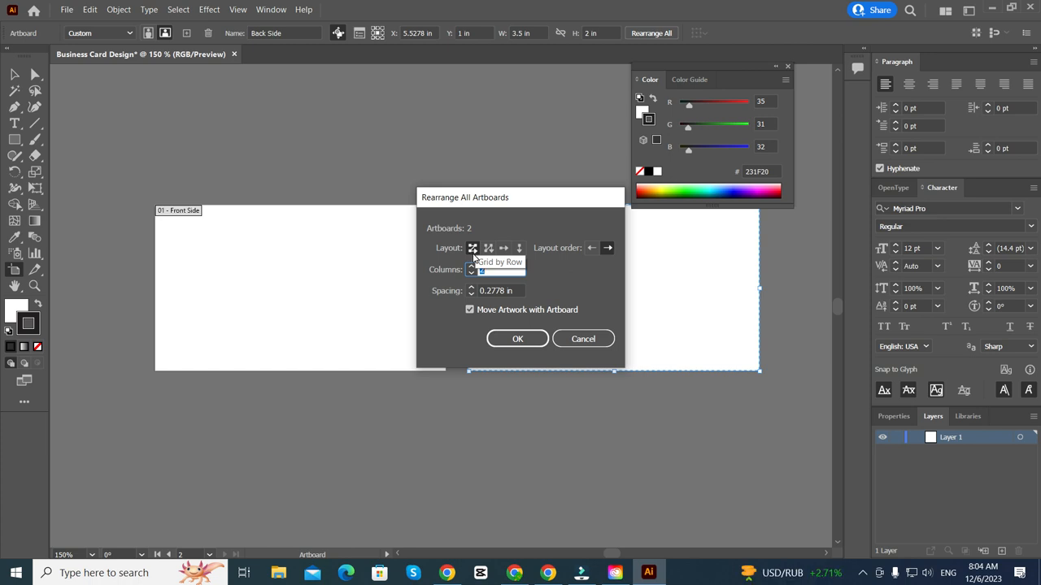
left_click(519, 248)
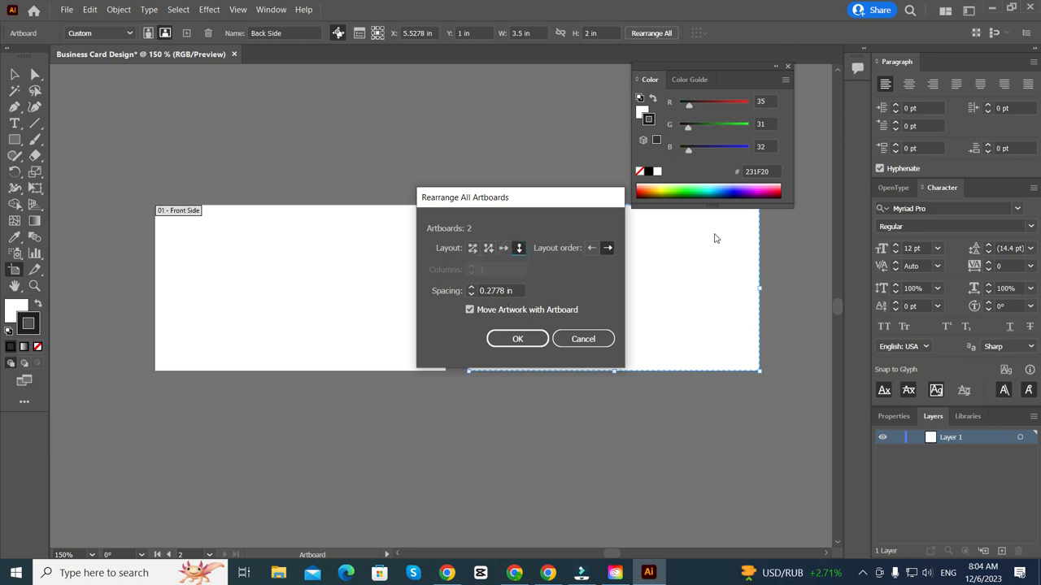
left_click(582, 347)
left_click(651, 33)
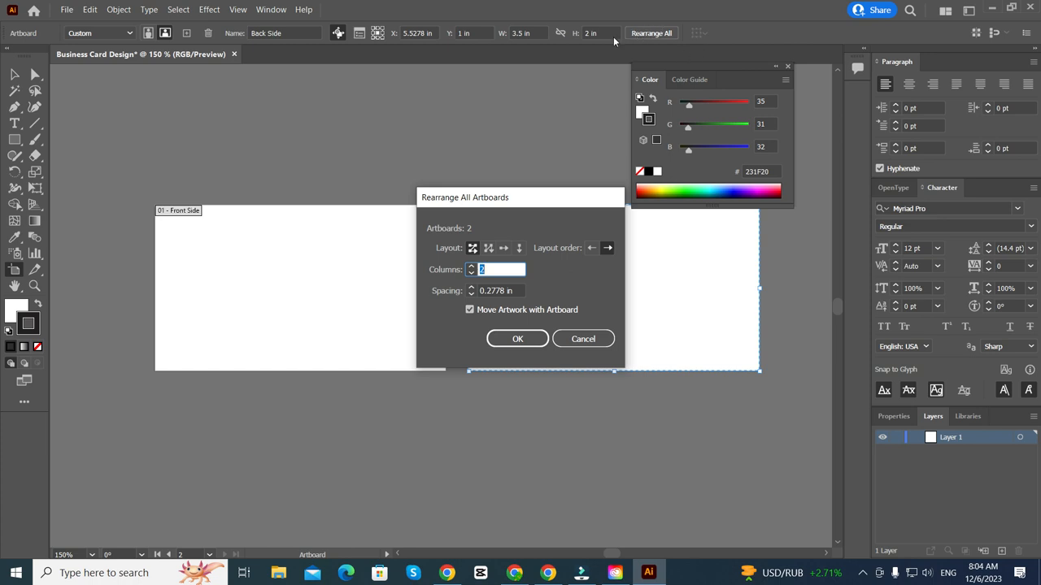
left_click(519, 247)
left_click(515, 339)
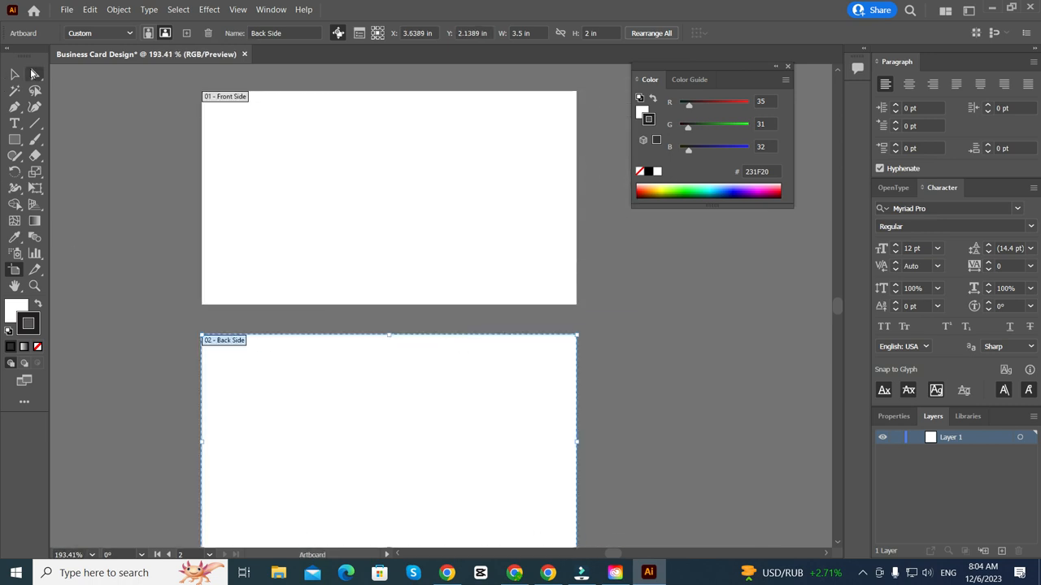
left_click(16, 74)
scroll(302, 244, "right", 1)
- Place the downloaded business-card jpg onto the canvas with Ctrl+Shift+P
scroll(309, 248, "up", 2)
scroll(333, 390, "down", 1)
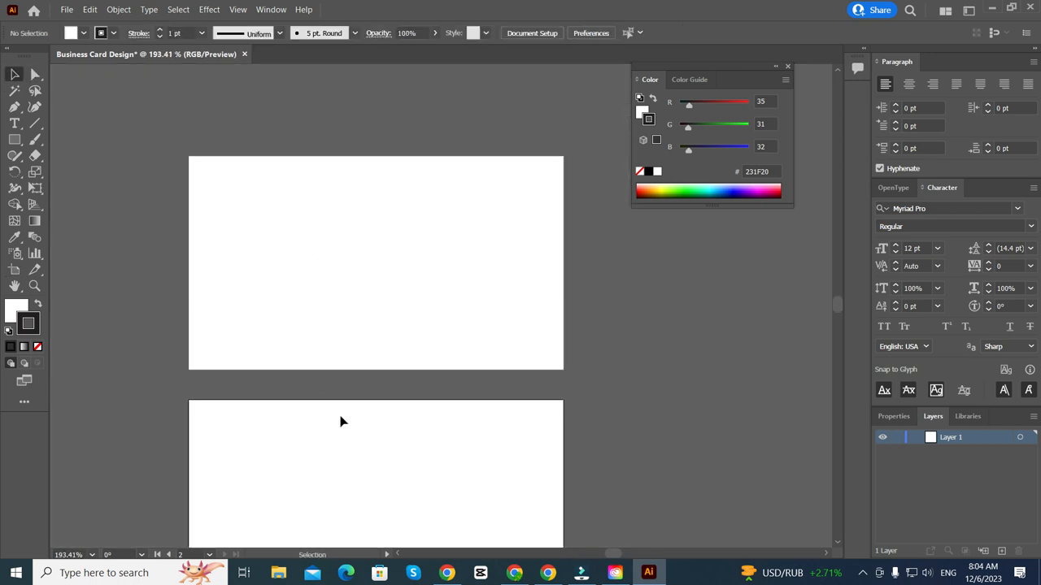
key("ctrl+shift+p")
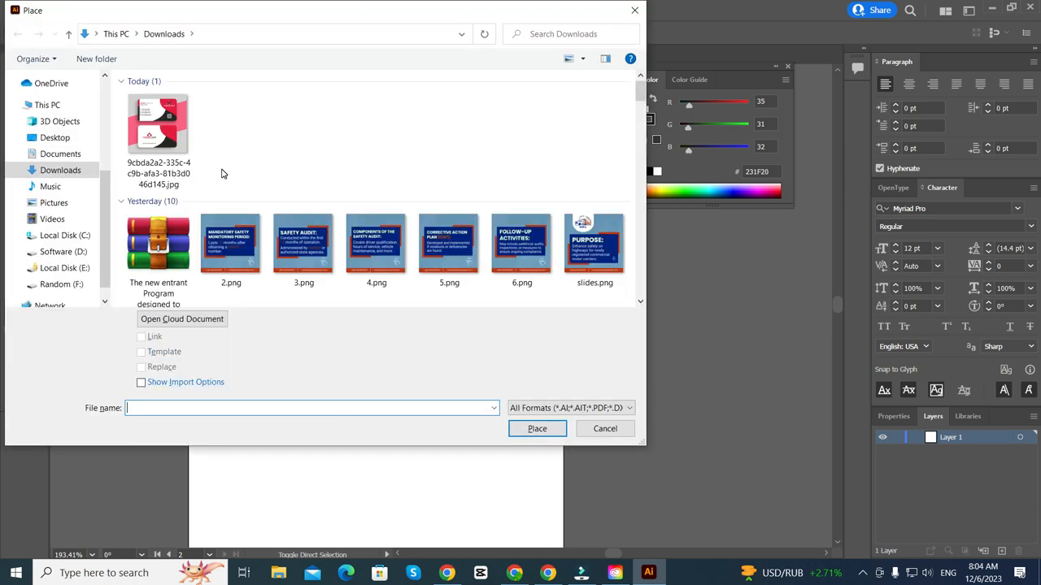
double_click(161, 130)
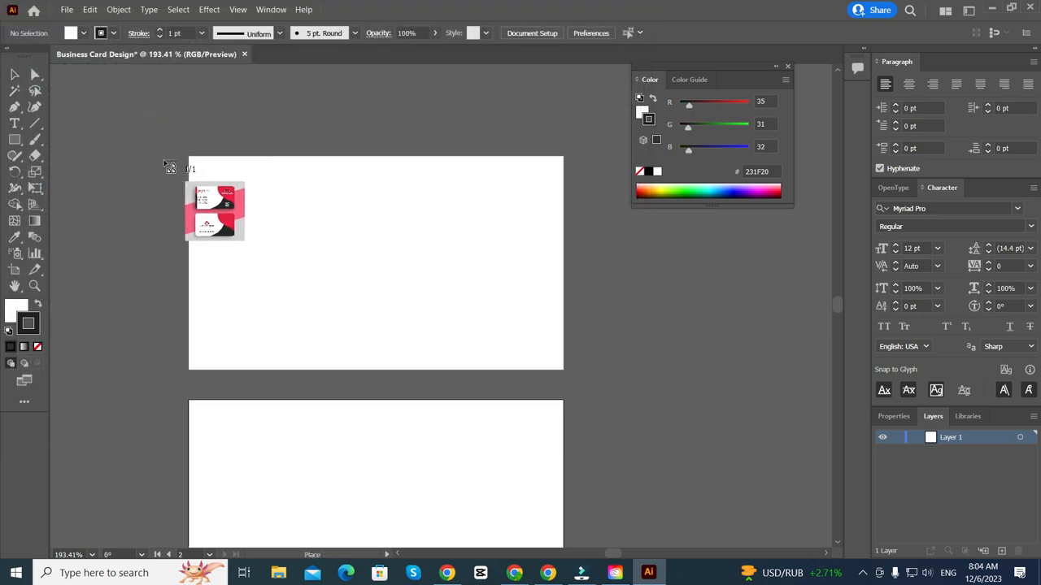
left_click_drag(144, 123, 478, 456)
- Enlarge and reposition the reference image so its front design covers the Front Side artboard
scroll(293, 210, "down", 1)
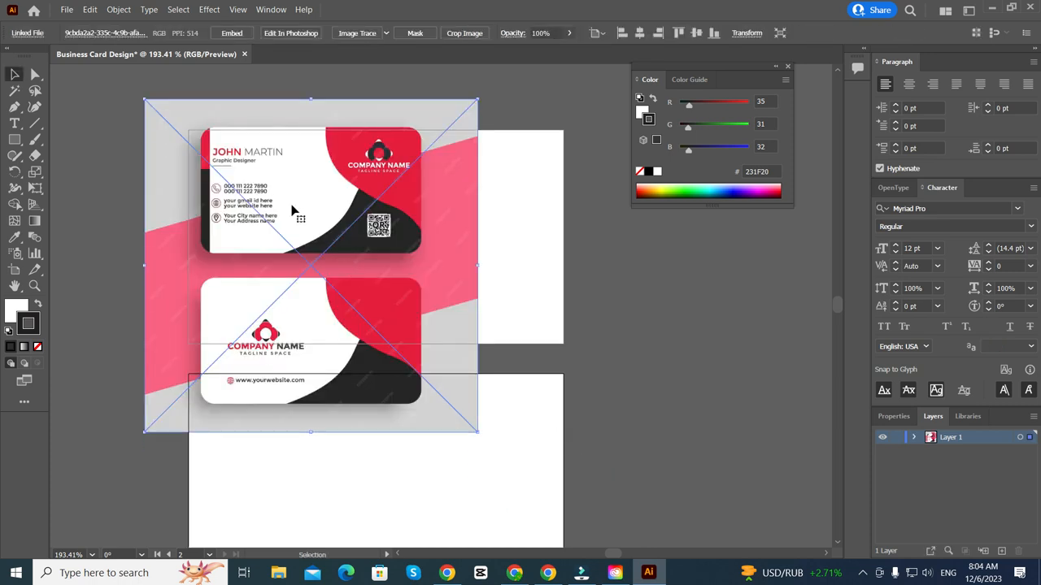
left_click_drag(293, 210, 279, 214)
left_click_drag(467, 281, 651, 290)
left_click_drag(395, 190, 391, 264)
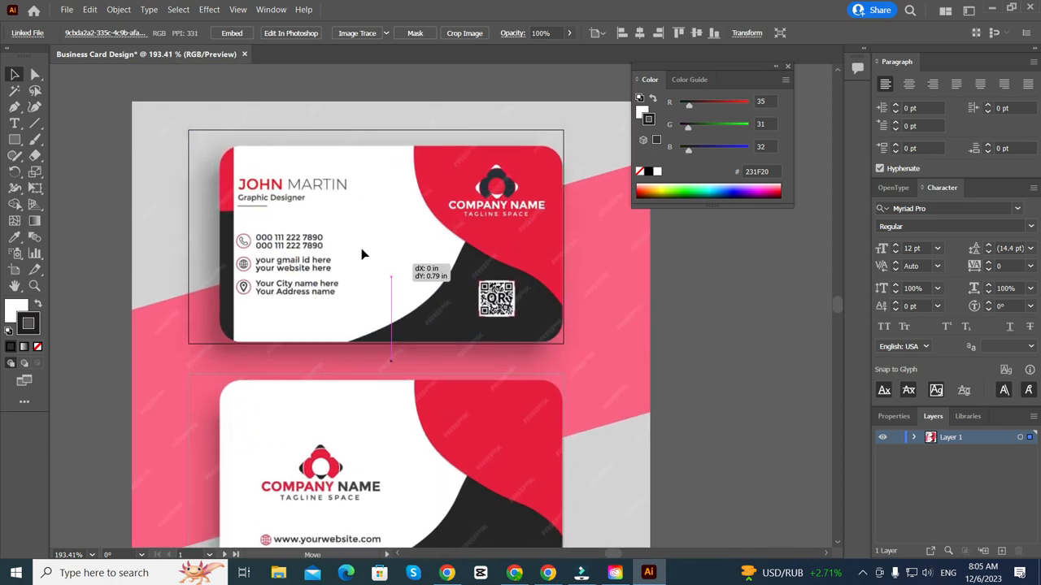
key("ctrl+minus")
left_click_drag(168, 128, 142, 108)
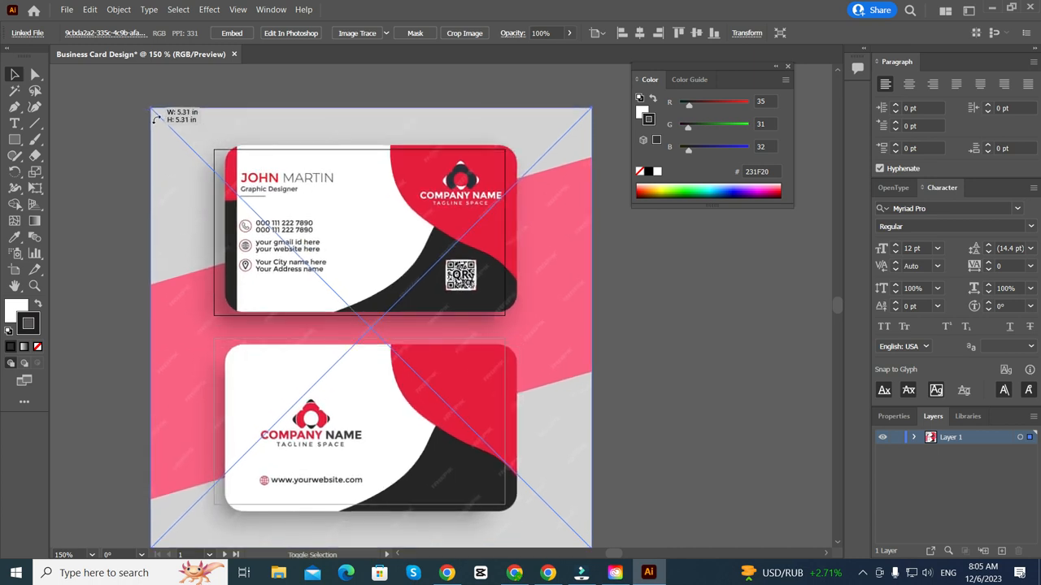
left_click_drag(314, 224, 301, 222)
- Nudge the reference image slightly and pan around to check its alignment
scroll(301, 224, "down", 6)
scroll(325, 254, "up", 3)
scroll(331, 140, "up", 6)
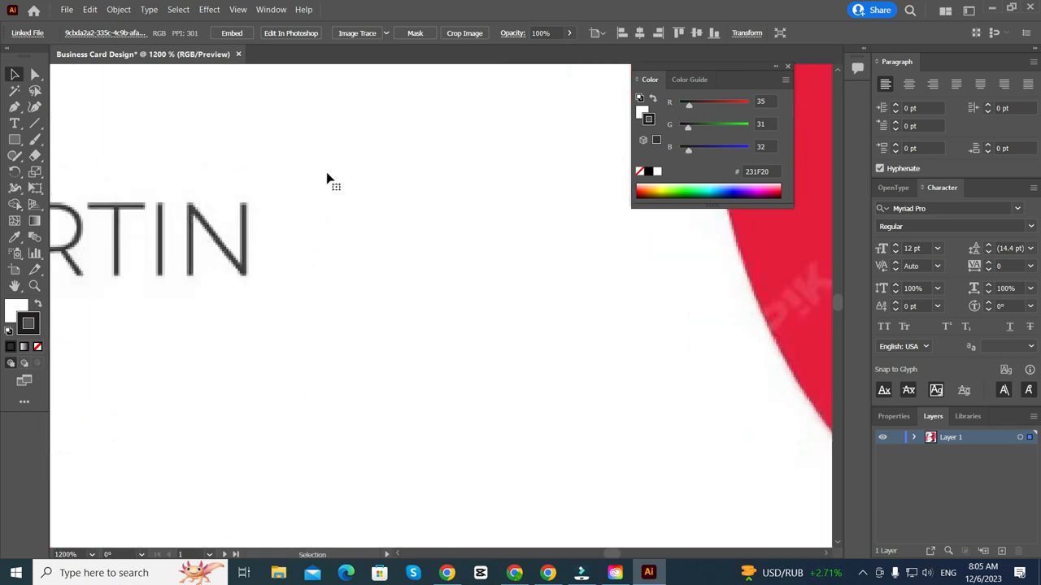
scroll(330, 175, "up", 4)
scroll(333, 174, "down", 2)
left_click_drag(424, 239, 424, 230)
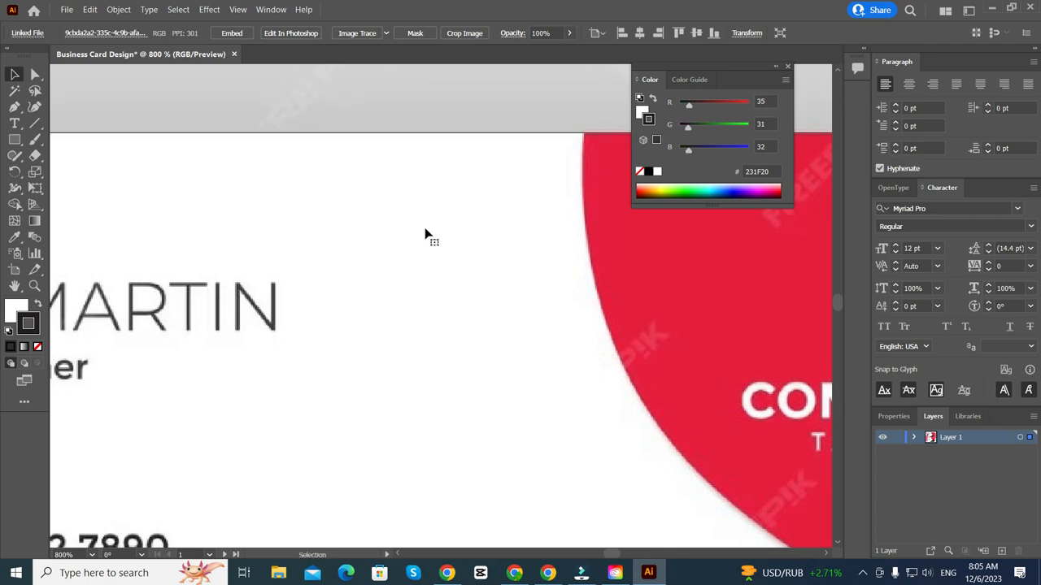
scroll(425, 229, "down", 6)
scroll(481, 345, "up", 1)
scroll(481, 345, "right", 1)
scroll(480, 347, "up", 2)
scroll(348, 268, "up", 1)
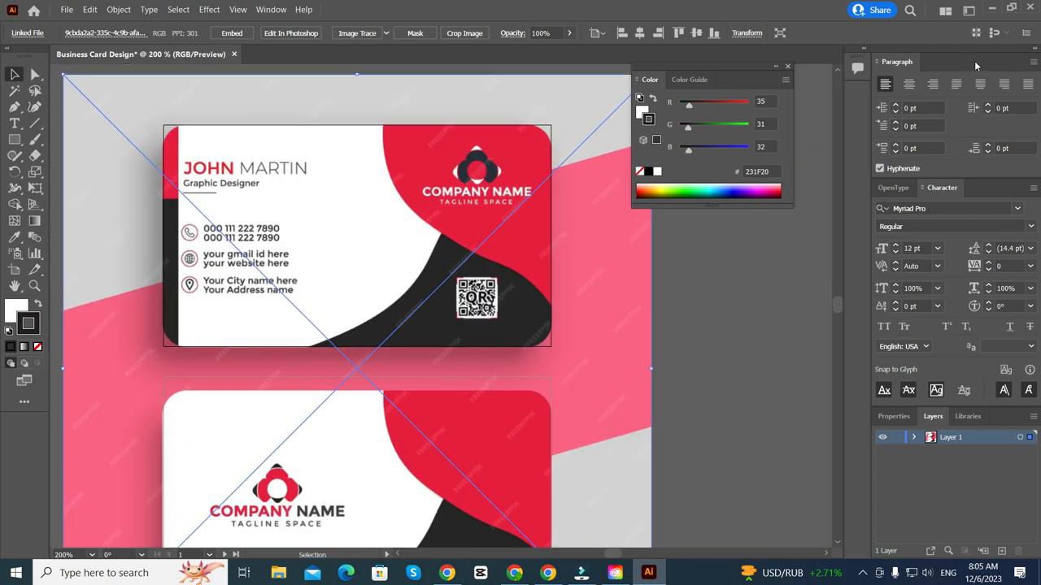
- Float the Layers panel over the canvas and enlarge it
left_click(272, 10)
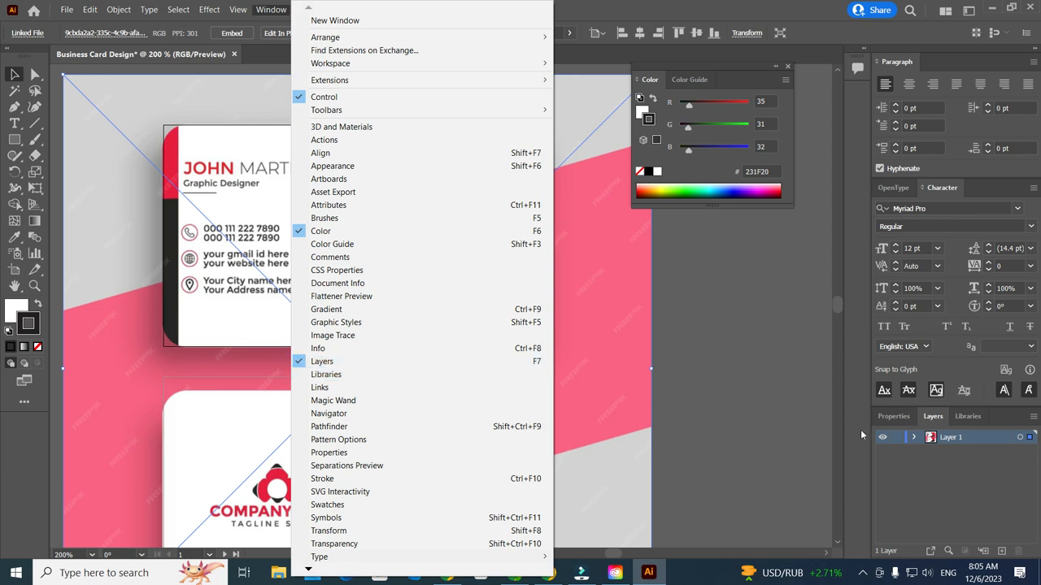
left_click_drag(933, 420, 691, 83)
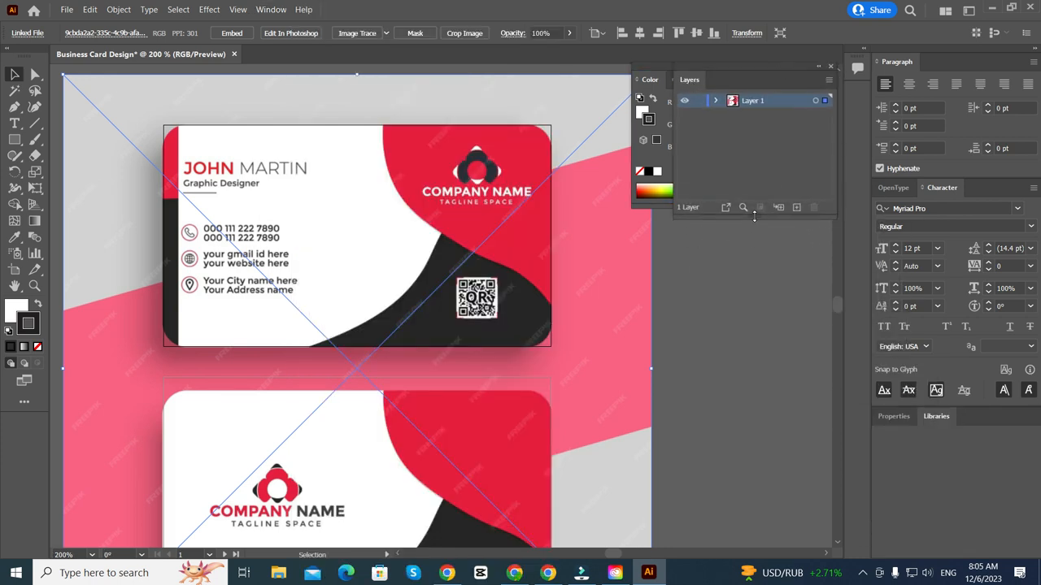
left_click_drag(754, 216, 754, 517)
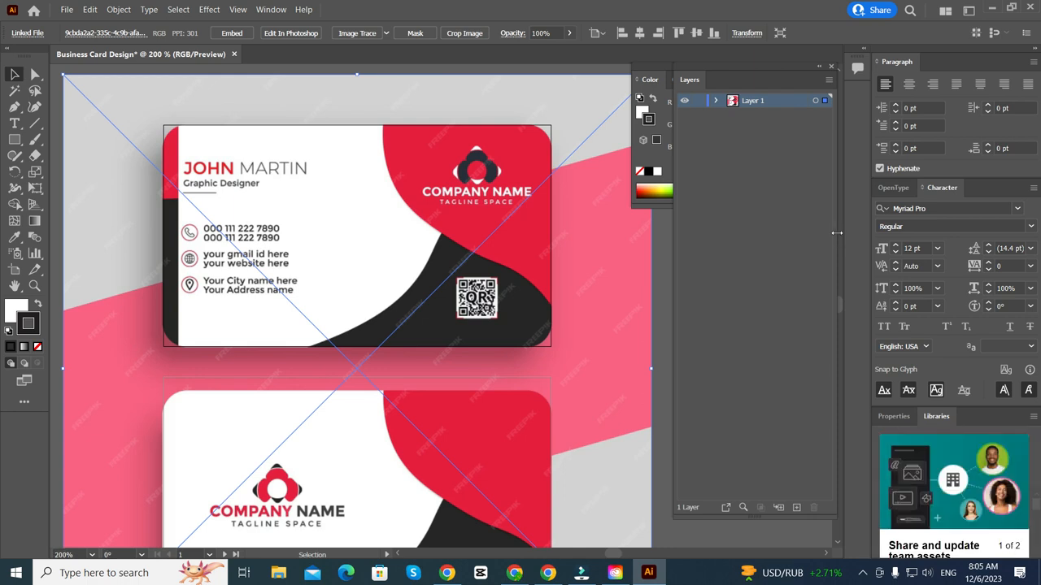
left_click_drag(835, 233, 880, 233)
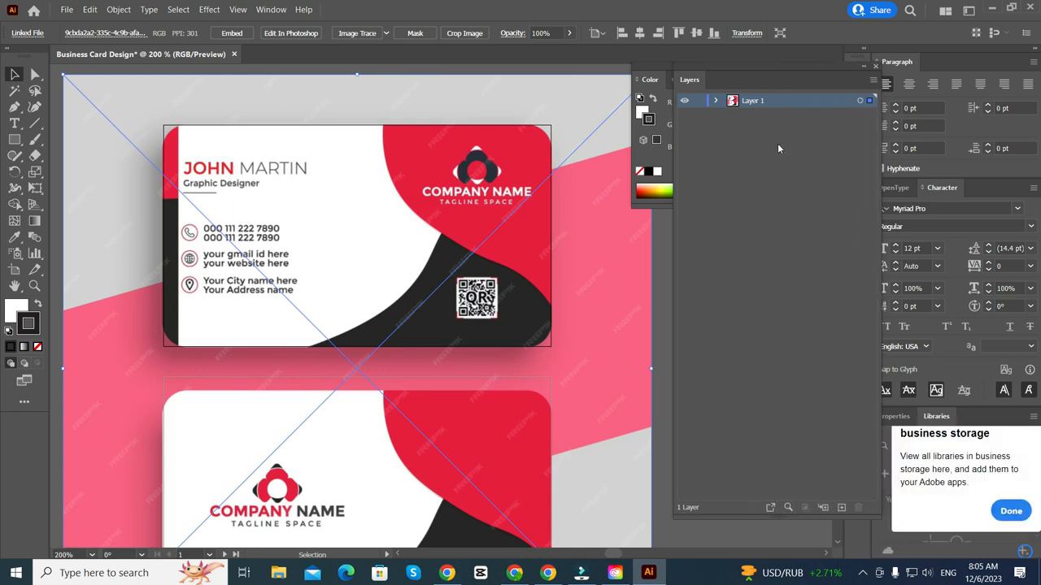
- Rename Layer 1 to 'Background layer' and lock it
double_click(754, 101)
type("Background l")
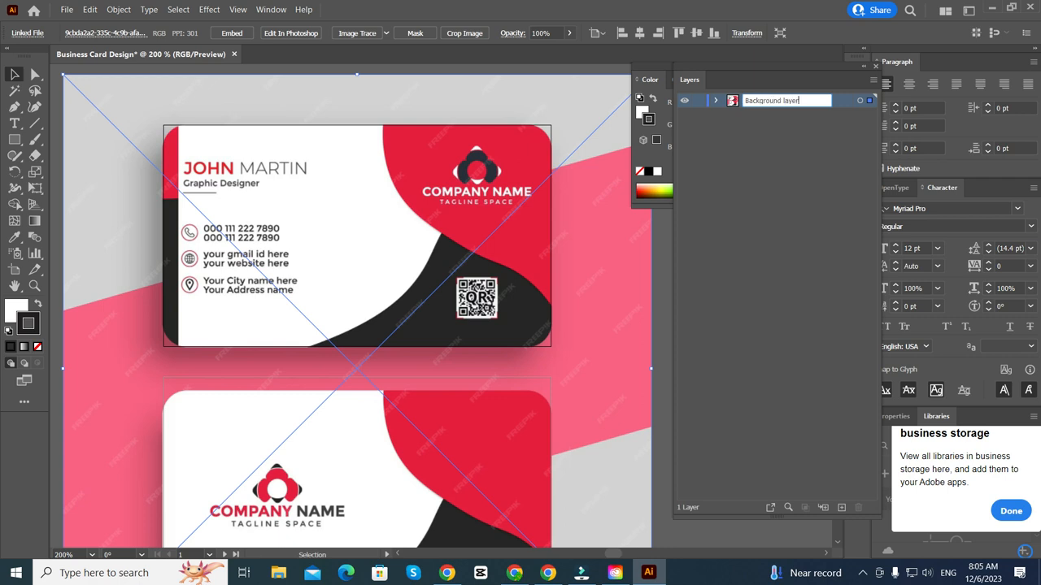
key("Return")
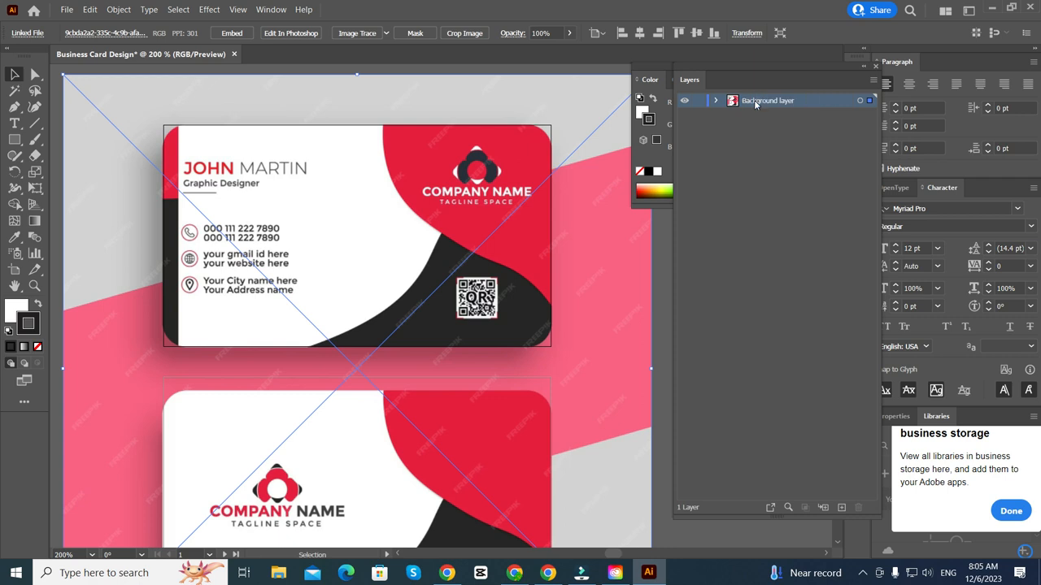
left_click(698, 101)
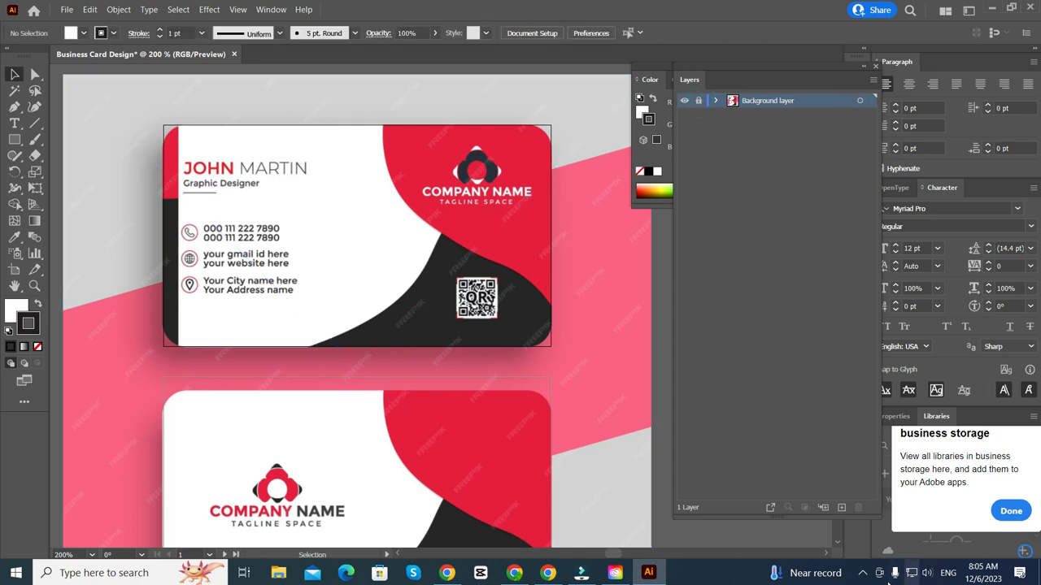
- Add a new layer named 'Front Side' above it and close the Color panel
left_click(842, 508)
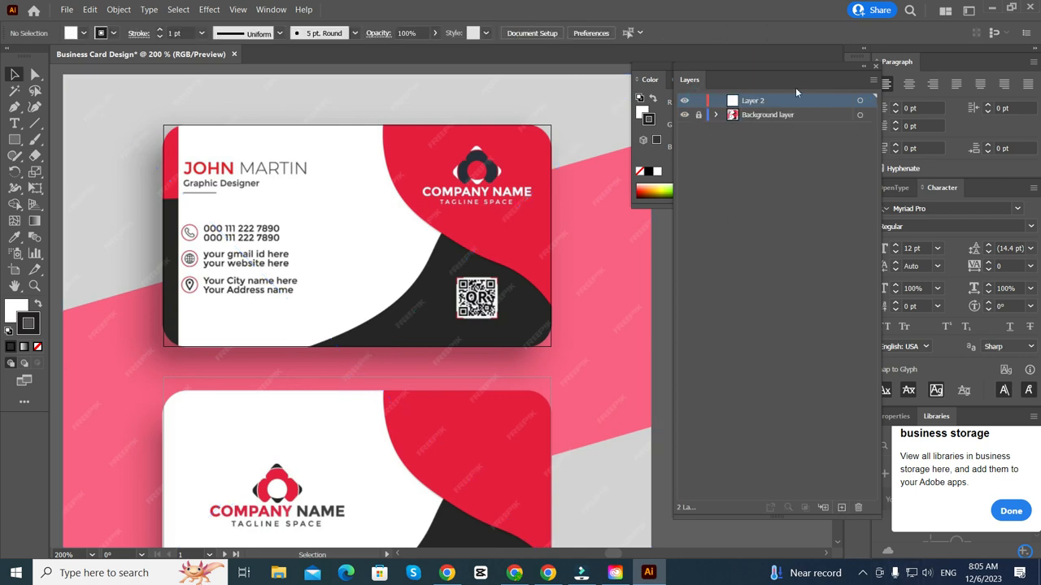
double_click(756, 101)
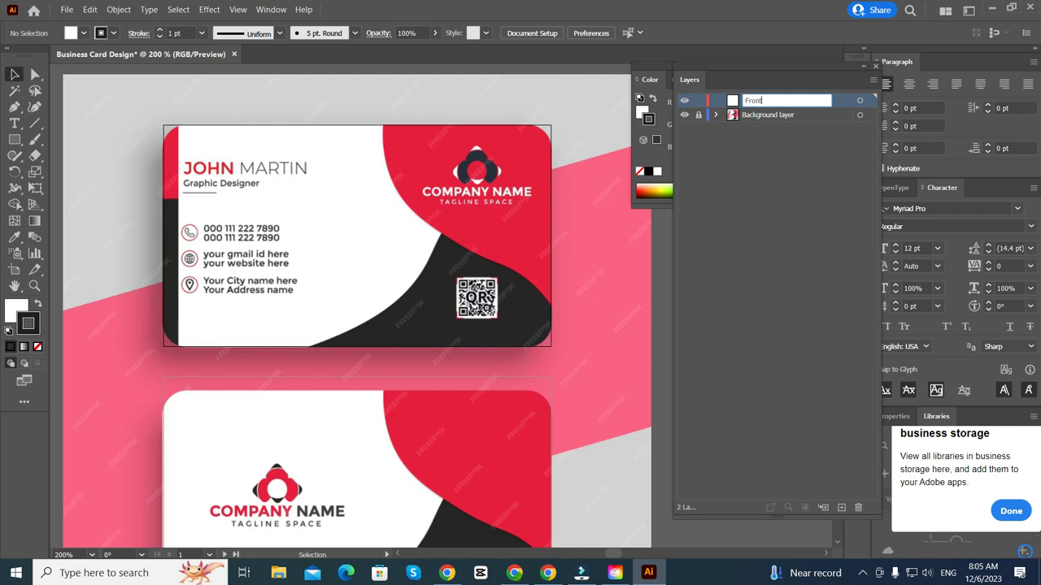
type("Front Side")
key("Return")
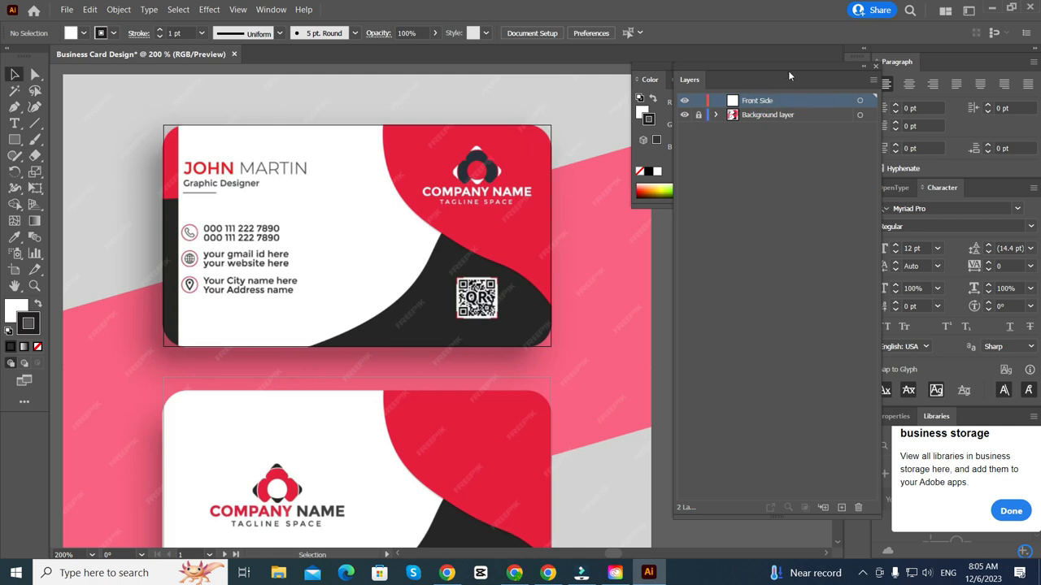
left_click_drag(788, 76, 935, 79)
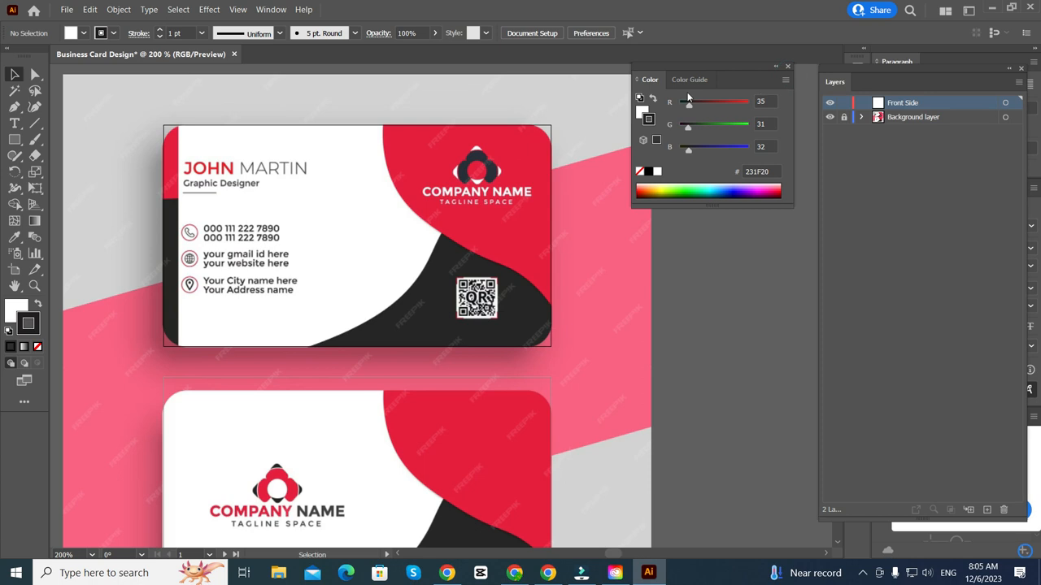
left_click(787, 66)
- Zoom to the front card and start a Pen path at the top of the red curve
key("ctrl+minus")
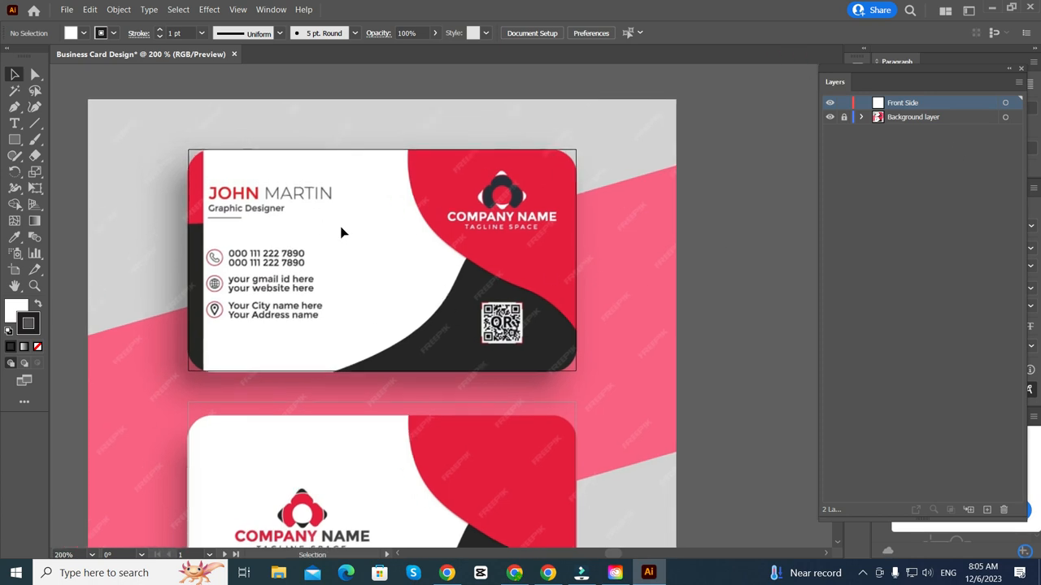
scroll(205, 228, "up", 2)
key("ctrl+plus")
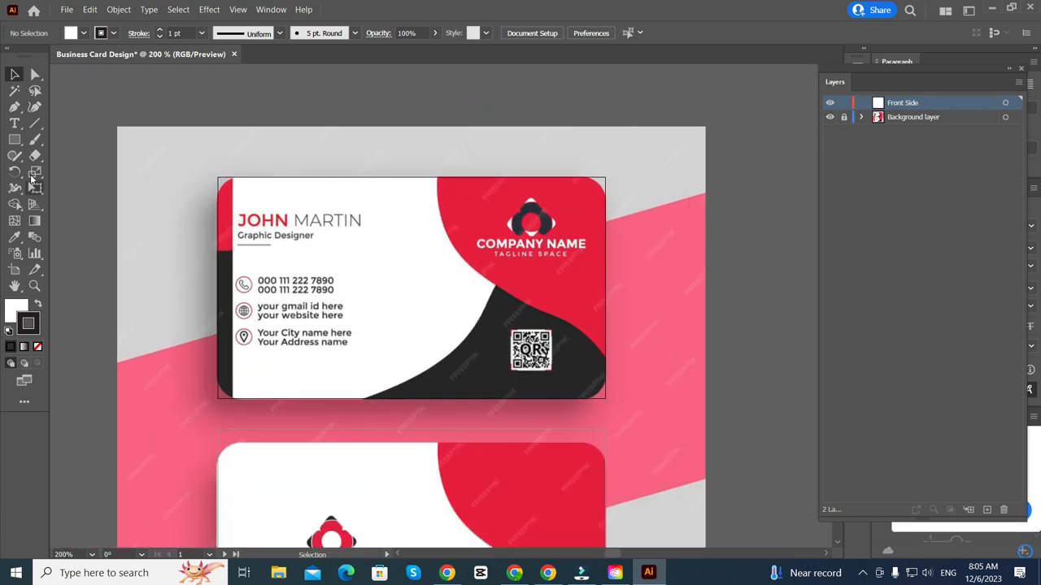
left_click(14, 107)
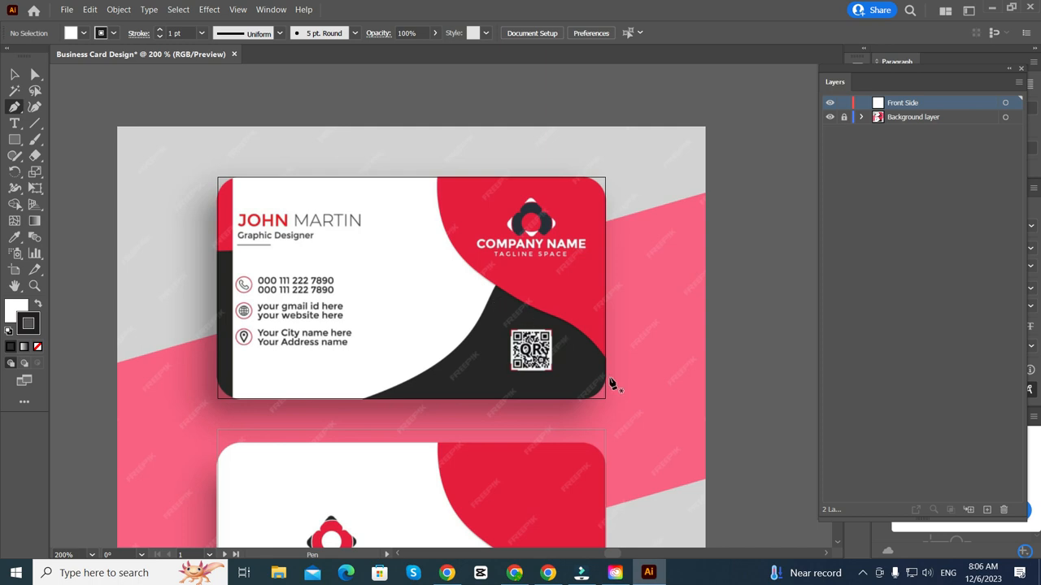
left_click(441, 161)
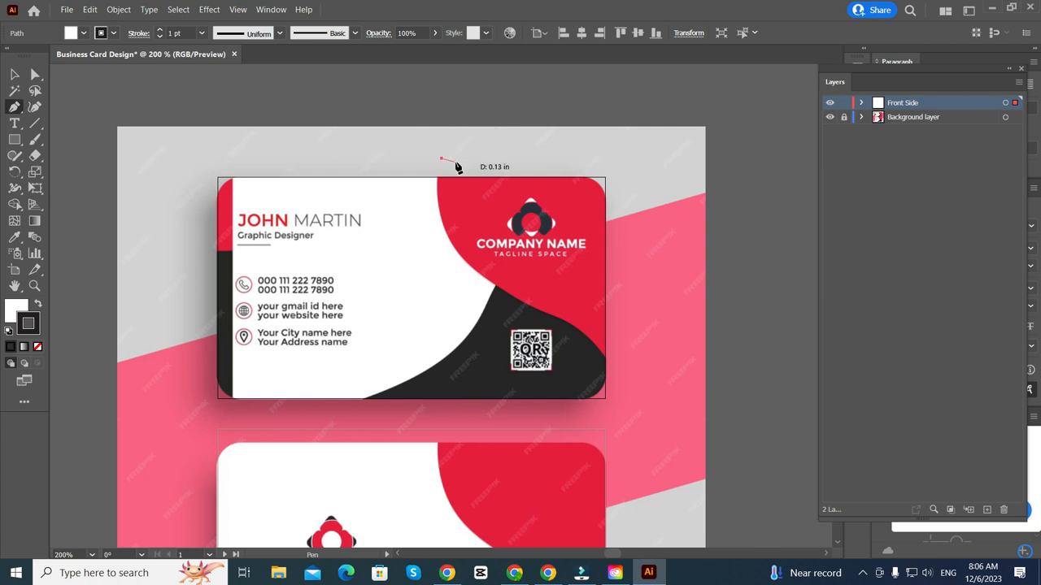
key("Escape")
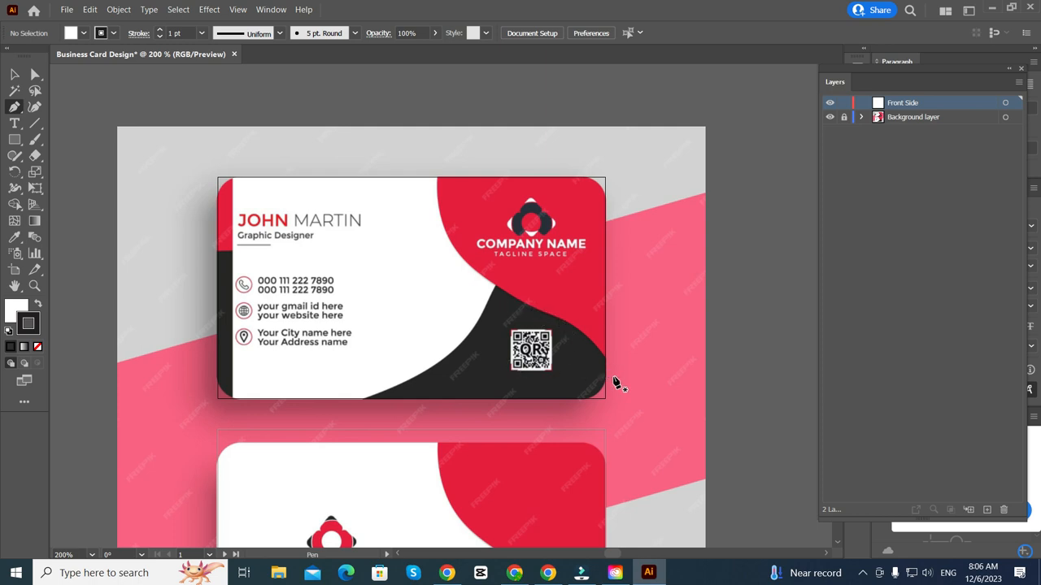
left_click(437, 165)
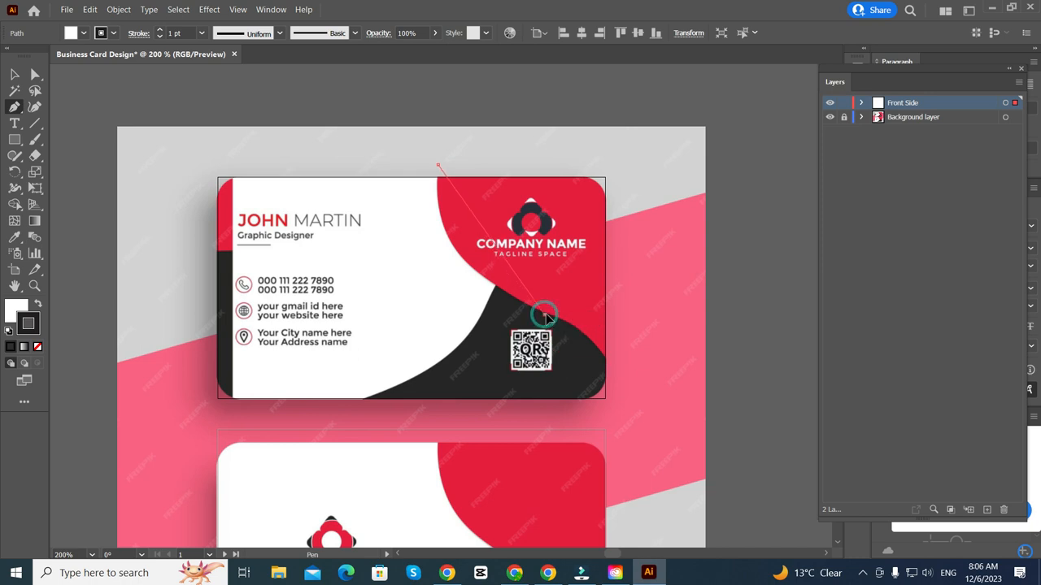
- Add smooth curved anchors following the red edge down toward the lower corner
left_click_drag(544, 315, 670, 358)
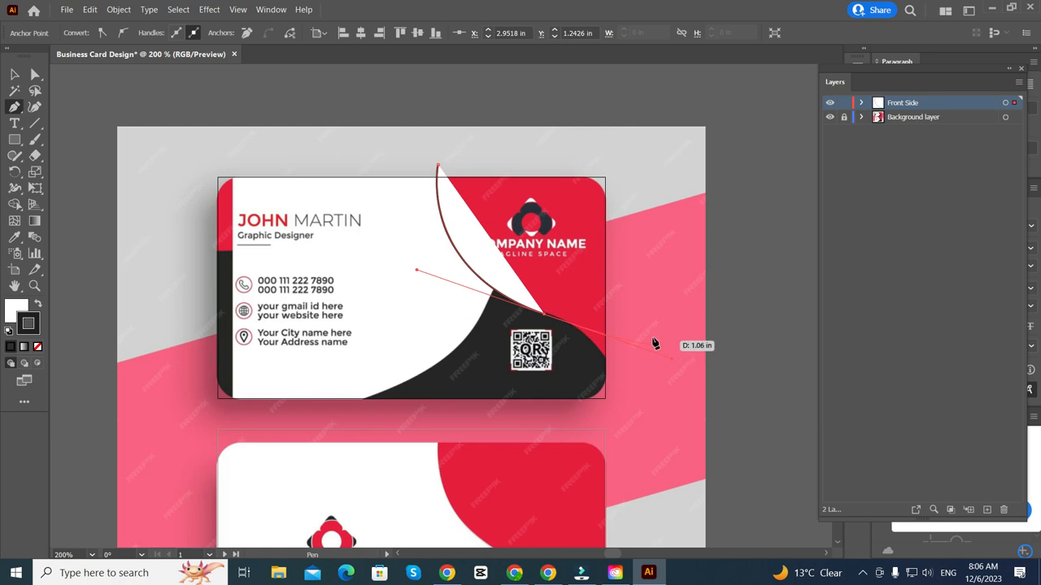
key("ctrl+z")
scroll(490, 289, "up", 3)
key("ctrl+shift+z")
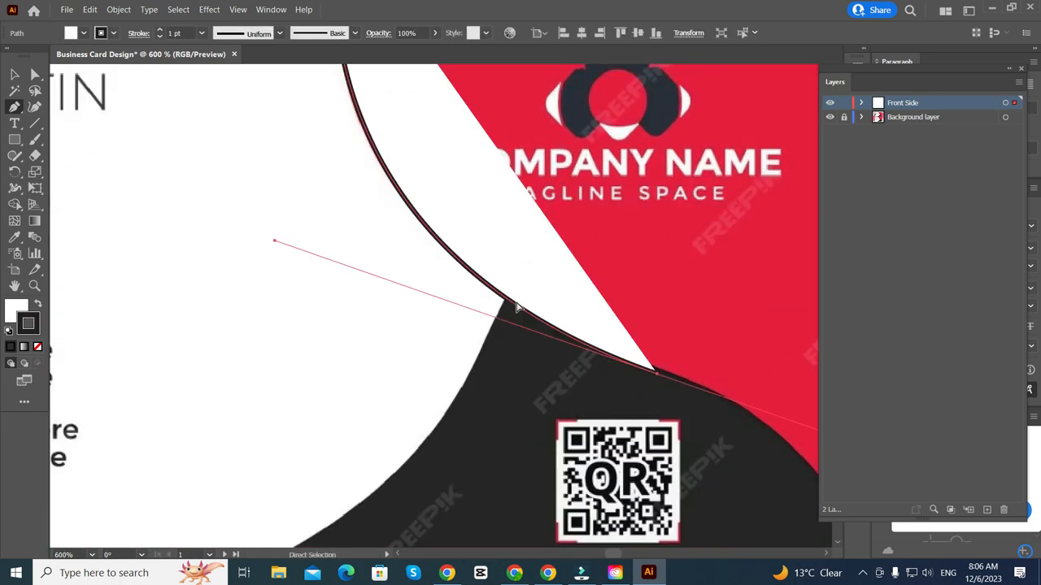
scroll(492, 280, "down", 1)
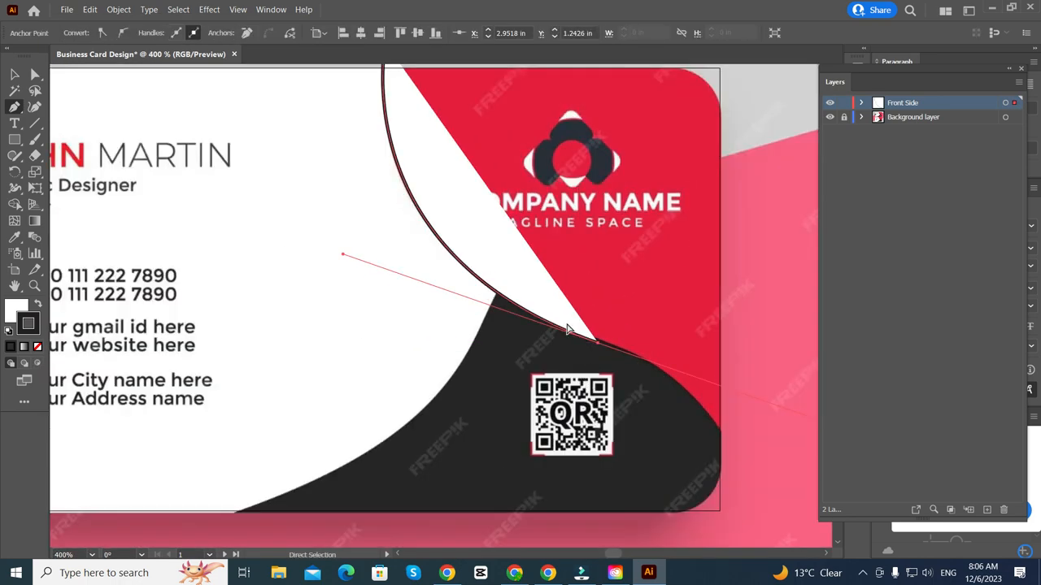
key("ctrl+z")
scroll(522, 318, "down", 1)
scroll(512, 317, "up", 1)
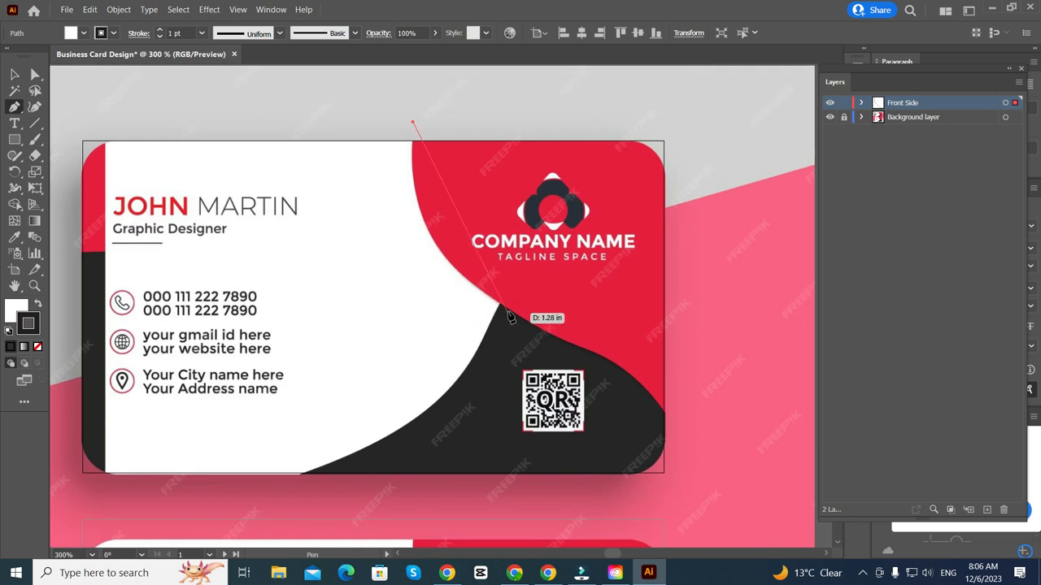
left_click_drag(504, 309, 631, 381)
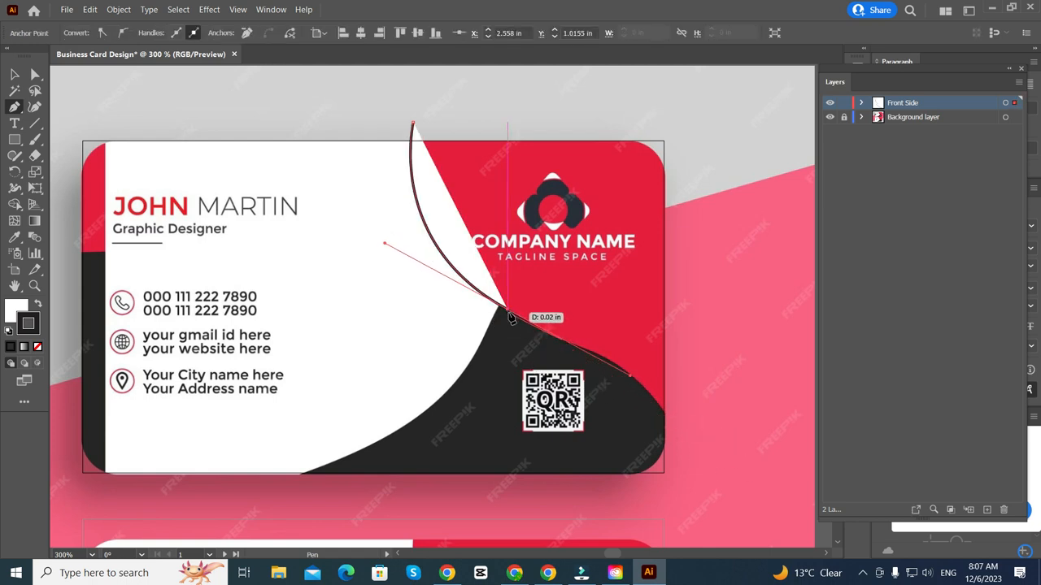
scroll(682, 402, "down", 1)
scroll(683, 402, "down", 1)
scroll(669, 397, "up", 3)
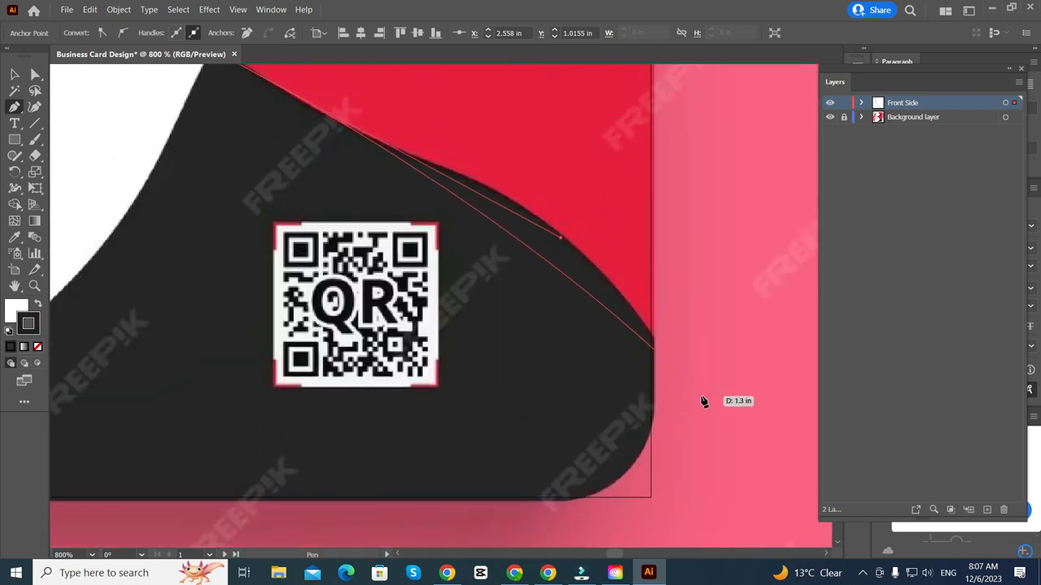
scroll(736, 512, "down", 4)
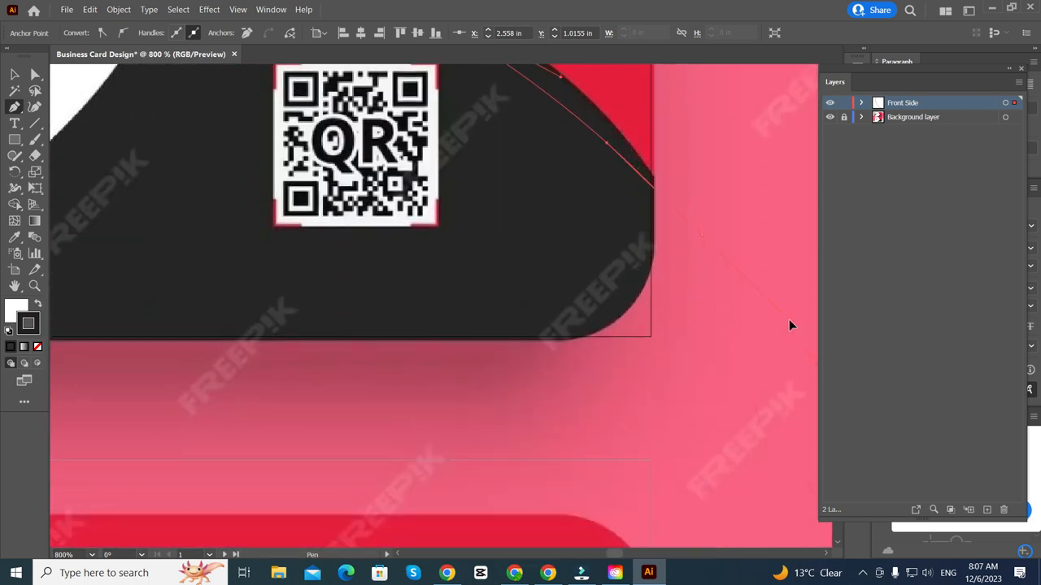
scroll(733, 298, "down", 1)
scroll(712, 255, "up", 4)
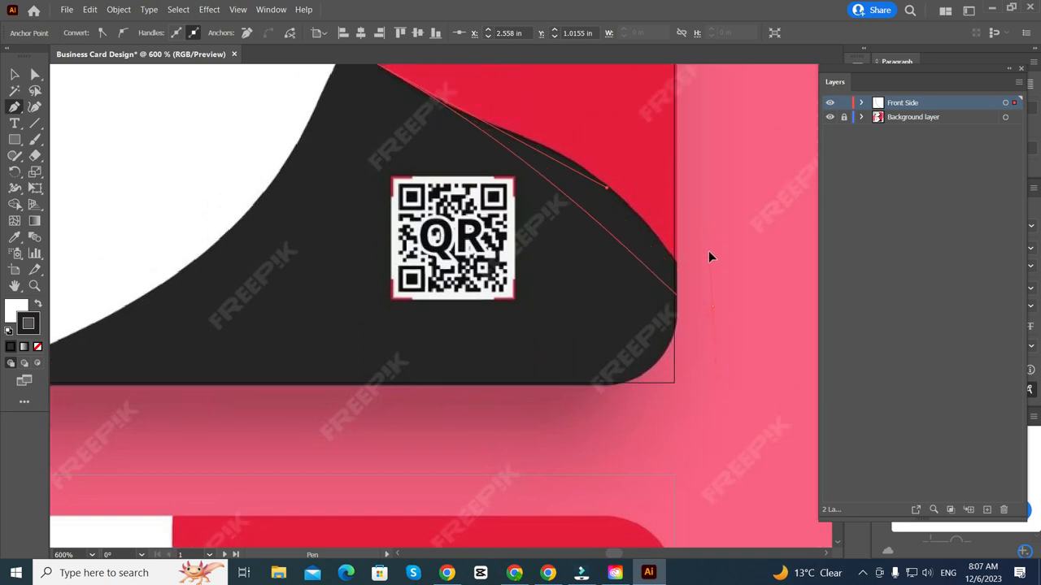
scroll(709, 253, "down", 2)
scroll(713, 276, "down", 6)
scroll(713, 273, "up", 6)
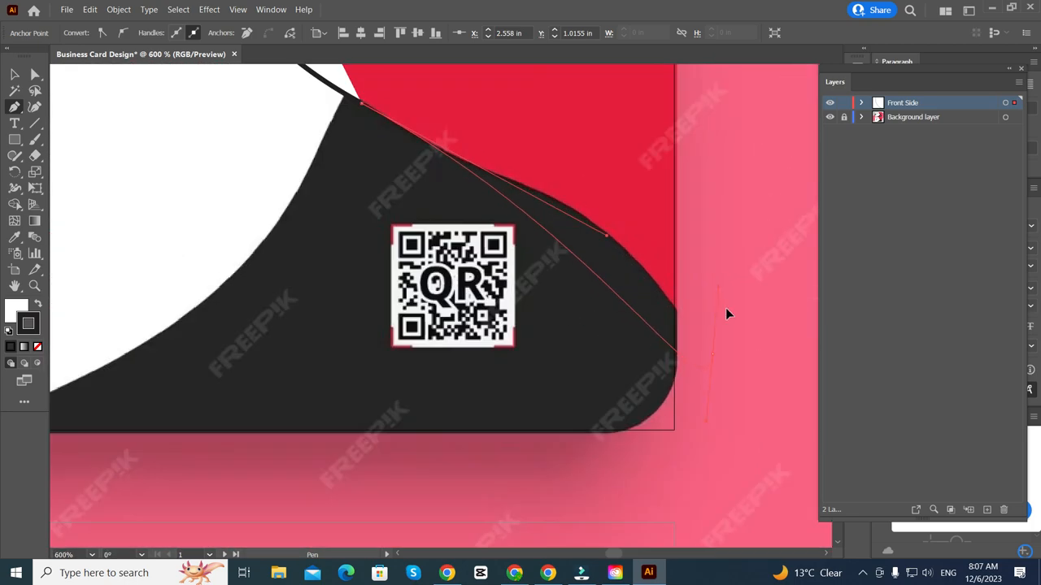
left_click_drag(763, 457, 825, 519)
- Add corner points above the card's top-right and close the path at its start point
scroll(467, 309, "down", 1)
scroll(467, 309, "up", 2)
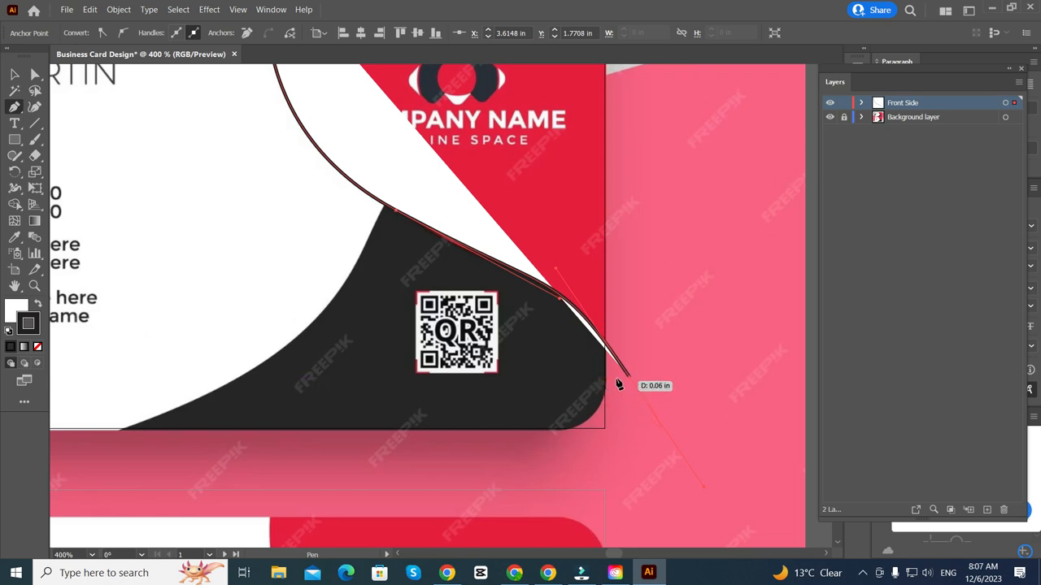
left_click(629, 377)
scroll(628, 379, "up", 1)
scroll(627, 378, "down", 1)
scroll(599, 140, "up", 2)
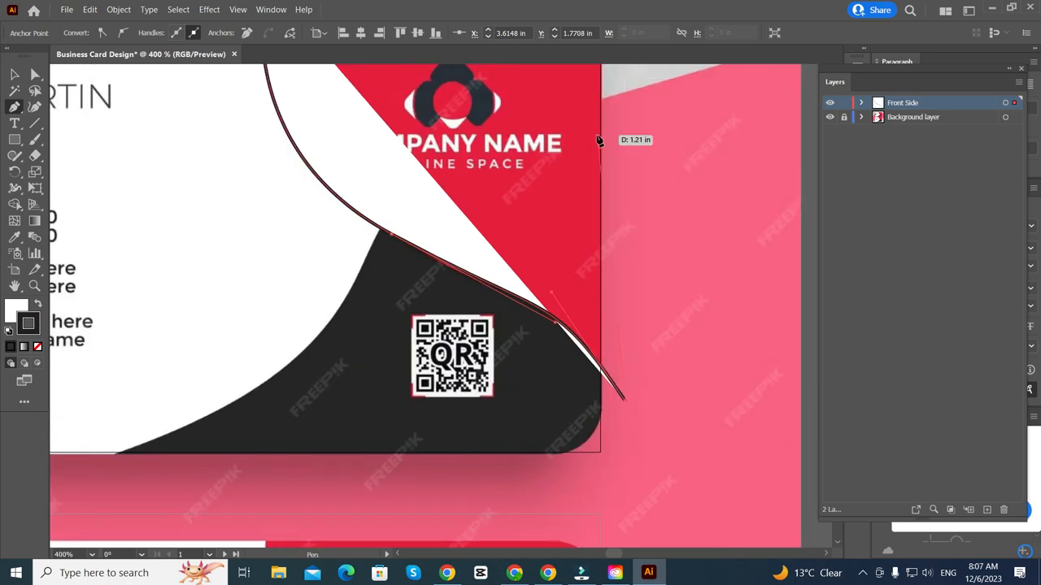
scroll(599, 140, "up", 1)
scroll(607, 138, "down", 2)
scroll(642, 143, "up", 2)
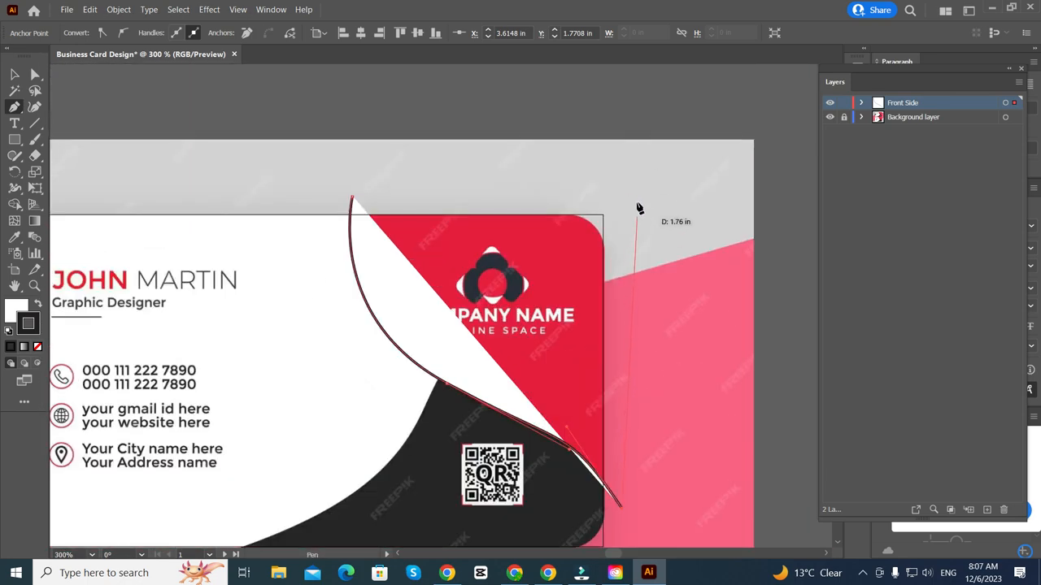
left_click(624, 198)
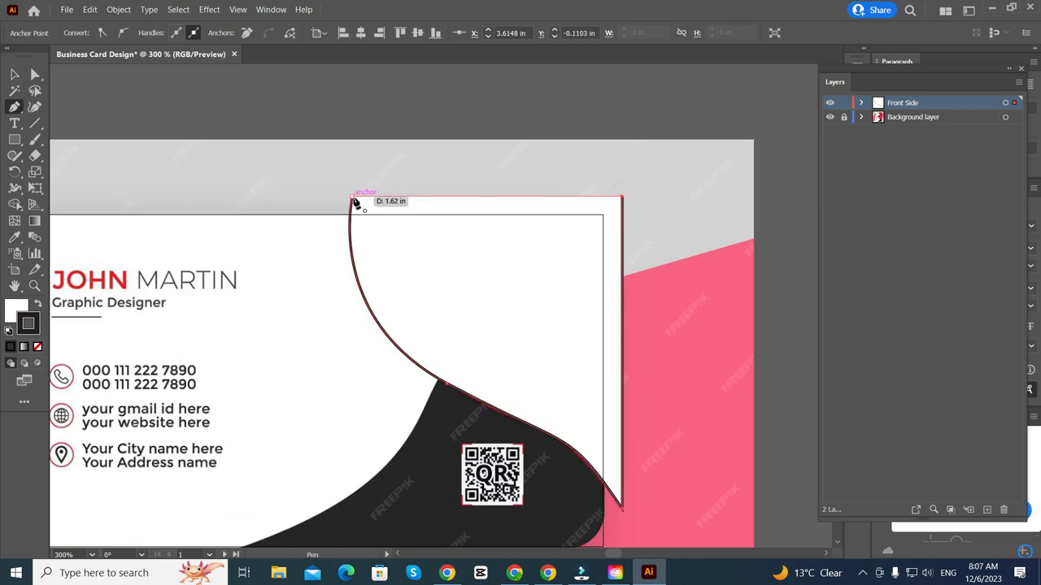
left_click(352, 198)
scroll(568, 251, "down", 2)
scroll(513, 411, "down", 1)
scroll(513, 410, "up", 1)
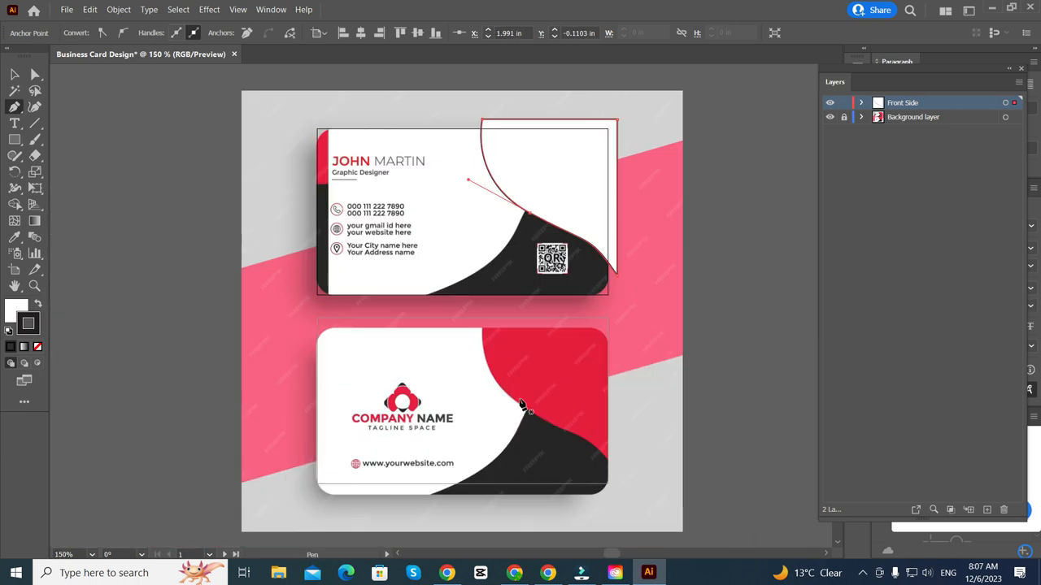
scroll(523, 406, "up", 2)
- Fill the traced curve shape with the card's red using the Eyedropper, then finish the path
key("i")
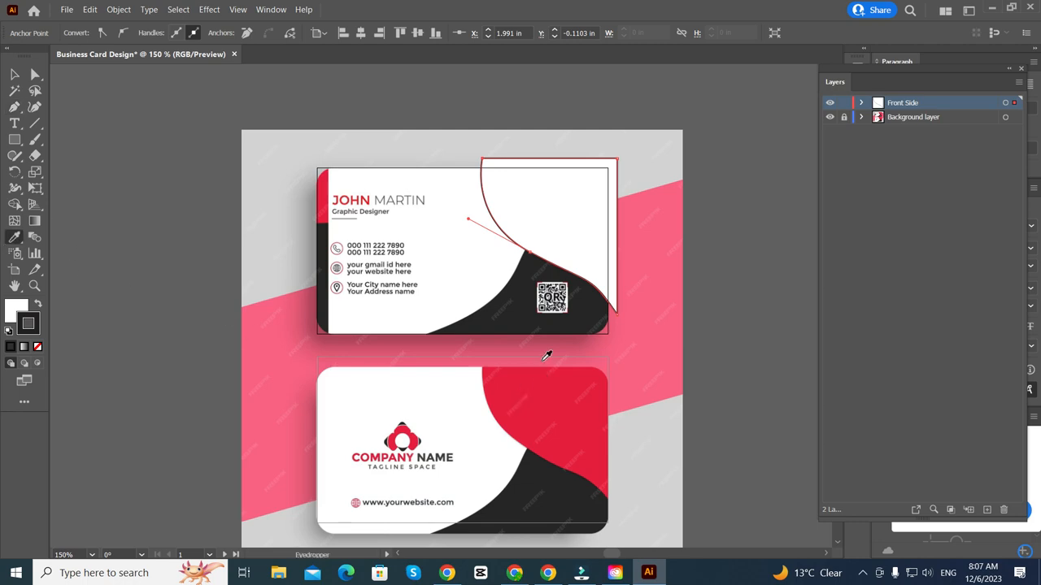
left_click(561, 394)
scroll(484, 244, "up", 3)
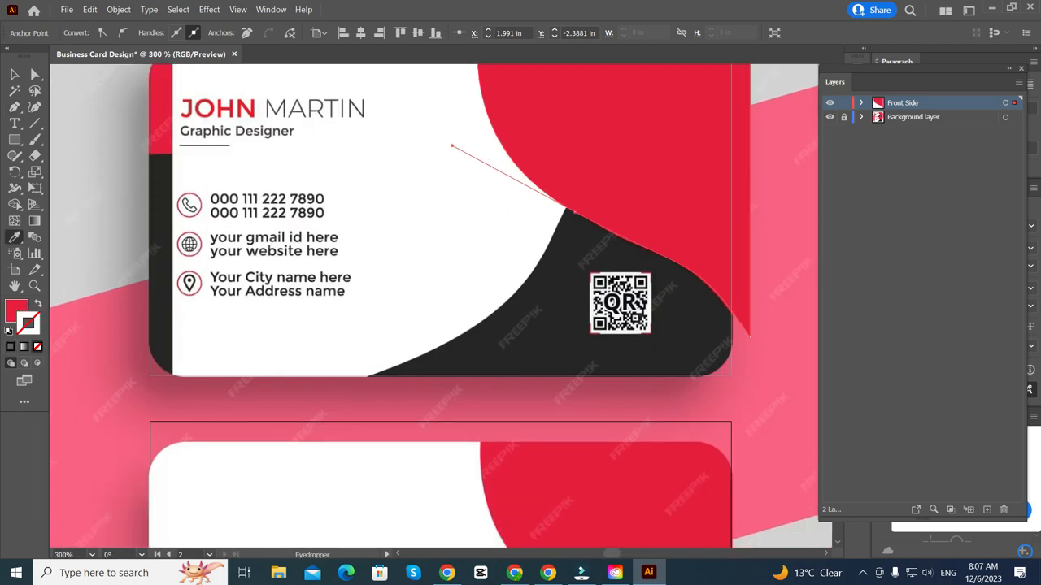
left_click(14, 76)
scroll(402, 316, "down", 1)
left_click(674, 328)
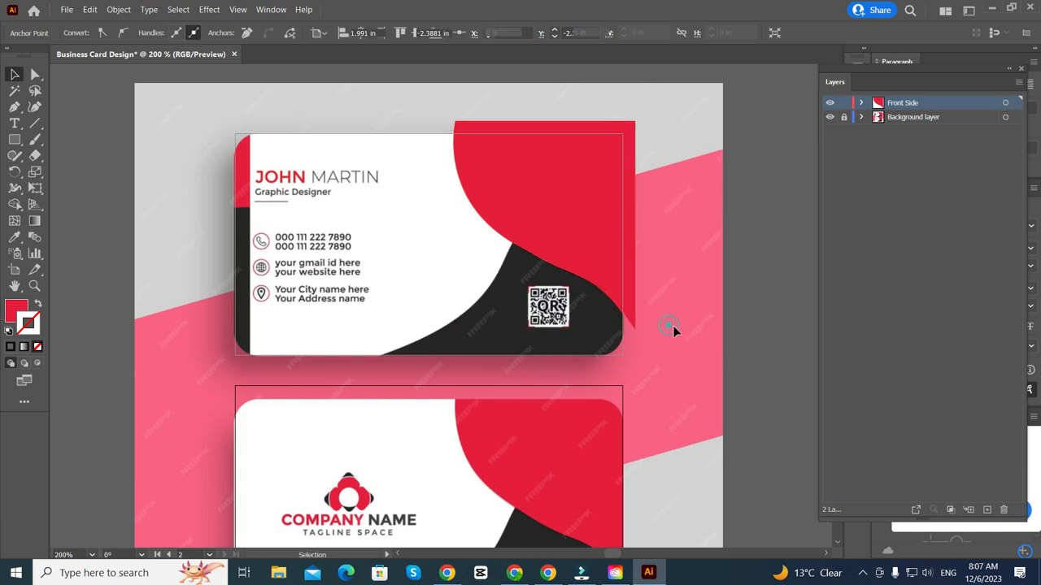
scroll(648, 356, "up", 1)
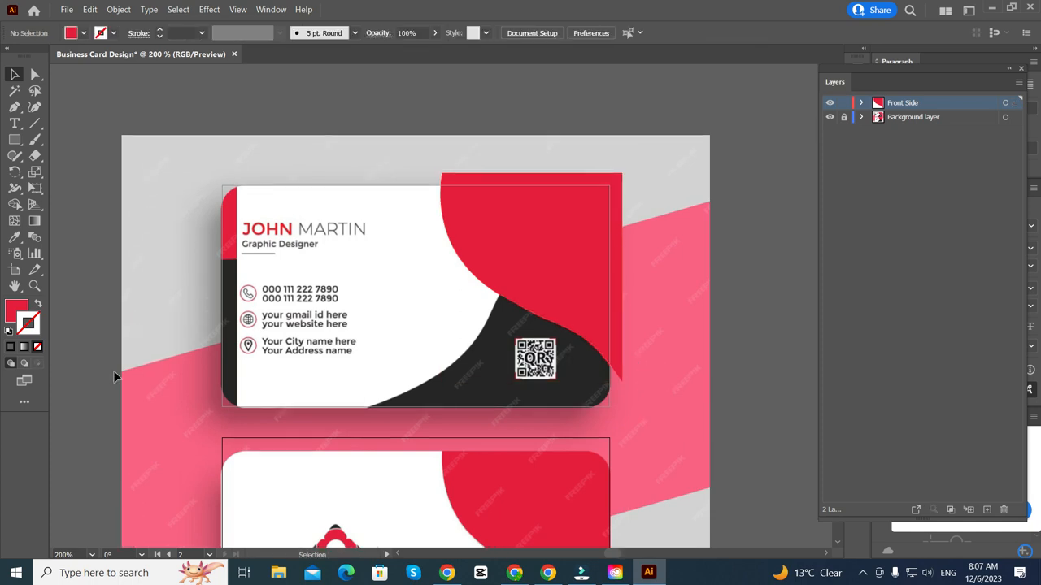
- Trace a closed Pen path from the card's bottom edge along the red-dark boundary past the right edge
left_click(14, 108)
scroll(334, 394, "down", 1)
scroll(345, 404, "up", 2)
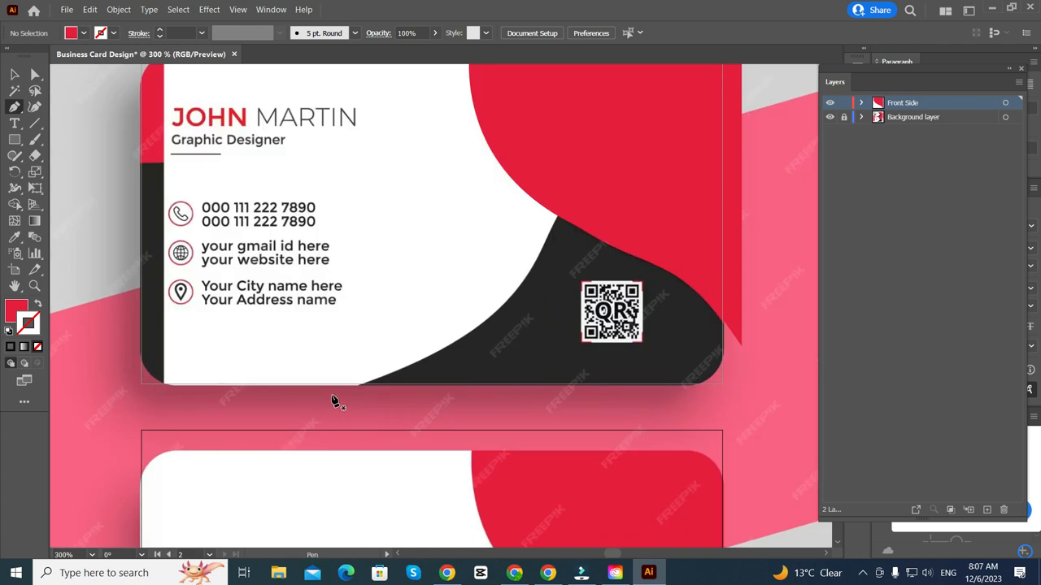
left_click(331, 395)
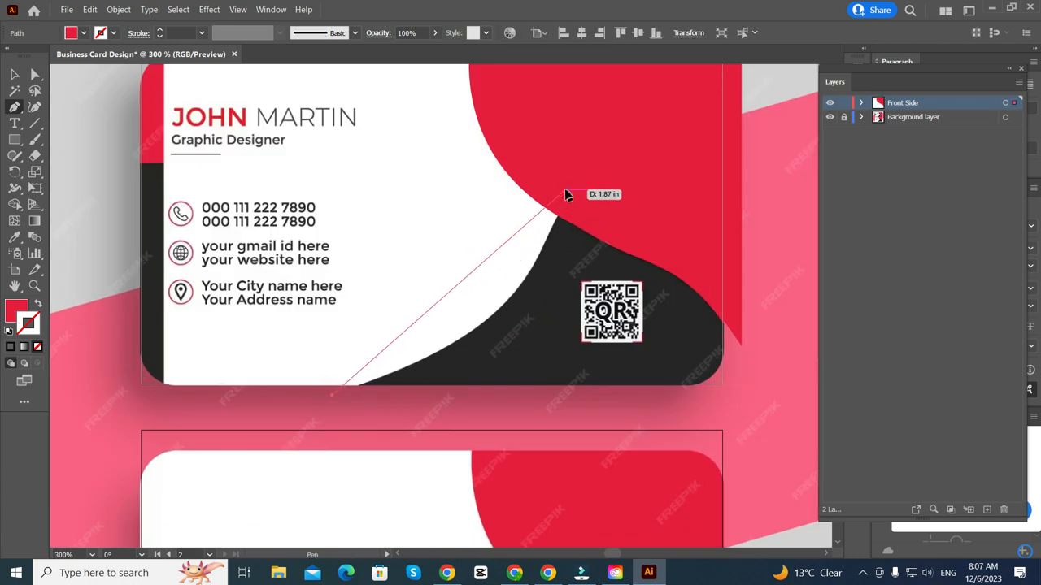
left_click_drag(565, 190, 608, 155)
scroll(606, 89, "up", 2)
scroll(622, 147, "down", 1)
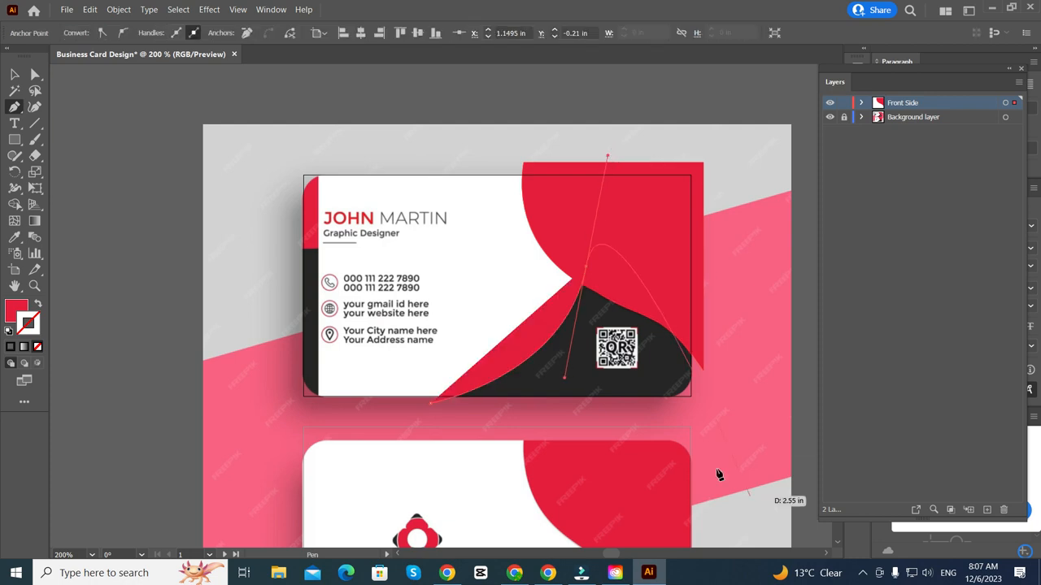
left_click(587, 271)
left_click(726, 267)
left_click(712, 428)
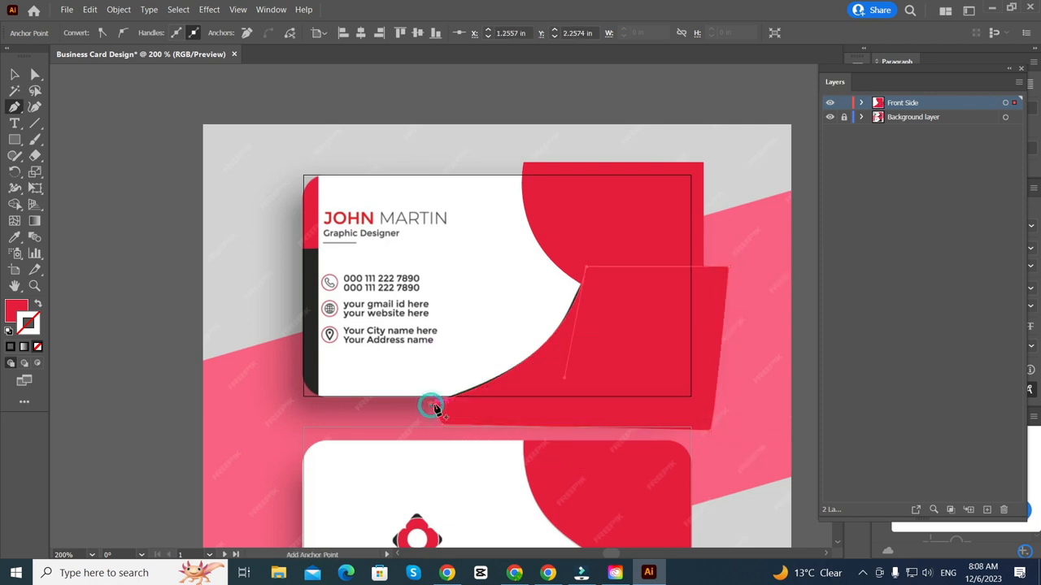
scroll(435, 411, "down", 4)
- Fill the new shape with the sampled dark colour and select the red curved shape
key("i")
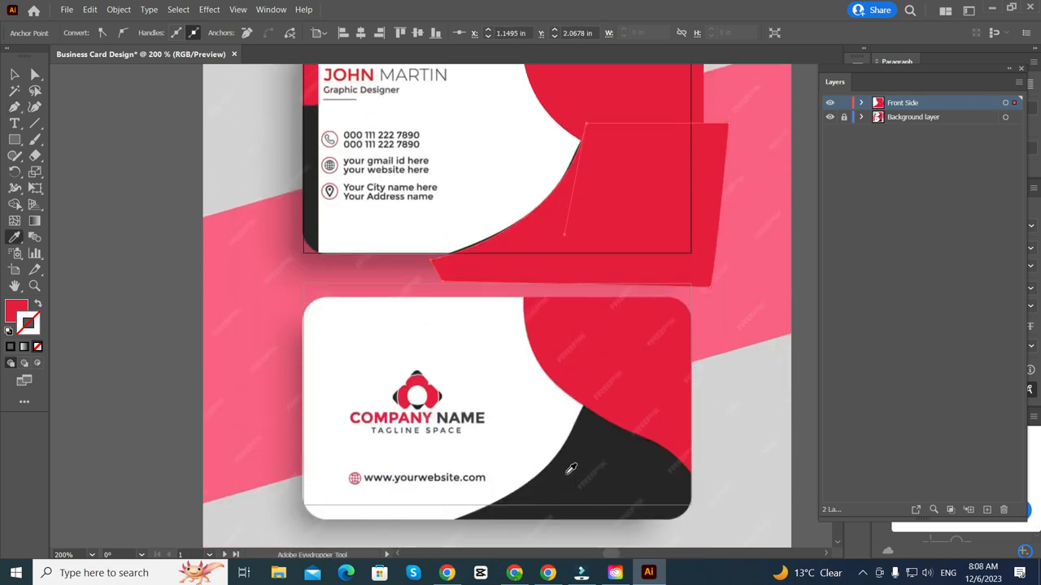
left_click(571, 469)
scroll(571, 469, "up", 1)
key("v")
scroll(409, 236, "up", 3)
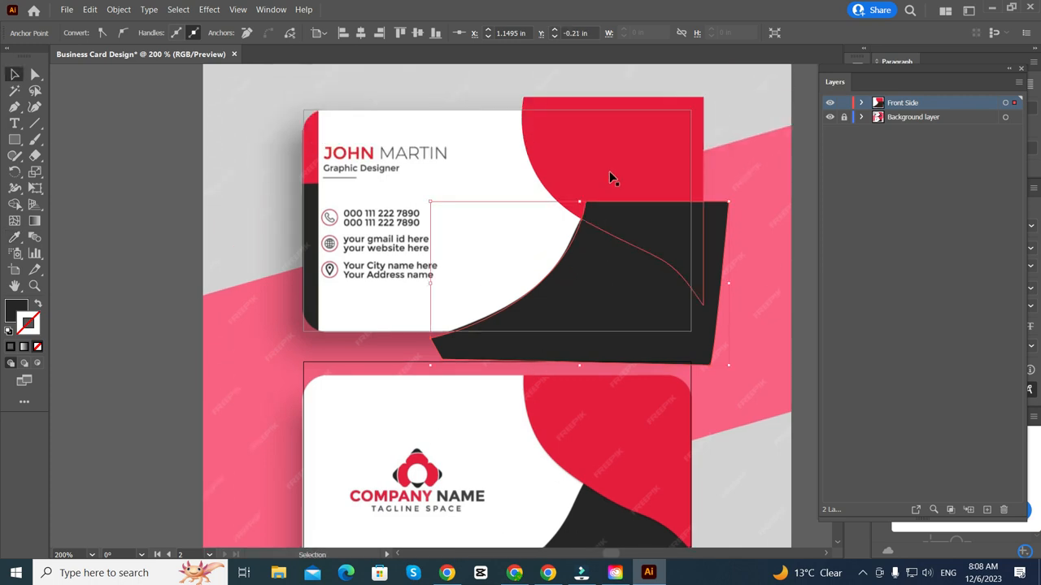
left_click(609, 171)
- Use Arrange > Bring to Front on the red curved shape so it sits above the dark wave
right_click(637, 157)
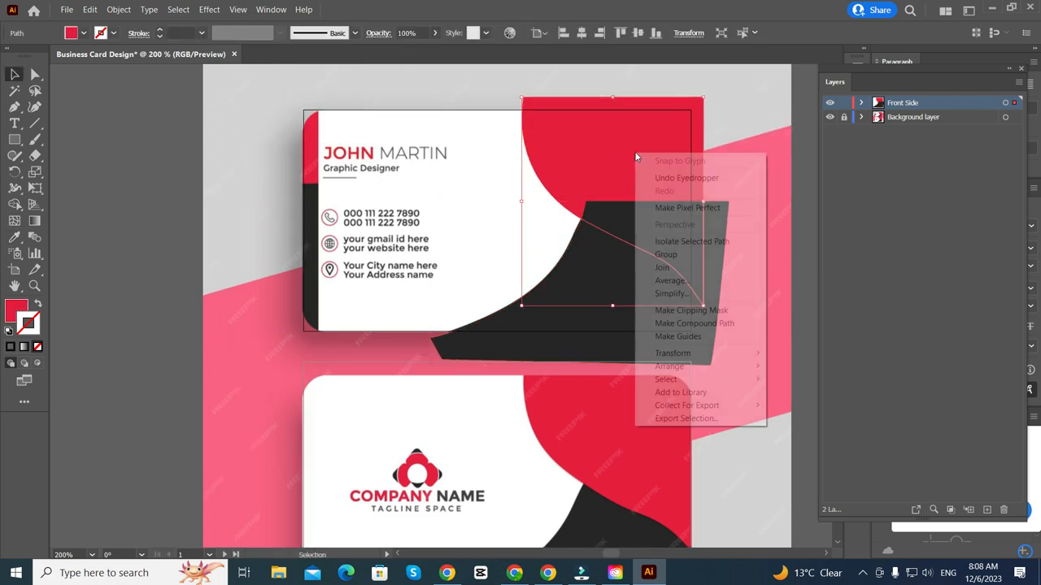
left_click(719, 366)
left_click(787, 366)
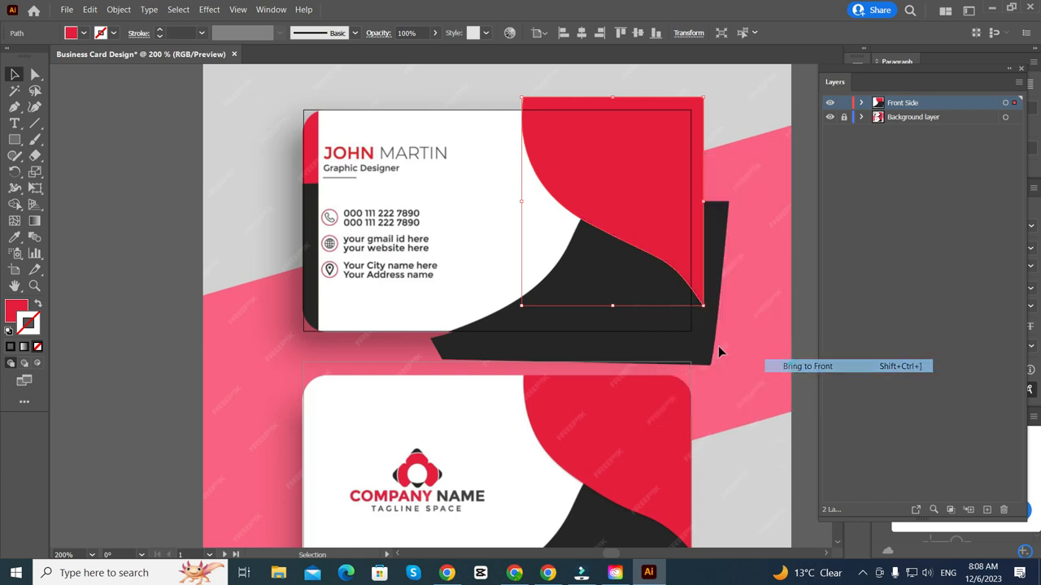
scroll(599, 337, "right", 5)
left_click(704, 324)
scroll(520, 314, "right", 1)
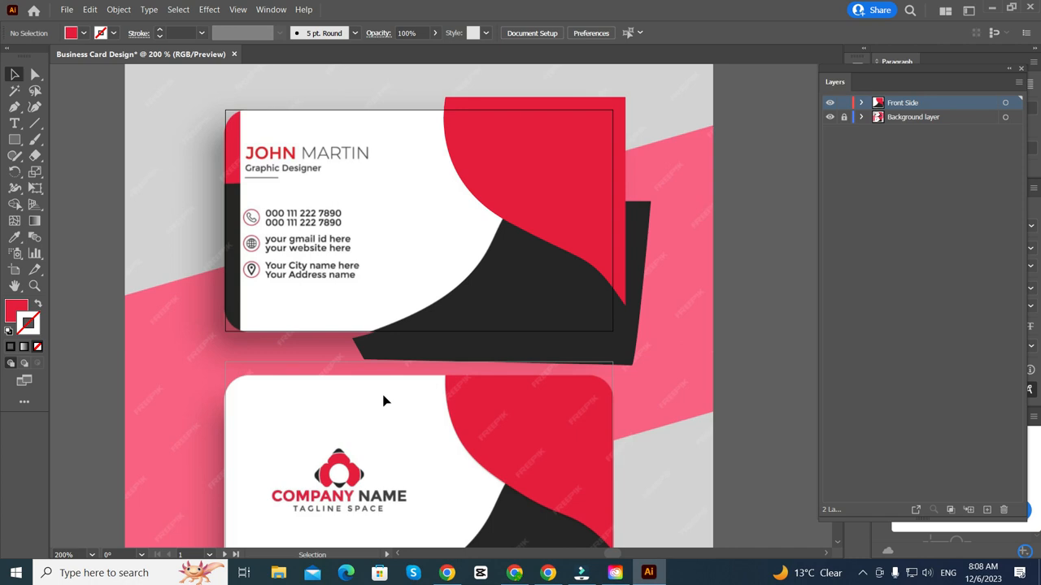
- Draw a red rectangle strip at the card's top-left edge
left_click(12, 144)
scroll(230, 259, "down", 1)
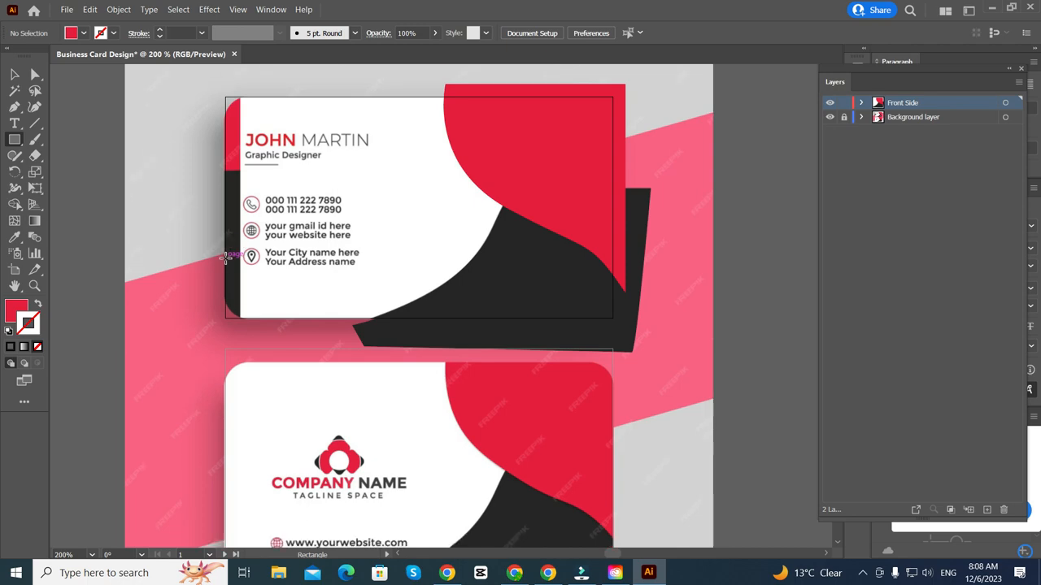
scroll(234, 234, "up", 5)
scroll(192, 130, "up", 3)
scroll(189, 121, "up", 1)
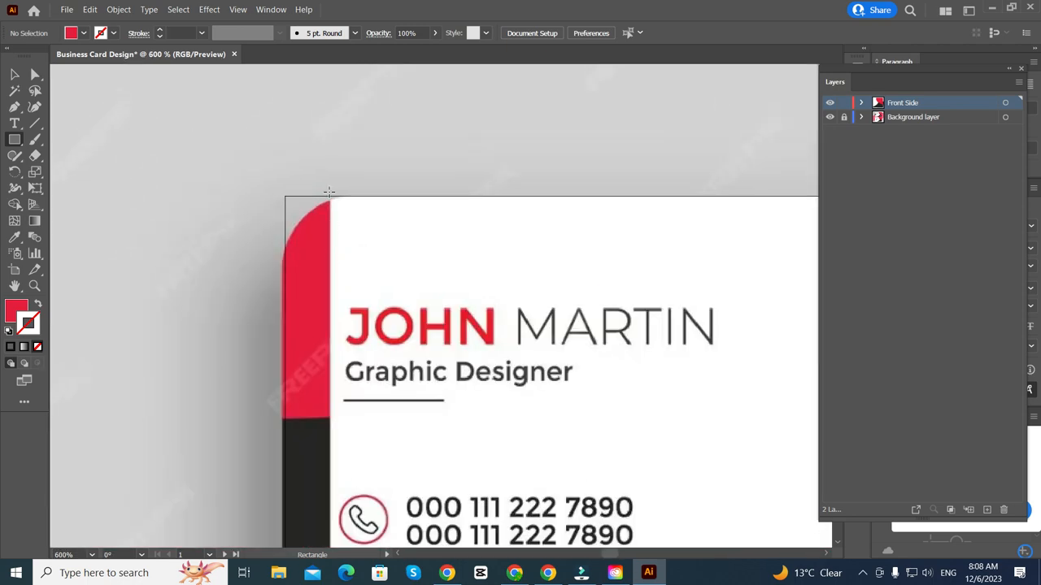
scroll(329, 192, "down", 1)
scroll(329, 192, "down", 1)
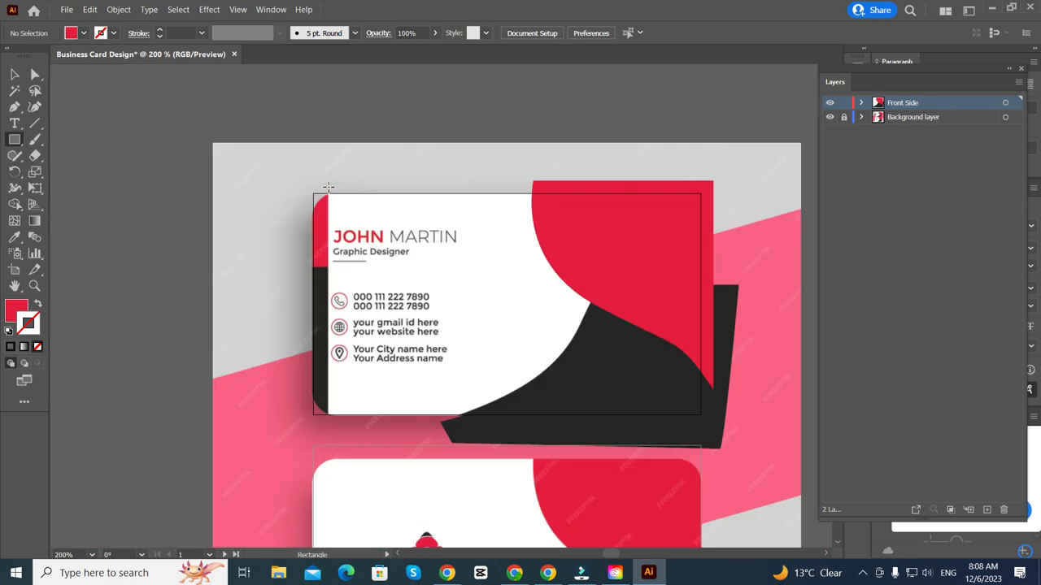
left_click_drag(328, 187, 300, 266)
scroll(260, 285, "down", 1)
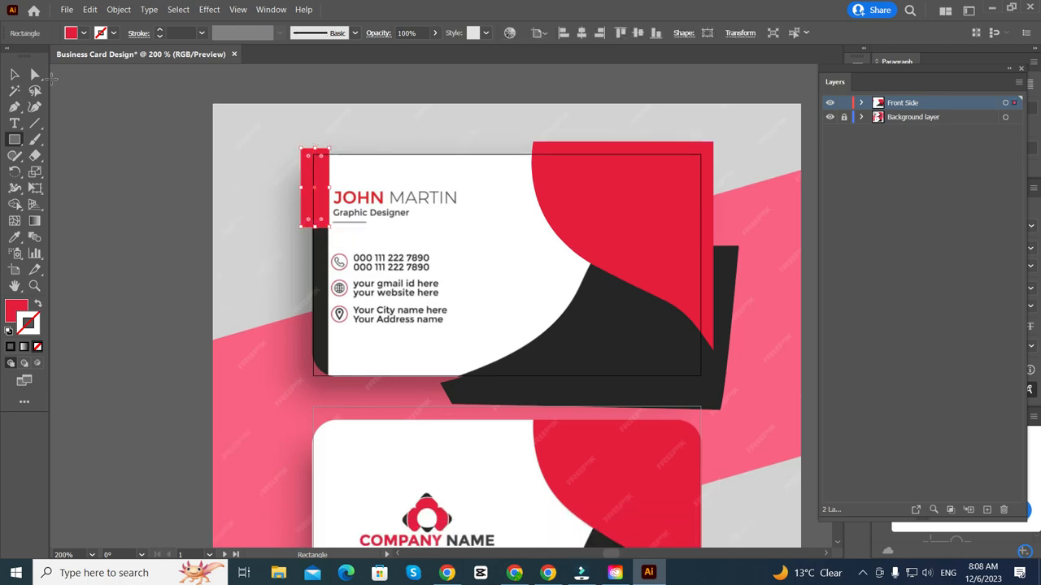
- Duplicate the red strip directly below it down the card's left side
left_click(14, 74)
scroll(326, 199, "up", 2)
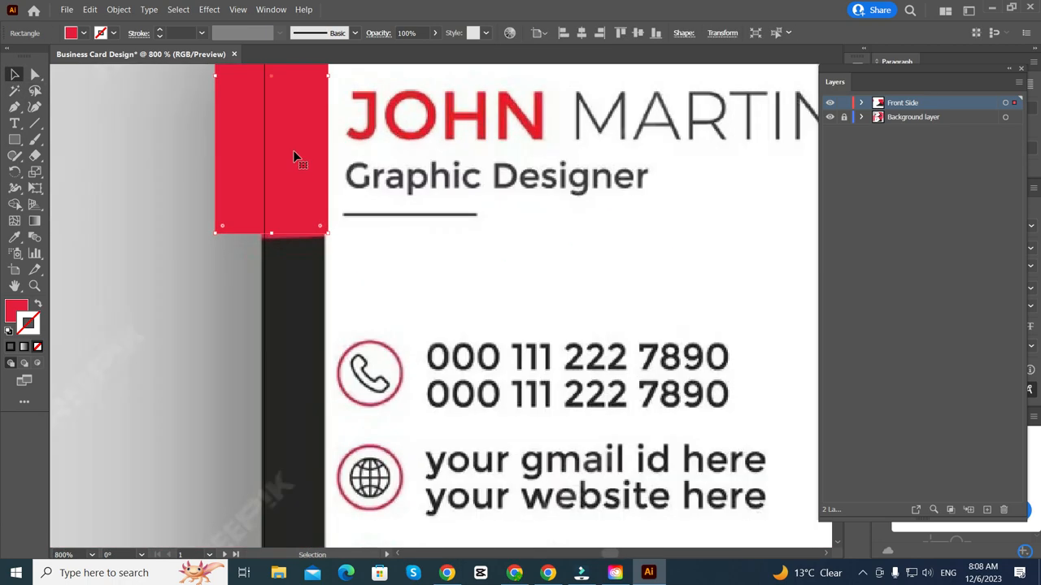
scroll(295, 157, "down", 1)
left_click_drag(287, 155, 286, 480)
scroll(286, 313, "down", 1)
scroll(285, 396, "down", 1)
scroll(285, 394, "right", 1)
- Fill the lower strip with the sampled dark colour and deselect it
key("i")
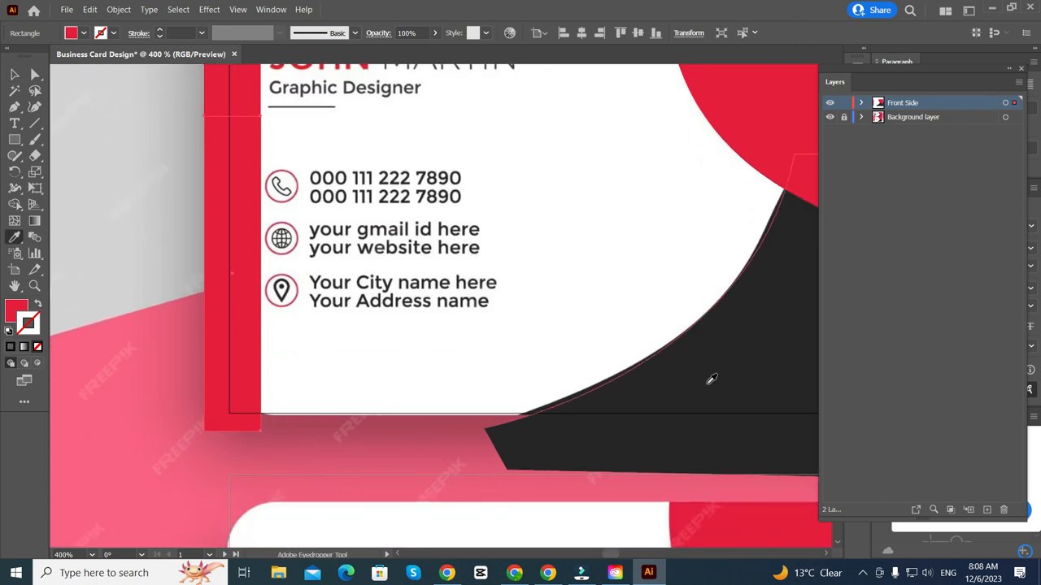
left_click(736, 347)
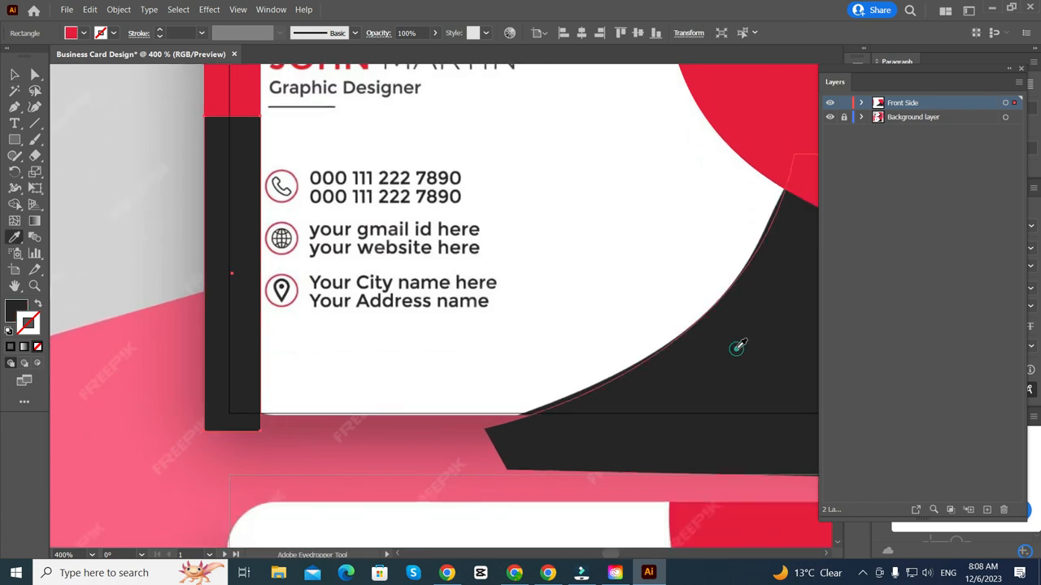
key("ctrl+minus")
key("ctrl+minus")
scroll(325, 261, "up", 1)
key("v")
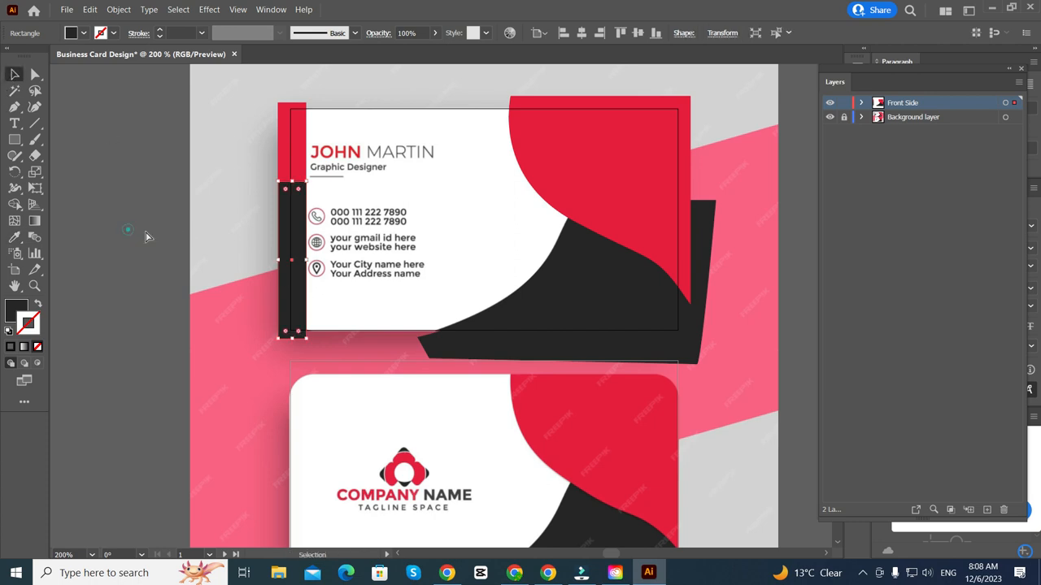
left_click(146, 236)
scroll(554, 365, "down", 4)
scroll(554, 364, "up", 5)
scroll(544, 349, "down", 4)
scroll(270, 376, "right", 7)
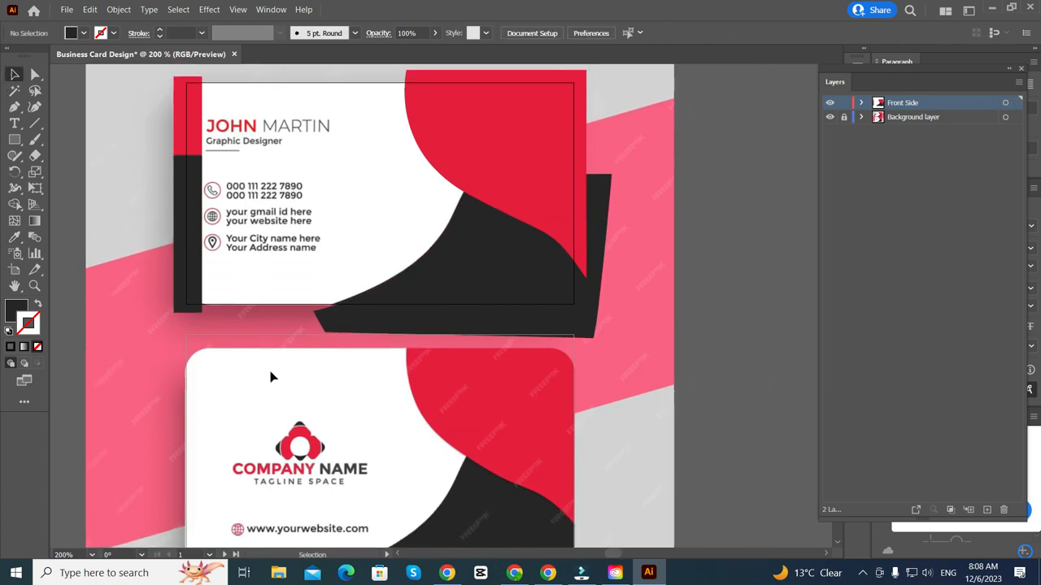
scroll(273, 377, "up", 7)
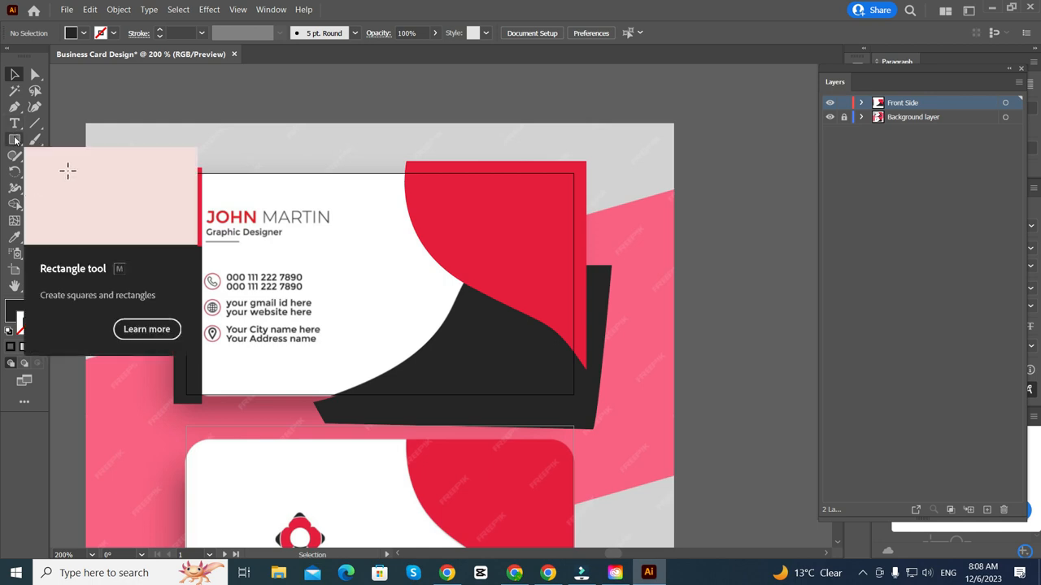
left_click(14, 140)
scroll(379, 335, "up", 6)
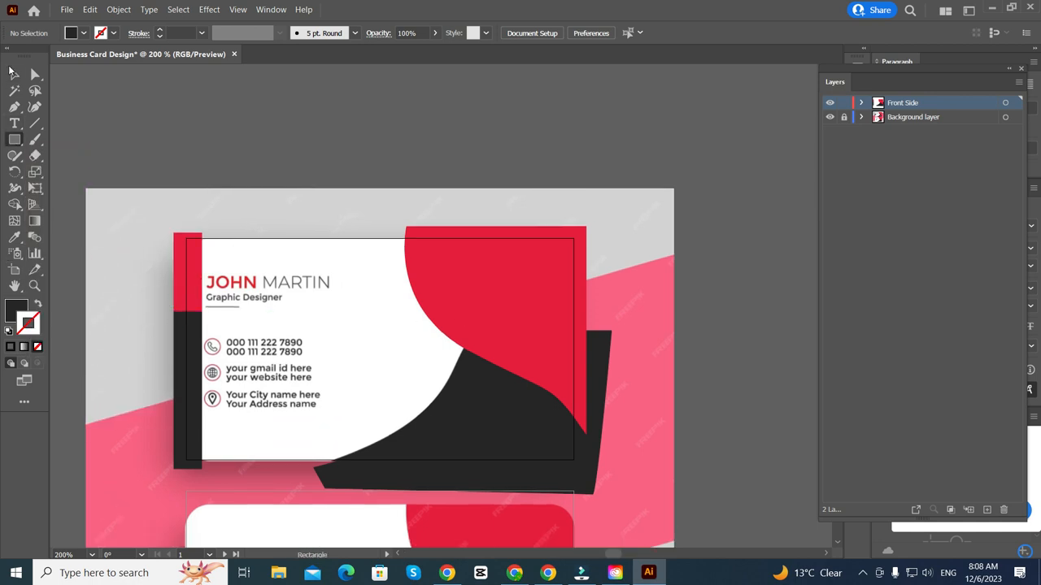
left_click(15, 74)
scroll(358, 285, "down", 3)
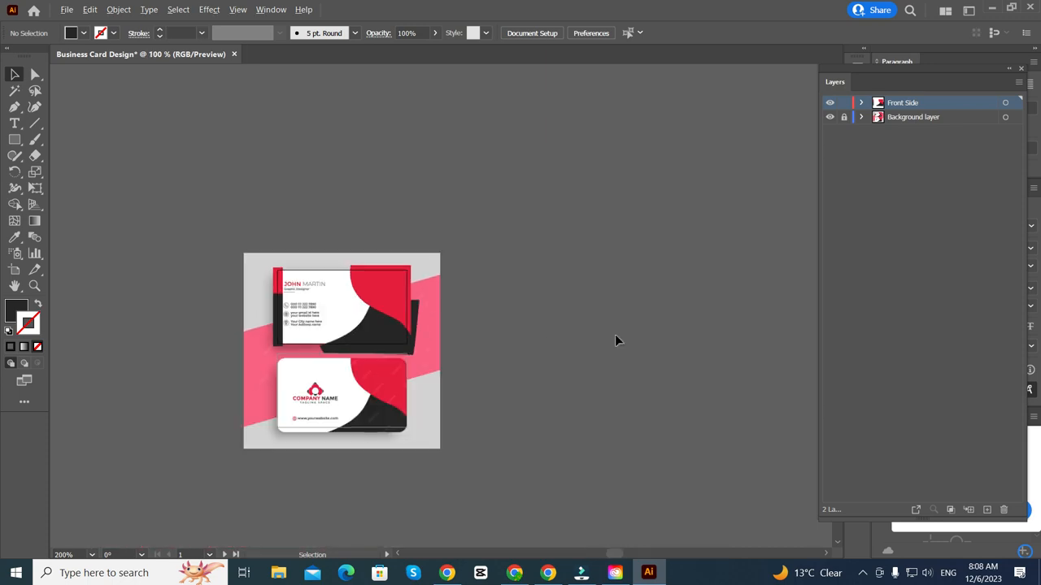
- Turn on View > Trim View to hide artwork outside the artboard and inspect the card
left_click(237, 10)
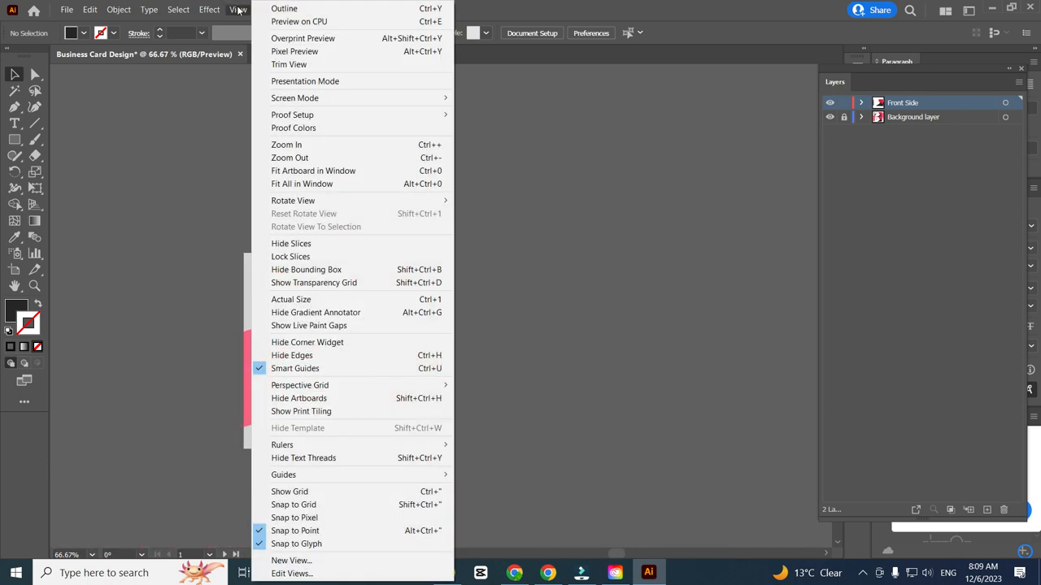
left_click(290, 65)
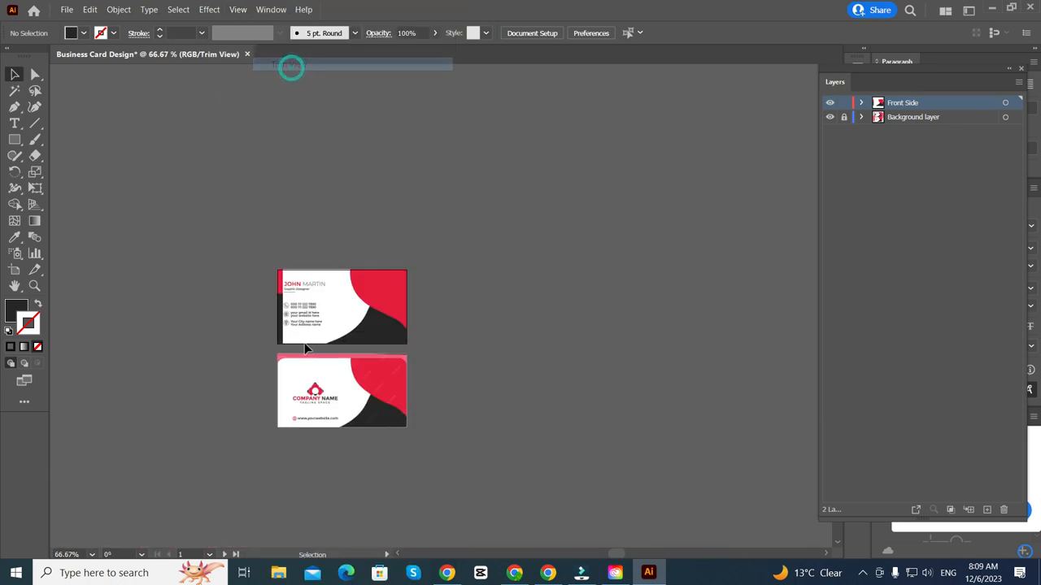
scroll(313, 355, "up", 4)
scroll(276, 382, "up", 2)
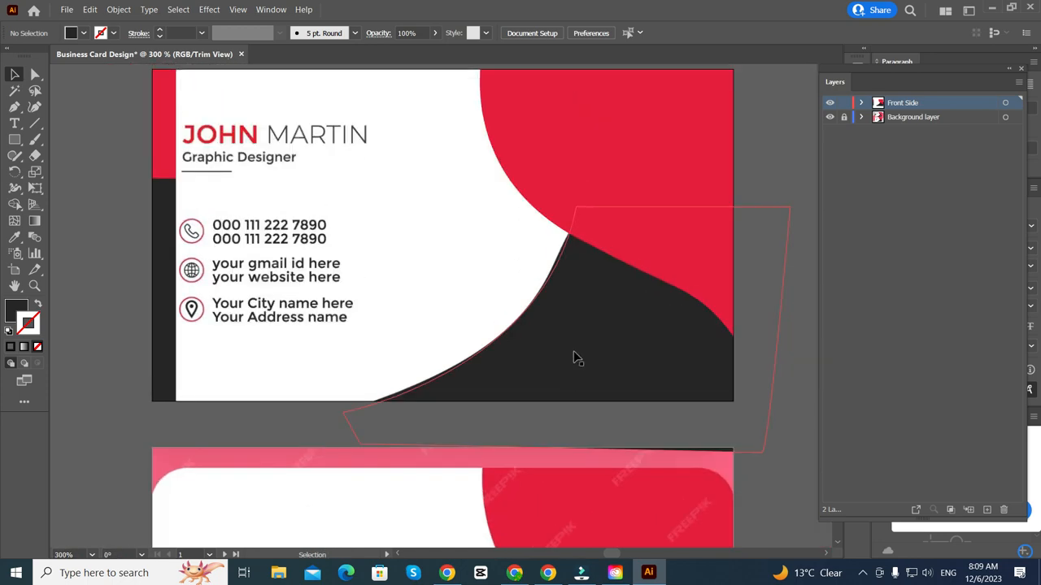
scroll(589, 415, "down", 2)
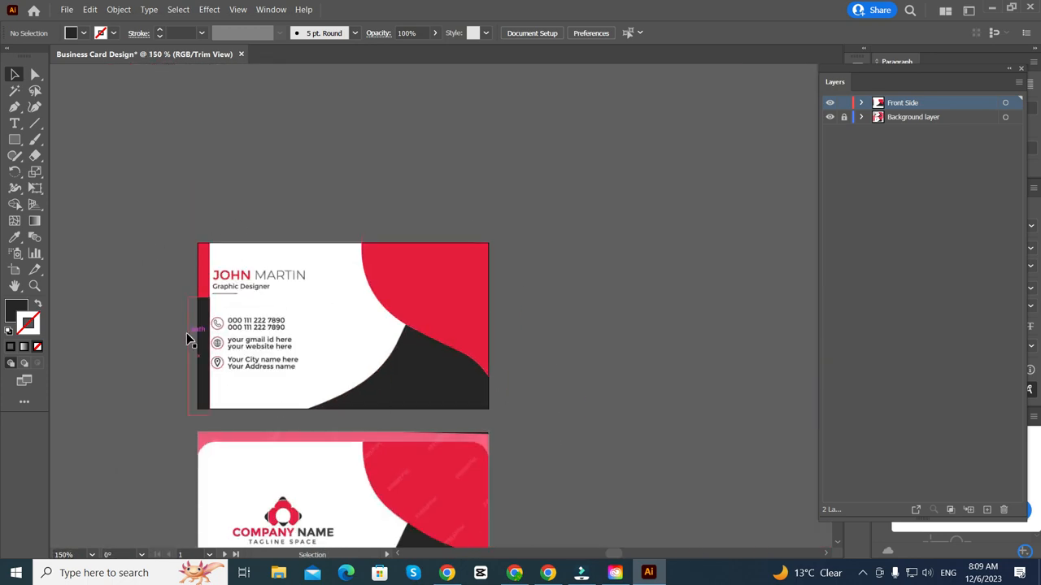
scroll(166, 416, "up", 2)
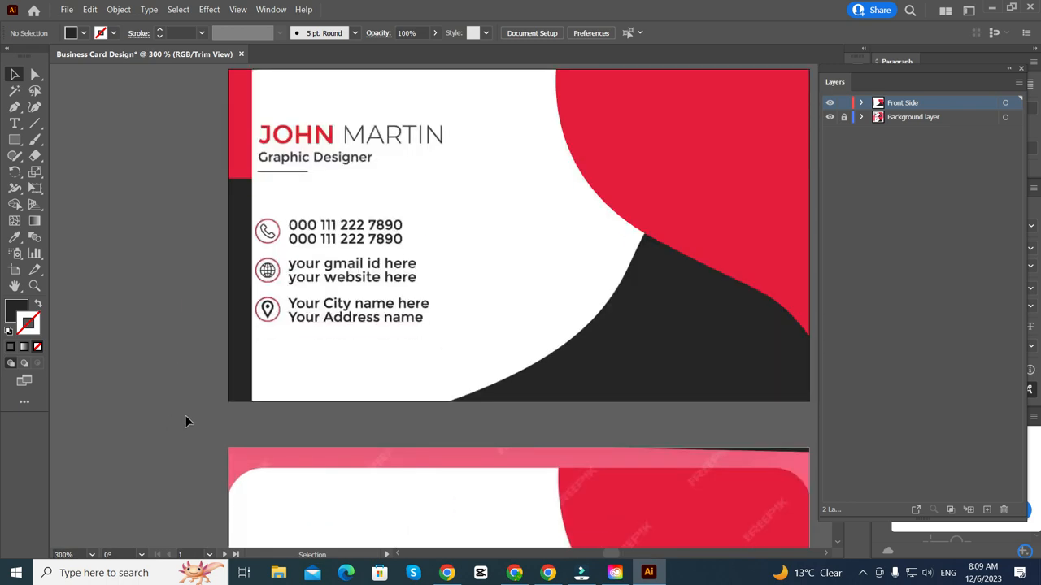
scroll(188, 420, "up", 1)
scroll(188, 418, "down", 3)
scroll(185, 400, "right", 4)
scroll(285, 399, "up", 2)
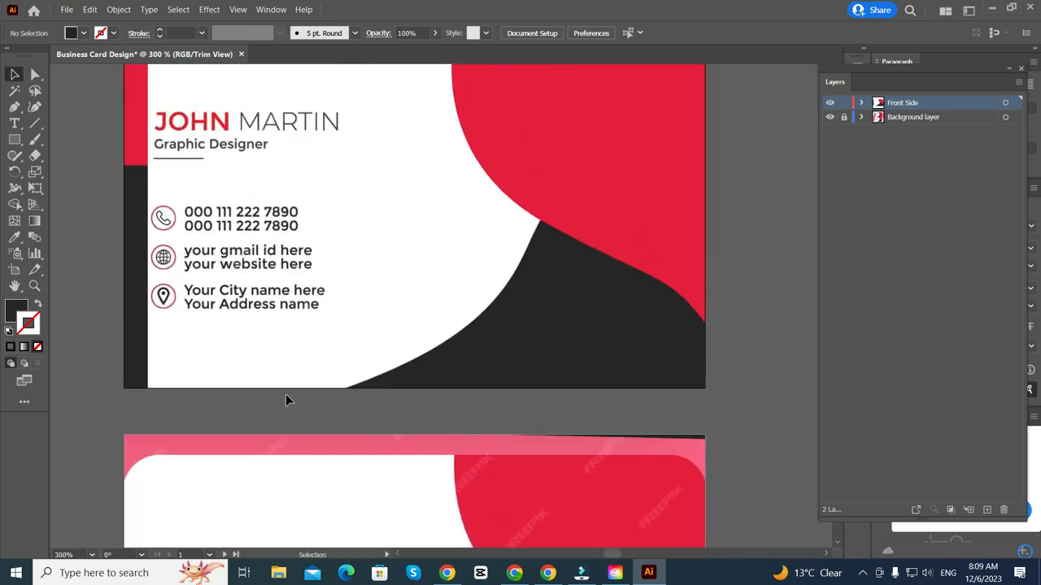
scroll(687, 404, "down", 2)
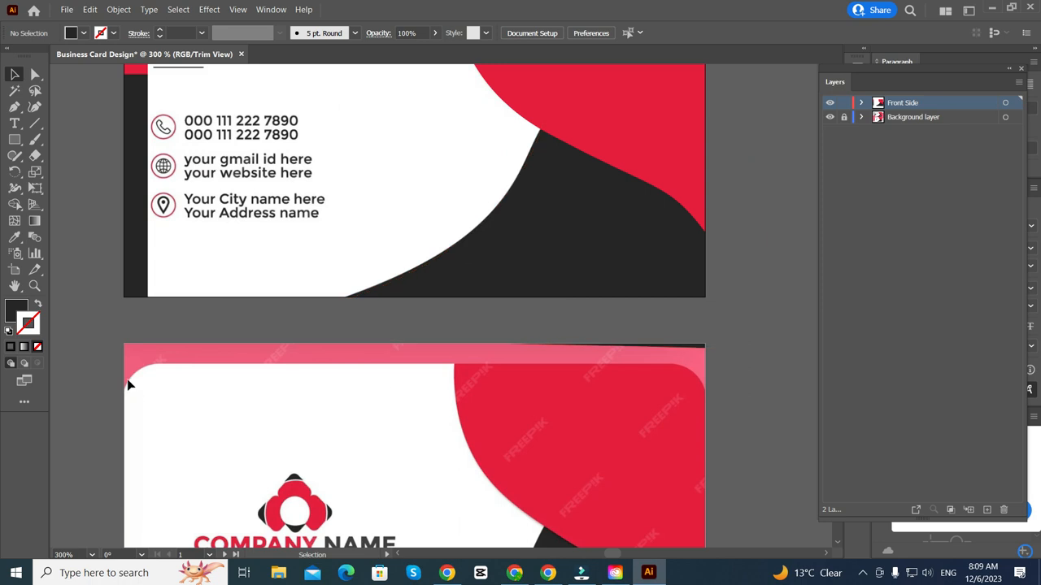
scroll(297, 413, "down", 3)
scroll(341, 403, "up", 1)
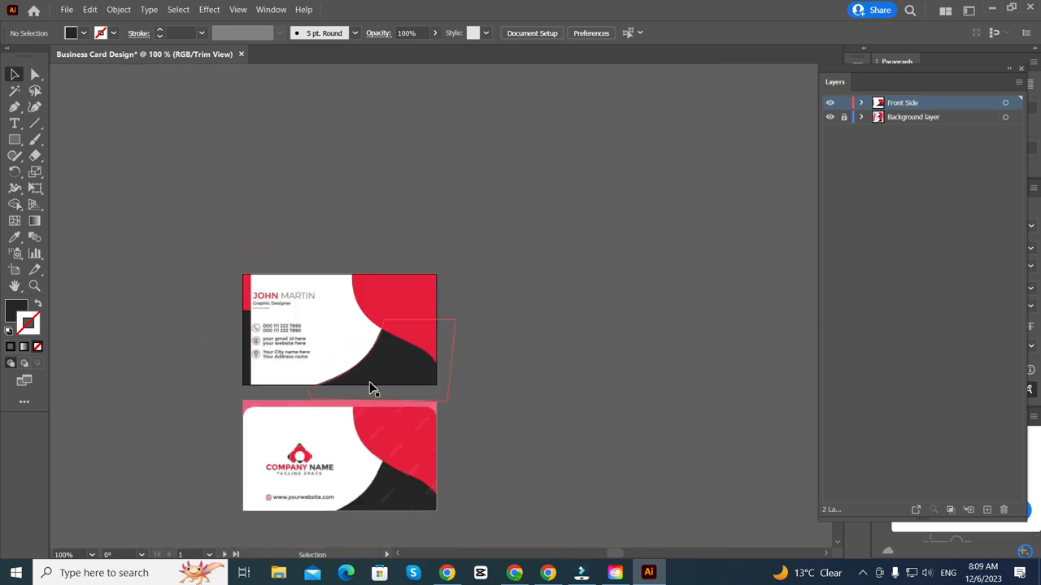
scroll(259, 339, "up", 3)
scroll(143, 307, "right", 2)
scroll(109, 322, "up", 2)
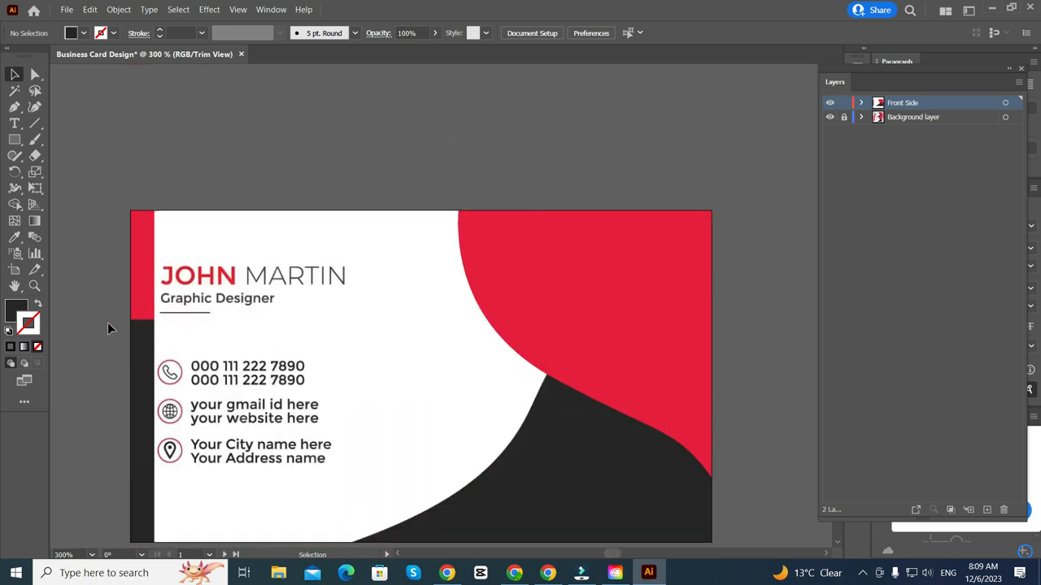
scroll(107, 322, "down", 1)
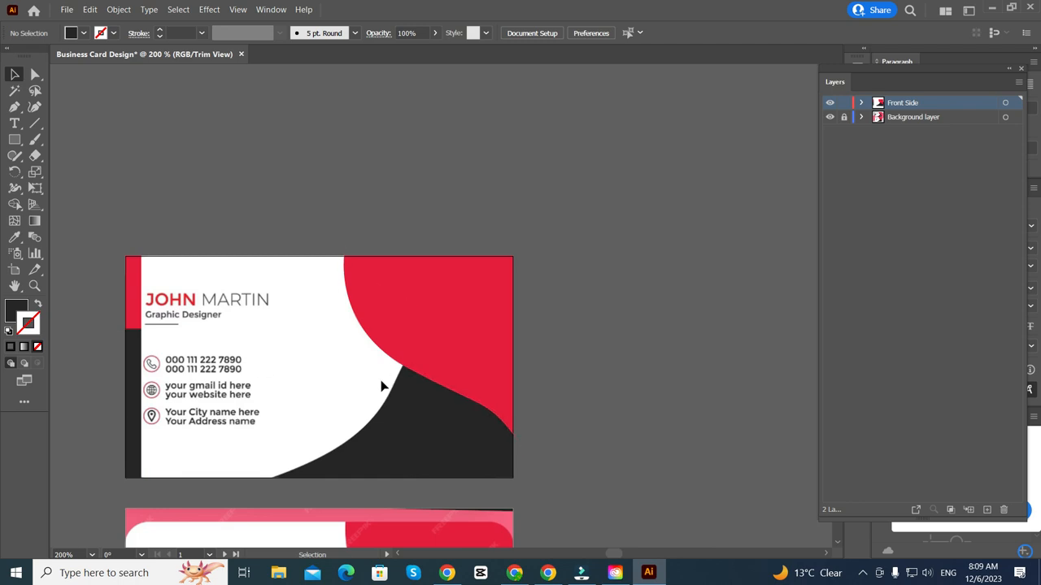
scroll(370, 362, "down", 2)
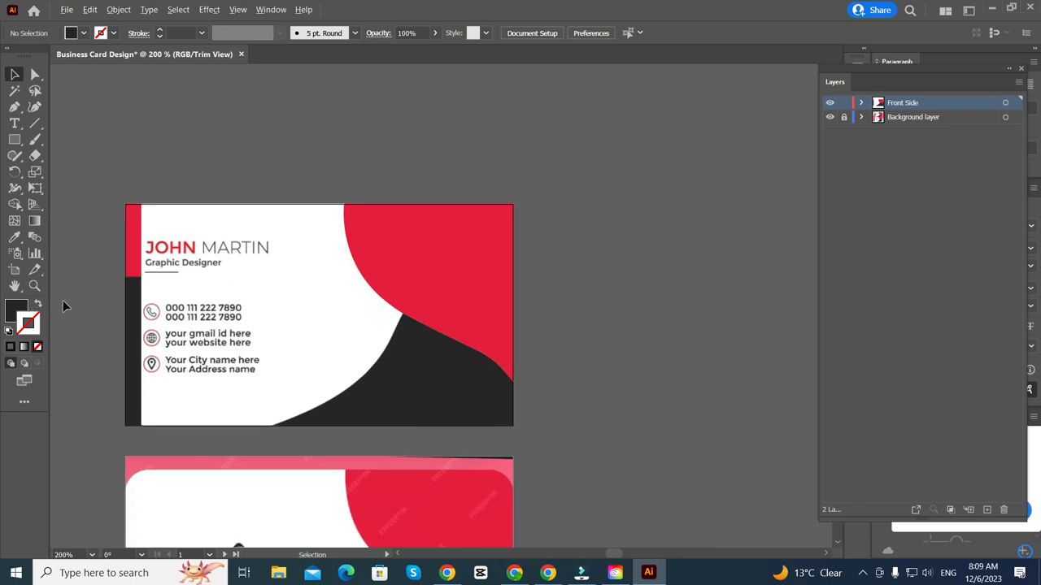
scroll(65, 305, "up", 1)
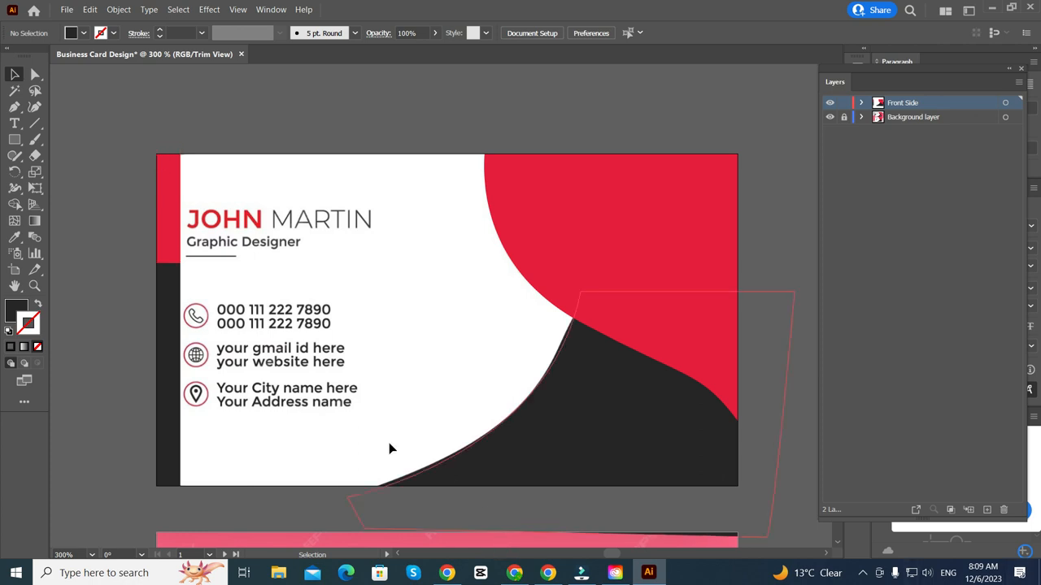
- Toggle Trim View a few more times, leaving outside artwork visible, and zoom out
left_click(237, 10)
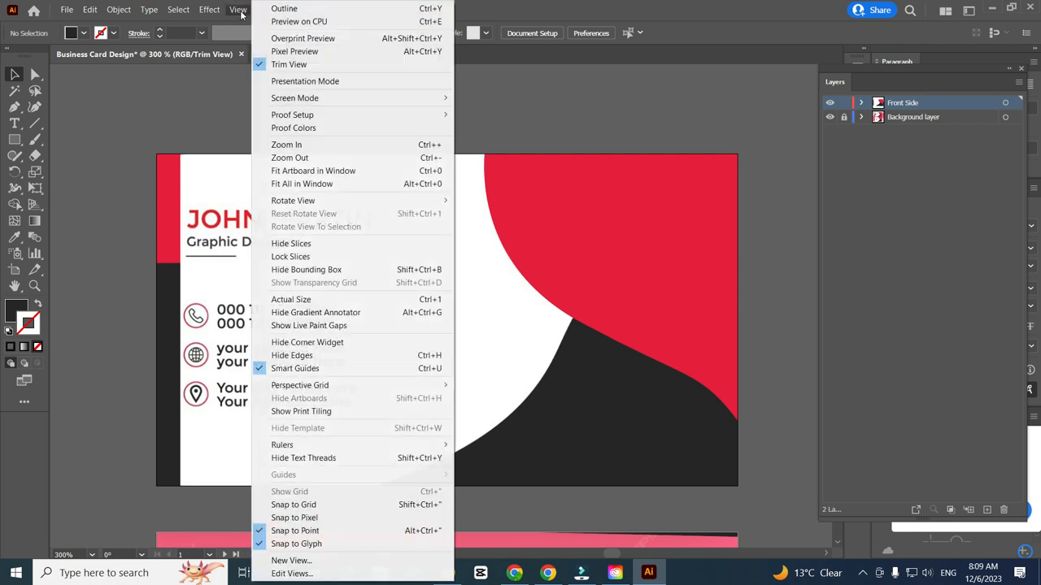
left_click(273, 68)
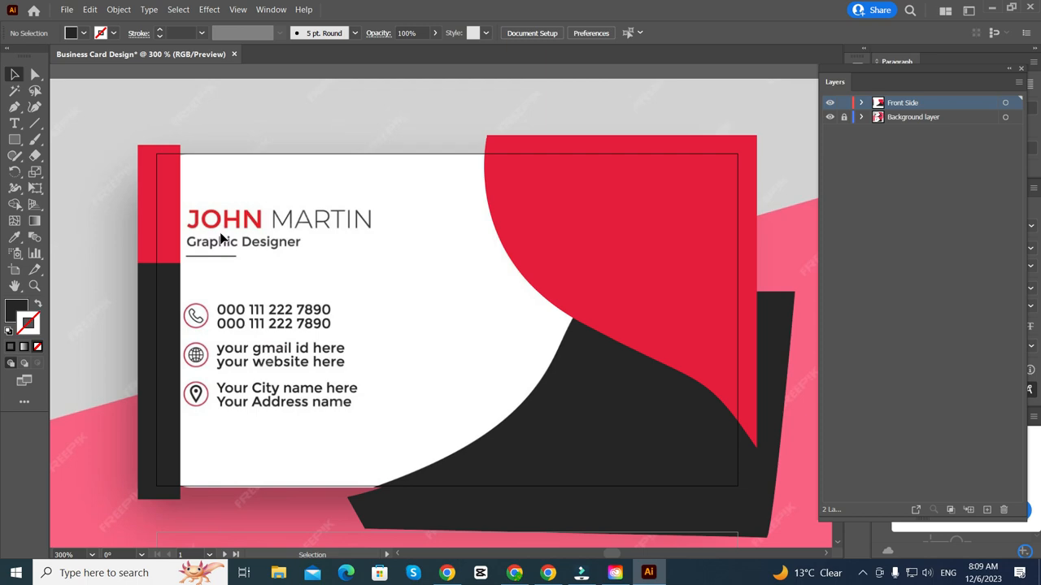
left_click(238, 10)
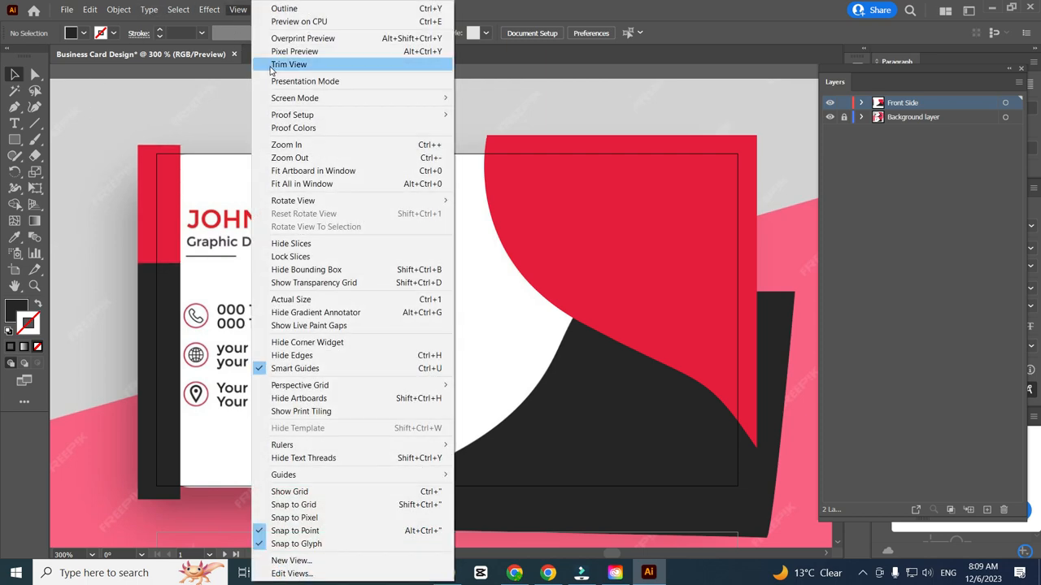
left_click(265, 67)
scroll(179, 268, "down", 2)
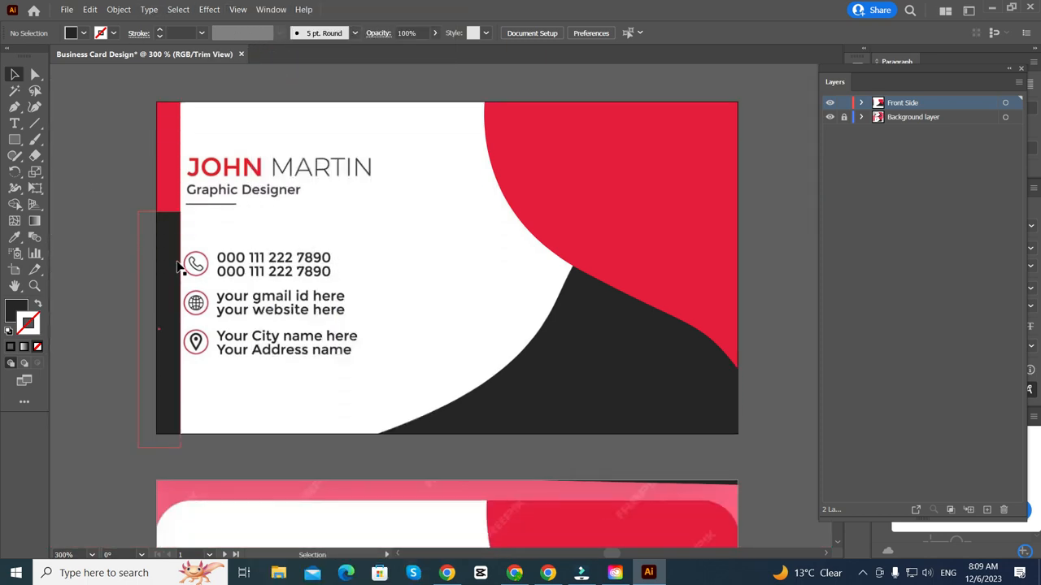
scroll(237, 364, "up", 2)
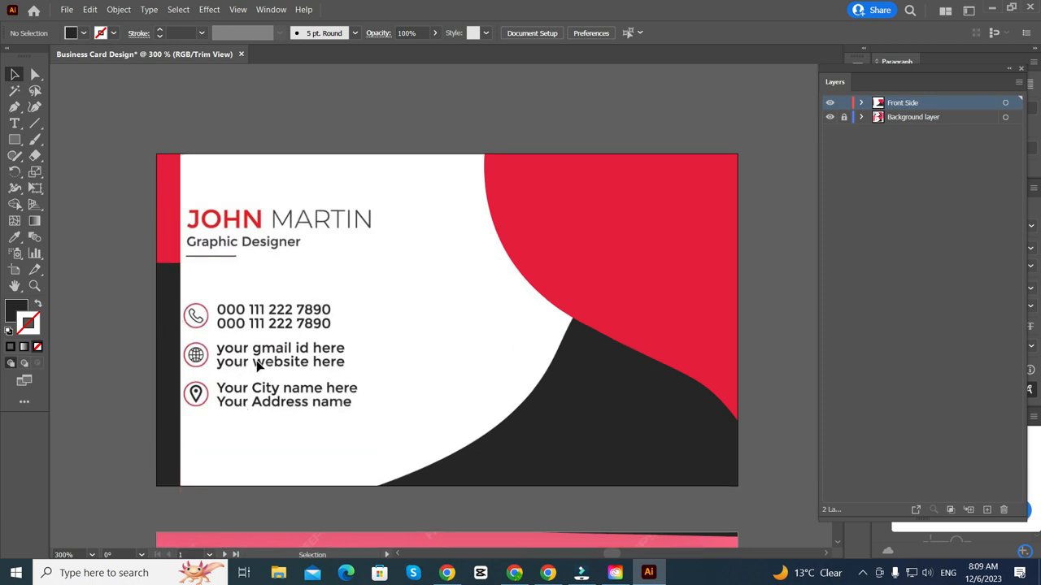
left_click(237, 10)
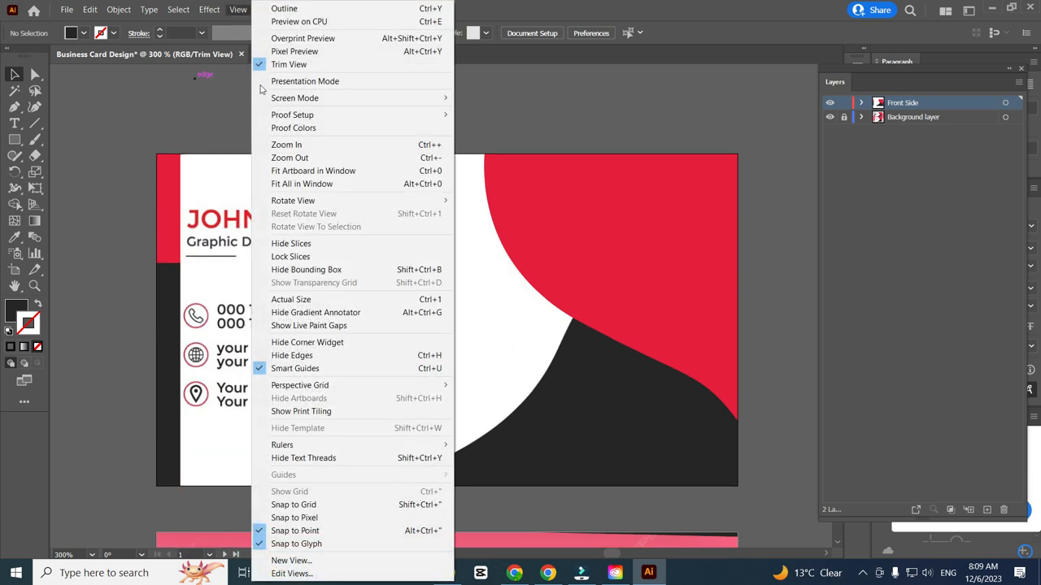
left_click(280, 62)
key("ctrl+minus")
scroll(282, 405, "up", 1)
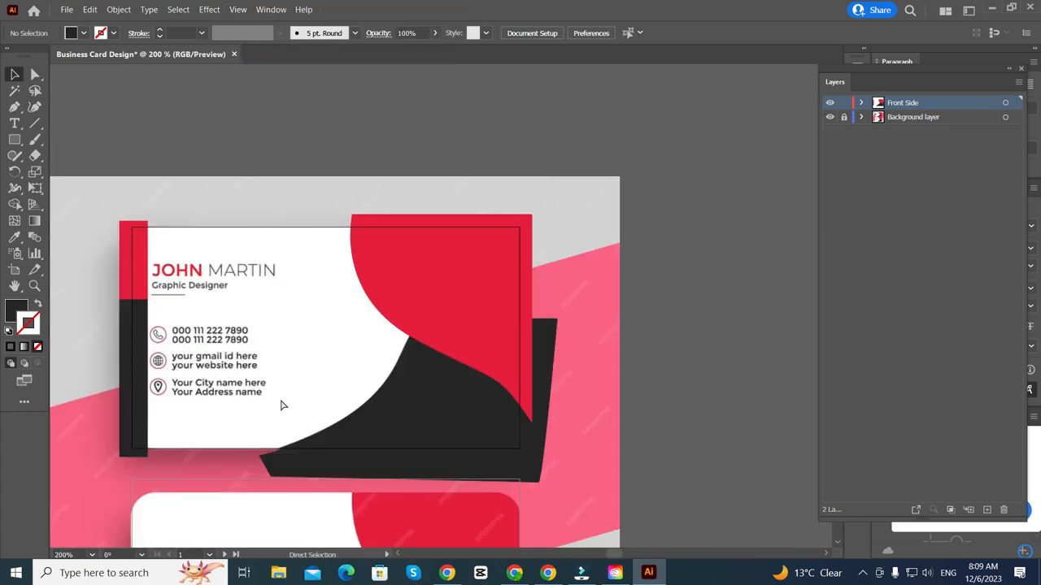
scroll(149, 288, "up", 4)
scroll(292, 350, "down", 3)
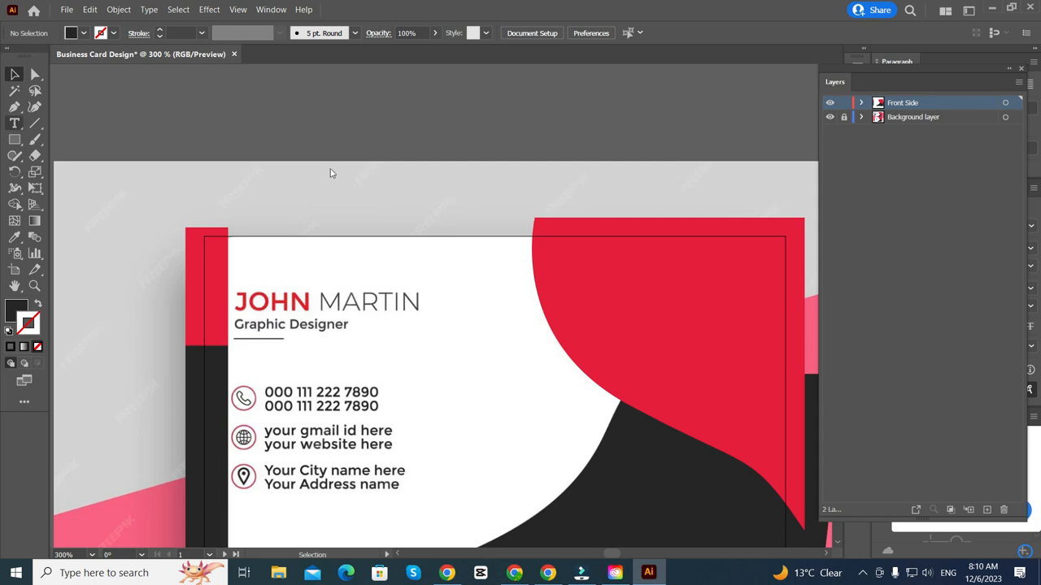
left_click(264, 125)
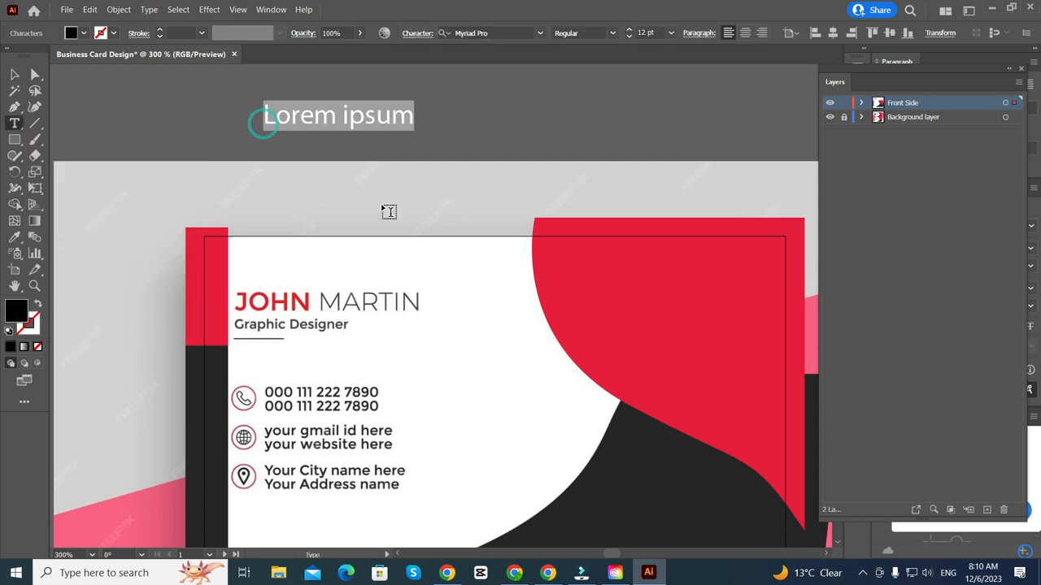
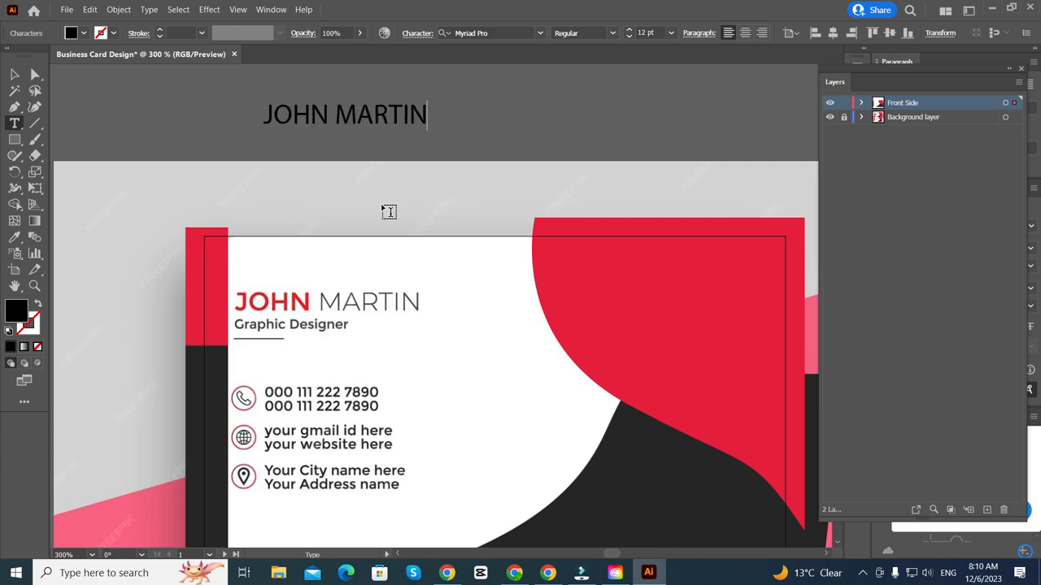
left_click(15, 74)
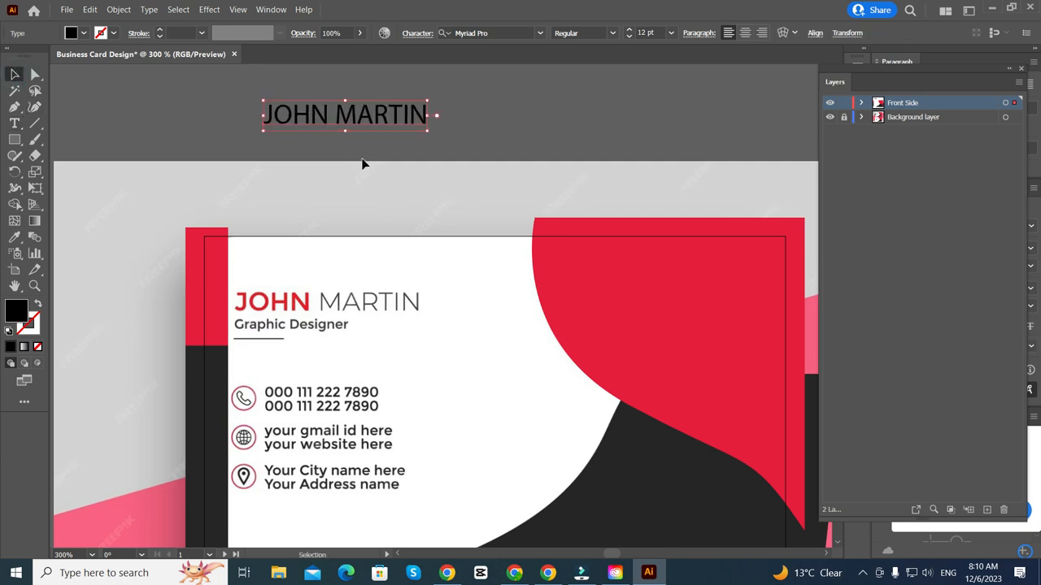
- Duplicate the name line below itself and retype the copy as 'Graphic Designer'
left_click_drag(362, 161, 336, 211)
left_click_drag(358, 167, 340, 236)
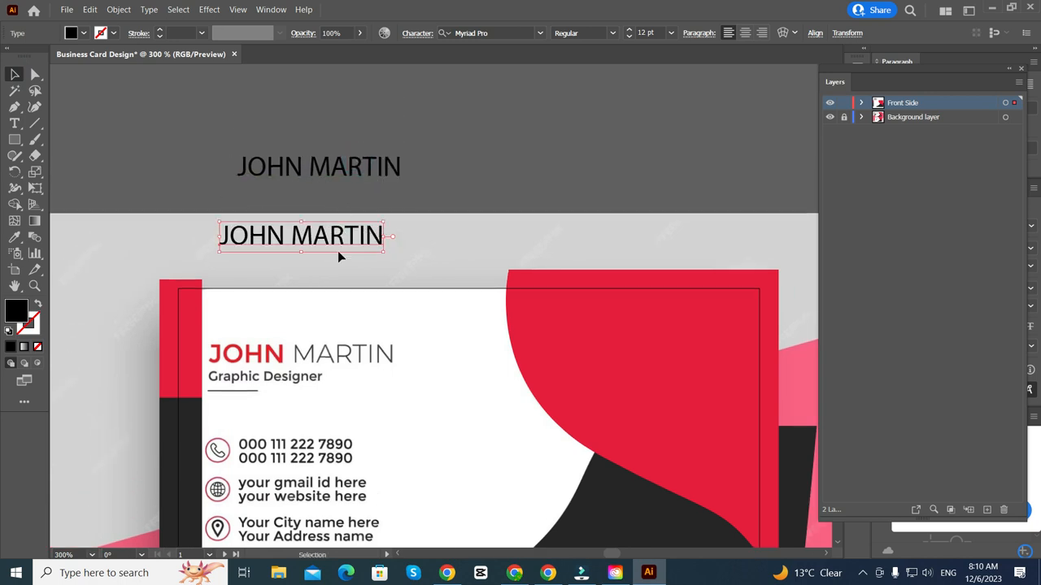
double_click(336, 244)
key("ctrl+a")
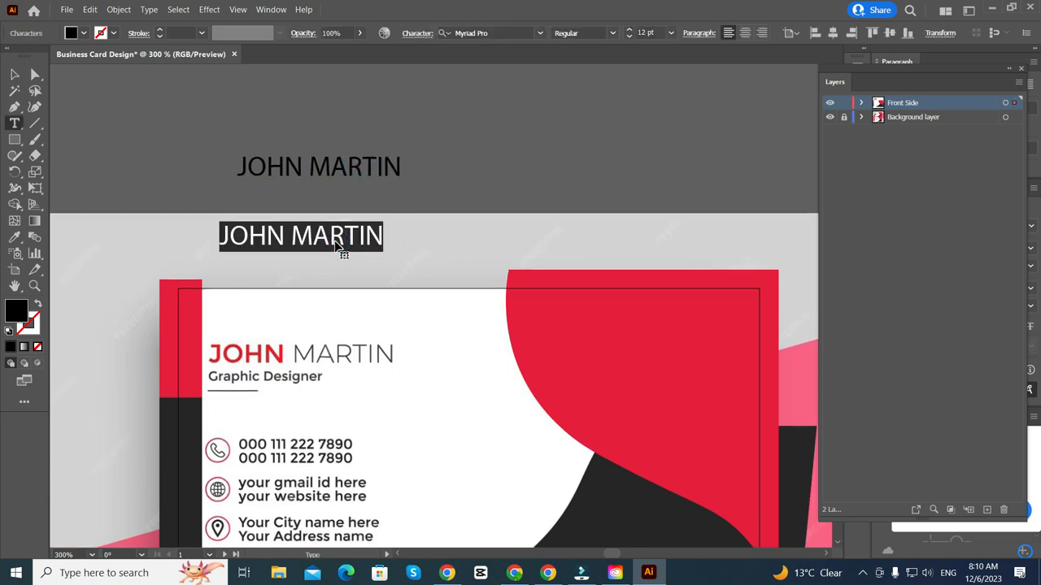
type("gRA")
key("BackSpace")
key("BackSpace")
key("BackSpace")
key("BackSpace")
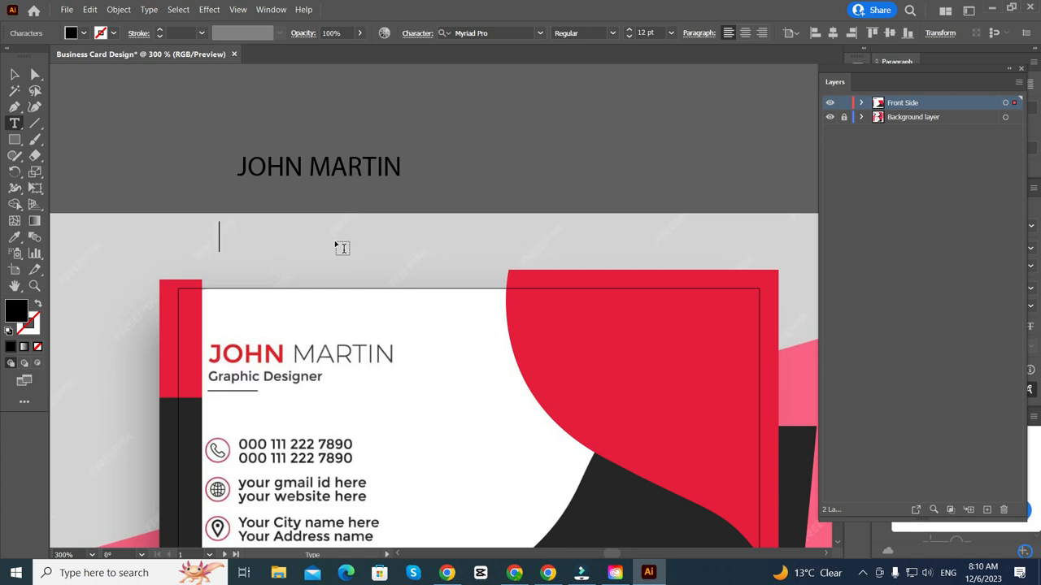
type("Grao")
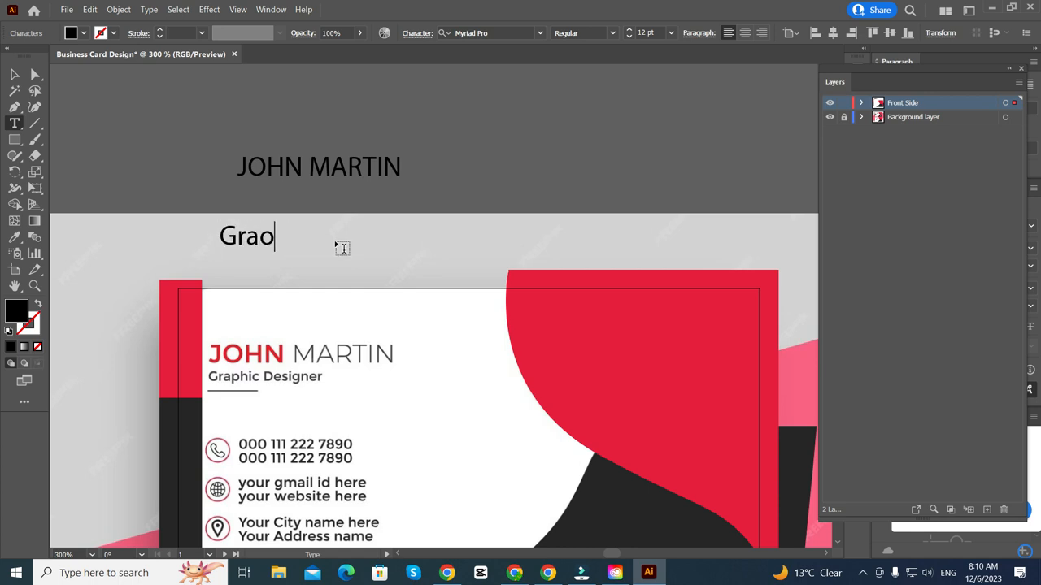
type("=")
key("BackSpace")
key("BackSpace")
type("phic Designer")
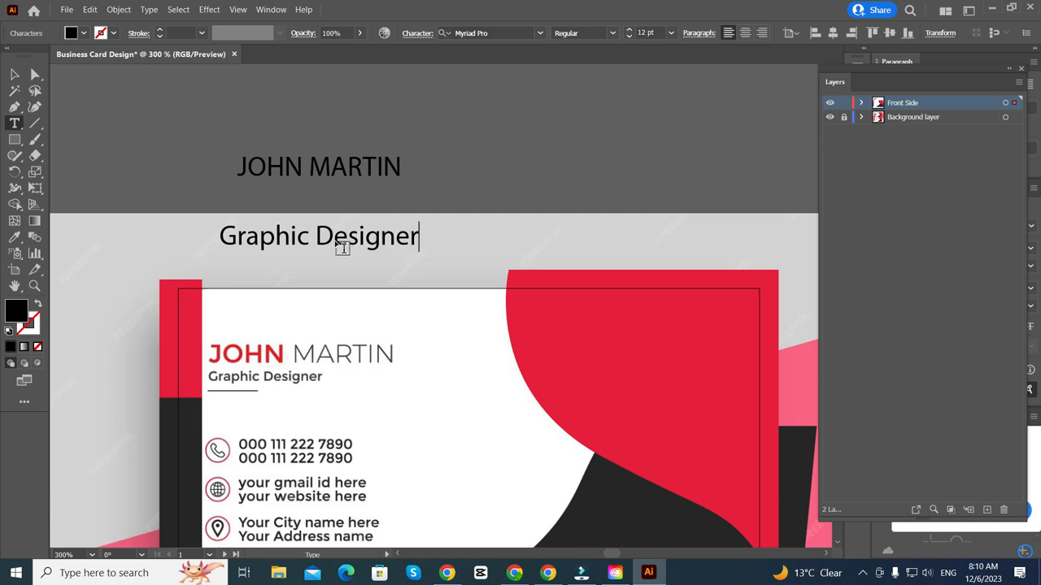
left_click(15, 74)
scroll(274, 120, "down", 1)
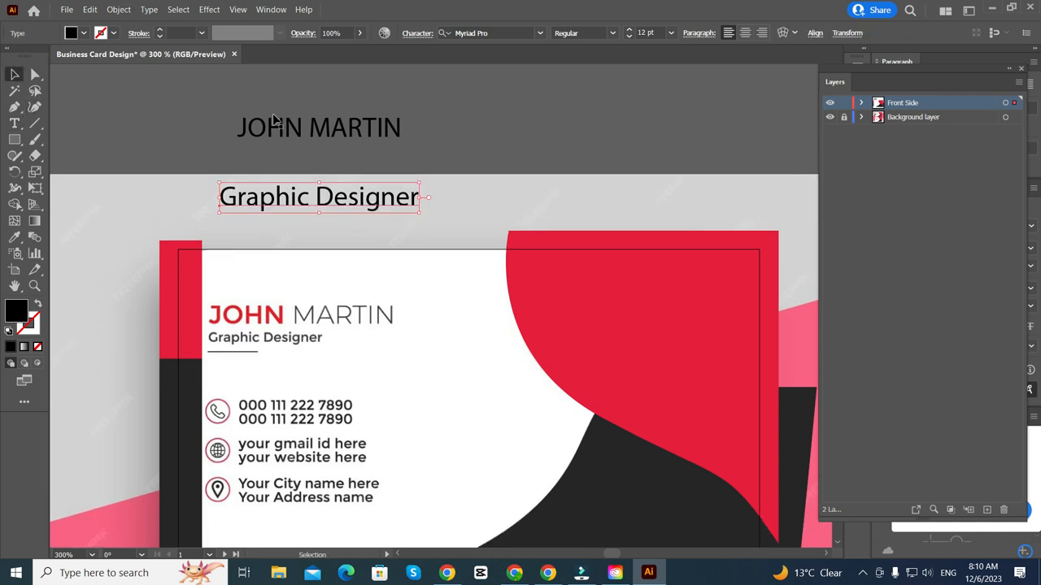
left_click_drag(339, 195, 339, 271)
double_click(339, 271)
key("ctrl+a")
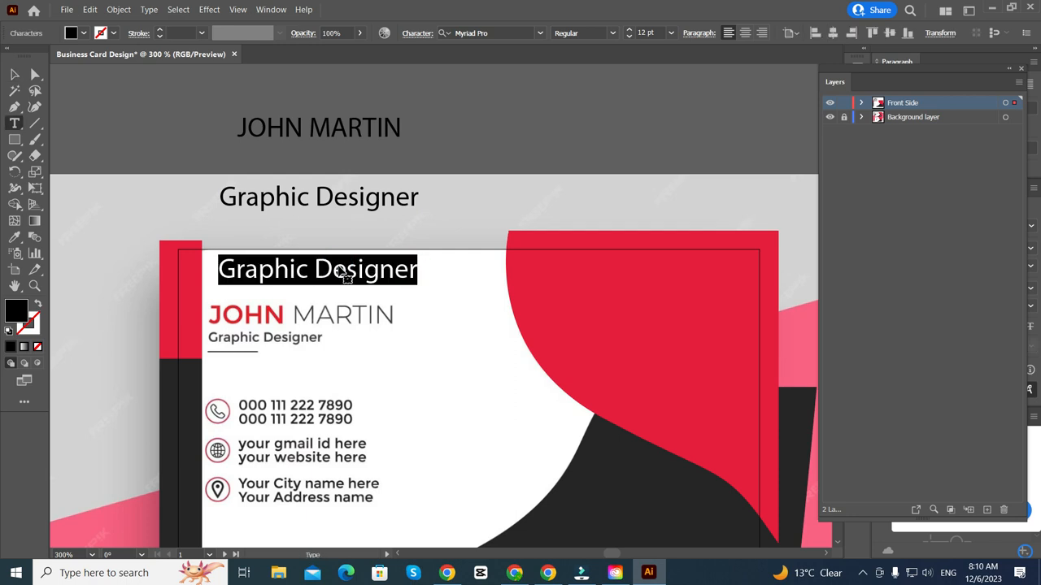
type("000")
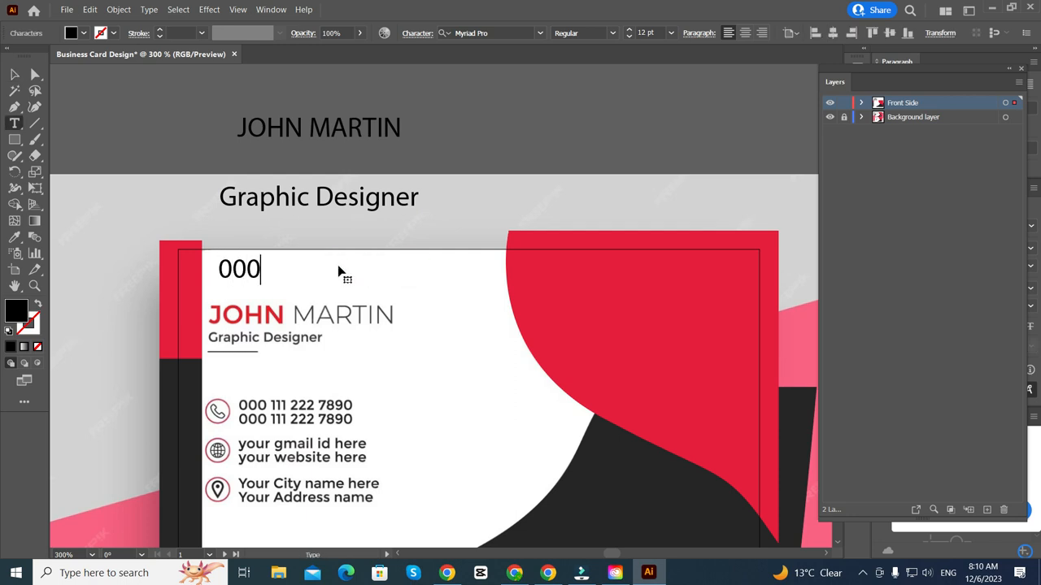
key("BackSpace")
type("11")
key("BackSpace")
type("11 222 7890")
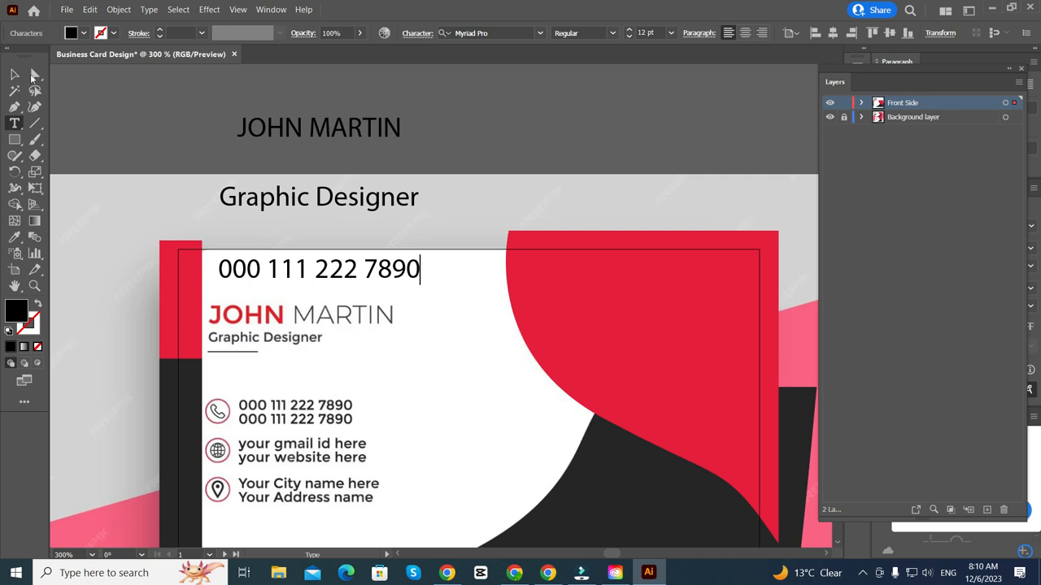
left_click(15, 74)
- Copy the phone number line below and retype it as 'your gmail id here'
scroll(382, 260, "down", 1)
left_click_drag(370, 256, 342, 339)
scroll(358, 318, "down", 1)
triple_click(342, 339)
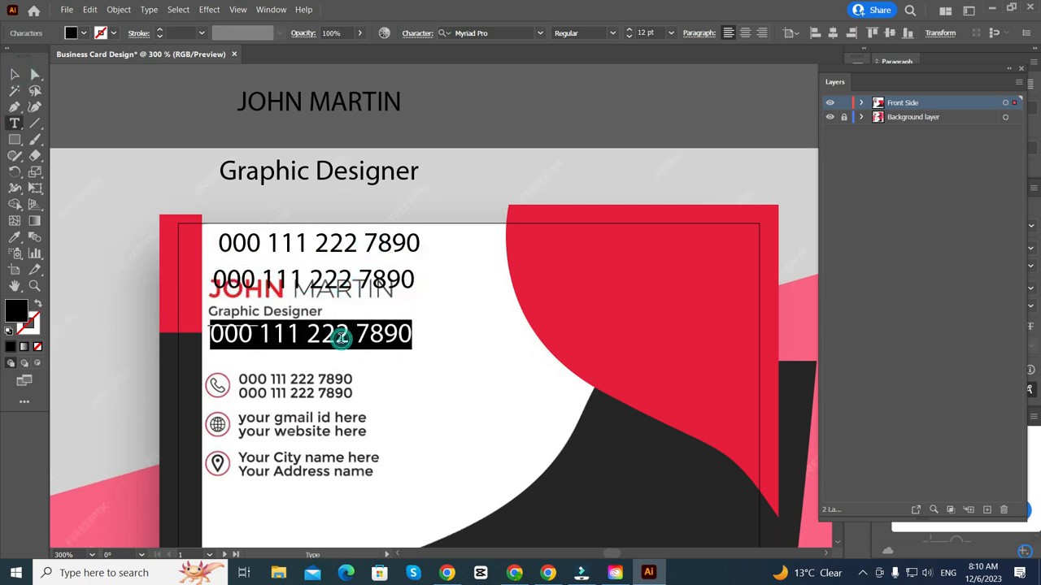
type("ou")
key("BackSpace")
key("BackSpace")
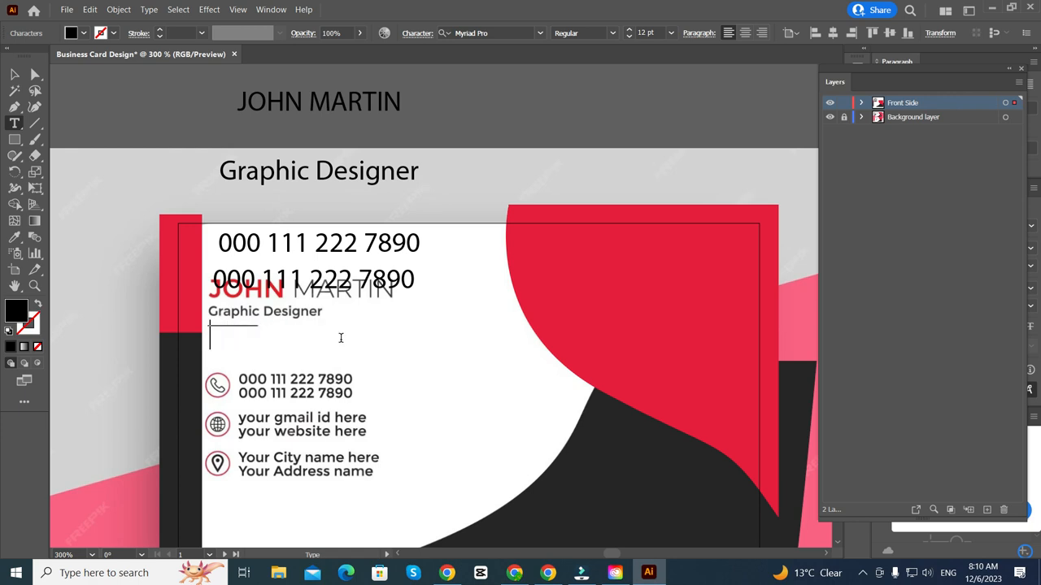
type("your gmail id here")
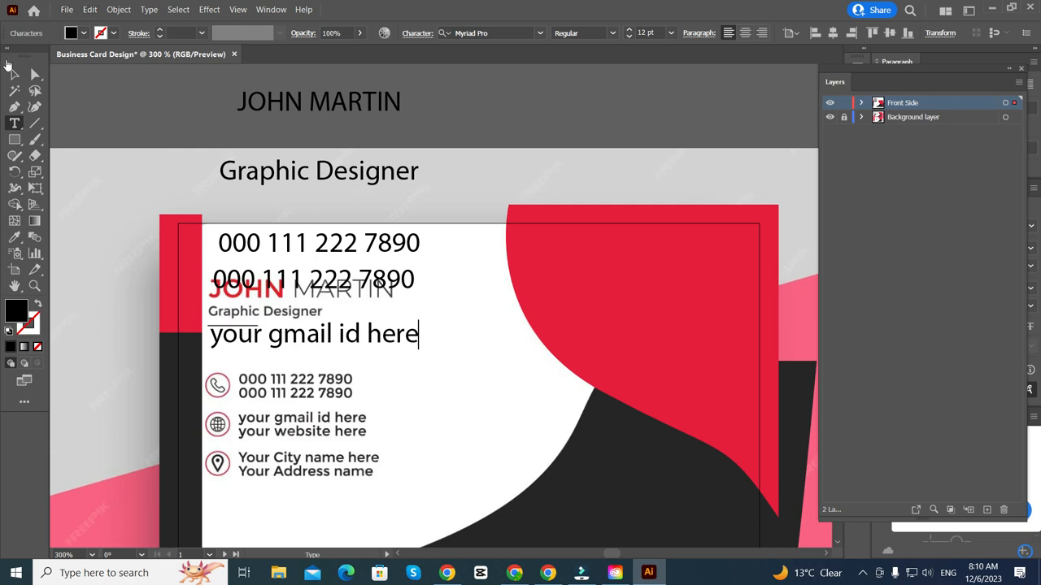
left_click(14, 73)
- Copy the gmail line further down and retype the lowest copy as 'your city name here'
left_click_drag(295, 342, 296, 440)
triple_click(294, 431)
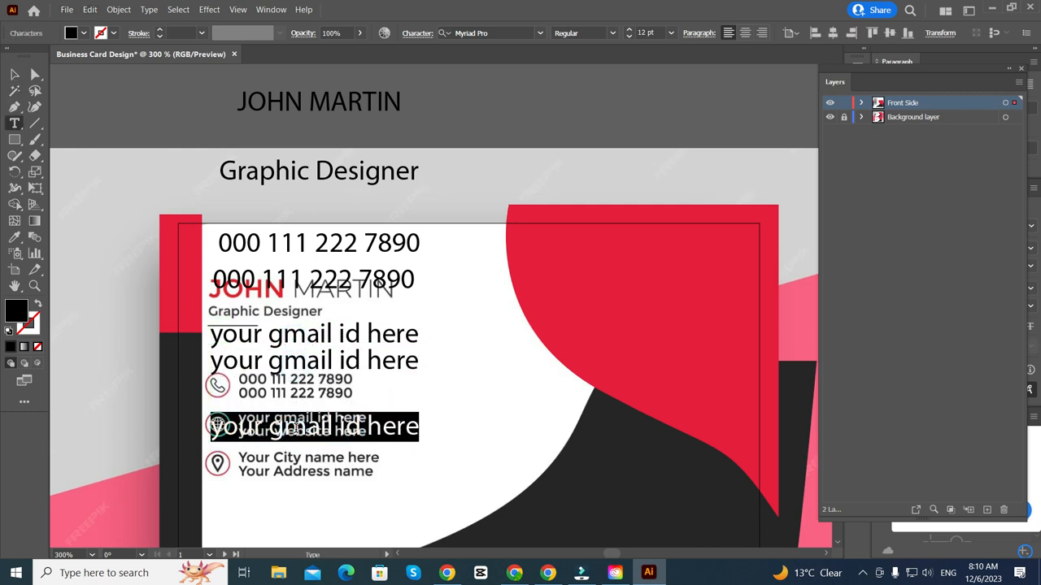
type("your")
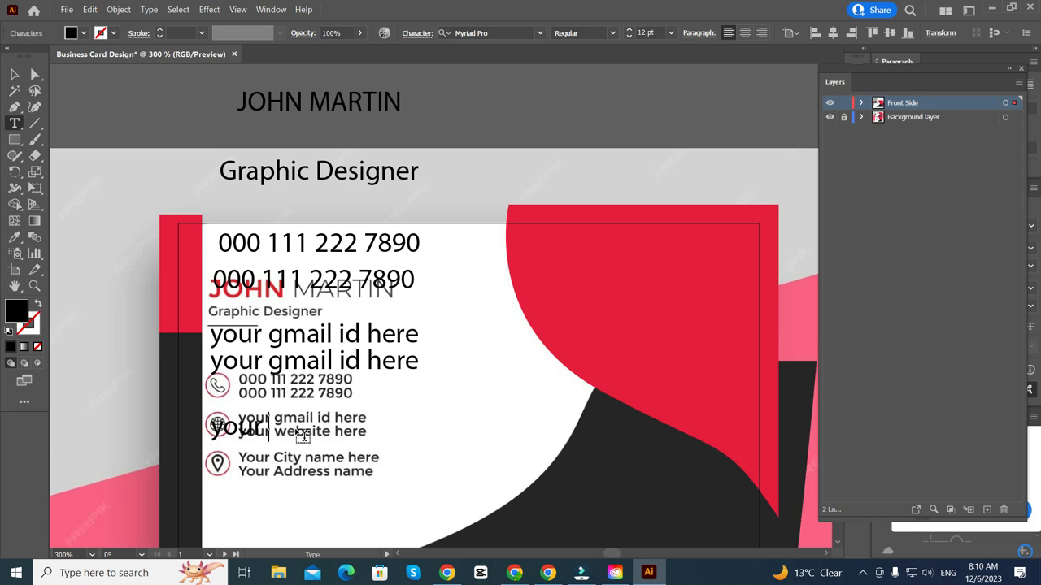
type(" city name here")
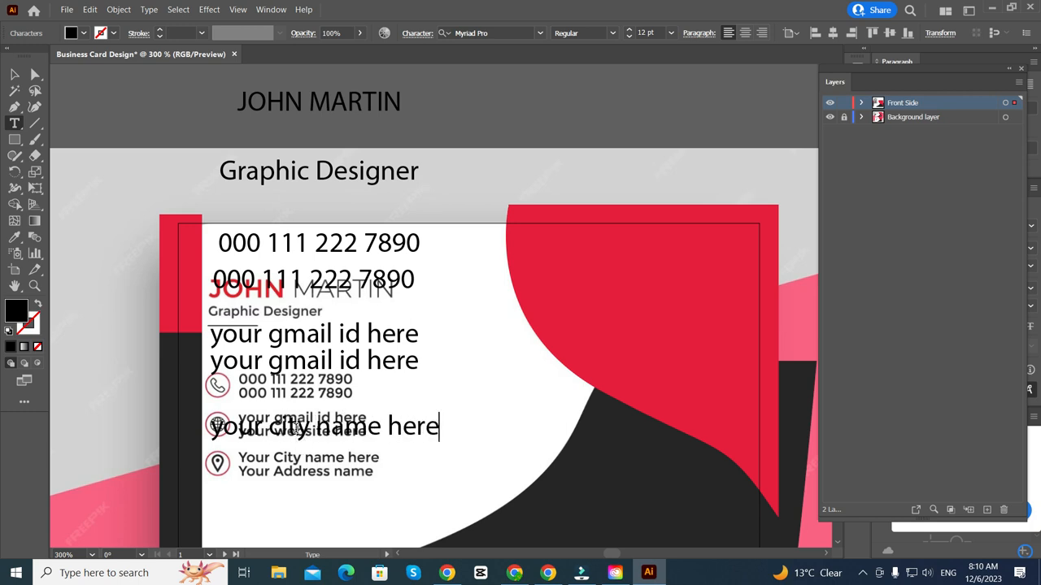
scroll(431, 325, "down", 1)
left_click(14, 74)
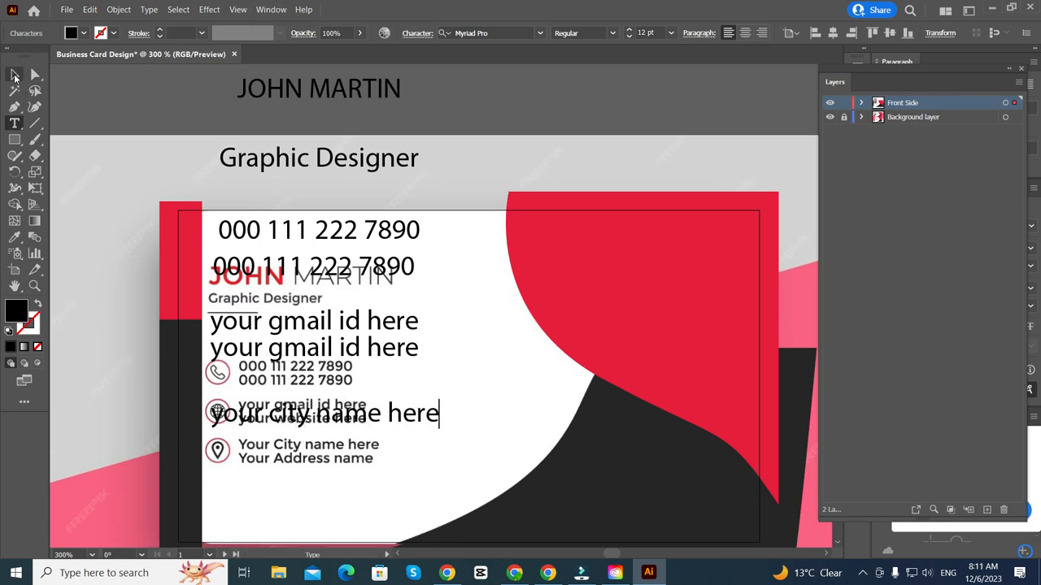
- Duplicate the city name line just below it, then delete both city name lines
left_click_drag(278, 416, 275, 443)
scroll(272, 443, "down", 1)
scroll(308, 442, "down", 1)
scroll(253, 414, "up", 4)
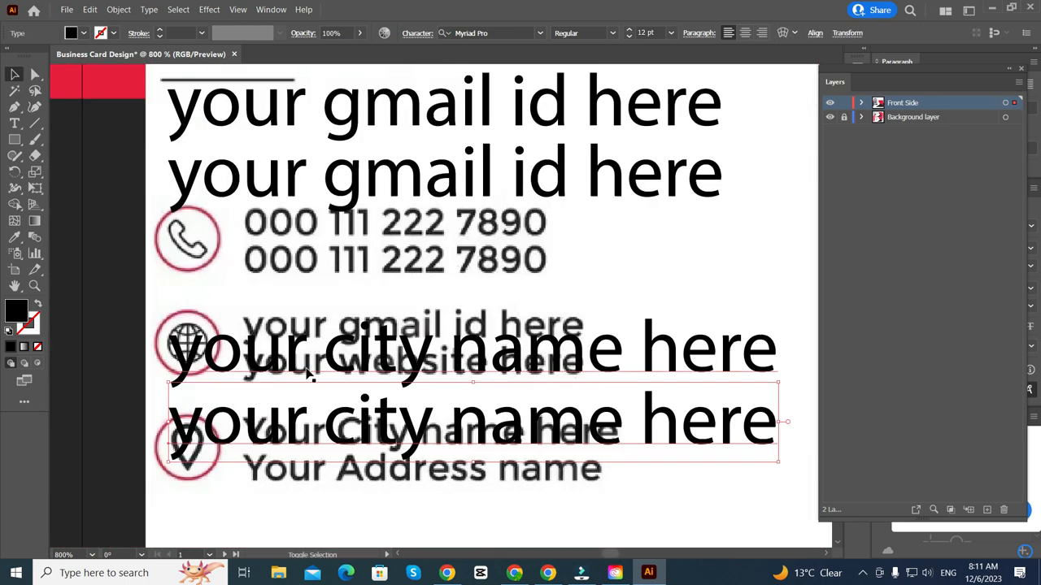
scroll(306, 366, "down", 4)
scroll(313, 382, "up", 4)
scroll(328, 421, "right", 4)
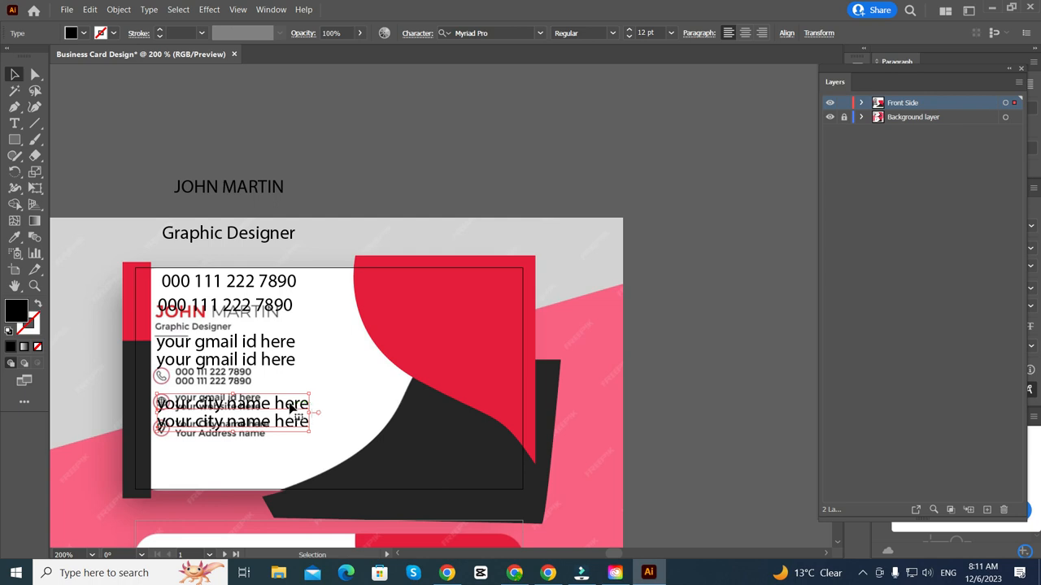
key("Delete")
- Delete both gmail lines and move the two phone numbers off the card
left_click(268, 350)
key("Delete")
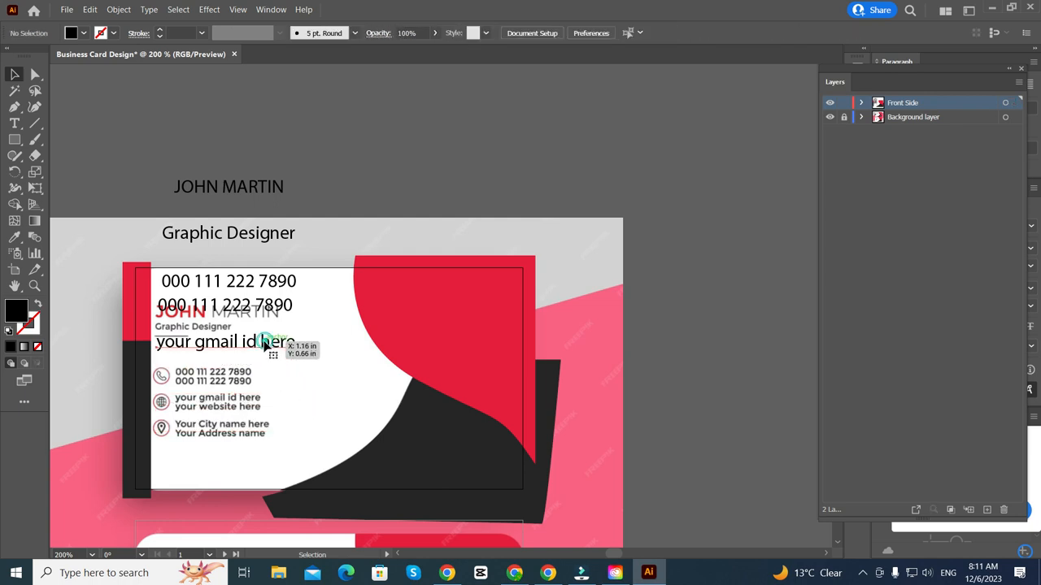
left_click(264, 342)
key("Delete")
scroll(226, 287, "up", 1)
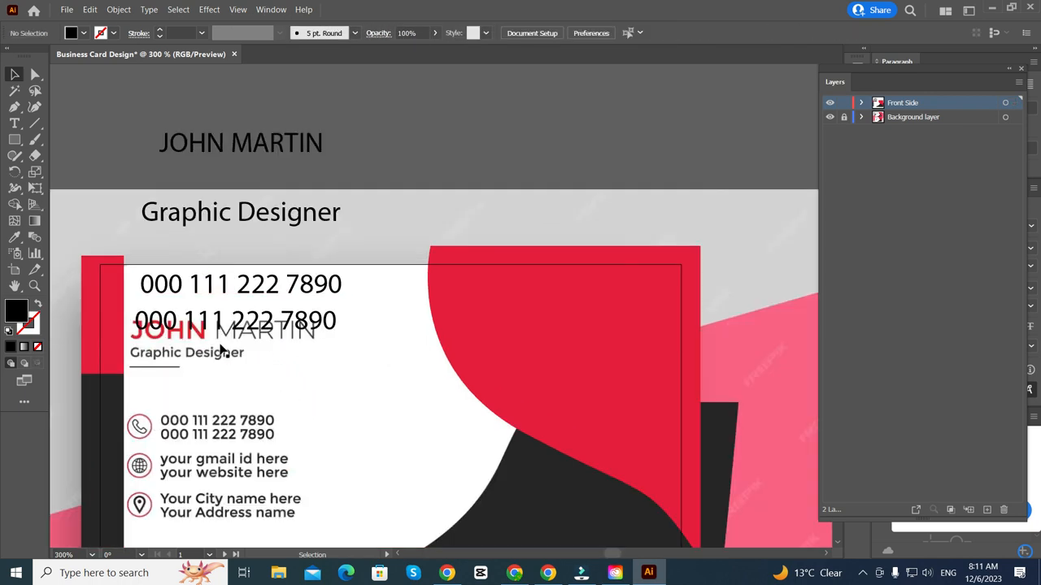
left_click(232, 334)
left_click(229, 288, "shift")
scroll(229, 287, "down", 1)
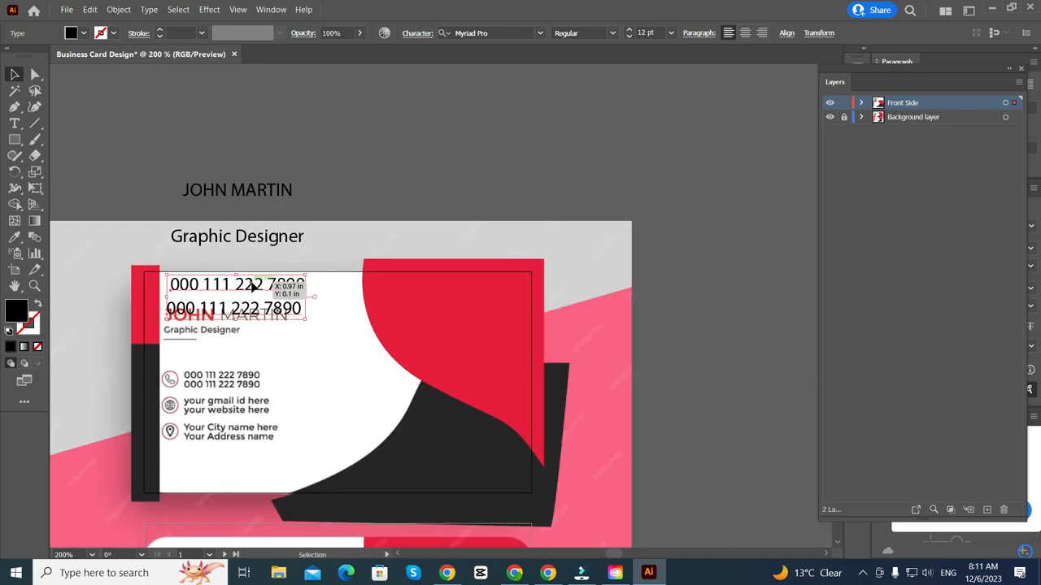
left_click_drag(251, 284, 486, 96)
scroll(250, 186, "up", 3)
left_click_drag(251, 185, 289, 498)
scroll(289, 497, "down", 1)
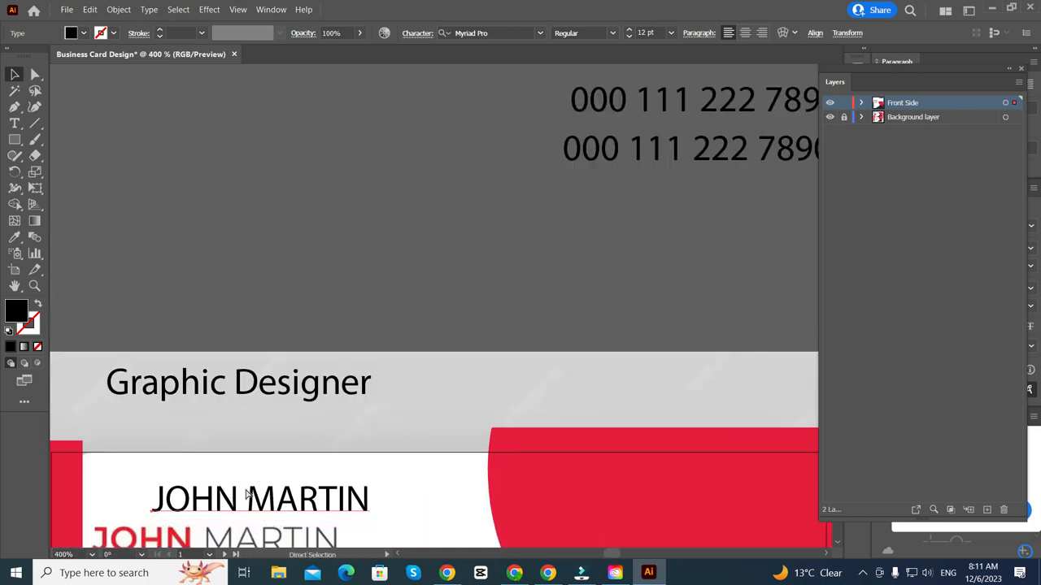
scroll(252, 455, "left", 2)
scroll(241, 405, "down", 5)
scroll(238, 390, "left", 3)
scroll(240, 391, "up", 2)
left_click_drag(357, 372, 242, 456)
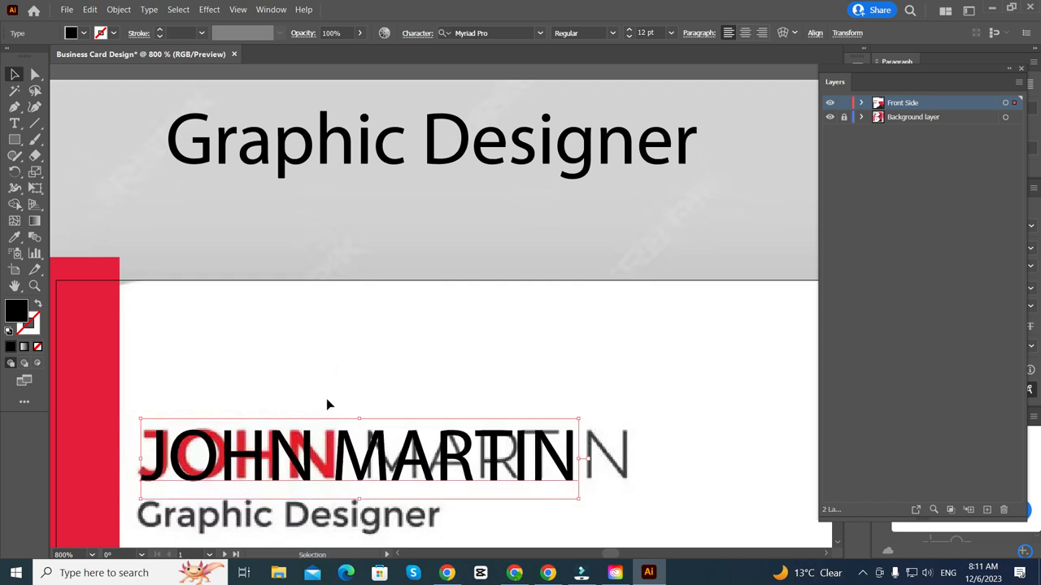
scroll(326, 399, "down", 2)
- Set the word JOHN in Montserrat SemiBold
double_click(302, 385)
left_click_drag(320, 375, 144, 384)
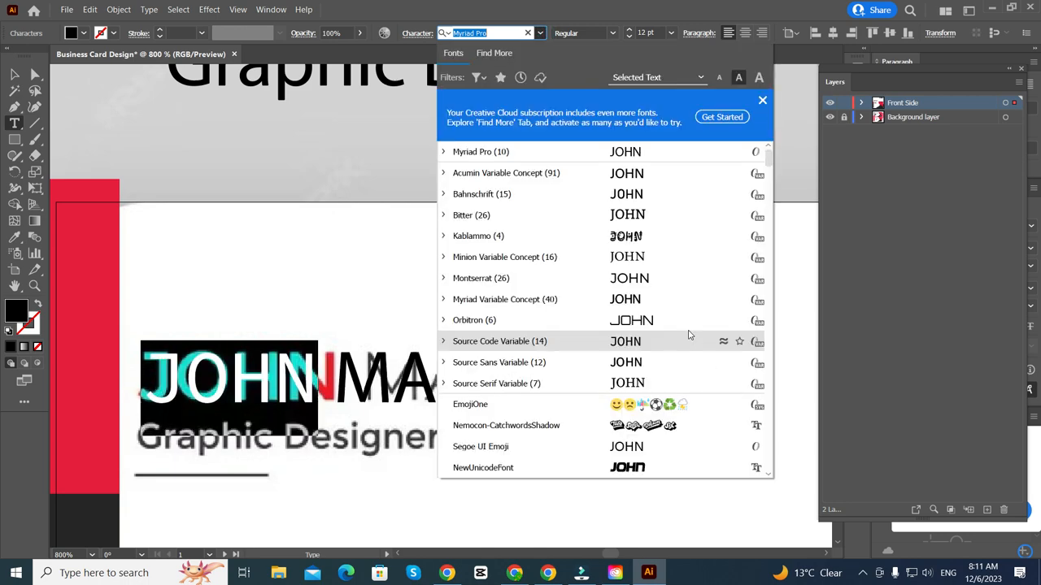
scroll(688, 332, "down", 1)
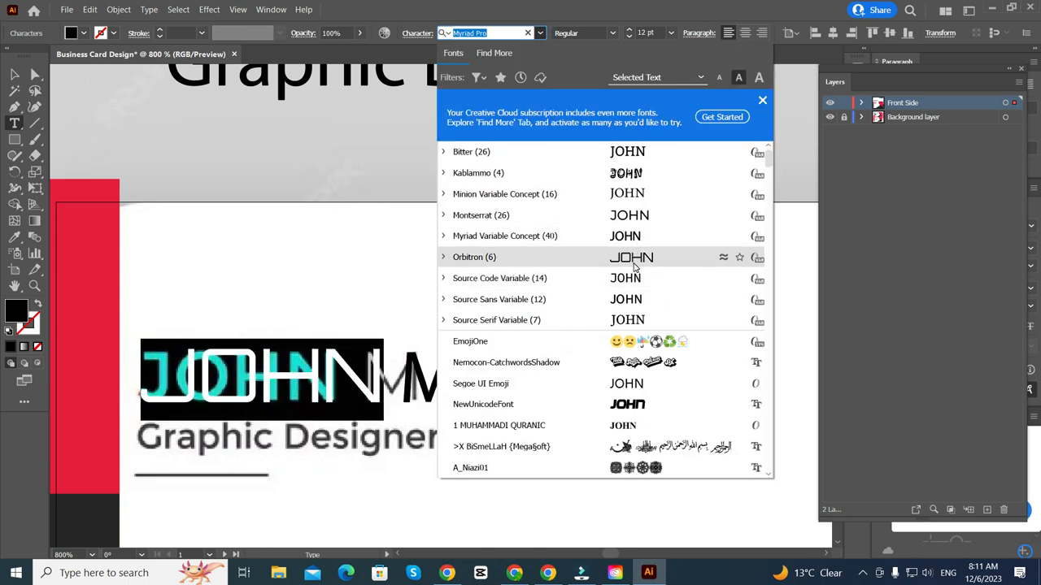
scroll(634, 268, "down", 2)
scroll(638, 390, "up", 3)
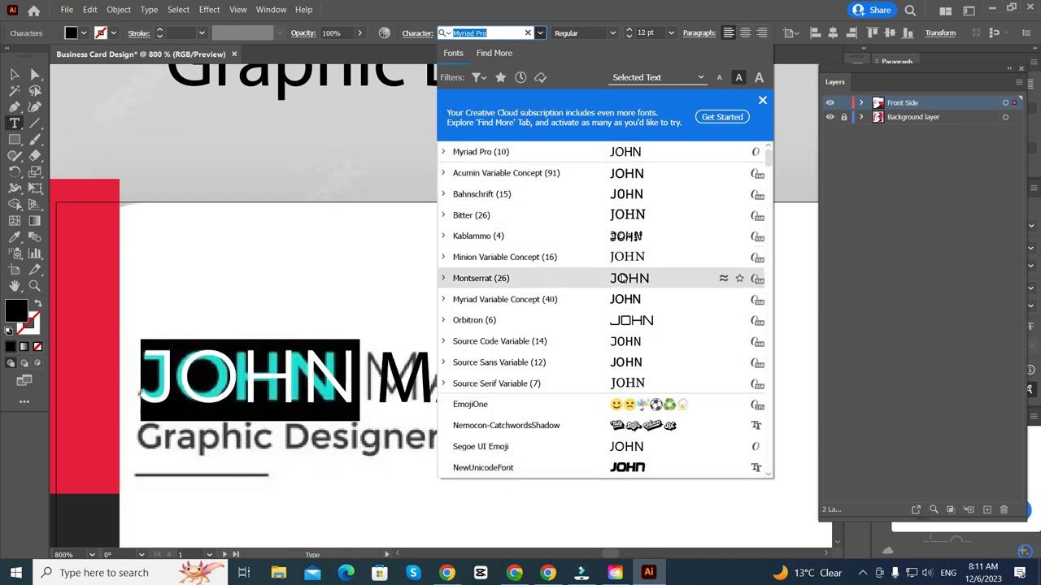
left_click(623, 278)
left_click(619, 33)
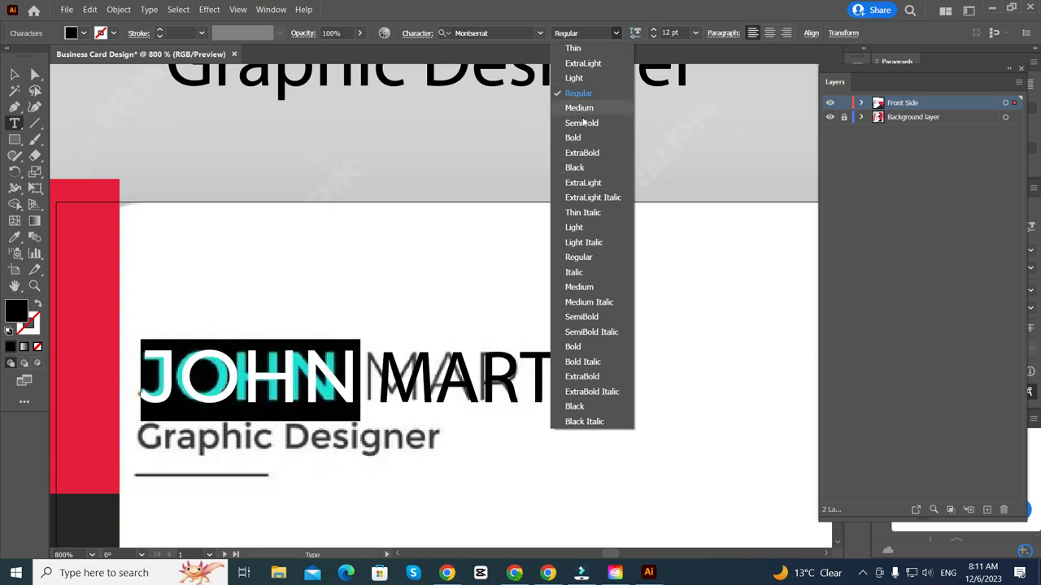
left_click(582, 123)
double_click(427, 371)
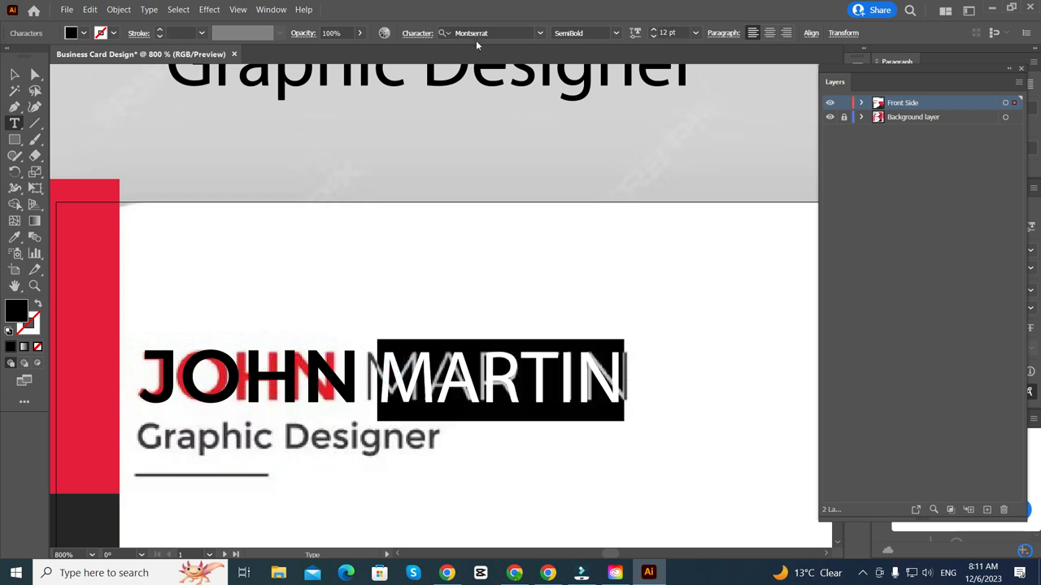
- Eyedropper JOHN's Montserrat style onto MARTIN, then change MARTIN's weight to ExtraLight
left_click(539, 34)
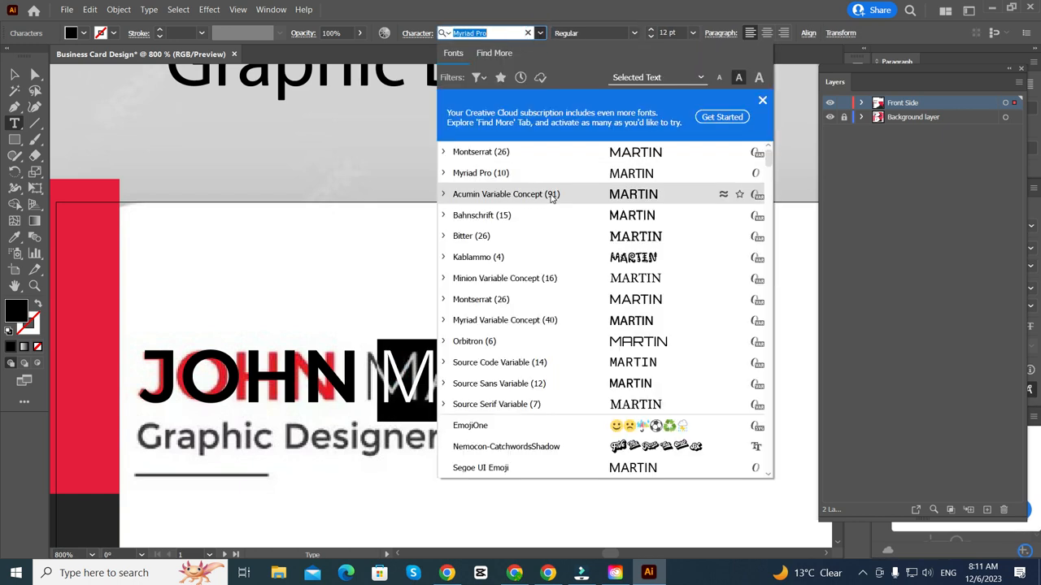
left_click(14, 236)
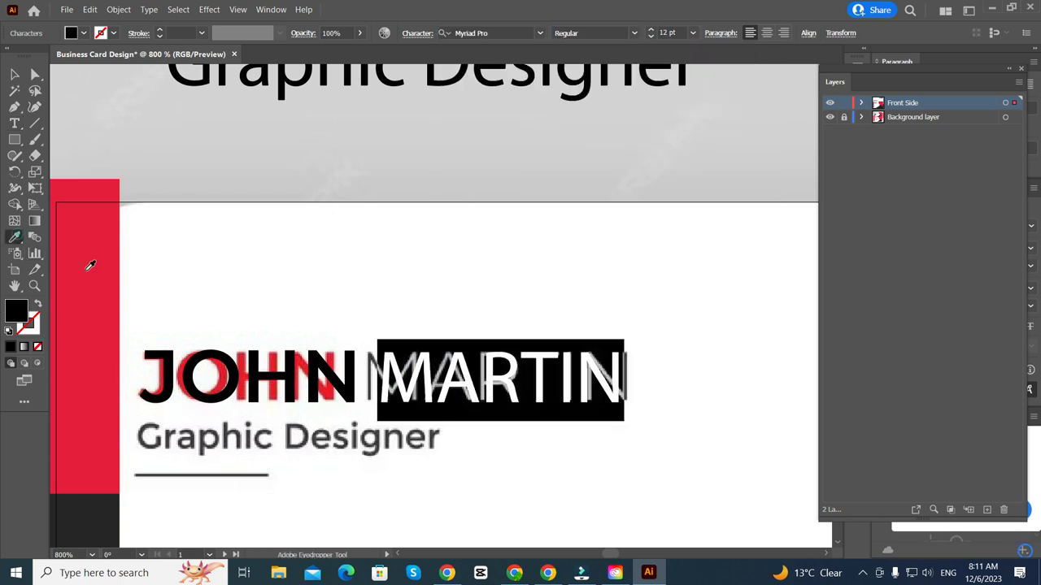
left_click(281, 382)
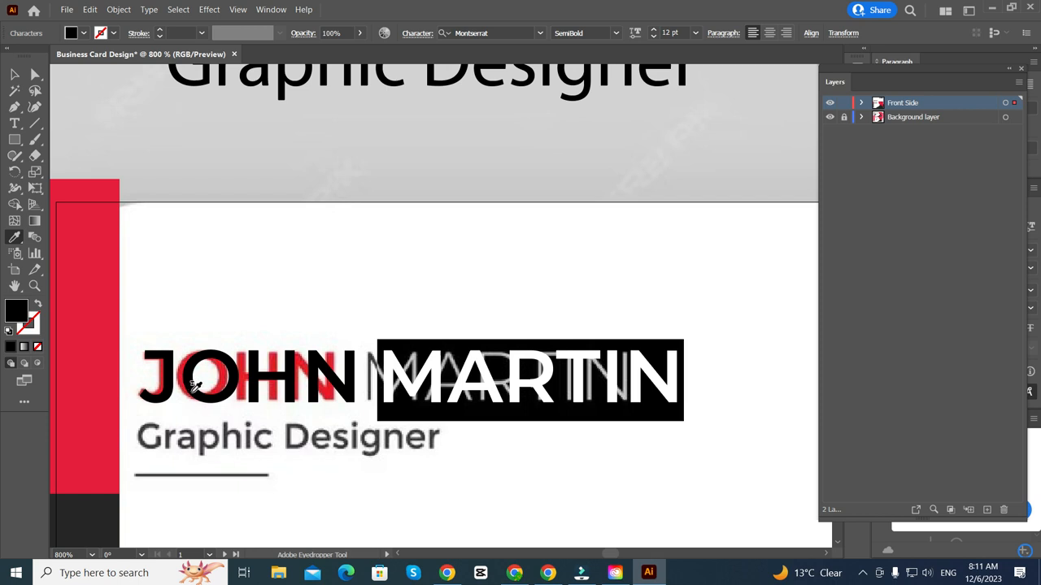
left_click(195, 389)
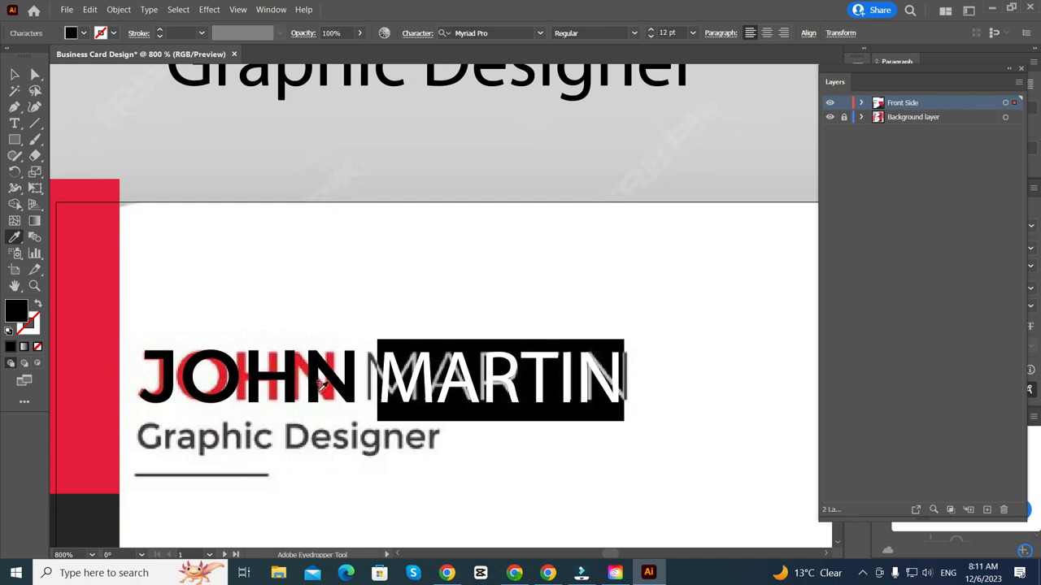
left_click(309, 376)
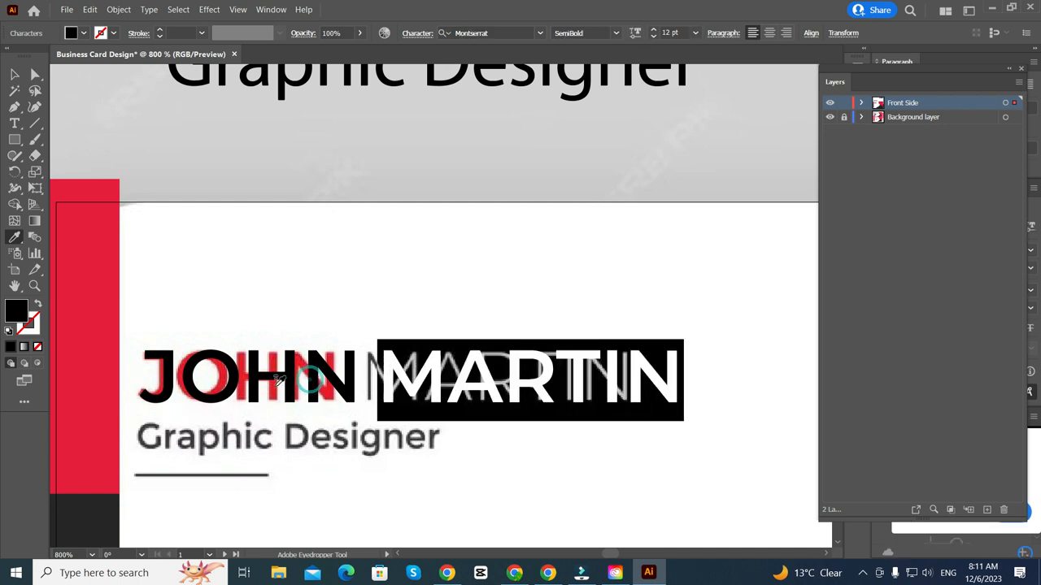
left_click(611, 37)
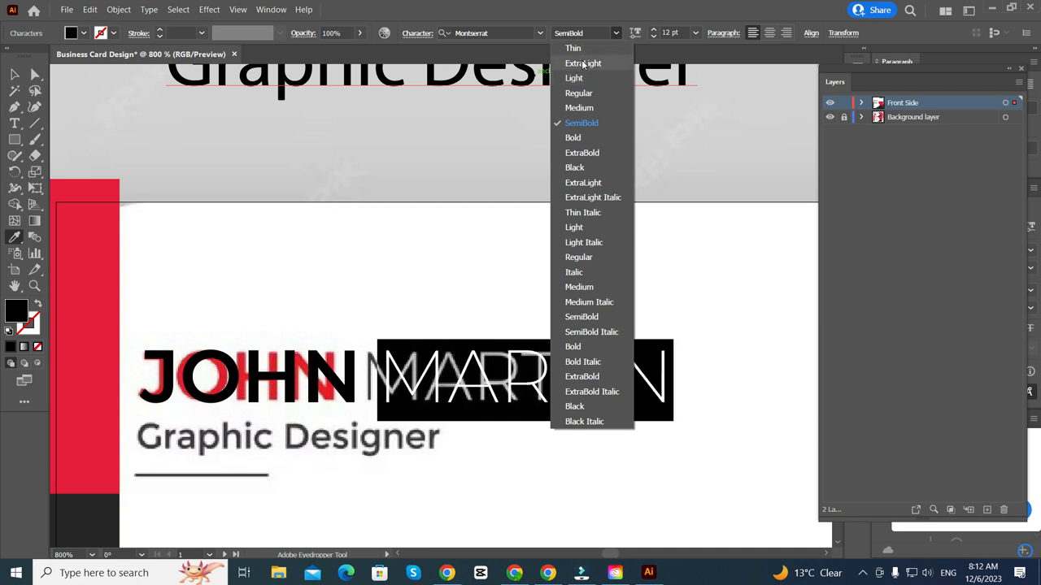
left_click(583, 64)
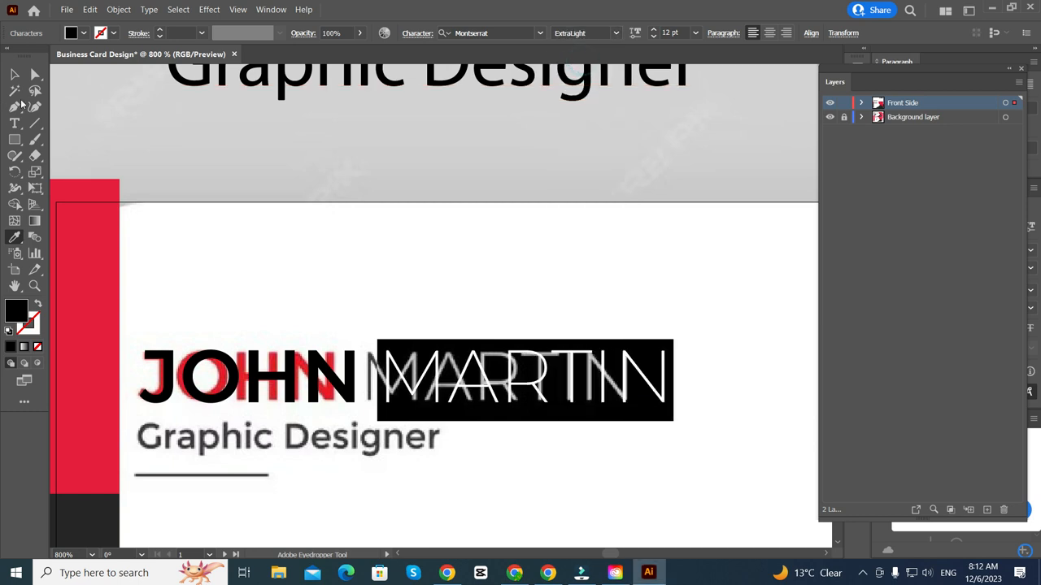
key("v")
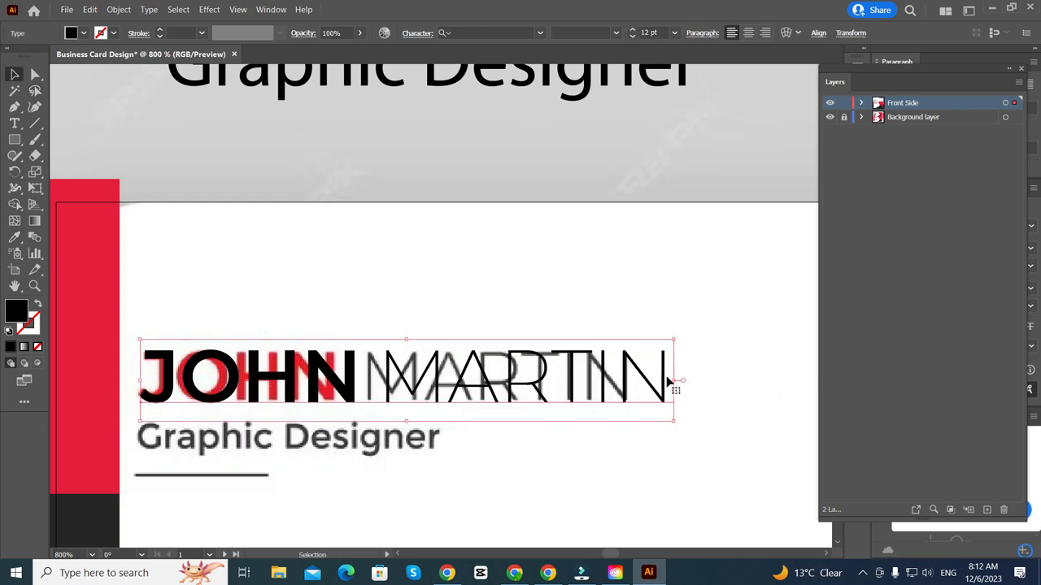
left_click_drag(676, 379, 635, 381)
scroll(130, 392, "up", 3)
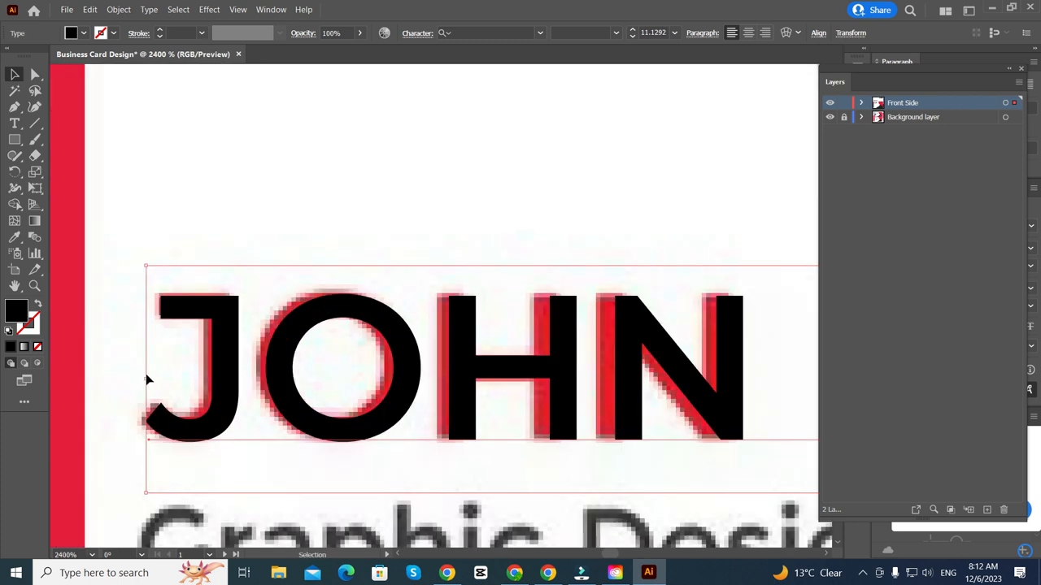
scroll(142, 379, "down", 4)
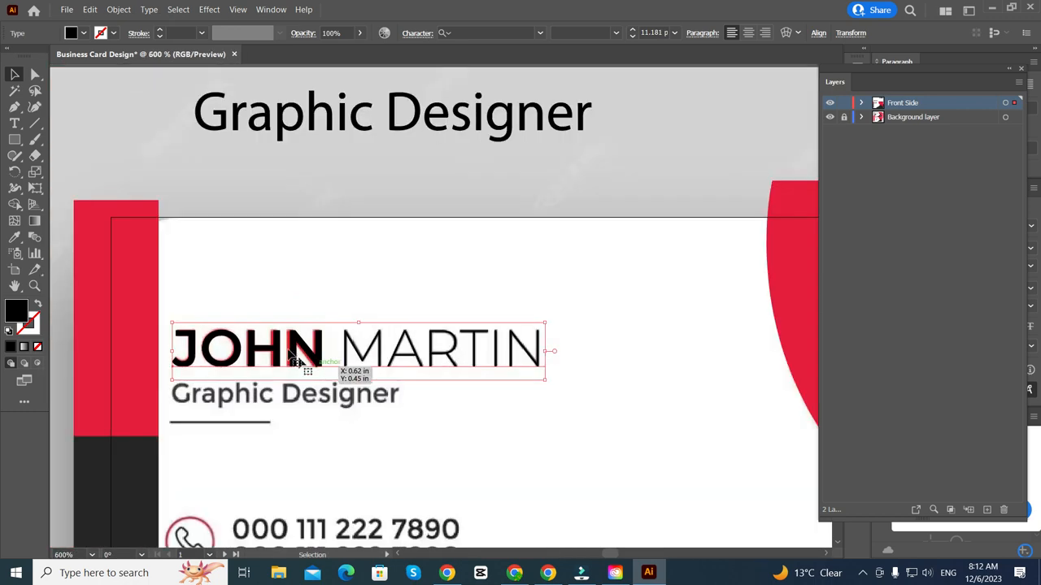
scroll(296, 361, "up", 2)
- Colour the word JOHN with the red sampled from the card's side bar
double_click(296, 348)
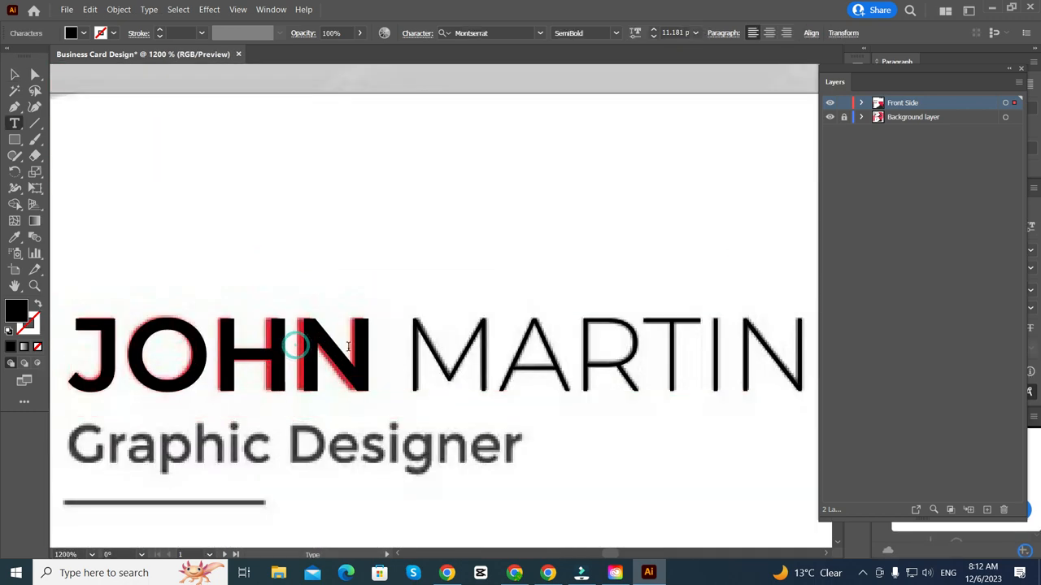
scroll(325, 345, "down", 2)
left_click_drag(363, 346, 179, 369)
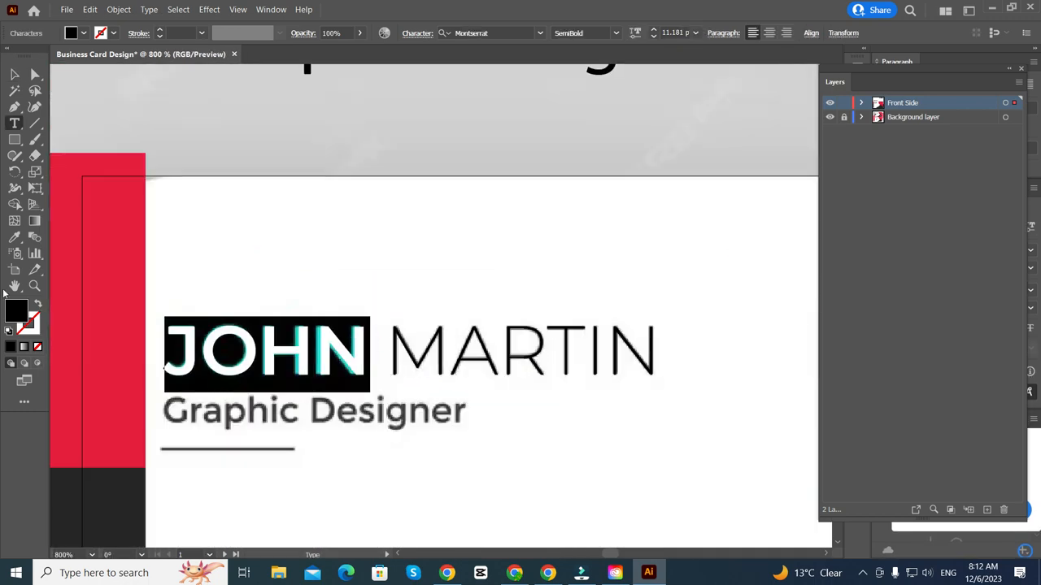
left_click(14, 237)
left_click(118, 242)
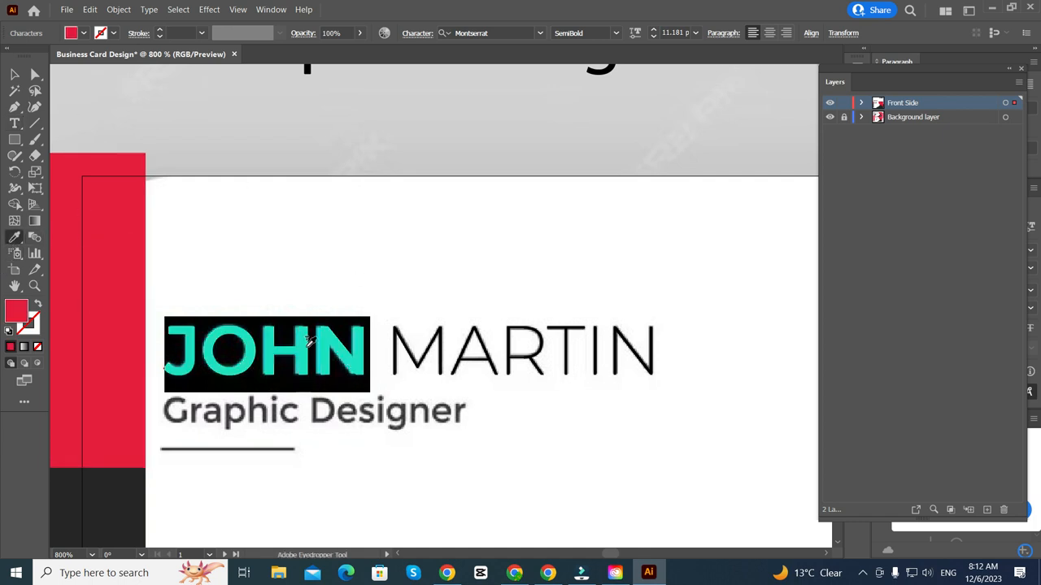
left_click(14, 75)
- Colour the word MARTIN with the dark grey sampled from the card's bar
left_click(14, 124)
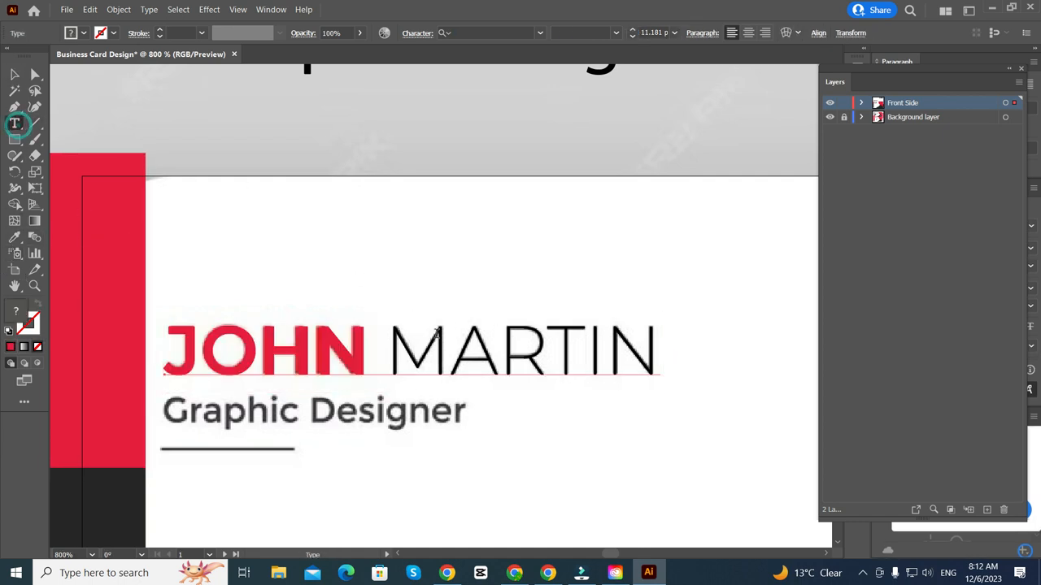
left_click_drag(387, 354, 660, 370)
left_click(14, 238)
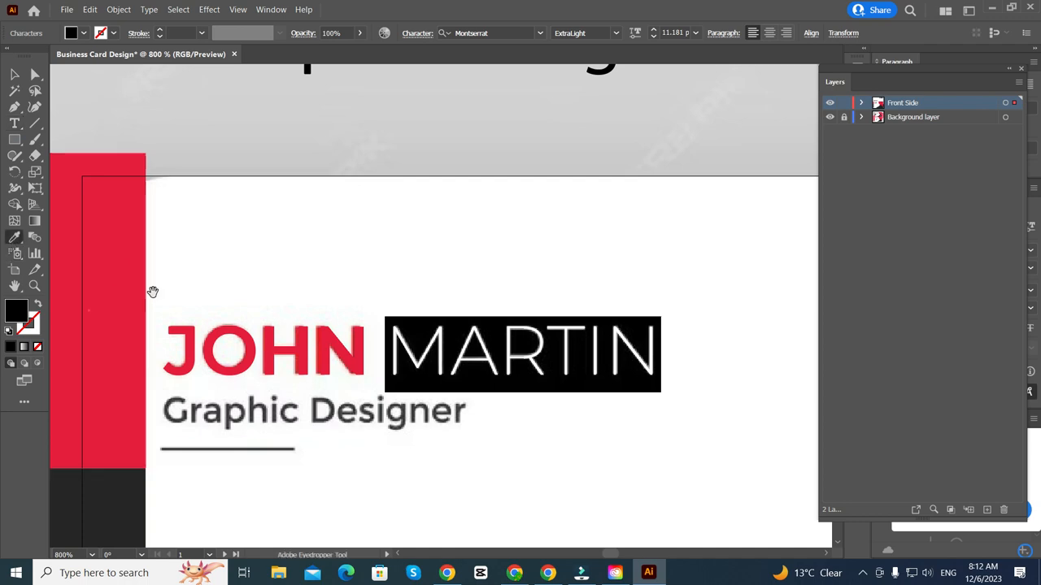
key("ctrl+minus")
left_click(131, 465)
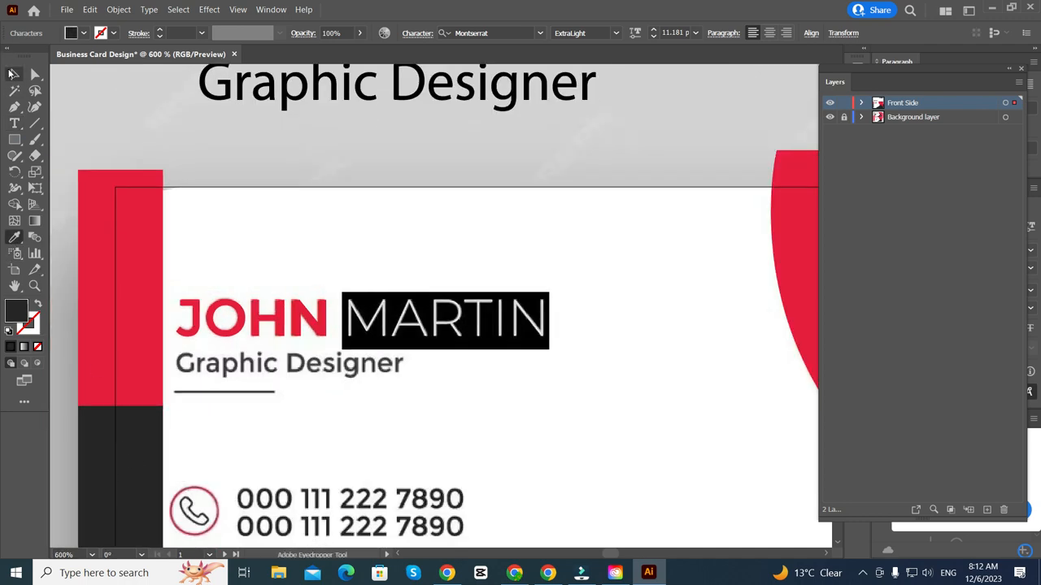
- Move Graphic Designer onto the card under JOHN and scale it to match the reference title
left_click(13, 74)
key("ctrl+minus")
left_click_drag(383, 133, 359, 326)
scroll(356, 324, "up", 3)
scroll(715, 392, "up", 1)
scroll(589, 332, "down", 2)
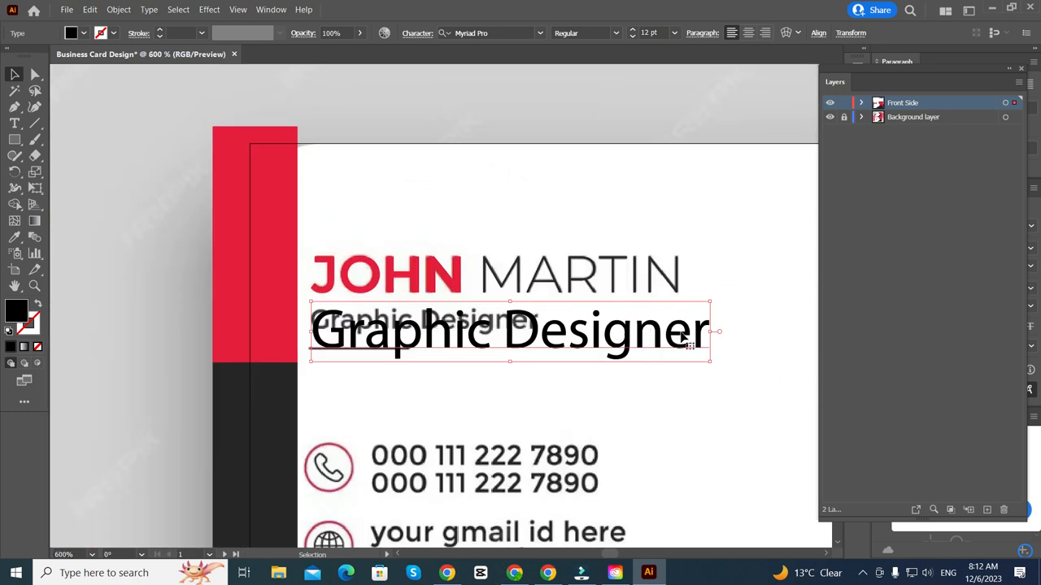
left_click_drag(712, 333, 540, 348)
scroll(366, 347, "up", 4)
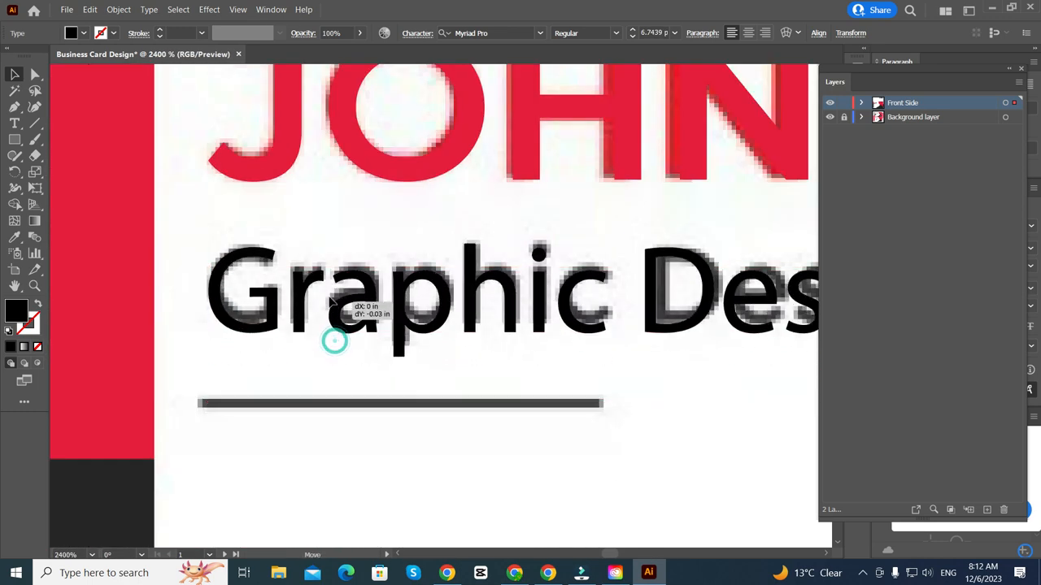
scroll(356, 303, "down", 2)
scroll(656, 309, "up", 3)
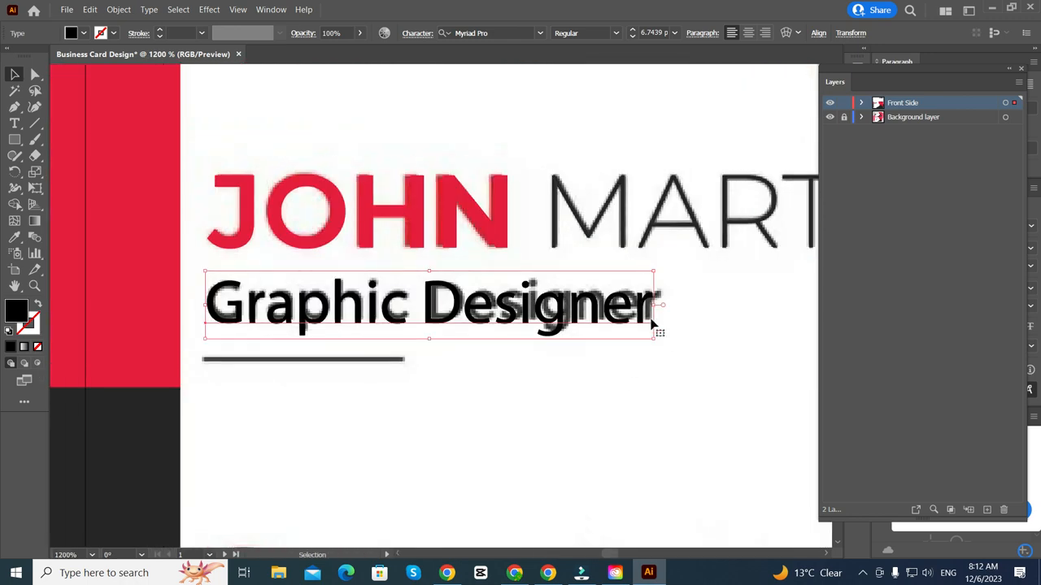
left_click_drag(649, 295, 662, 297)
scroll(642, 305, "down", 3)
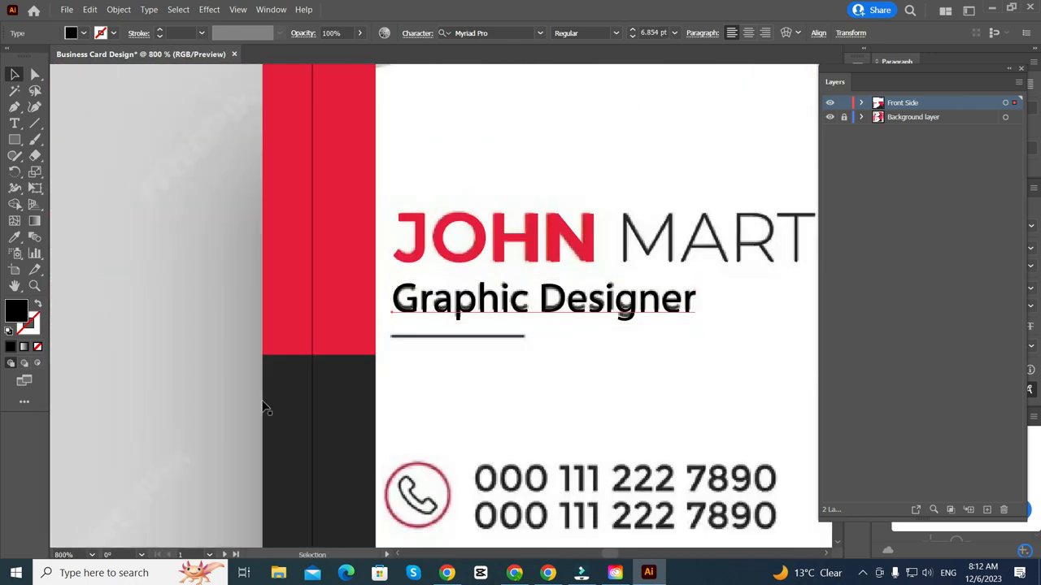
- Fill Graphic Designer with the dark grey sampled from the card's panel
left_click(18, 241)
left_click(344, 437)
scroll(344, 437, "down", 1)
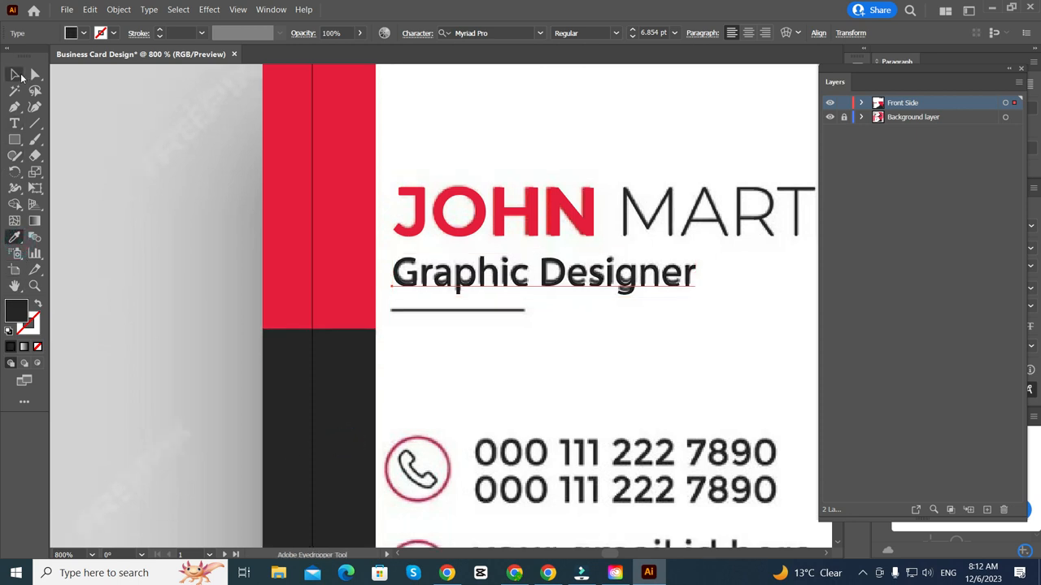
left_click(15, 75)
scroll(290, 272, "right", 2)
scroll(361, 294, "up", 1)
scroll(244, 268, "right", 1)
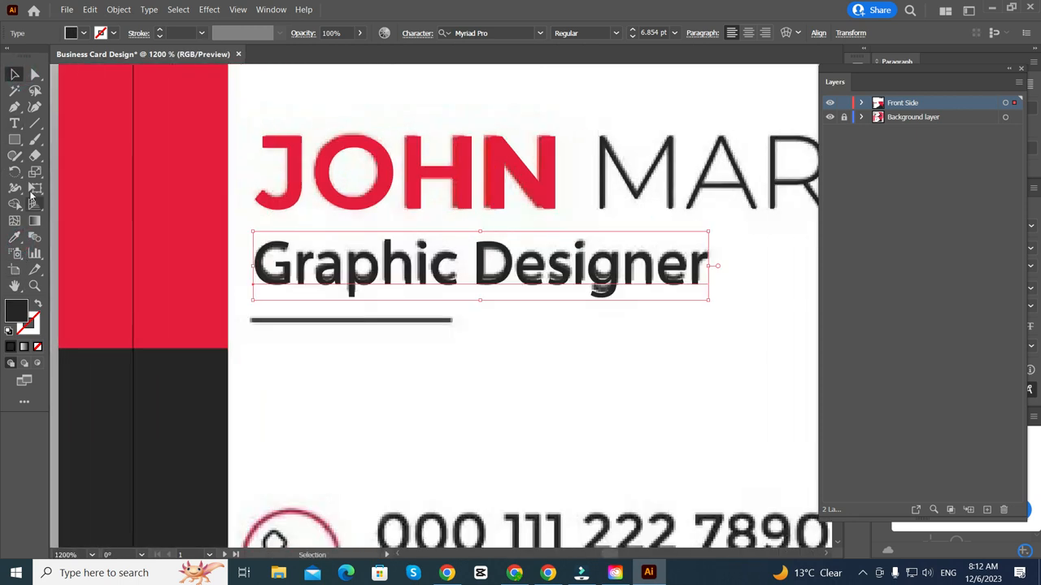
left_click(35, 123)
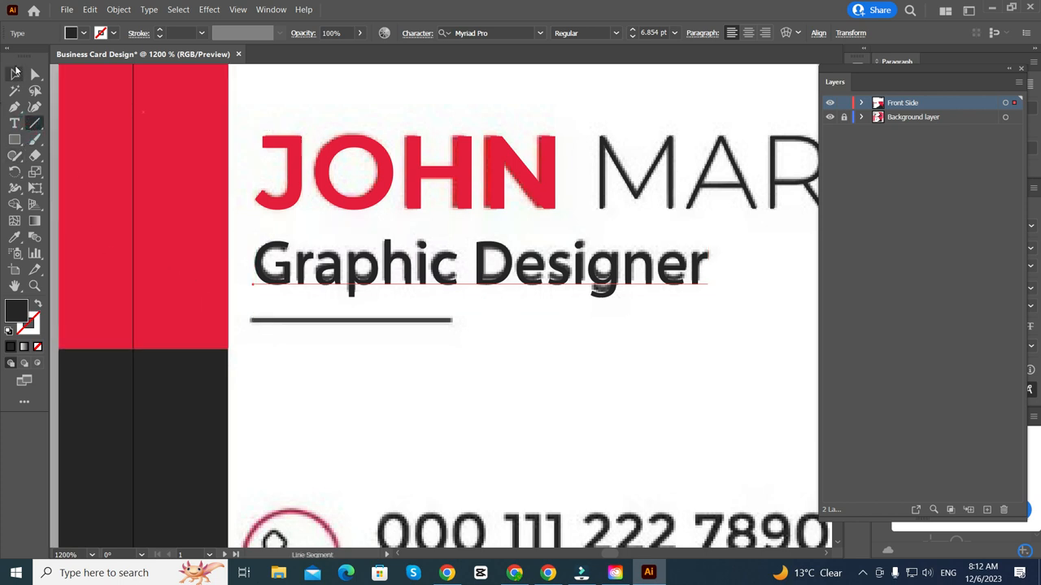
left_click(14, 74)
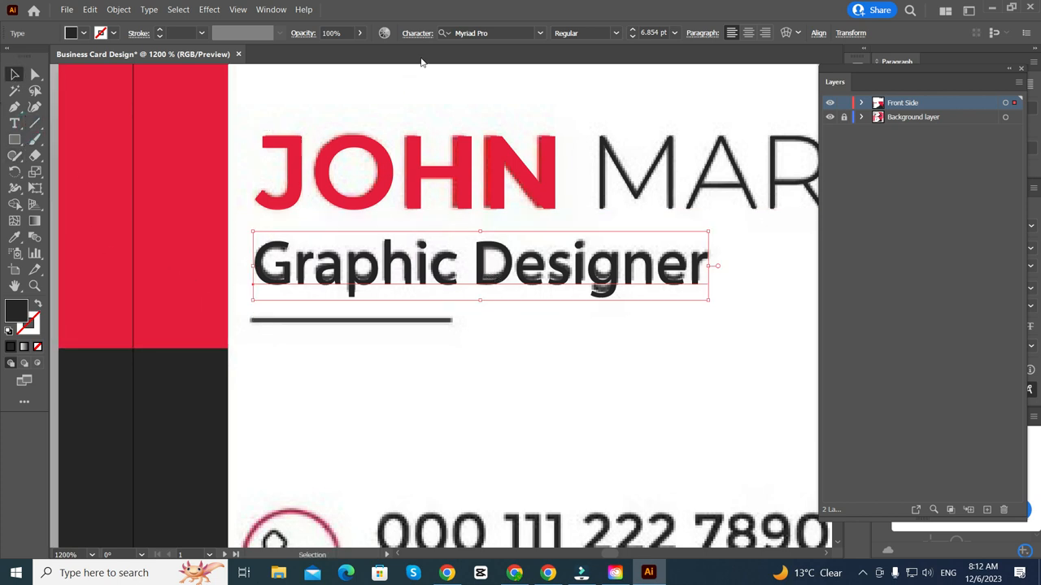
left_click(237, 10)
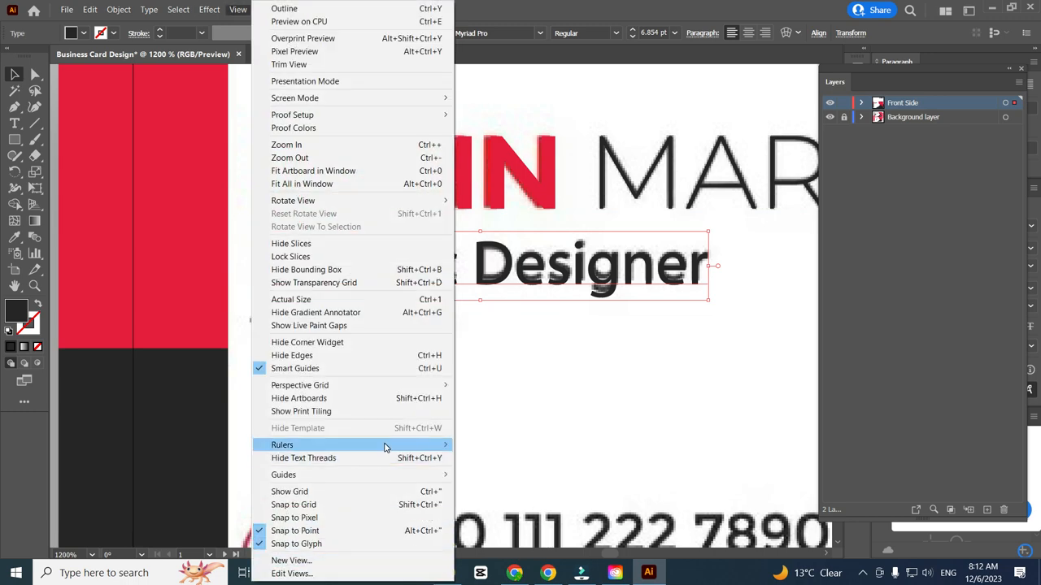
- Show the rulers and pull a vertical guide out beside the J of JOHN
left_click(482, 443)
scroll(260, 324, "down", 3)
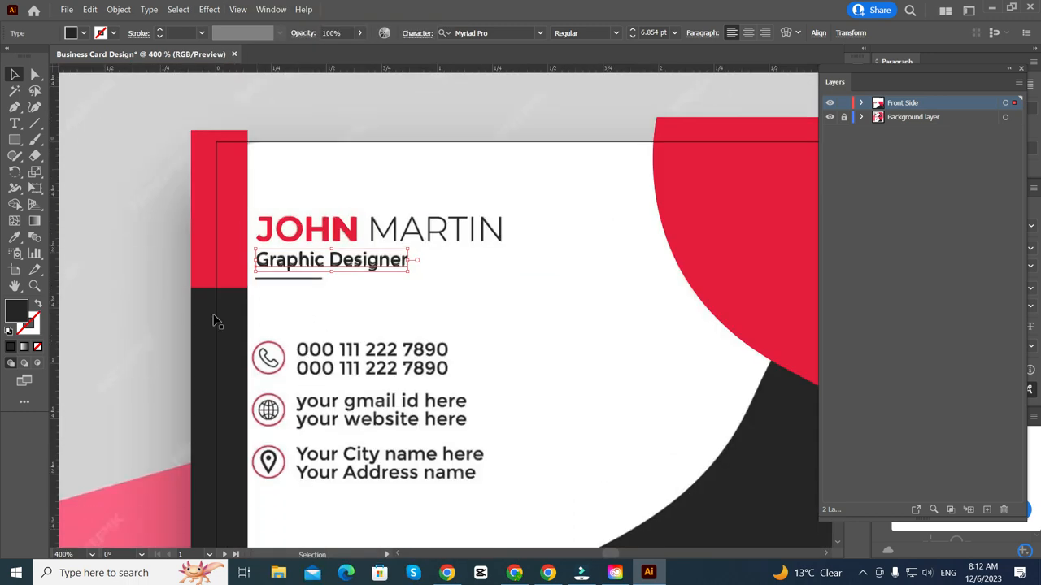
left_click(213, 301)
scroll(210, 296, "right", 1)
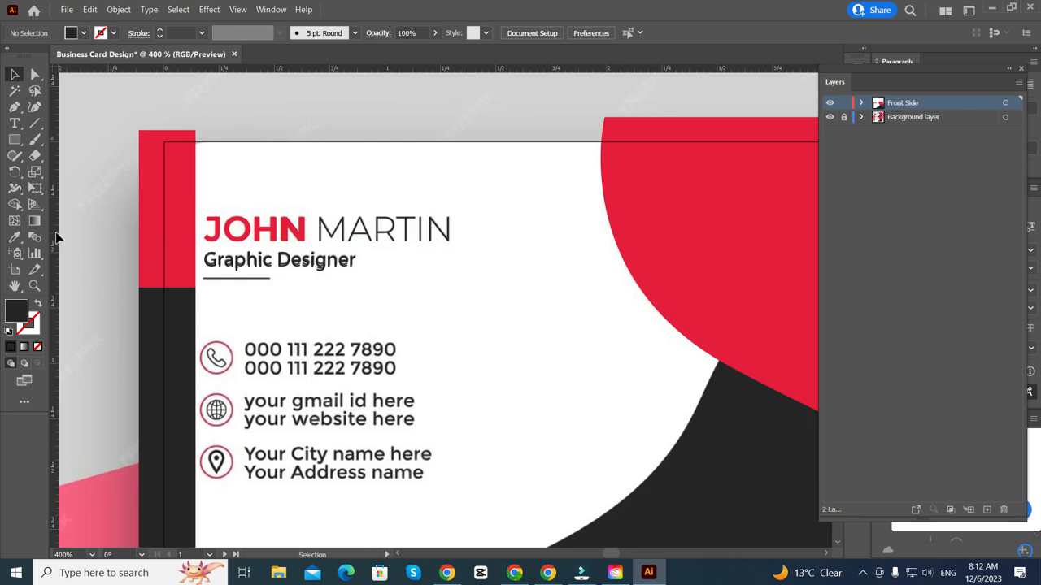
left_click_drag(112, 246, 207, 229)
scroll(182, 251, "up", 8)
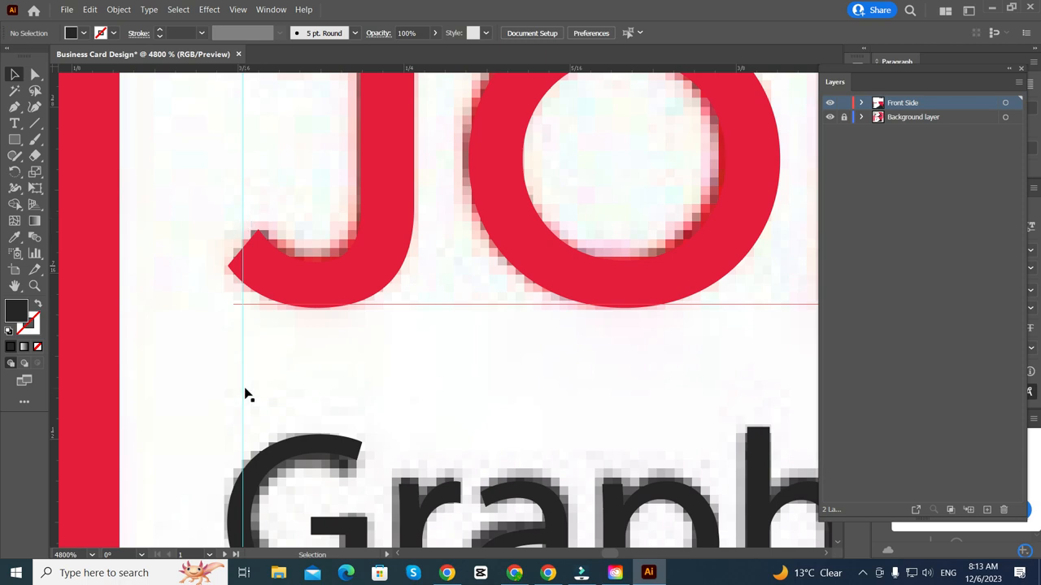
left_click_drag(241, 392, 234, 393)
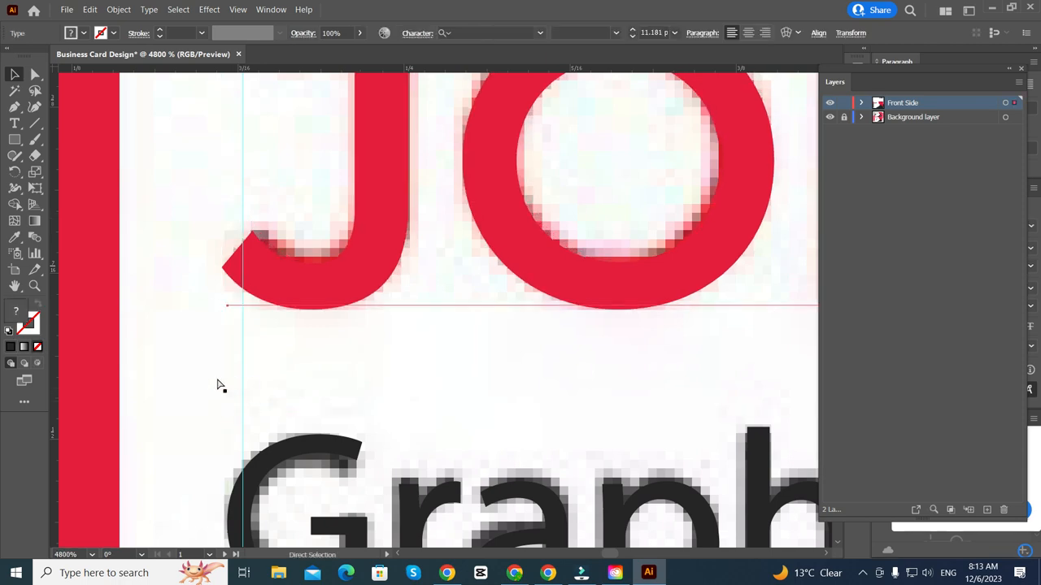
key("ctrl+z")
scroll(258, 361, "down", 2)
scroll(294, 344, "up", 3)
scroll(294, 344, "down", 6)
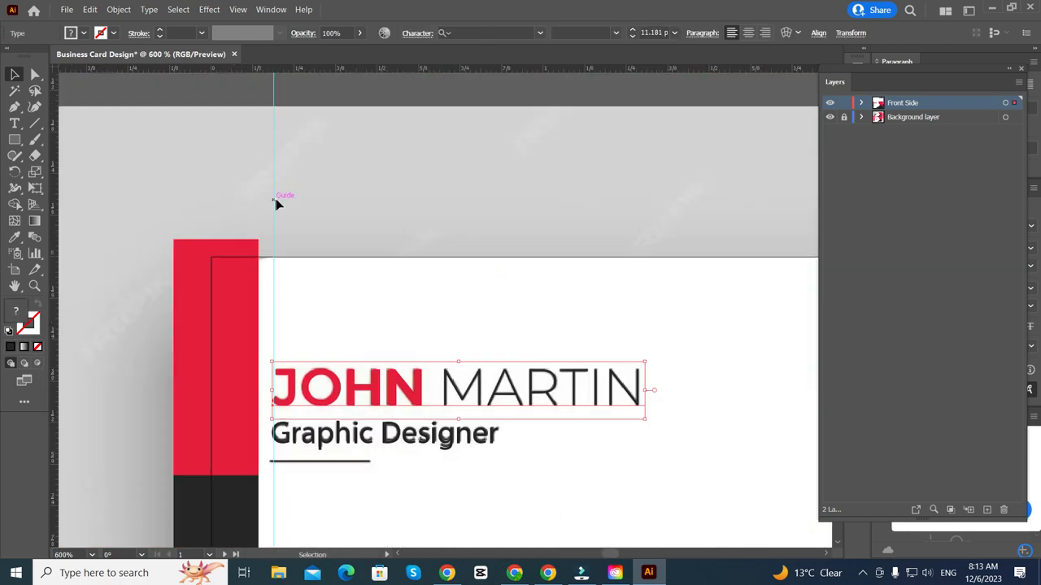
- Unlock the guides and nudge the vertical guide onto the J's left edge
right_click(442, 141)
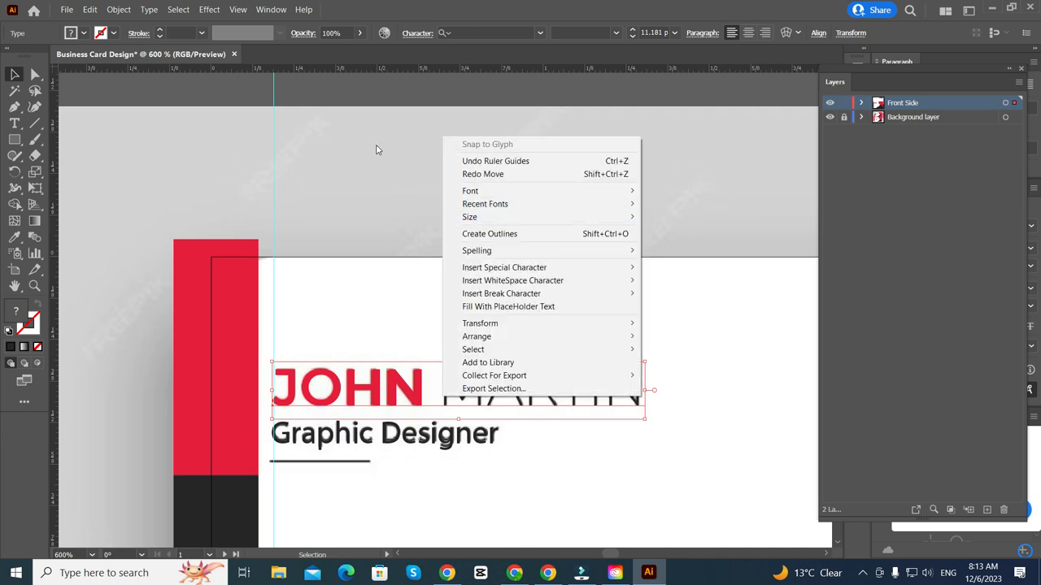
left_click(376, 150)
scroll(365, 100, "down", 4)
scroll(411, 142, "up", 1)
right_click(412, 115)
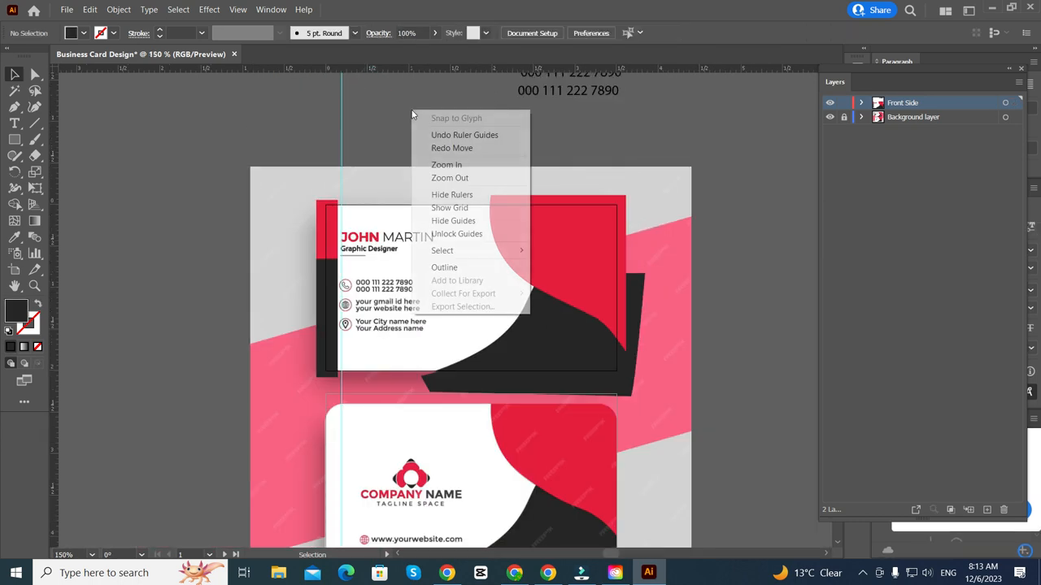
left_click(438, 241)
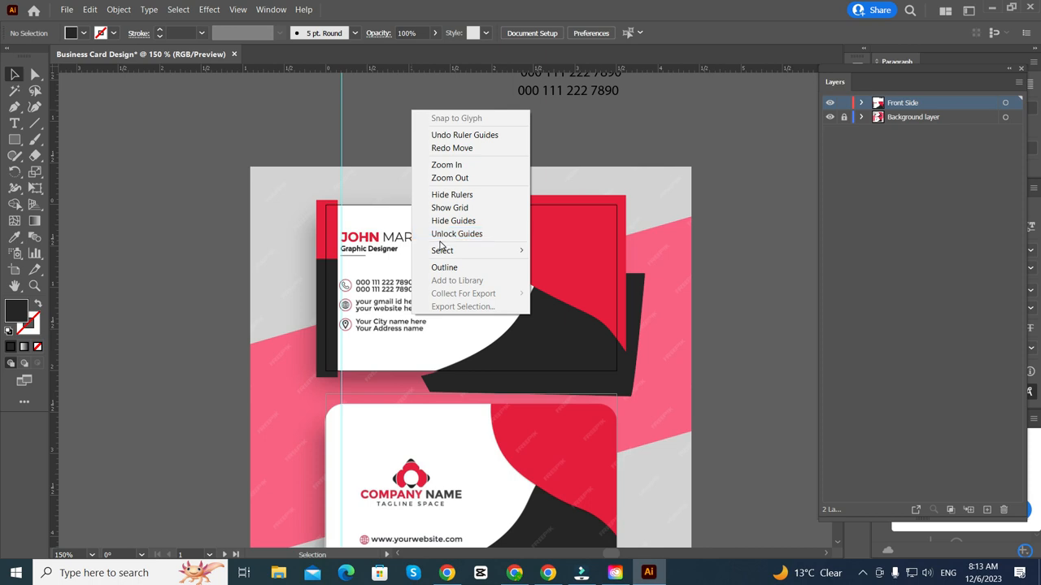
scroll(342, 208, "up", 3)
scroll(342, 208, "up", 5)
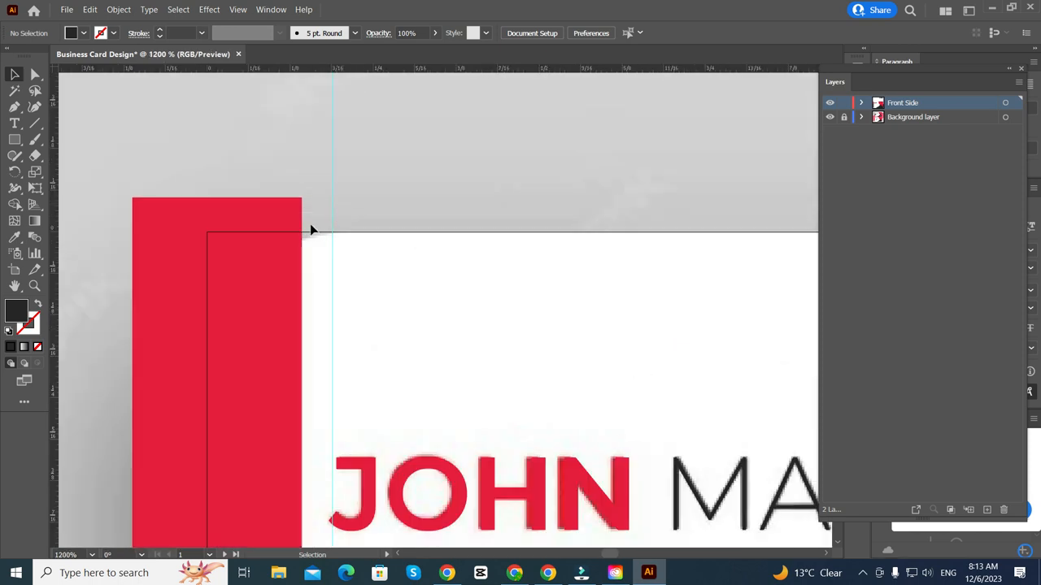
left_click_drag(332, 204, 330, 206)
- Shift Graphic Designer right so its left edge sits on the guide
scroll(325, 395, "down", 3)
scroll(326, 395, "up", 10)
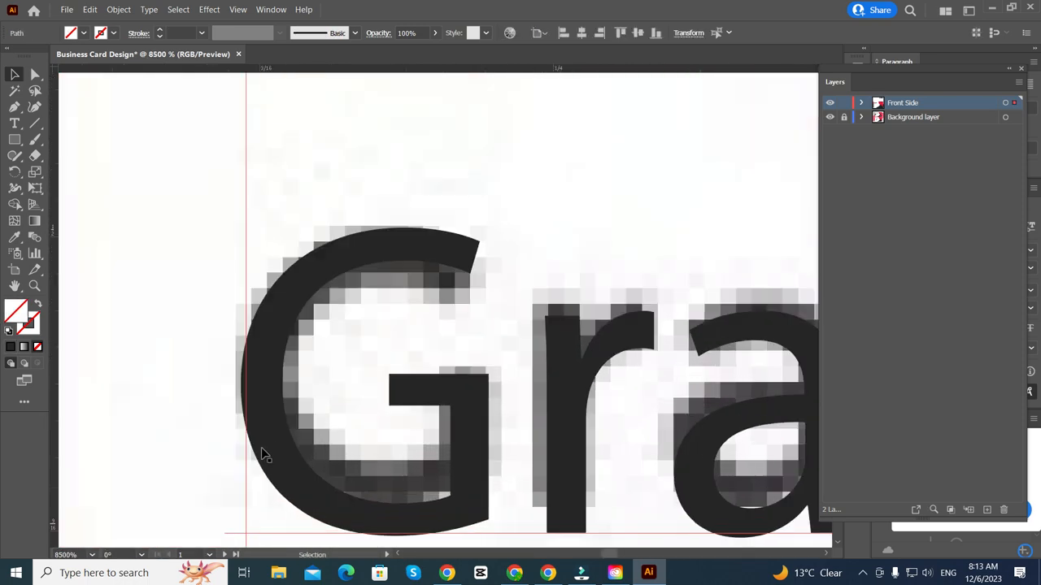
left_click_drag(293, 394, 307, 390)
scroll(307, 390, "up", 10)
scroll(423, 249, "down", 5)
scroll(406, 249, "up", 3)
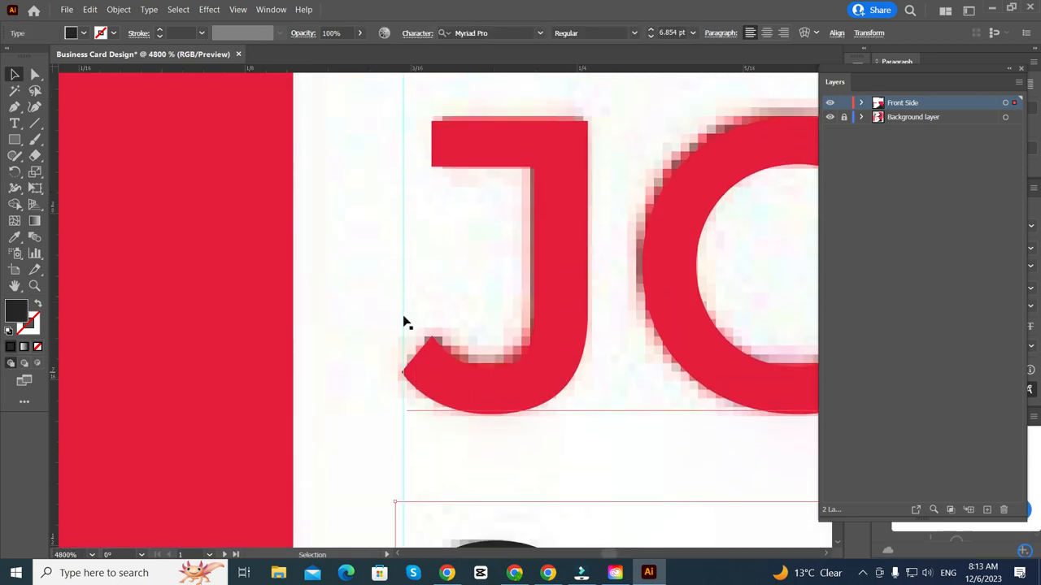
scroll(424, 439, "up", 3)
left_click_drag(430, 422, 437, 422)
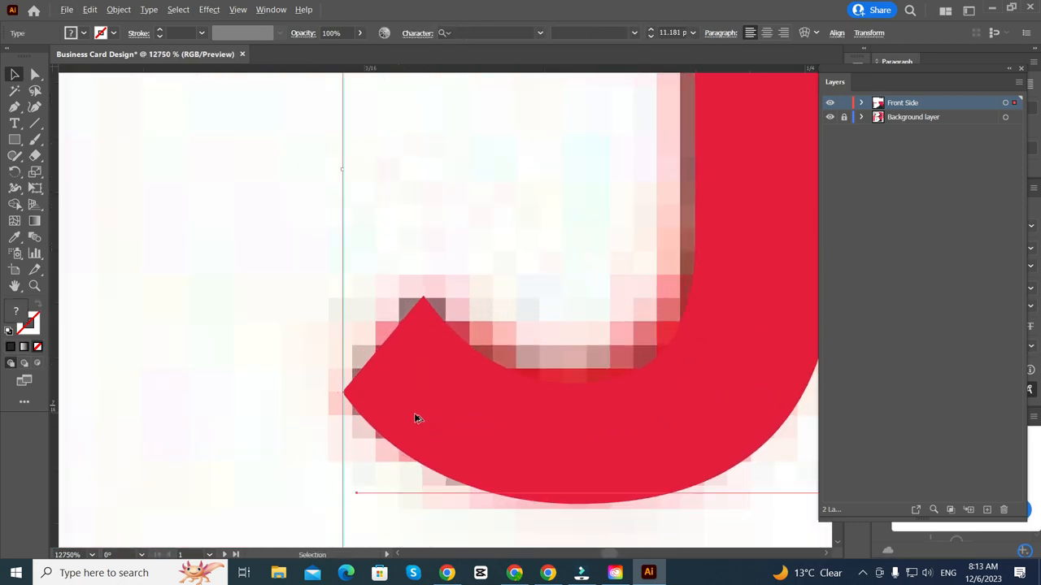
scroll(422, 415, "down", 6)
scroll(424, 414, "down", 3)
- Inspect the divider bar's left end up close, then pick the Line Segment tool with \
scroll(401, 432, "right", 3)
scroll(402, 432, "down", 5)
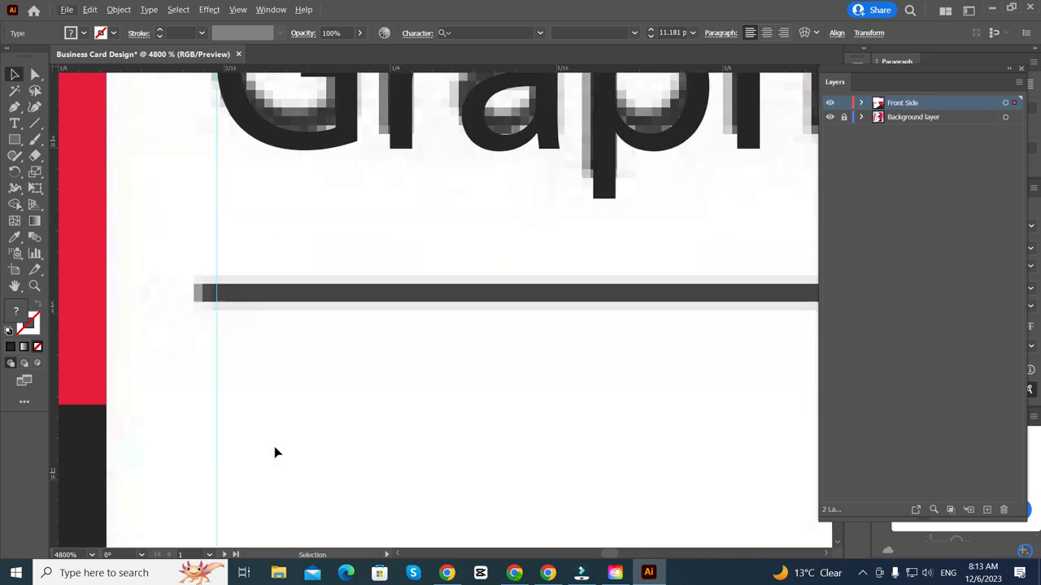
scroll(209, 258, "up", 3)
scroll(248, 391, "up", 5)
scroll(246, 391, "down", 2)
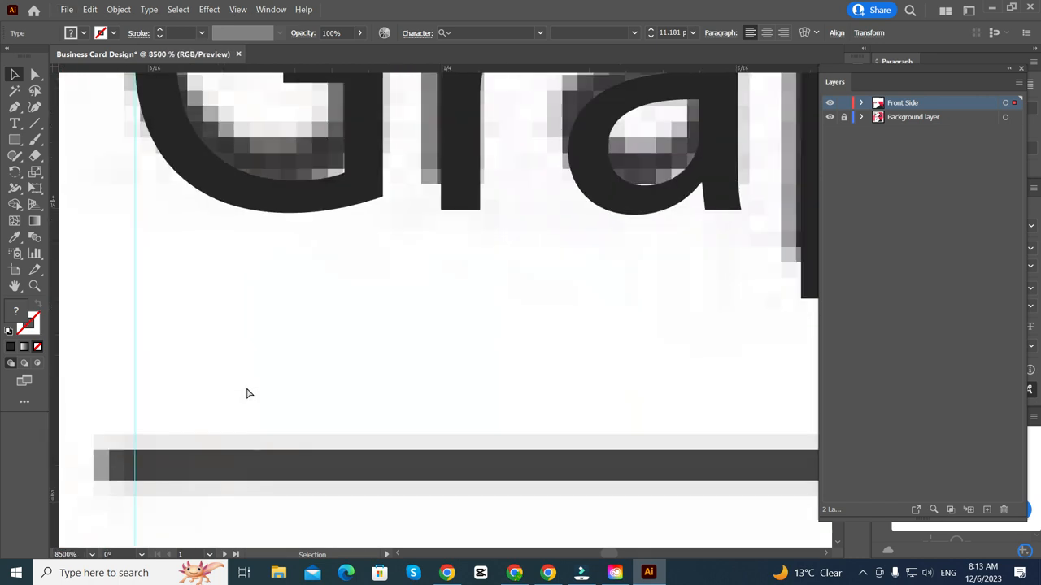
scroll(244, 391, "right", 5)
scroll(164, 377, "down", 3)
scroll(154, 357, "left", 8)
scroll(139, 249, "up", 8)
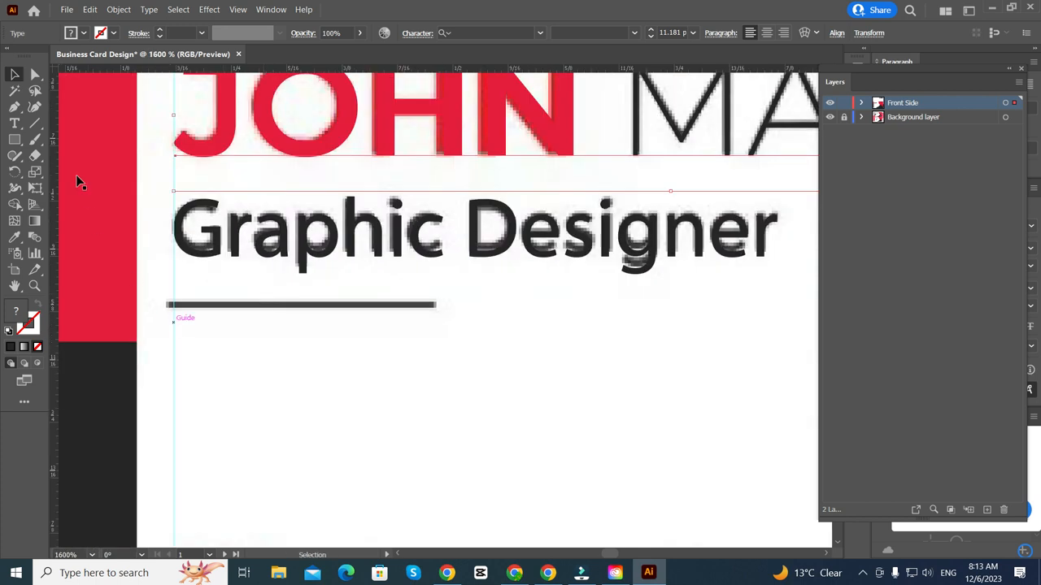
key("backslash")
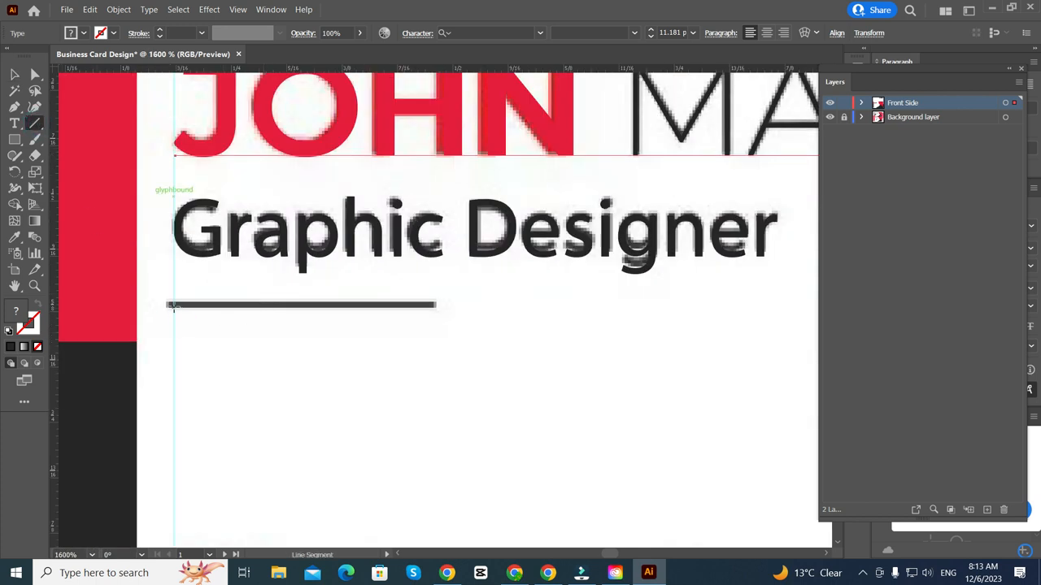
- Draw a straight line over the divider bar with a 0.75 pt stroke
left_click_drag(173, 307, 438, 305)
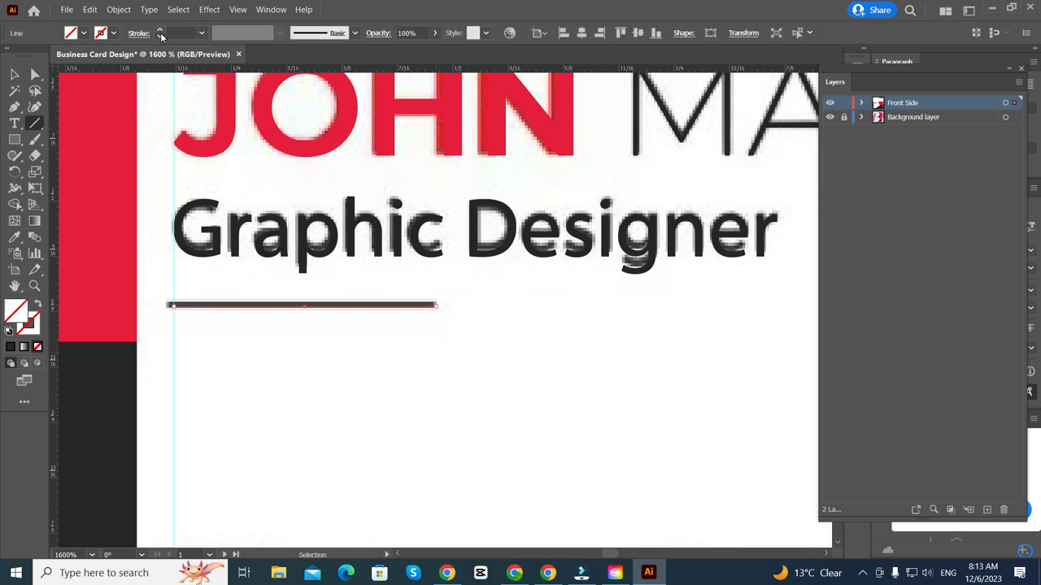
left_click(160, 31)
left_click(160, 30)
scroll(243, 413, "up", 2)
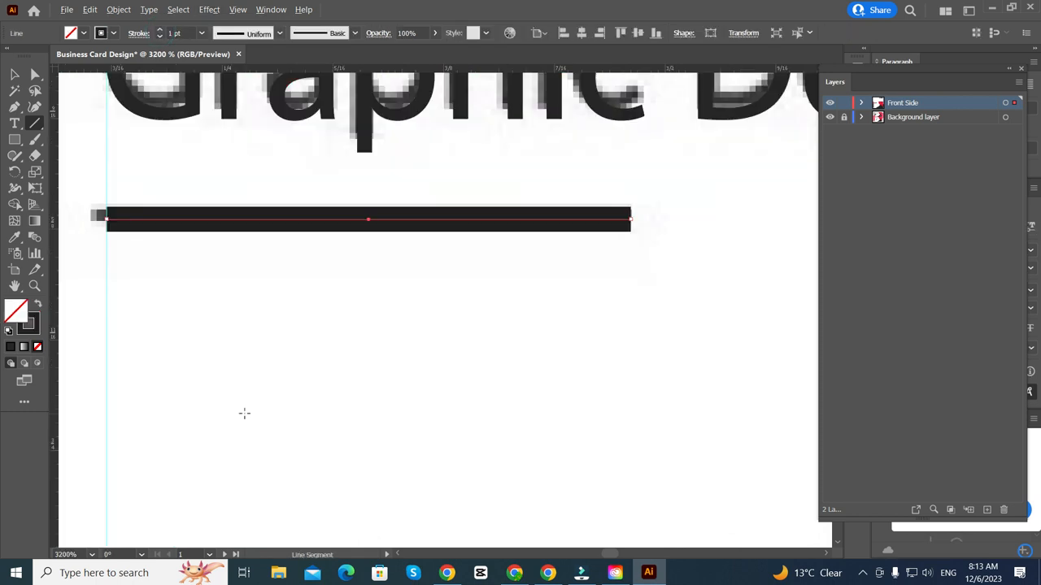
left_click(159, 36)
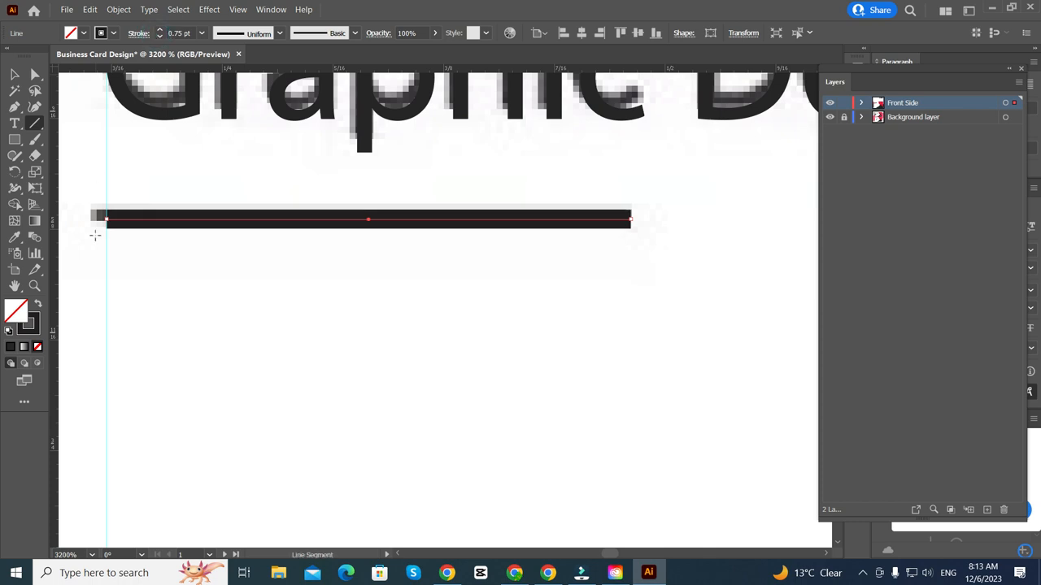
- Sample the G's dark grey #252525 as the divider line's stroke colour
left_click(16, 239)
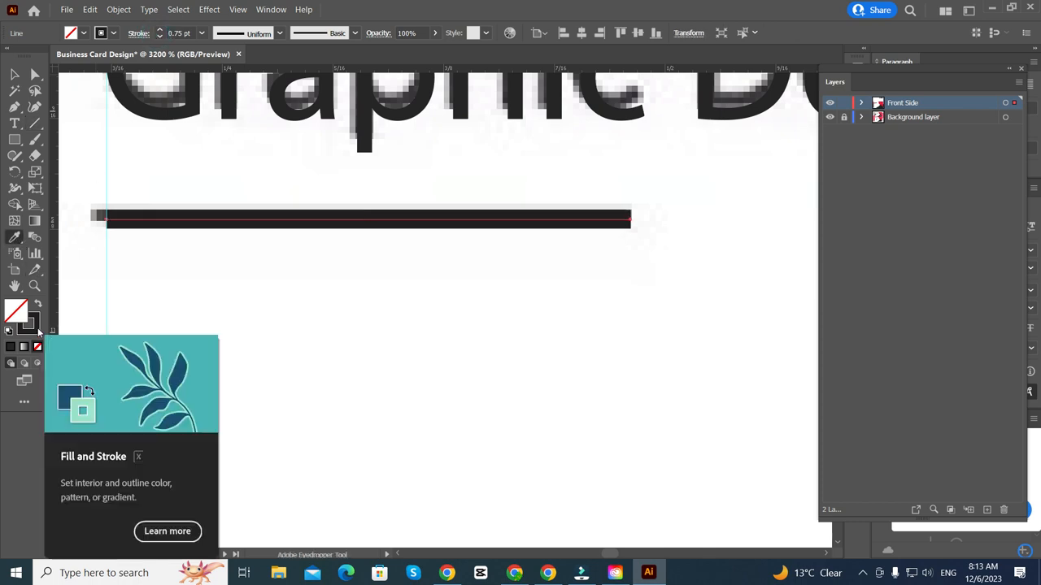
left_click(33, 329)
scroll(260, 249, "up", 2)
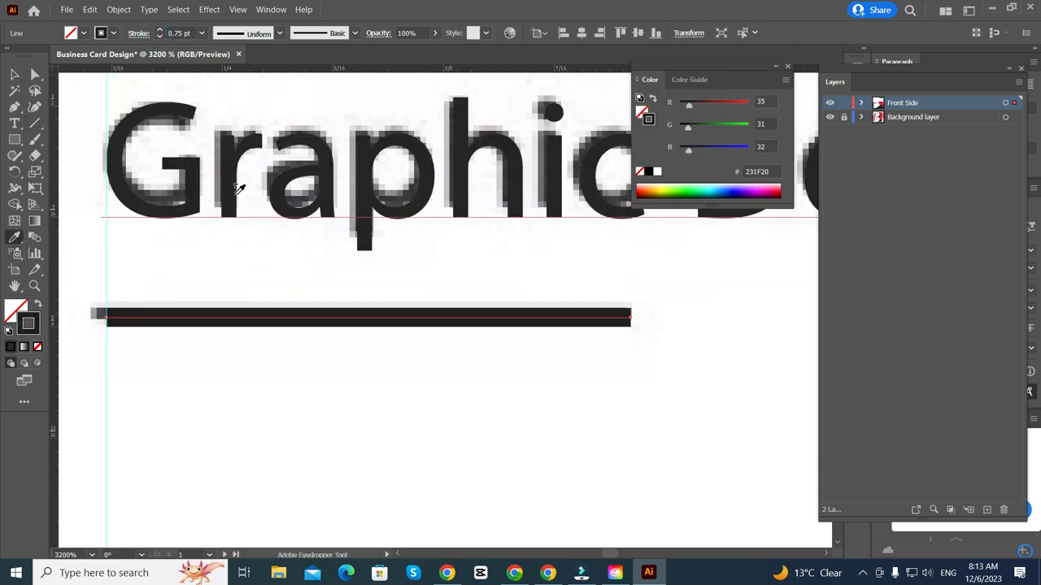
left_click(192, 196)
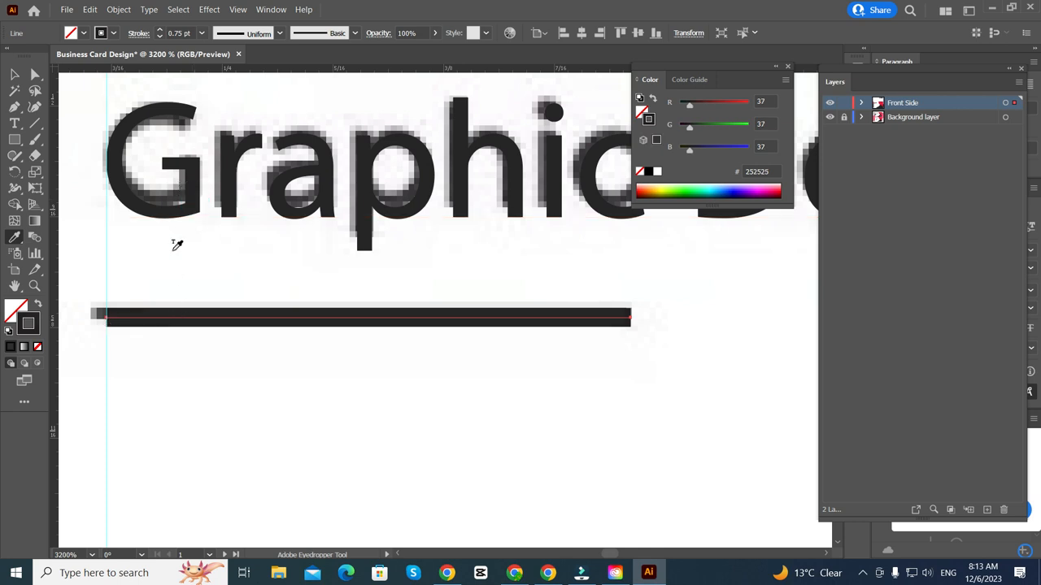
left_click(182, 212)
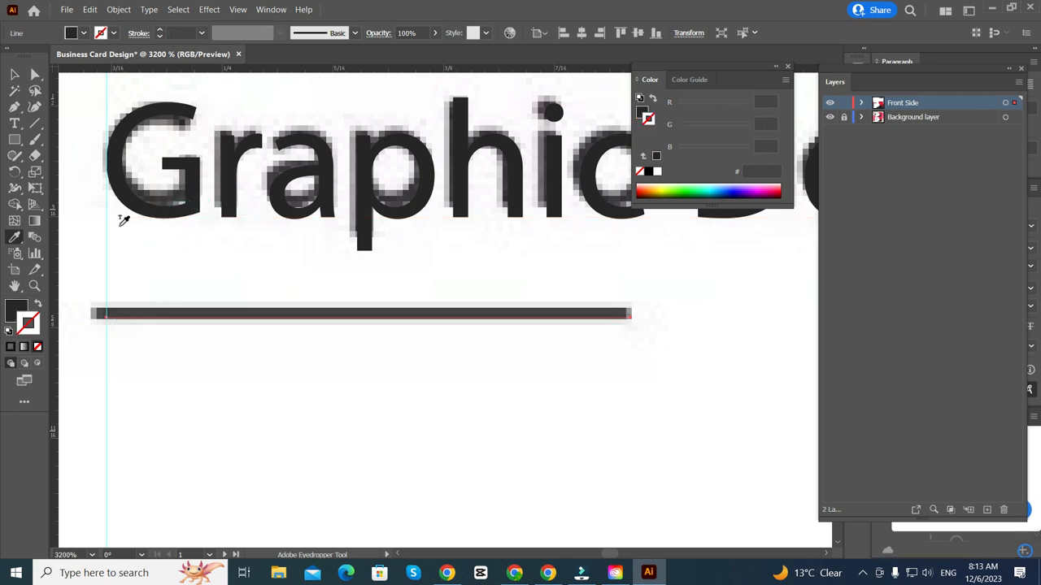
left_click(195, 212)
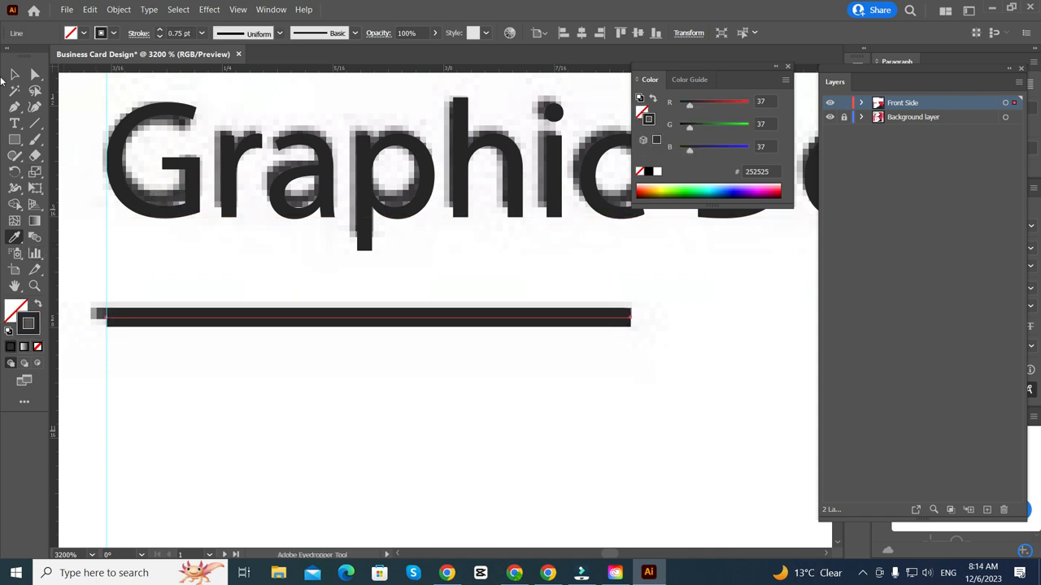
- Deselect the finished divider and zoom out to 200% to view the whole card
left_click(13, 74)
scroll(355, 328, "down", 2)
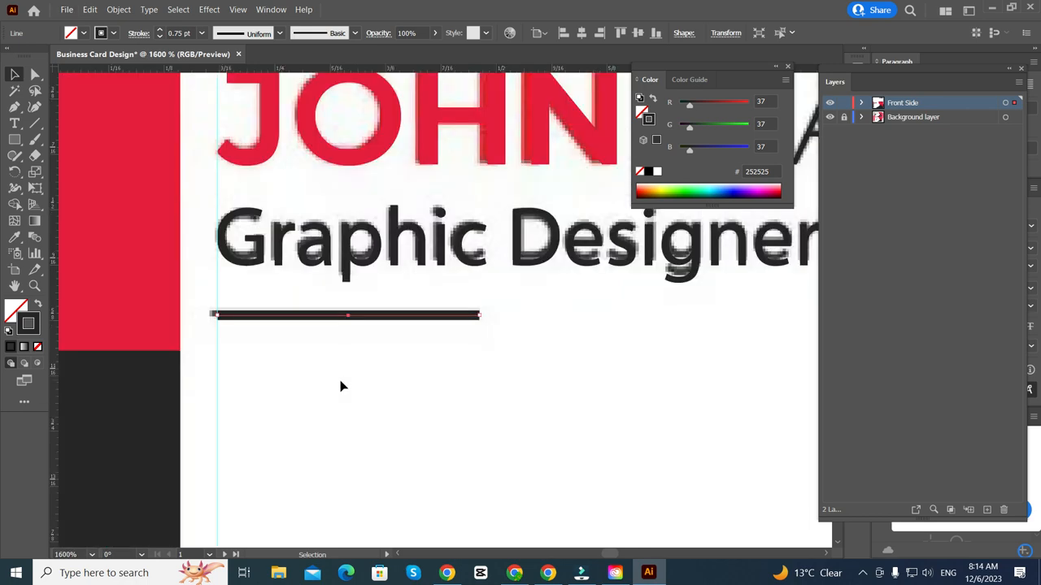
left_click(341, 382)
scroll(302, 377, "down", 2)
scroll(297, 378, "down", 5)
scroll(268, 374, "right", 1)
scroll(269, 376, "down", 3)
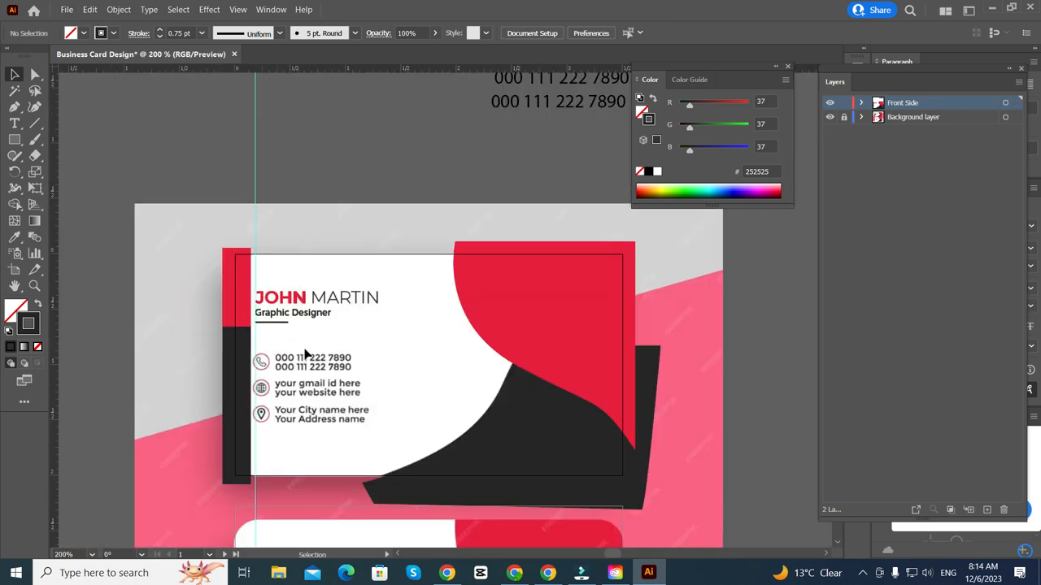
left_click_drag(545, 112, 329, 368)
scroll(332, 357, "up", 4)
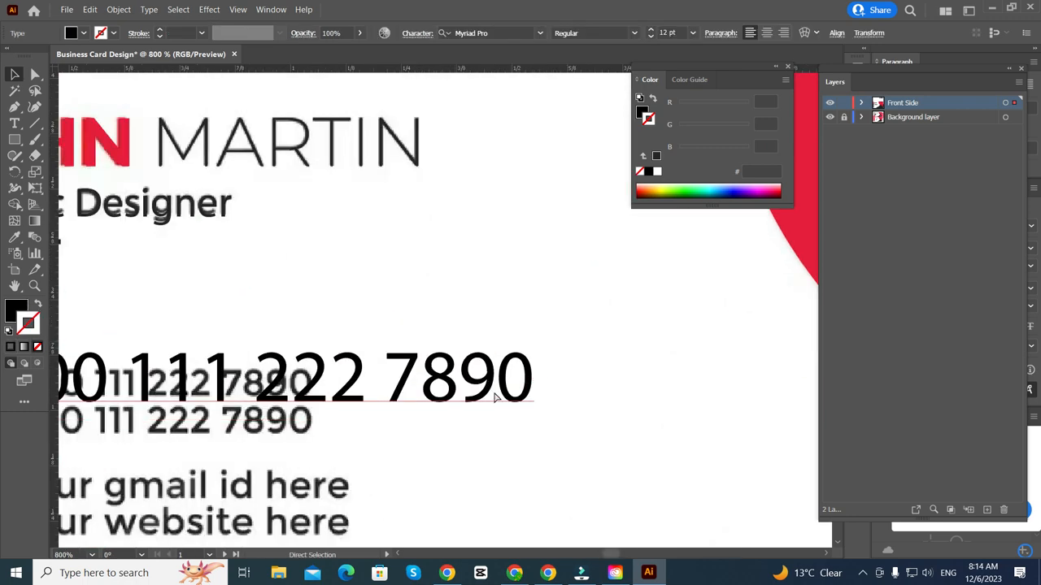
left_click(608, 391)
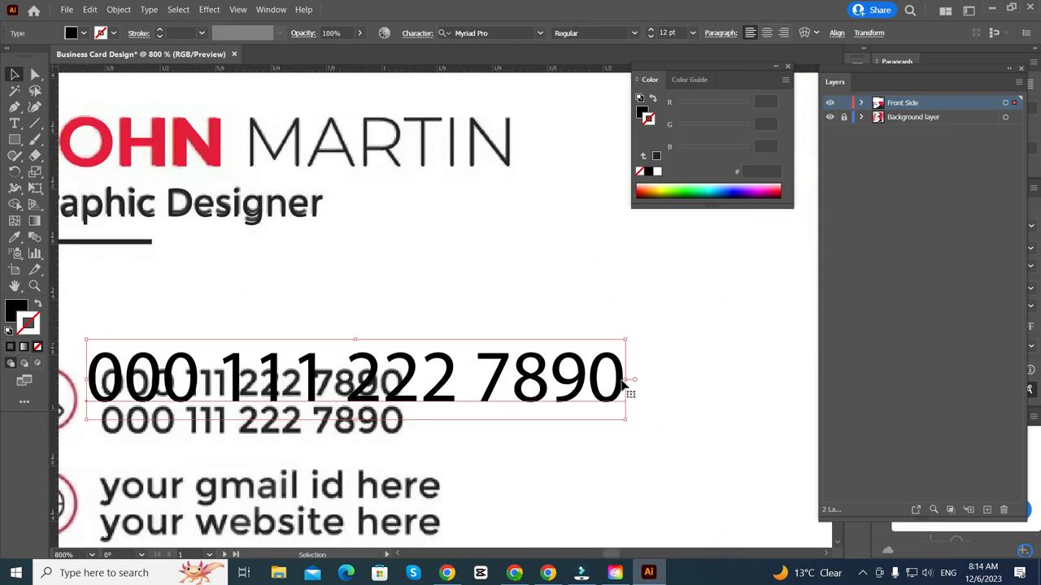
left_click_drag(626, 391, 400, 380)
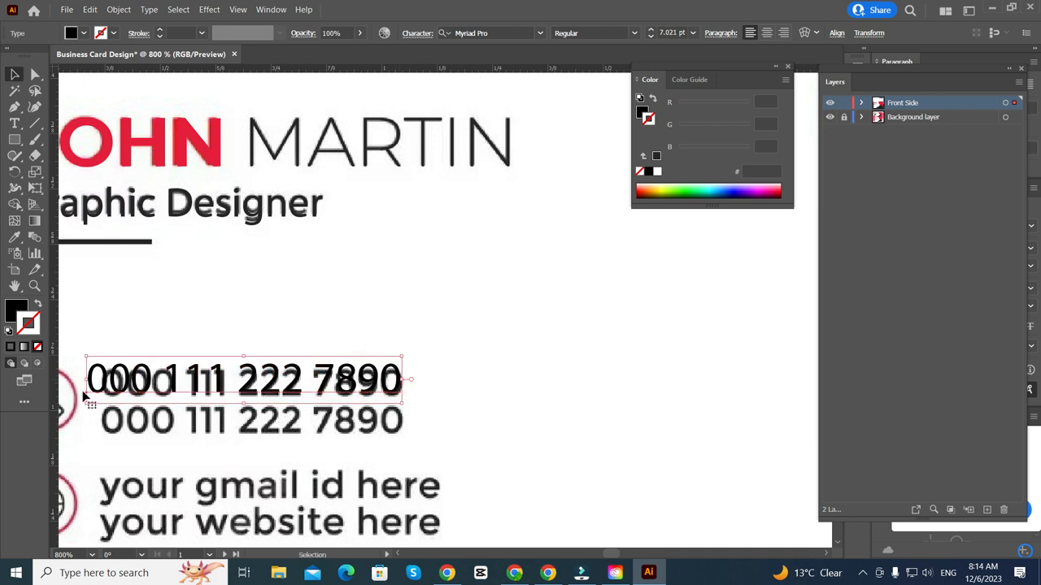
left_click_drag(84, 380, 108, 378)
left_click_drag(271, 389, 274, 352)
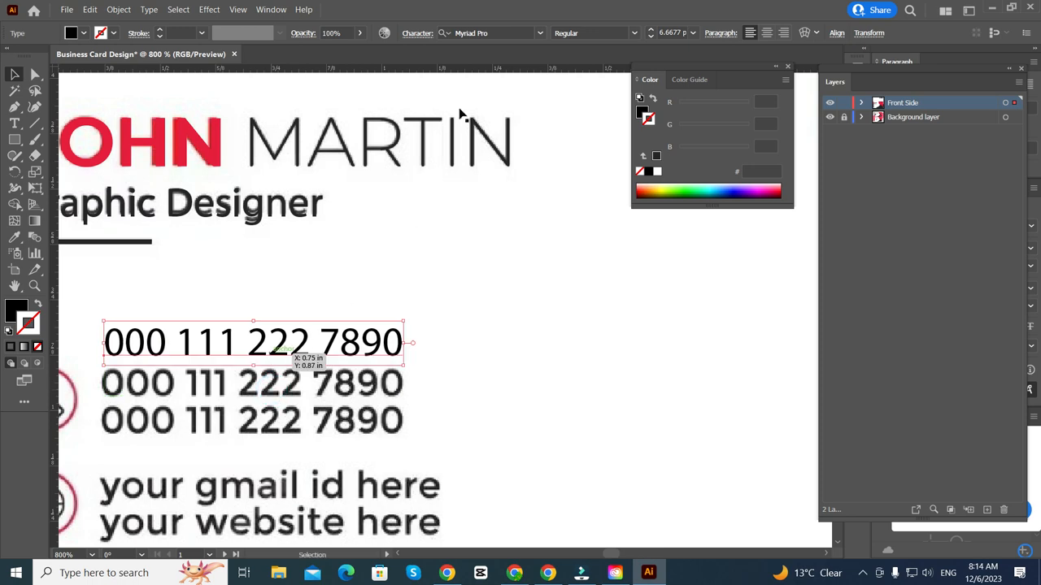
left_click(508, 31)
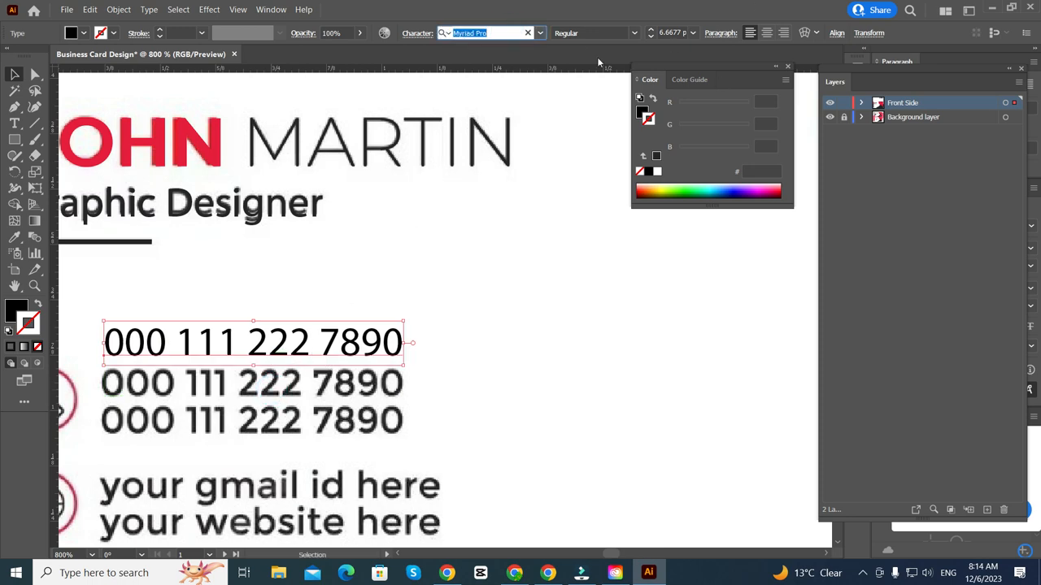
- Set the phone number in Acumin Variable Concept ExtraCondensed Medium, enlarge it, and move it over the reference number
left_click(540, 32)
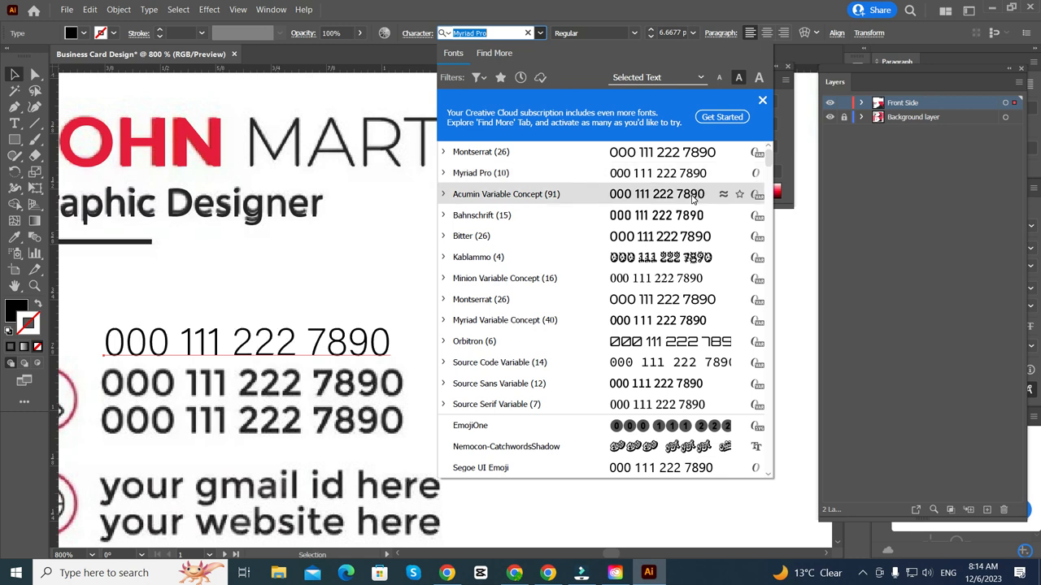
left_click(692, 195)
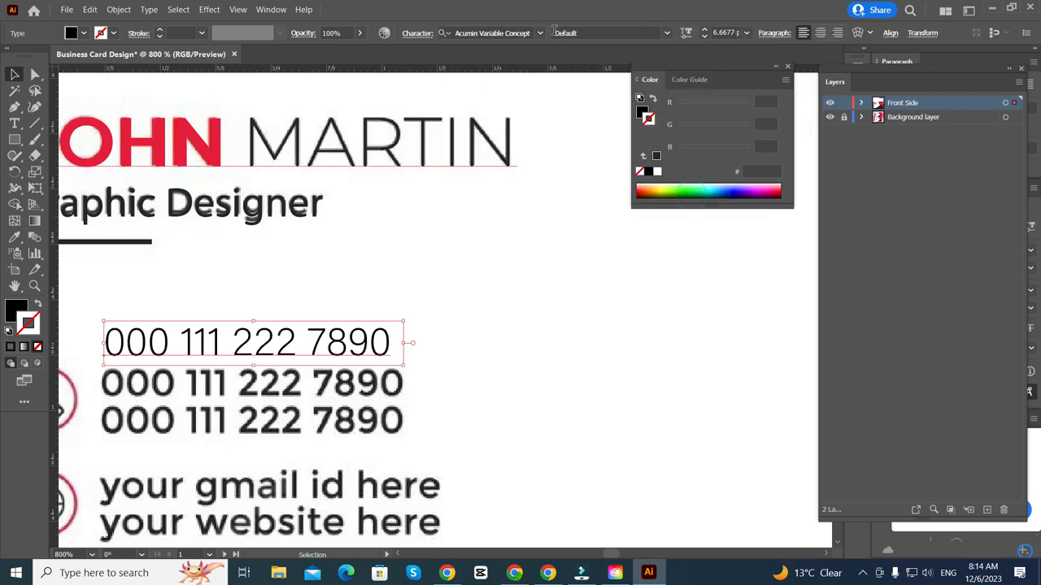
left_click(668, 34)
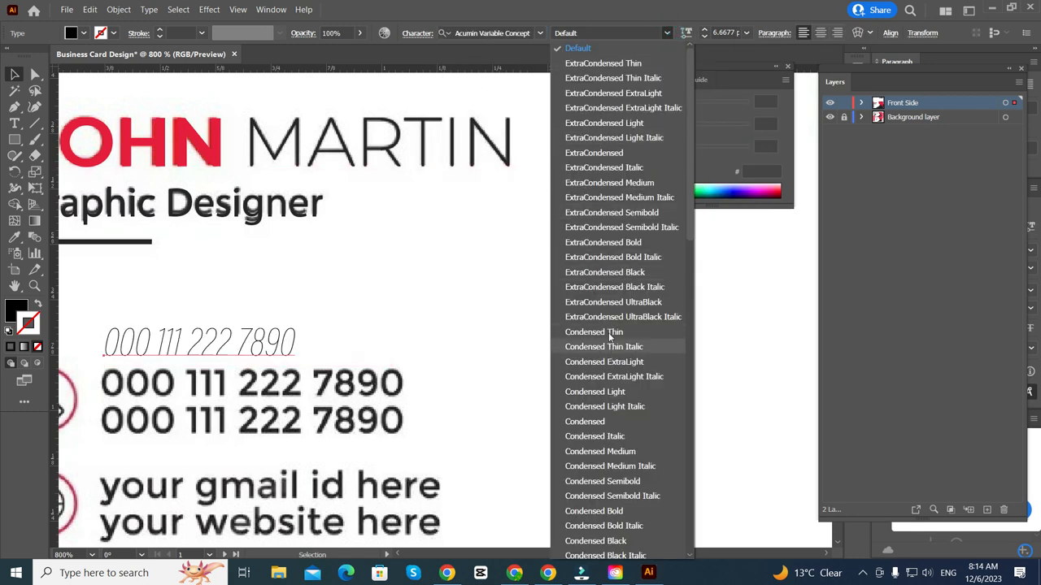
left_click(619, 187)
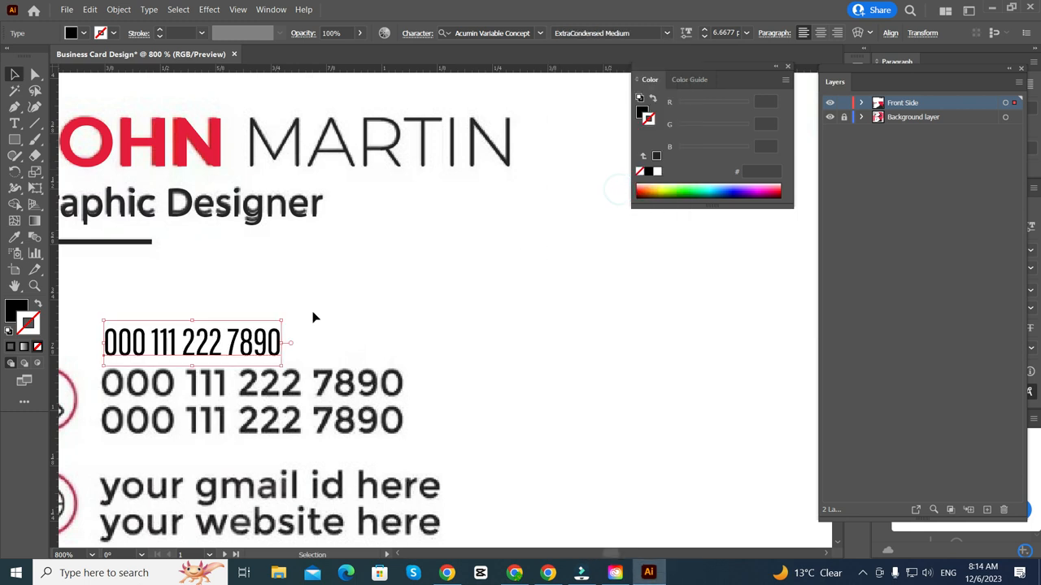
left_click_drag(286, 343, 349, 344)
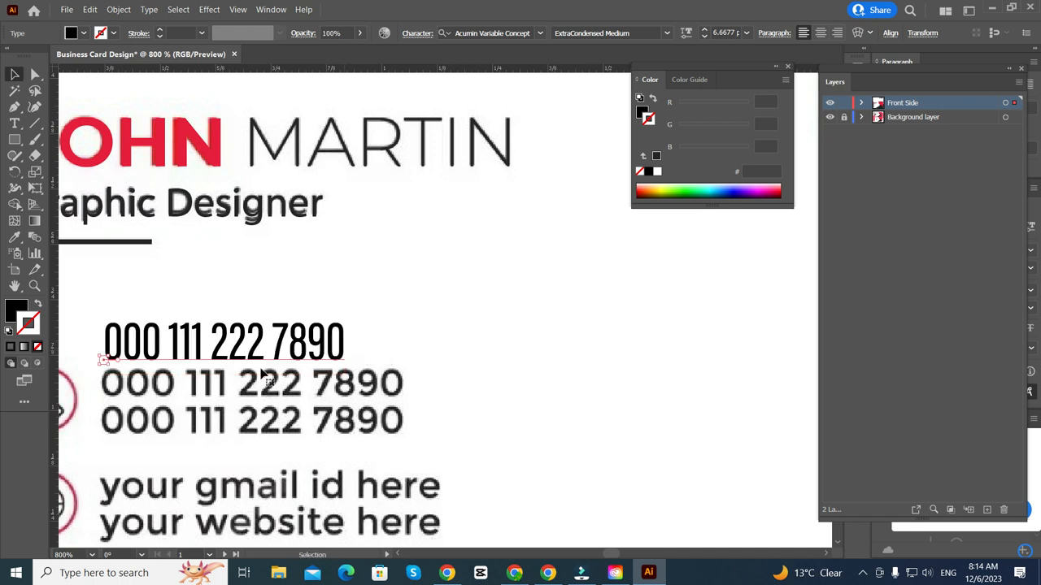
scroll(241, 305, "down", 2)
left_click_drag(242, 304, 241, 343)
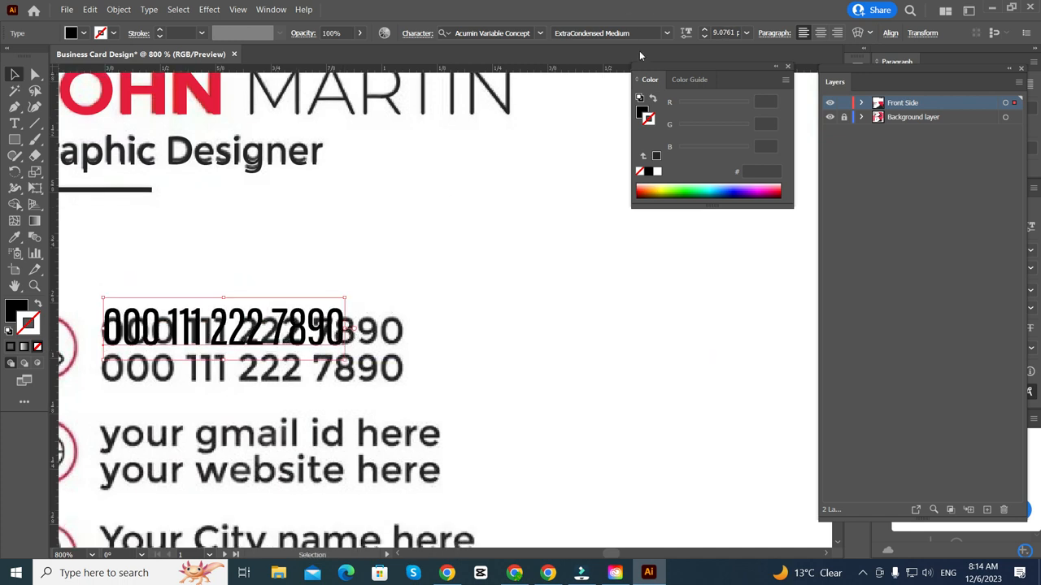
- Change the phone number's font to Segoe UI Emoji Regular, about 9.08 pt
left_click(540, 33)
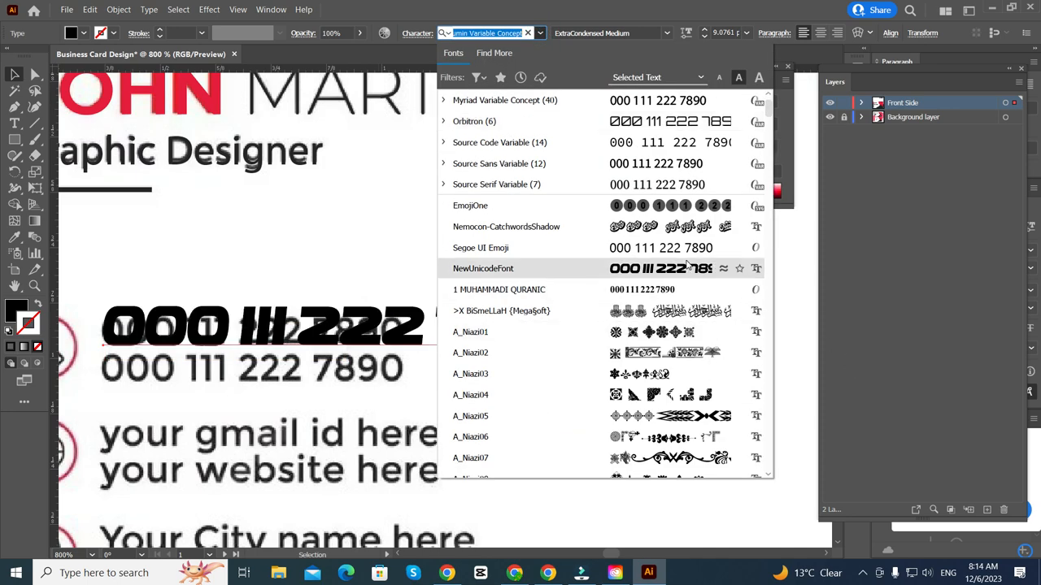
left_click(694, 255)
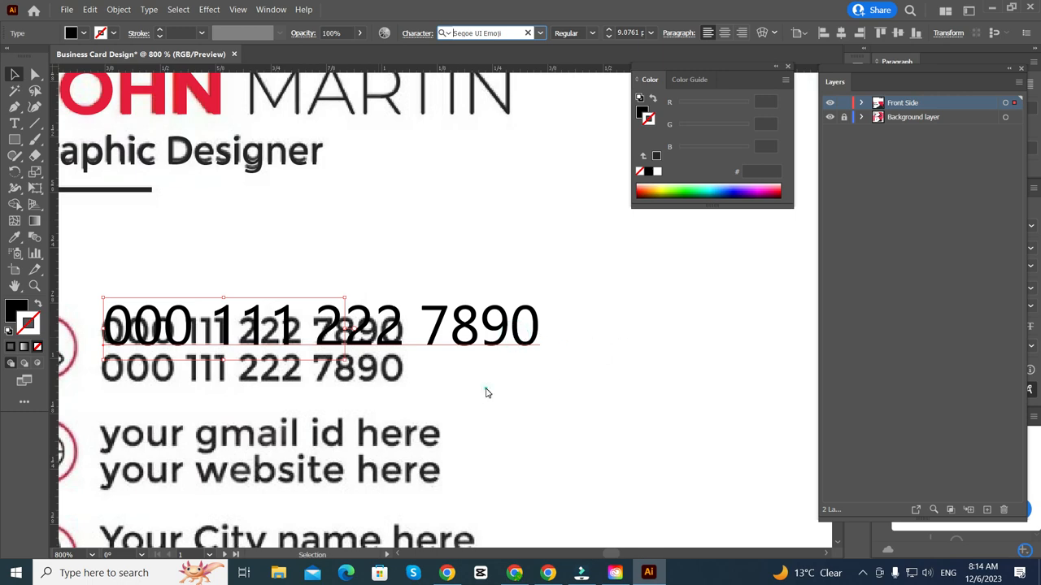
key("alt+shift+F11")
key("ctrl+minus")
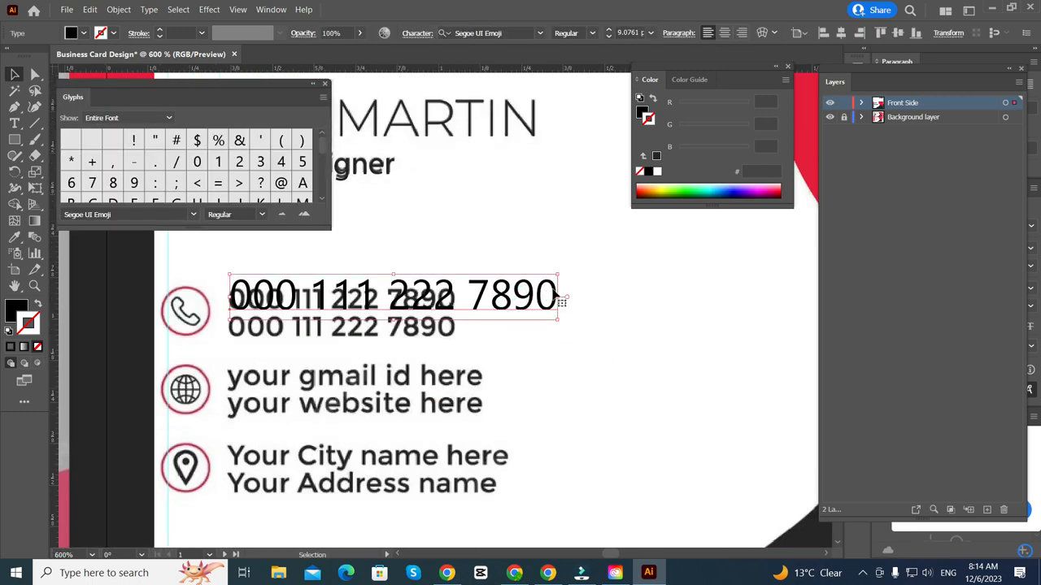
- Narrow the phone text to about 6.26 pt, place it on the first reference line, and copy it onto the second
left_click_drag(558, 297, 457, 301)
scroll(276, 319, "up", 4)
left_click_drag(322, 254, 316, 267)
scroll(317, 268, "down", 3)
scroll(367, 297, "up", 1)
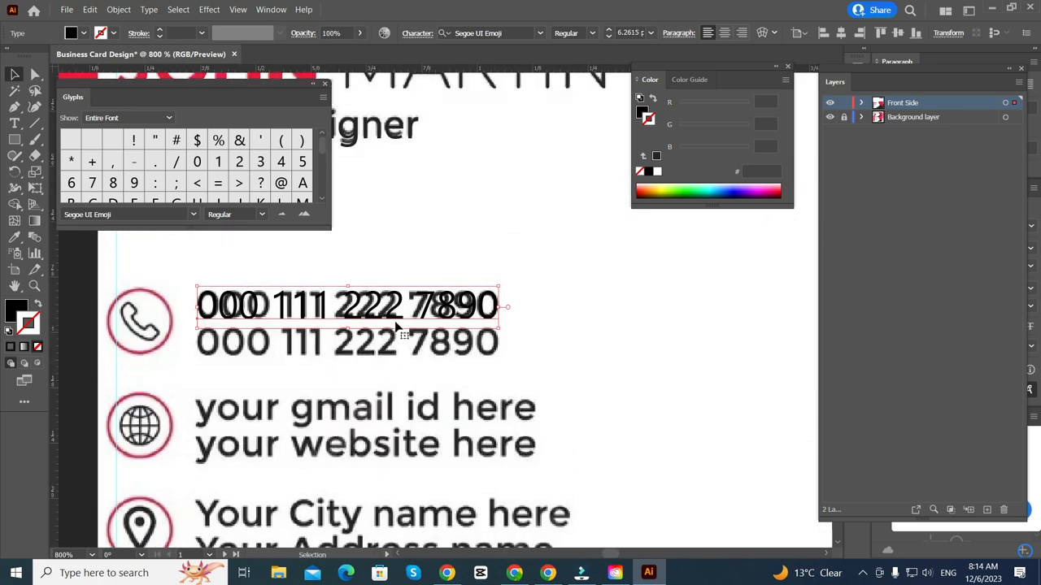
left_click_drag(398, 327, 401, 346)
scroll(376, 286, "down", 1)
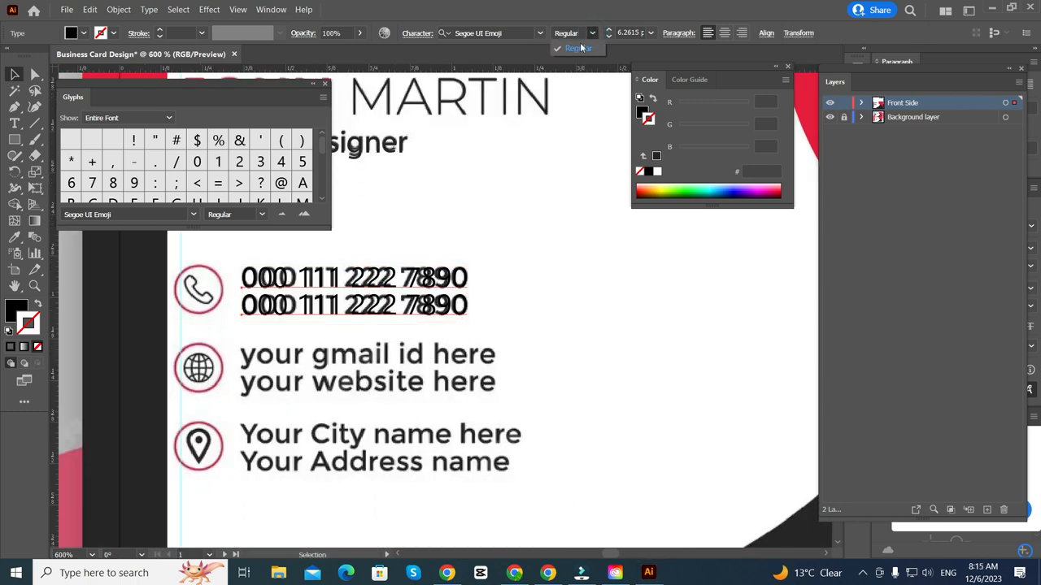
- Scroll through the font family list to preview candidate fonts on both phone number lines
left_click(542, 36)
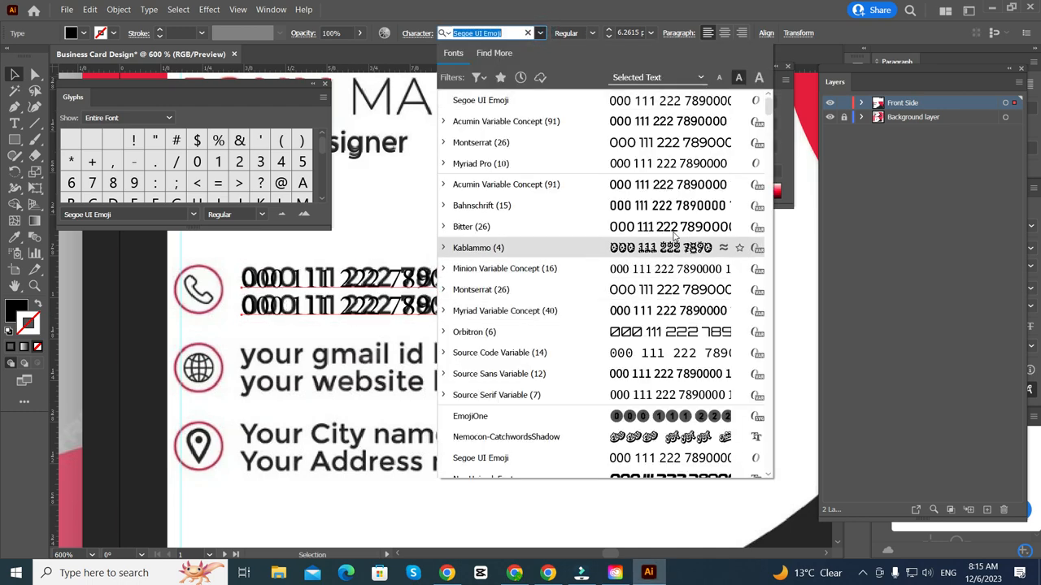
scroll(683, 349, "down", 1)
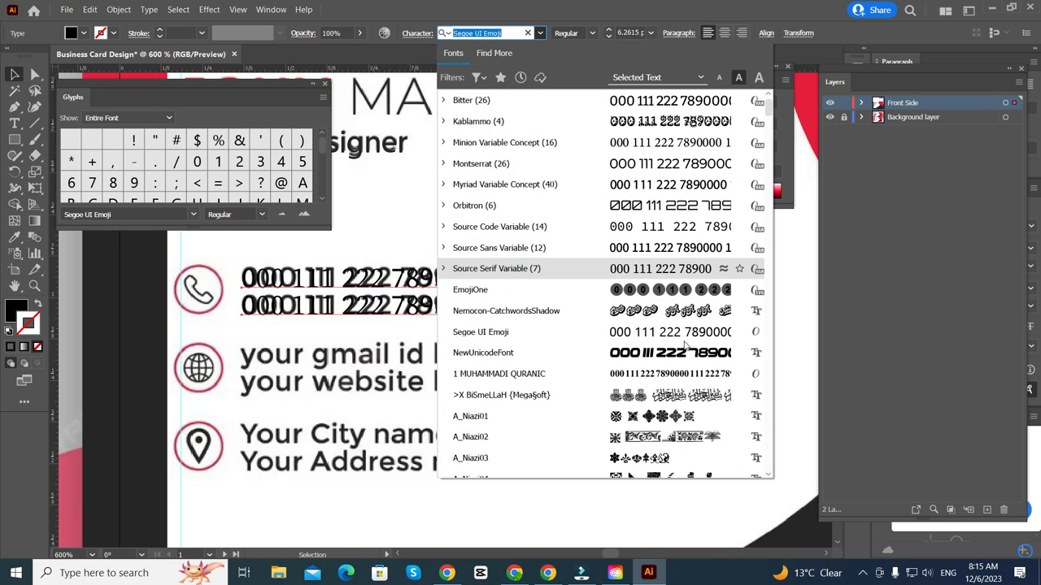
scroll(690, 356, "down", 2)
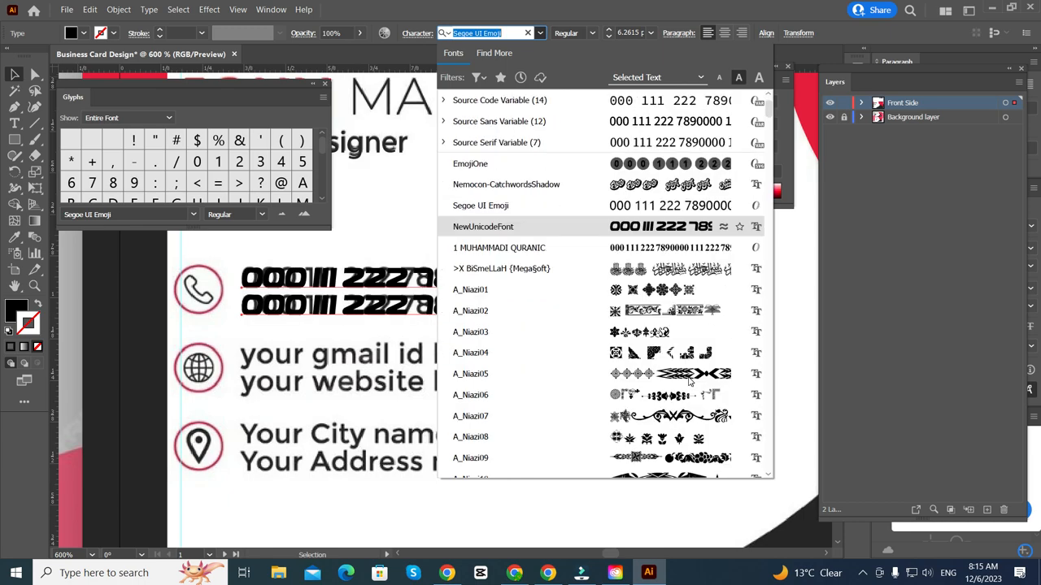
scroll(687, 369, "down", 5)
scroll(682, 378, "down", 4)
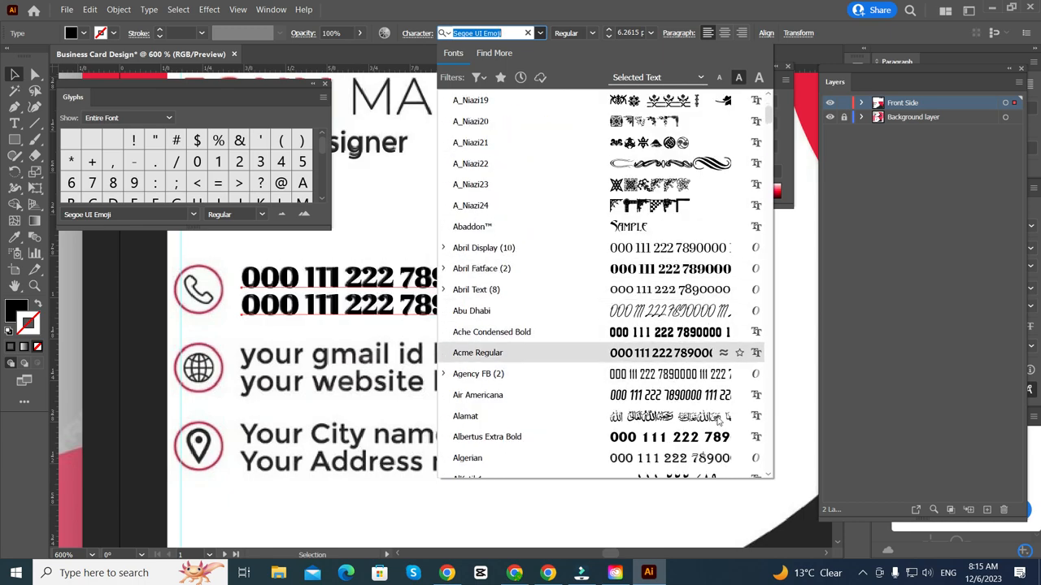
scroll(720, 427, "down", 3)
scroll(724, 431, "down", 2)
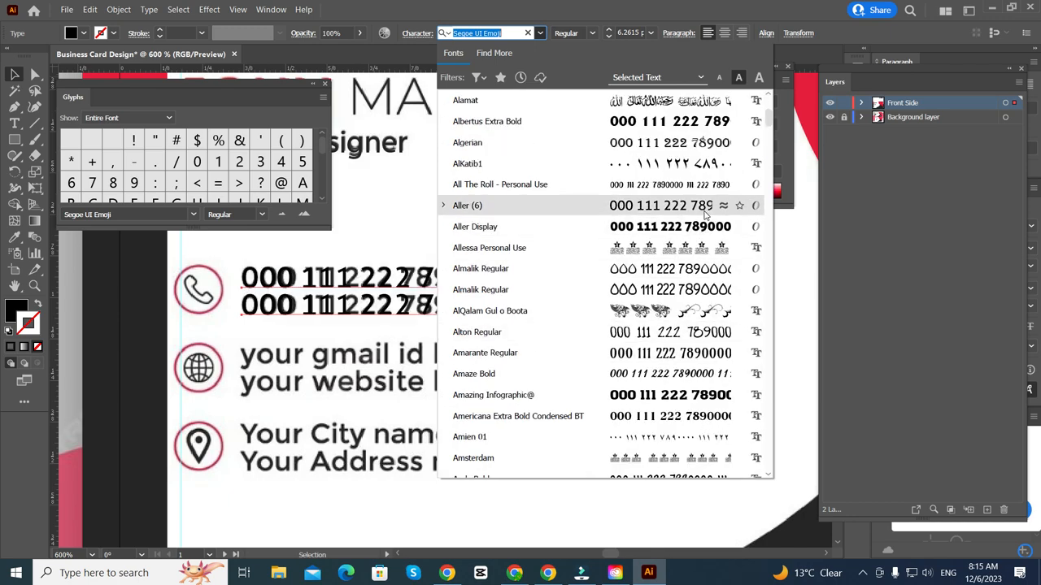
scroll(687, 221, "down", 3)
scroll(689, 308, "up", 15)
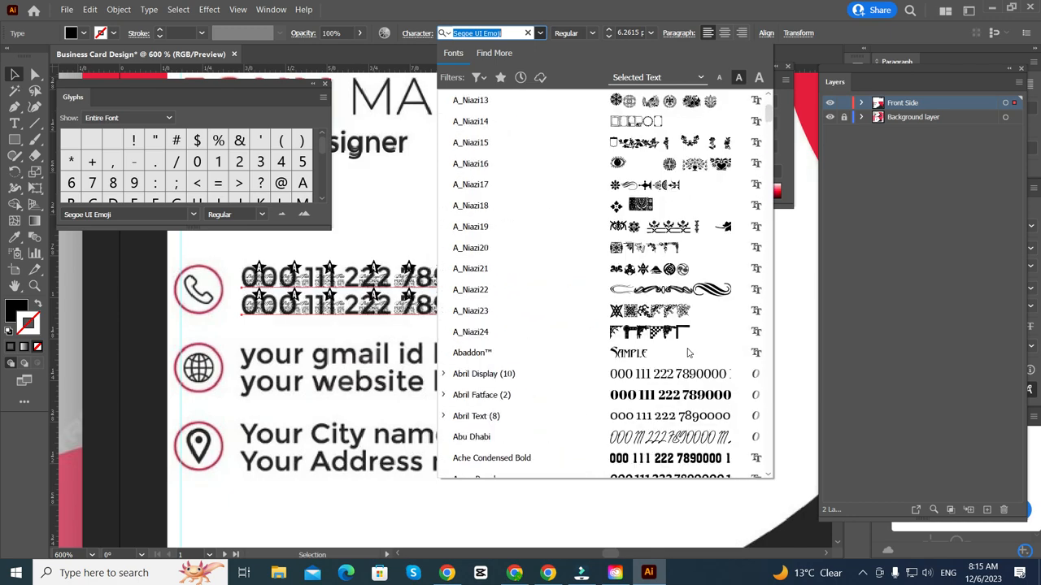
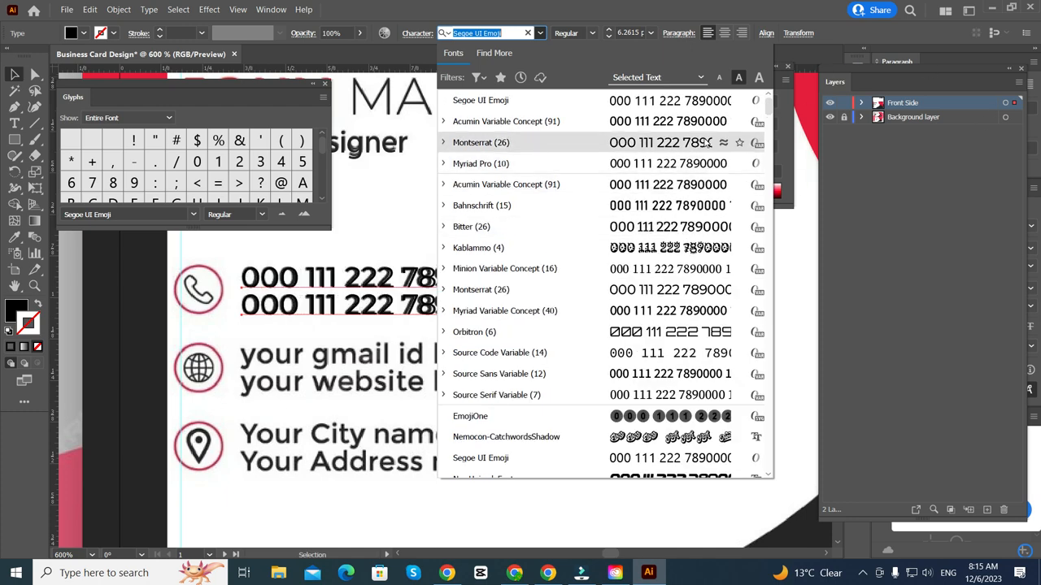
- Set both phone-number lines in Montserrat with the Medium weight
left_click(707, 143)
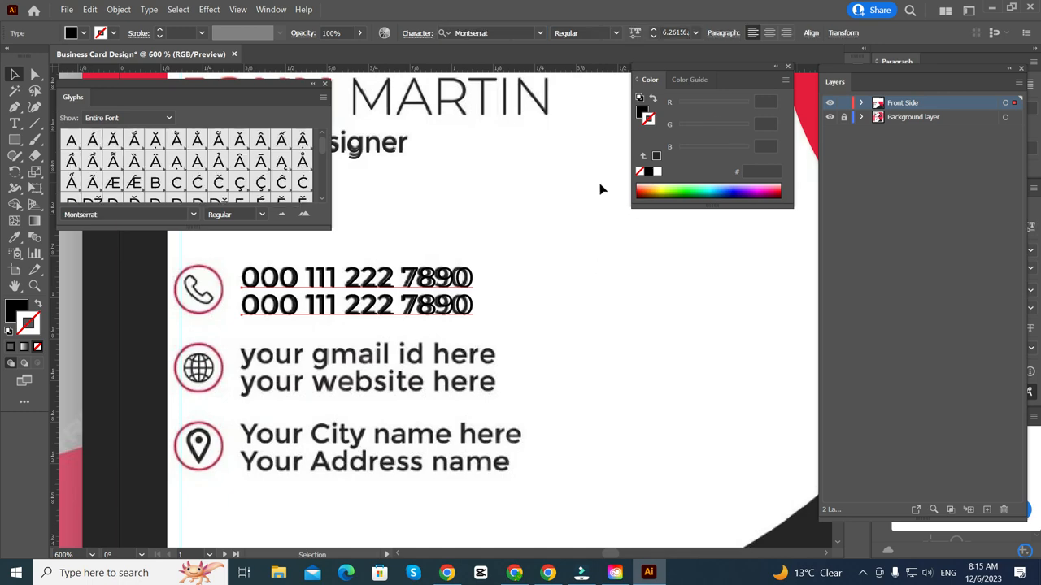
key("ctrl+equal")
key("ctrl+equal")
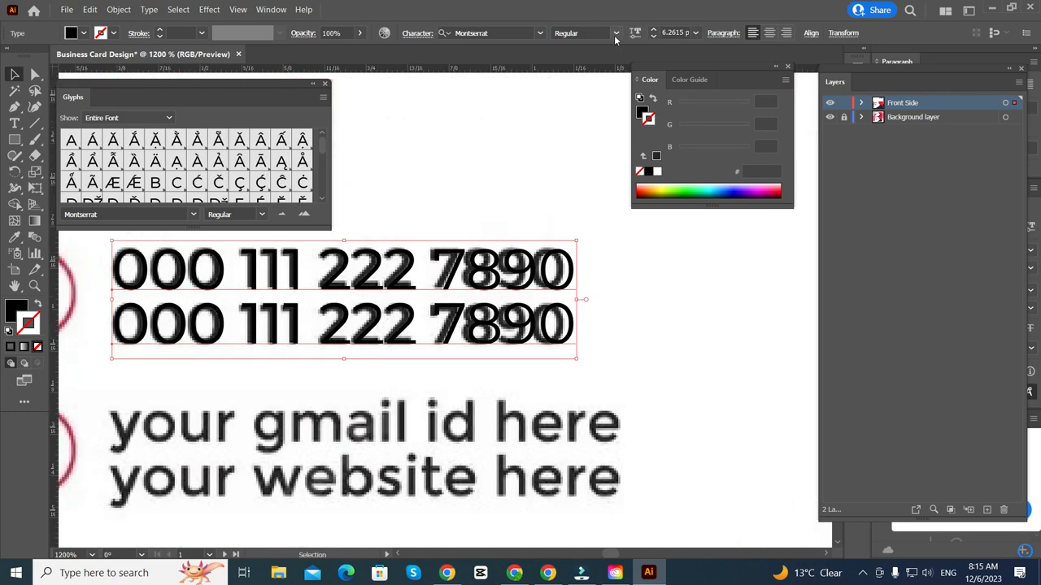
left_click(615, 34)
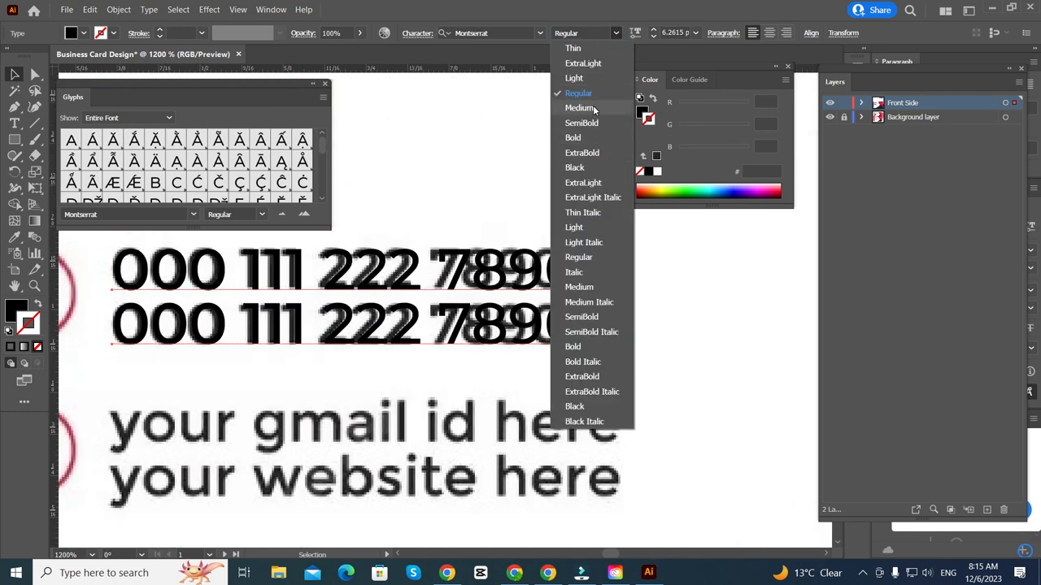
left_click(594, 110)
scroll(592, 313, "up", 1)
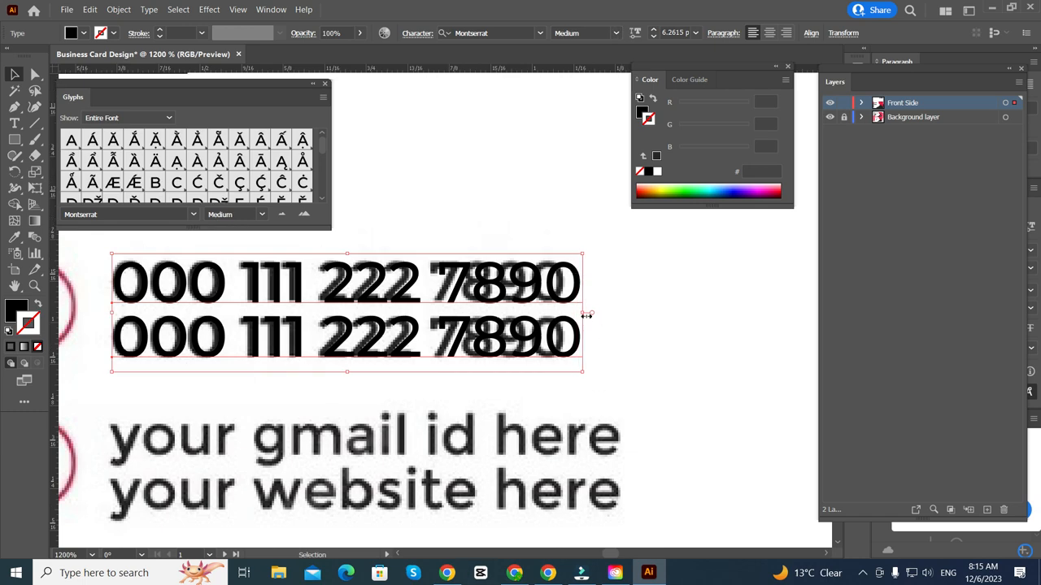
- Shrink the phone text slightly to about 6.05 pt
left_click_drag(587, 315, 569, 314)
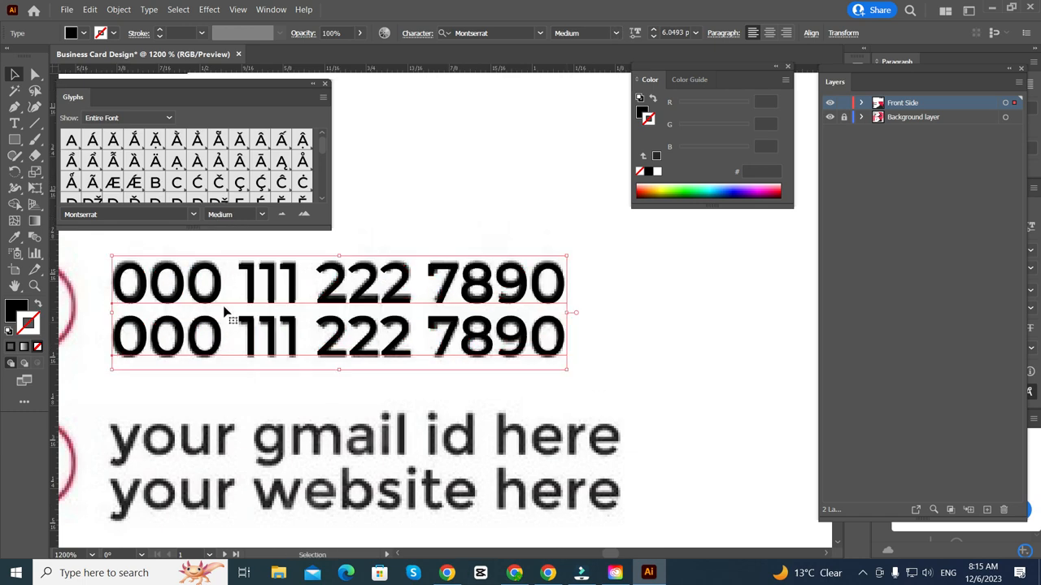
scroll(285, 325, "down", 1, "alt")
scroll(378, 218, "down", 1)
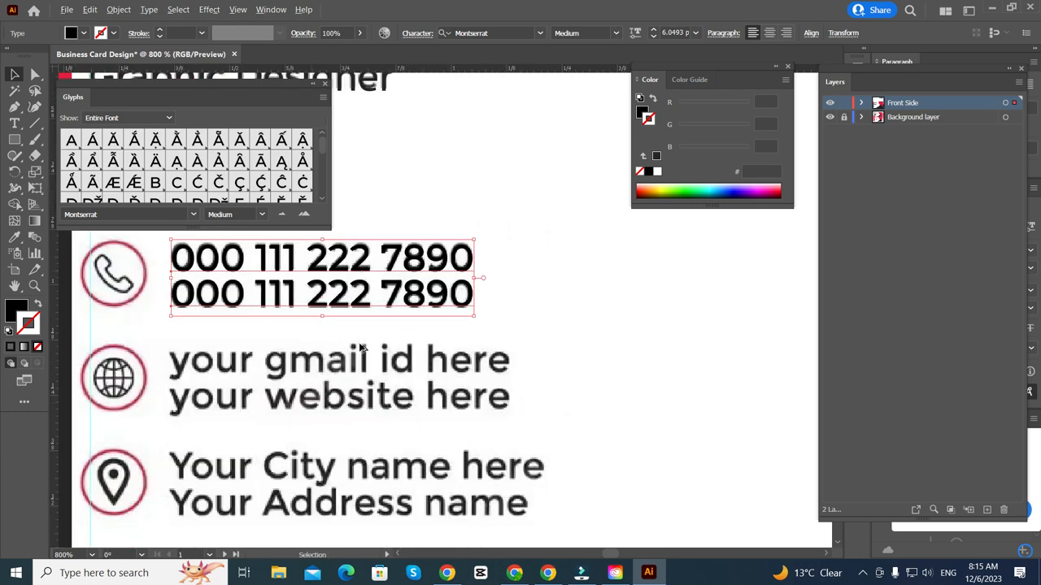
- Place a copy of the two-line phone text over the email/website lines
left_click_drag(358, 281, 353, 385)
scroll(339, 446, "up", 1)
scroll(305, 400, "left", 2)
scroll(315, 414, "up", 2)
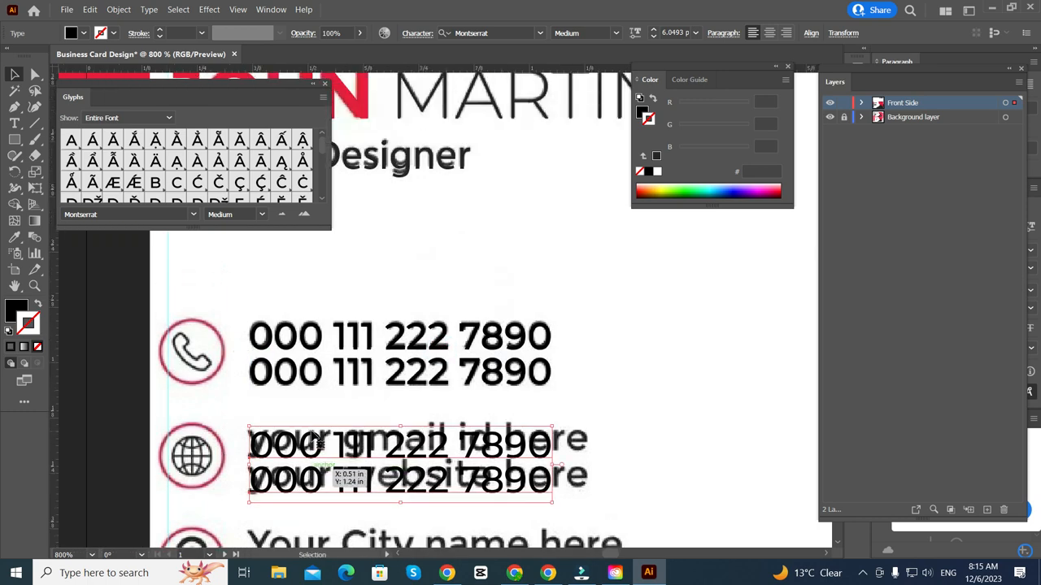
scroll(305, 431, "down", 1)
scroll(212, 421, "up", 1, "alt")
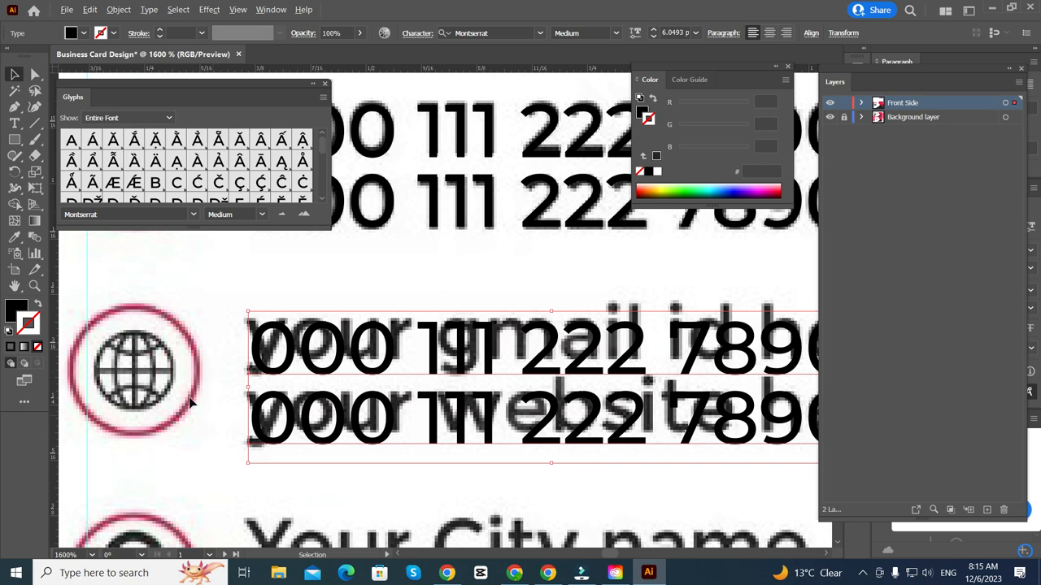
scroll(190, 401, "down", 5, "alt")
scroll(219, 399, "up", 6, "alt")
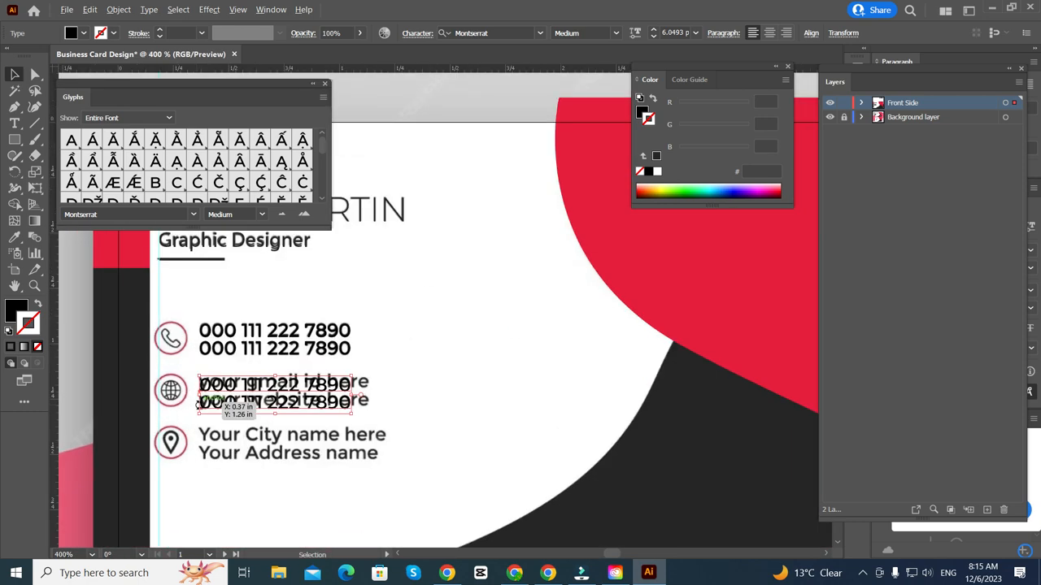
scroll(218, 389, "down", 3, "alt")
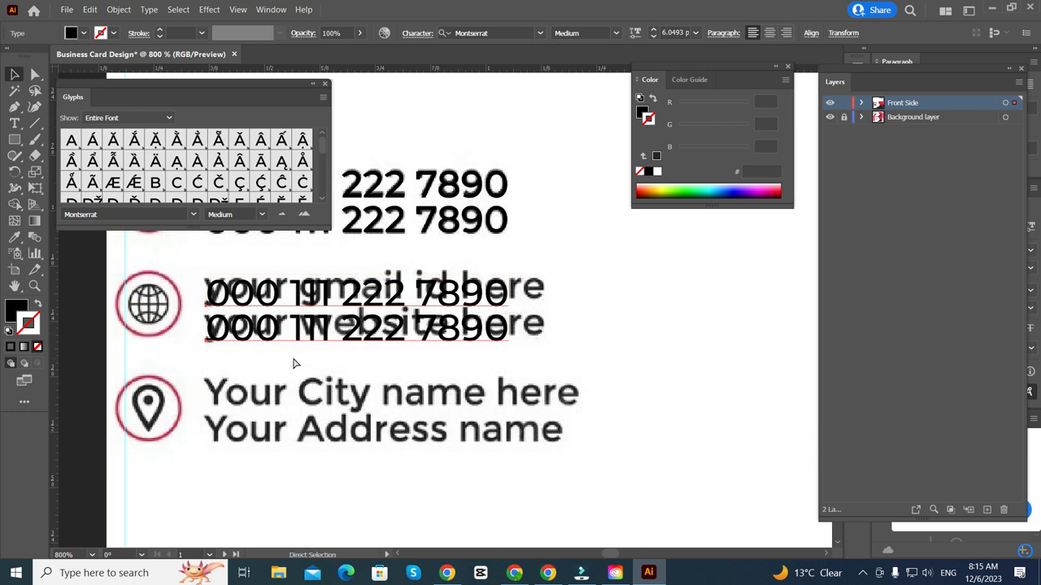
- Repeat the duplicate one row lower, over the city/address lines
key("ctrl+d")
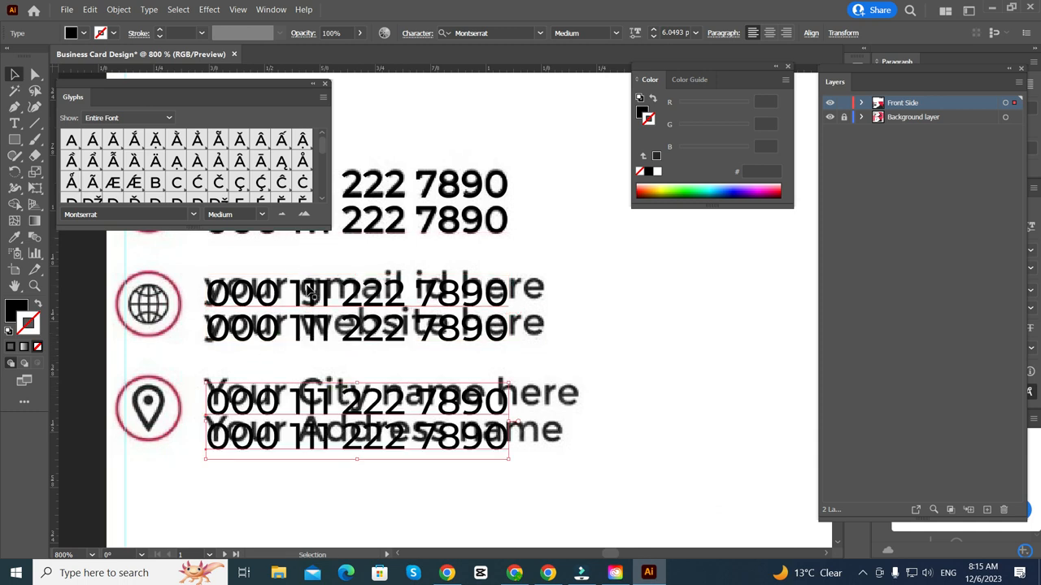
scroll(370, 330, "down", 2, "alt")
scroll(350, 431, "up", 1)
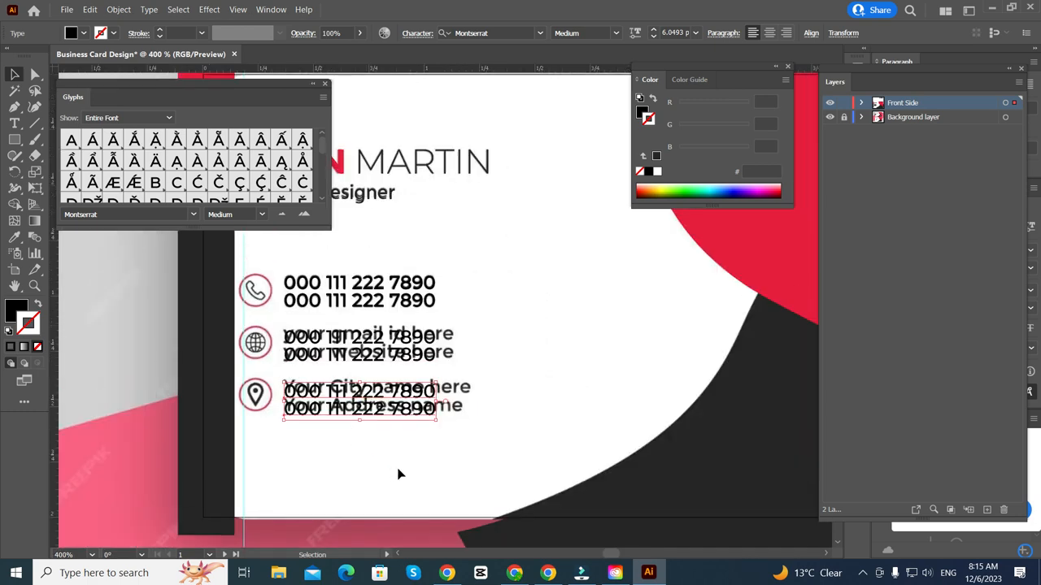
scroll(304, 358, "up", 3, "alt")
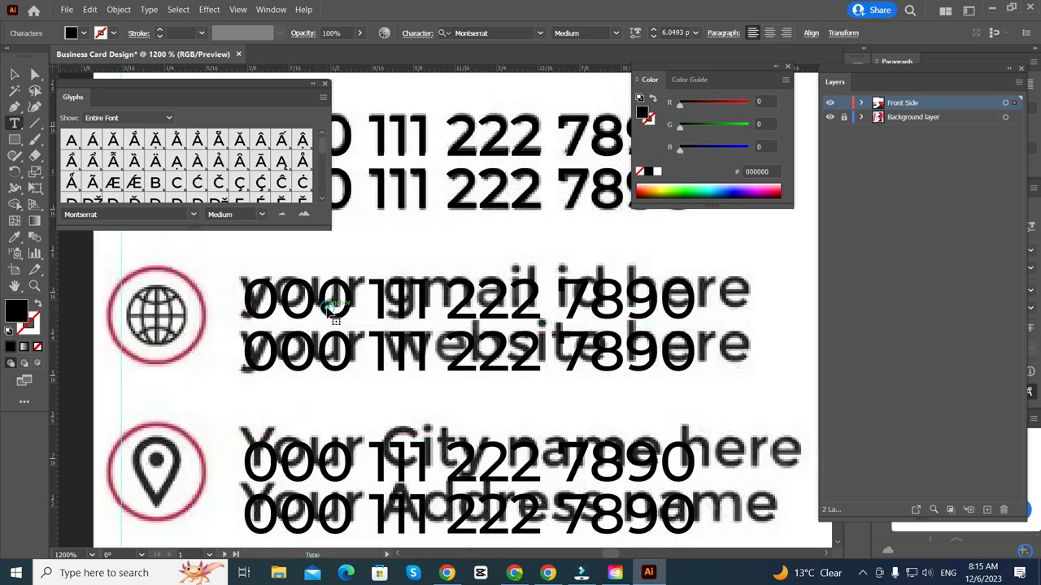
- Replace both lines beside the globe icon with a sample e-mail address
triple_click(328, 307)
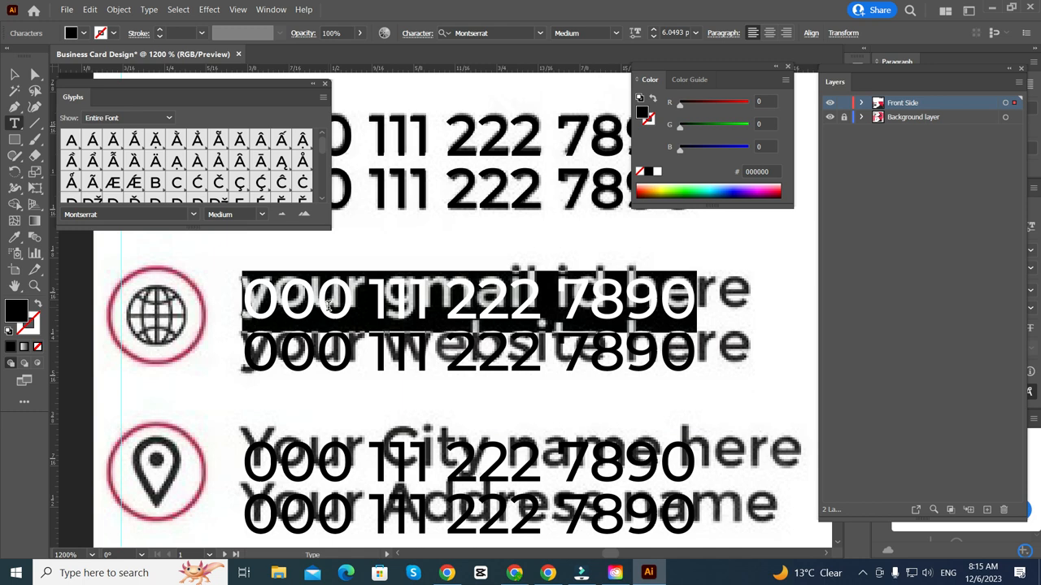
type("Sample")
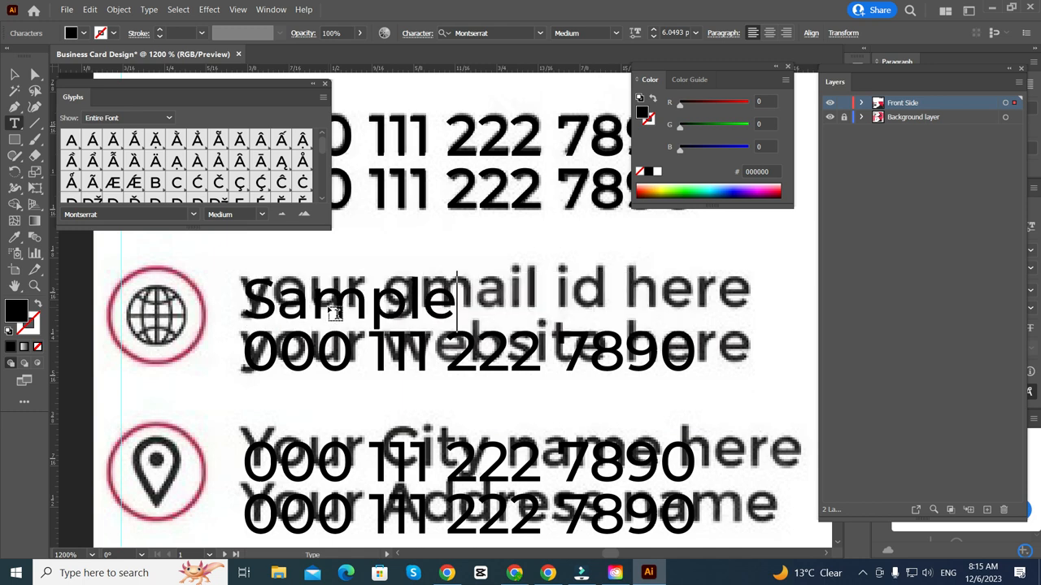
type("@gamil.co")
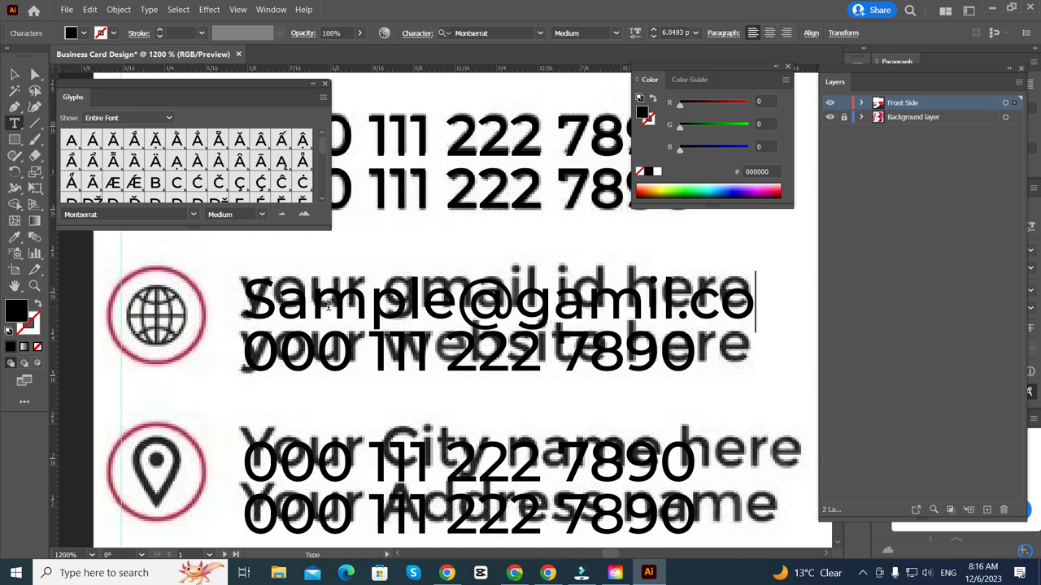
type("m")
triple_click(427, 353)
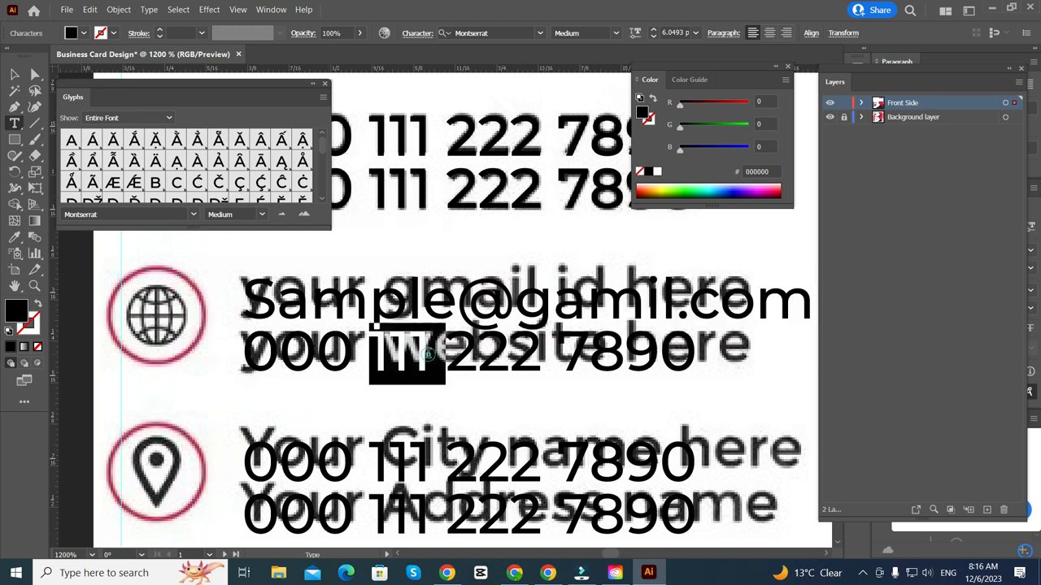
type("Sample")
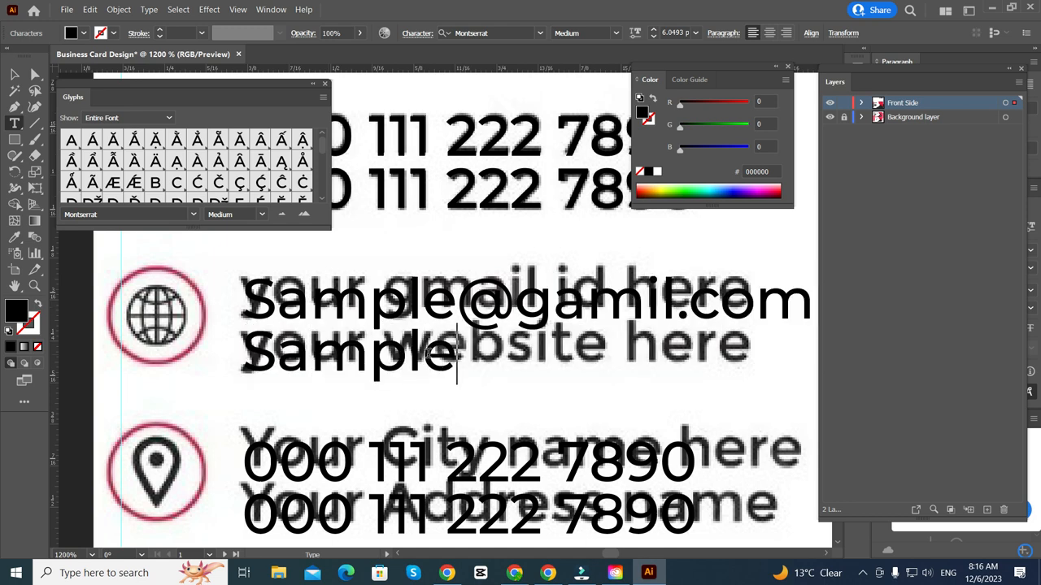
type("@gmail.com")
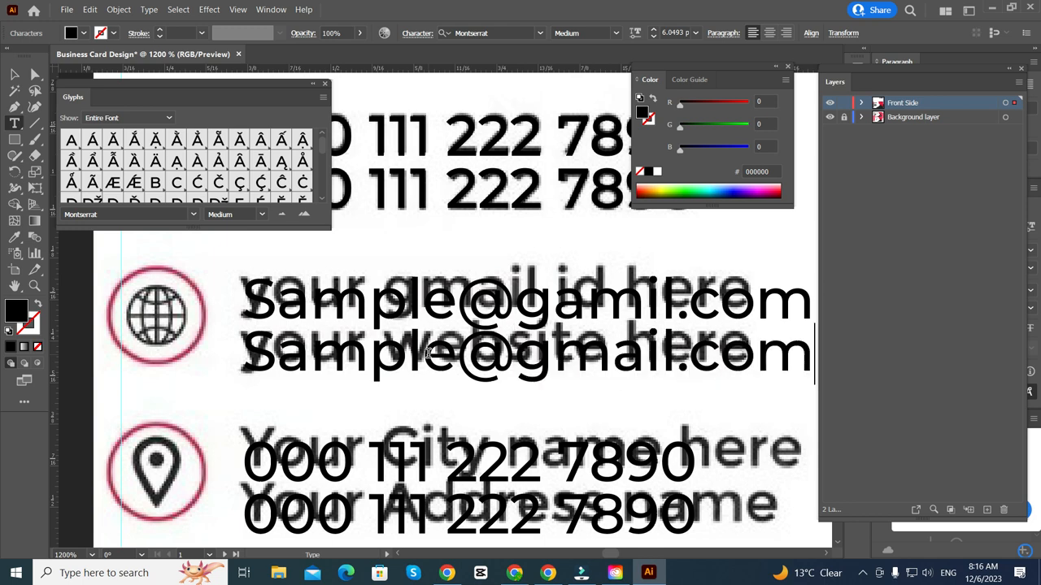
- Change both lines beside the location pin to read 'location of your city'
scroll(401, 368, "down", 2)
left_click_drag(421, 430, 383, 418)
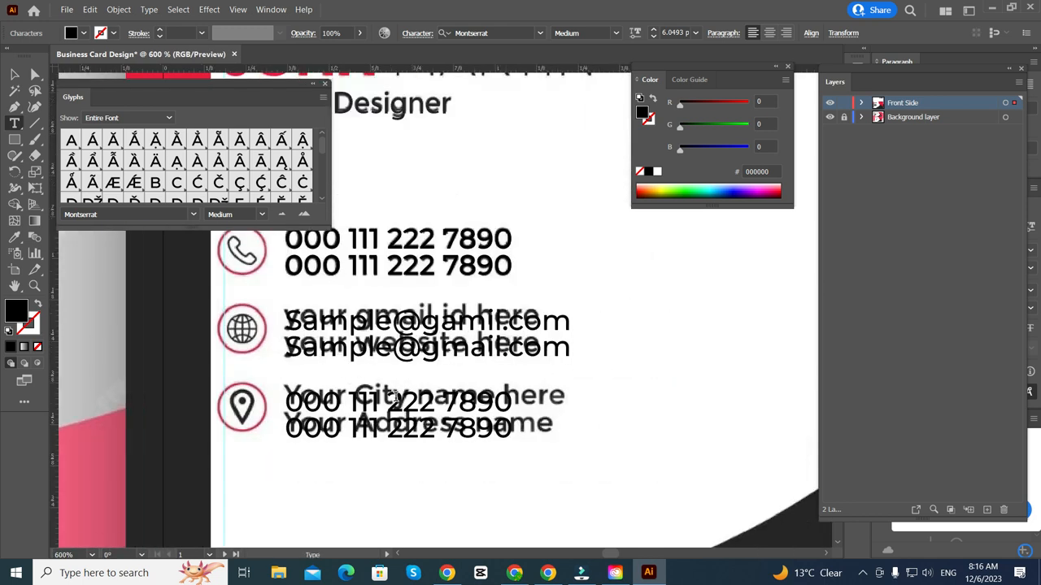
triple_click(394, 399)
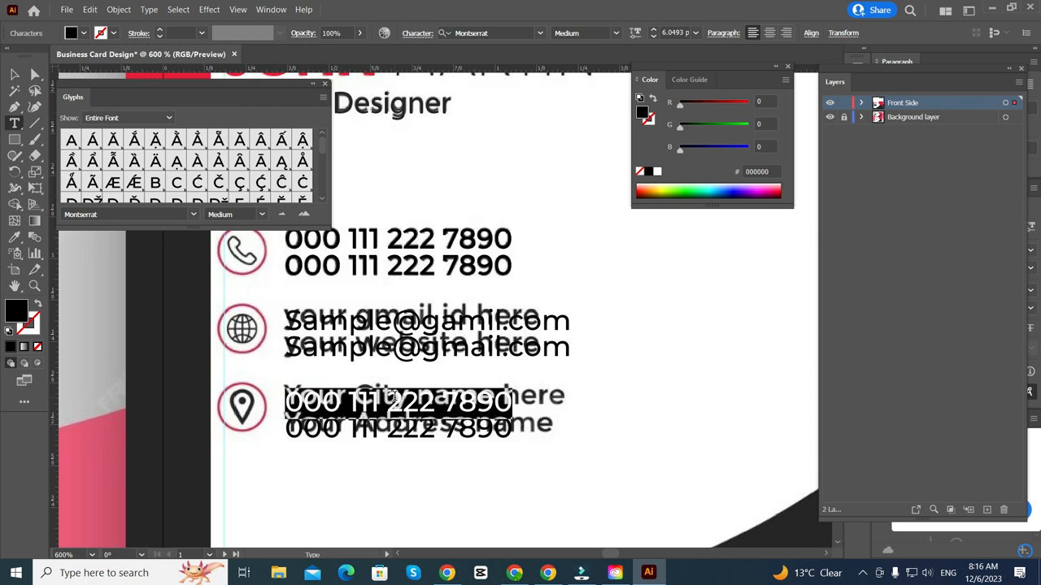
key("BackSpace")
type("location of your city")
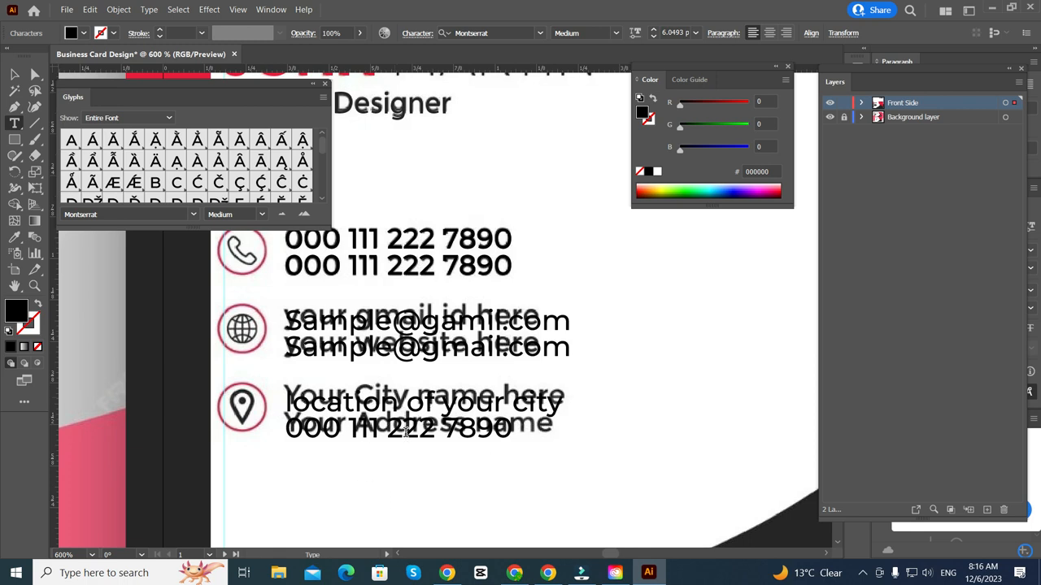
triple_click(407, 432)
type("loca")
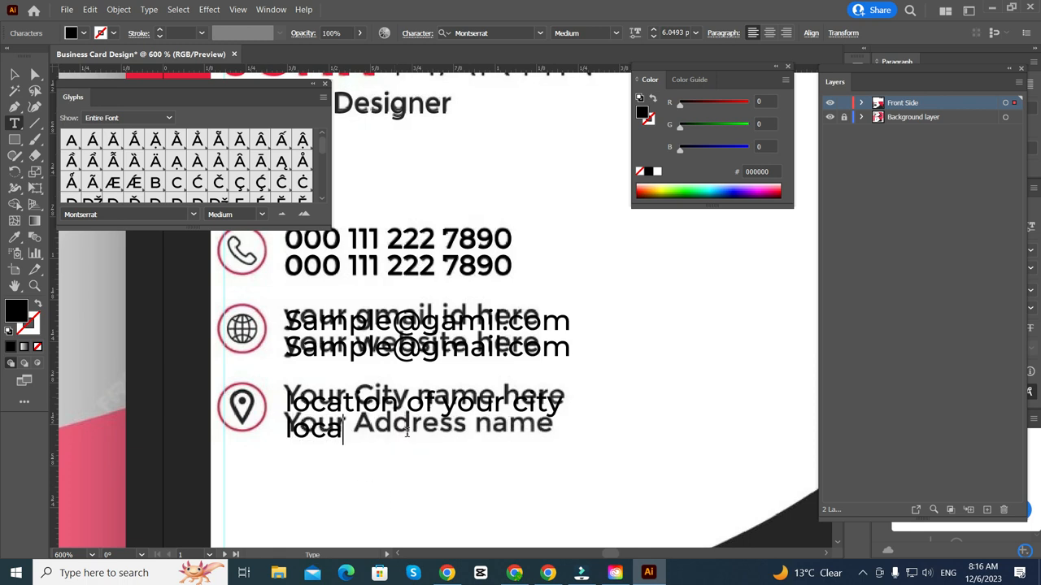
type("tion of your")
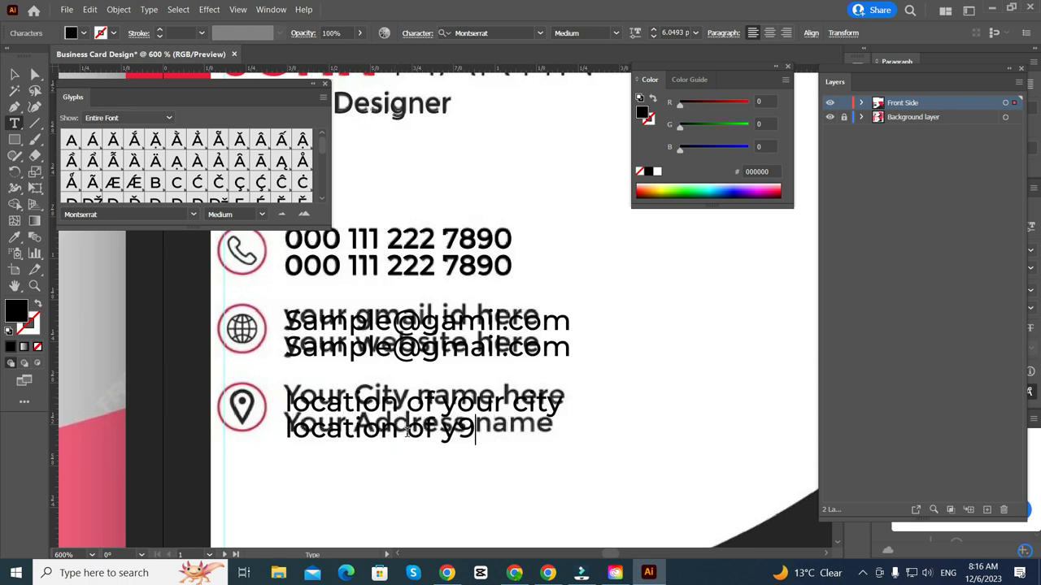
key("BackSpace")
type("our city")
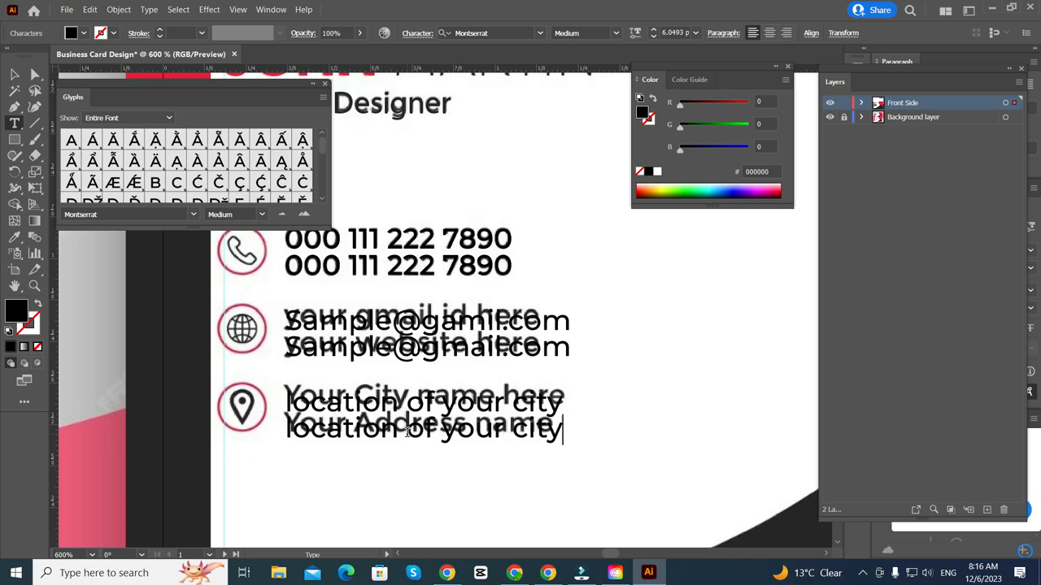
scroll(462, 408, "down", 5)
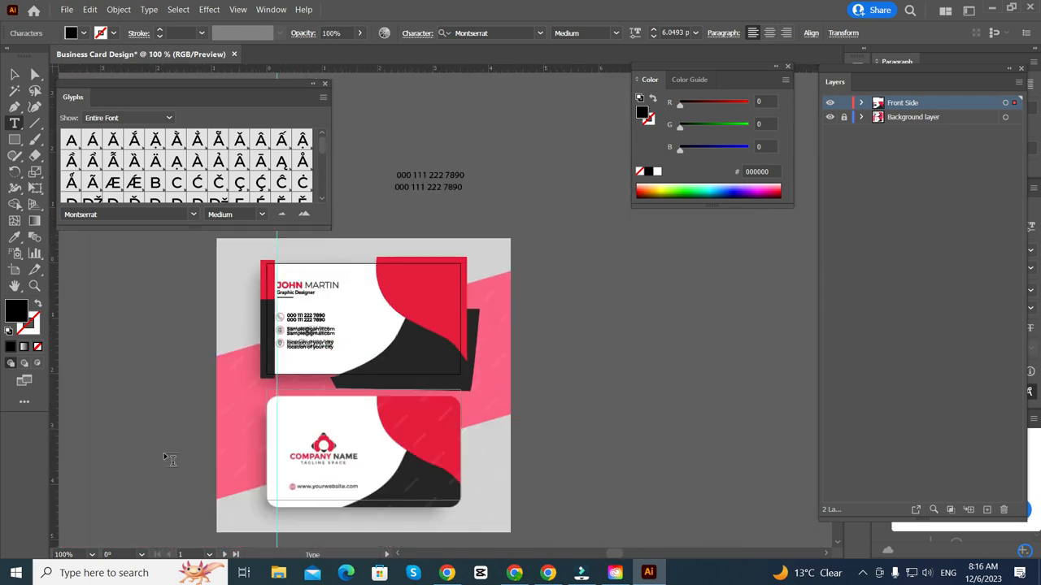
- Leave text editing and hide the Background template layer
scroll(169, 459, "up", 2)
left_click(10, 79)
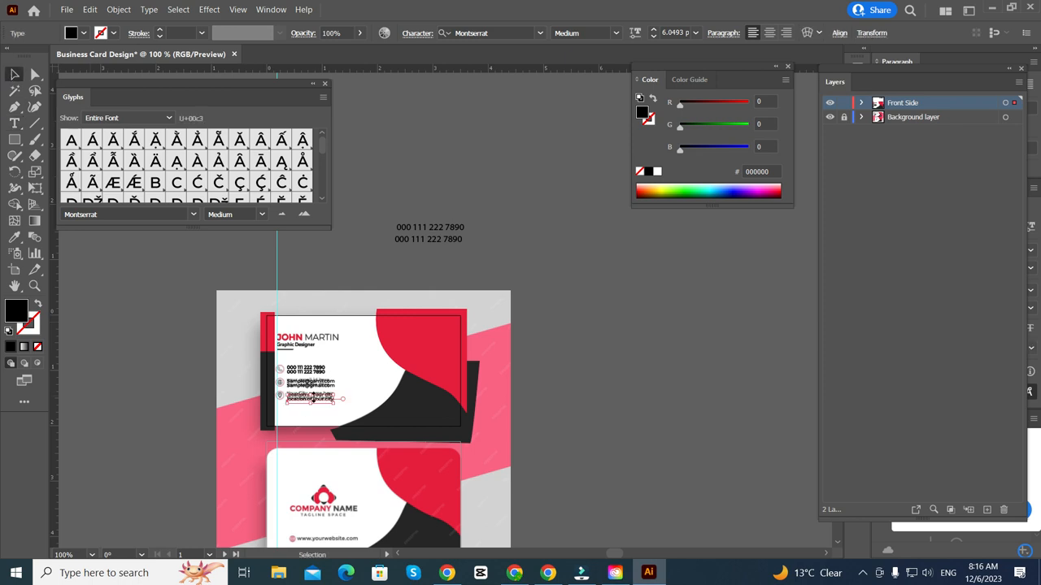
scroll(312, 358, "down", 2)
scroll(729, 367, "left", 4)
scroll(345, 427, "right", 2)
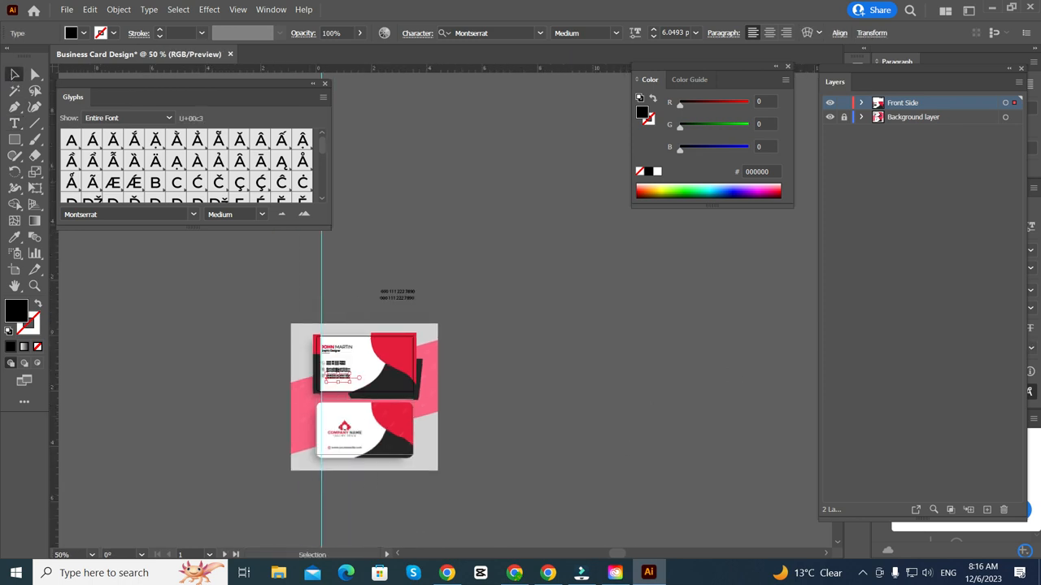
left_click(829, 118)
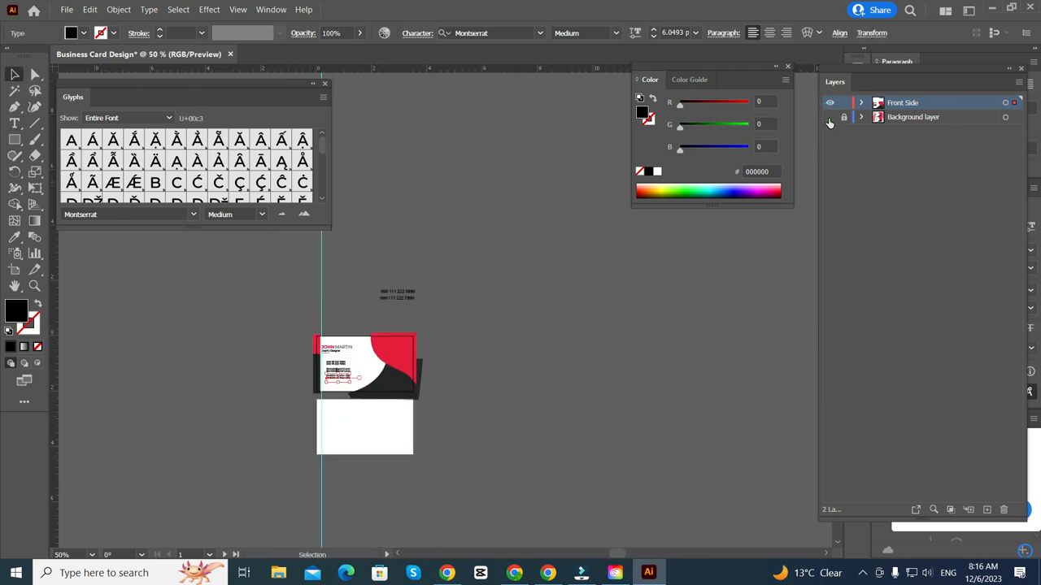
- Clear the text selection and close the Glyphs panel
scroll(353, 411, "up", 4)
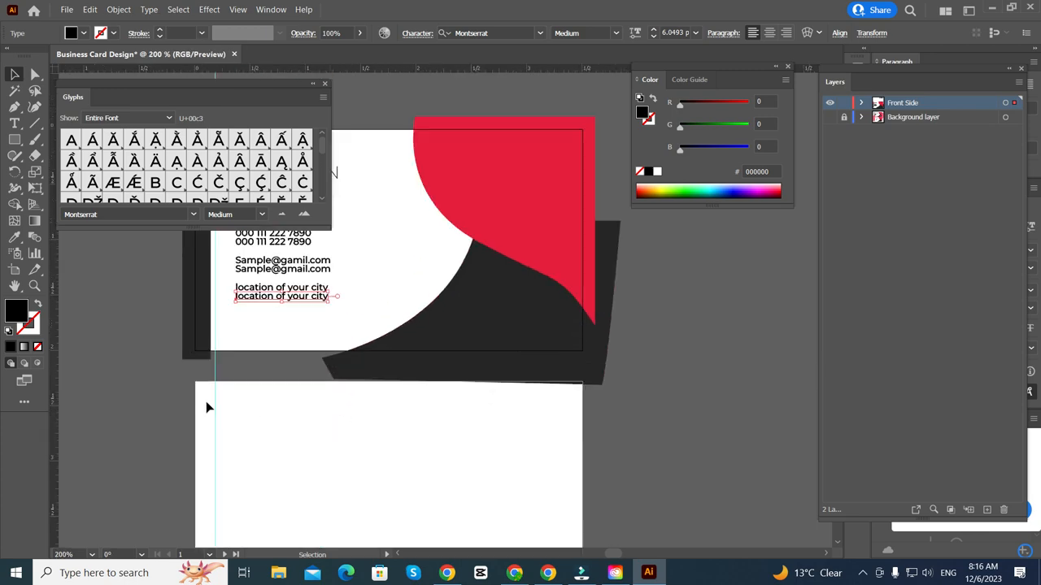
scroll(179, 386, "up", 1)
left_click(145, 363)
left_click(323, 85)
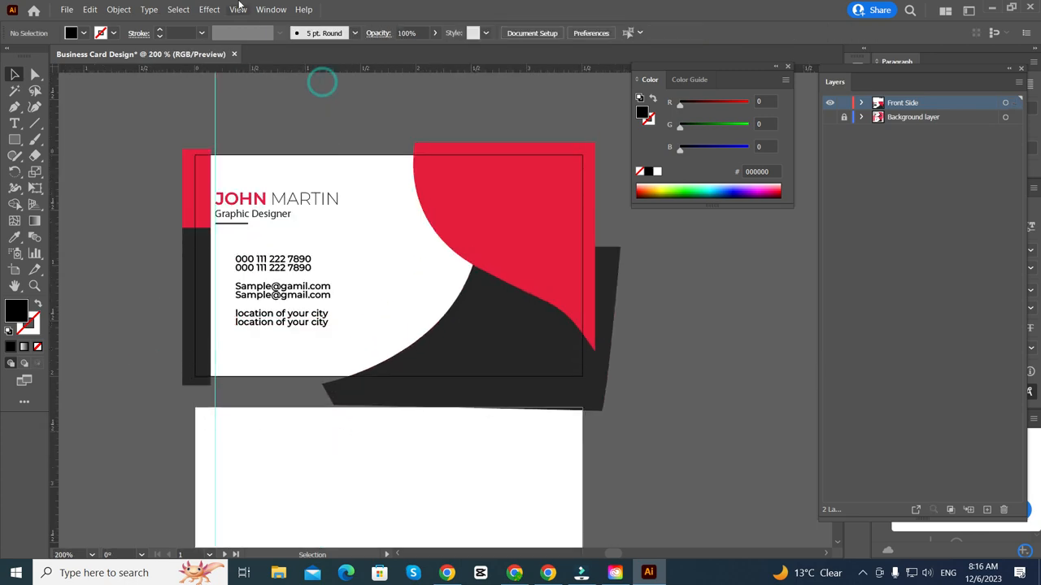
- Turn on View > Trim View and inspect the card cropped to its edges
left_click(237, 9)
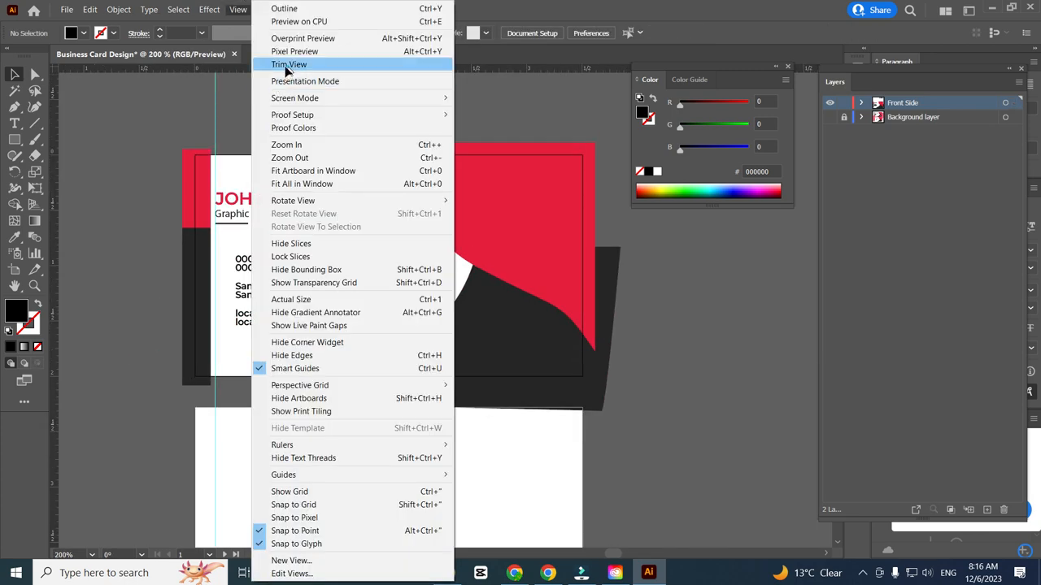
left_click(289, 64)
scroll(152, 254, "up", 2)
scroll(155, 250, "up", 5)
scroll(189, 243, "right", 9)
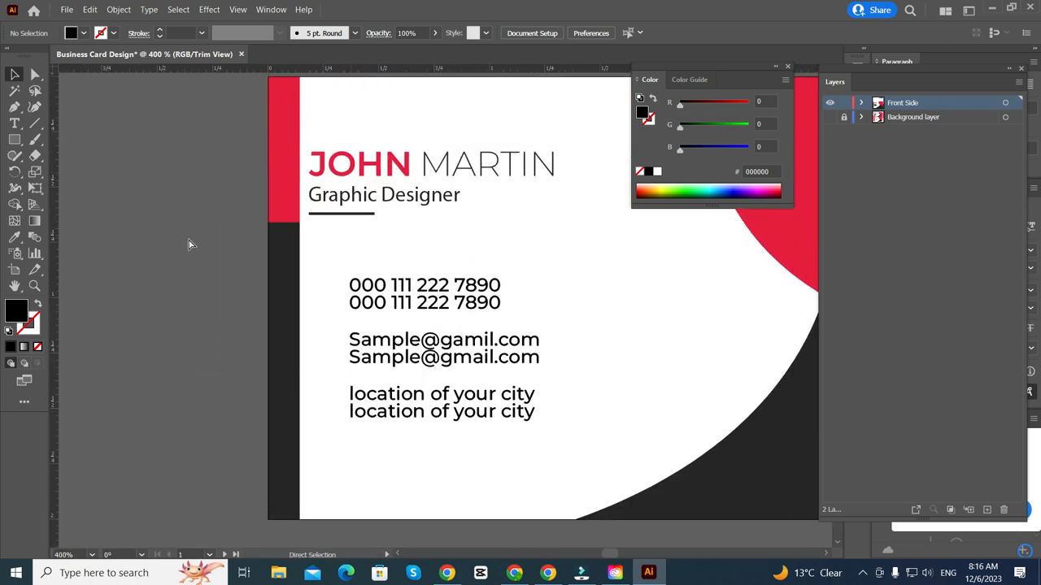
scroll(370, 413, "down", 3)
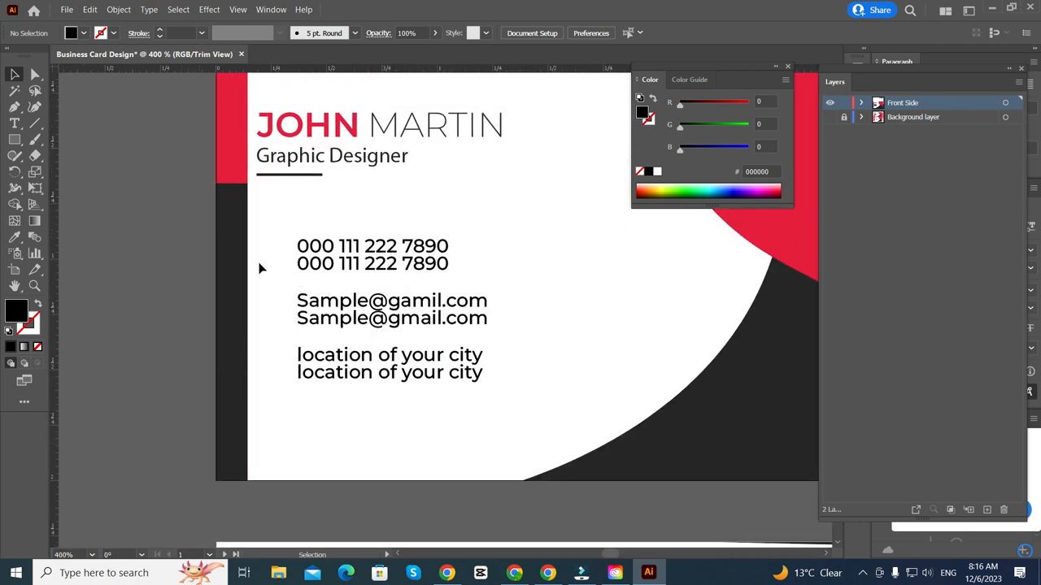
scroll(263, 322, "down", 1)
scroll(274, 325, "right", 3)
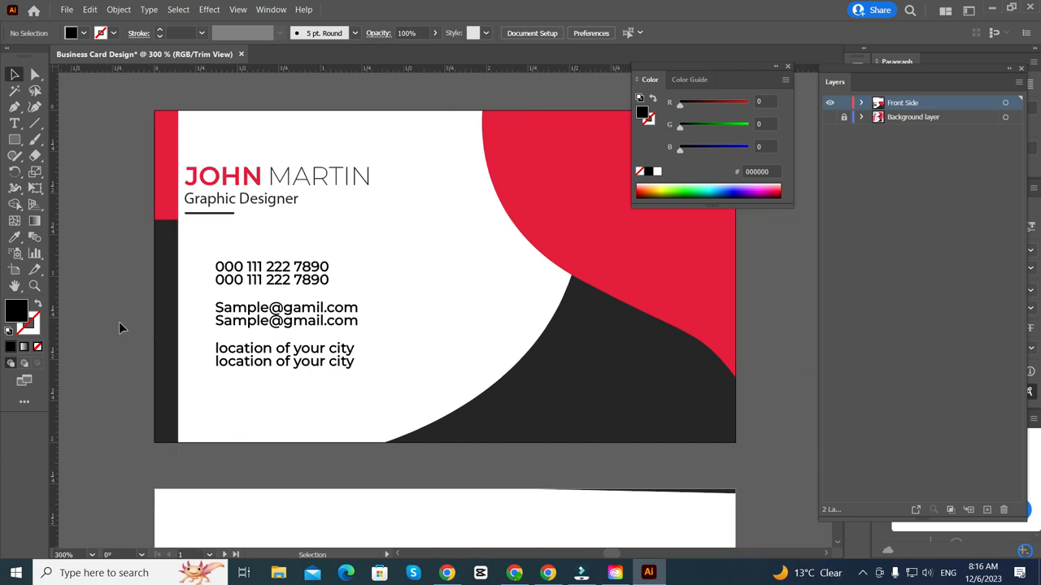
scroll(121, 325, "down", 2)
scroll(109, 260, "left", 2)
scroll(176, 274, "up", 2)
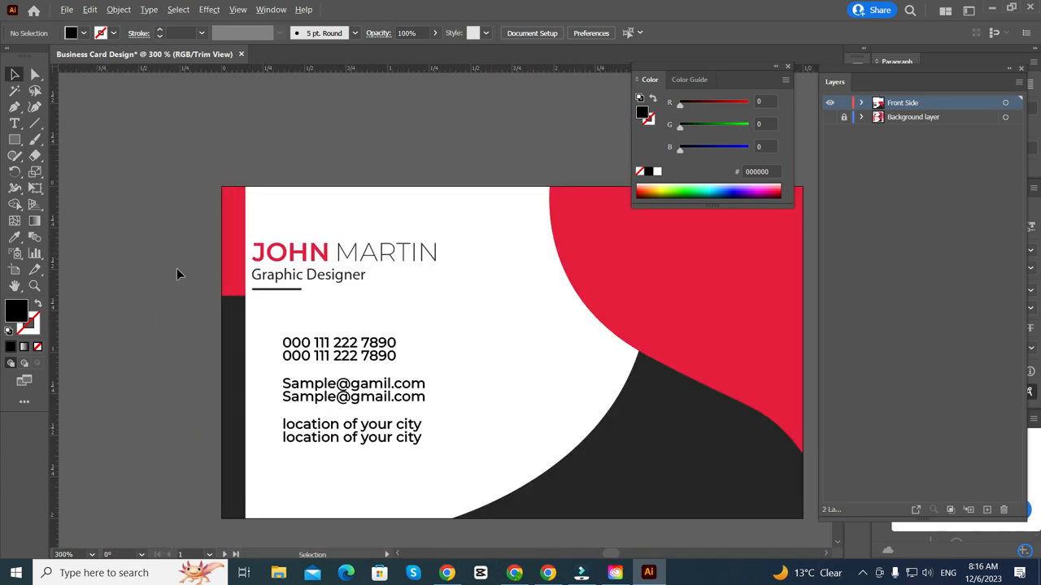
- Nudge the name and job title group one step right
left_click(278, 289)
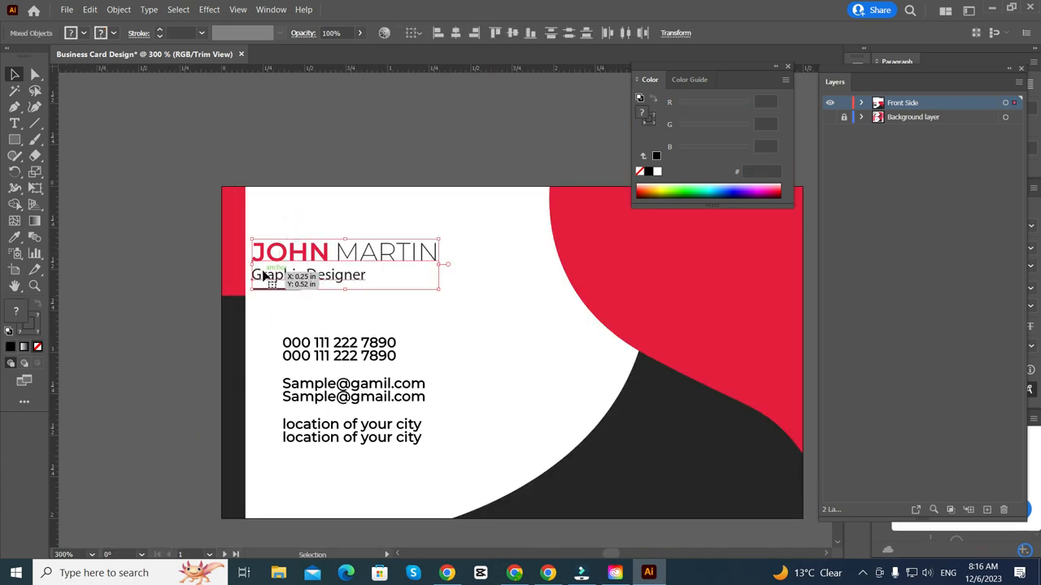
scroll(268, 272, "up", 1)
scroll(259, 293, "up", 3)
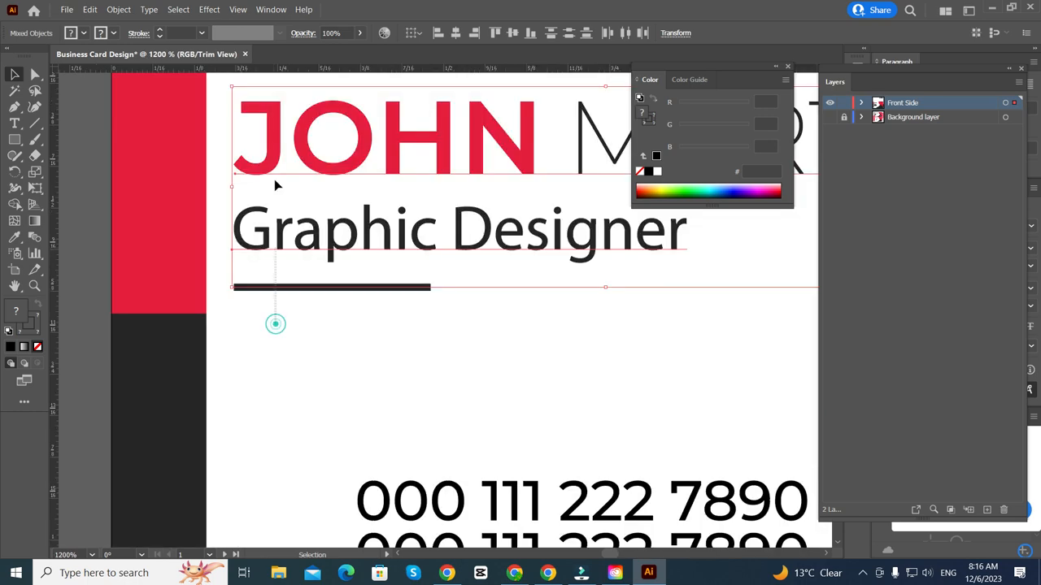
scroll(274, 179, "down", 2)
key("Right")
key("Right")
key("Right")
key("Right")
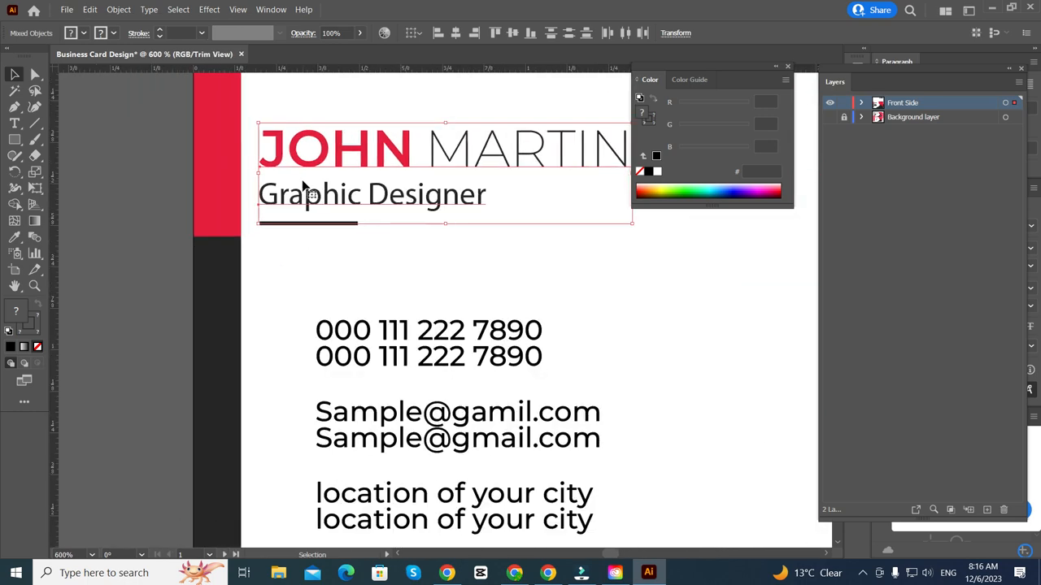
scroll(323, 176, "down", 1)
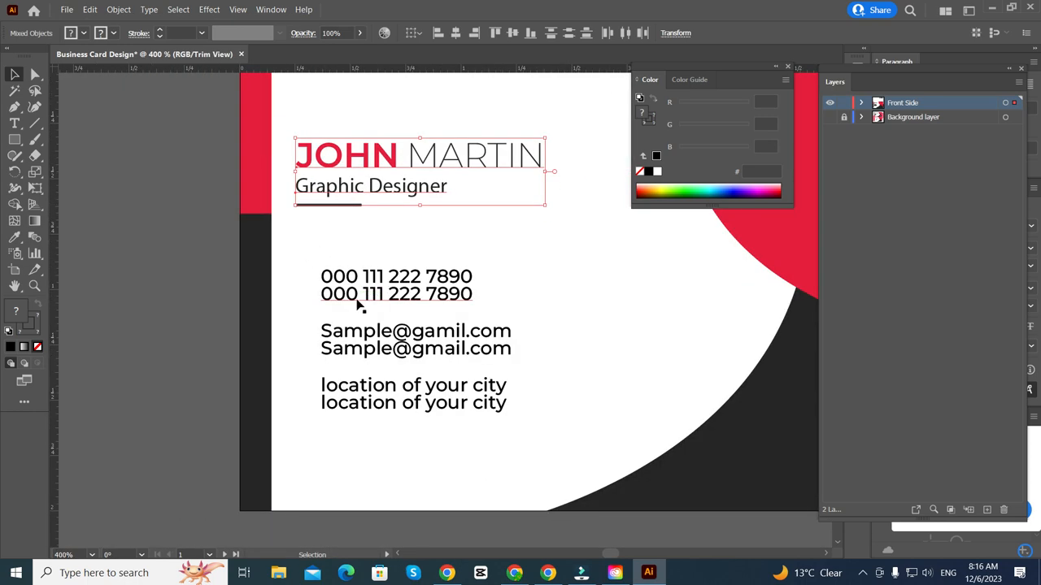
scroll(330, 351, "down", 1)
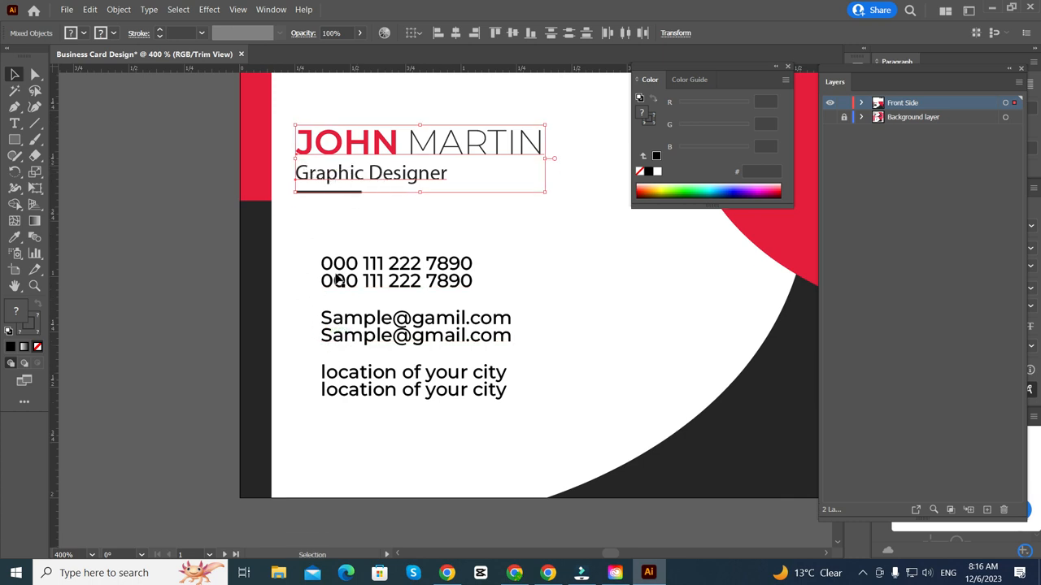
- Nudge the contact text block slightly right
left_click(338, 389)
key("Right")
key("Right")
key("Right")
key("Right")
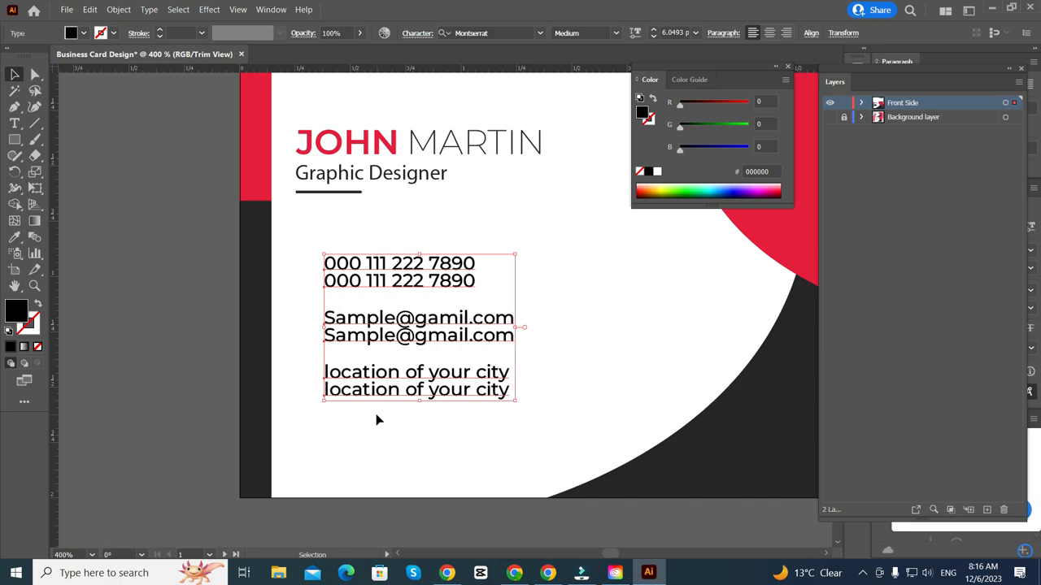
scroll(269, 302, "down", 1)
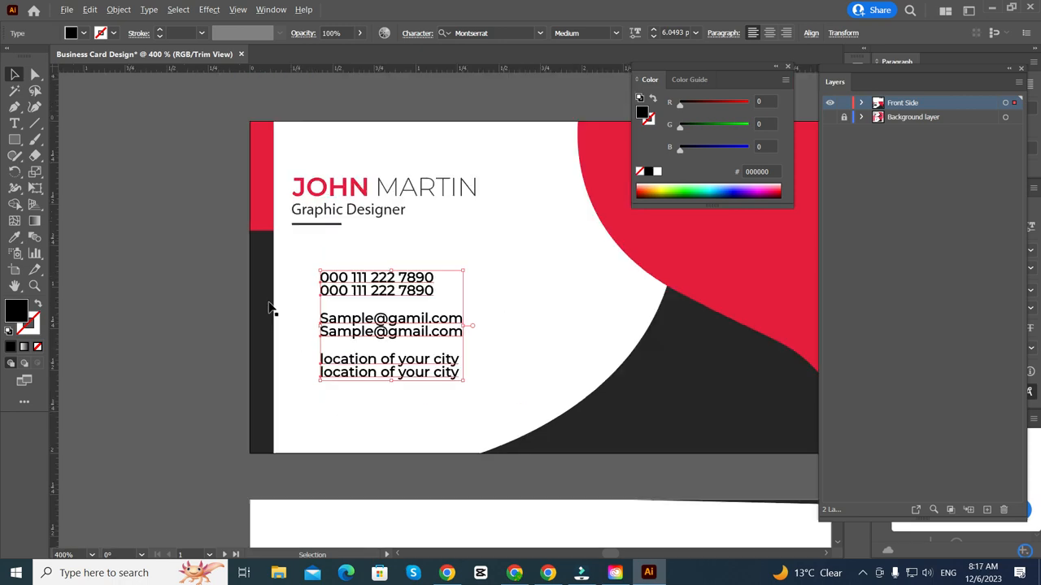
scroll(196, 251, "up", 1)
left_click(202, 259)
scroll(202, 261, "down", 1)
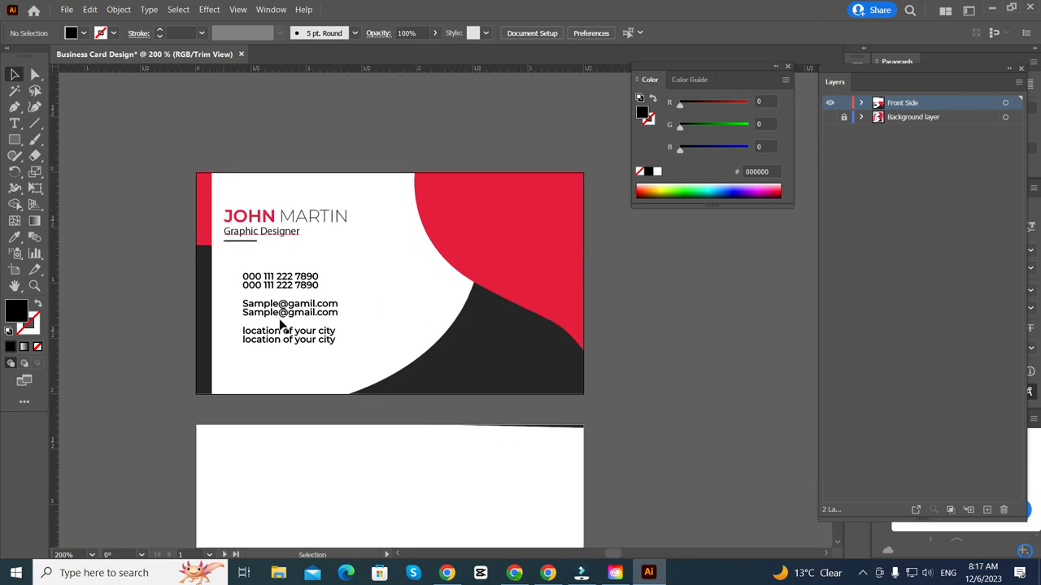
scroll(261, 320, "up", 1)
scroll(255, 329, "up", 2)
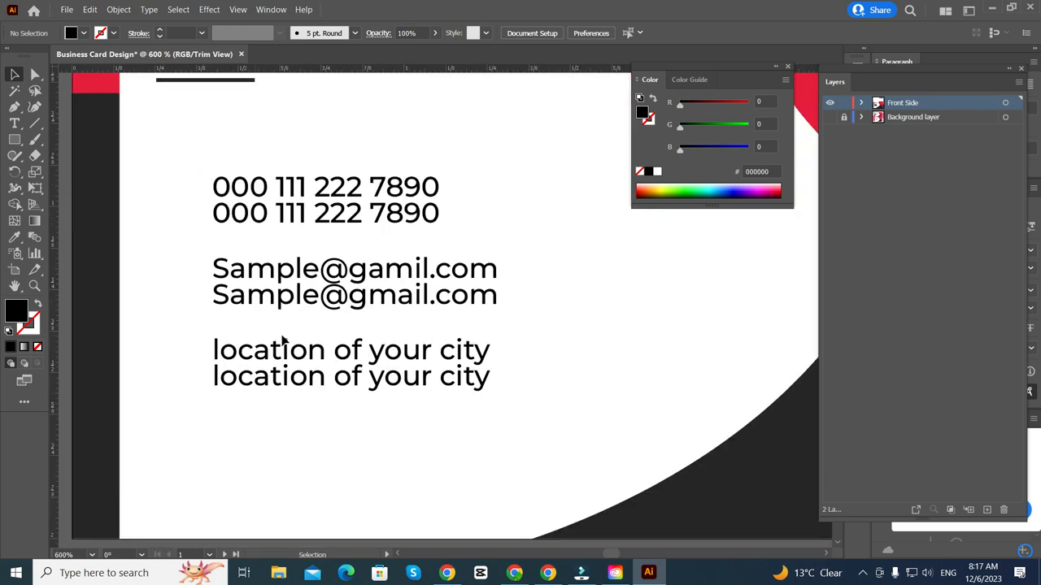
scroll(281, 341, "up", 1)
left_click_drag(383, 458, 300, 147)
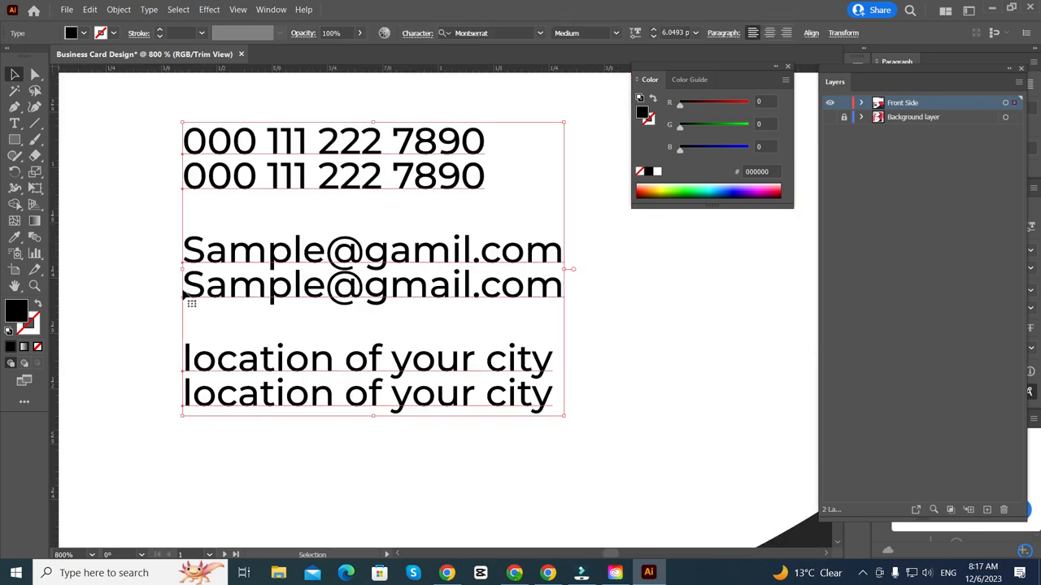
left_click(160, 305)
- Nudge the second phone, email and location lines each one step down
left_click(325, 179)
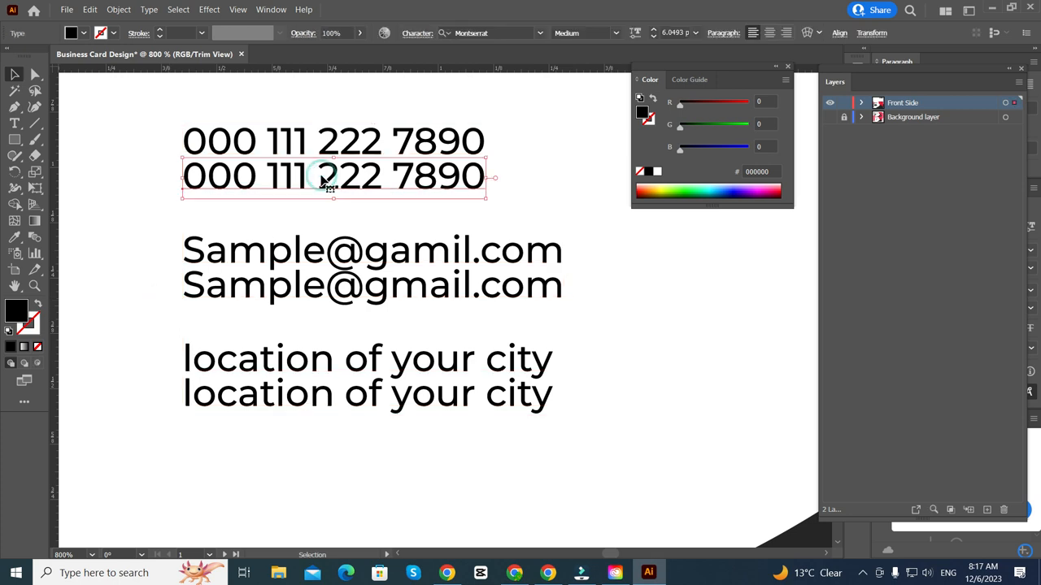
key("Down")
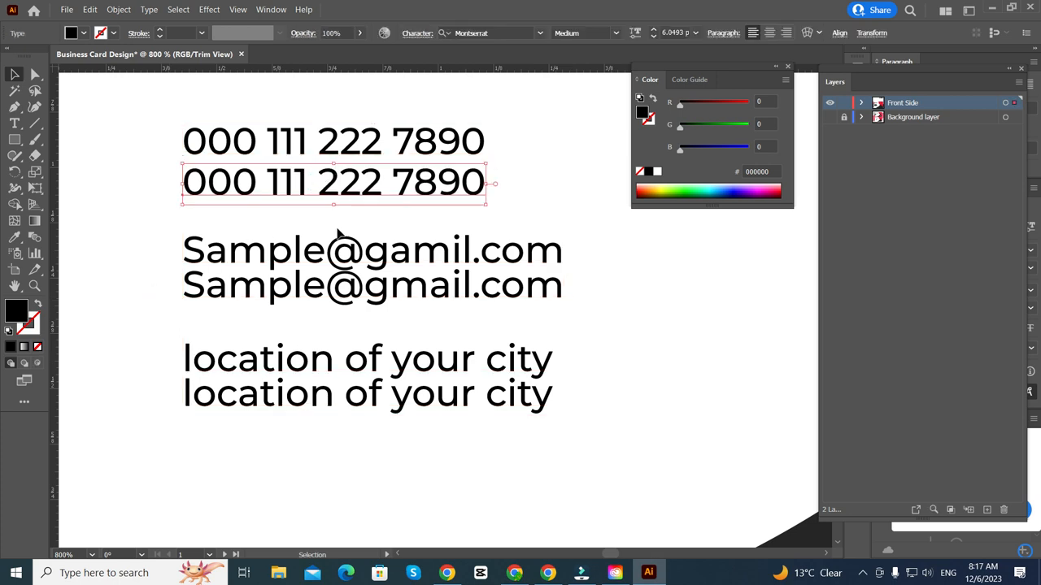
left_click(353, 280)
key("Down")
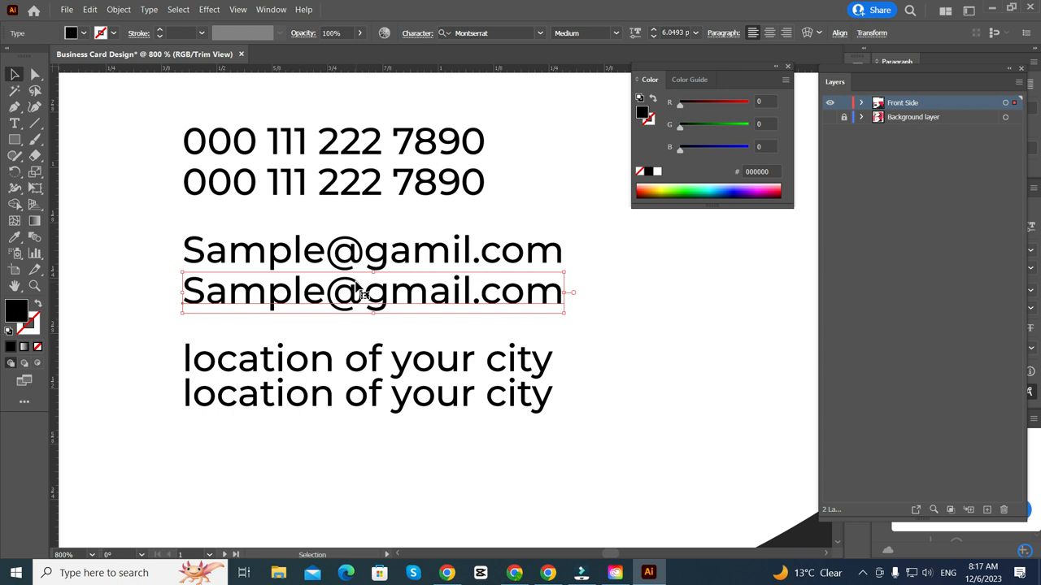
left_click(371, 399)
key("Down")
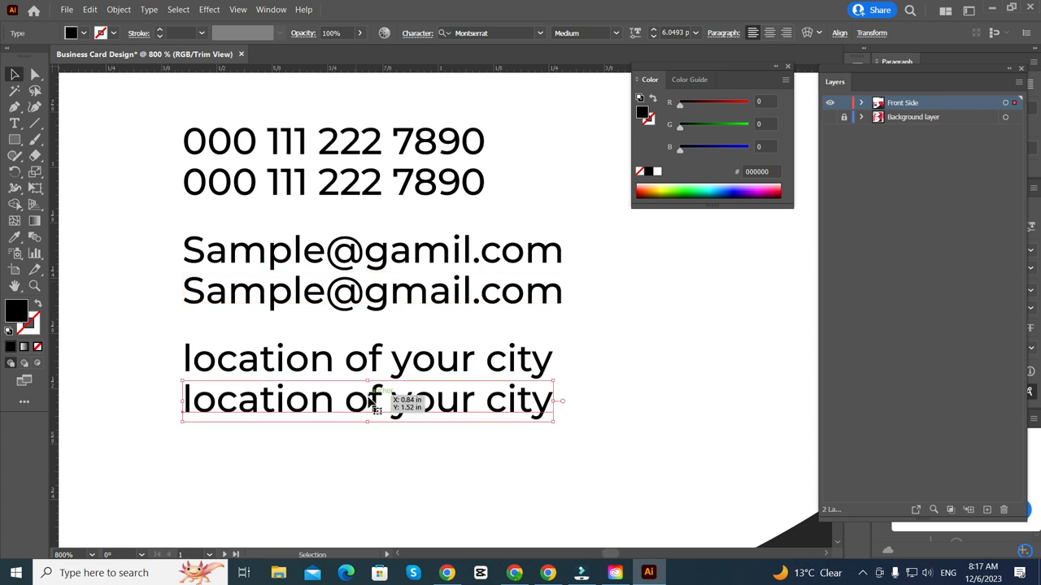
scroll(369, 396, "down", 1)
left_click(162, 385)
scroll(163, 385, "down", 3)
scroll(169, 379, "left", 2)
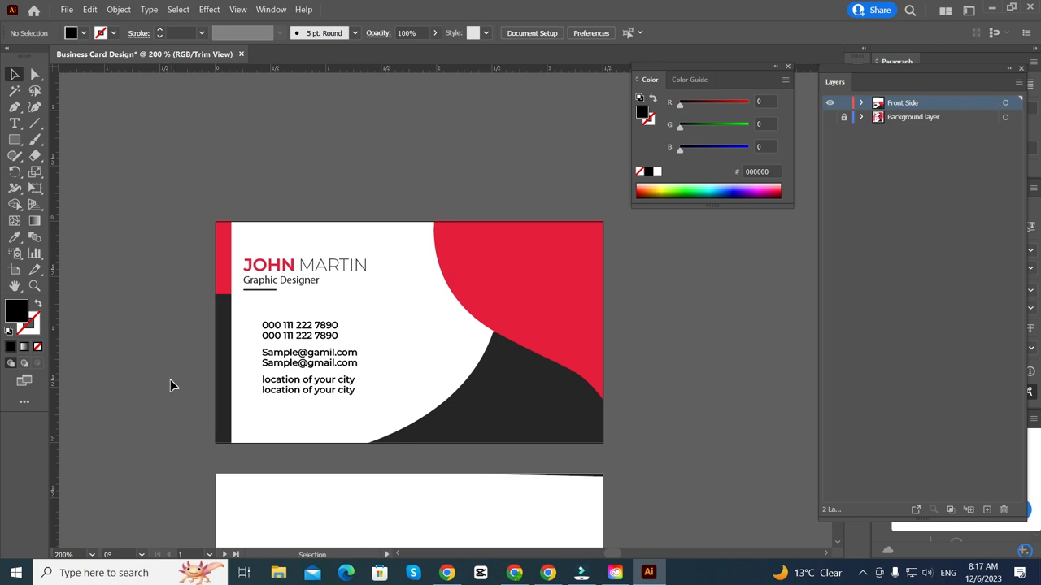
- Compare the card with the Background template shown and hidden, then launch Chrome with the user's profile
scroll(192, 388, "up", 3)
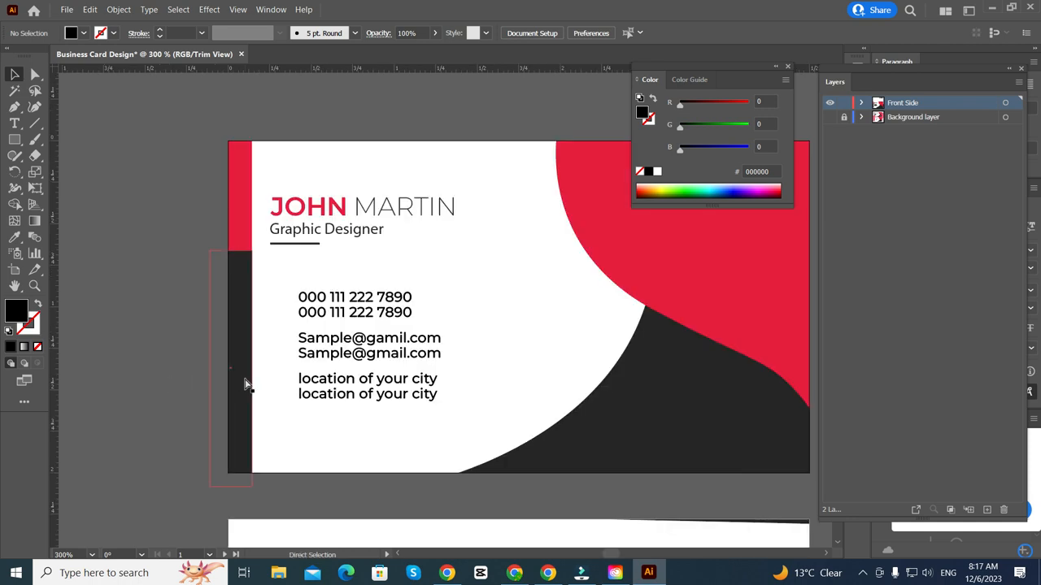
scroll(202, 360, "down", 1)
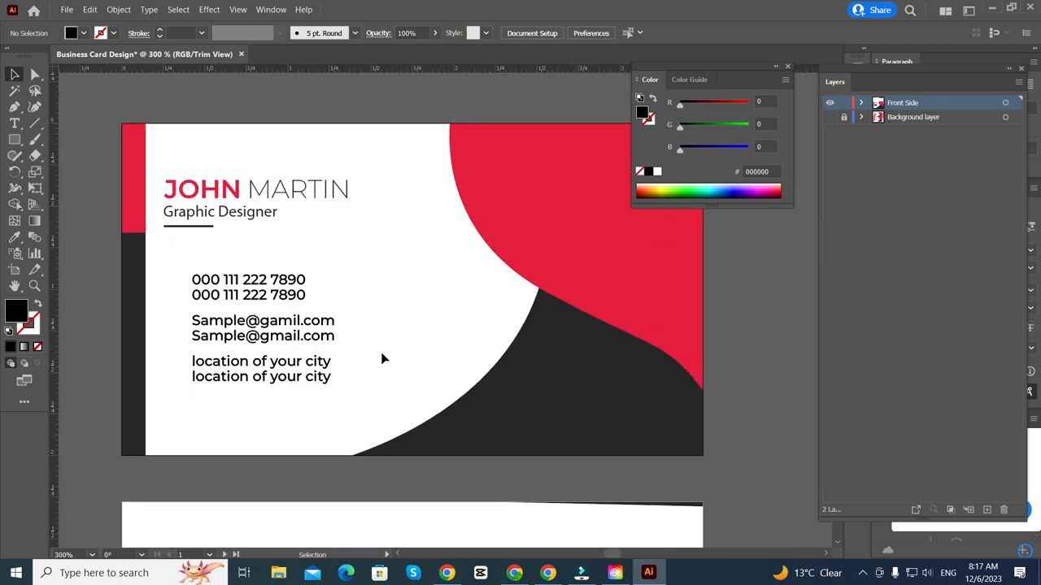
scroll(276, 289, "down", 1)
left_click(639, 315)
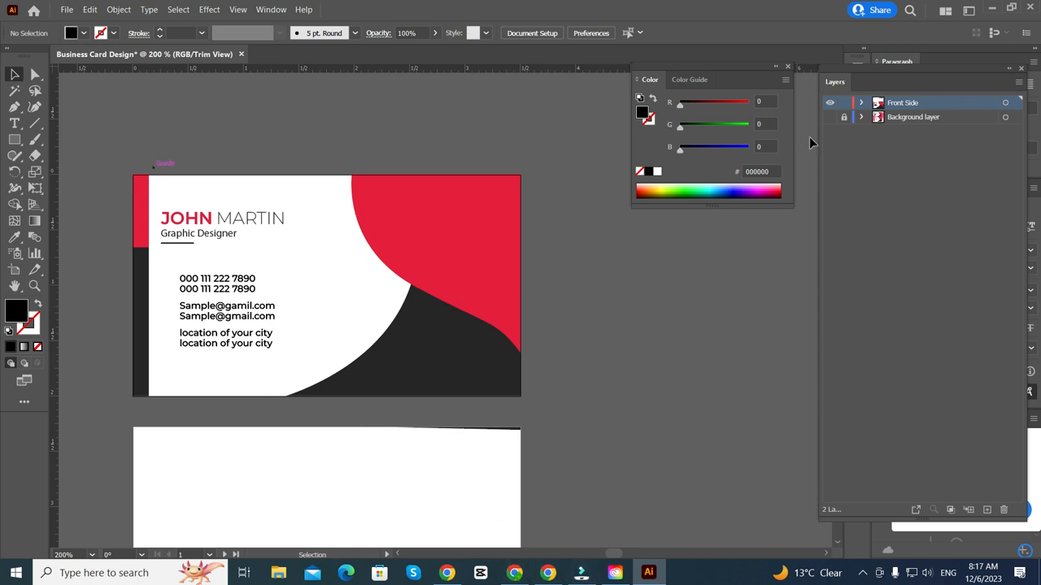
left_click(829, 118)
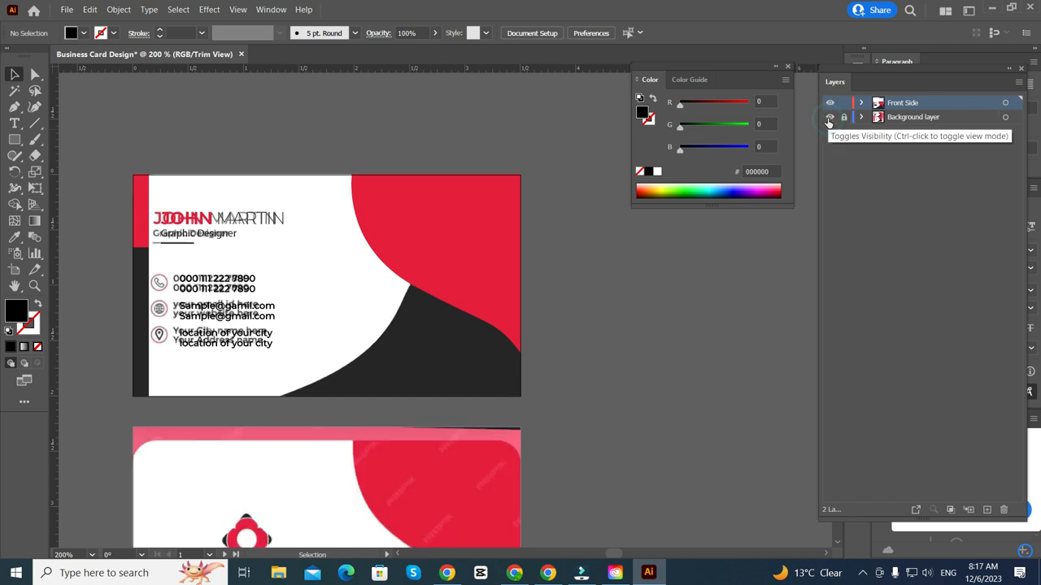
left_click(829, 118)
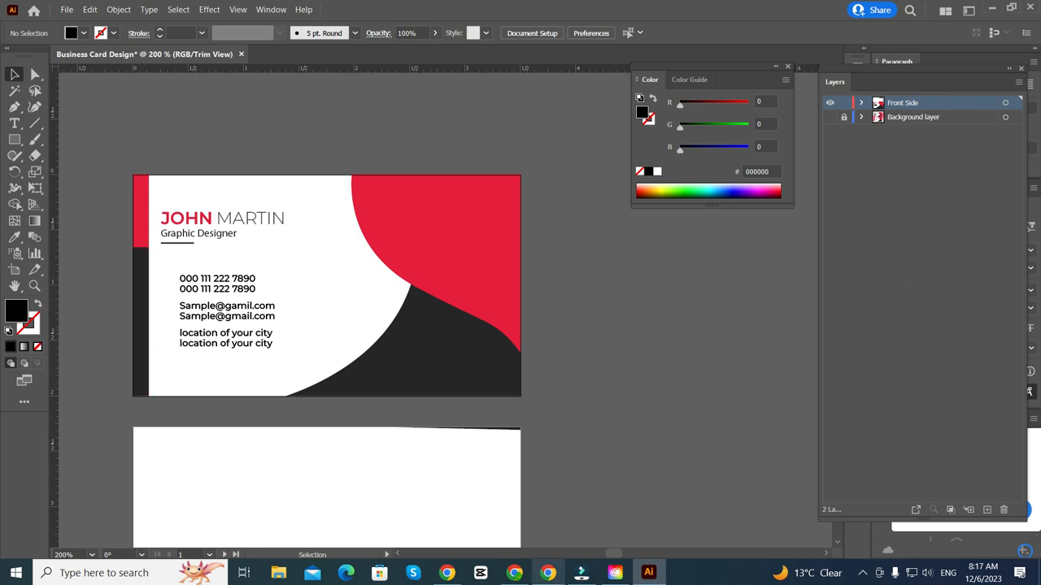
left_click(548, 573)
left_click(578, 308)
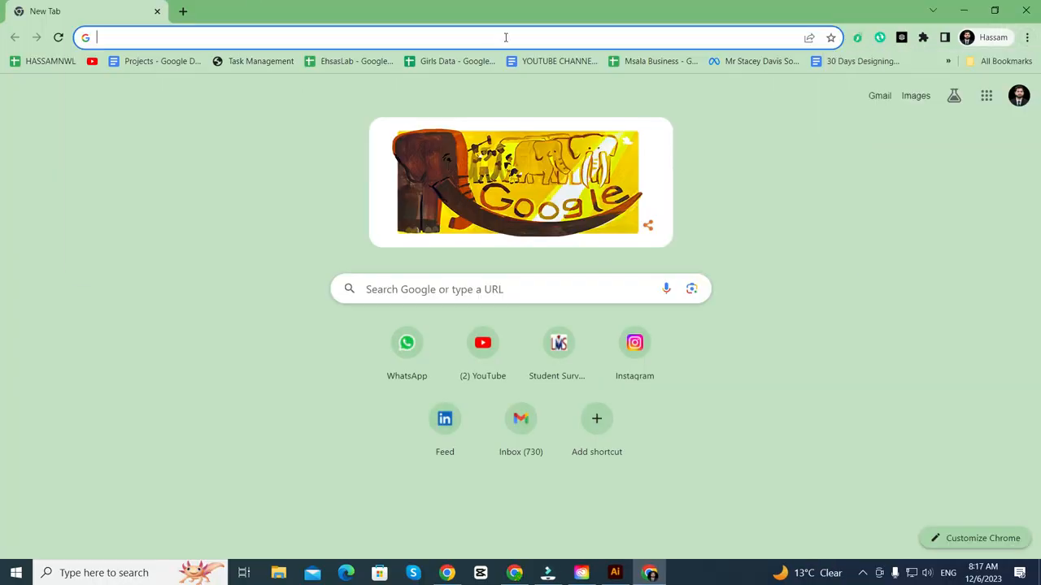
- Load the Freepik website from the Chrome address bar
left_click(504, 38)
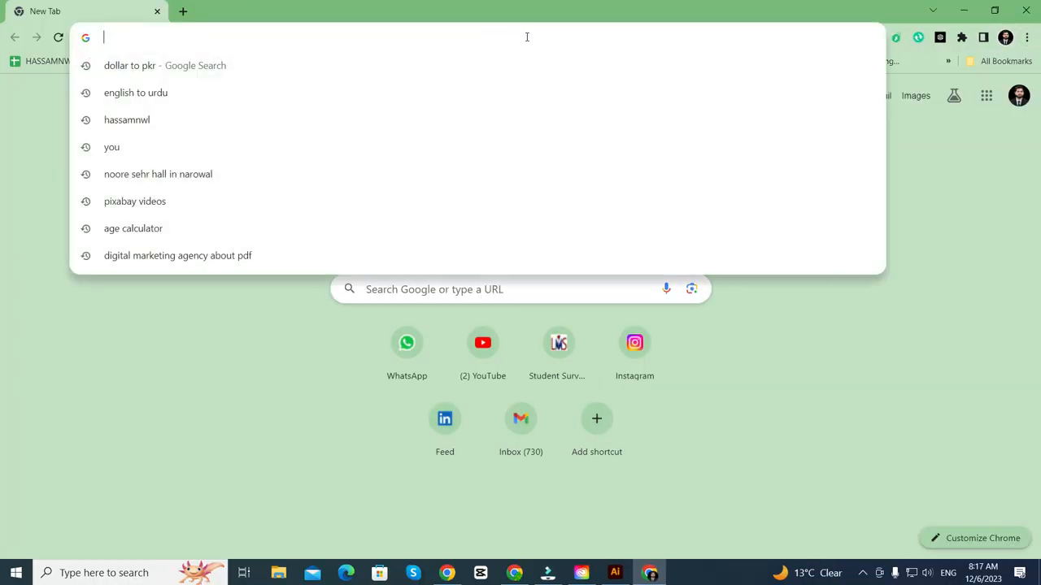
type("social")
key("BackSpace")
key("BackSpace")
key("BackSpace")
key("BackSpace")
key("BackSpace")
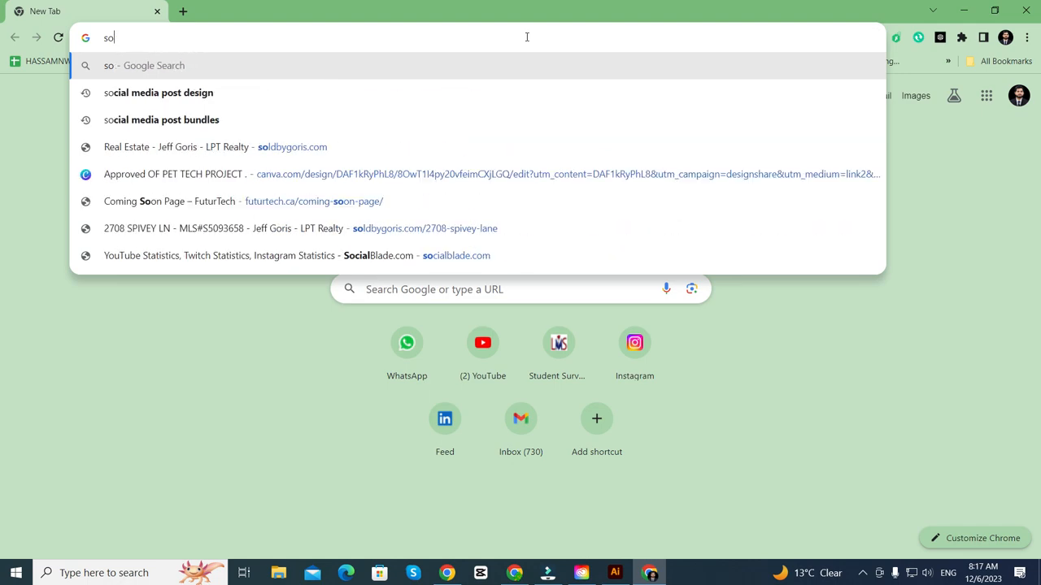
type("f")
key("BackSpace")
key("BackSpace")
type("fre")
key("Return")
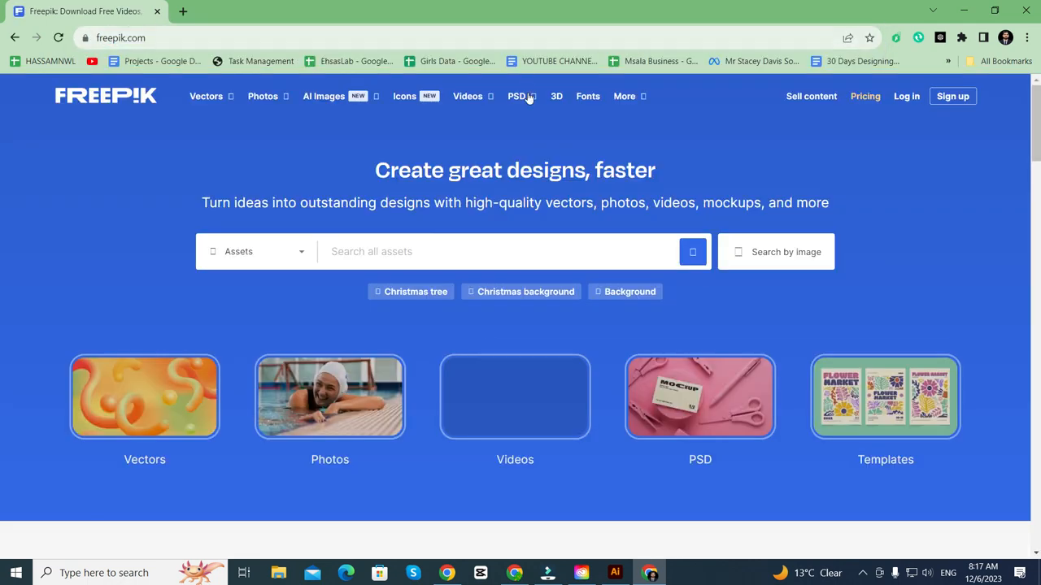
- Search Freepik's assets for 'social media icons'
mouse_move(528, 95)
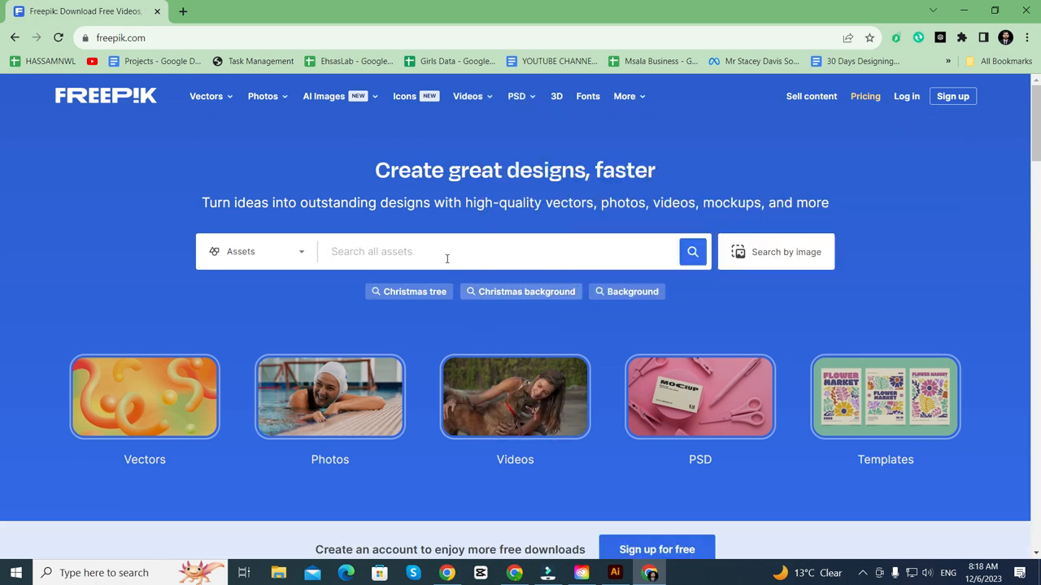
left_click(446, 254)
type("soc")
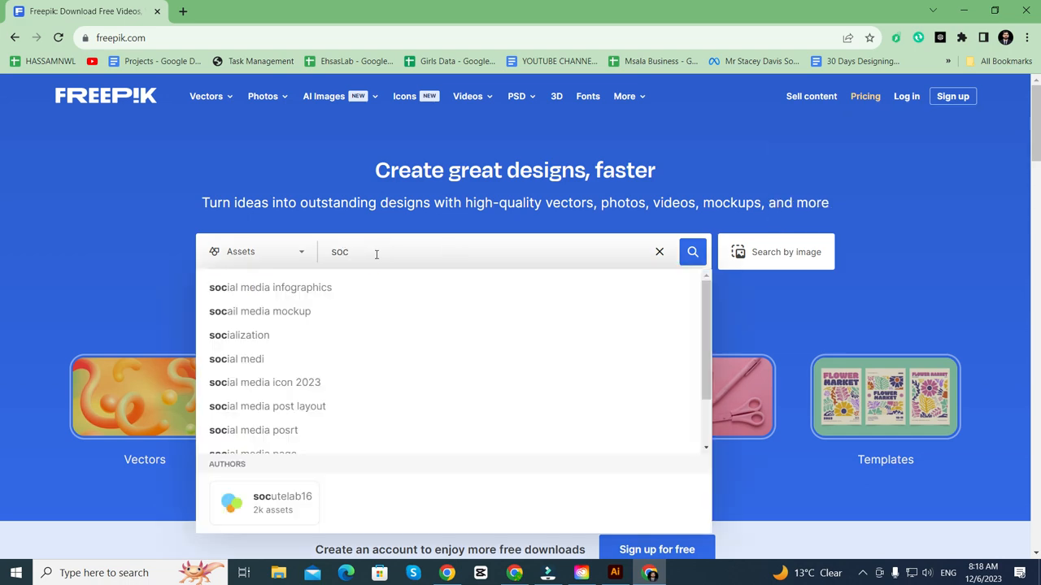
type("ial media")
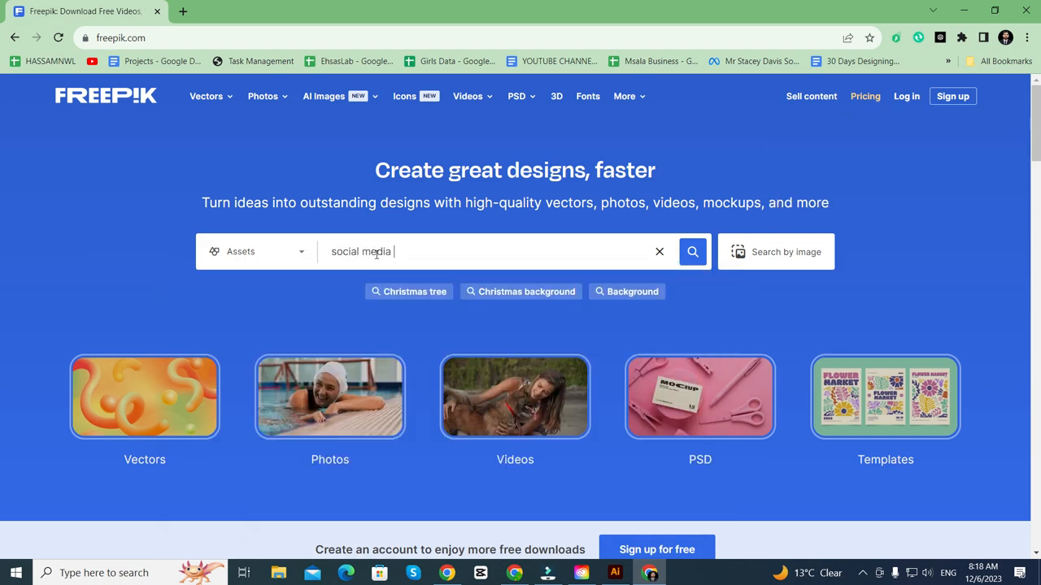
type(" icons")
key("Return")
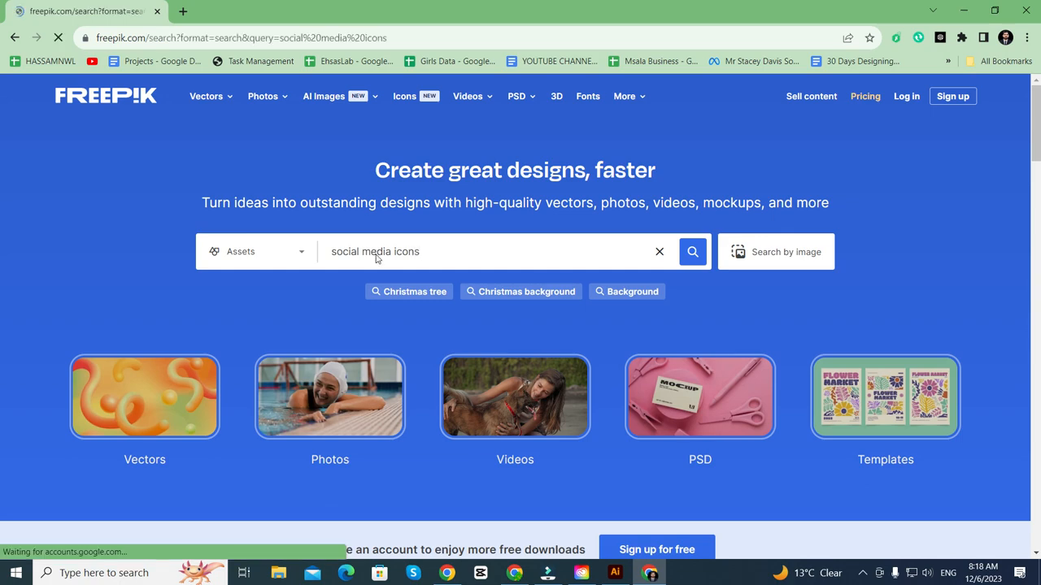
- Open the Icons & Social Media Logos for Business Card set and choose its free download
scroll(364, 291, "down", 3)
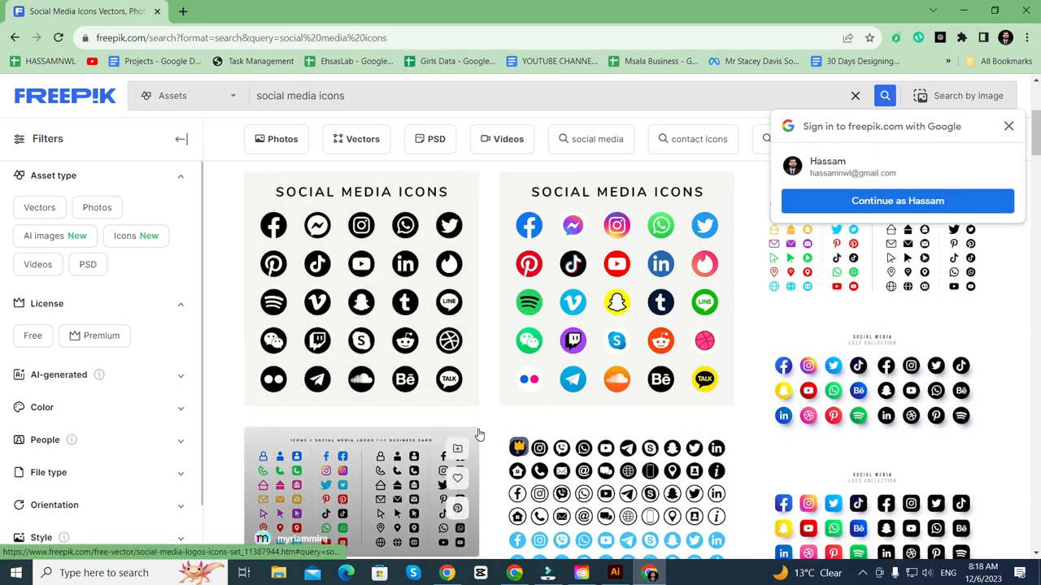
scroll(367, 458, "down", 2)
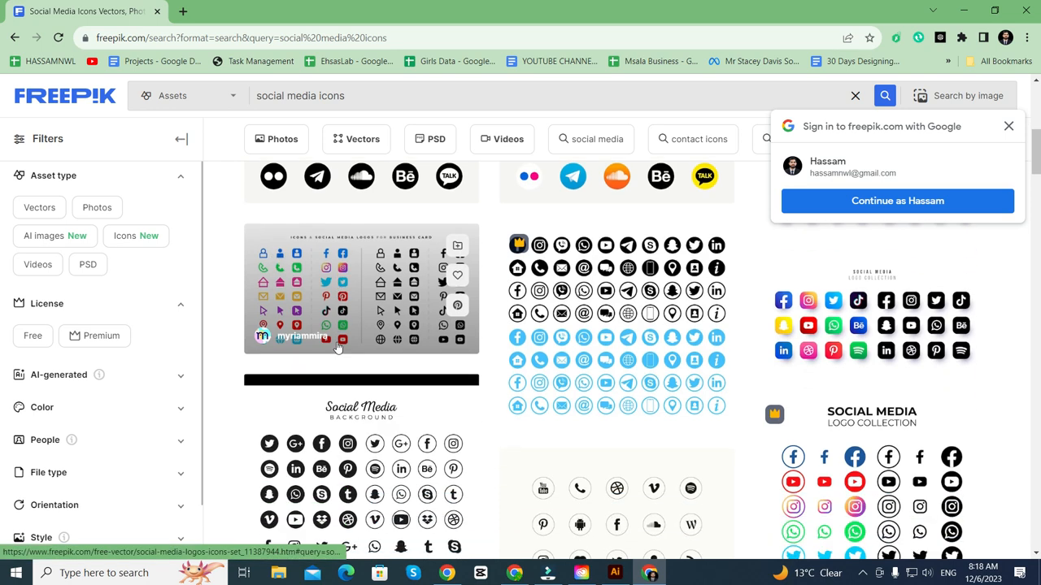
left_click(336, 314)
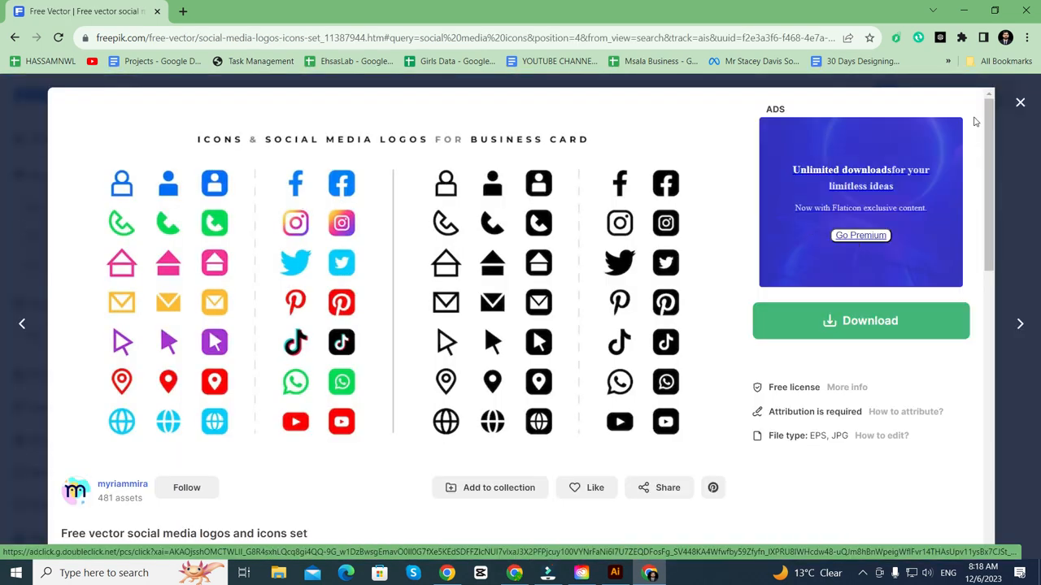
left_click(891, 330)
scroll(891, 329, "down", 2)
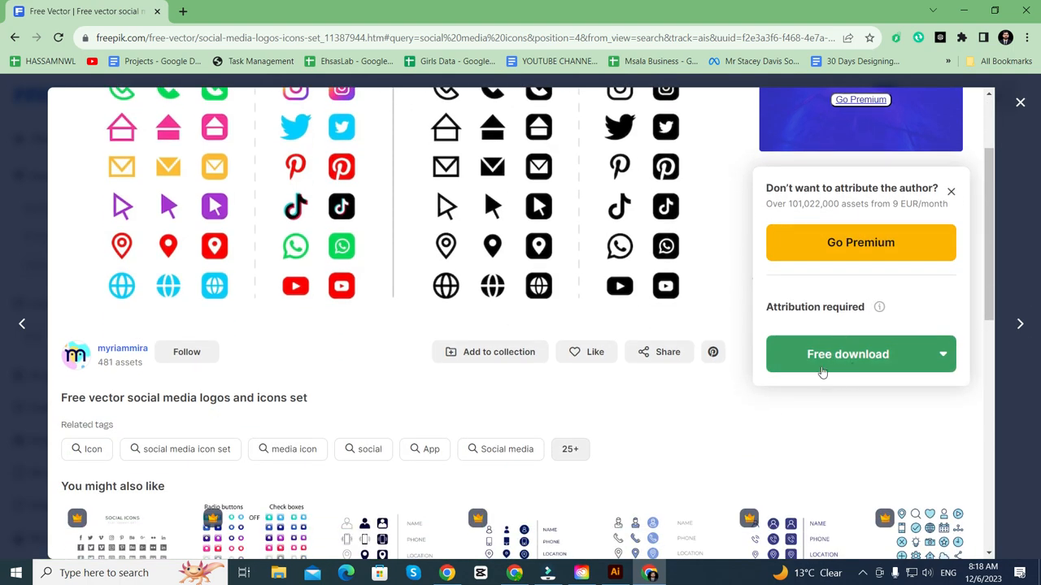
left_click(840, 355)
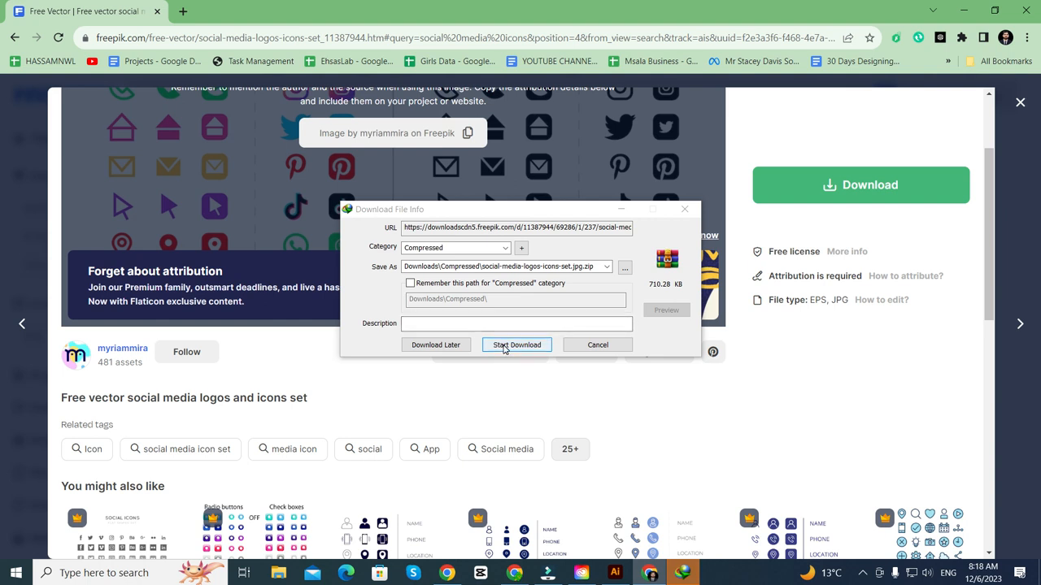
- Save social-media-logos-icons-set.jpg.zip to Downloads and open its folder once complete
left_click(624, 268)
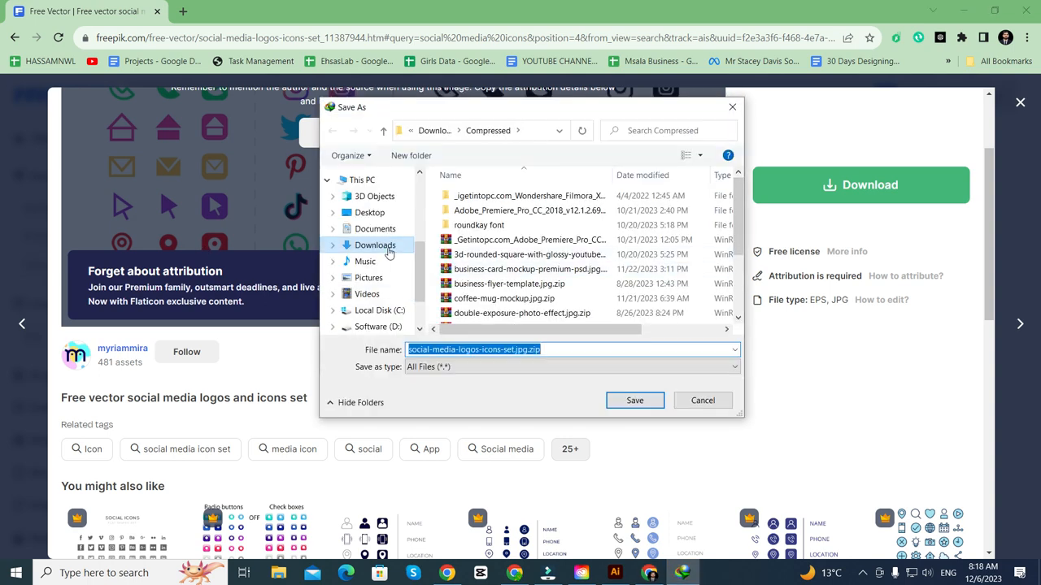
left_click(377, 244)
left_click(634, 406)
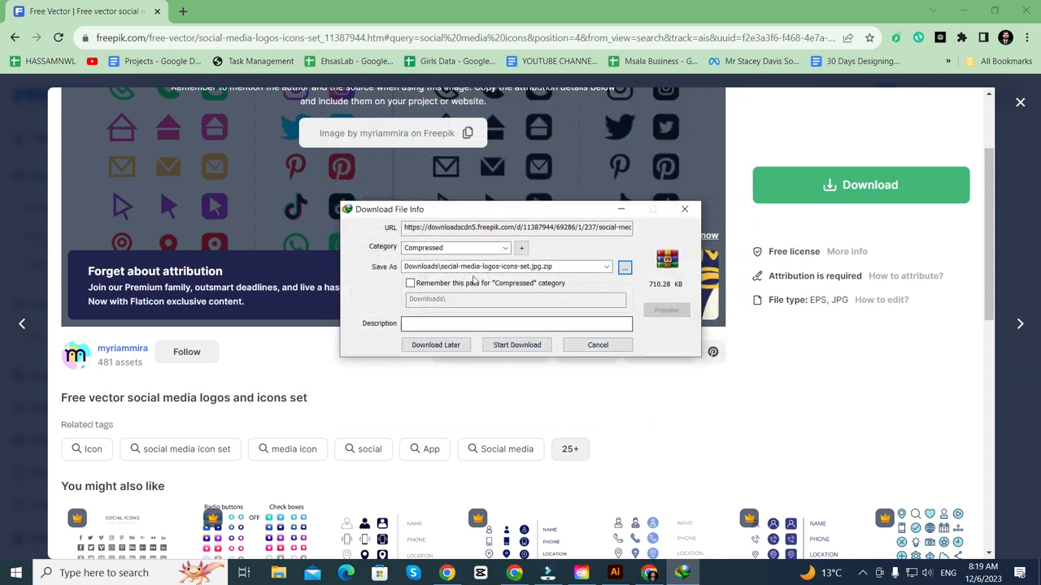
left_click(505, 338)
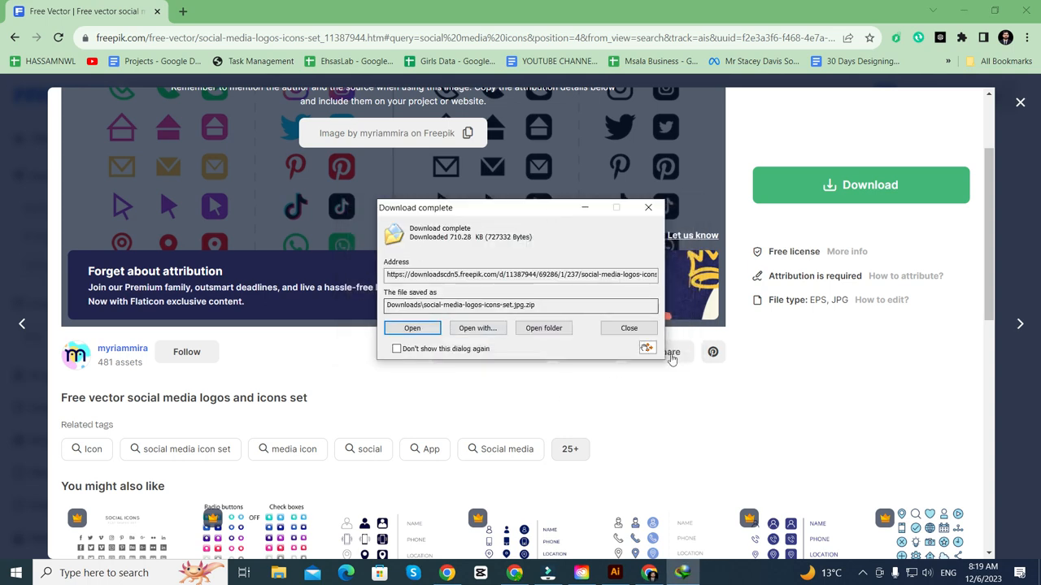
left_click(550, 330)
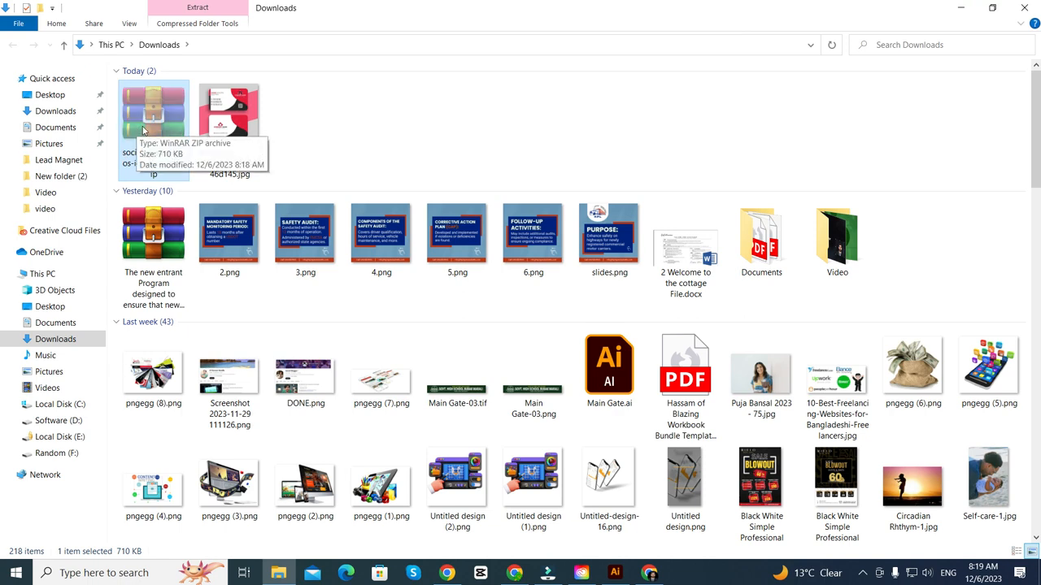
- Create New folder (4) in Downloads and open it
left_click(339, 110)
right_click(336, 105)
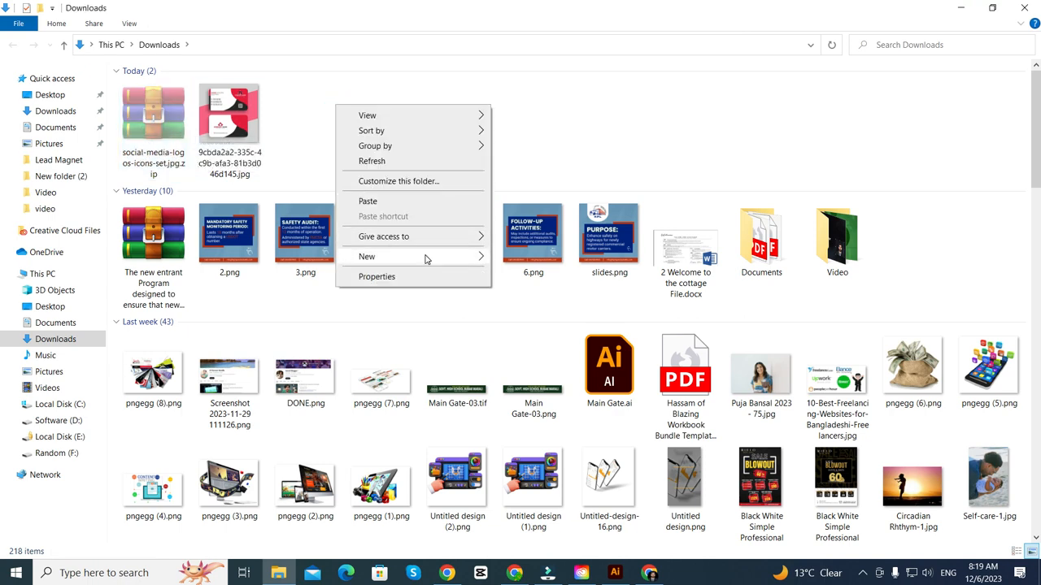
mouse_move(425, 256)
left_click(511, 257)
left_click(287, 112)
double_click(286, 112)
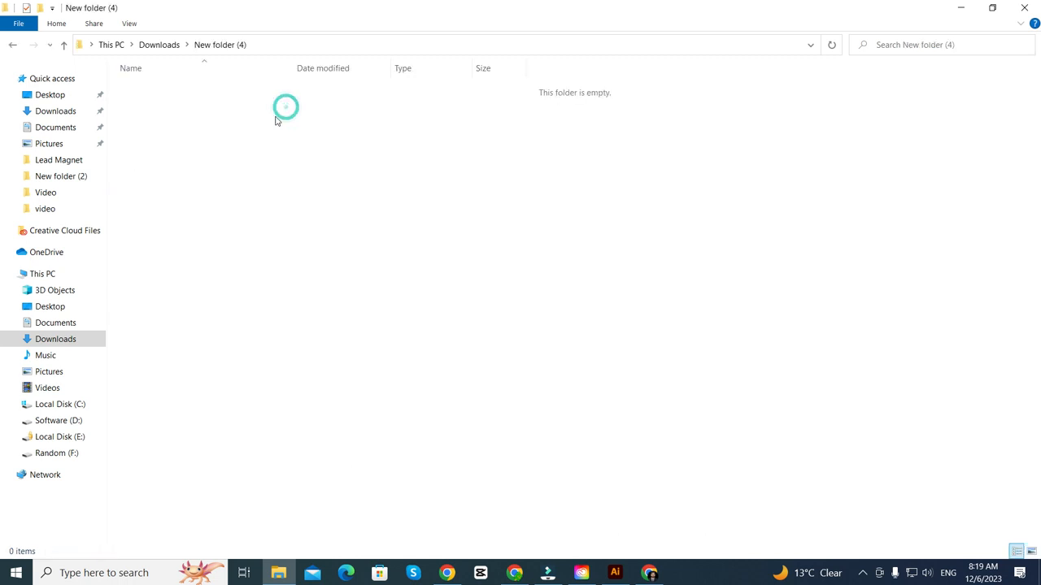
- Paste the icon zip into New folder (4), extract it there, and open 237.eps in Illustrator
right_click(250, 143)
left_click(281, 238)
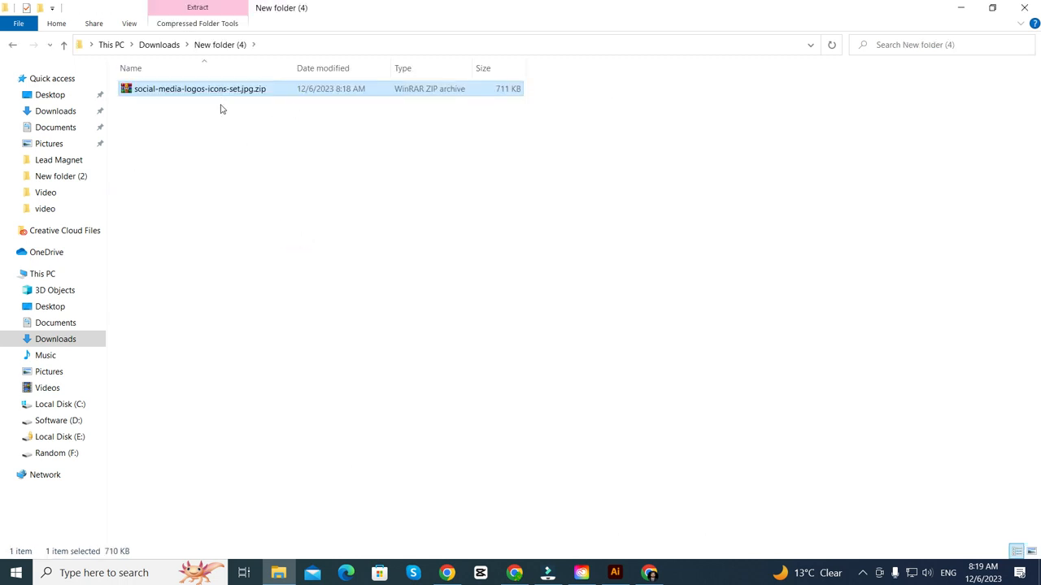
right_click(217, 91)
left_click(257, 162)
left_click(63, 45)
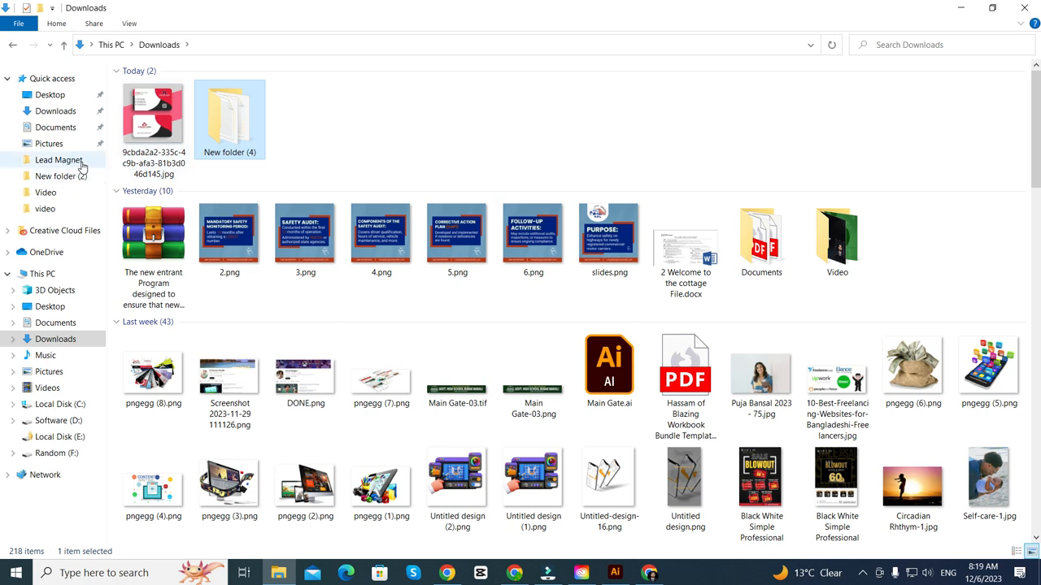
double_click(215, 132)
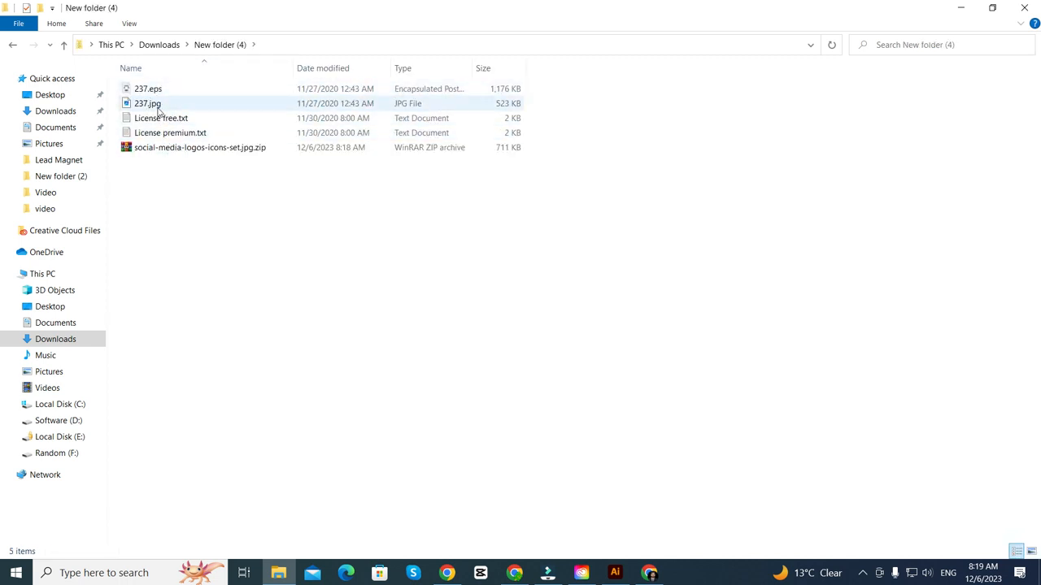
left_click(63, 45)
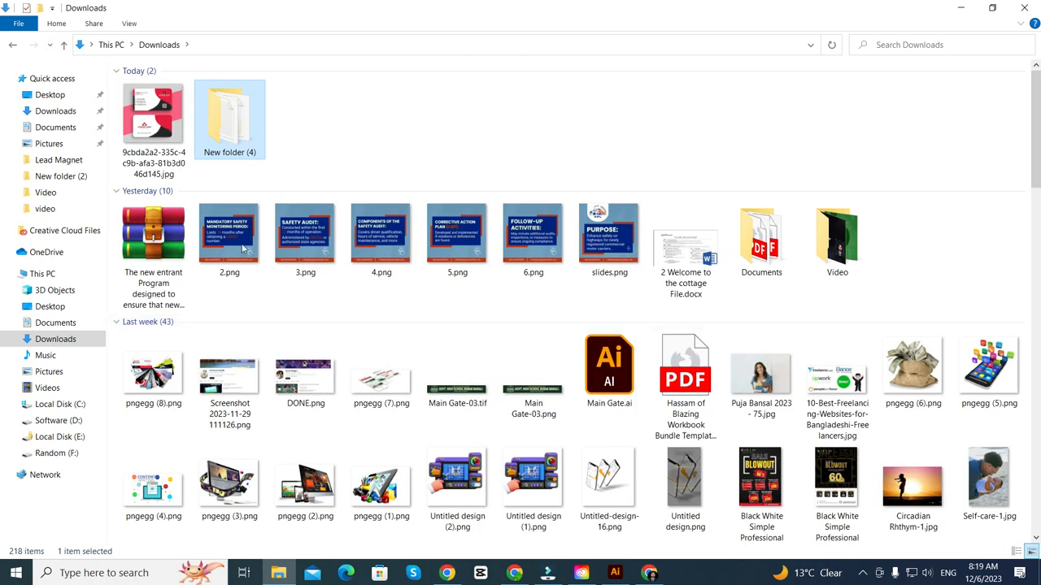
double_click(222, 156)
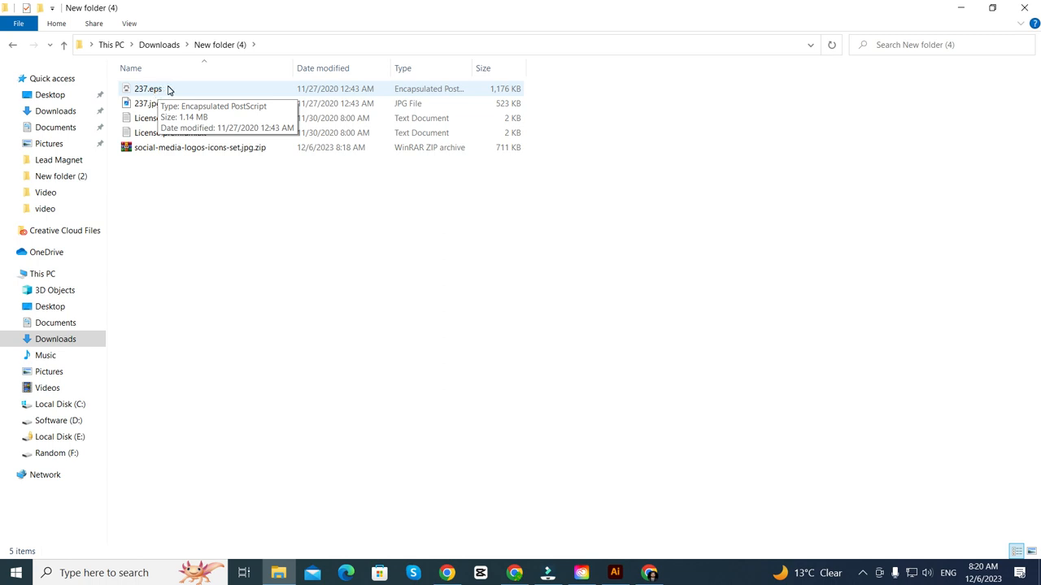
double_click(148, 88)
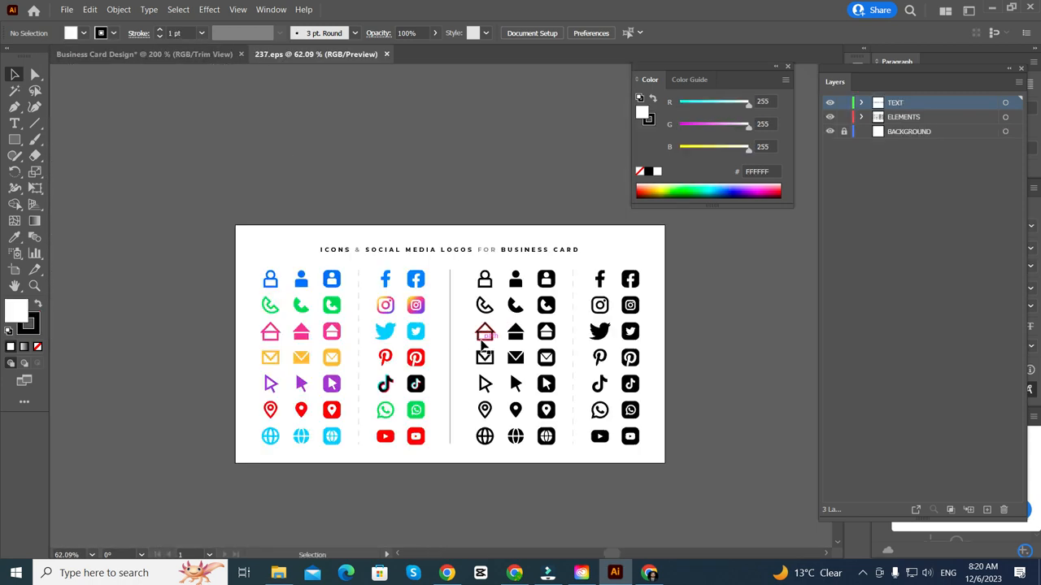
- Select and look over the icon group on the 237.eps sheet, then deselect it
left_click(482, 338)
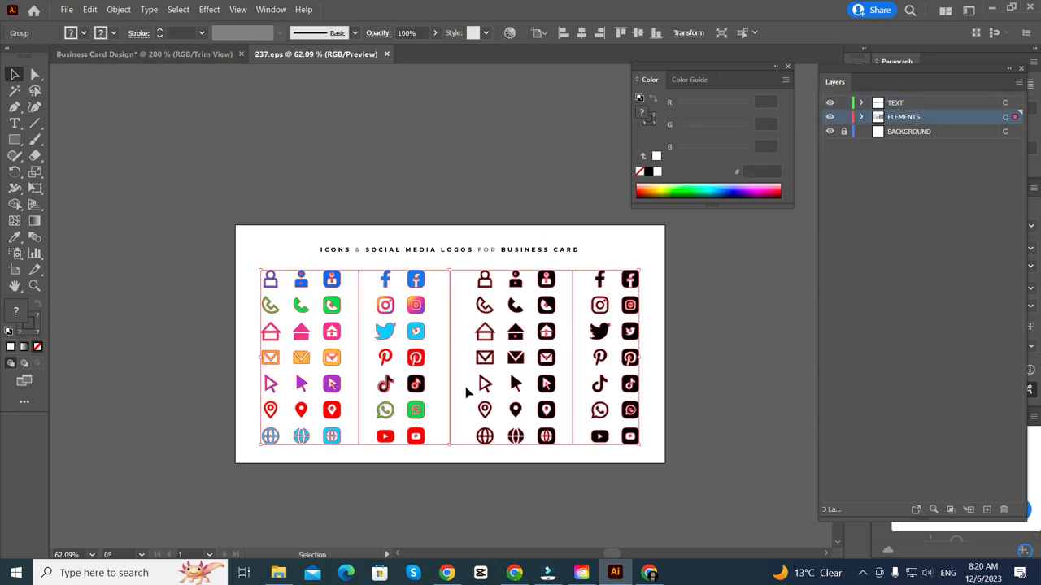
left_click_drag(449, 427, 383, 414)
scroll(347, 322, "up", 1)
scroll(423, 334, "down", 1)
scroll(426, 337, "right", 1)
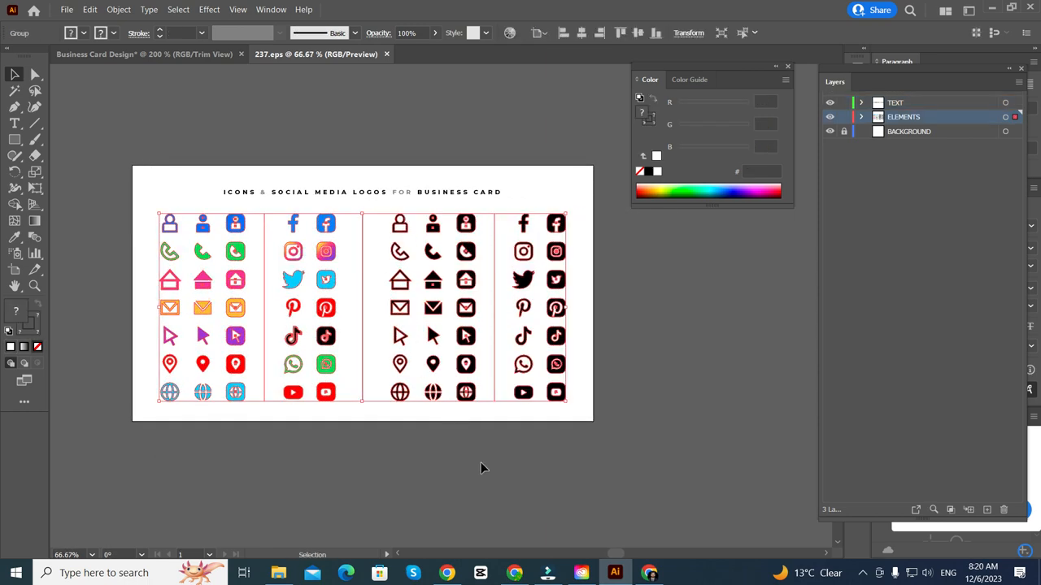
left_click(458, 466)
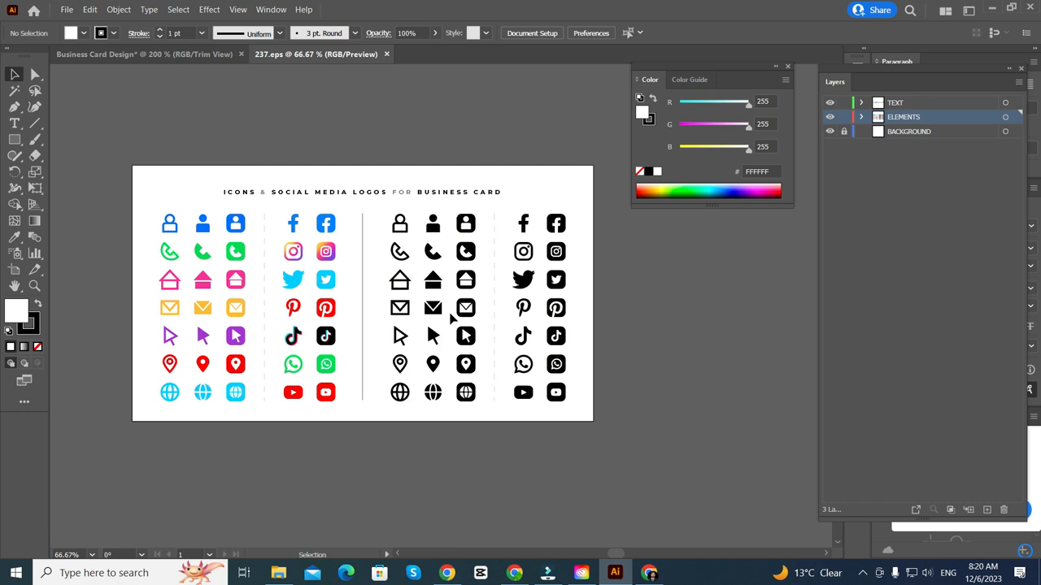
- Flip to the Business Card Design document and back to the 237.eps icon sheet
scroll(191, 295, "up", 1)
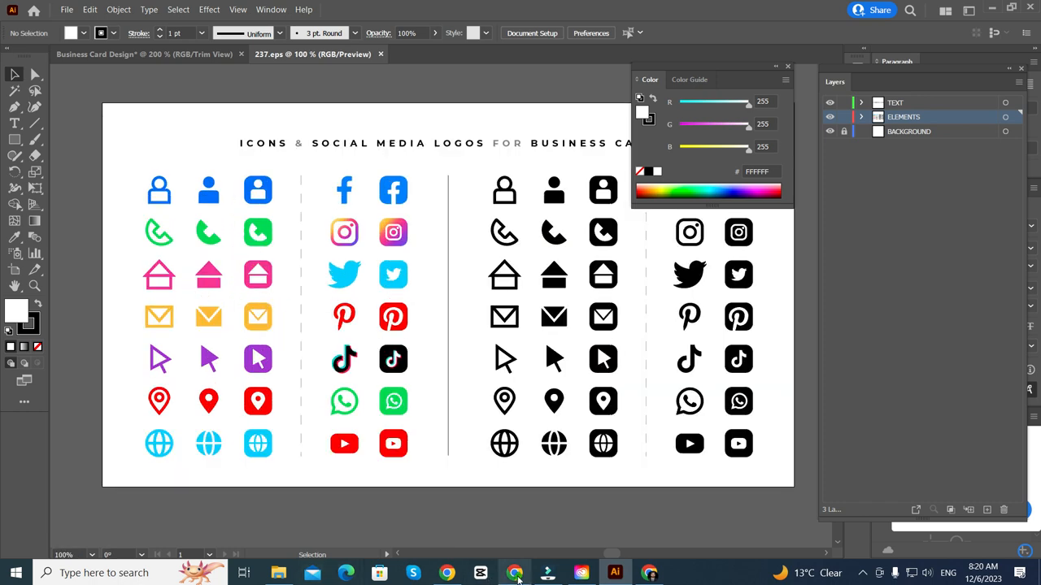
left_click(203, 54)
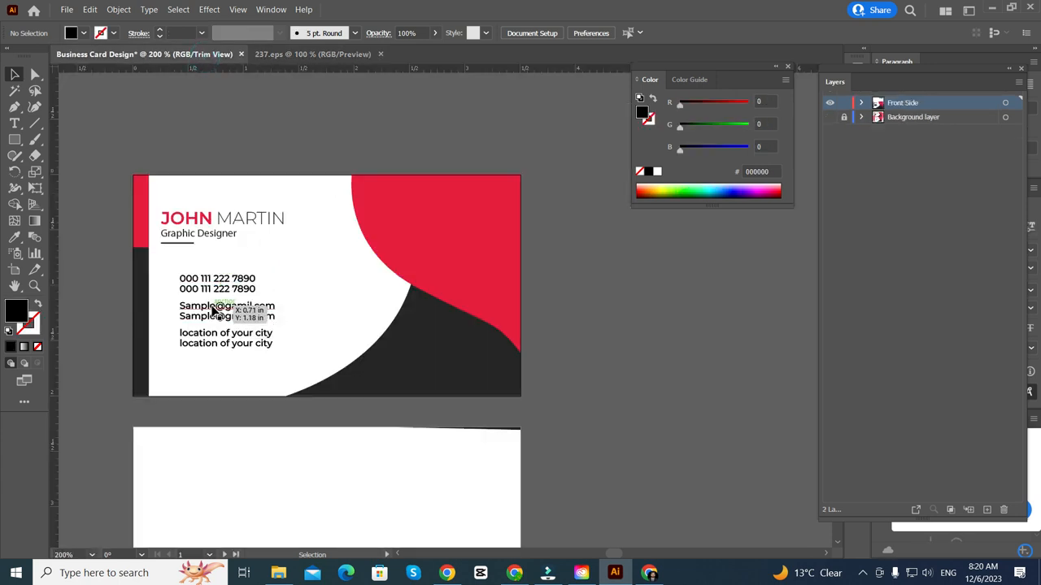
left_click(338, 54)
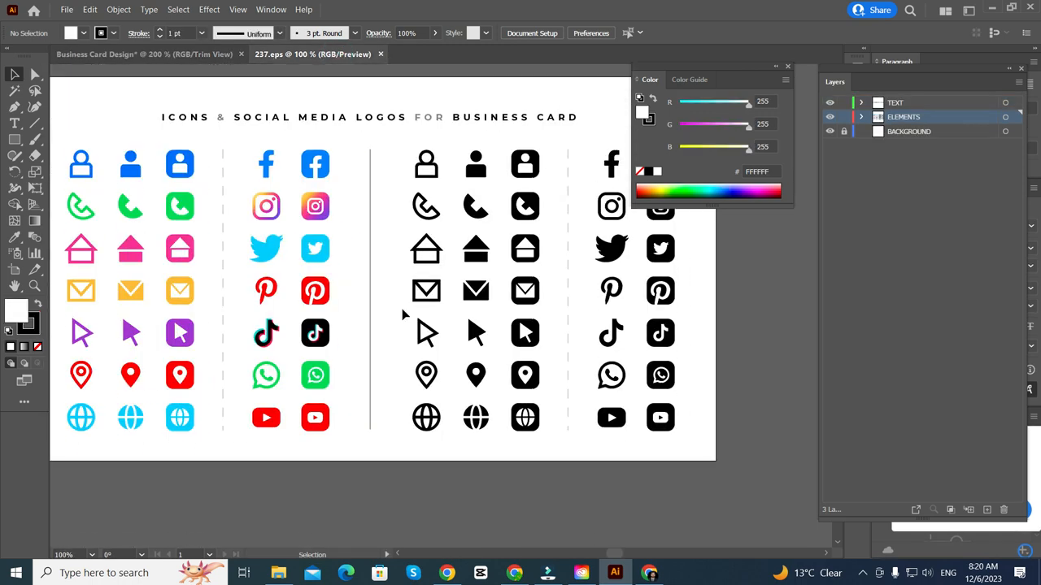
- Select and copy the rounded phone, mail and location-pin icons, then return to the card document
scroll(404, 315, "up", 2)
scroll(183, 272, "left", 1)
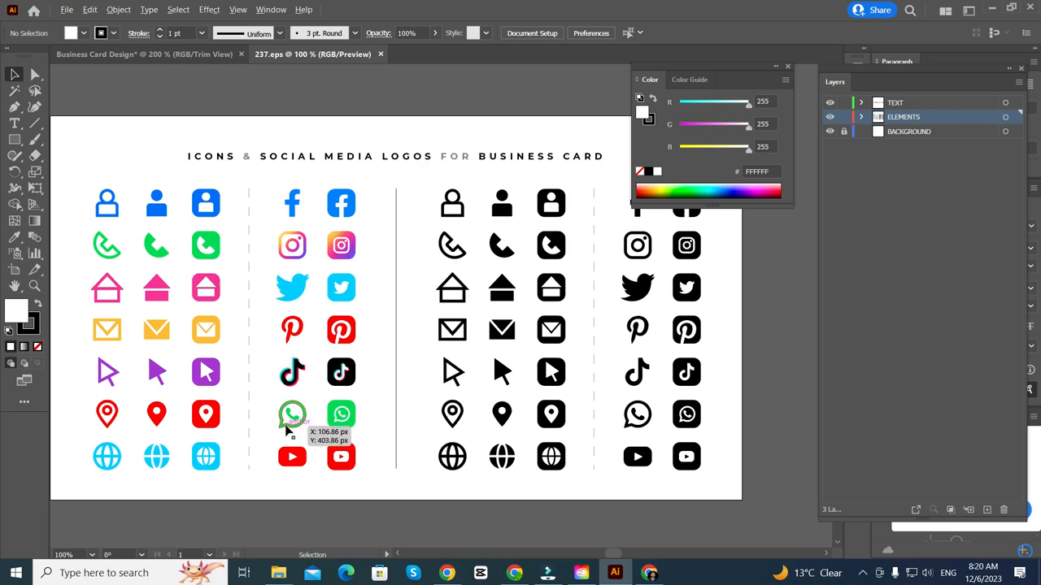
scroll(290, 414, "up", 1)
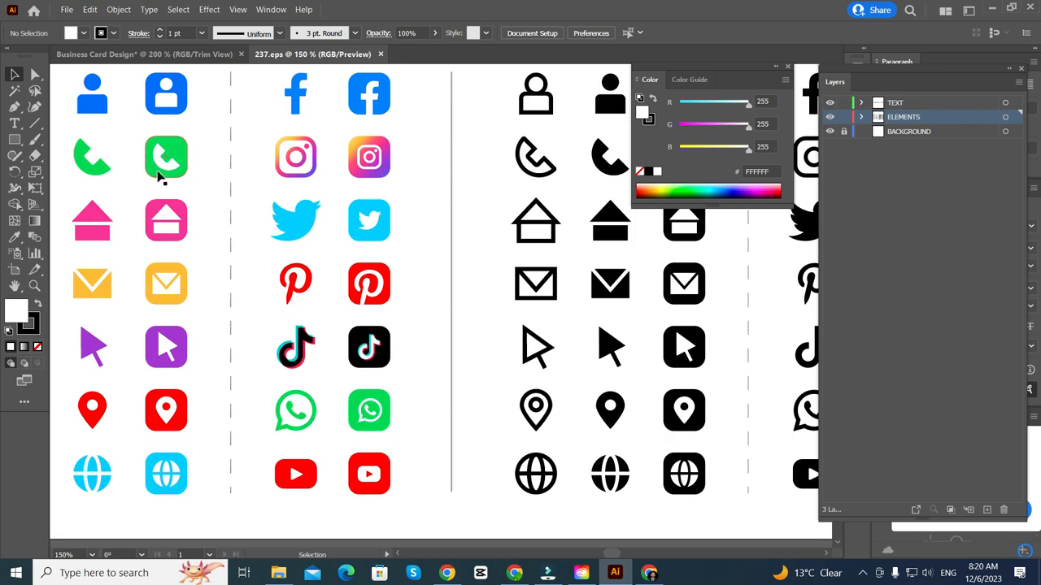
double_click(161, 172)
scroll(181, 271, "down", 1)
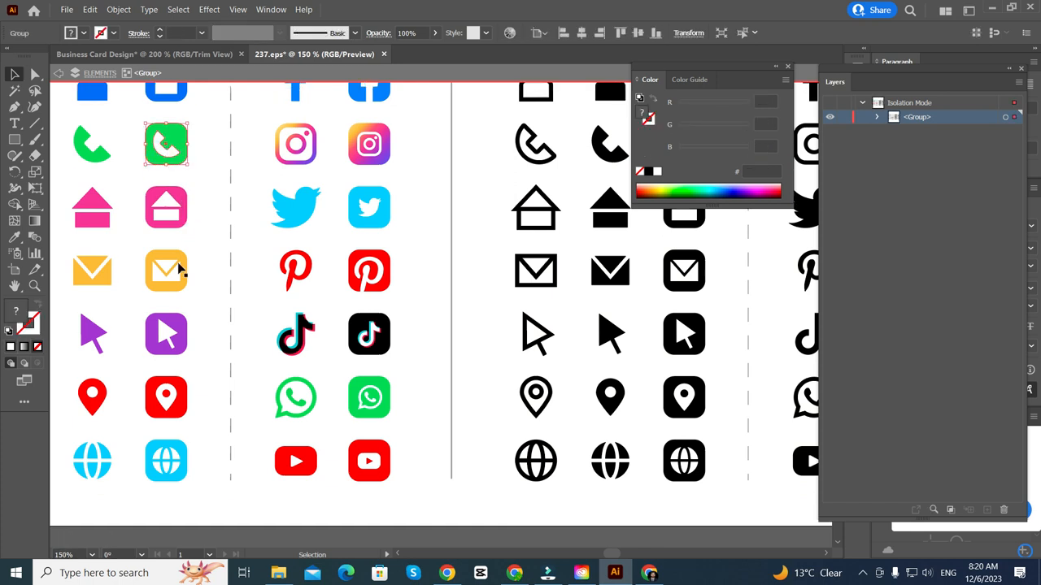
left_click(182, 281, "shift")
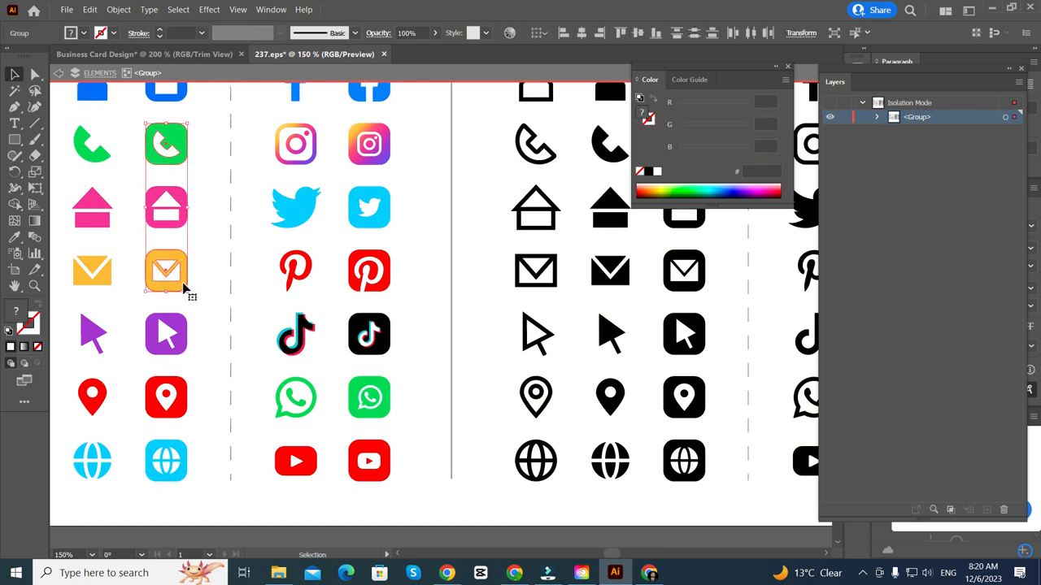
left_click(184, 411, "shift")
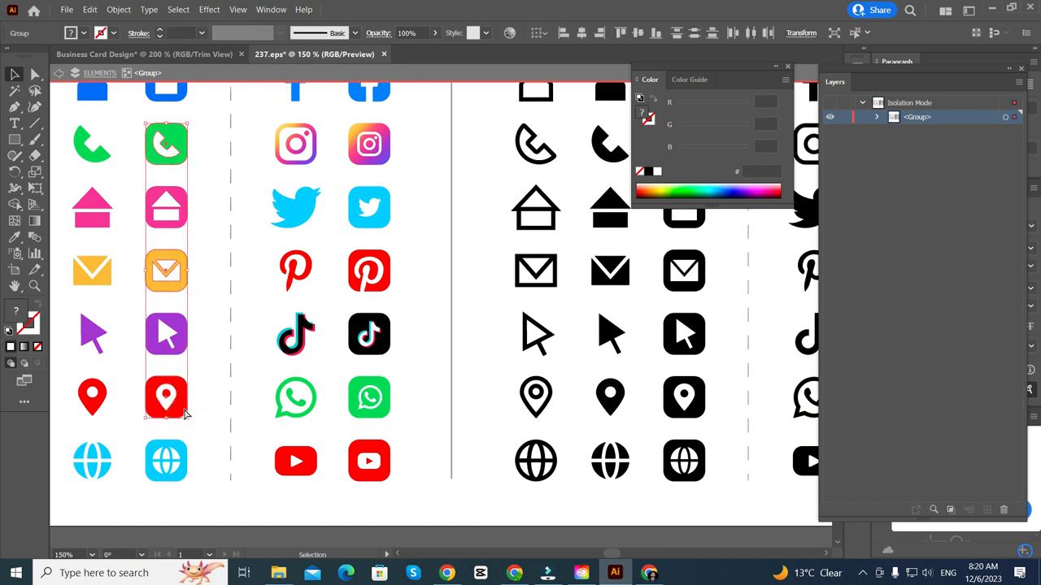
left_click(204, 54)
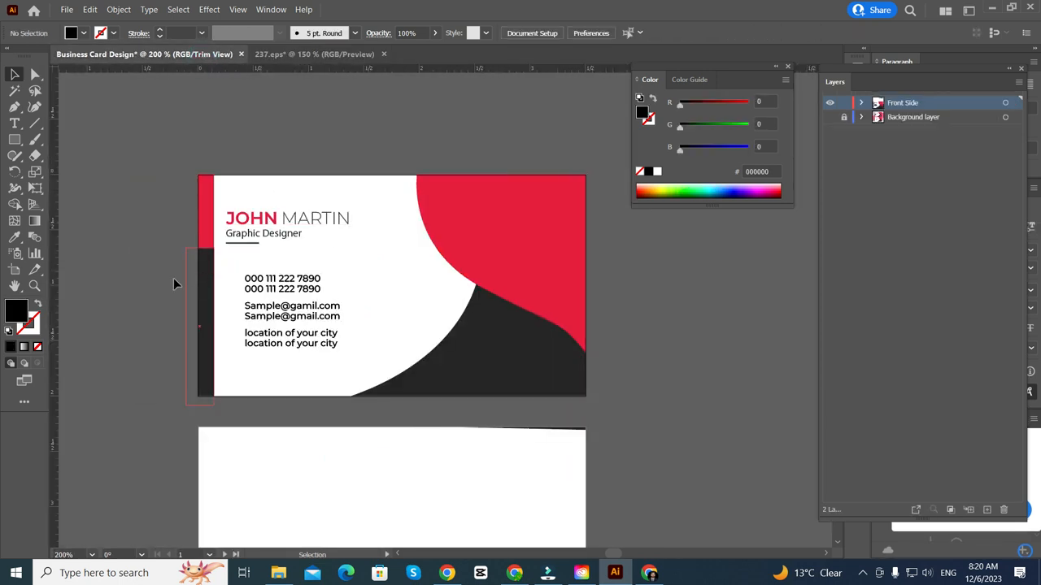
- Paste the phone, mail and location icons and move them left of the card
key("a")
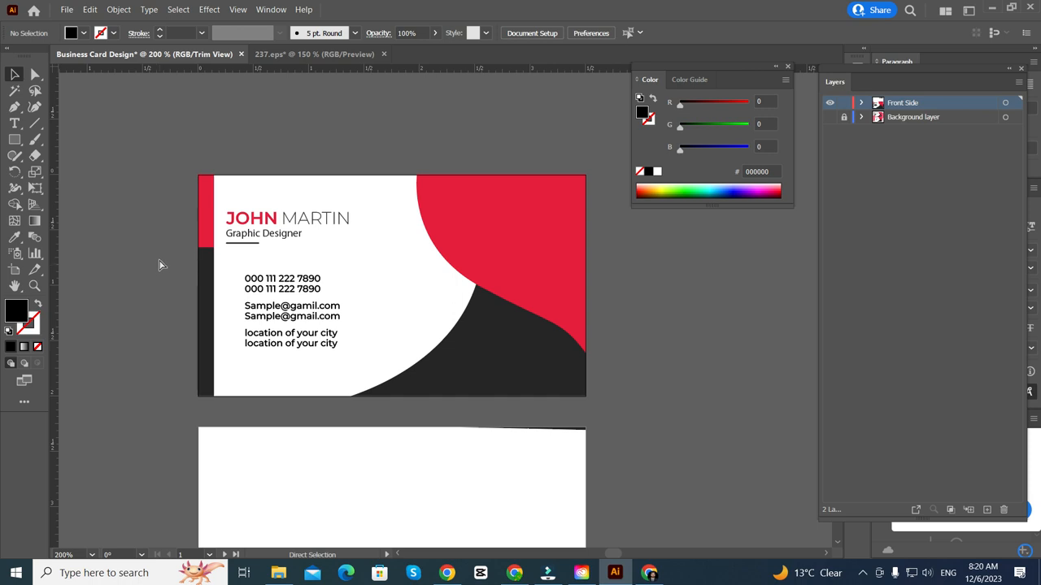
key("ctrl+v")
key("v")
scroll(458, 318, "down", 2)
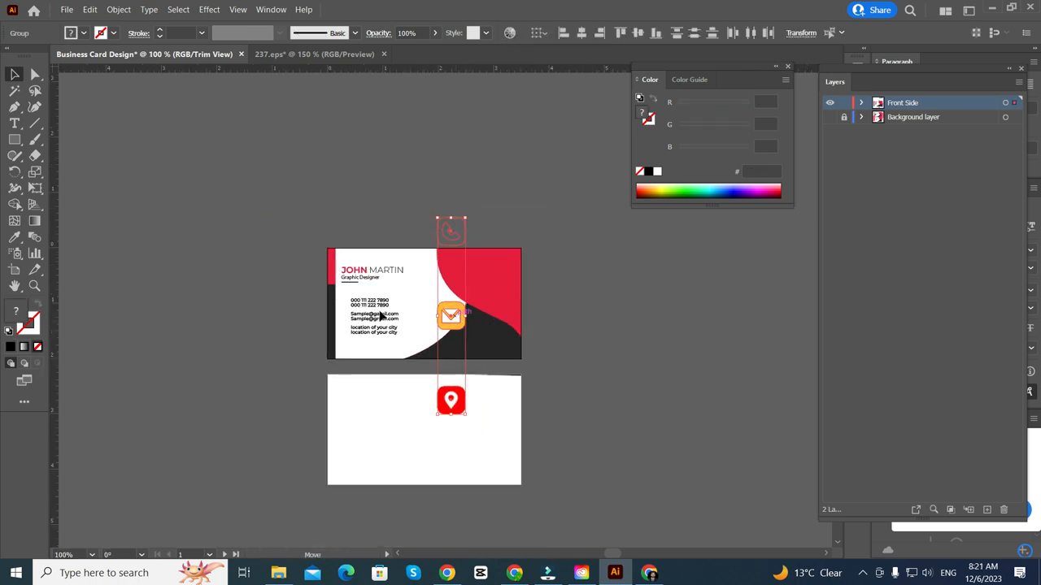
left_click_drag(380, 315, 254, 245)
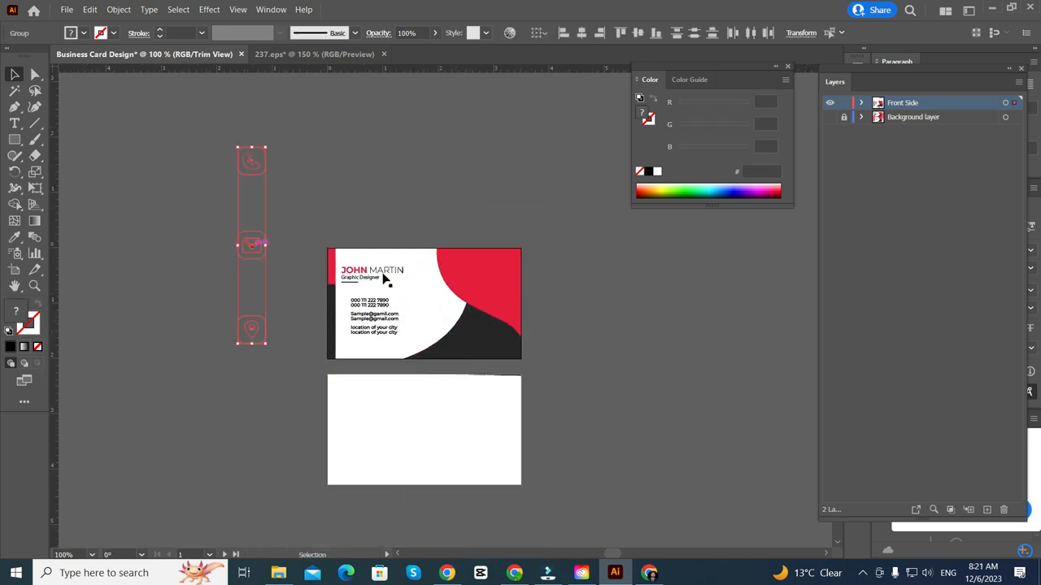
- Turn off View > Trim View so artwork outside the card shows, and deselect the icons
left_click(238, 9)
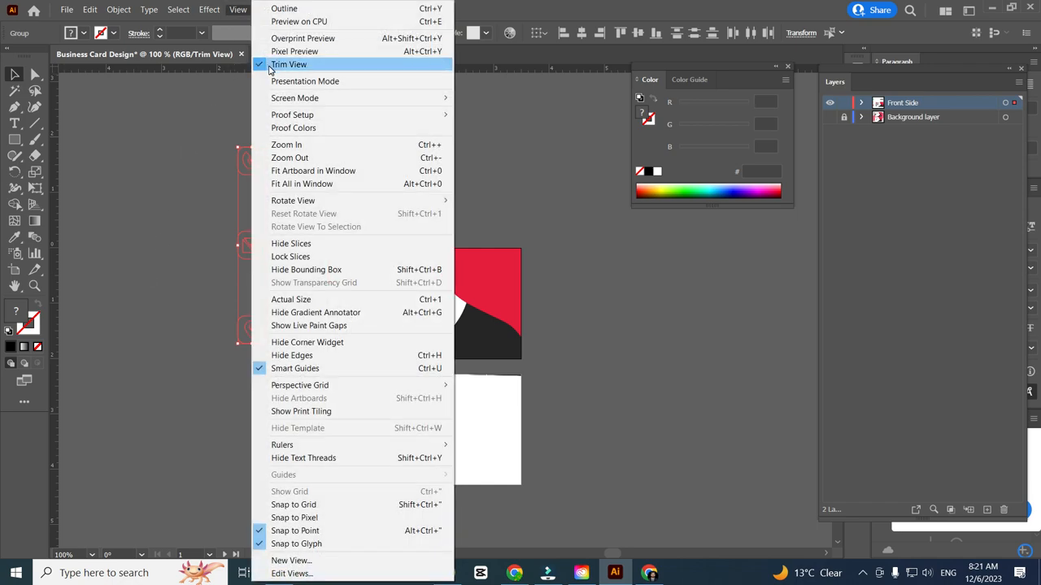
left_click(276, 64)
scroll(203, 317, "up", 2)
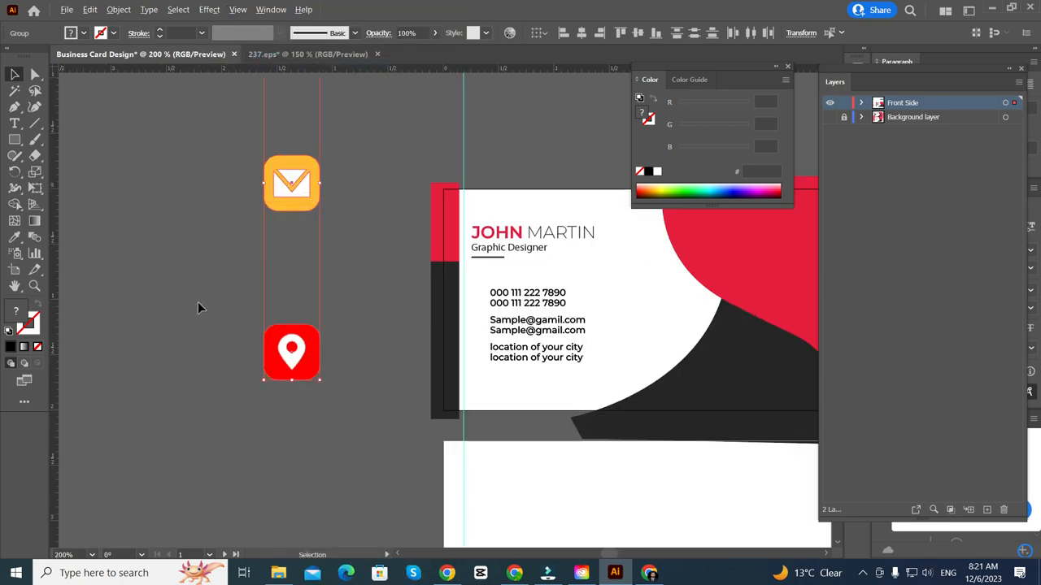
left_click(197, 301)
scroll(198, 301, "down", 3)
left_click(308, 54)
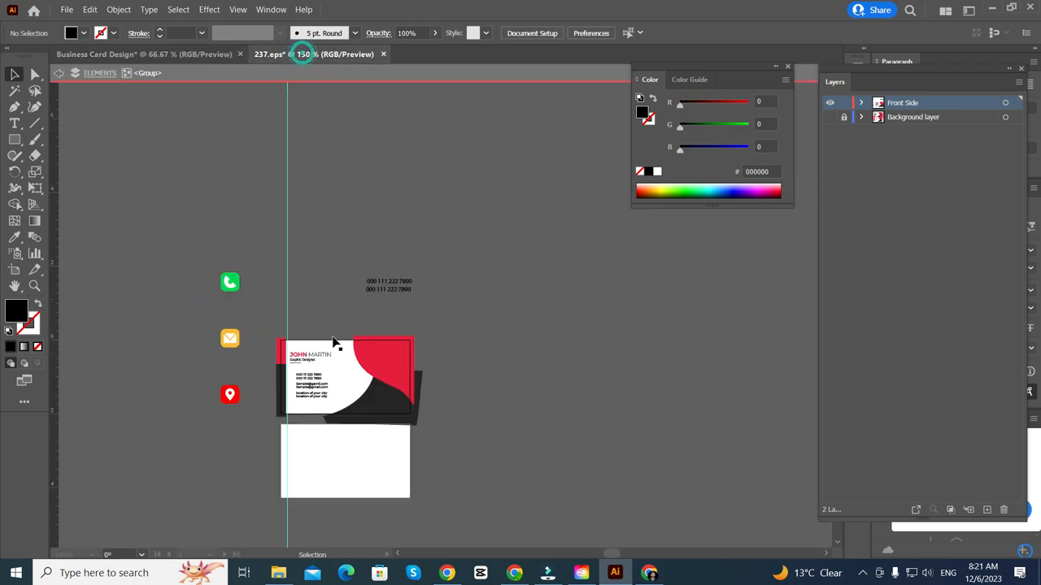
- Select and copy the green handset shape from the WhatsApp icon on the 237.eps sheet
scroll(342, 337, "down", 1)
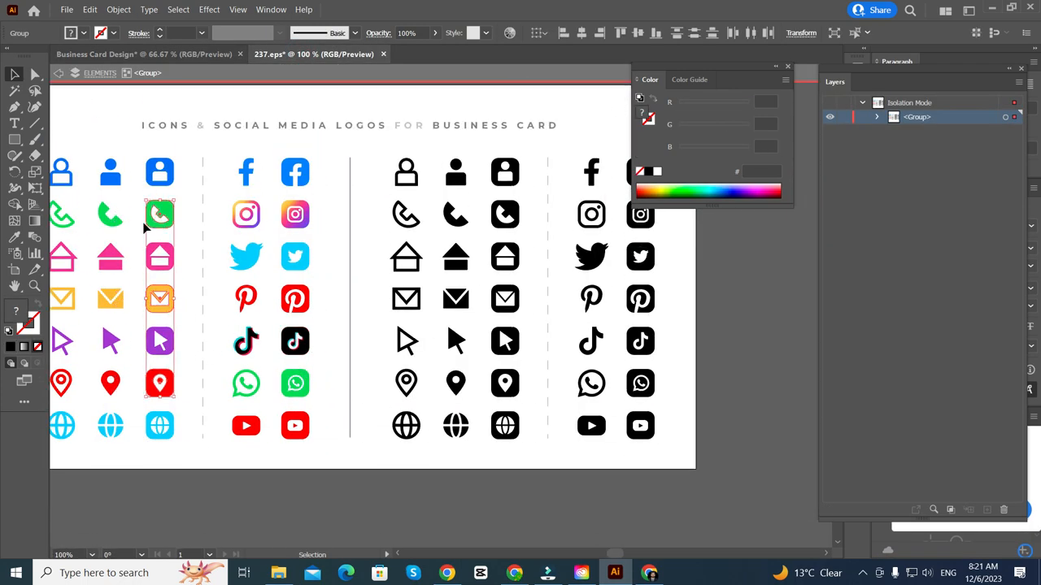
scroll(204, 341, "up", 1)
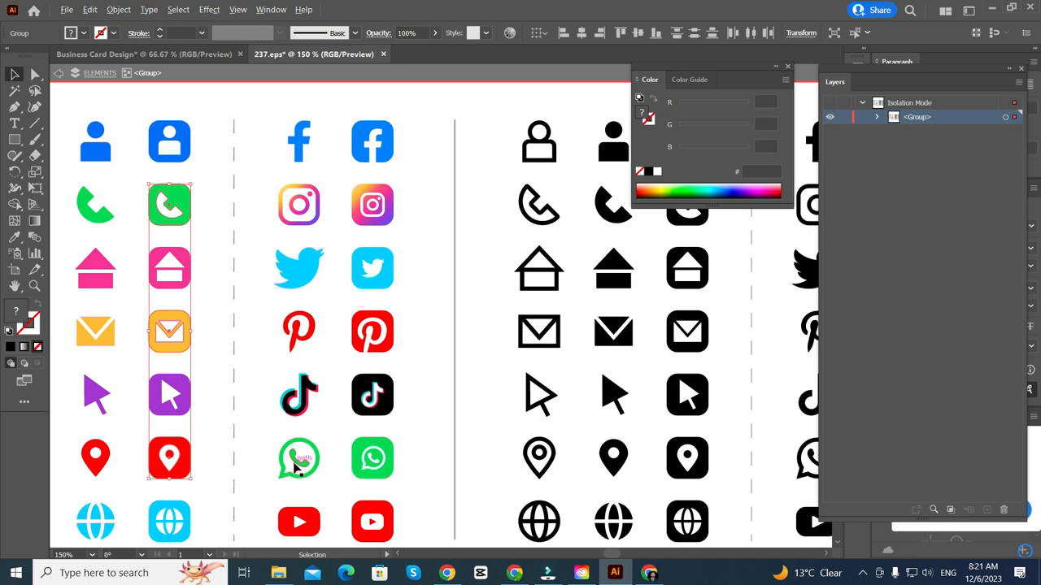
scroll(309, 446, "up", 6)
scroll(313, 448, "down", 2)
scroll(306, 454, "right", 3)
scroll(306, 460, "down", 2)
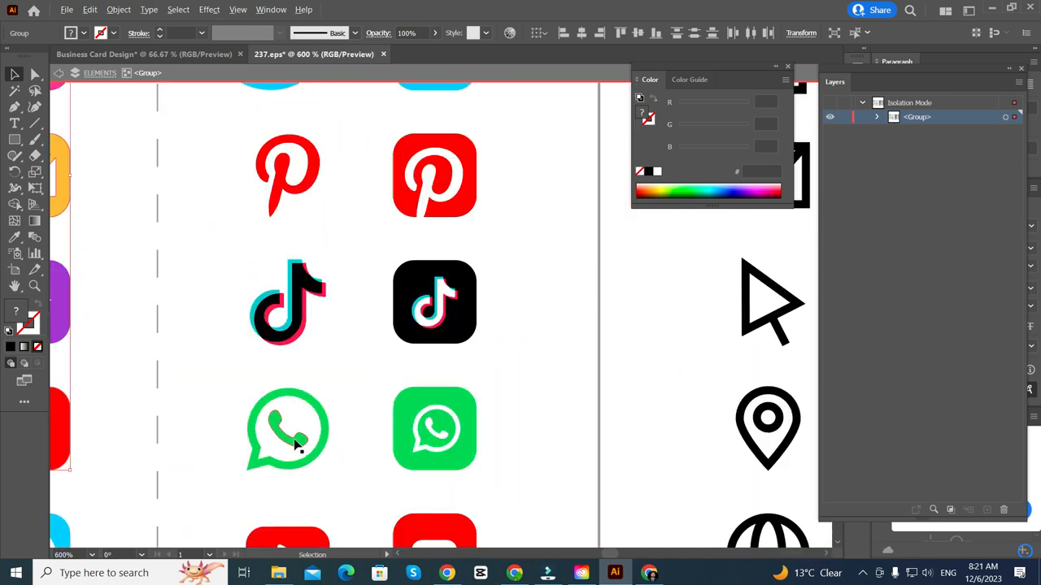
scroll(290, 448, "up", 4)
double_click(290, 448)
left_click(289, 446)
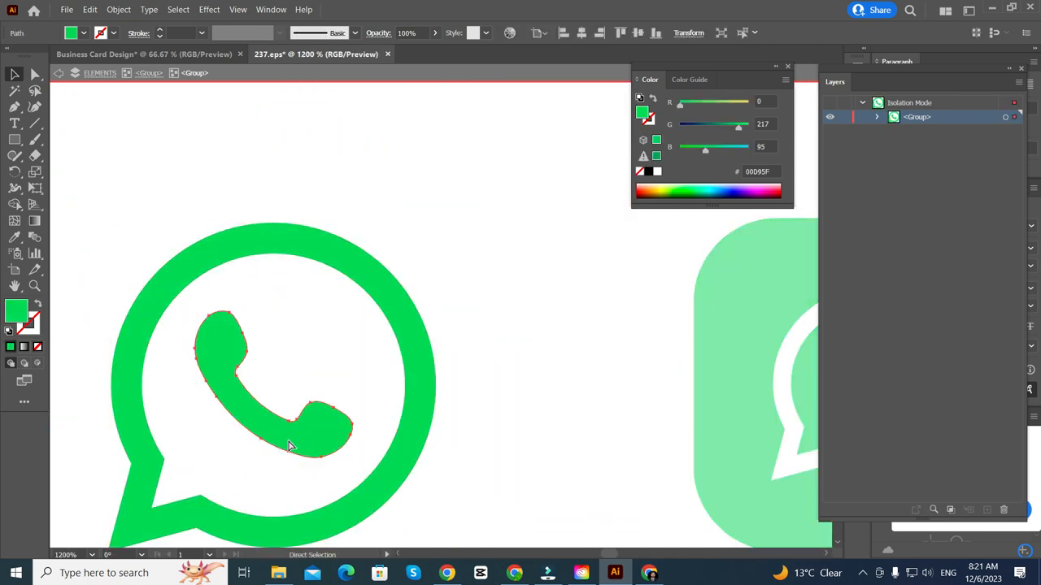
double_click(202, 164)
- Paste the green handset into the card file and place it beside the red location icon
left_click(143, 54)
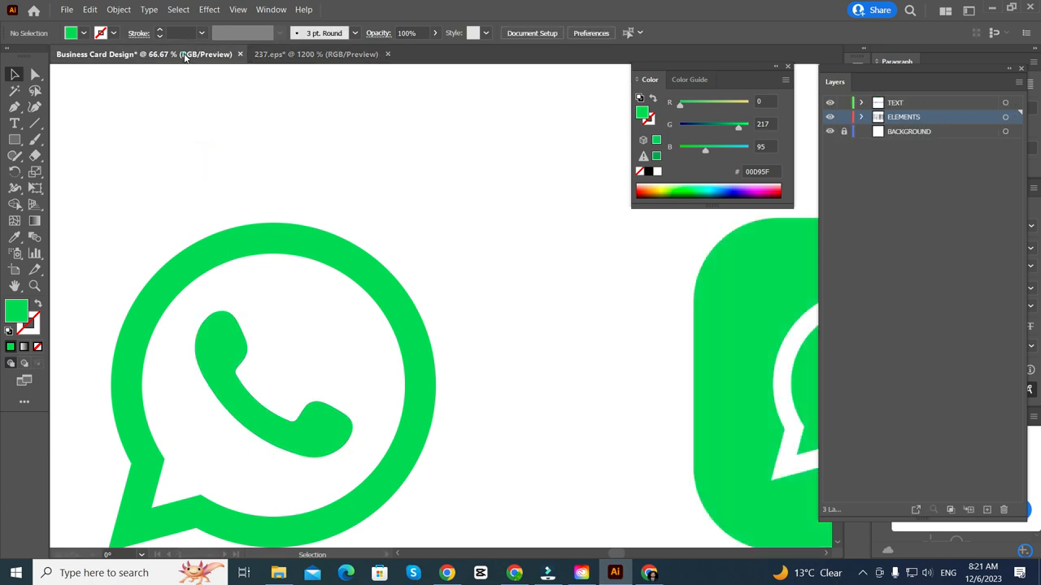
scroll(157, 285, "left", 2)
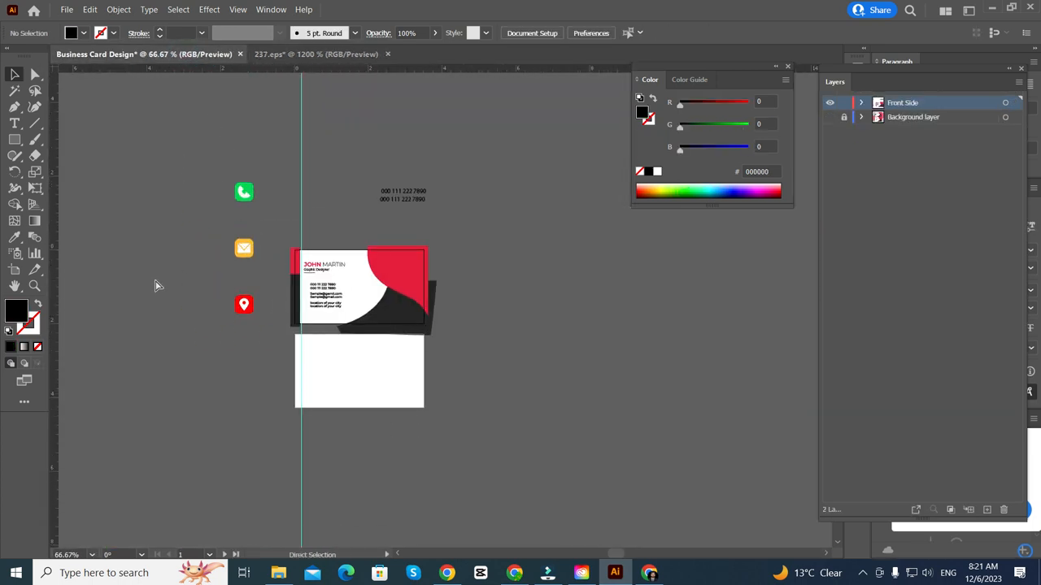
key("ctrl+v")
scroll(455, 309, "up", 5)
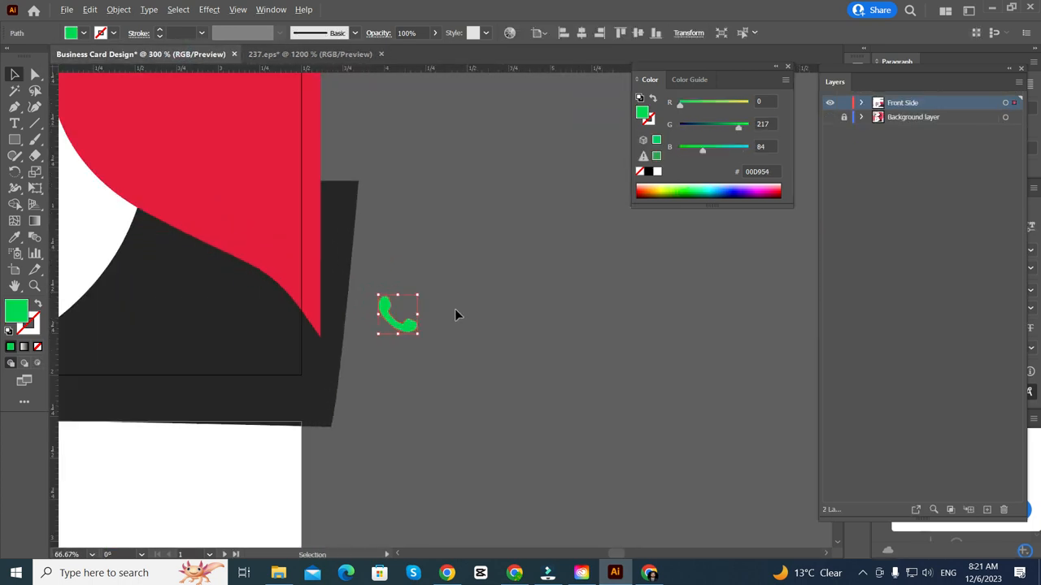
scroll(410, 323, "down", 3)
left_click_drag(407, 325, 87, 161)
scroll(93, 197, "left", 3)
scroll(93, 196, "left", 2)
scroll(183, 156, "up", 3)
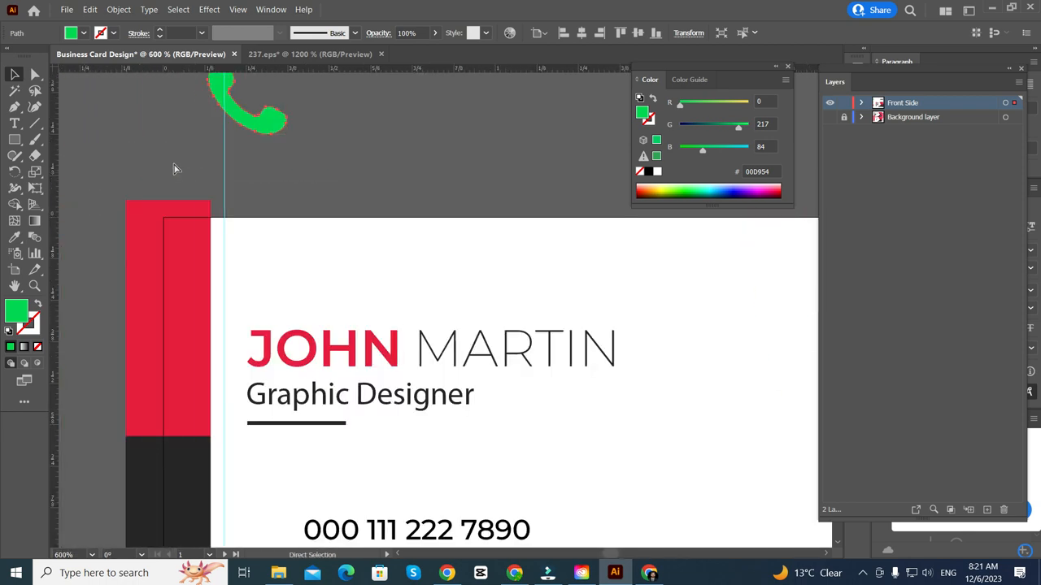
scroll(274, 167, "down", 1)
left_click_drag(343, 197, 125, 458)
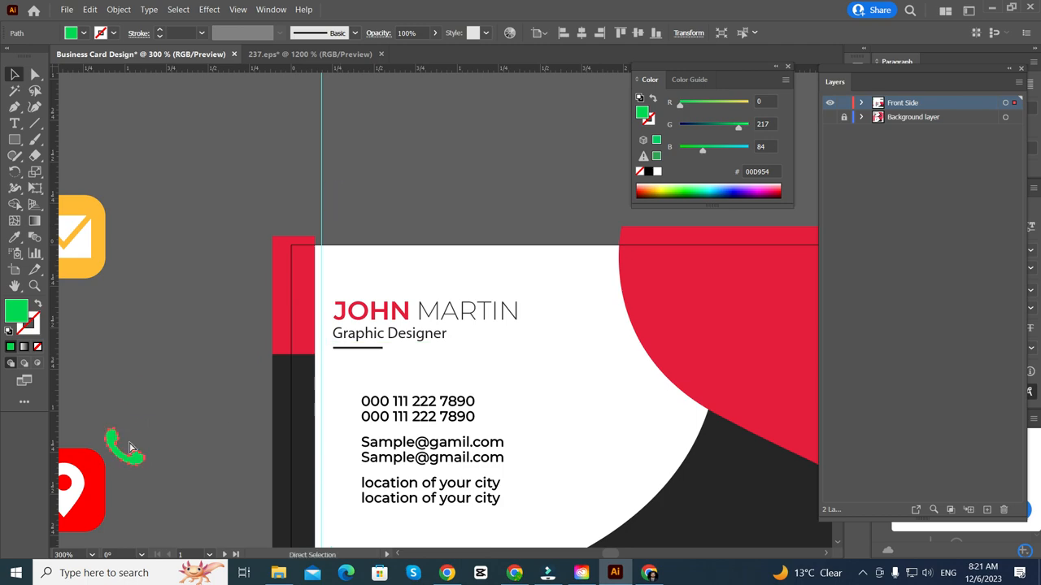
- Move the green phone icon down beside the card, between the mail and pin icons
scroll(130, 431, "left", 2)
scroll(130, 432, "up", 2)
scroll(125, 400, "down", 3)
scroll(125, 400, "down", 5)
scroll(216, 249, "up", 5)
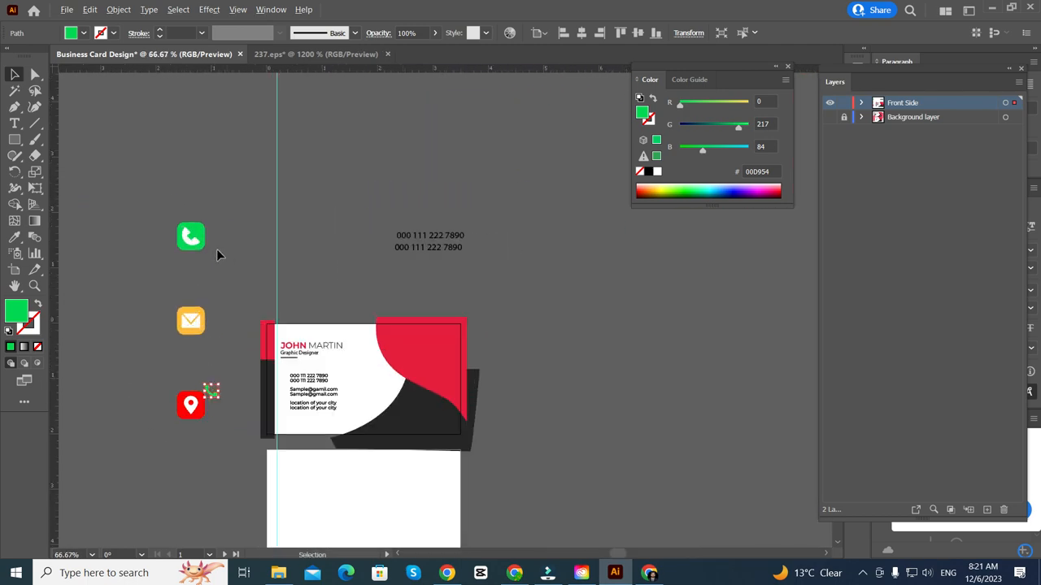
left_click(126, 247)
scroll(126, 246, "down", 2)
left_click_drag(126, 246, 207, 473)
left_click(163, 445)
scroll(167, 444, "down", 2)
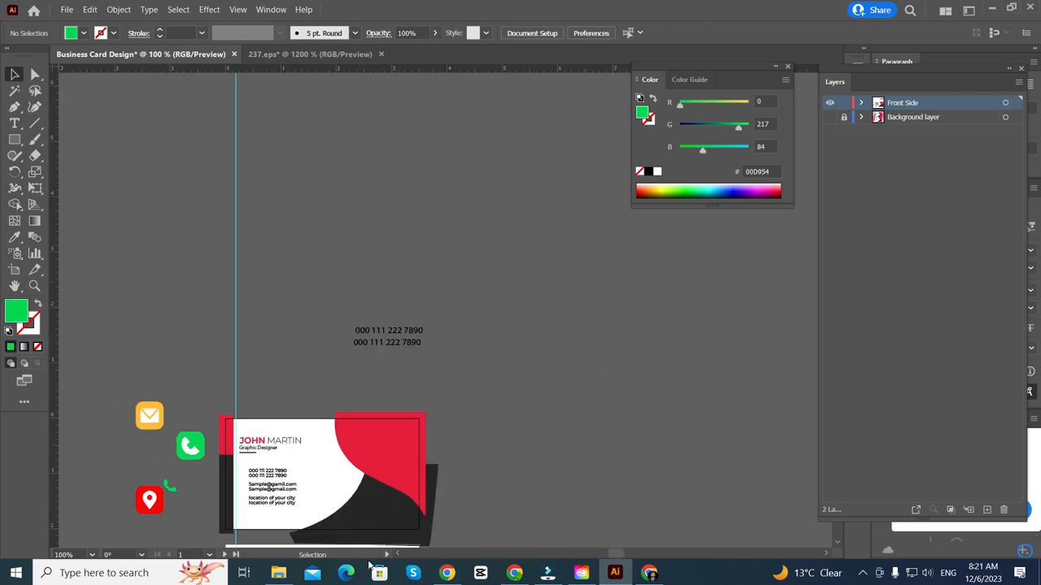
scroll(246, 469, "down", 1)
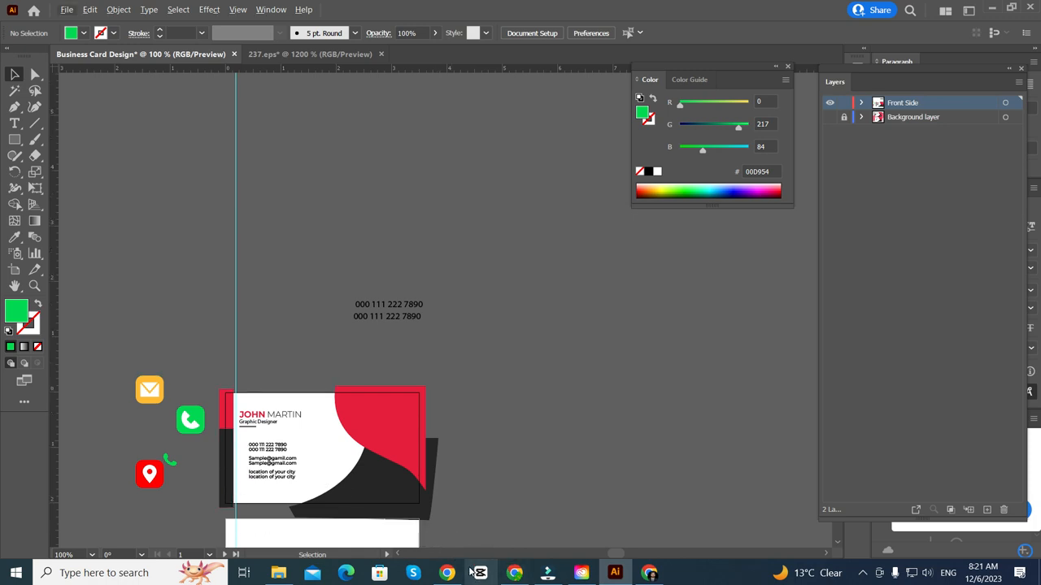
mouse_move(649, 575)
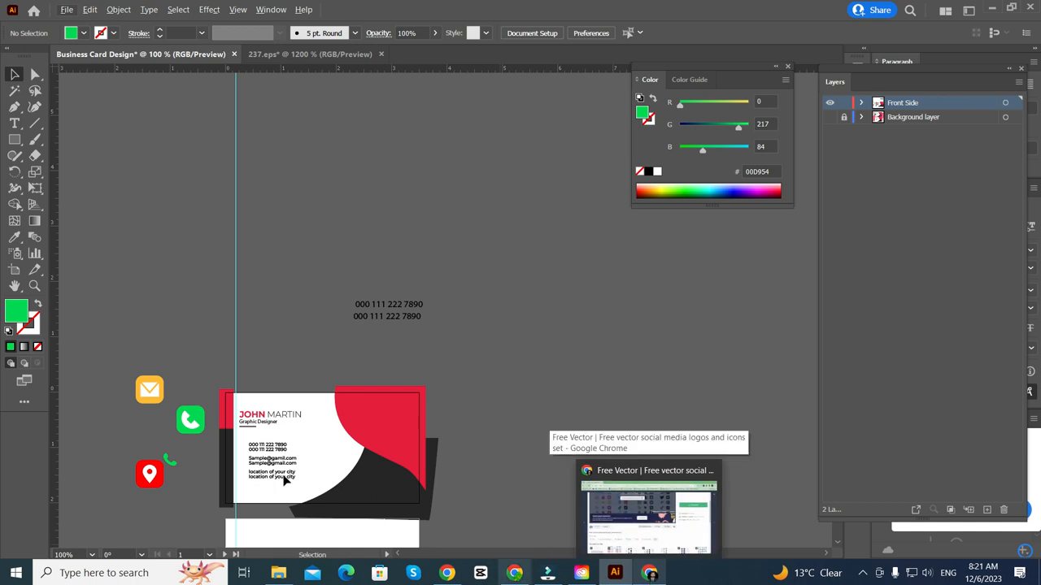
- Show the Background layer and move the phone icon aside next to the card
scroll(196, 455, "up", 2, "alt")
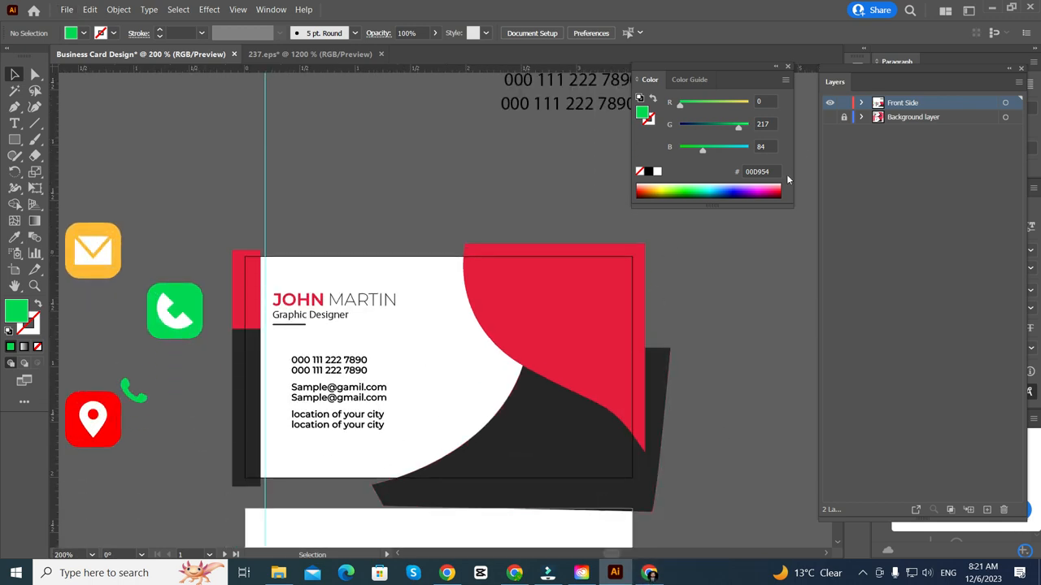
left_click(830, 117)
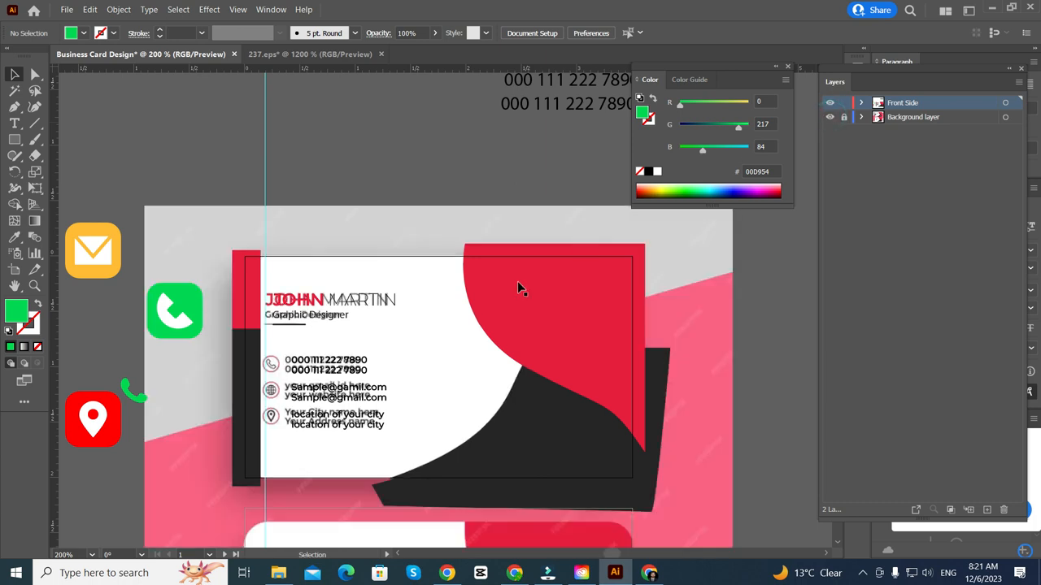
scroll(225, 420, "up", 2, "alt")
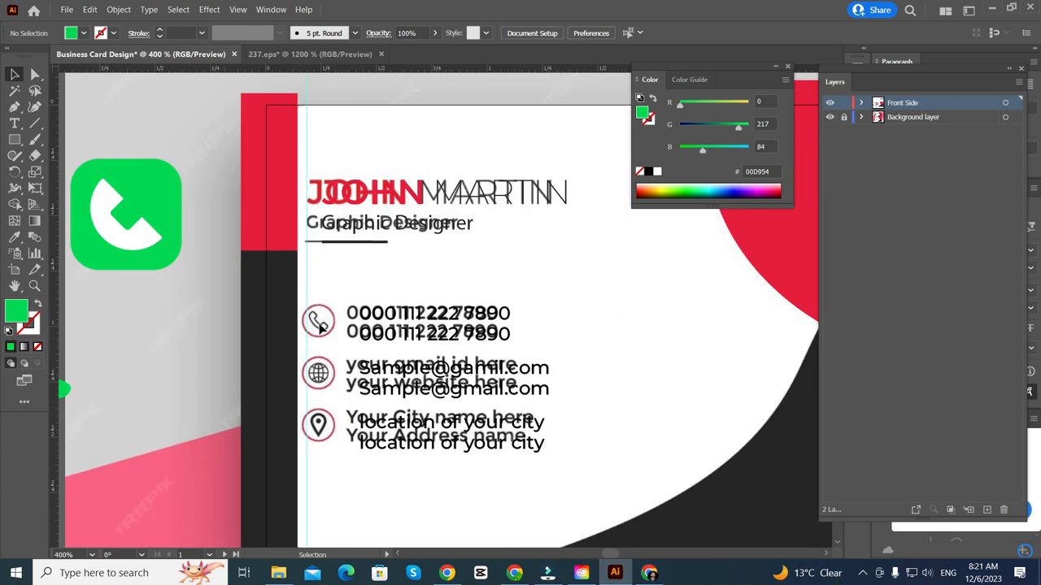
scroll(263, 287, "down", 3, "alt")
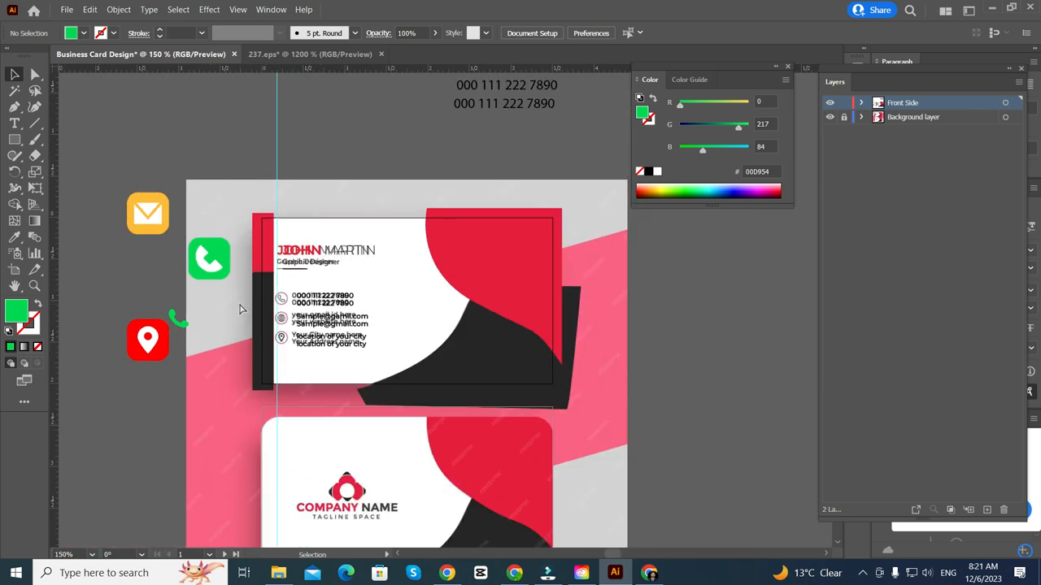
left_click_drag(250, 277, 136, 288)
- Hide the Background layer's template artwork
scroll(322, 294, "up", 3, "alt")
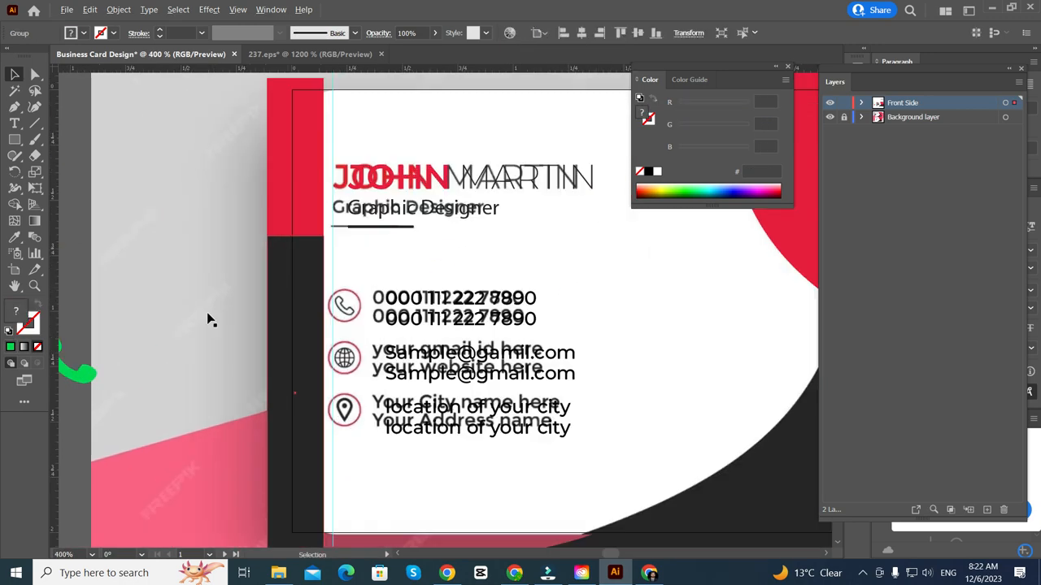
scroll(315, 309, "up", 3, "alt")
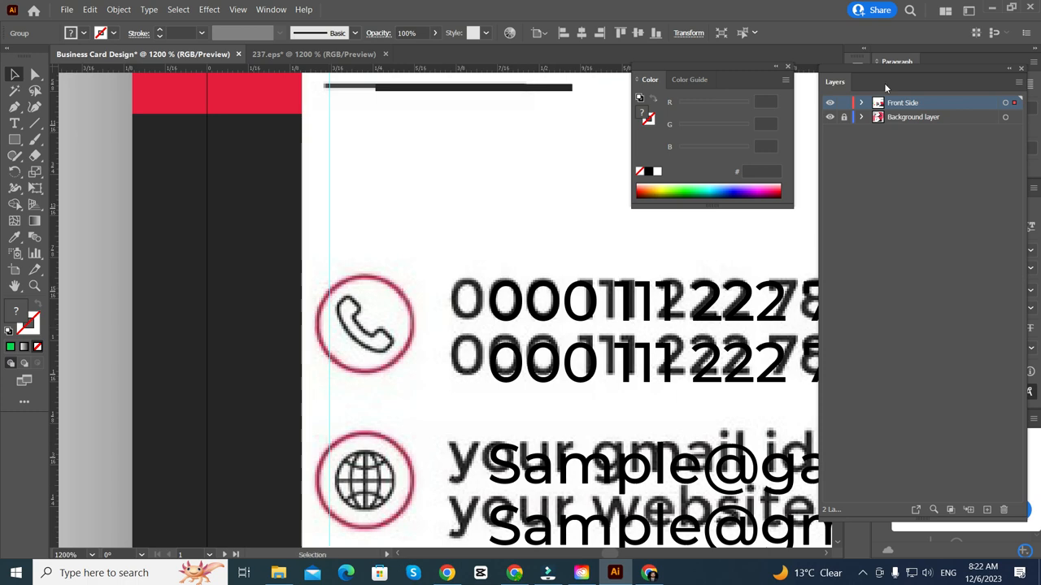
left_click(829, 118)
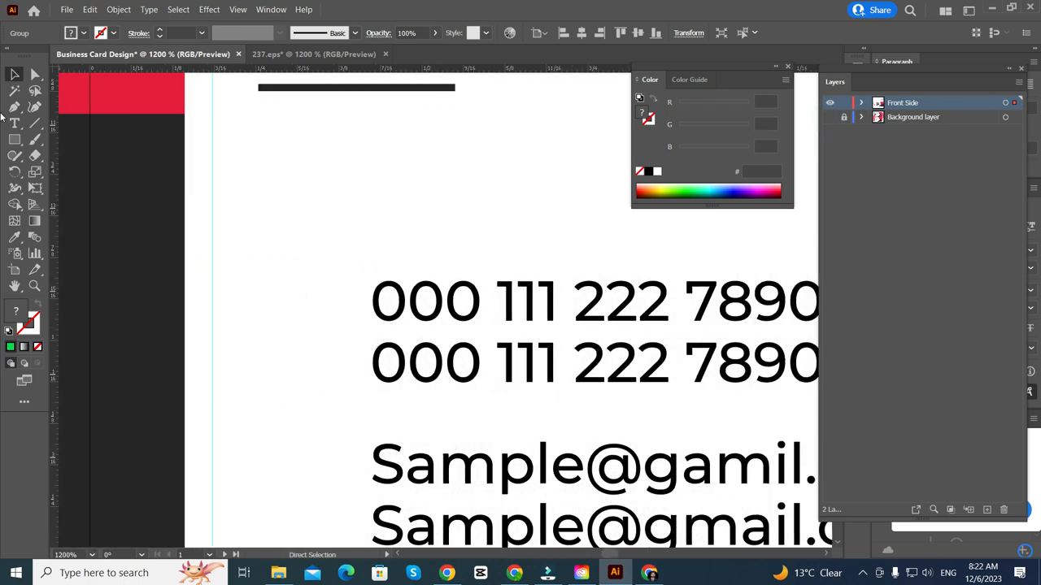
- Draw a small green circle with the Ellipse tool and move it toward the card's left margin
mouse_move(14, 139)
left_mouse_down()
mouse_move(41, 140)
mouse_move(71, 175)
left_mouse_up()
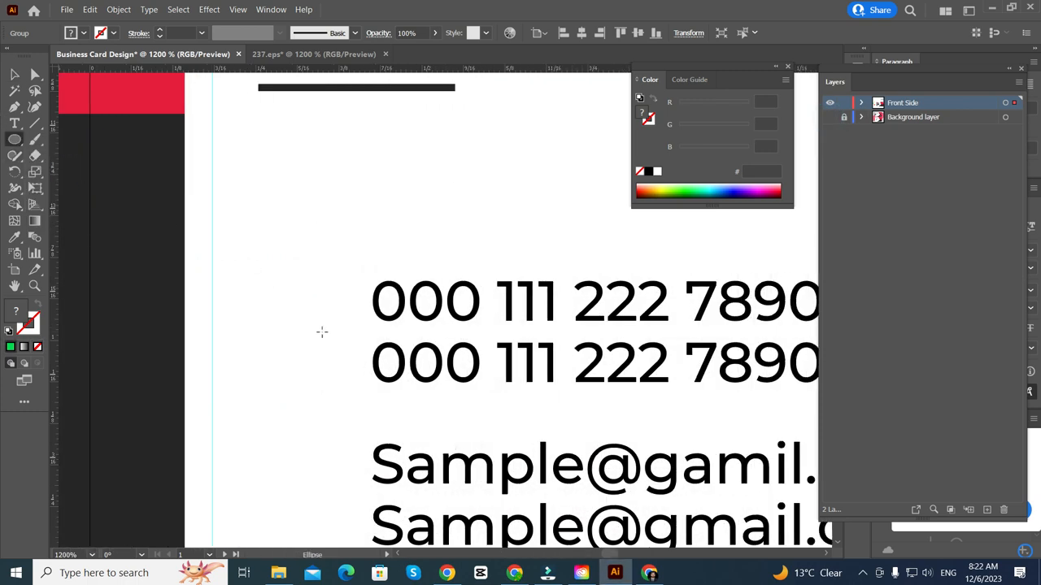
left_click_drag(322, 334, 376, 387)
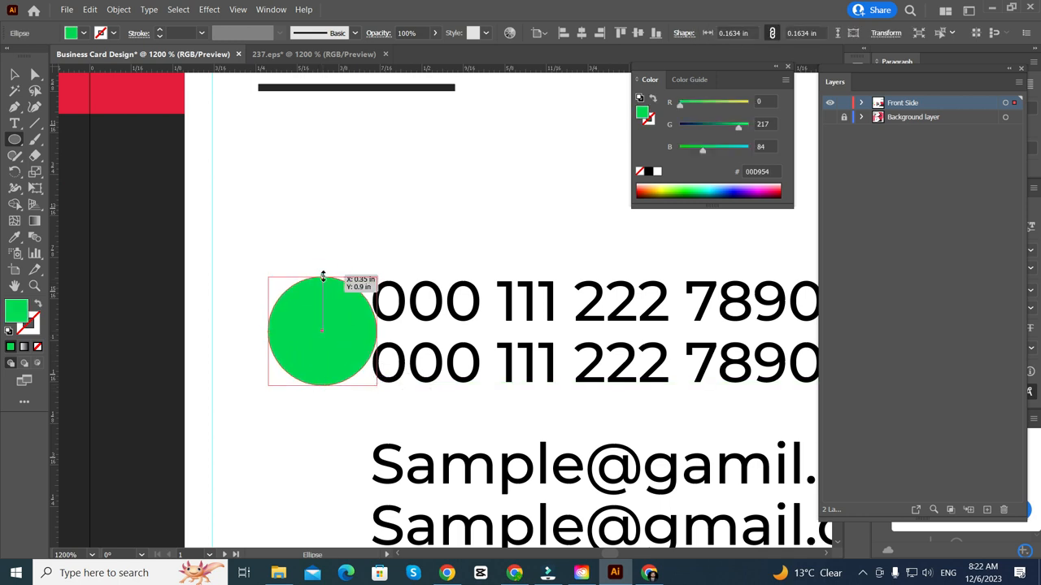
left_click_drag(323, 276, 322, 282)
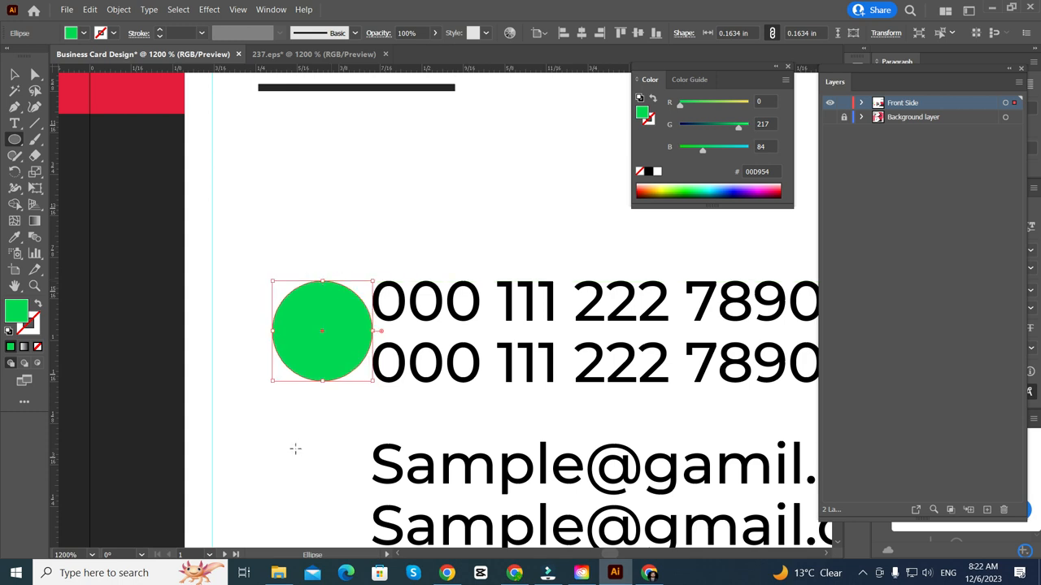
left_click_drag(322, 382, 323, 382)
left_click(14, 74)
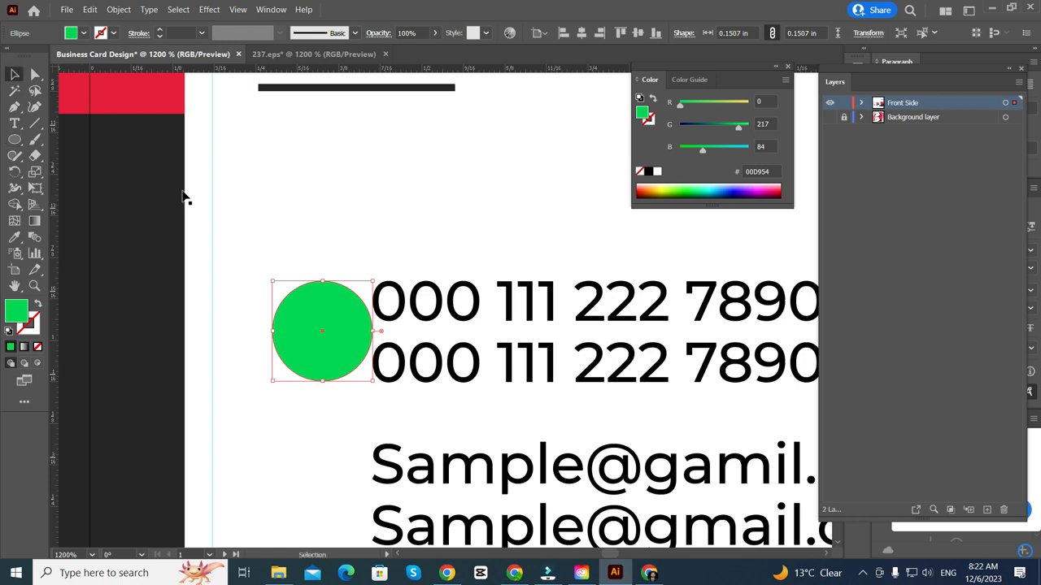
left_click(283, 327, "shift")
left_click_drag(331, 334, 270, 332)
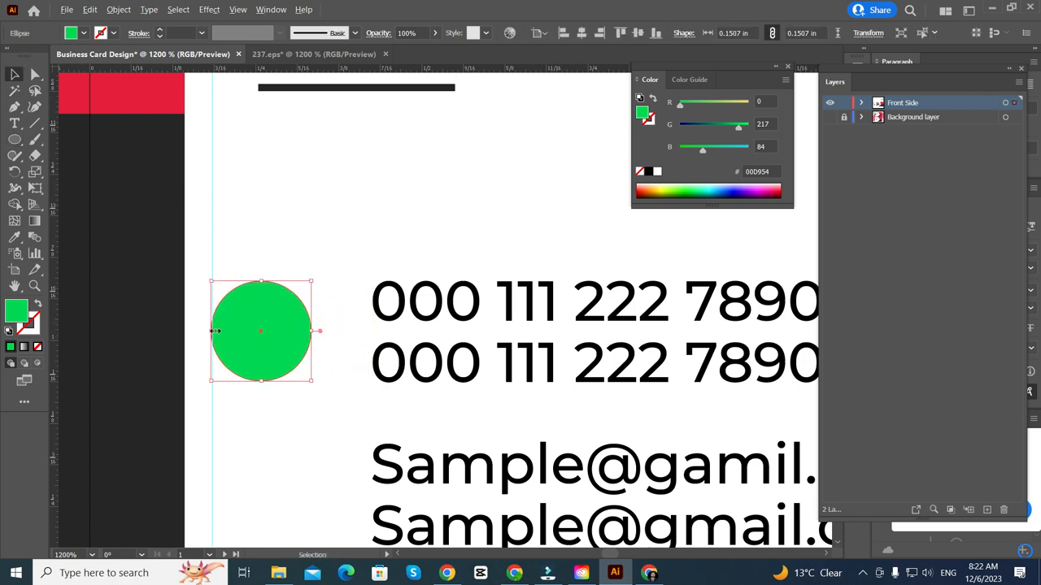
scroll(209, 337, "up", 4)
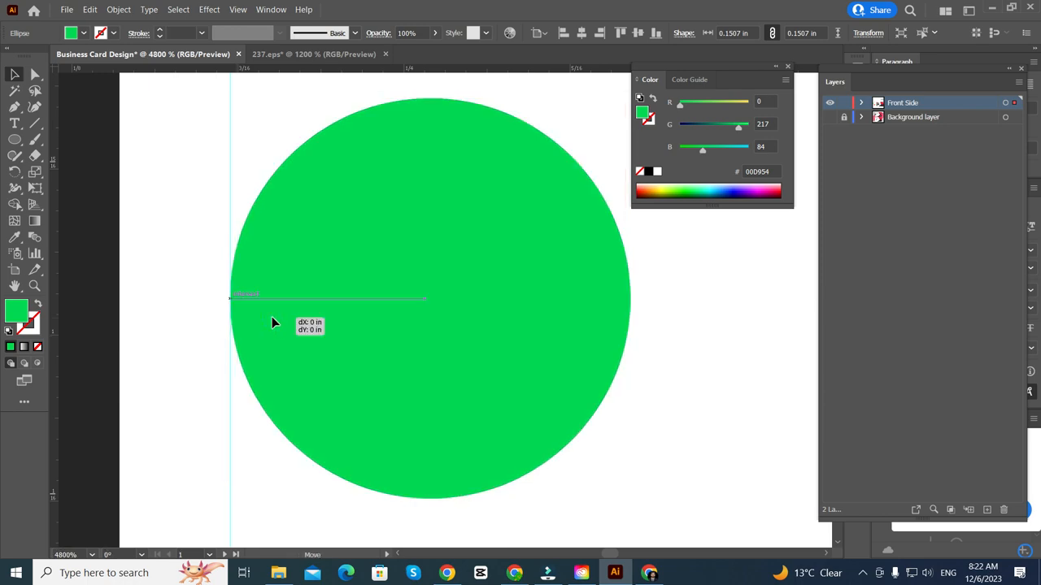
scroll(271, 317, "down", 1)
scroll(269, 316, "up", 2)
scroll(272, 318, "down", 5)
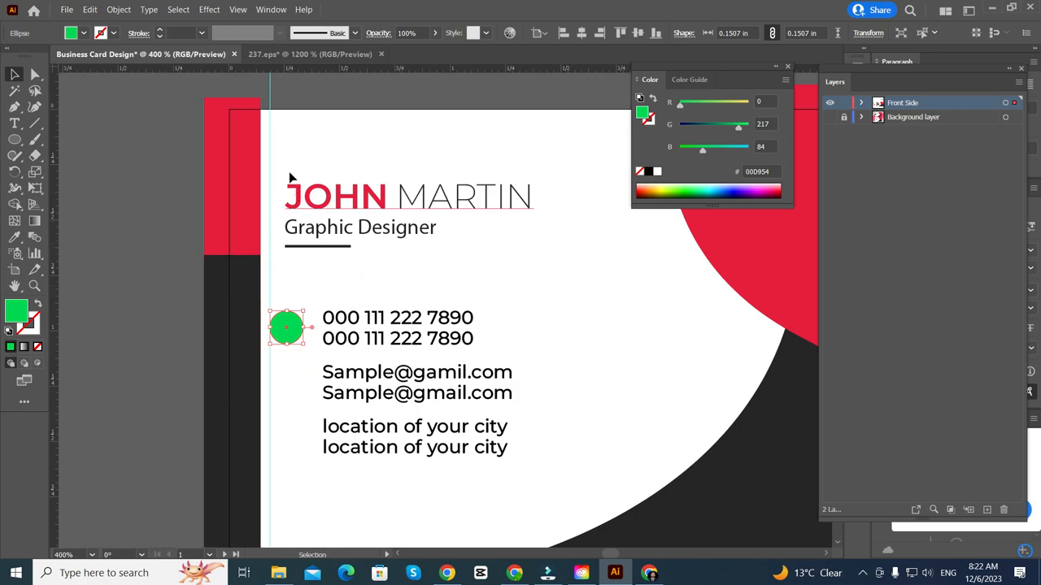
left_click(278, 204)
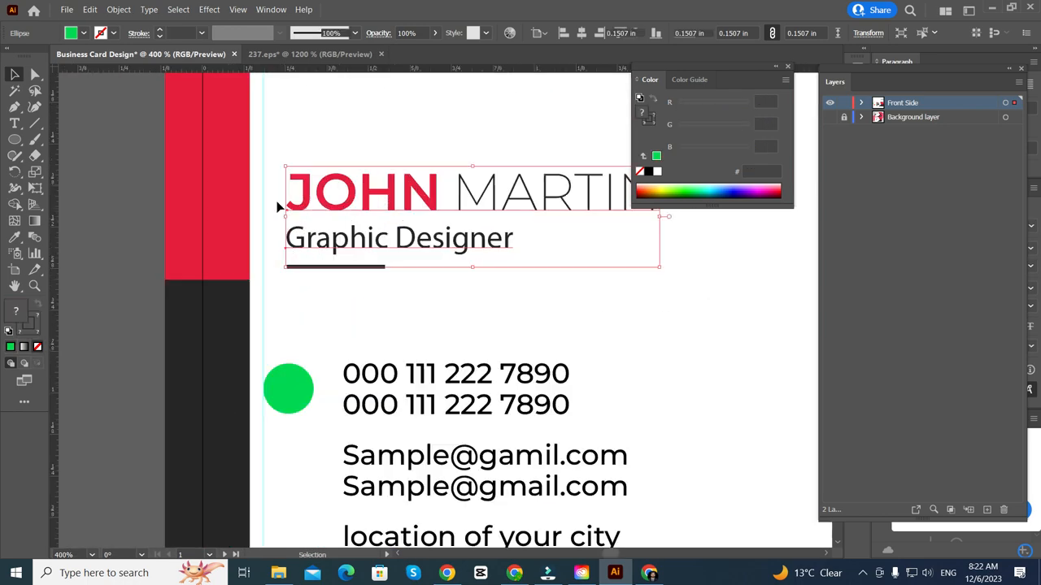
scroll(326, 204, "up", 3)
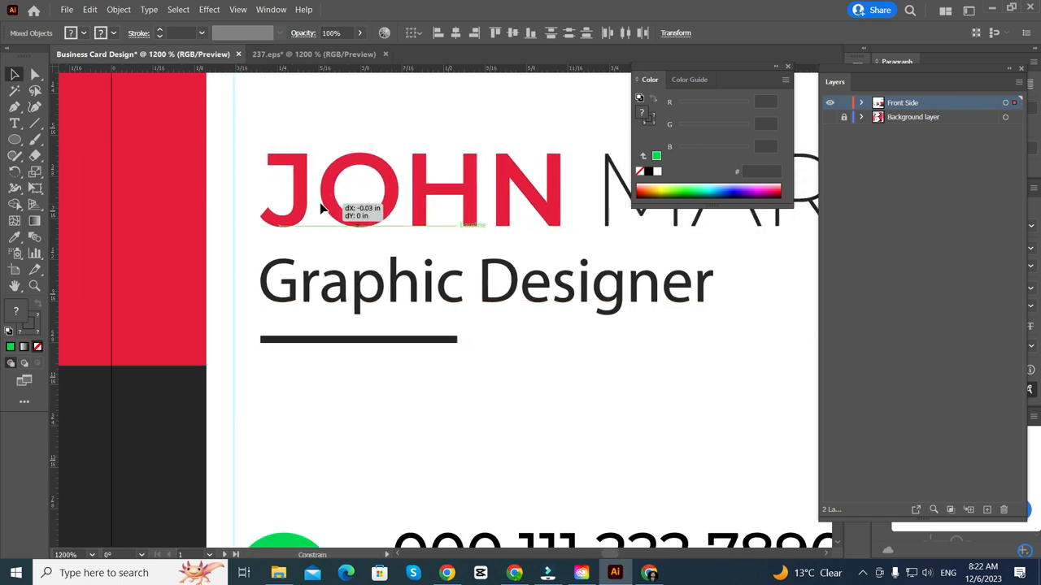
scroll(276, 228, "down", 2)
left_click_drag(251, 325, 262, 319)
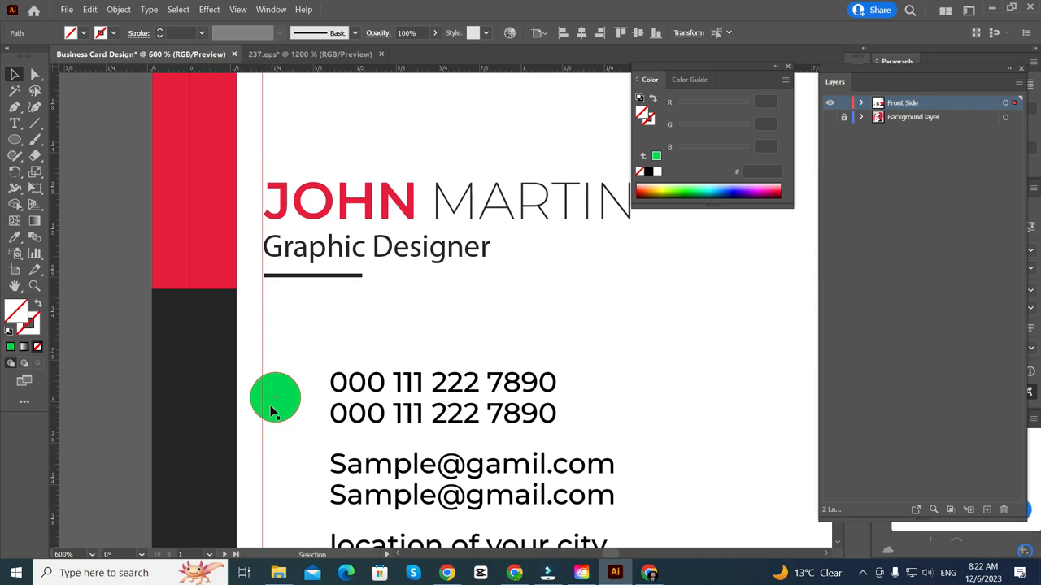
scroll(288, 279, "up", 4)
scroll(296, 318, "down", 2)
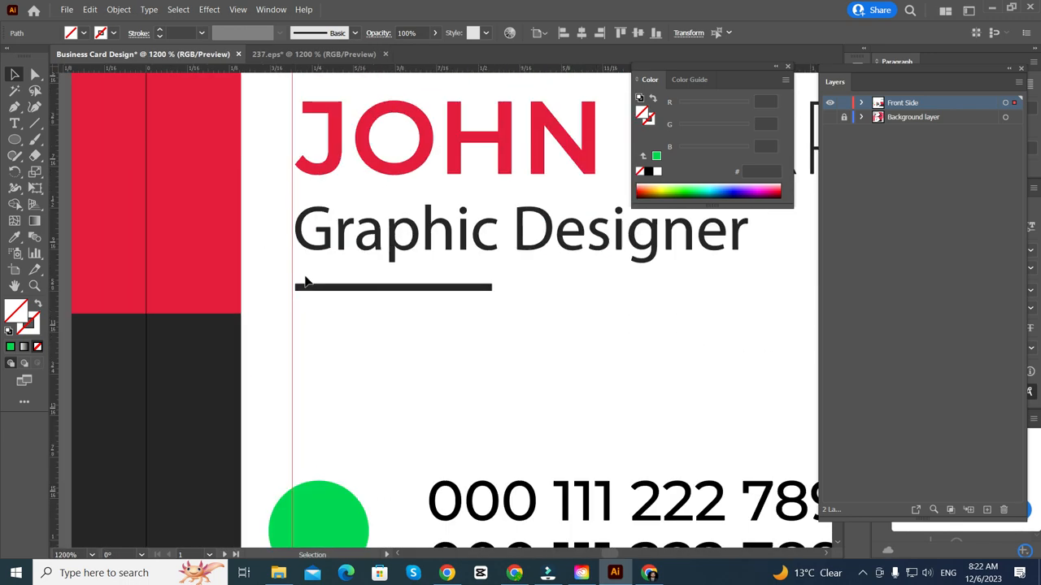
scroll(360, 209, "up", 1)
left_click(328, 197)
scroll(291, 200, "up", 3)
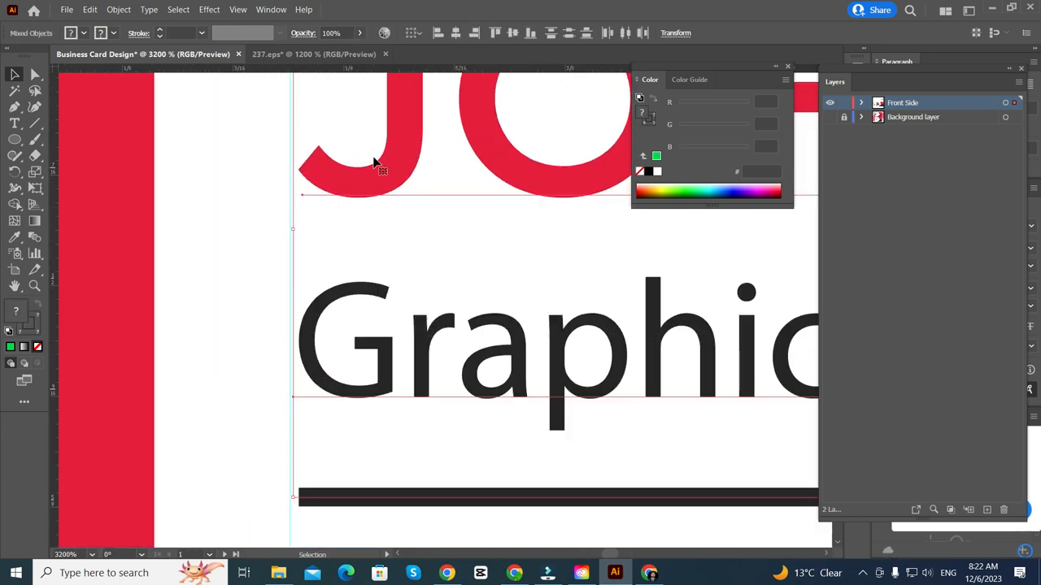
left_click_drag(374, 162, 363, 162)
- Position the green circle right beside the phone number line
scroll(290, 213, "up", 1)
scroll(271, 361, "down", 4)
scroll(244, 349, "down", 1)
scroll(280, 321, "down", 2)
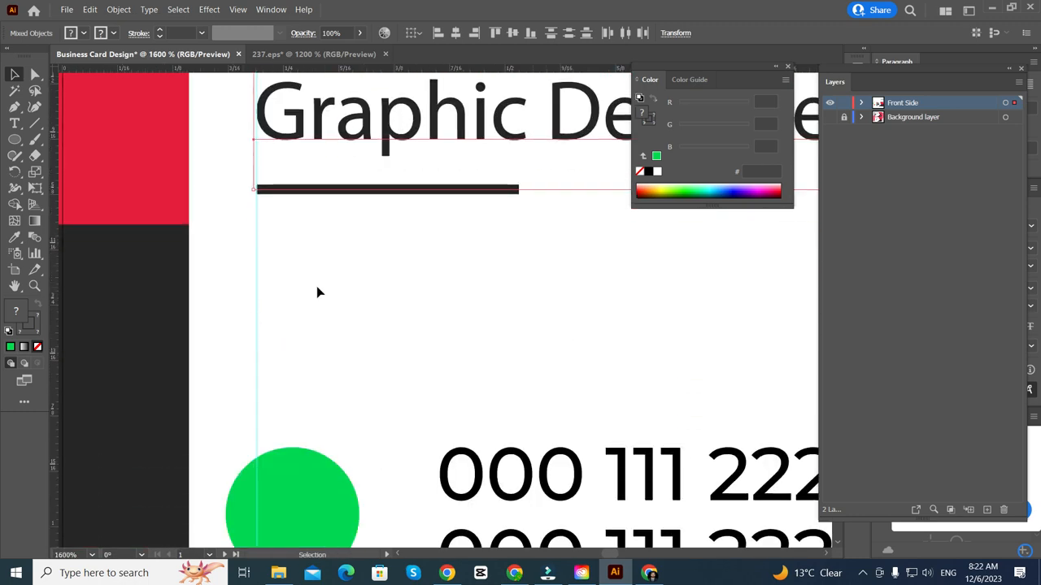
scroll(318, 292, "down", 4)
scroll(314, 383, "up", 4)
scroll(268, 321, "up", 1)
scroll(248, 291, "down", 2)
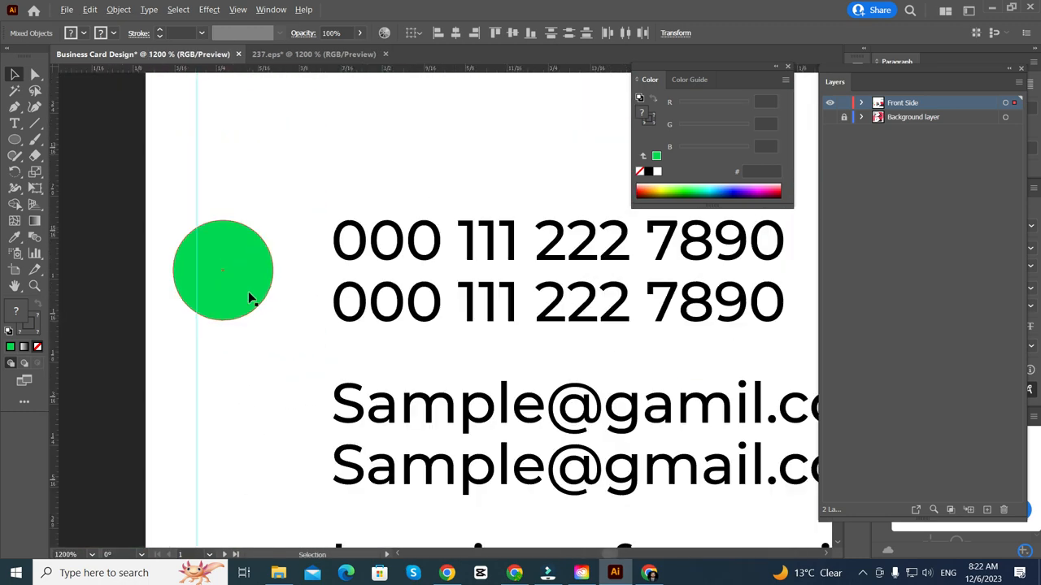
left_click_drag(249, 279, 269, 272)
scroll(269, 272, "down", 3)
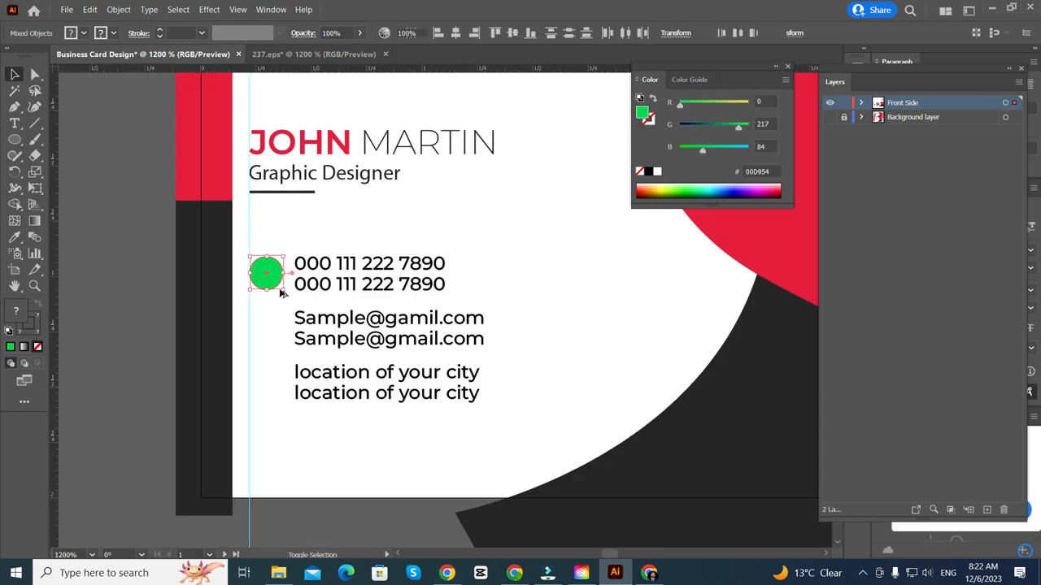
scroll(274, 297, "left", 1)
- Duplicate the circle beside the email and location lines, nudging the third one slightly up
scroll(289, 285, "up", 2)
left_click_drag(317, 241, 317, 354)
key("ctrl+d")
scroll(318, 353, "down", 1)
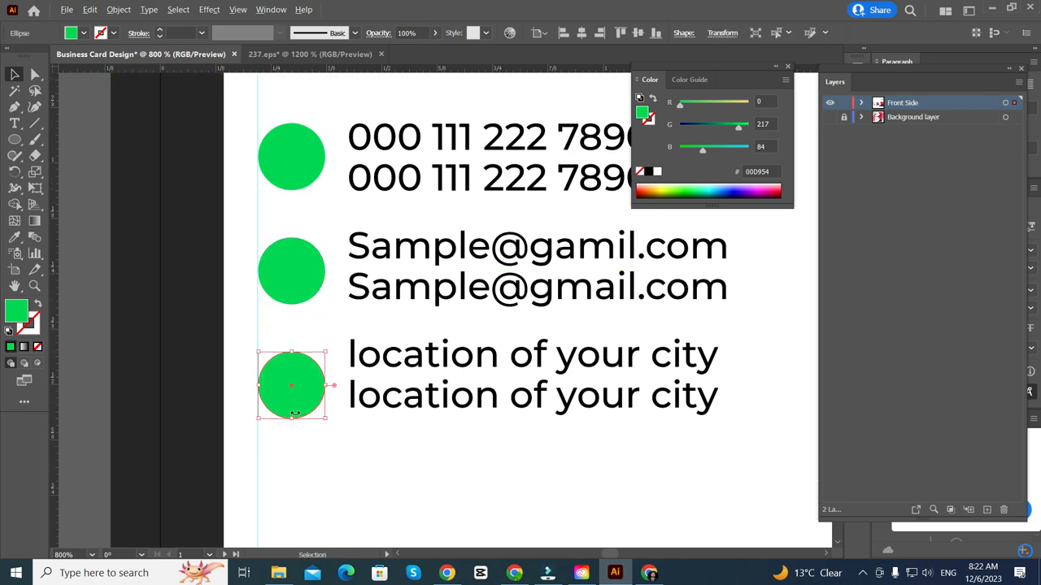
scroll(284, 388, "up", 1)
scroll(284, 386, "down", 3)
scroll(284, 387, "up", 2)
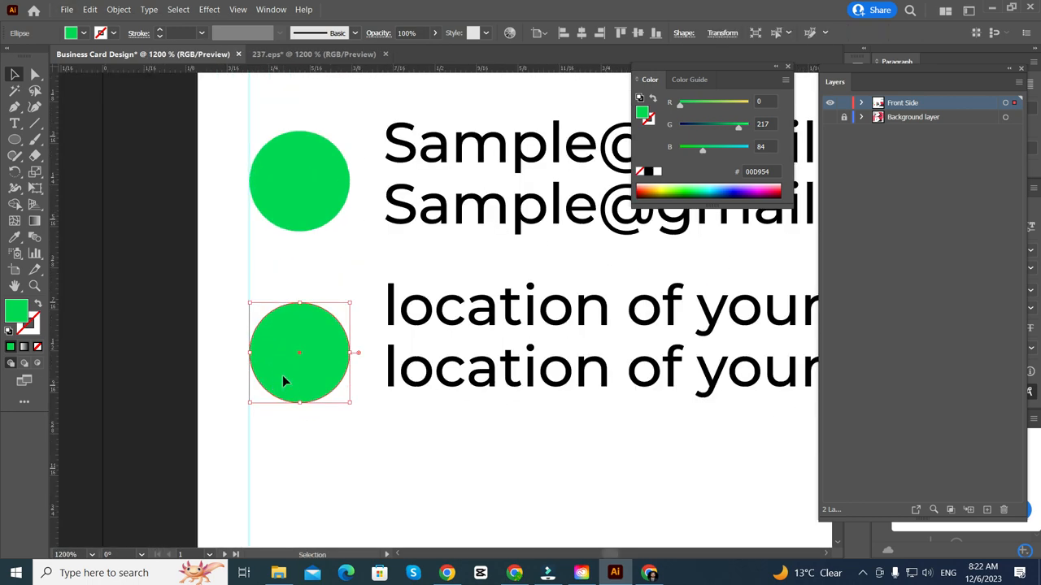
left_click_drag(282, 379, 283, 374)
- Vertically centre the third circle on the two location lines
left_click_drag(493, 274, 534, 458)
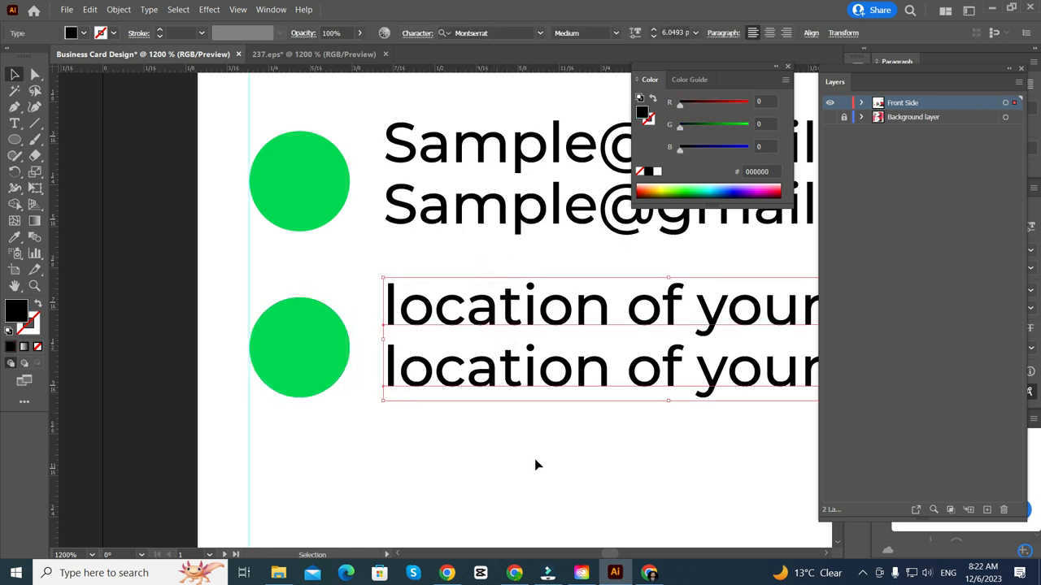
key("a")
key("v")
left_click(294, 338, "shift")
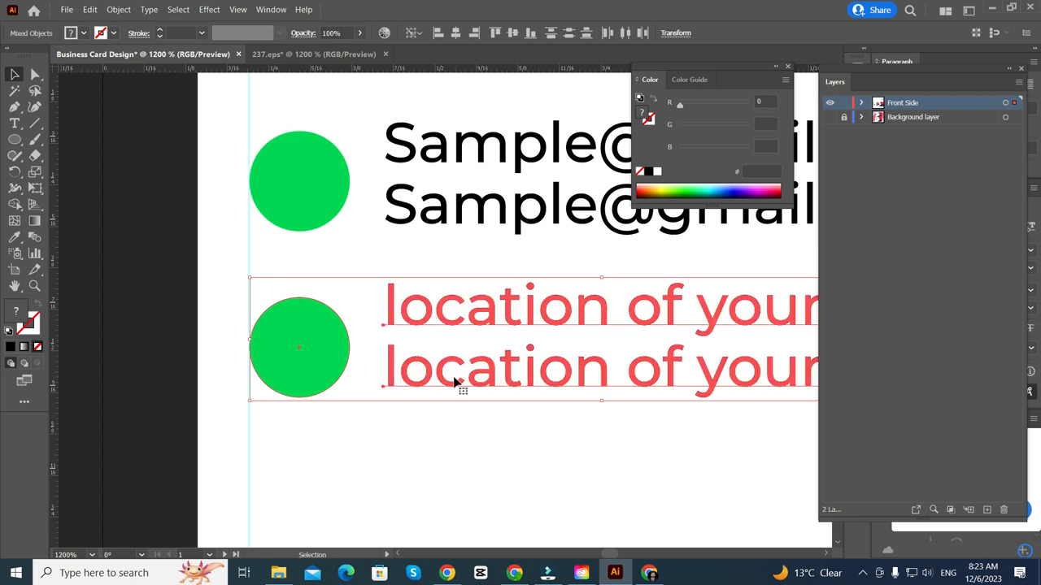
left_click(512, 31)
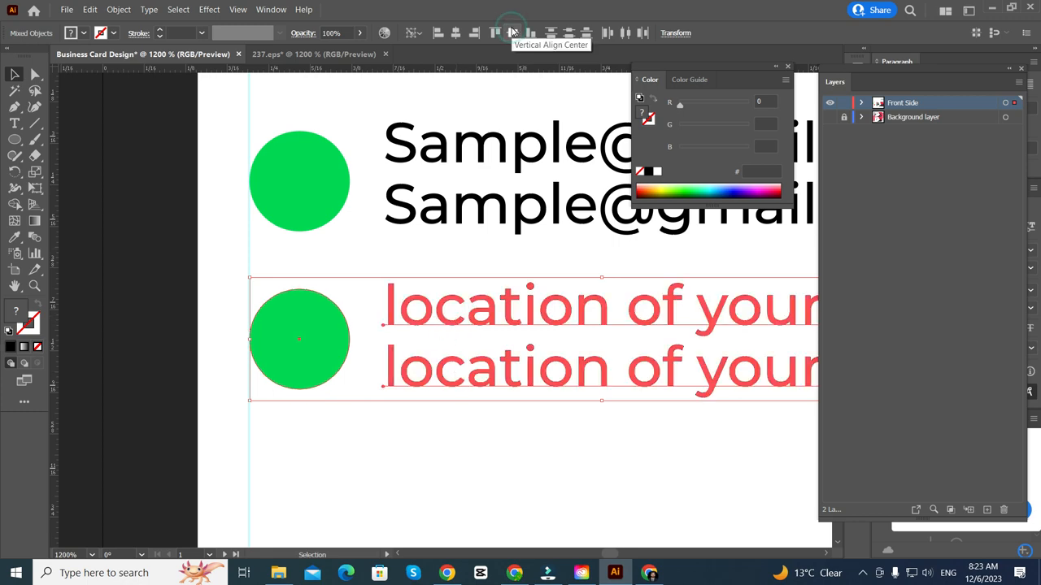
scroll(356, 423, "down", 3)
left_click(320, 467)
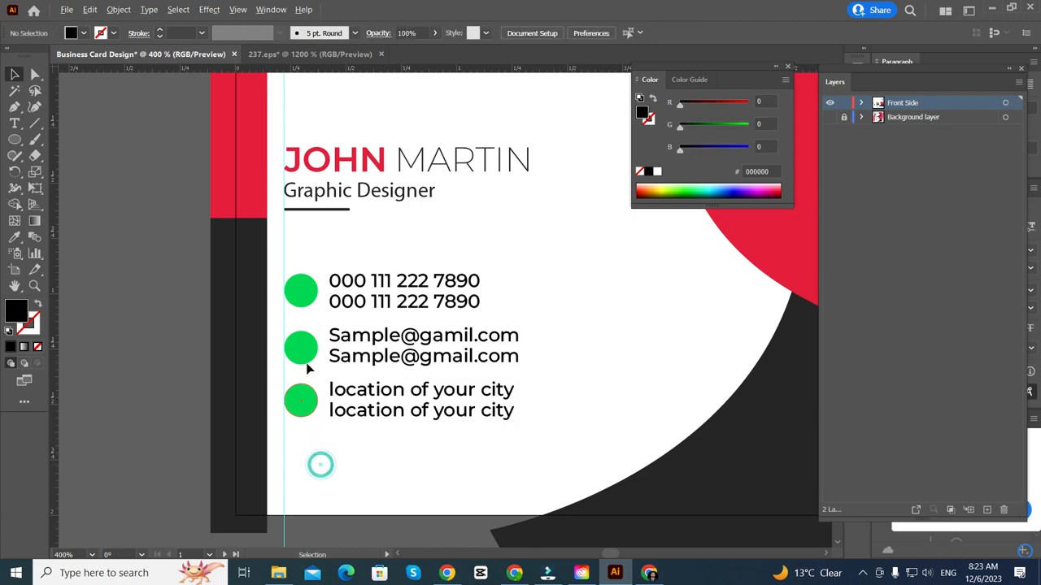
scroll(353, 271, "up", 4)
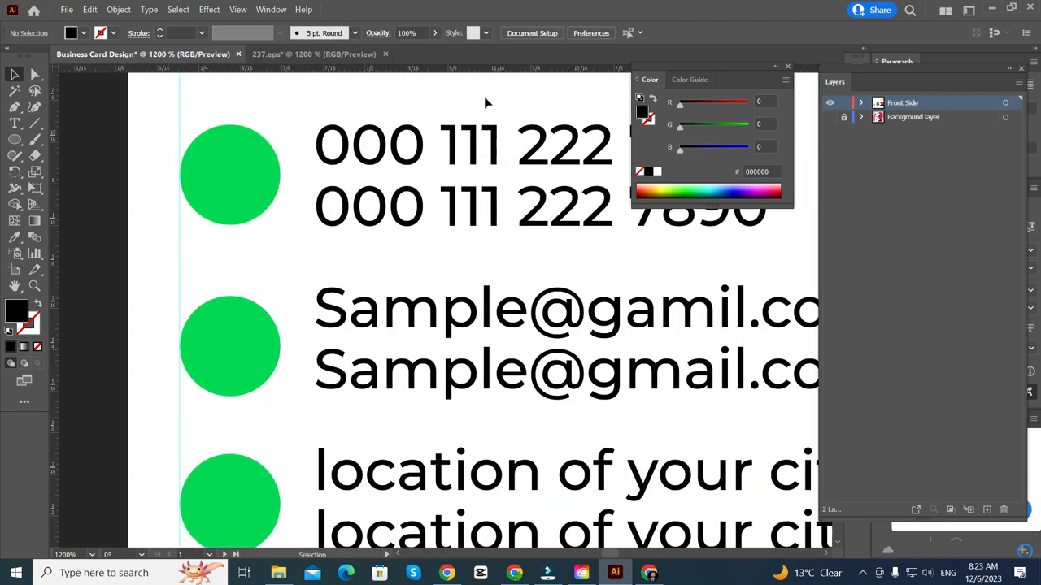
- Vertically centre the first circle on the phone number text, using the text as key object
left_click(396, 235)
scroll(411, 247, "up", 2)
scroll(260, 259, "up", 1)
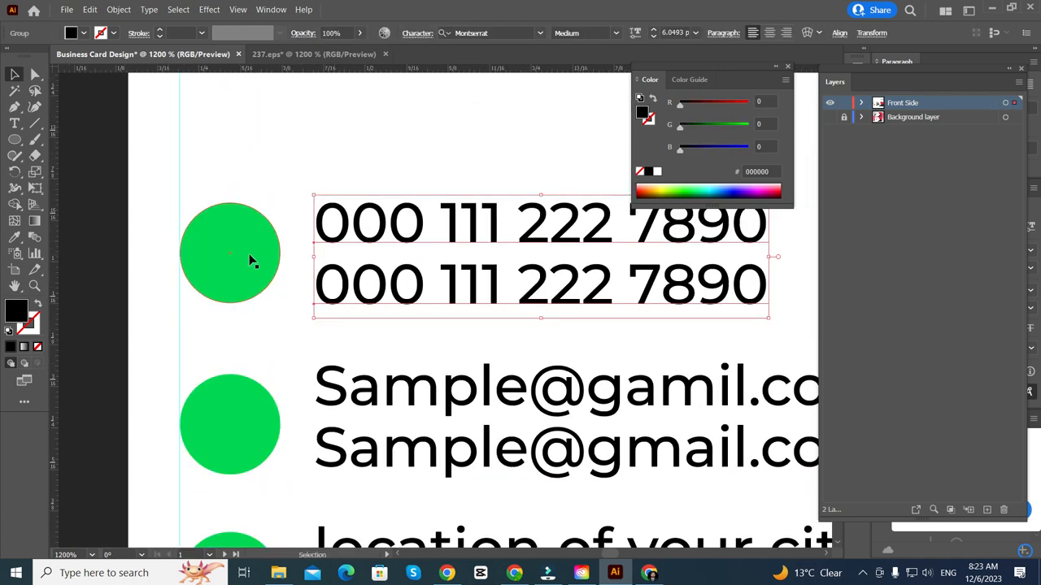
scroll(248, 280, "up", 1)
left_click(239, 290, "shift")
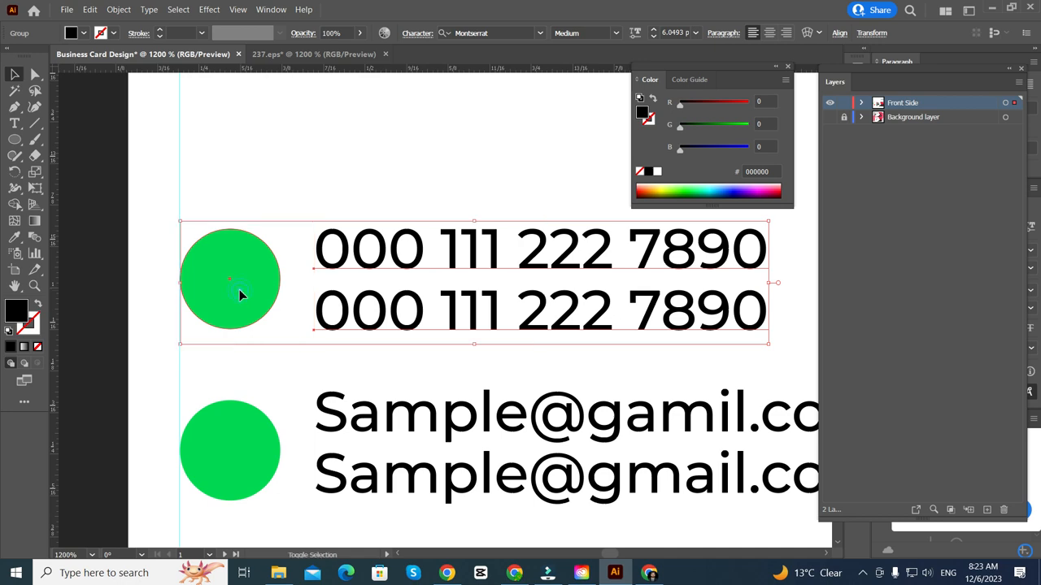
left_click(365, 248)
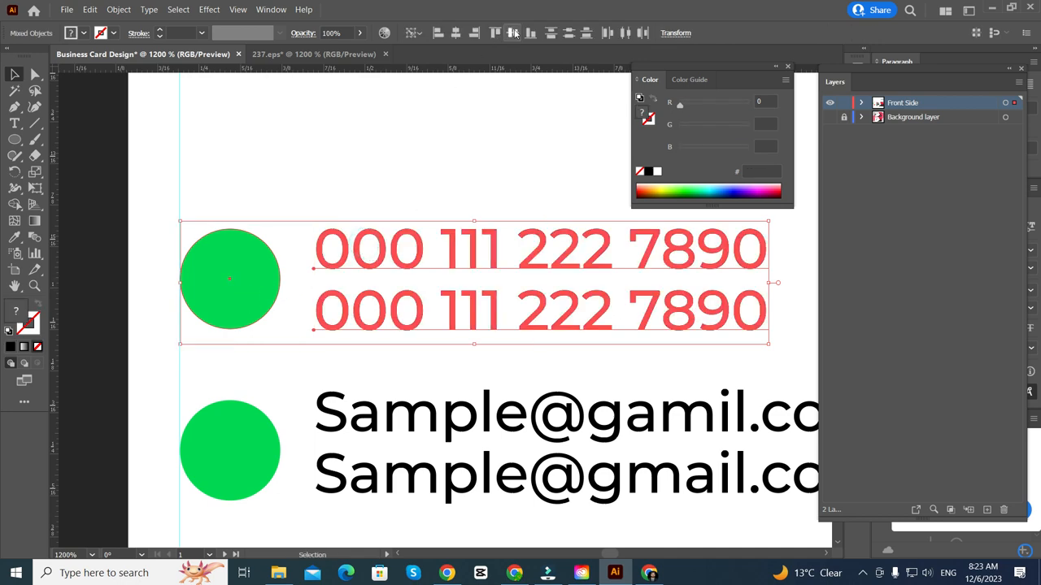
left_click(513, 33)
key("ctrl+minus")
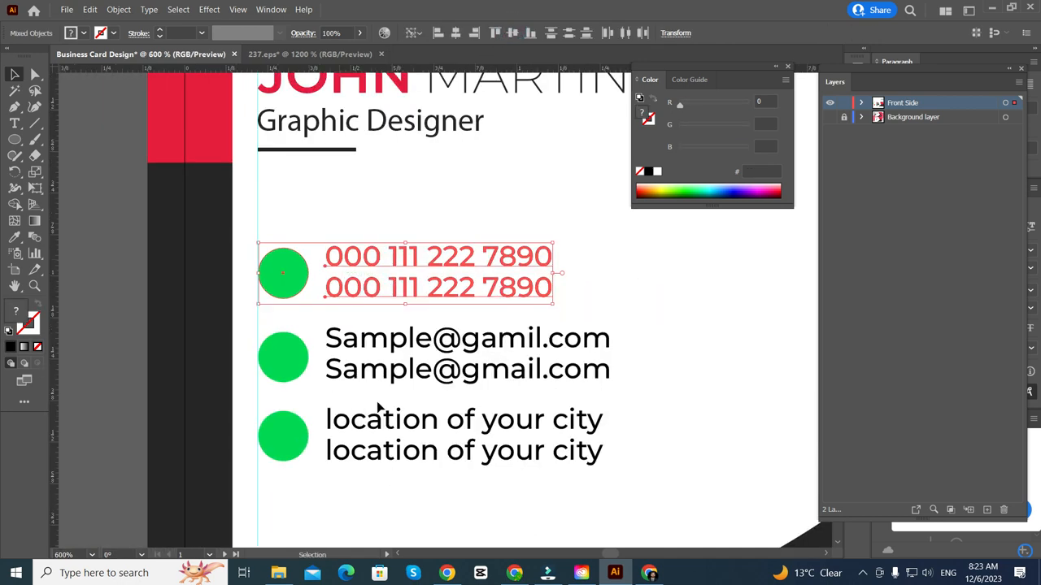
left_click(378, 391)
- Vertically centre the second circle on the two-line email text, then zoom out to review
left_click(362, 362)
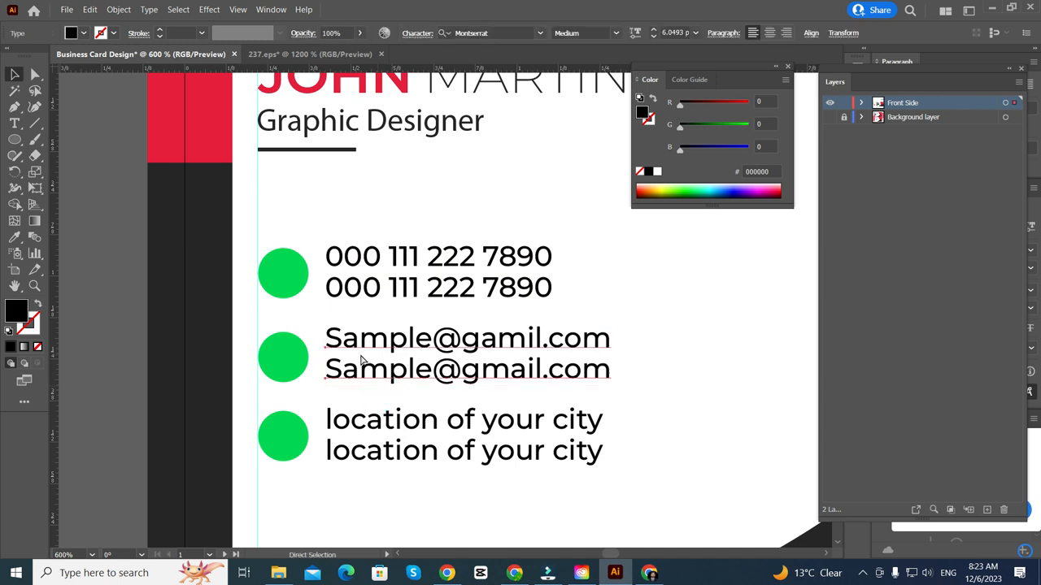
left_click(286, 360, "shift")
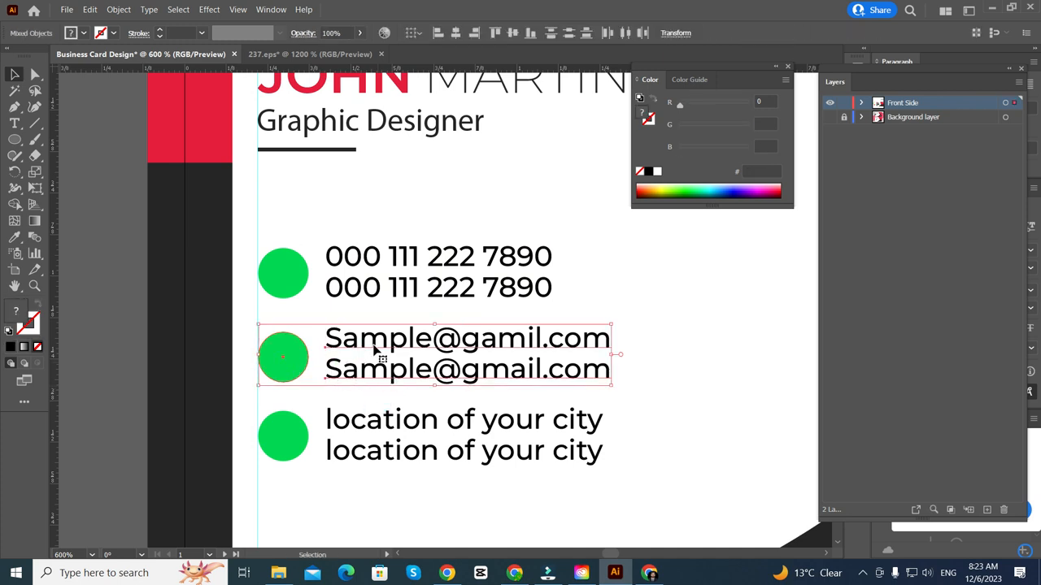
left_click(377, 350)
left_click(520, 32)
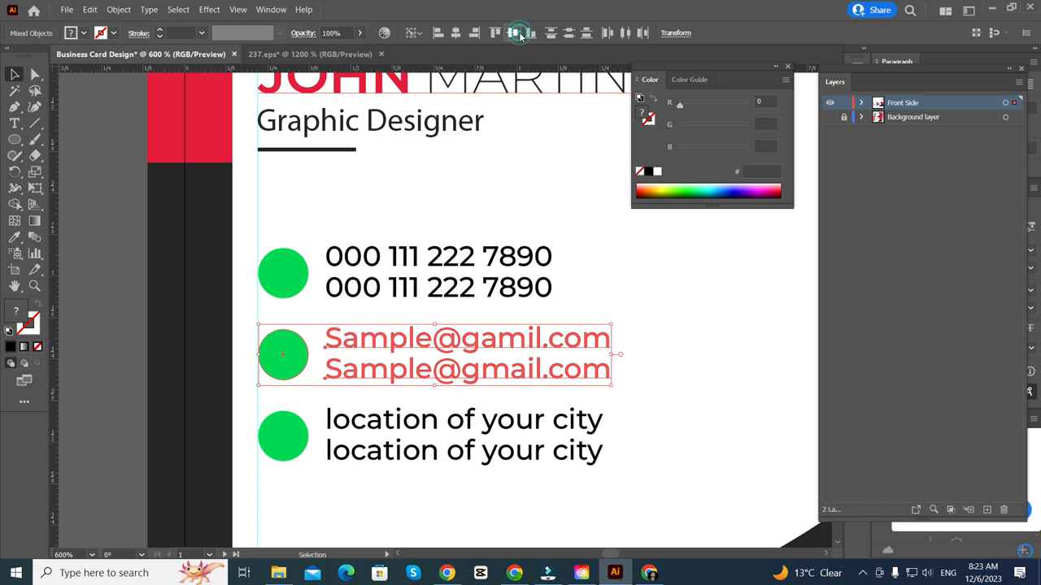
left_click(706, 306)
key("ctrl+minus")
scroll(384, 374, "down", 2)
scroll(313, 386, "up", 2)
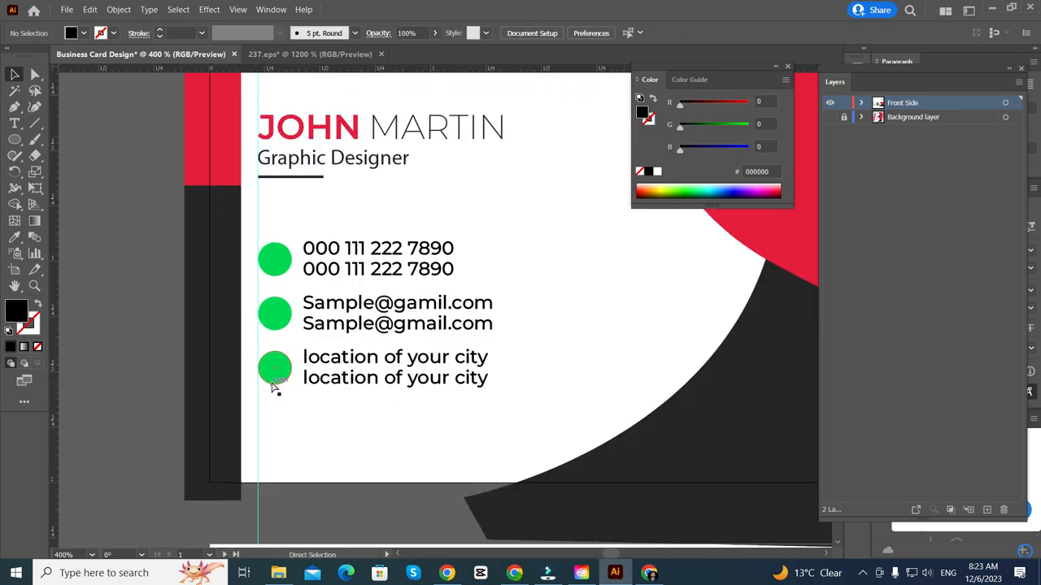
scroll(273, 385, "left", 5)
scroll(272, 385, "up", 1)
scroll(272, 384, "left", 2)
scroll(248, 374, "right", 1)
scroll(248, 372, "down", 2)
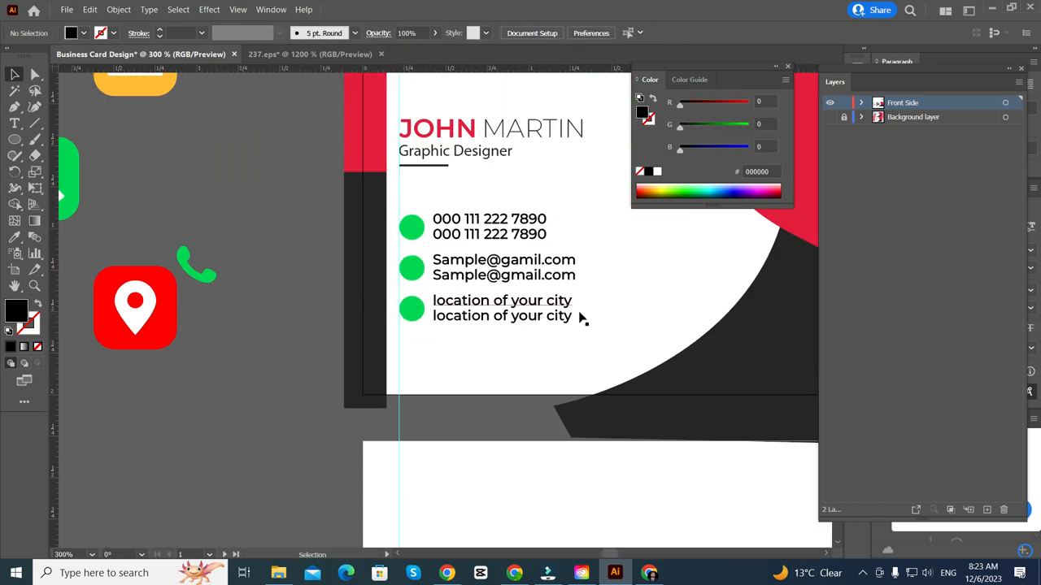
scroll(487, 322, "up", 3)
scroll(399, 238, "up", 1)
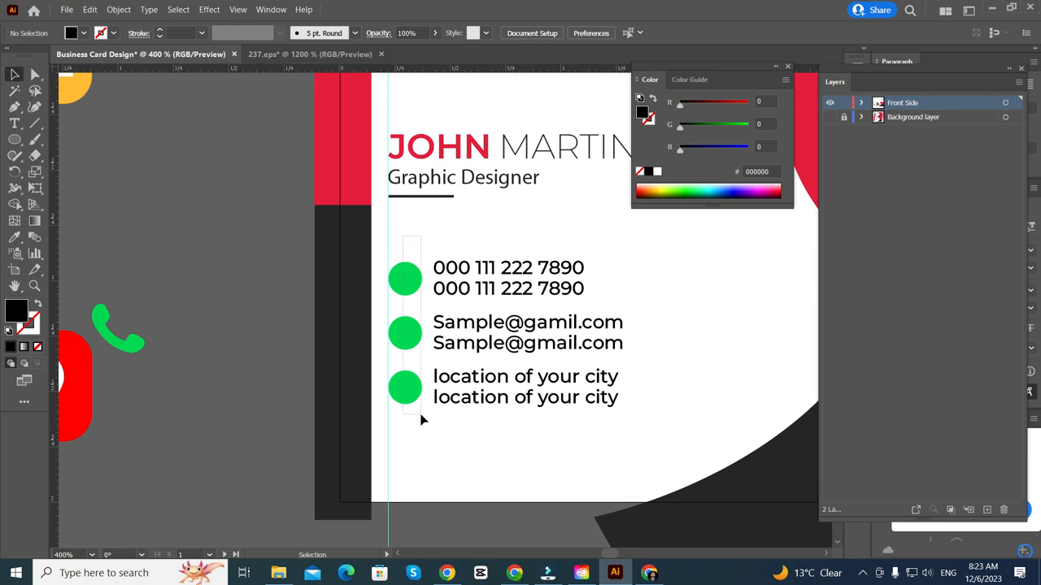
- Swap the three circles' fill to stroke and colour the outlines with the red bar's red
left_click_drag(422, 419, 409, 429)
left_click(36, 305)
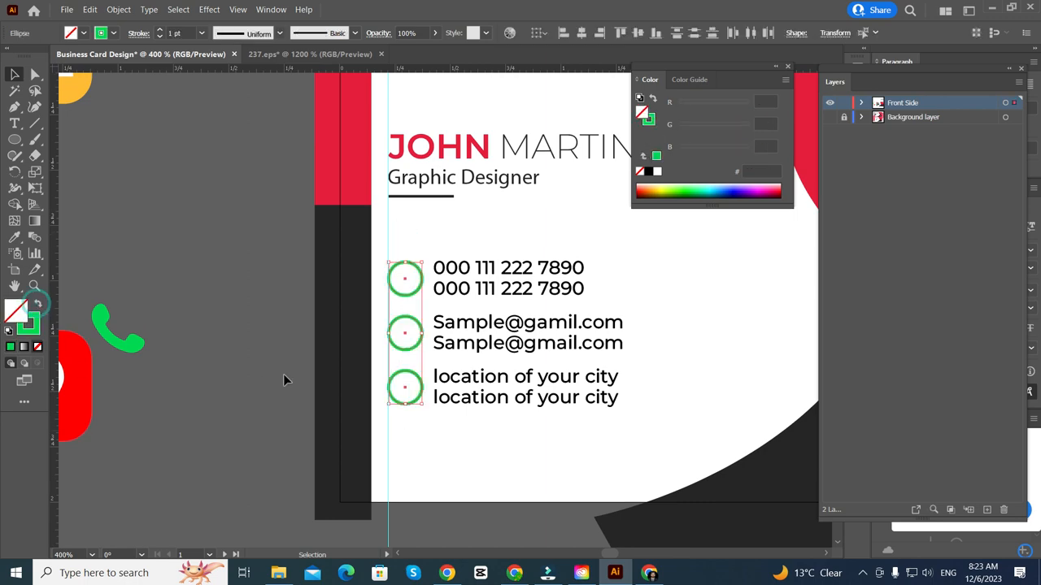
scroll(401, 288, "up", 1)
scroll(407, 284, "up", 2)
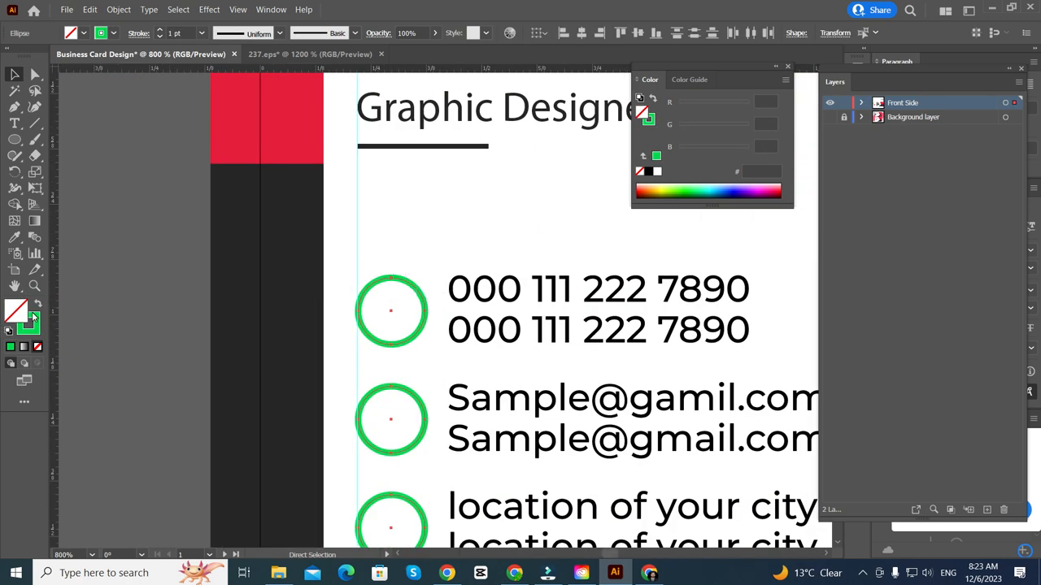
left_click(14, 237)
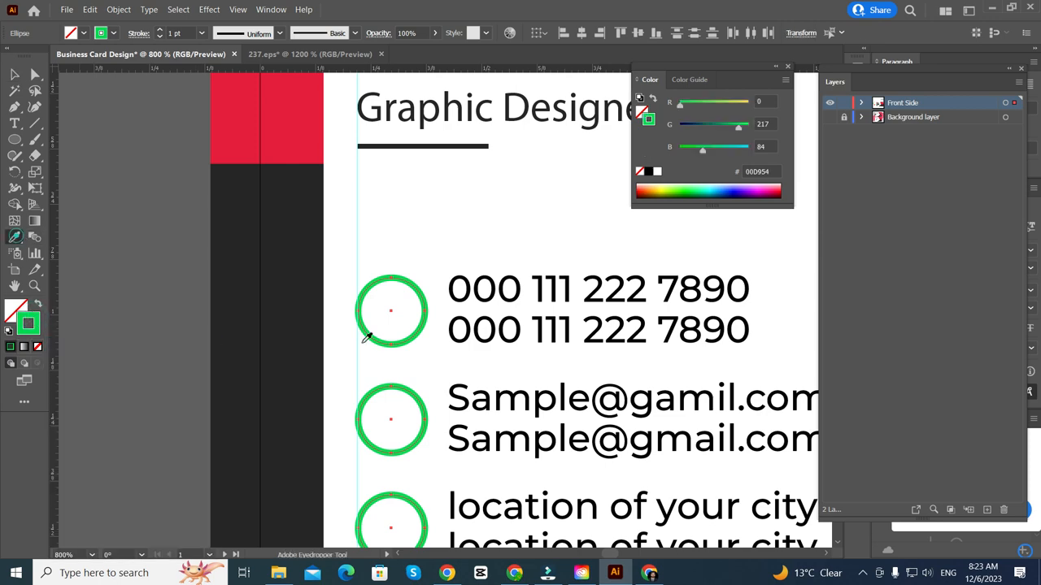
scroll(434, 358, "down", 4)
scroll(427, 350, "up", 1)
scroll(411, 322, "up", 2)
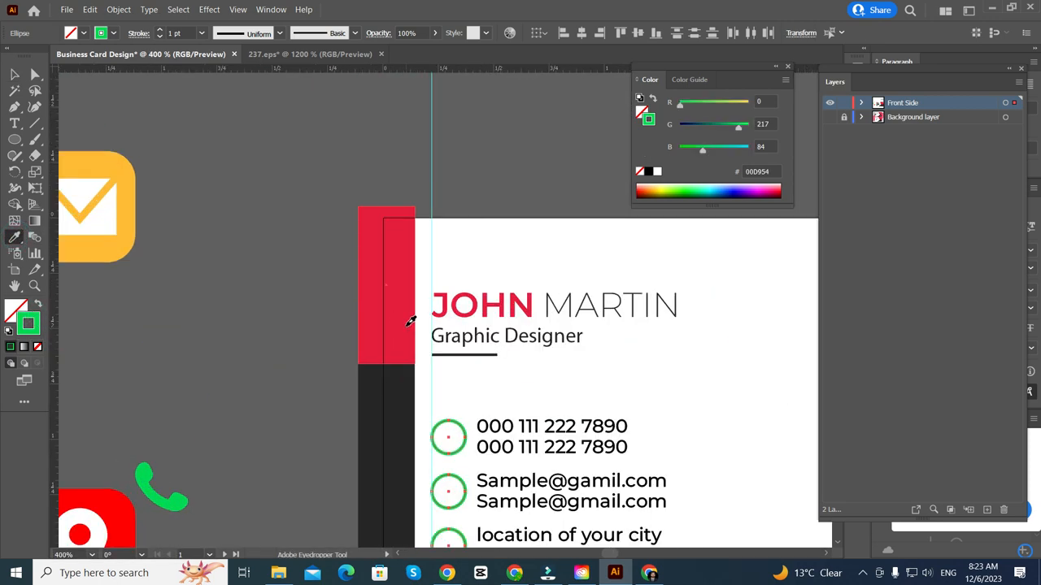
left_click(410, 321)
scroll(411, 321, "down", 2)
scroll(308, 355, "right", 2)
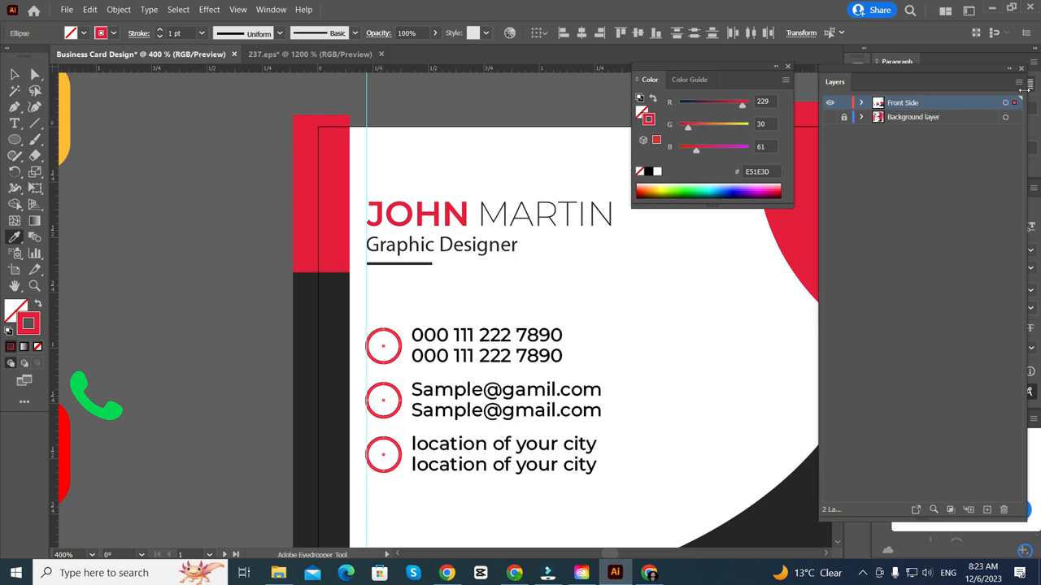
- Reduce the circles' stroke weight to 0.5 pt
left_click(830, 117)
left_click(829, 117)
scroll(341, 390, "up", 2)
left_click(15, 74)
scroll(360, 215, "down", 3)
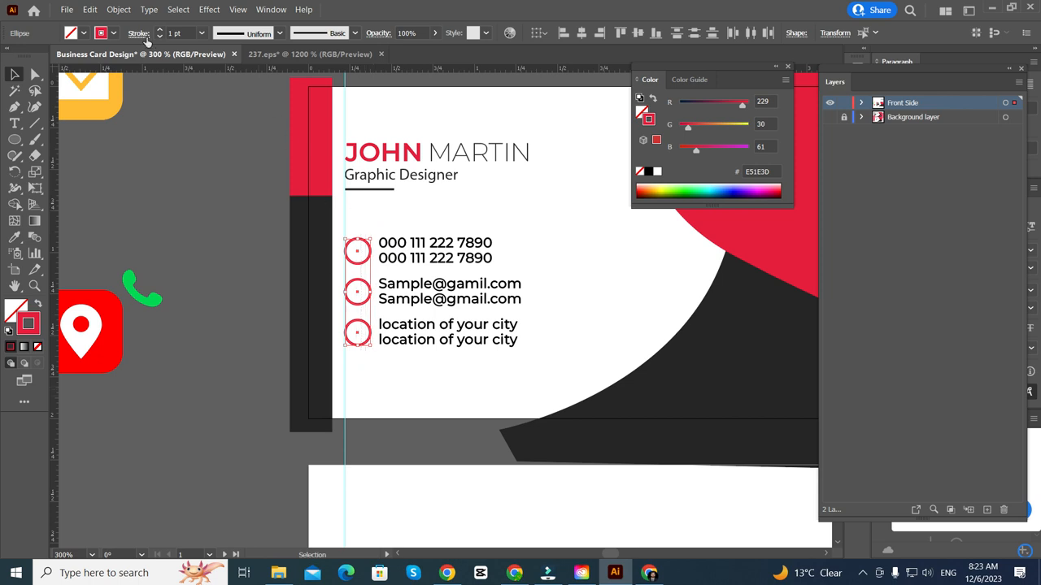
left_click(159, 36)
left_click(160, 37)
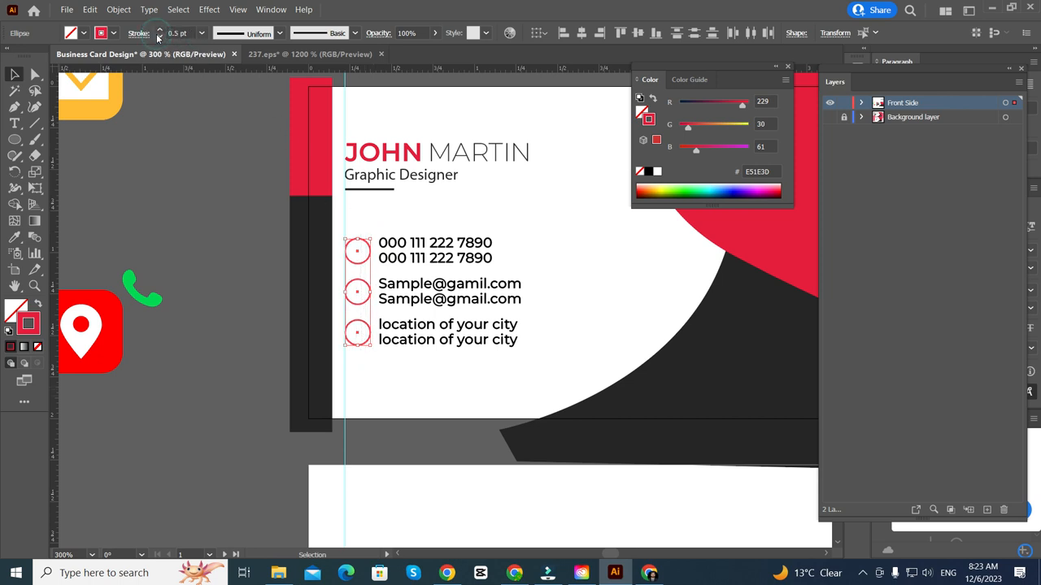
left_click(293, 341)
scroll(203, 350, "up", 1)
- Move the green phone icon onto the first red circle and shrink it to fit
left_click_drag(171, 329, 387, 296)
scroll(380, 283, "up", 6)
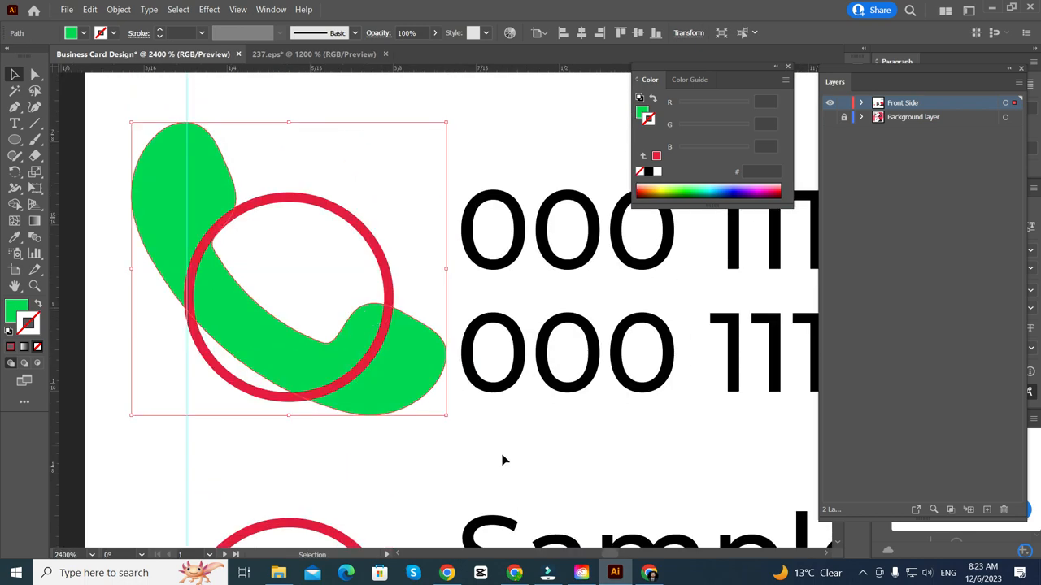
left_click_drag(446, 416, 341, 345)
left_click_drag(321, 302, 346, 294)
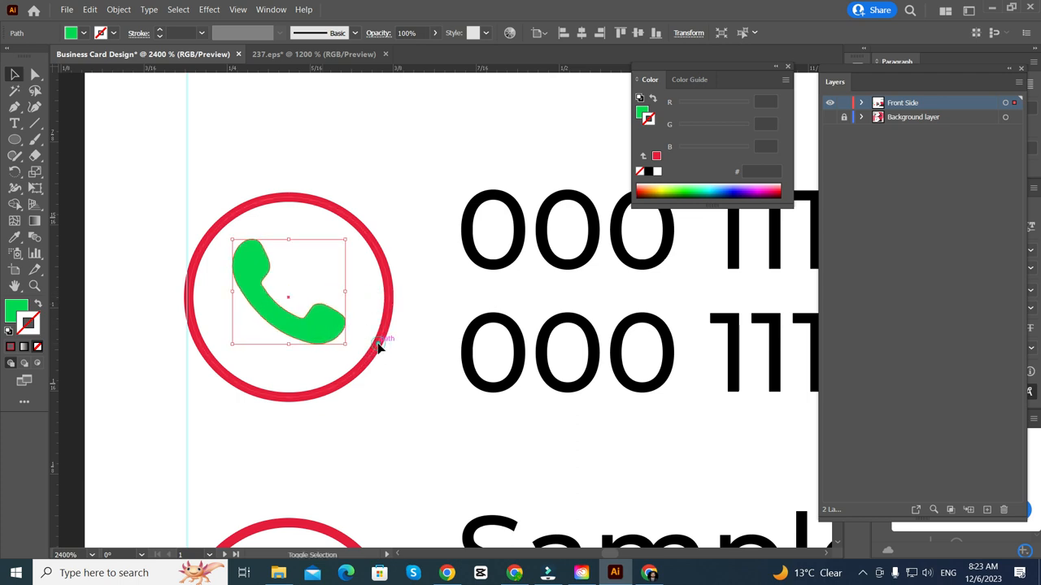
- Centre the phone icon horizontally and vertically within the first red circle
left_click(378, 345, "shift")
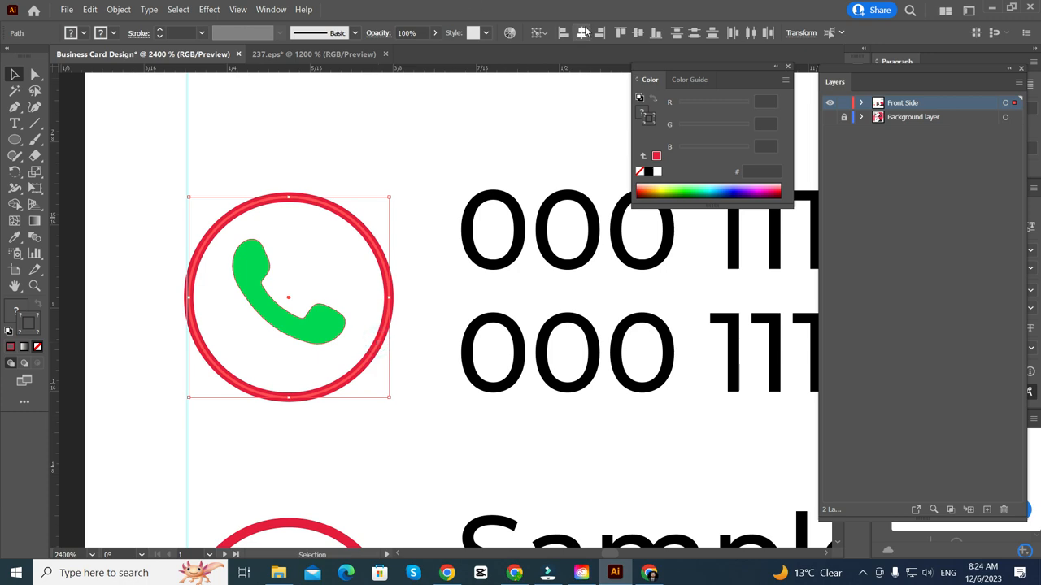
left_click(583, 31)
left_click(639, 33)
left_click(456, 123)
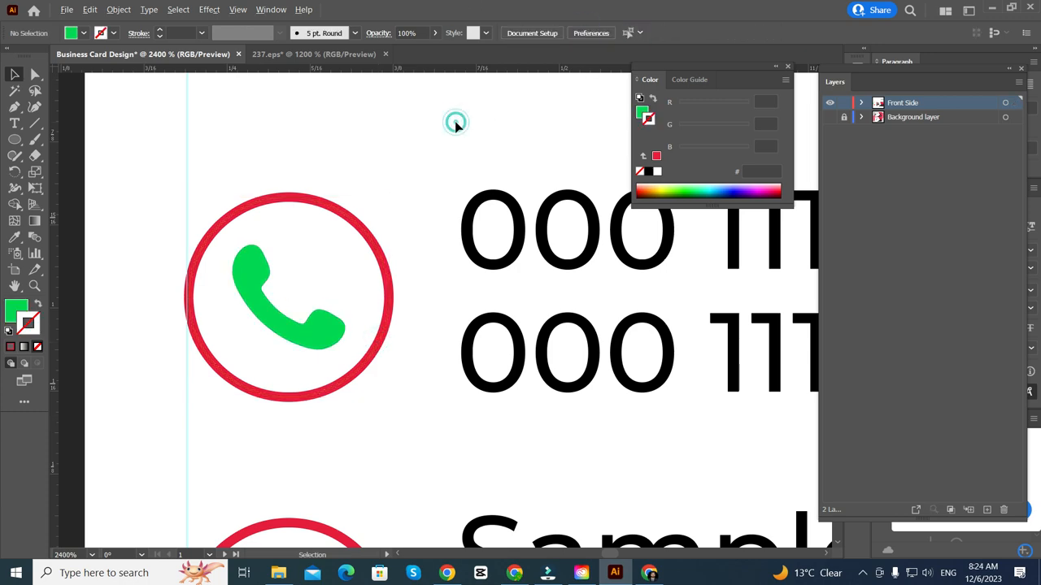
scroll(455, 123, "down", 5)
scroll(328, 342, "left", 2)
scroll(228, 318, "up", 1)
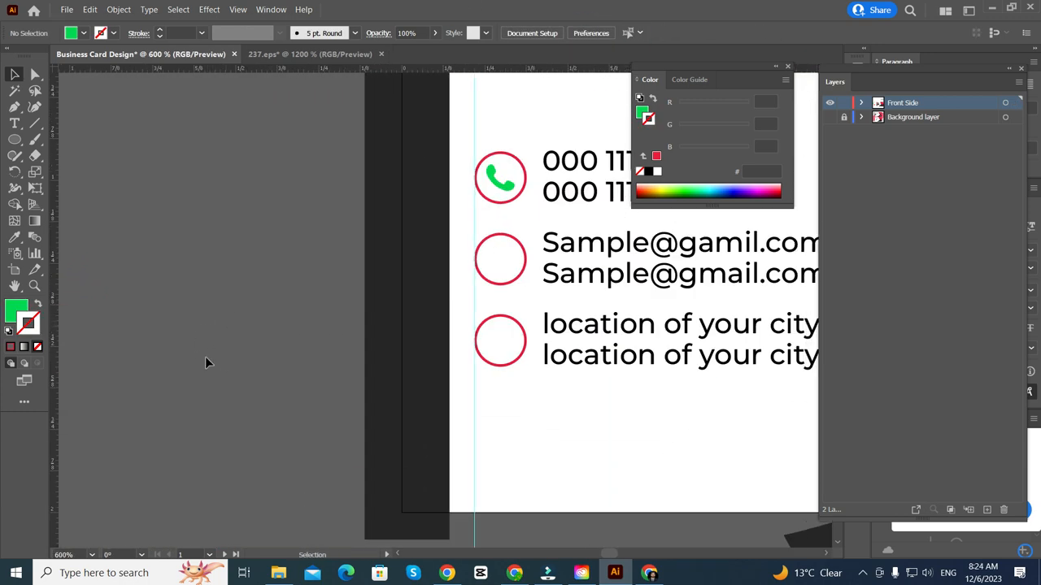
scroll(208, 354, "left", 3)
scroll(223, 350, "down", 3)
- Move the envelope icon onto the email row's circle and give it the card's dark grey fill
double_click(158, 186)
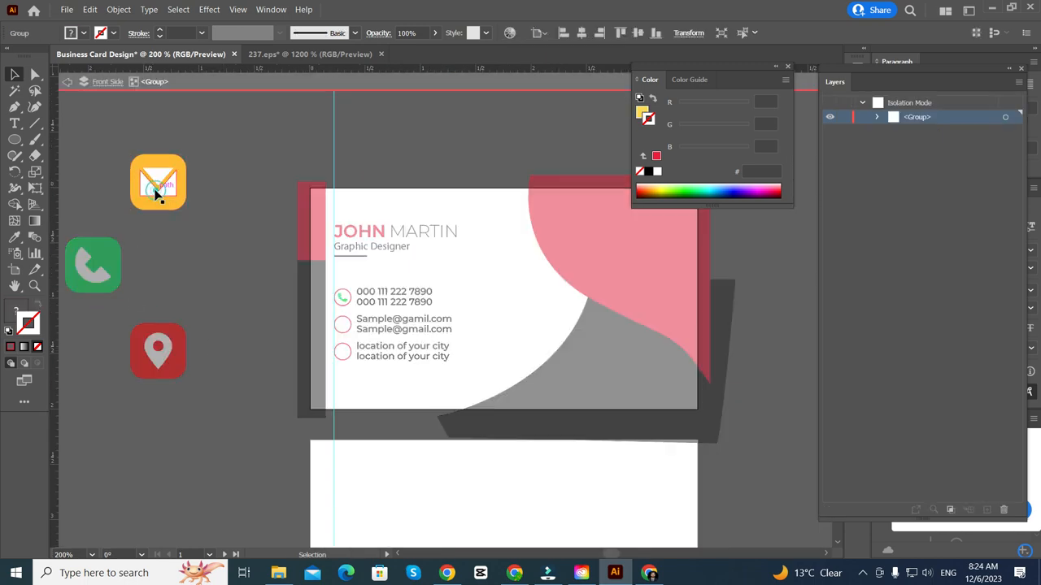
double_click(217, 271)
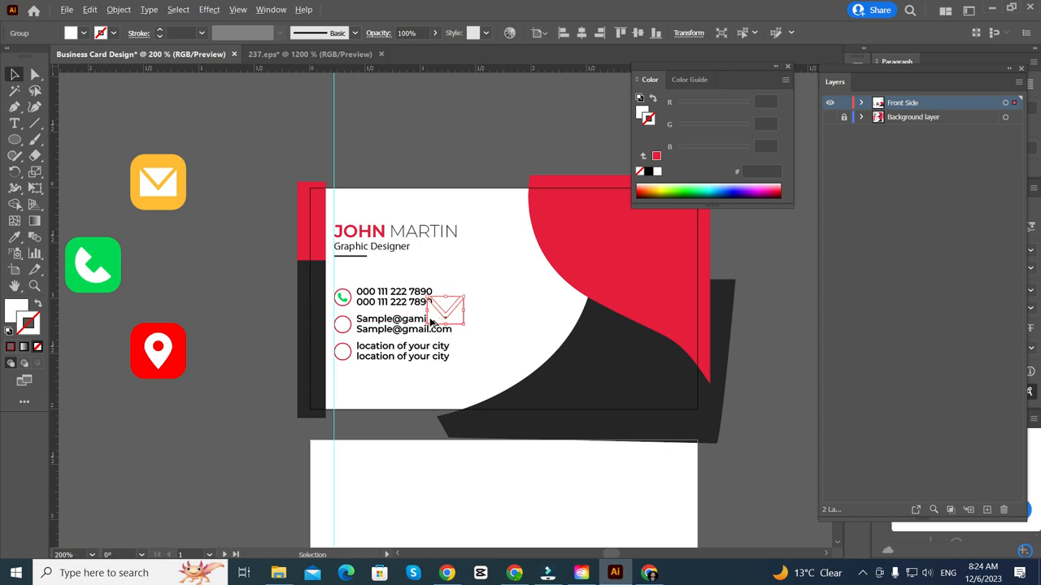
scroll(432, 321, "up", 2)
scroll(559, 325, "left", 2)
left_click_drag(559, 327, 349, 344)
scroll(348, 330, "up", 1)
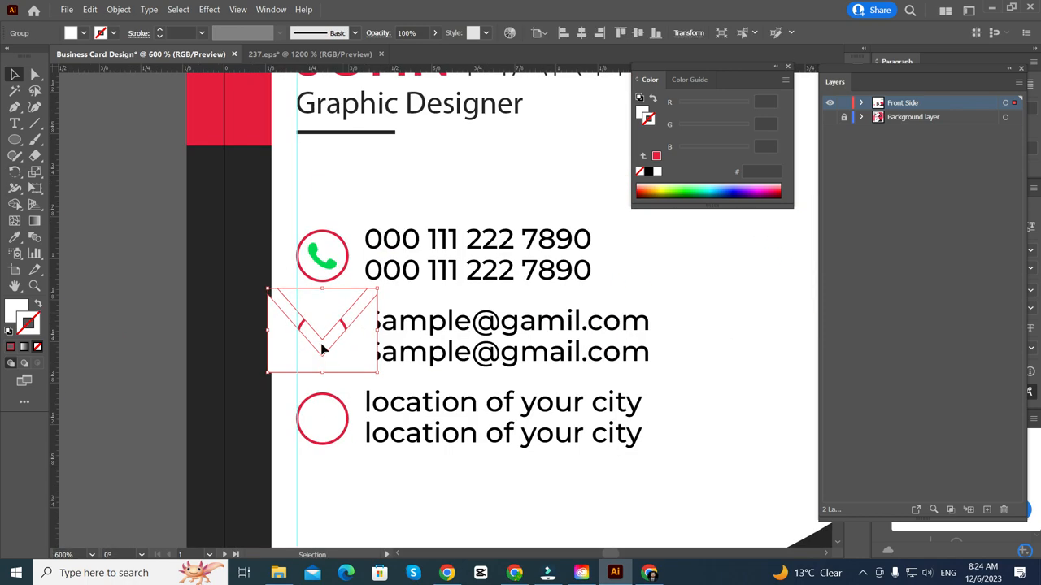
key("i")
left_click(233, 350)
- Resize the envelope icon so it fits inside its red circle
scroll(199, 366, "right", 1)
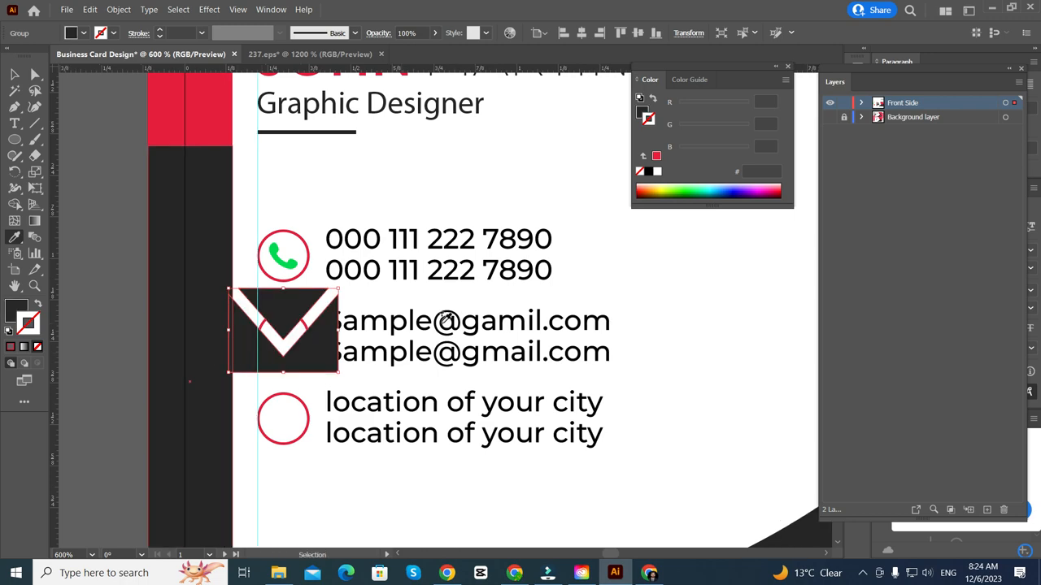
scroll(216, 281, "up", 2)
left_click(14, 74)
scroll(342, 336, "left", 1)
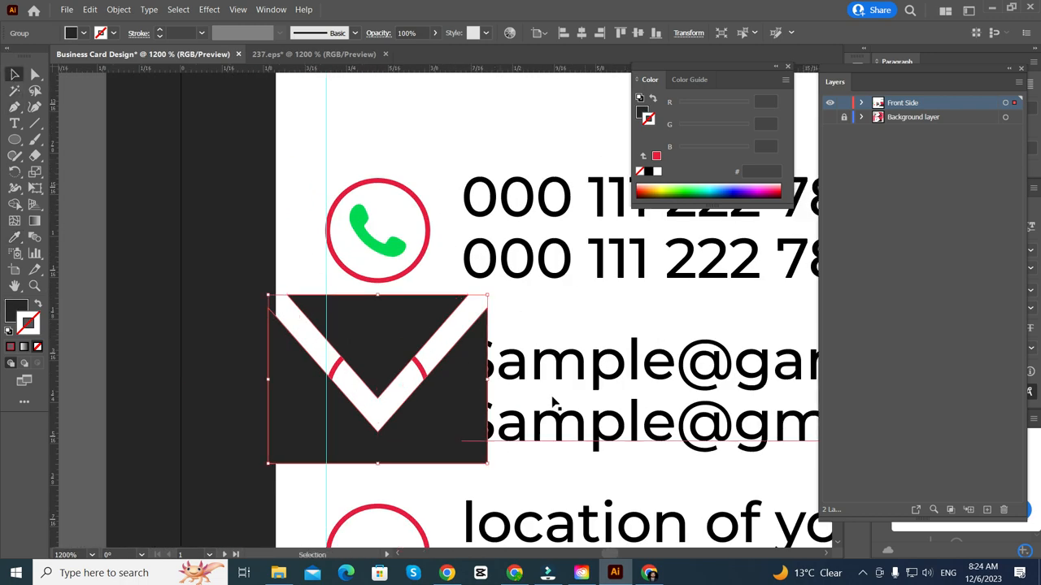
left_click_drag(486, 382, 412, 382)
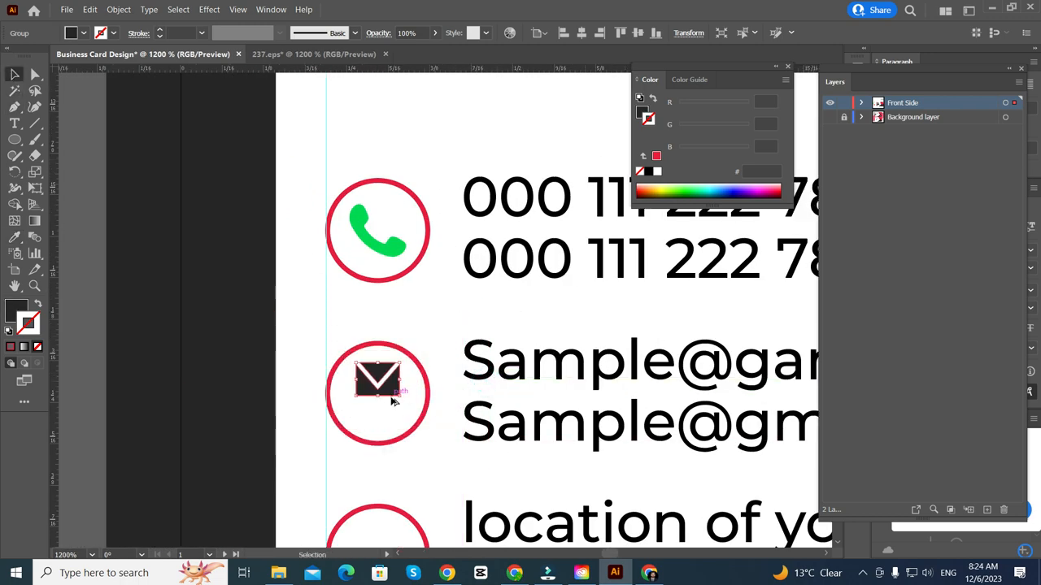
scroll(393, 355, "up", 4)
scroll(393, 354, "down", 3)
left_click_drag(392, 302, 393, 362)
scroll(383, 378, "up", 1)
scroll(458, 355, "down", 5)
scroll(458, 354, "down", 5)
key("a")
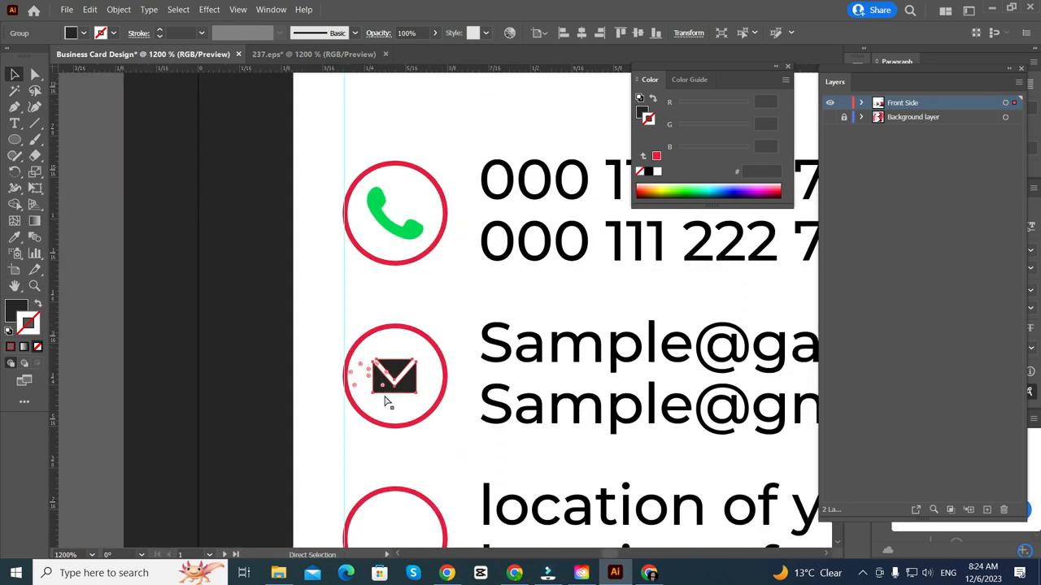
left_click_drag(416, 378, 424, 377)
scroll(378, 219, "up", 1)
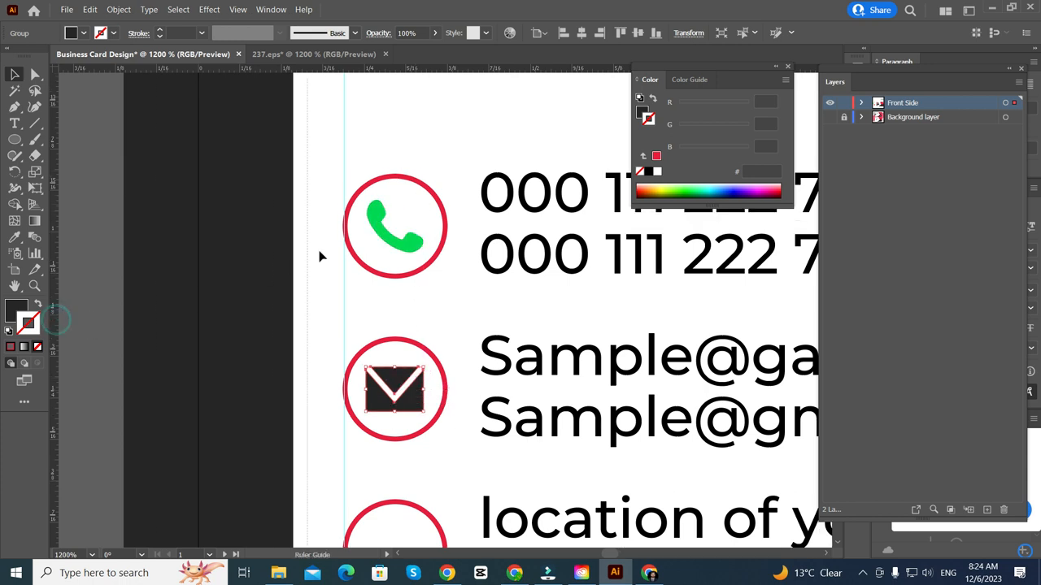
- Add vertical guides lined up with the phone icon's edge
left_click_drag(320, 251, 368, 222)
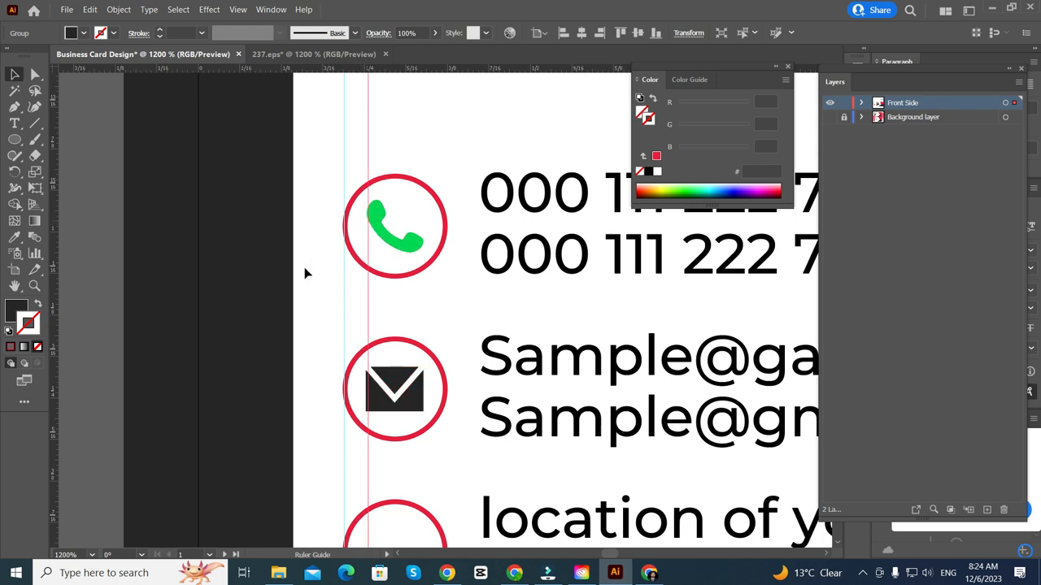
left_click(143, 336)
left_click_drag(52, 334, 422, 275)
scroll(377, 418, "up", 3)
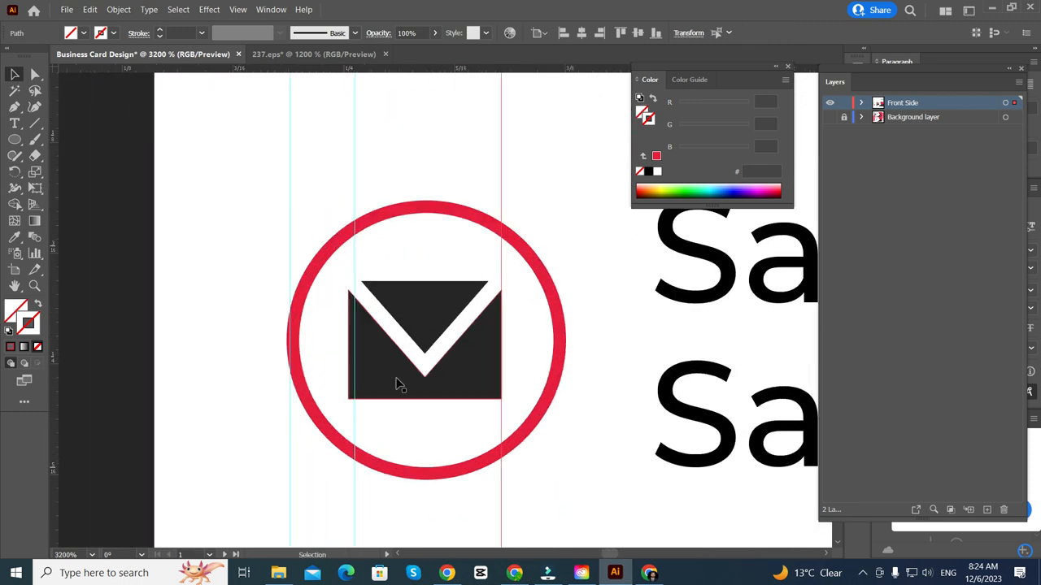
scroll(398, 379, "up", 6)
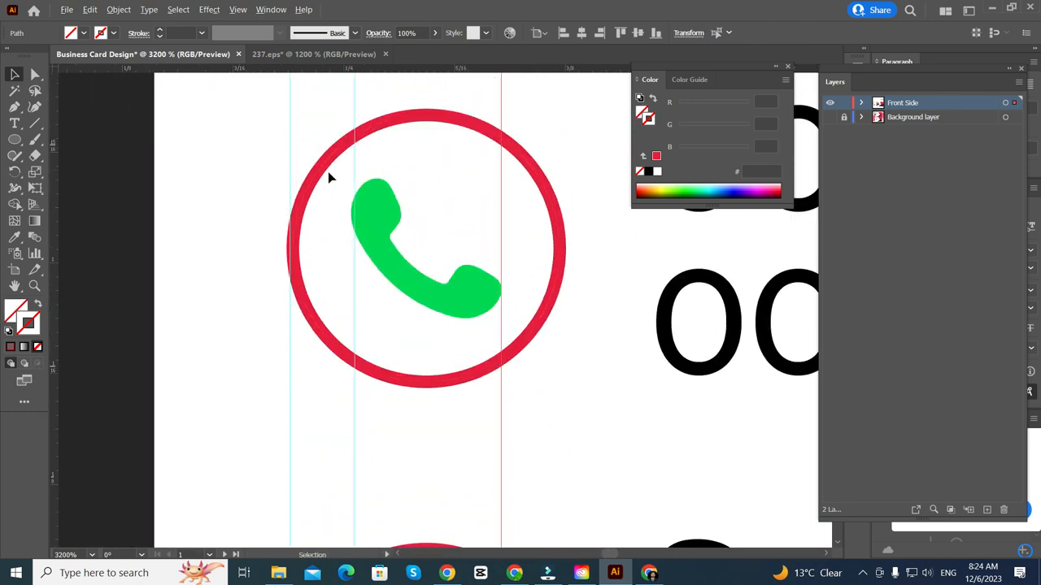
scroll(530, 373, "up", 5)
scroll(521, 363, "down", 3)
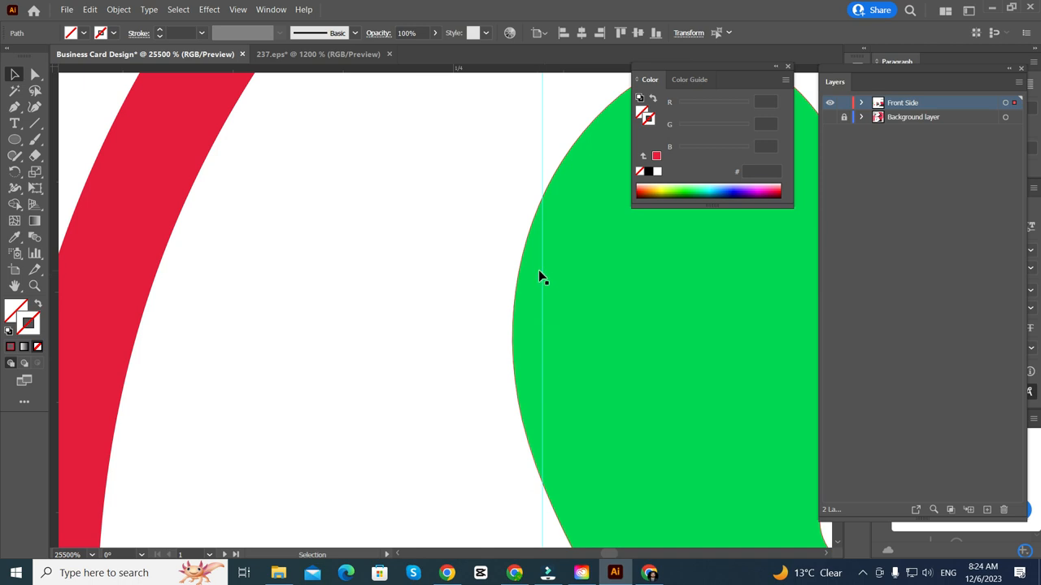
left_click_drag(543, 274, 513, 297)
scroll(513, 297, "down", 6)
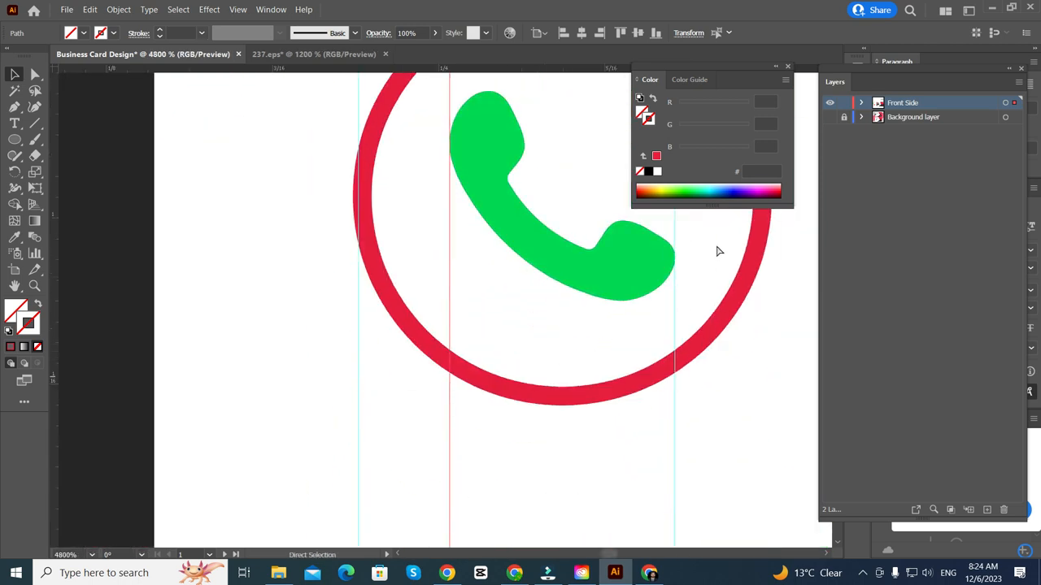
scroll(685, 242, "up", 4)
scroll(316, 383, "down", 4)
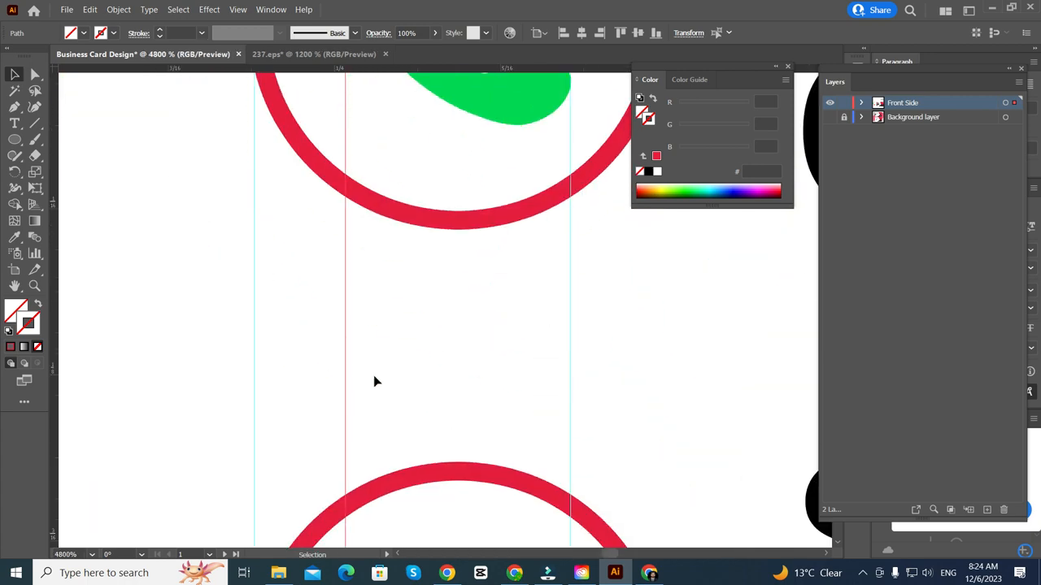
scroll(374, 381, "down", 1)
scroll(244, 372, "right", 4)
scroll(341, 325, "down", 1)
left_click_drag(325, 444, 348, 167)
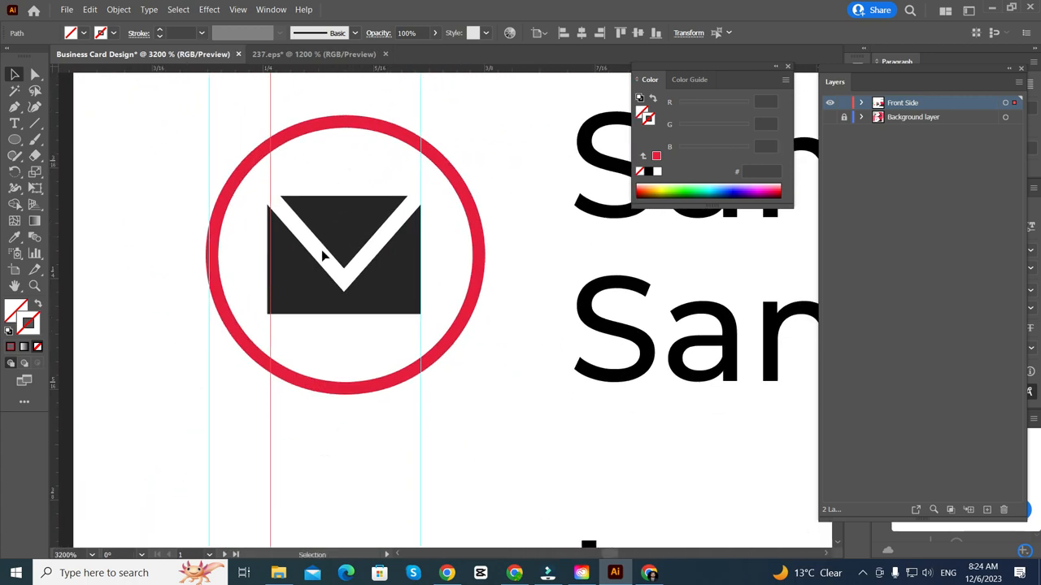
scroll(324, 256, "up", 4)
scroll(263, 400, "up", 4)
scroll(259, 404, "down", 2)
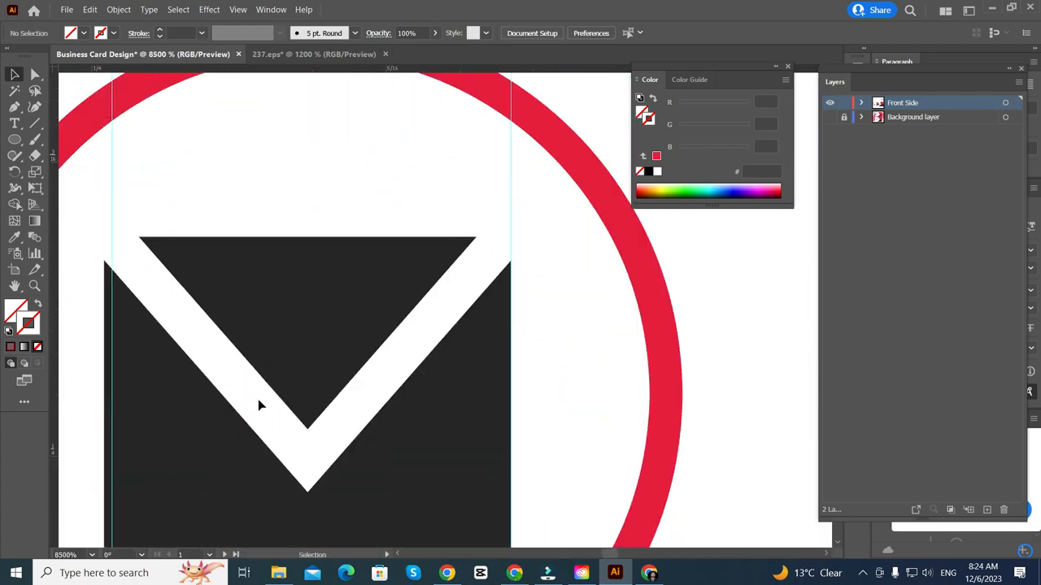
scroll(223, 382, "down", 1)
- Narrow the envelope slightly, select it with its circle, and compare against the background template
left_click(246, 317)
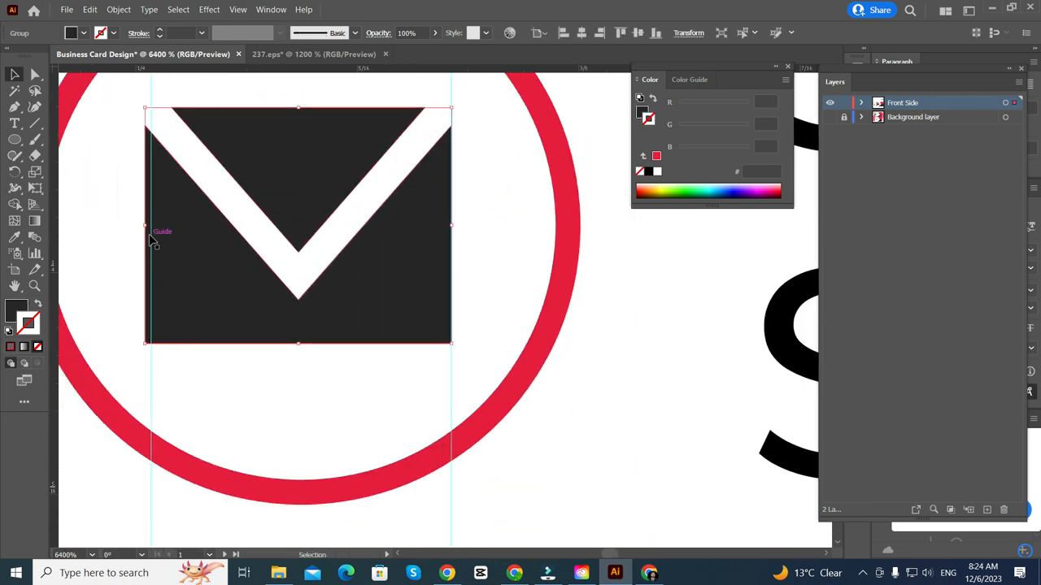
left_click_drag(146, 224, 150, 226)
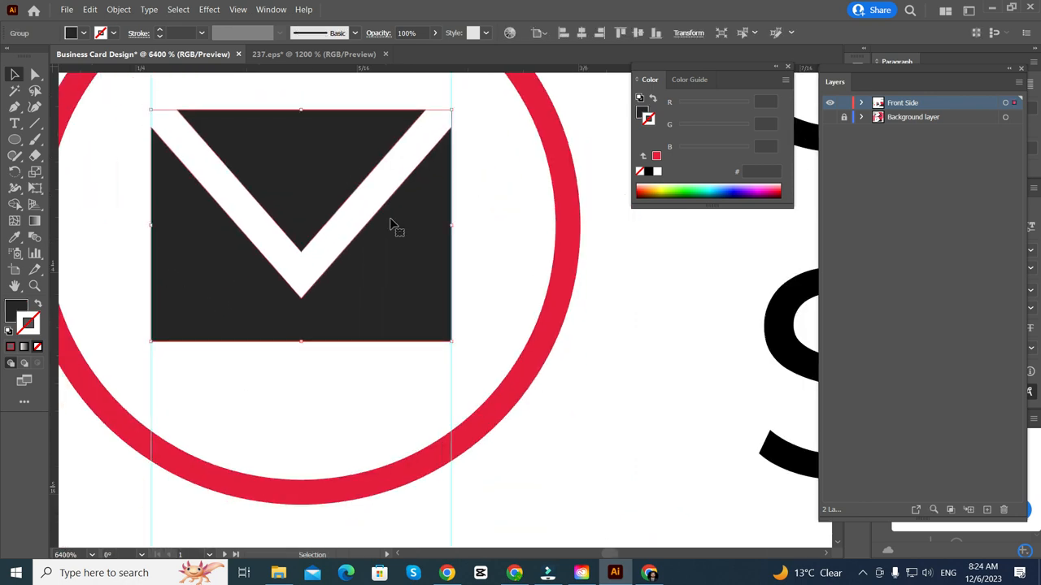
scroll(414, 240, "down", 4)
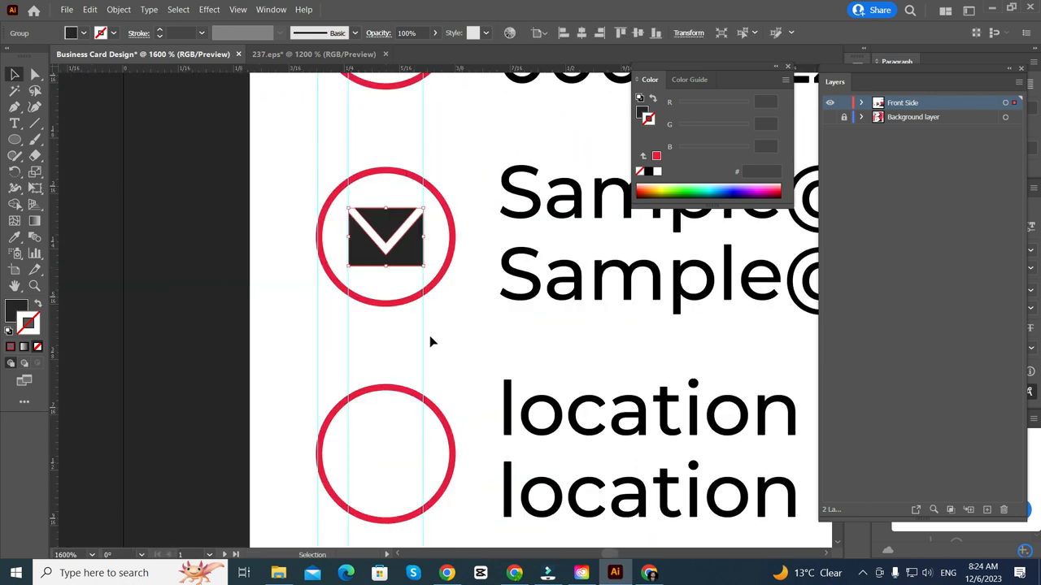
left_click(387, 308, "shift")
scroll(387, 308, "up", 2)
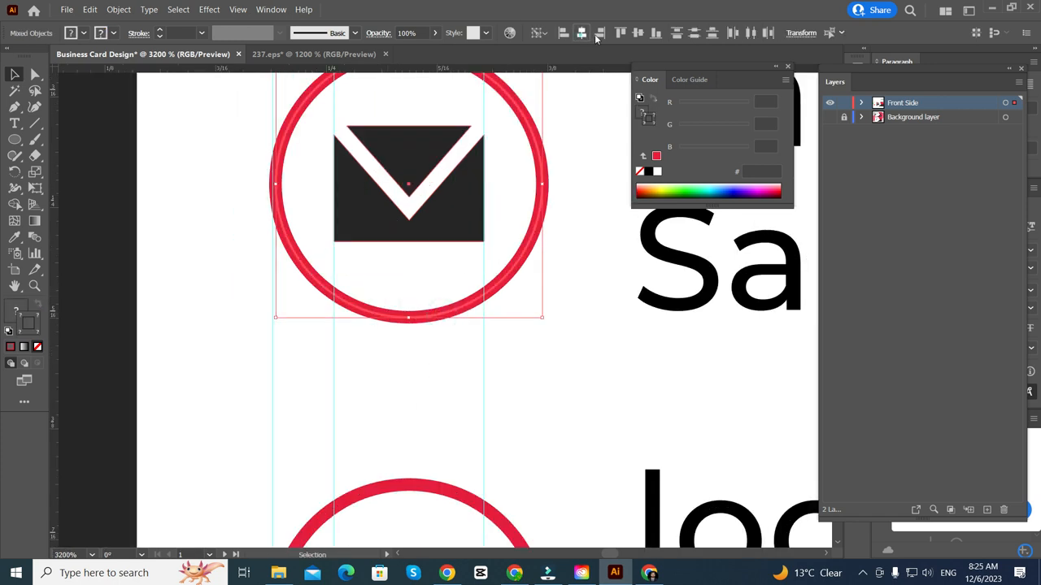
scroll(179, 353, "down", 6)
left_click(177, 347)
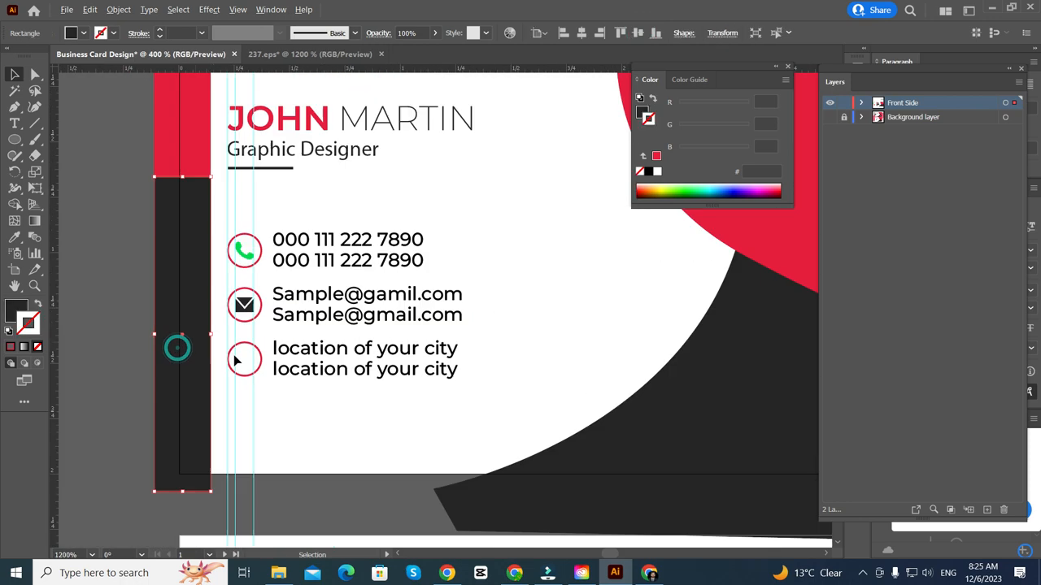
left_click(830, 117)
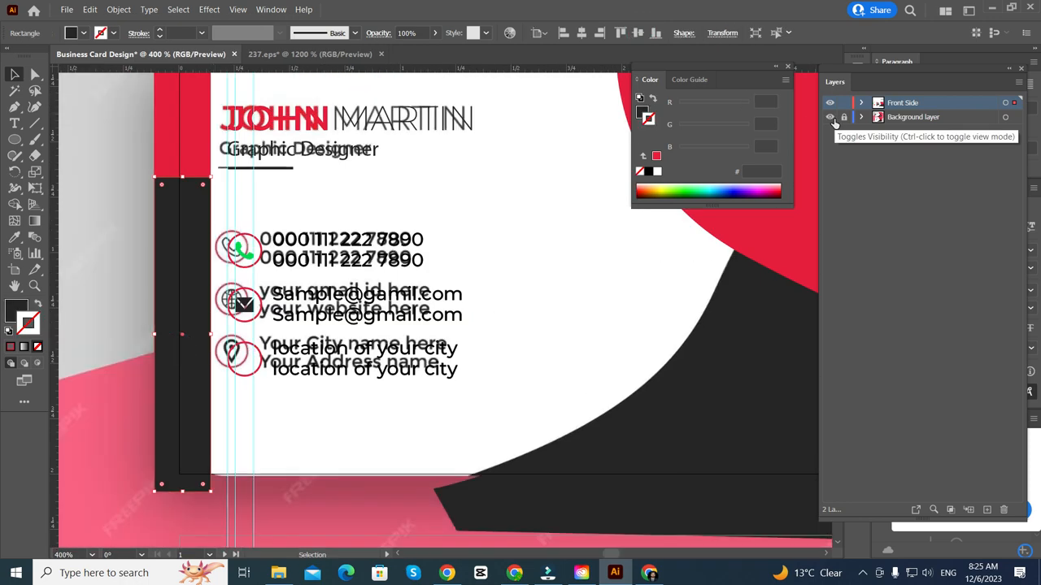
left_click(830, 117)
scroll(216, 265, "up", 3)
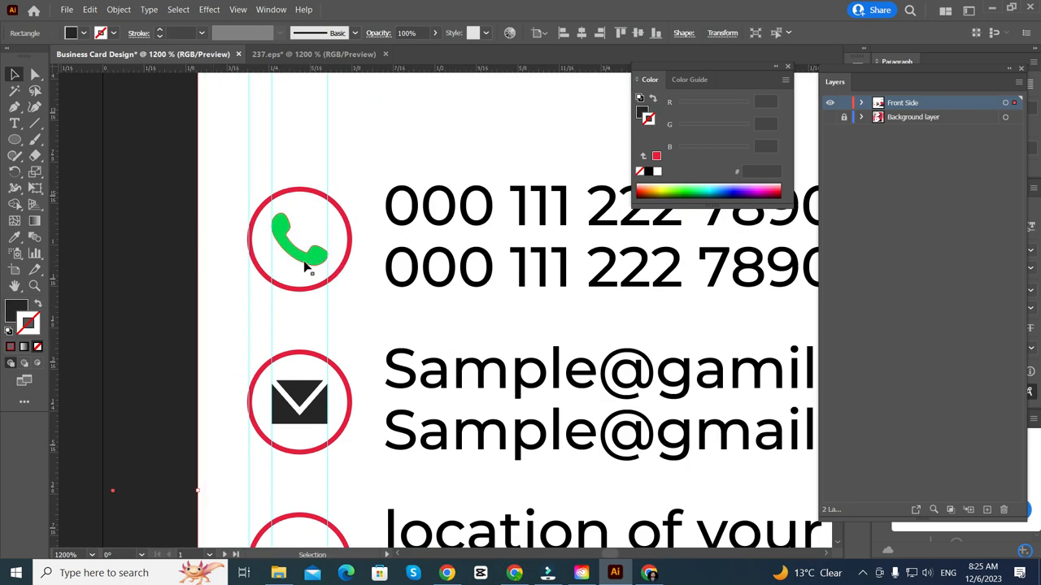
- Recolour the green phone icon with the dark strip's colour using the Eyedropper
left_click(299, 262)
left_click(15, 237)
left_click(129, 226)
scroll(136, 215, "down", 2)
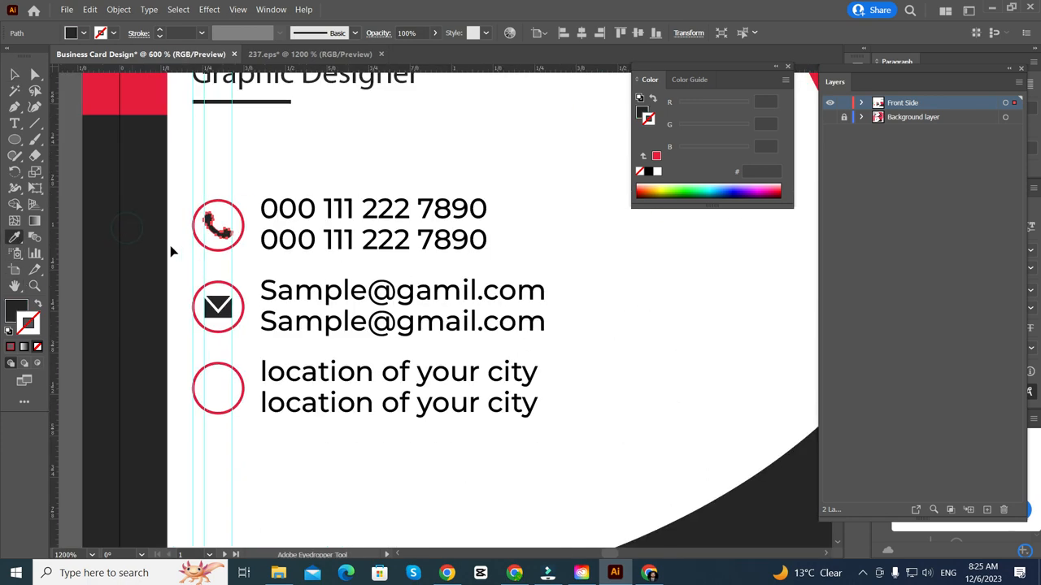
scroll(169, 248, "left", 1)
left_click(16, 92)
left_click(17, 77)
scroll(148, 187, "left", 1)
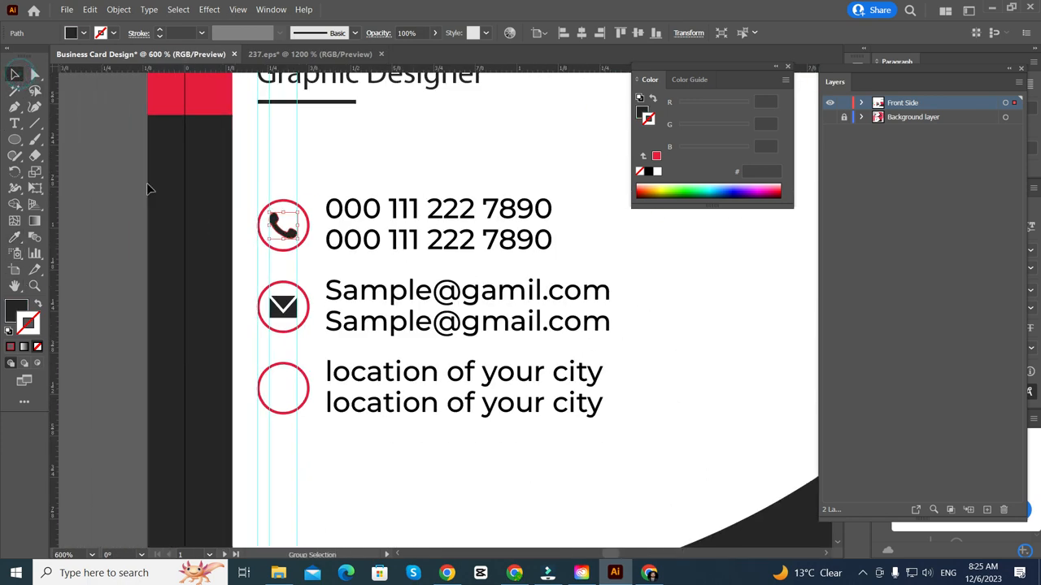
scroll(200, 239, "down", 5)
scroll(125, 279, "up", 3)
double_click(101, 242)
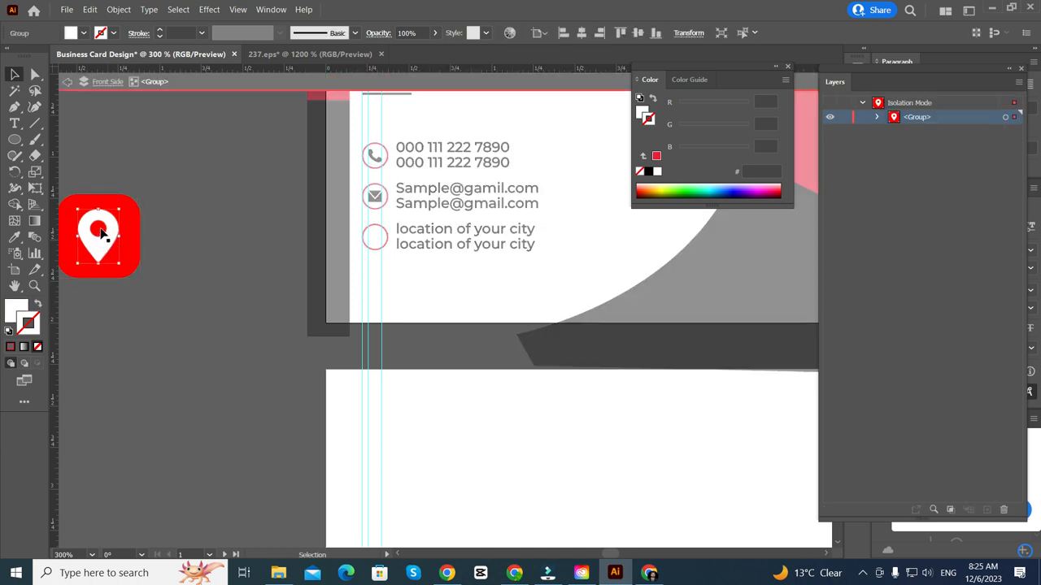
- Paste a copy of the white location pin and give it the dark strip's colour
key("a")
double_click(221, 260)
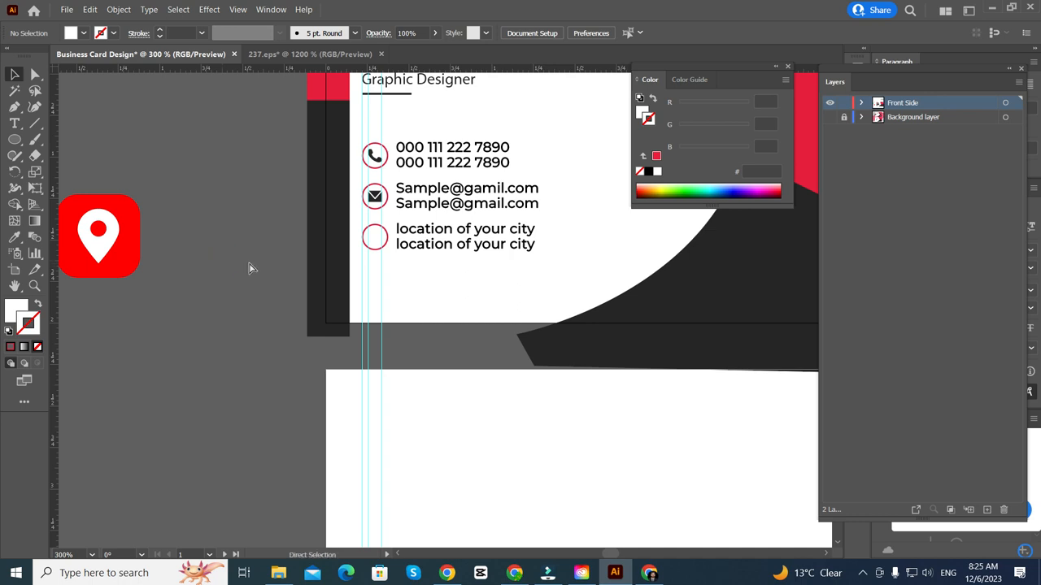
key("ctrl+v")
key("v")
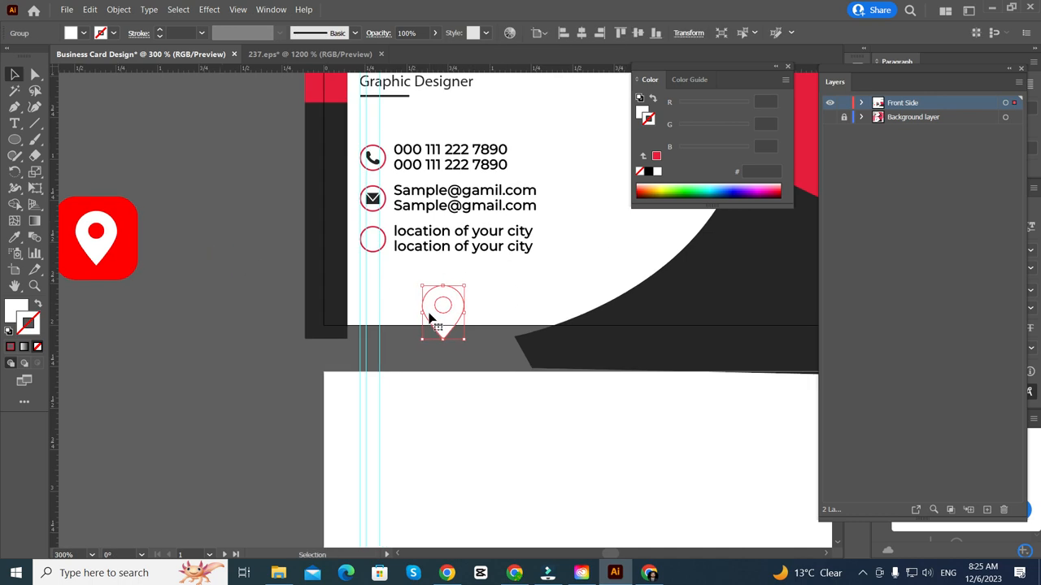
key("i")
left_click(330, 277)
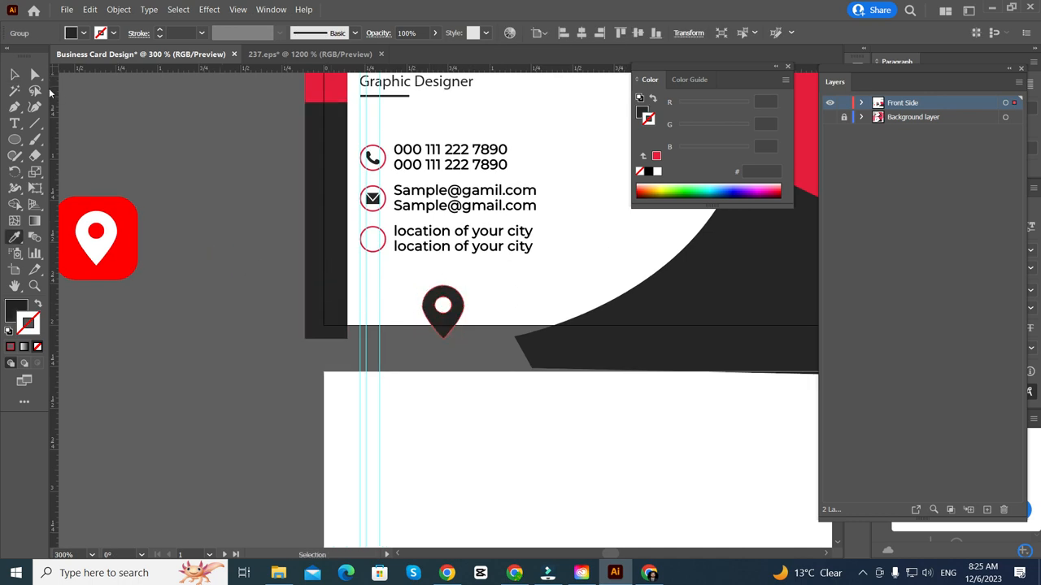
left_click(7, 75)
- Shrink the dark pin and move it up into the empty third red circle
scroll(414, 305, "up", 4)
left_click_drag(488, 328, 277, 129)
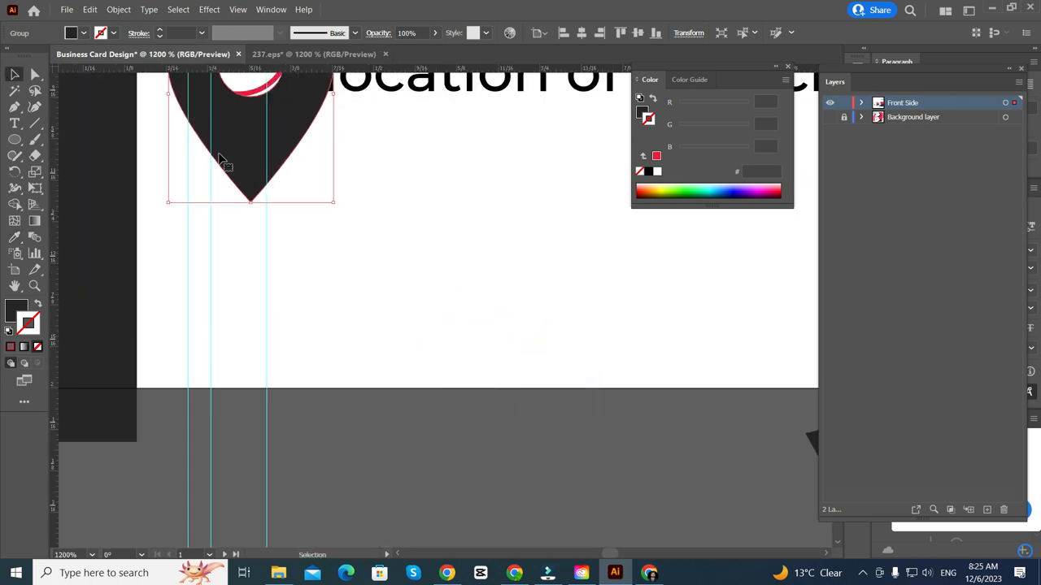
scroll(239, 158, "up", 4)
scroll(267, 252, "left", 1)
scroll(291, 333, "up", 1)
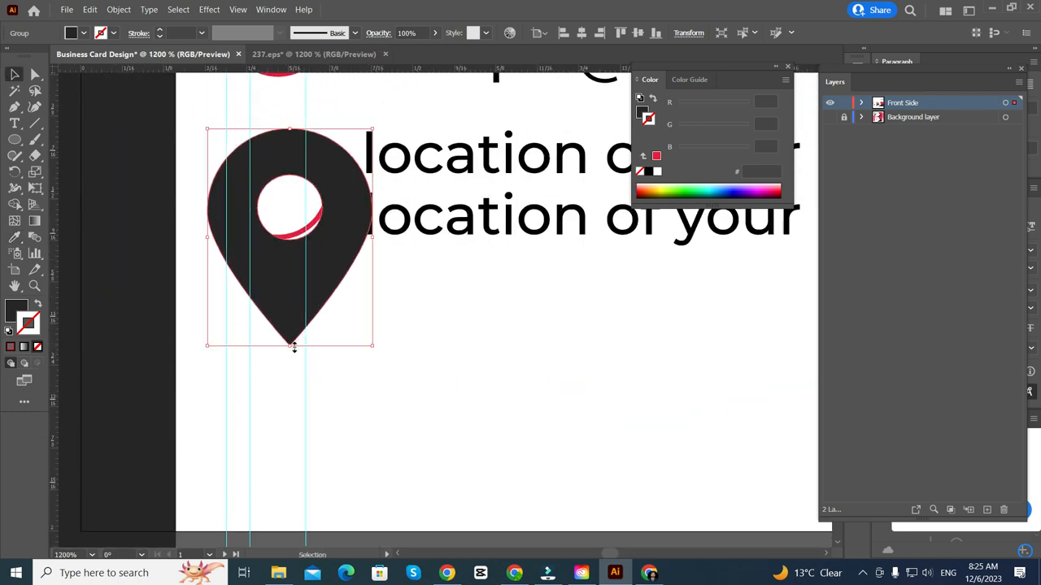
left_click_drag(294, 346, 290, 285)
scroll(280, 317, "up", 2)
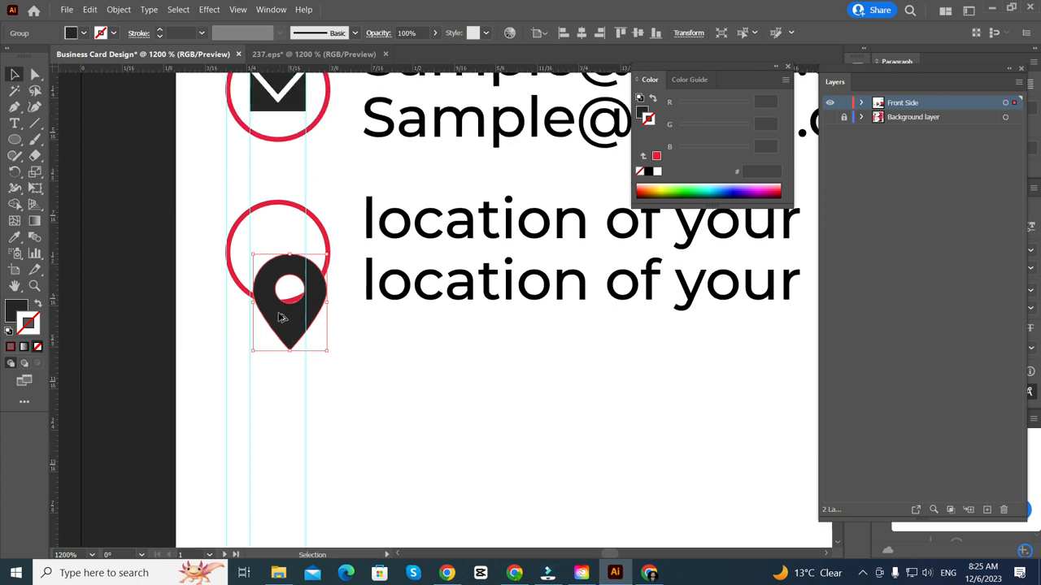
scroll(280, 317, "up", 2)
scroll(232, 348, "up", 1)
left_click(195, 318, "shift")
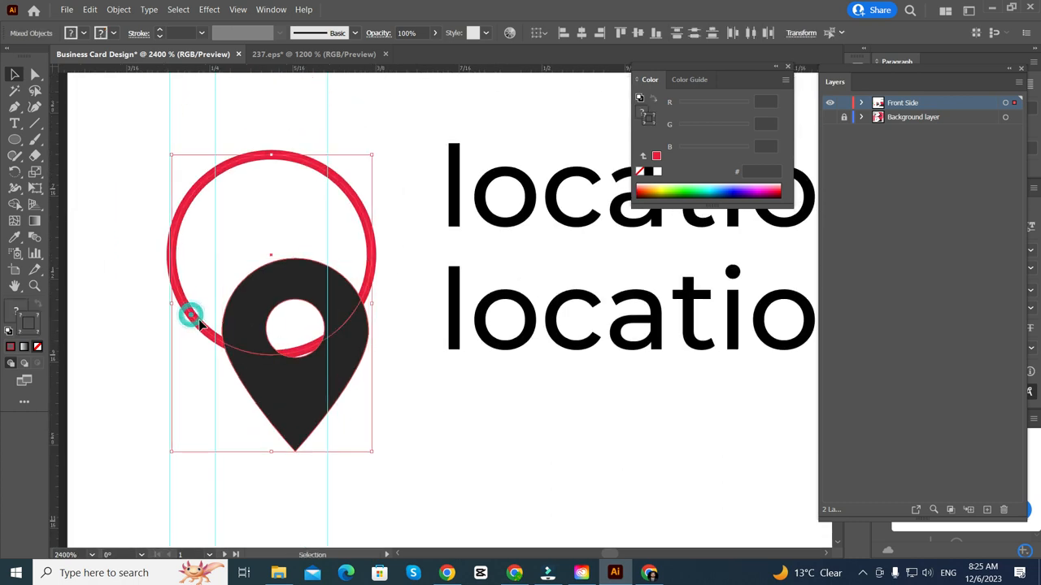
left_click(406, 423)
left_click(295, 395)
left_click_drag(294, 452, 293, 402)
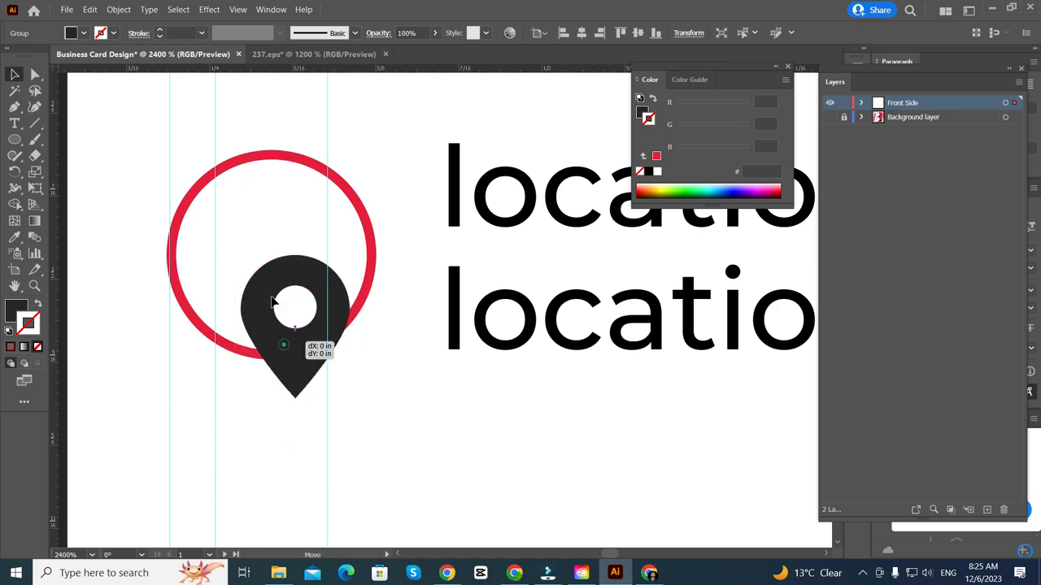
left_click_drag(285, 349, 259, 275)
- Shrink the pin slightly more, centre it horizontally and vertically on the ring, then deselect
scroll(304, 263, "down", 2)
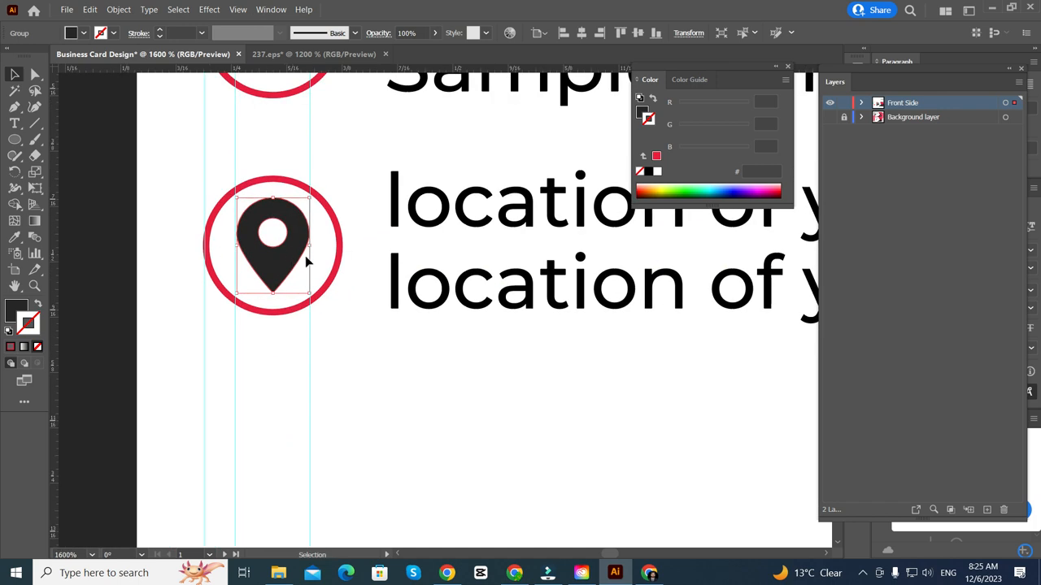
scroll(284, 260, "up", 3)
scroll(281, 265, "down", 2)
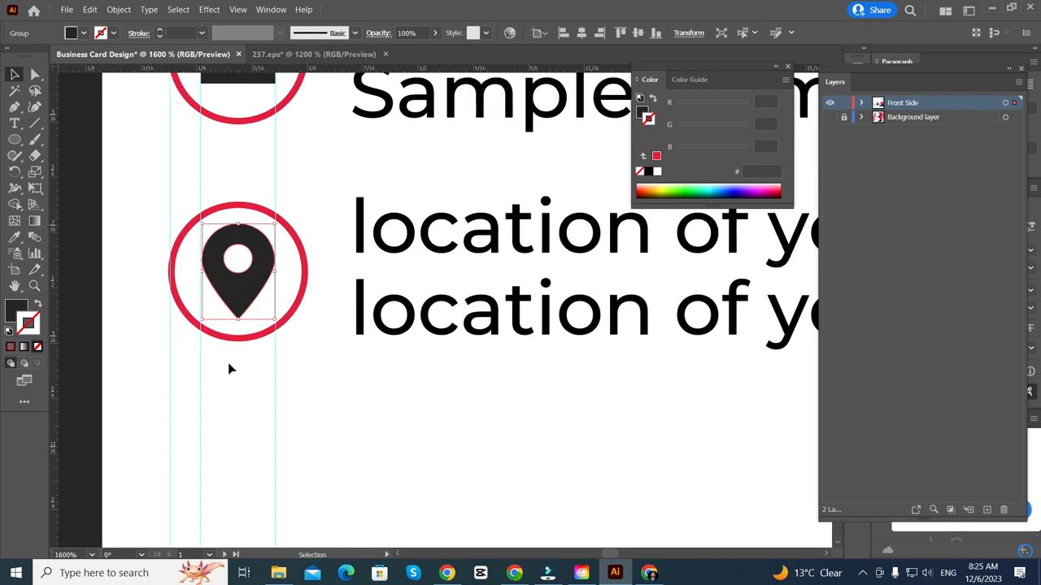
scroll(231, 357, "down", 3)
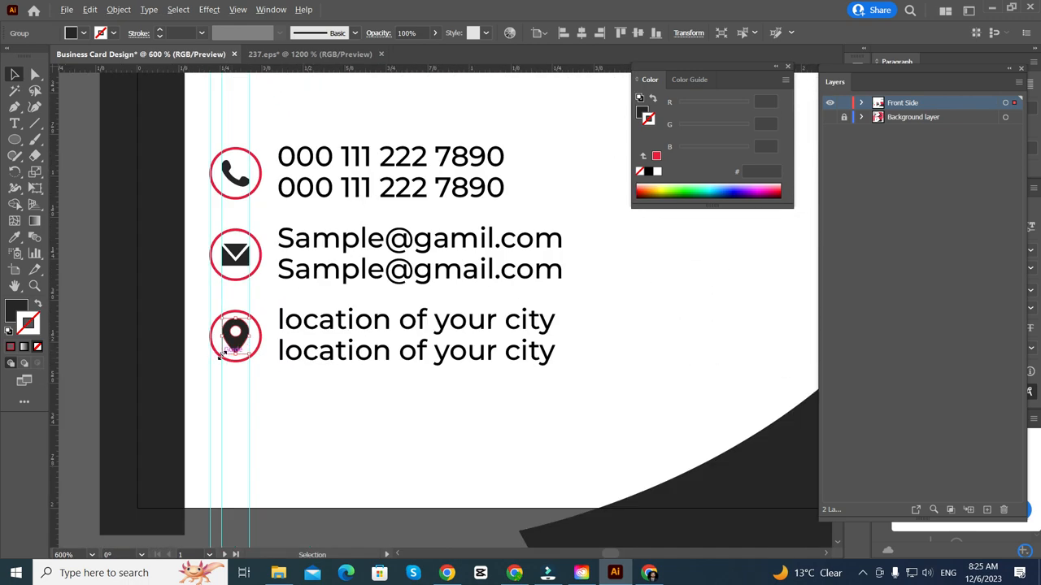
scroll(232, 358, "up", 4)
left_click_drag(284, 156, 287, 172)
left_click(312, 123, "shift")
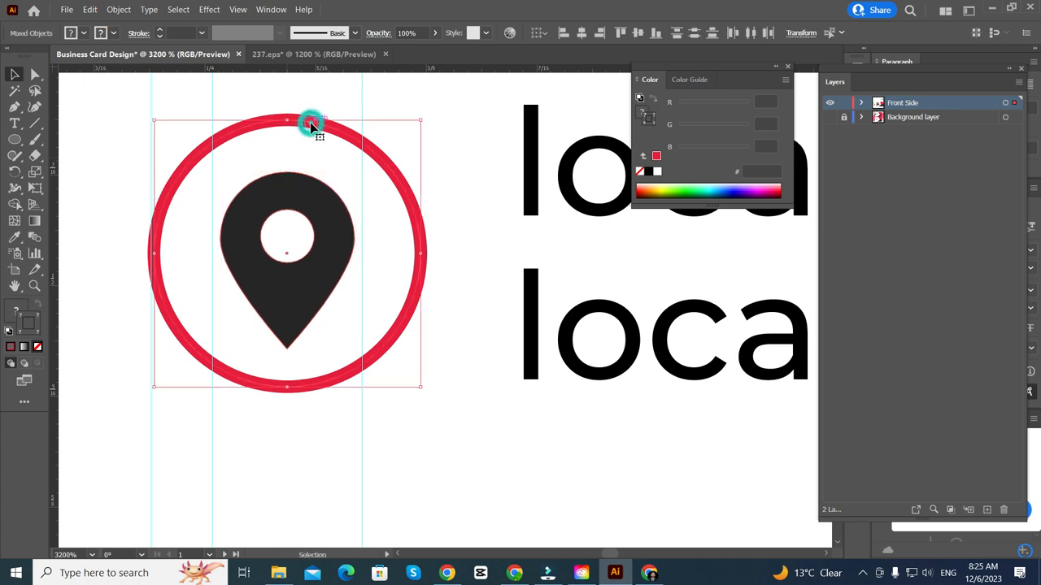
left_click(574, 32)
left_click(637, 33)
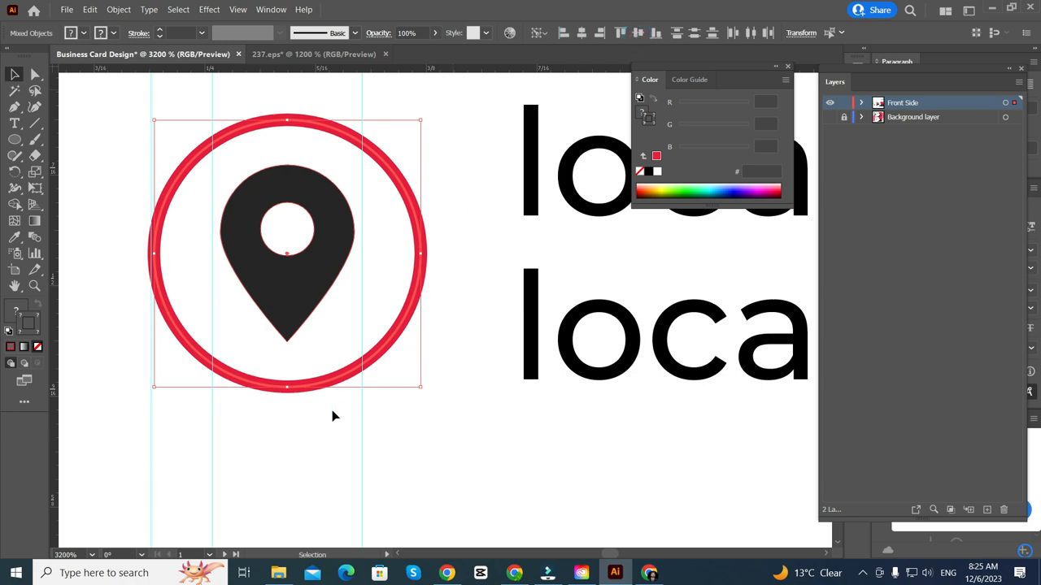
left_click(290, 432)
scroll(300, 432, "down", 4)
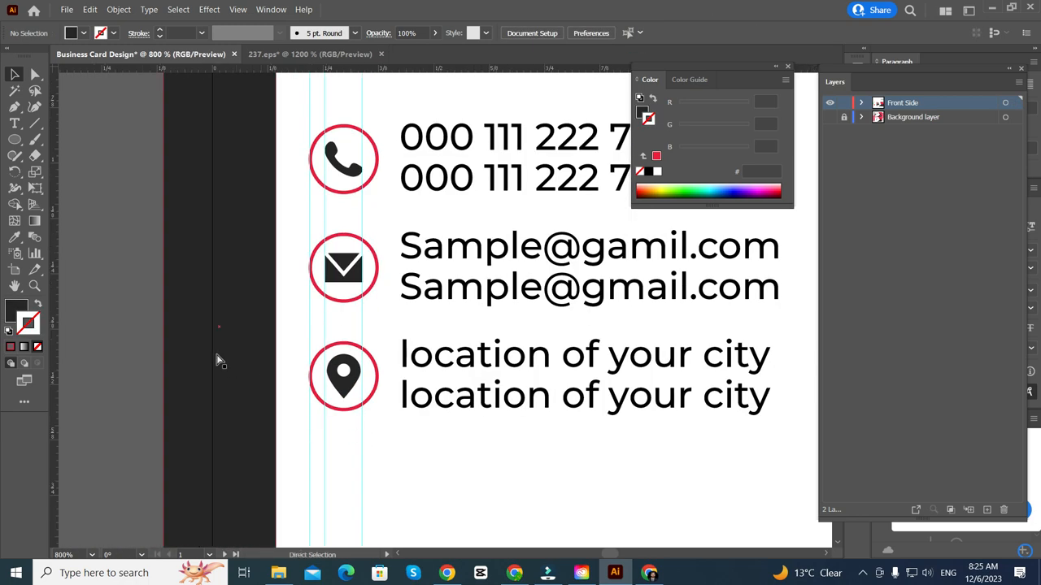
- Hide the guides from the canvas context menu
scroll(216, 357, "down", 3)
scroll(268, 405, "down", 2)
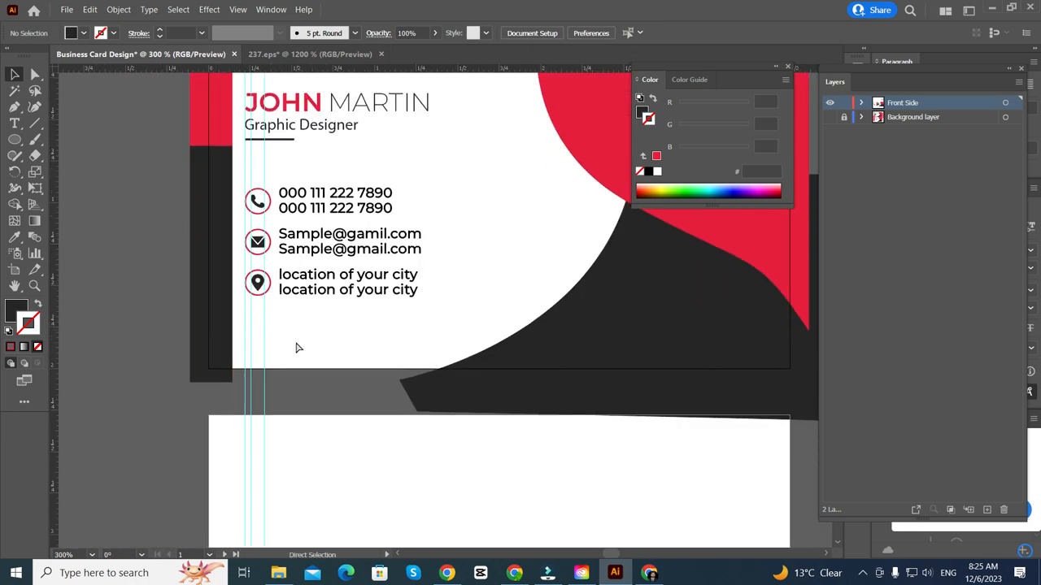
scroll(297, 349, "right", 1)
scroll(269, 244, "up", 2)
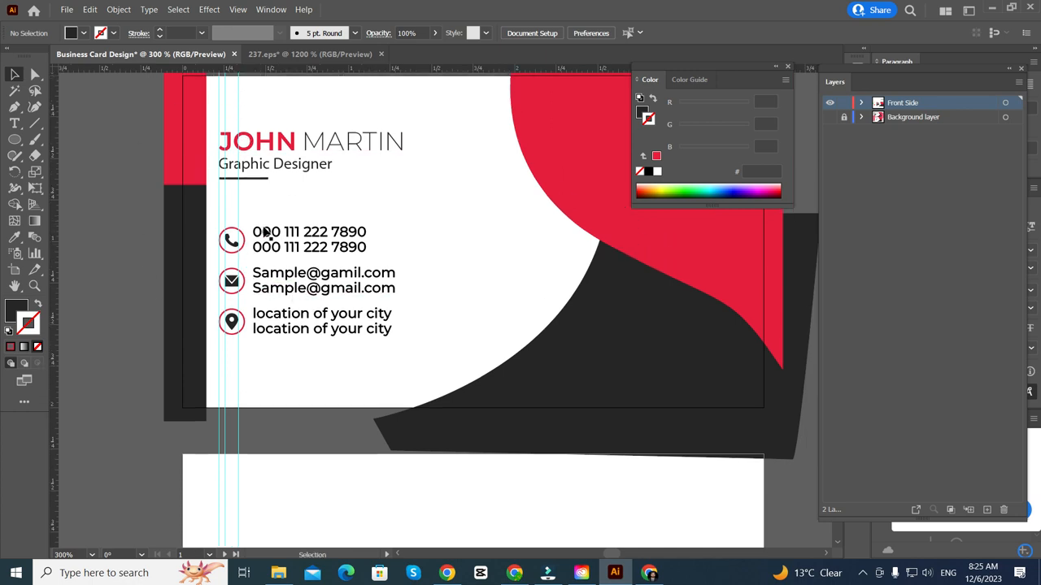
right_click(98, 119)
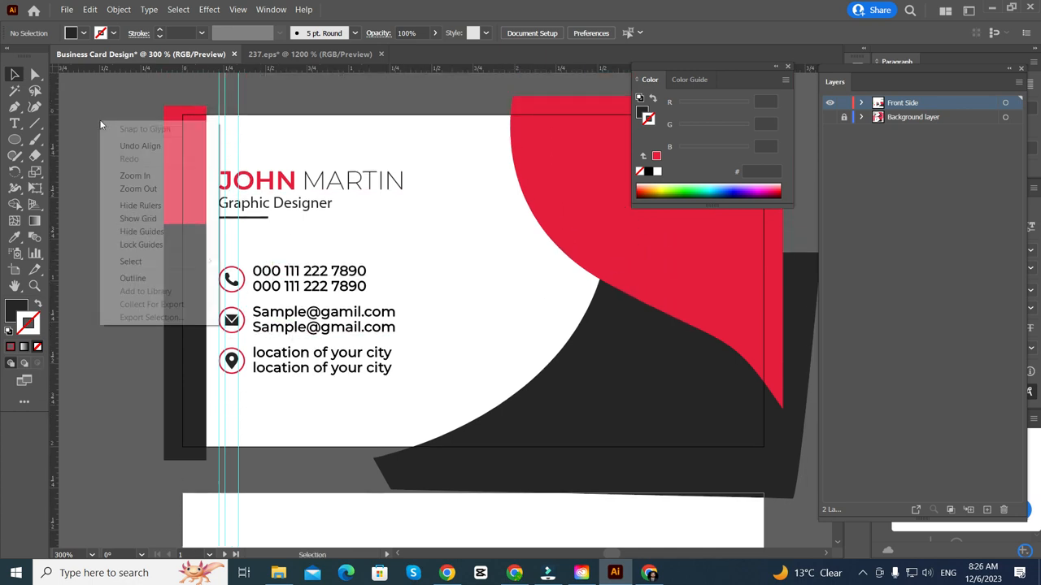
left_click(145, 234)
scroll(154, 236, "down", 2)
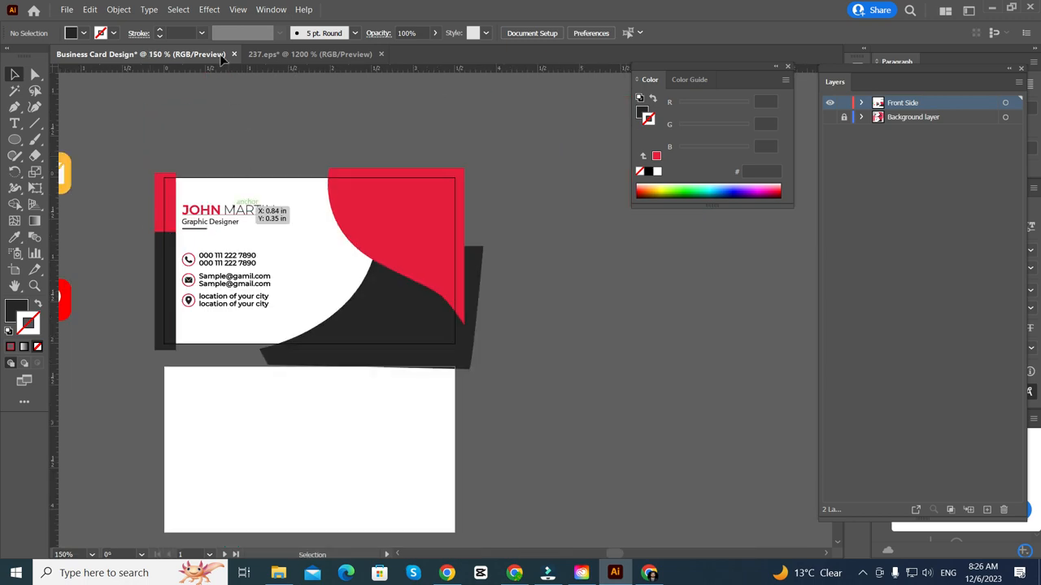
- Turn on View > Trim View and briefly show then hide the Background layer
left_click(238, 12)
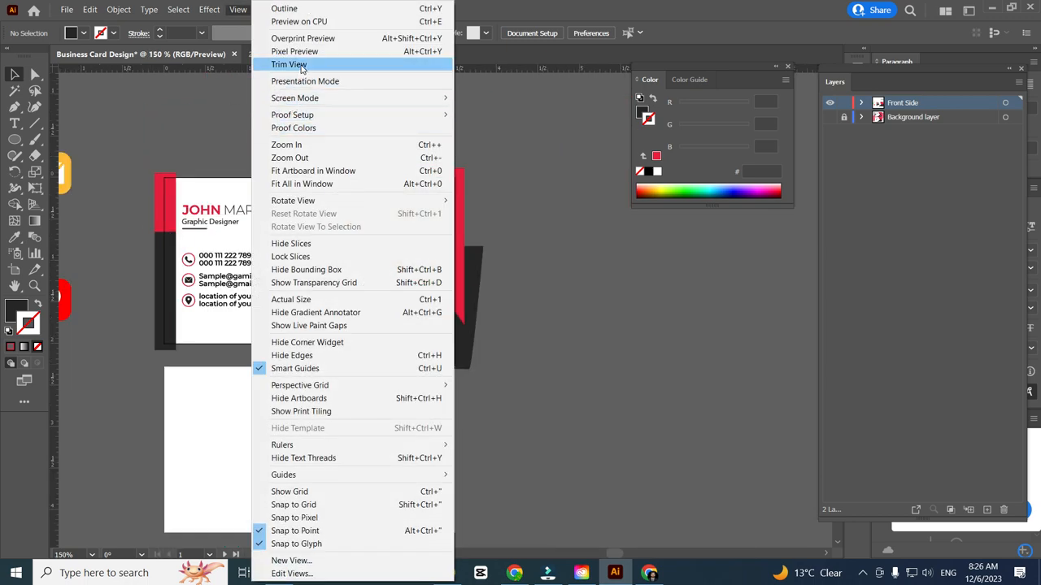
left_click(300, 64)
scroll(192, 285, "up", 3)
scroll(142, 301, "left", 2)
scroll(141, 297, "up", 1)
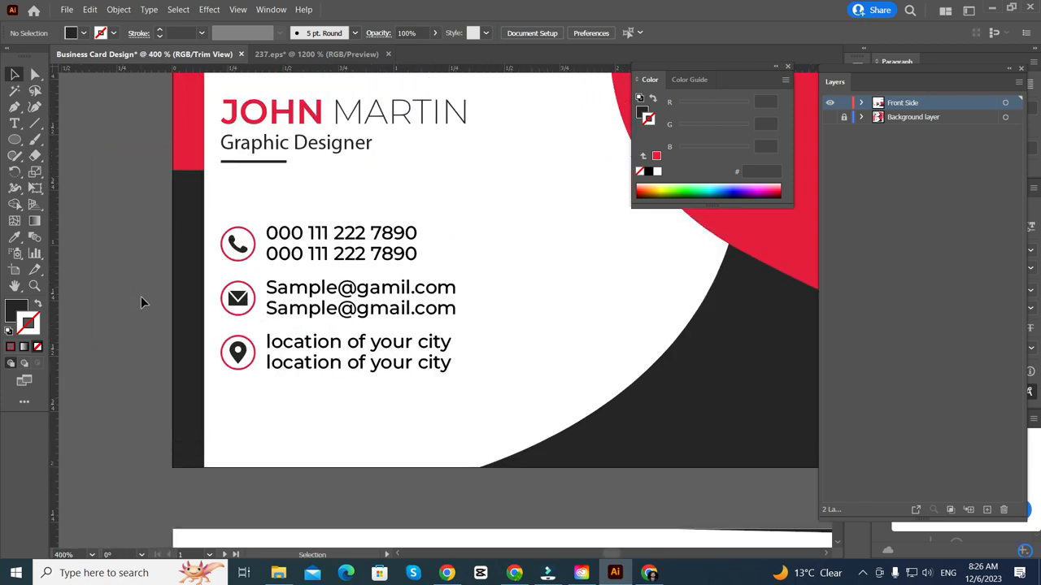
scroll(142, 297, "down", 3)
scroll(162, 303, "left", 1)
scroll(186, 304, "up", 1)
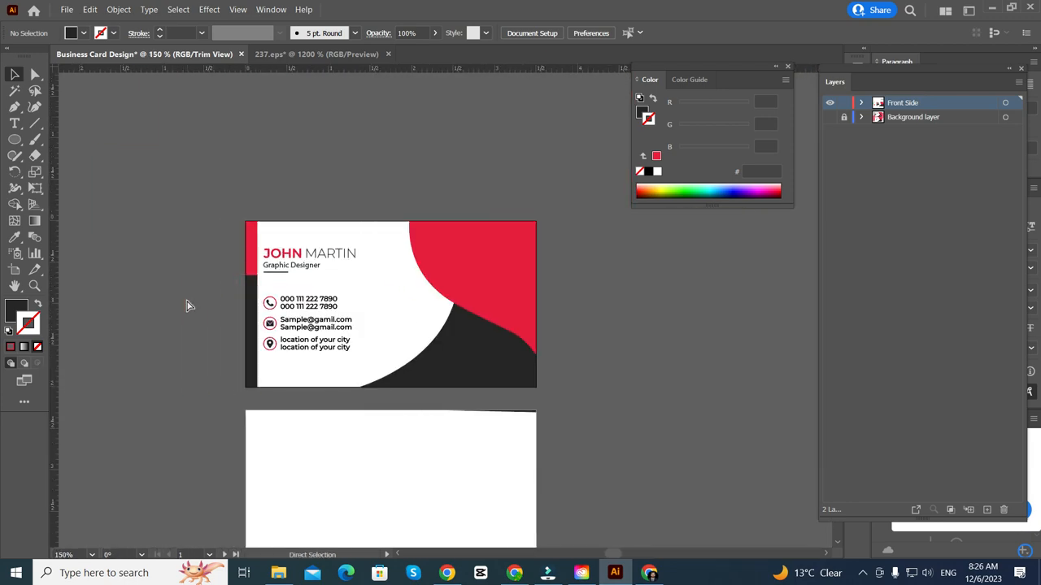
scroll(187, 305, "left", 2)
scroll(186, 293, "down", 2)
scroll(212, 285, "down", 2)
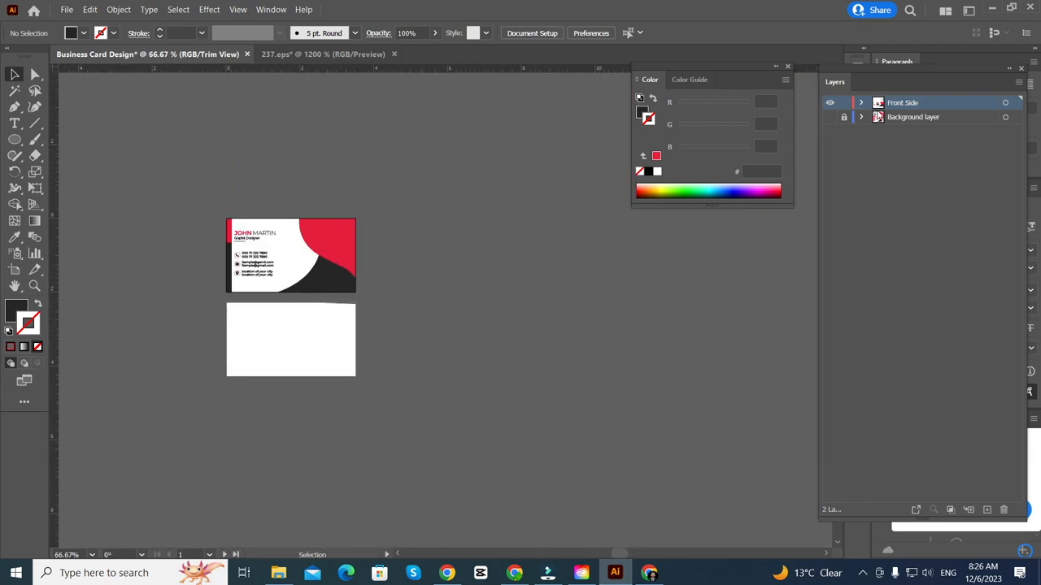
left_click(829, 118)
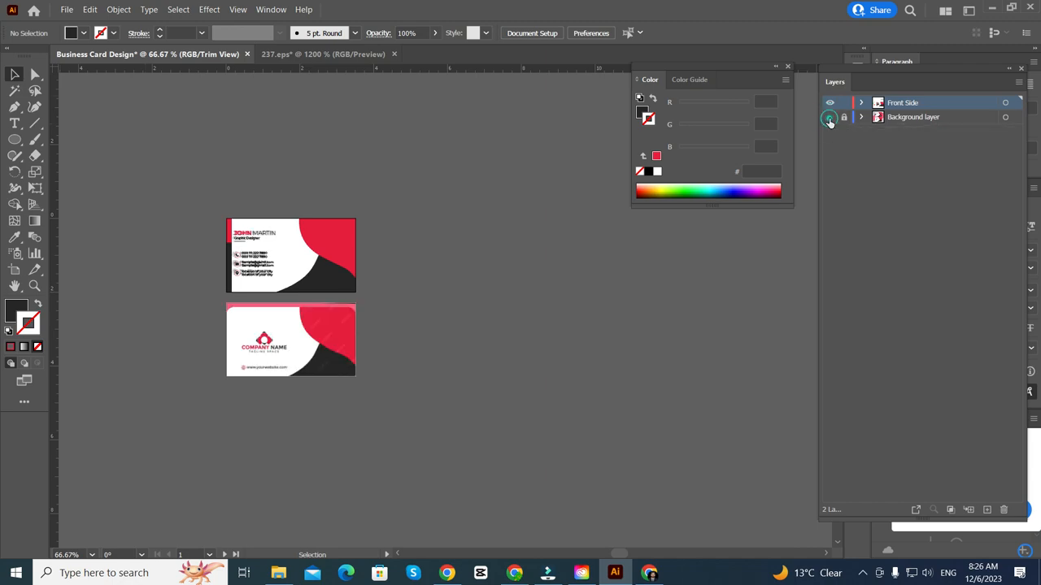
left_click(829, 118)
scroll(229, 262, "up", 4)
scroll(145, 220, "down", 2)
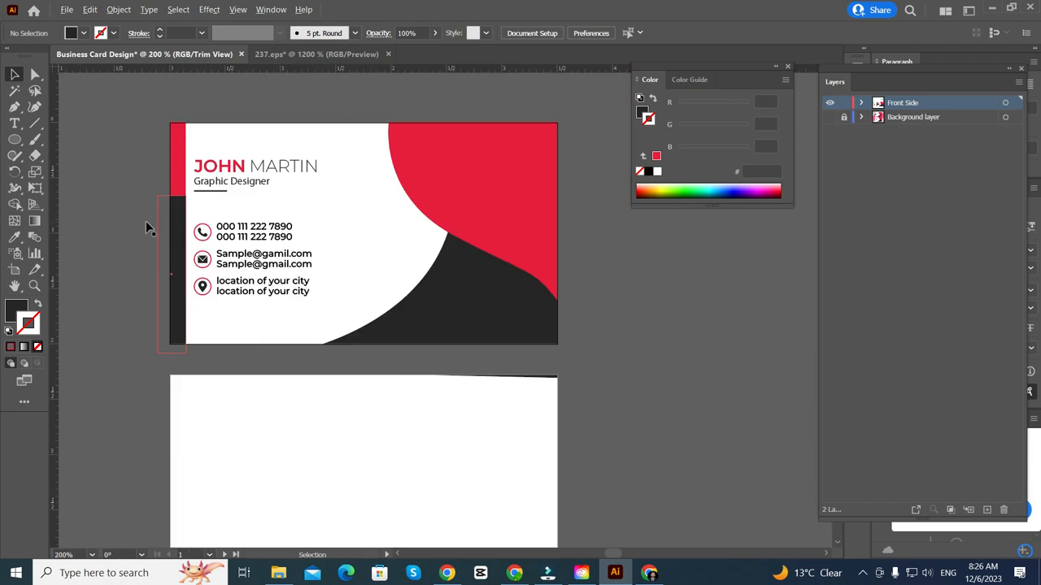
scroll(108, 221, "up", 1)
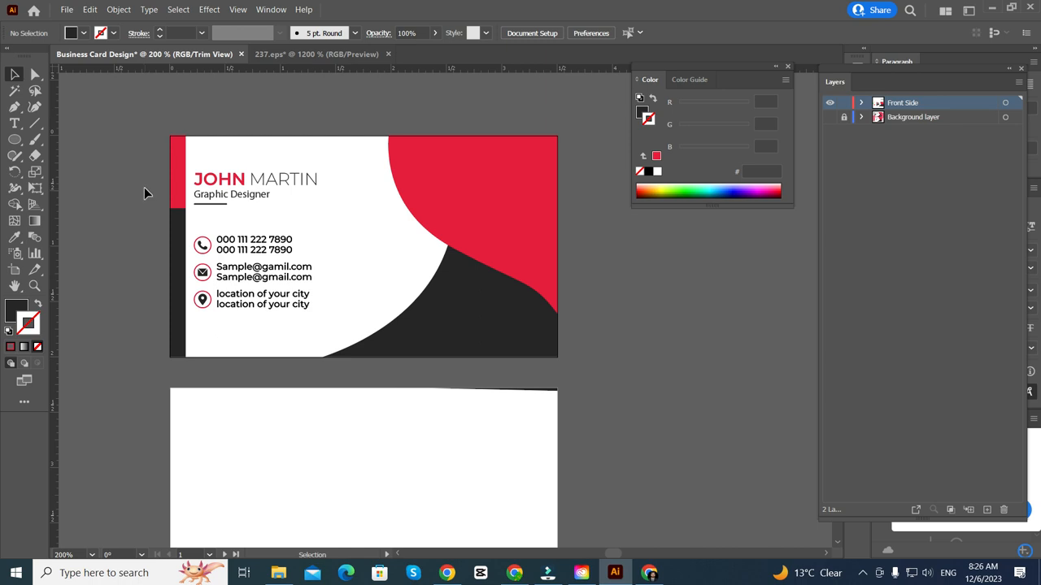
scroll(72, 256, "up", 1)
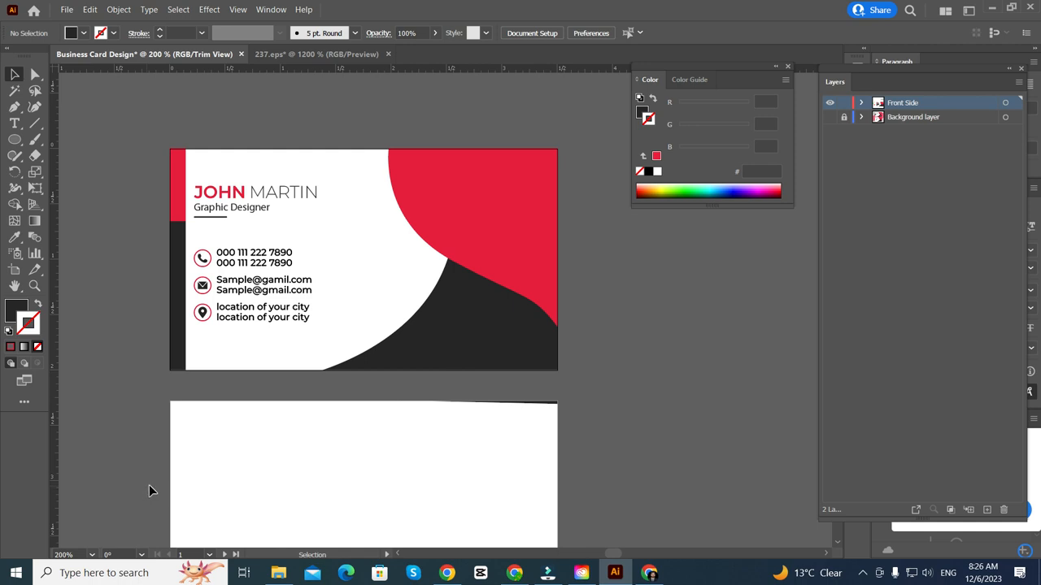
scroll(197, 387, "down", 5)
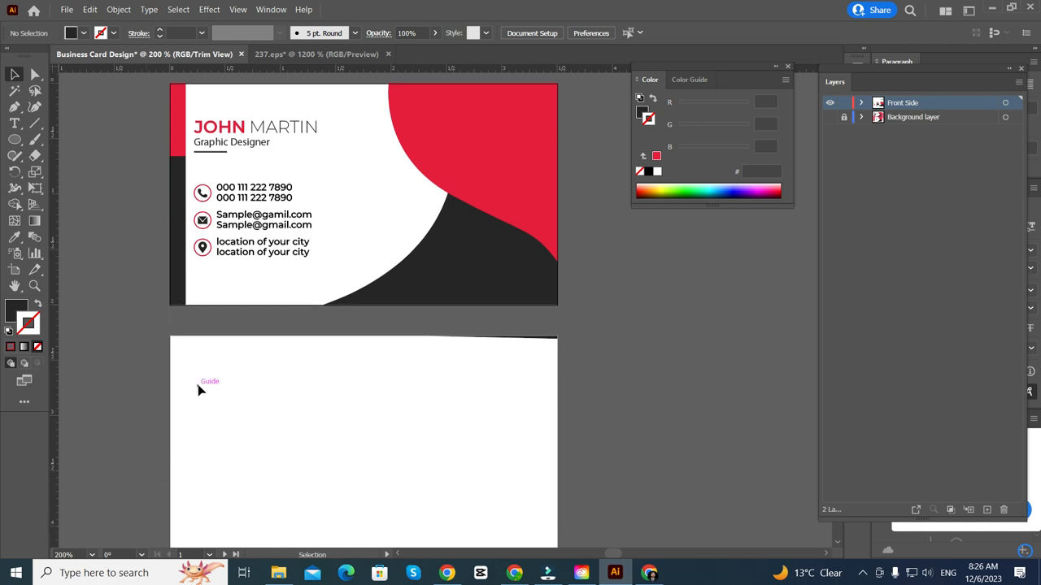
scroll(200, 389, "right", 5)
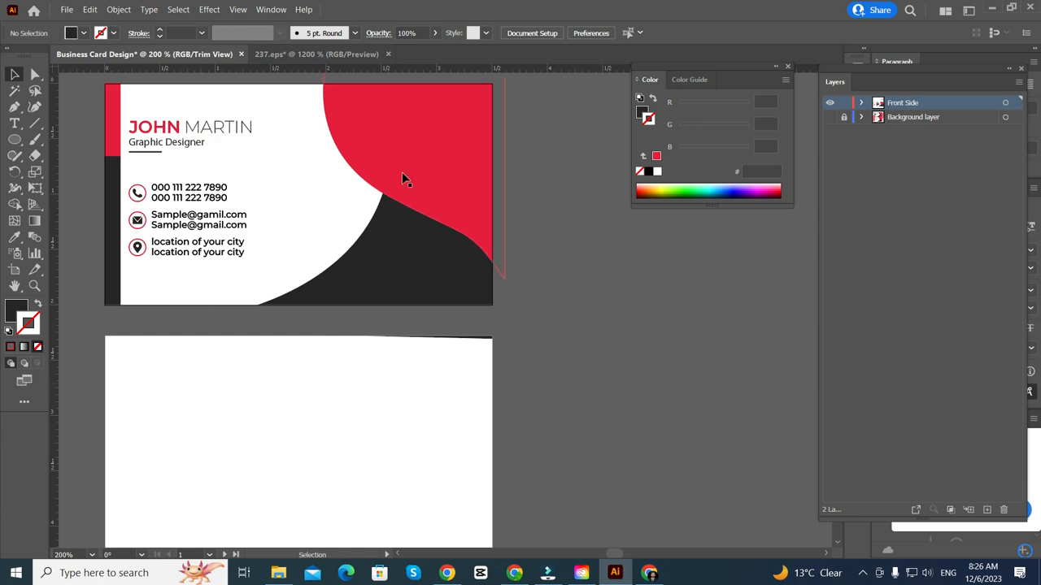
- Shift the blank Back Side artboard slightly to the right with the Artboard tool
scroll(404, 176, "down", 2)
scroll(265, 318, "left", 5)
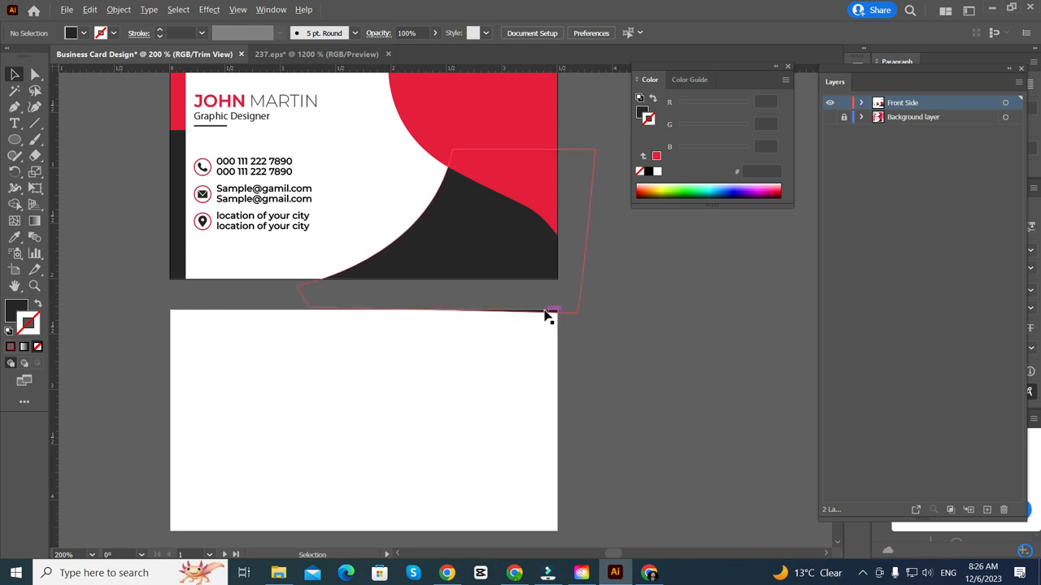
left_click(546, 315)
scroll(546, 315, "up", 3)
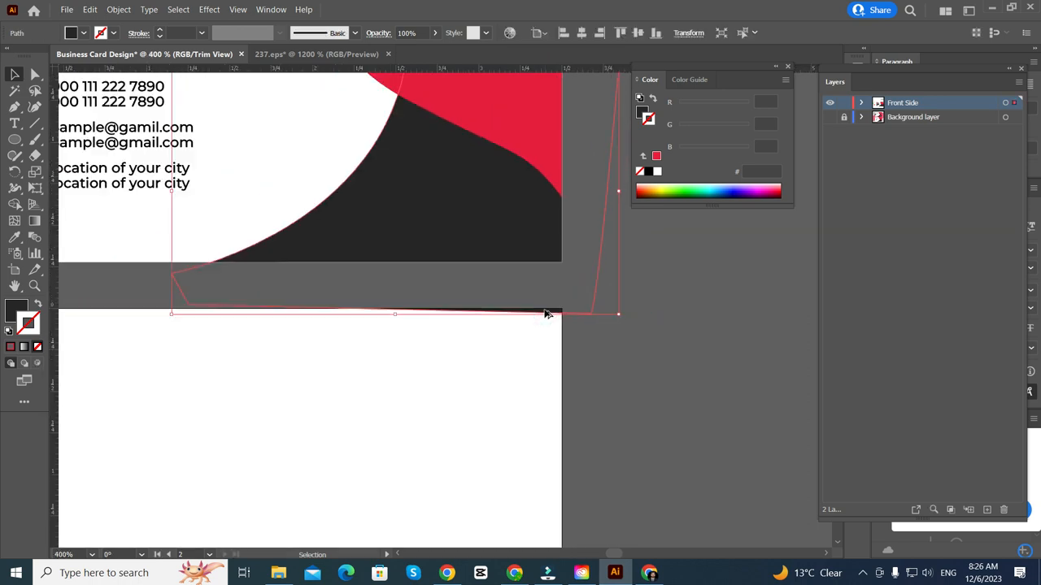
scroll(546, 316, "down", 3)
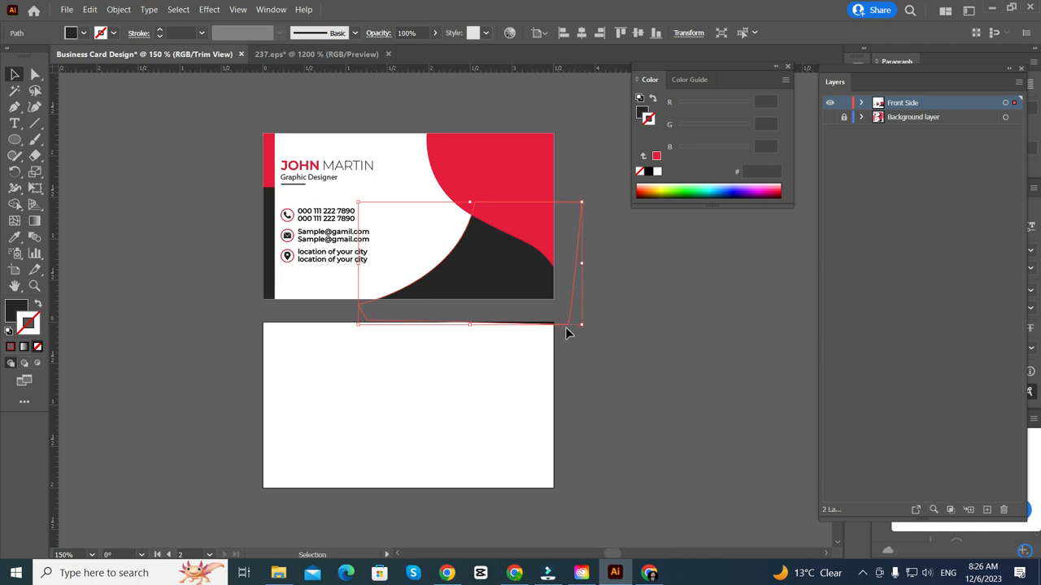
left_click(592, 409)
scroll(477, 326, "down", 2)
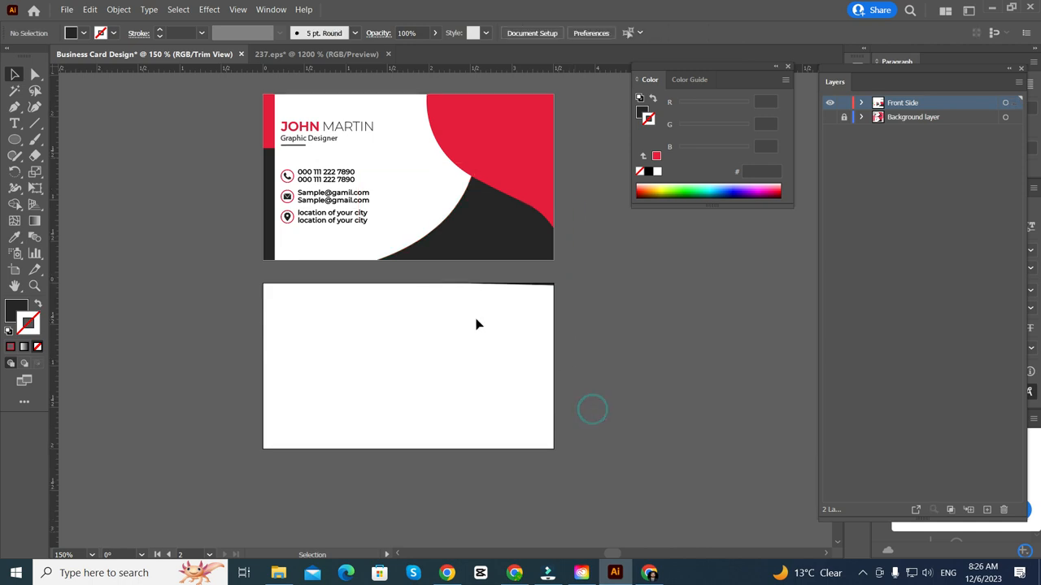
left_click(14, 269)
scroll(403, 334, "down", 1)
mouse_move(389, 353)
left_mouse_down()
mouse_move(388, 434)
mouse_move(409, 353)
left_mouse_up()
left_click(14, 75)
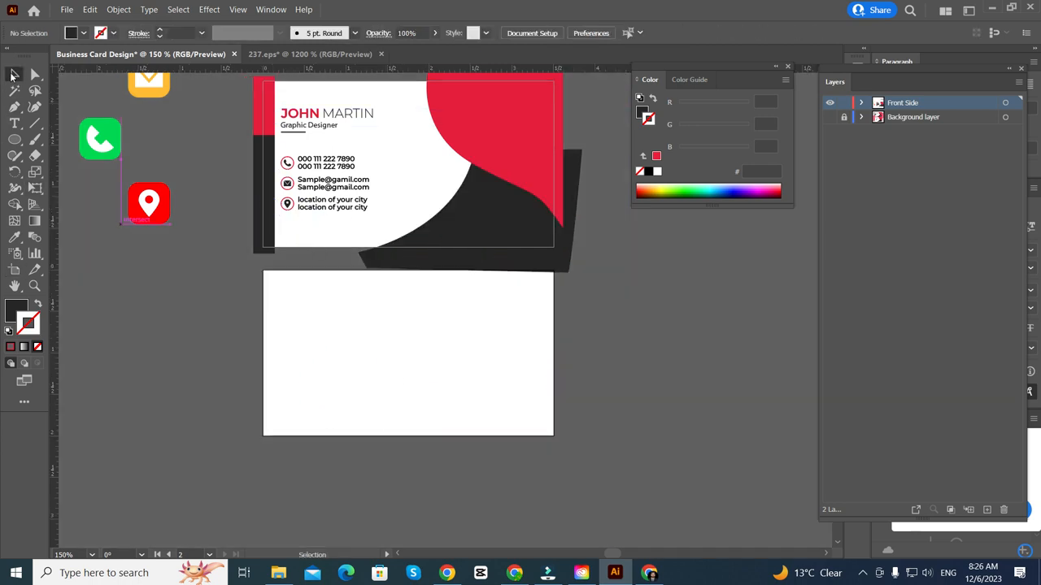
- Raise the dark curved shape's bottom-right anchor point with Direct Selection
left_click(578, 252)
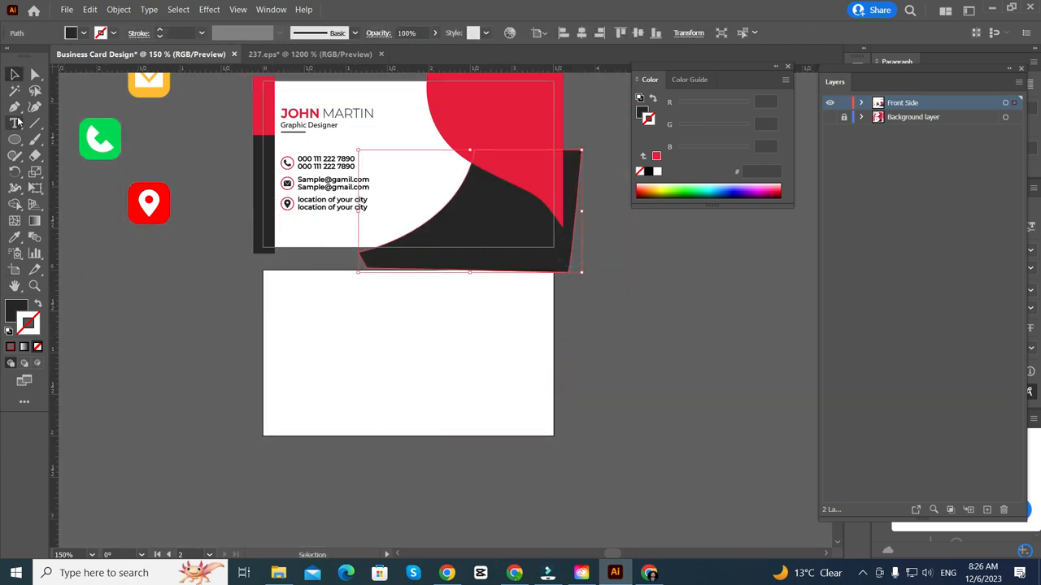
left_click(35, 74)
scroll(585, 277, "up", 3)
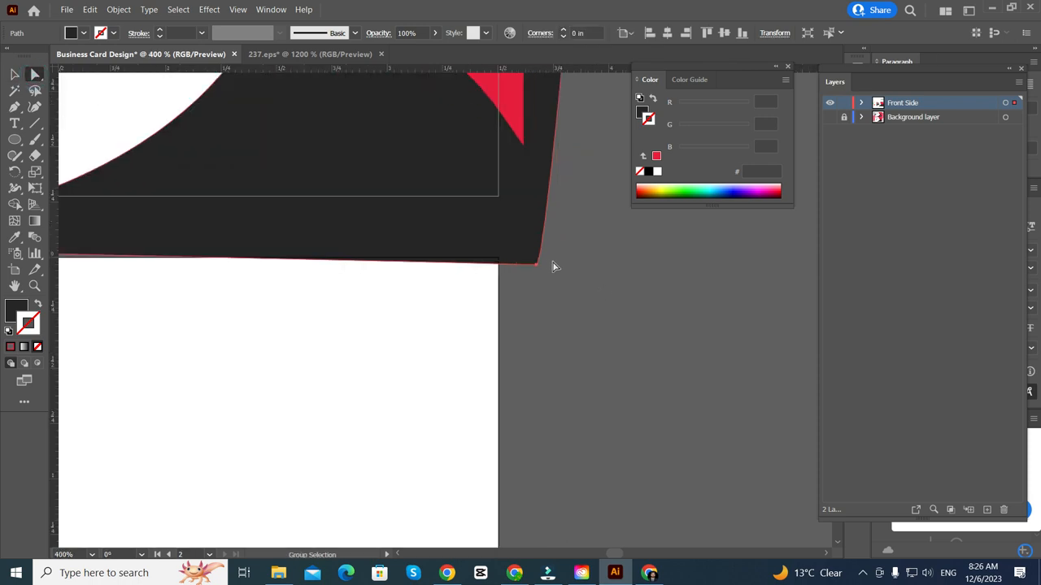
left_click_drag(537, 265, 539, 242)
scroll(539, 242, "down", 3)
scroll(409, 248, "left", 2)
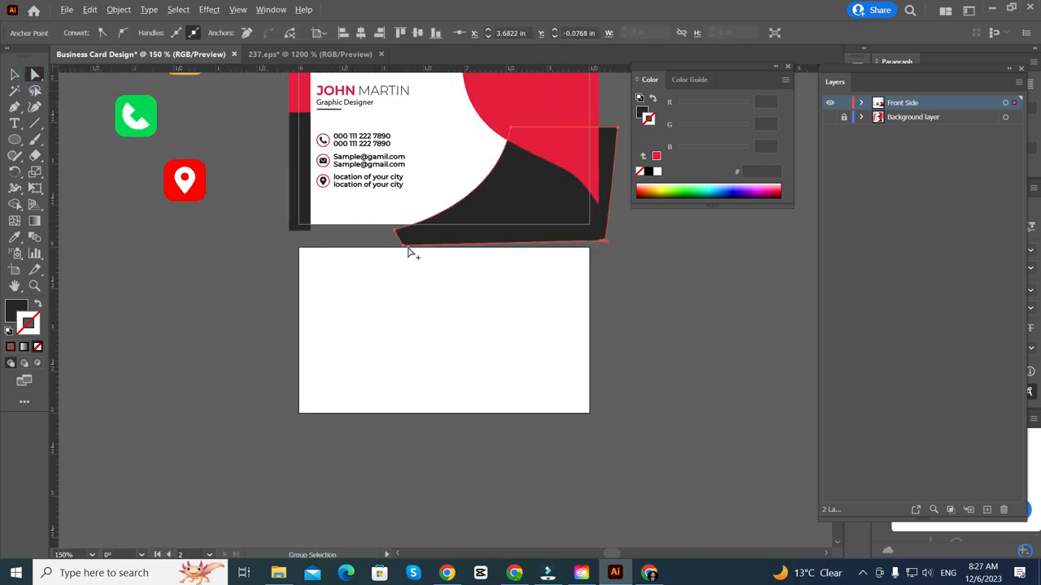
scroll(409, 249, "up", 1)
left_click(13, 73)
scroll(216, 293, "up", 2)
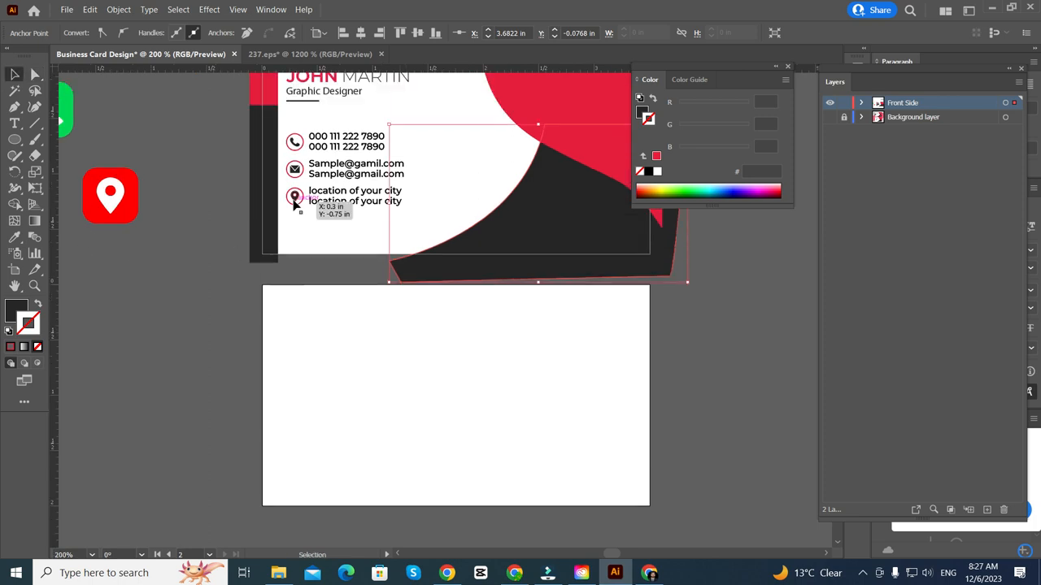
scroll(216, 294, "right", 1)
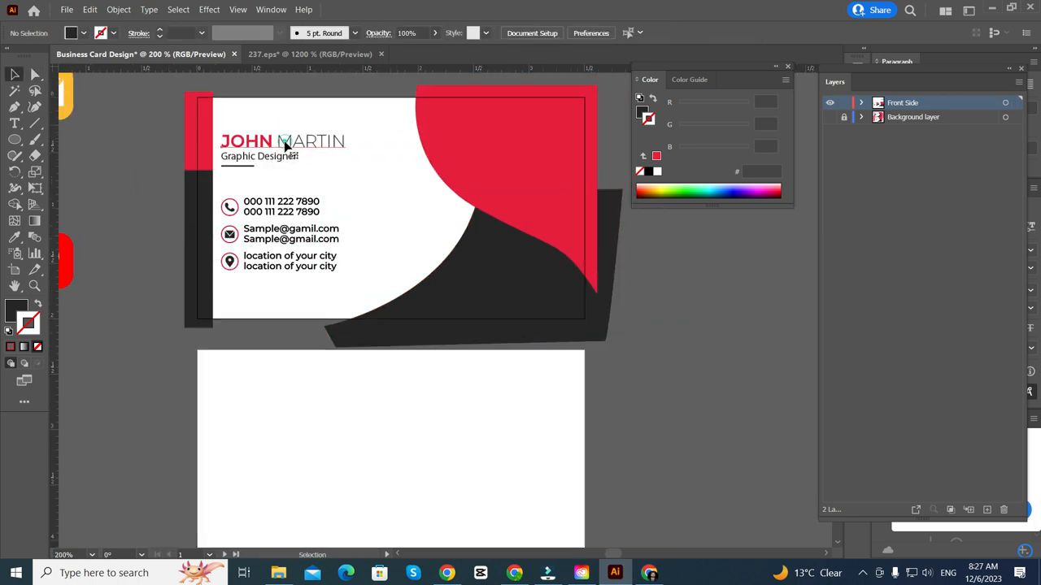
left_click(285, 143)
double_click(235, 144)
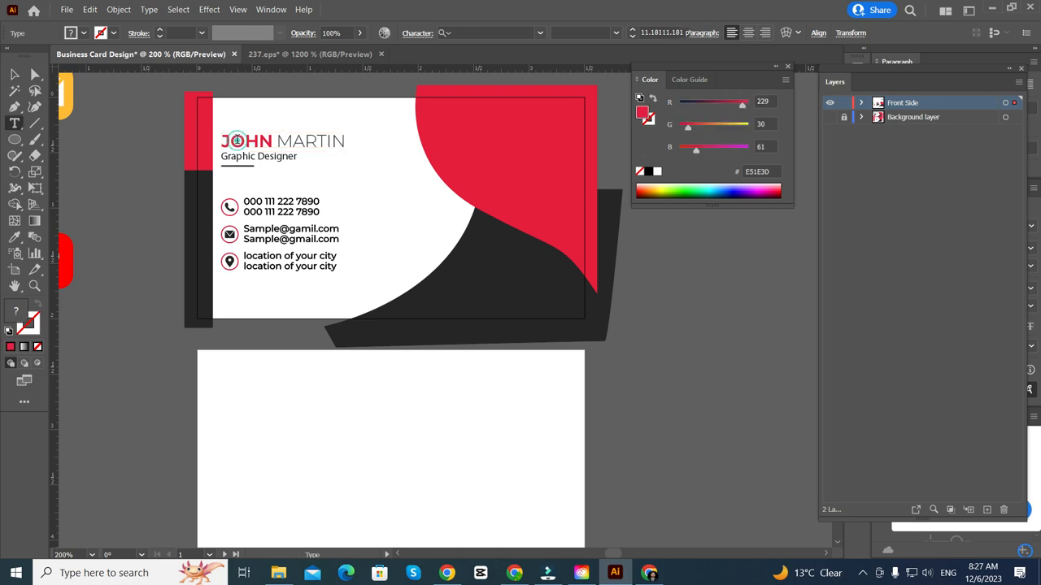
triple_click(236, 143)
left_click_drag(245, 142, 223, 143)
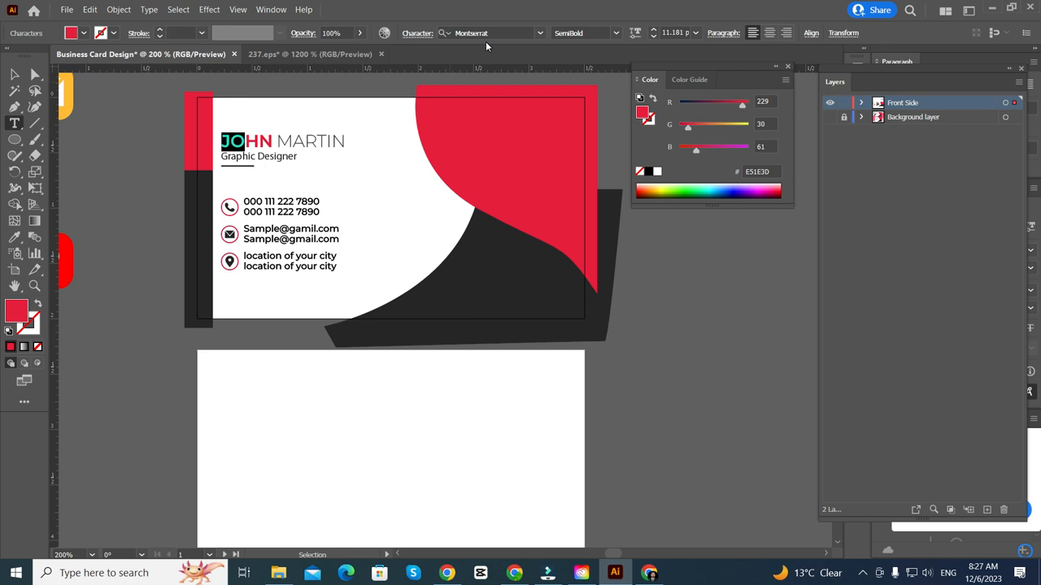
left_click(13, 75)
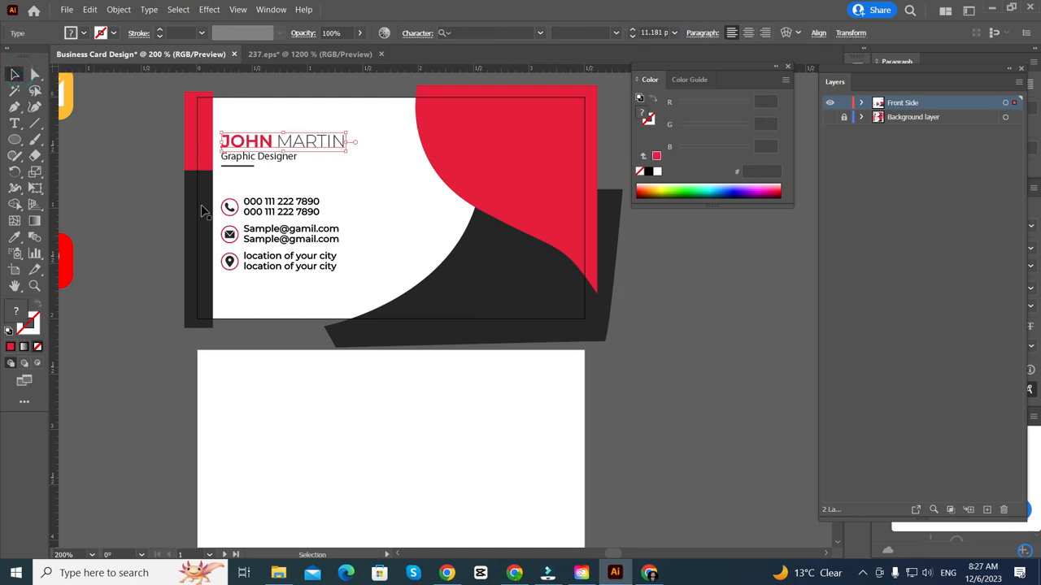
left_click(125, 305)
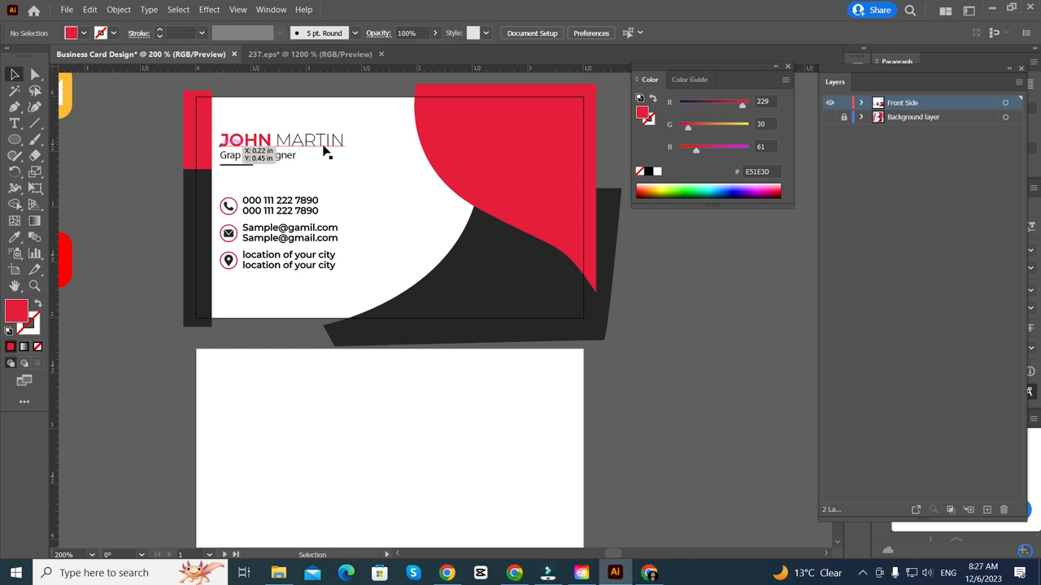
left_click(141, 187)
key("a")
scroll(438, 338, "left", 1)
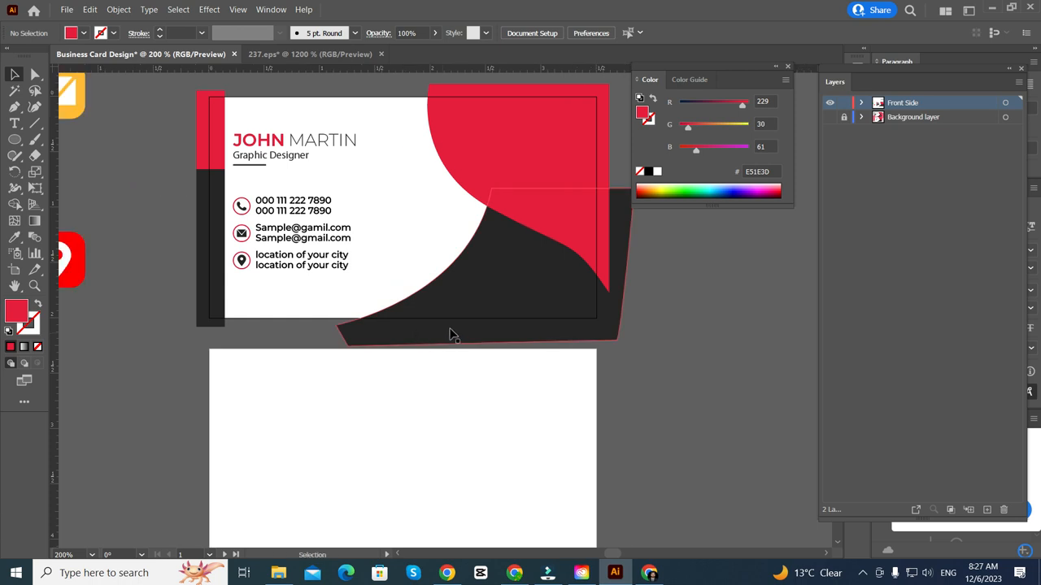
scroll(453, 335, "down", 1)
left_click(128, 342)
scroll(330, 171, "up", 3)
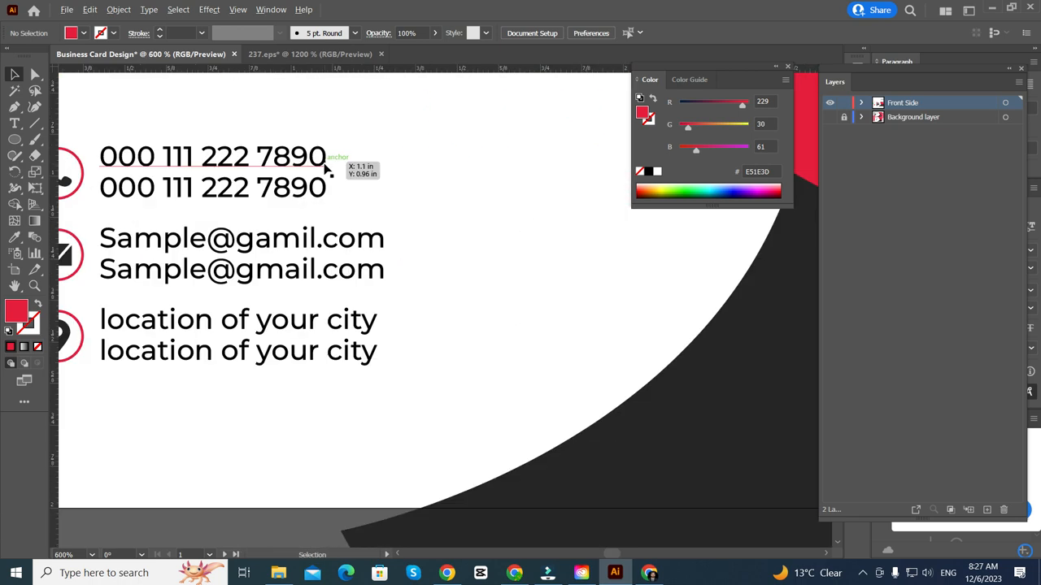
- Change the phone, email and location lines from Medium to the Light Montserrat weight
left_click_drag(360, 132, 247, 363)
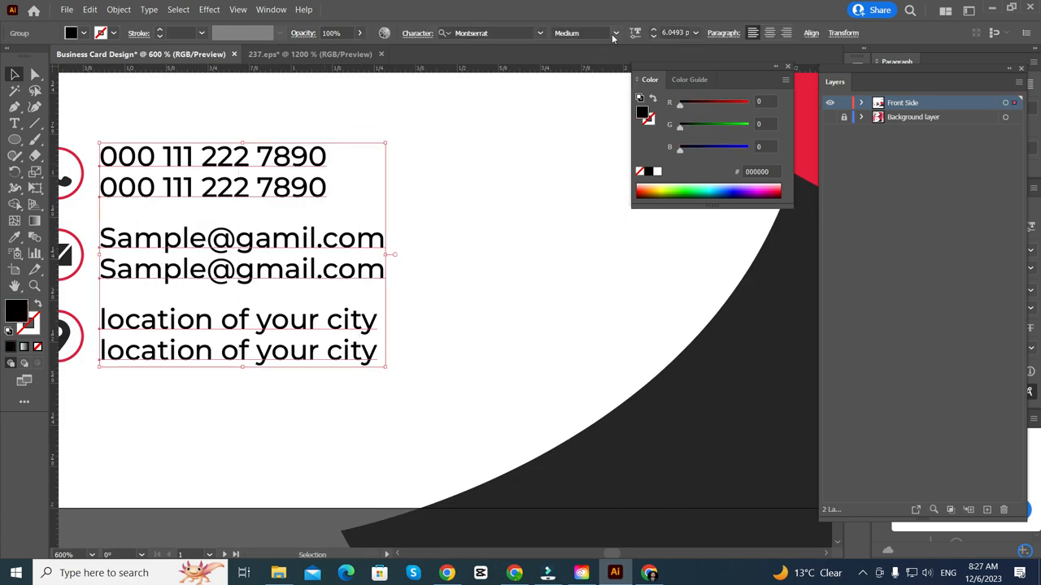
left_click(614, 33)
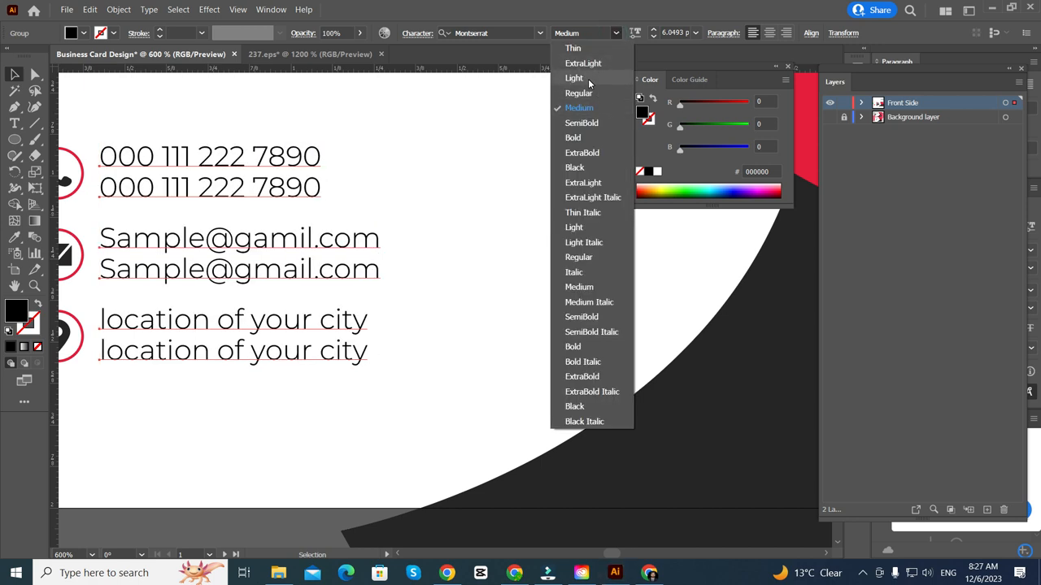
left_click(588, 82)
left_click(428, 188)
scroll(427, 175, "down", 2)
left_click_drag(304, 325, 344, 377)
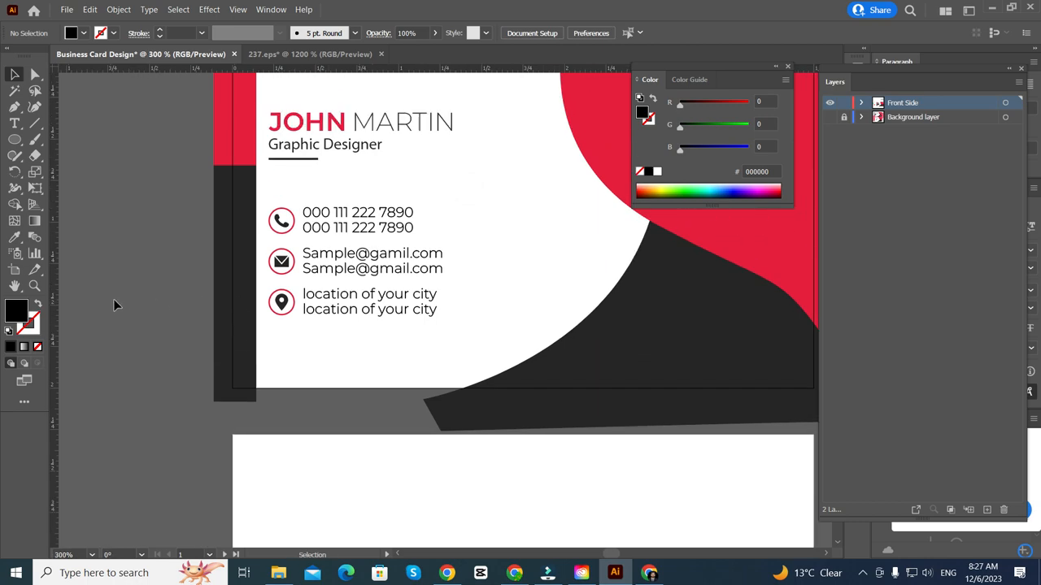
- Delete the blank Back Side artboard with the Artboard tool
scroll(172, 290, "down", 3)
scroll(171, 289, "up", 5)
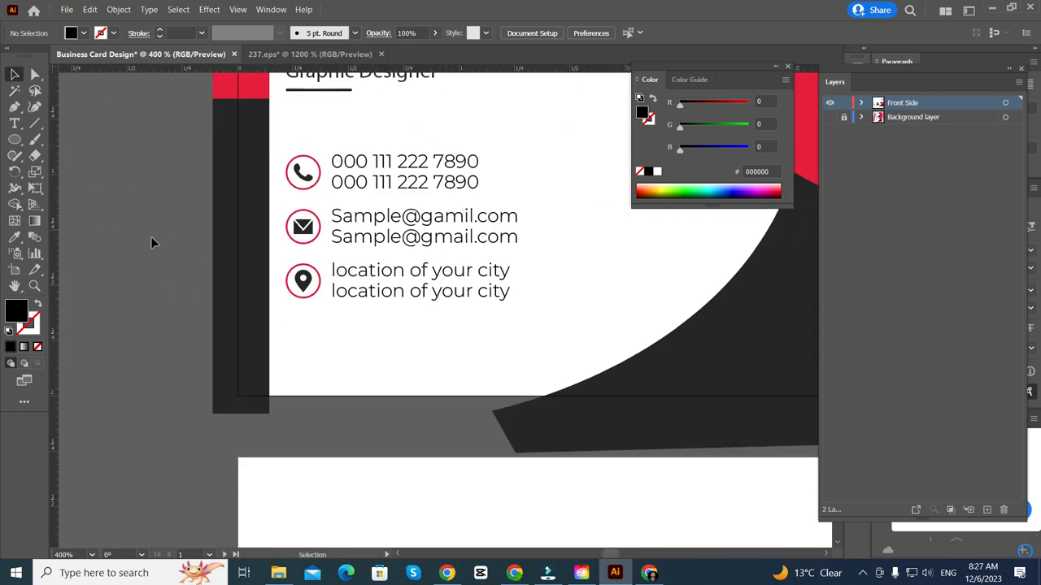
scroll(289, 314, "down", 1)
scroll(289, 313, "down", 2)
scroll(225, 313, "down", 5)
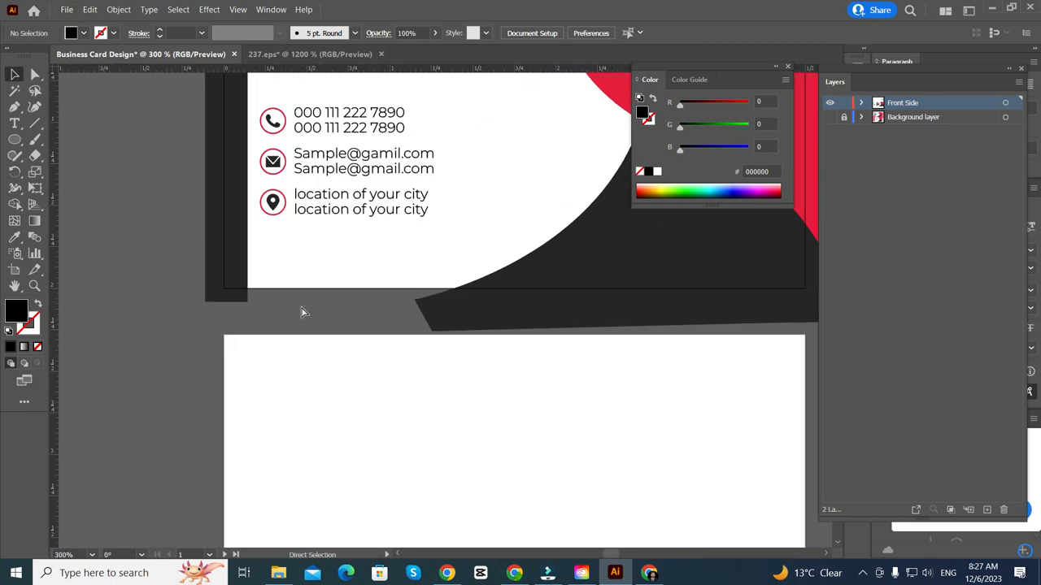
scroll(177, 284, "up", 5)
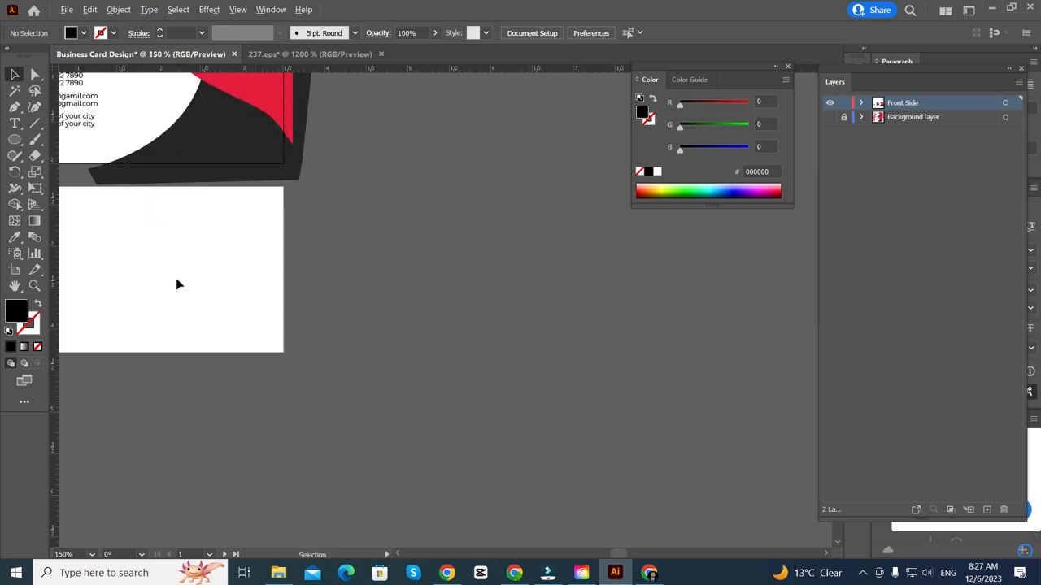
left_click(13, 268)
left_click(267, 273)
left_click_drag(284, 270, 310, 309)
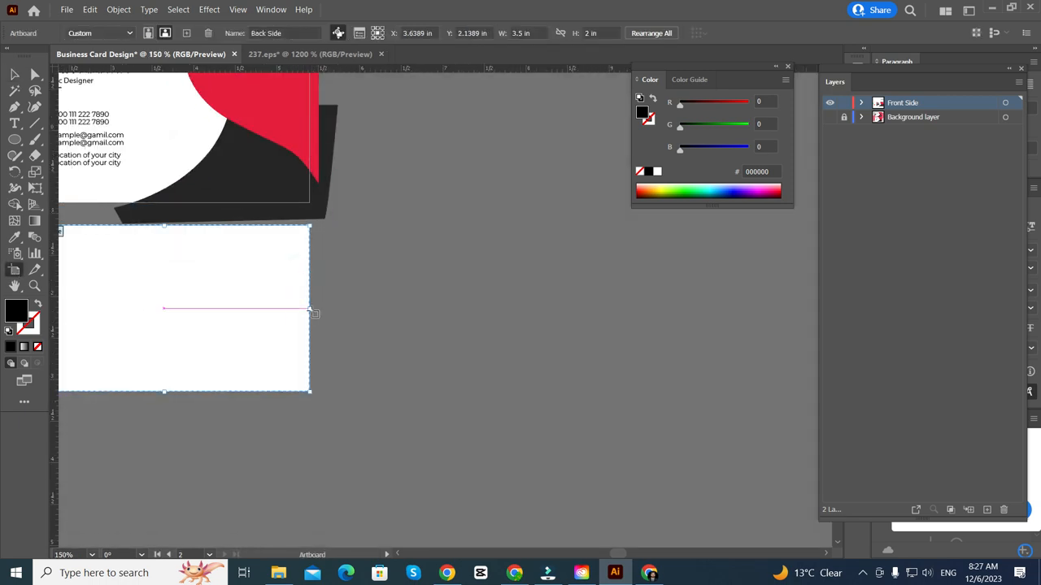
key("Delete")
- Alt-drag the Front Side artboard downward to create a duplicate card below it
scroll(420, 250, "left", 3)
scroll(347, 198, "up", 1)
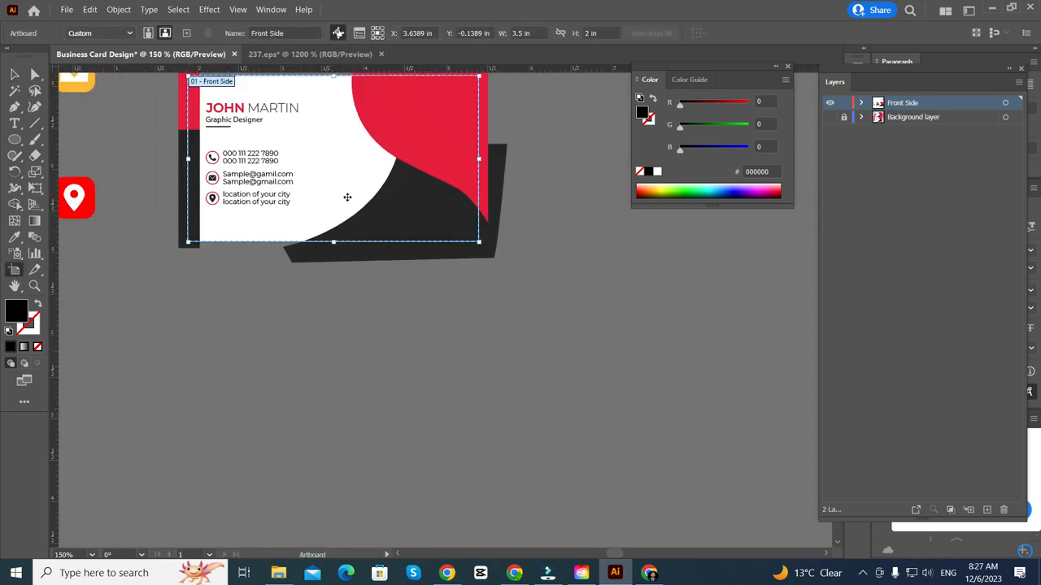
left_click_drag(331, 155, 314, 411)
scroll(314, 382, "down", 3)
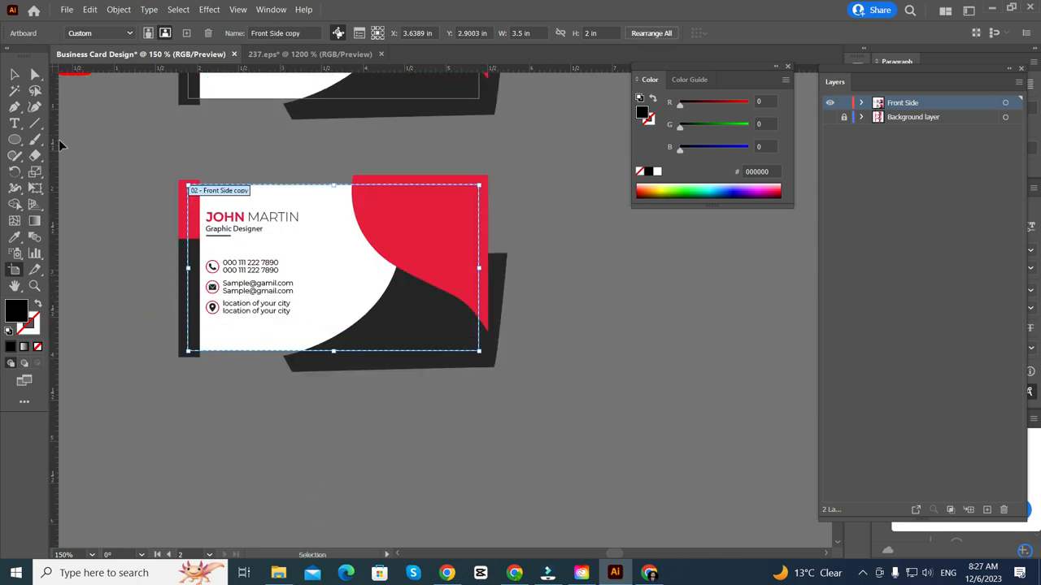
left_click(15, 74)
key("ctrl+minus")
key("ctrl+minus")
key("ctrl+minus")
key("ctrl+minus")
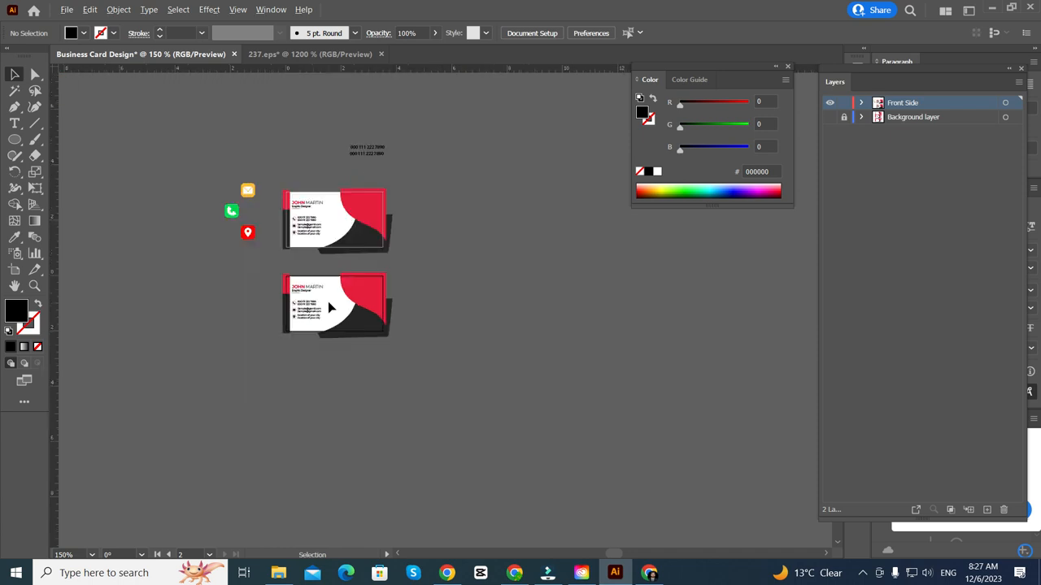
- Show the Background layer, expand it and hide the first linked reference image
left_click(831, 119)
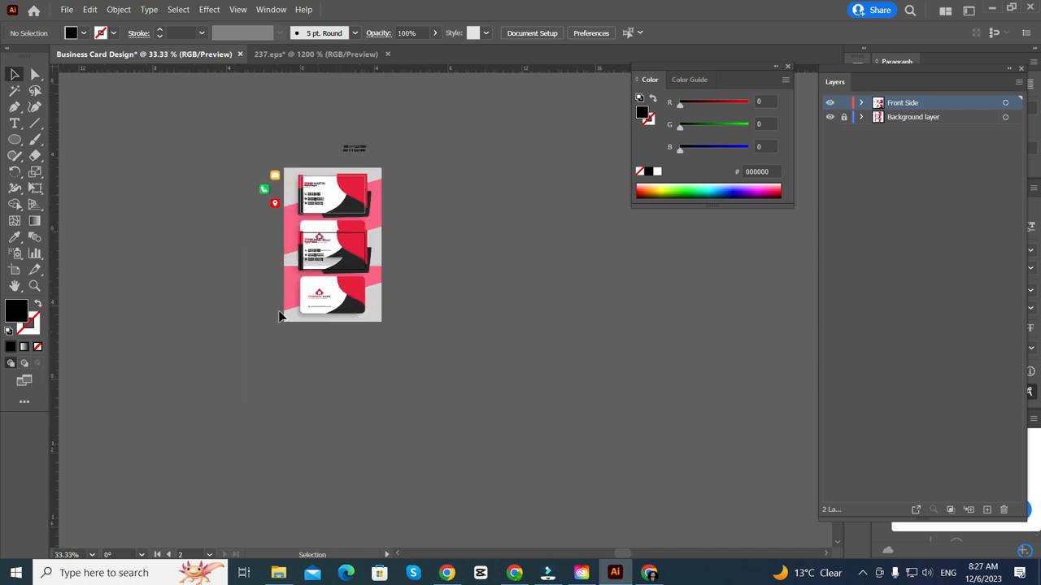
scroll(283, 314, "up", 4)
scroll(346, 288, "up", 2)
scroll(346, 288, "right", 2)
scroll(104, 317, "down", 3)
scroll(104, 319, "up", 4)
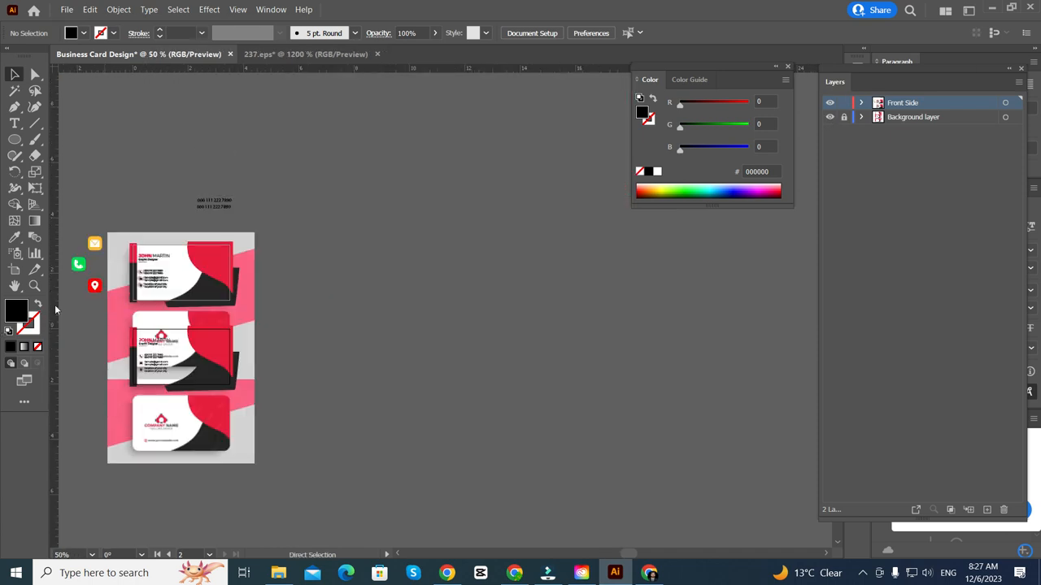
scroll(57, 310, "left", 1)
left_click(862, 118)
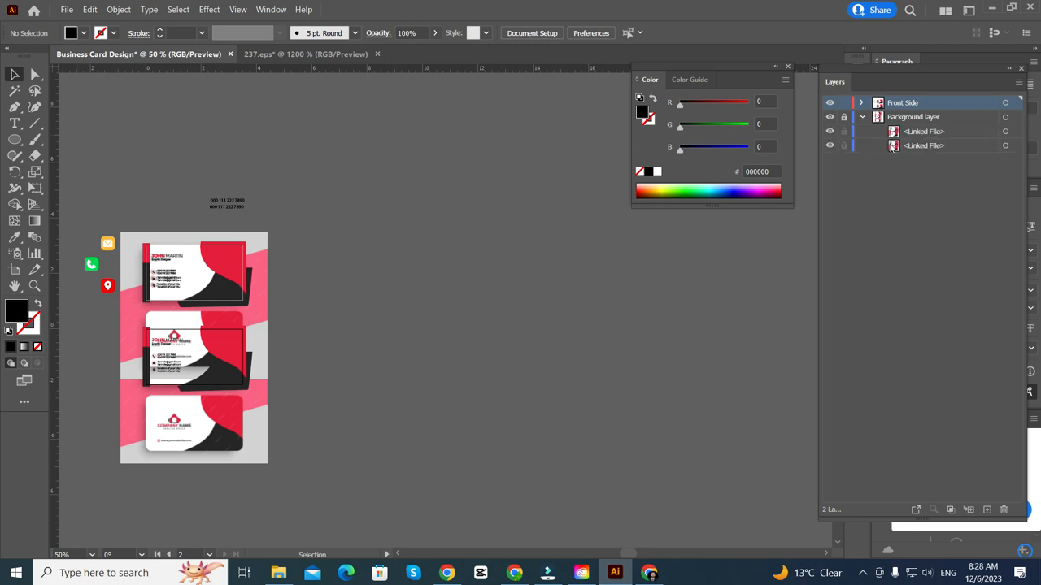
left_click(843, 148)
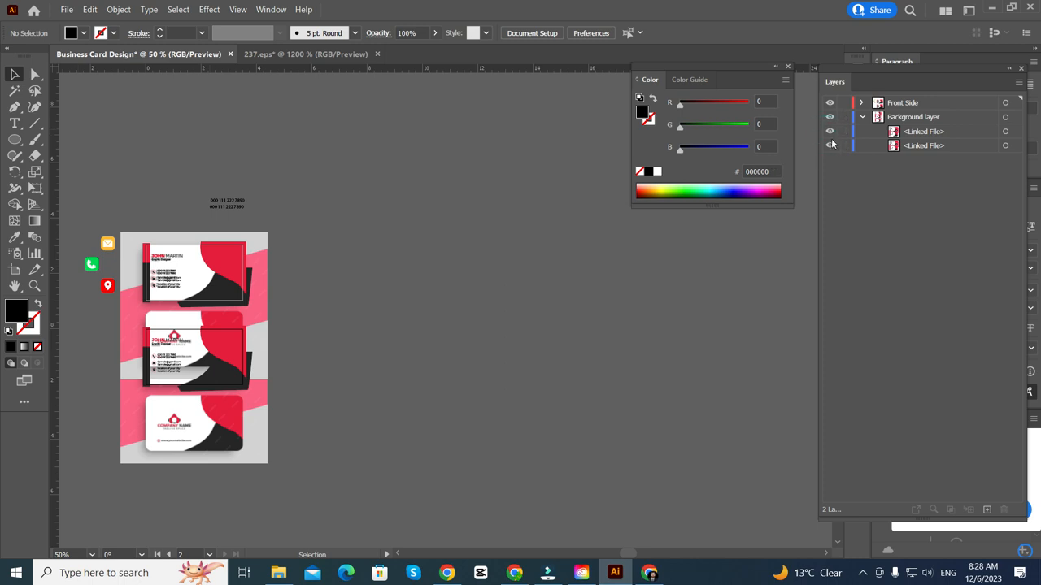
left_click(829, 133)
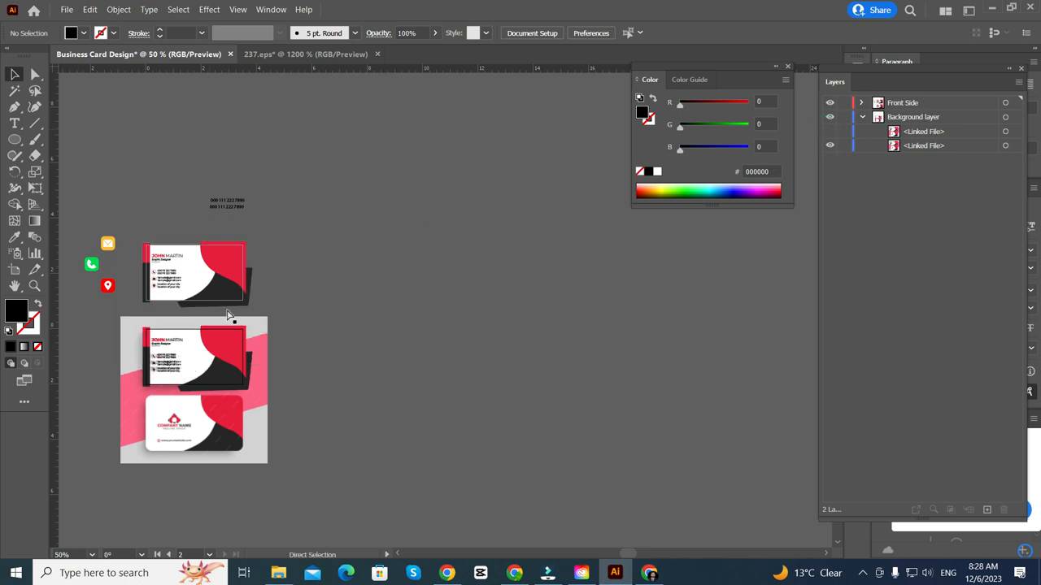
- Hide the second linked background image and make the first visible again
scroll(228, 316, "left", 2)
scroll(187, 297, "up", 4)
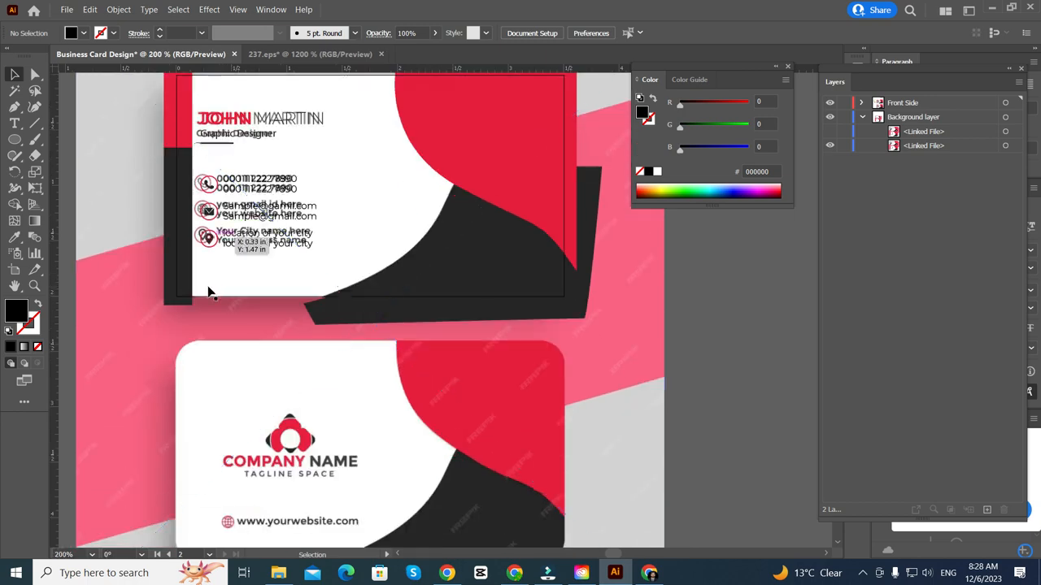
scroll(524, 387, "right", 3)
scroll(546, 379, "down", 3)
scroll(434, 371, "up", 2)
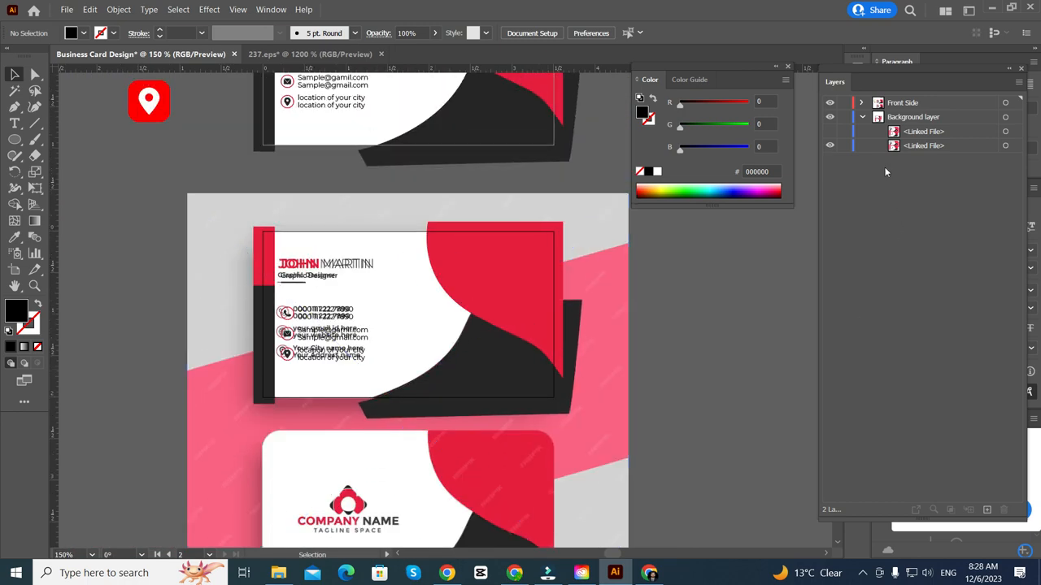
left_click(829, 145)
left_click(829, 131)
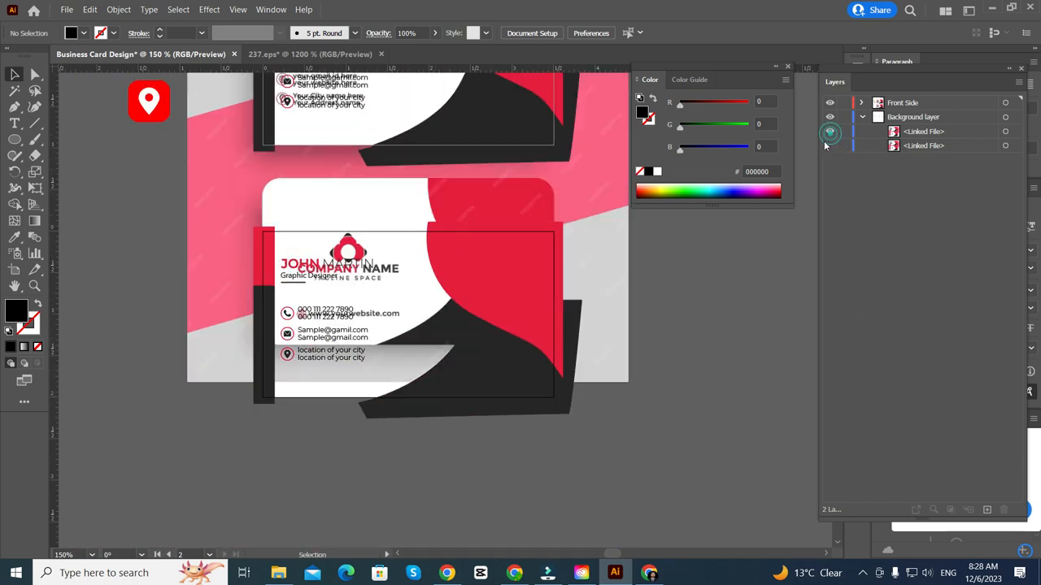
scroll(443, 309, "down", 2)
scroll(444, 309, "up", 2)
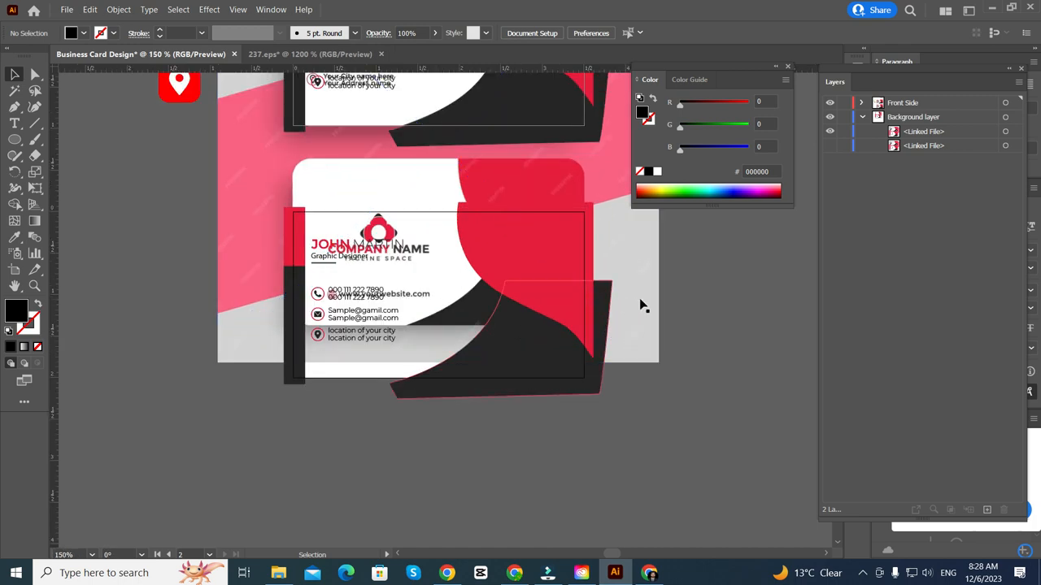
scroll(643, 302, "up", 3)
scroll(648, 330, "up", 2)
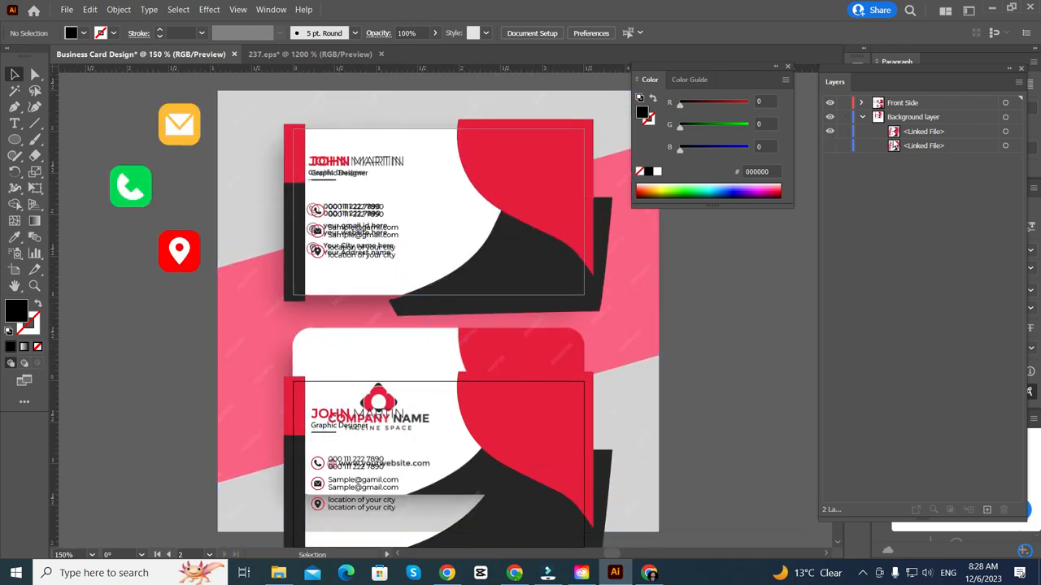
- Hide the first linked image and move the mockup image left beside the card artboards
left_click(893, 132)
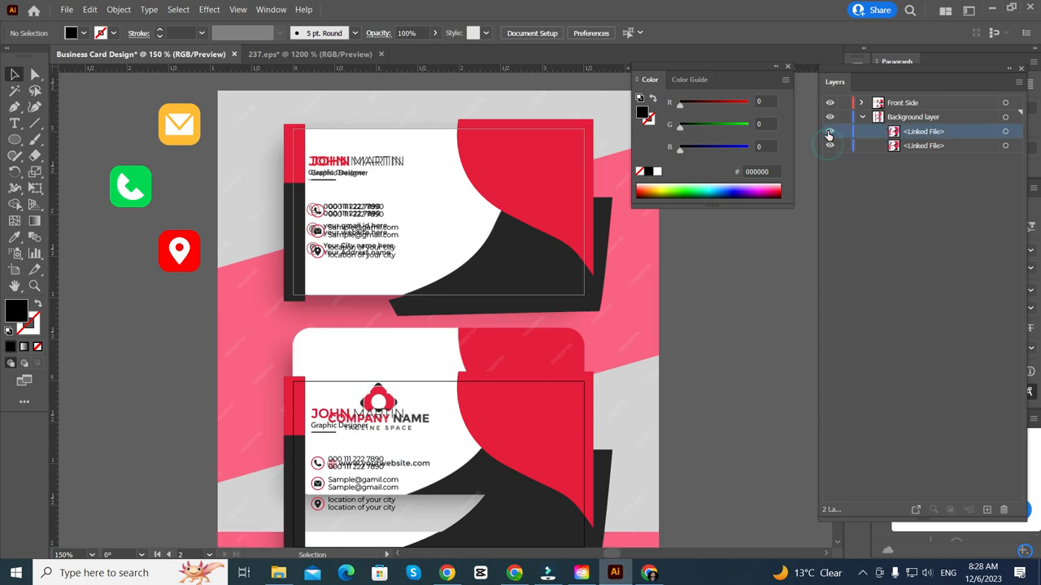
left_click(829, 131)
scroll(473, 325, "down", 5)
scroll(511, 367, "down", 3)
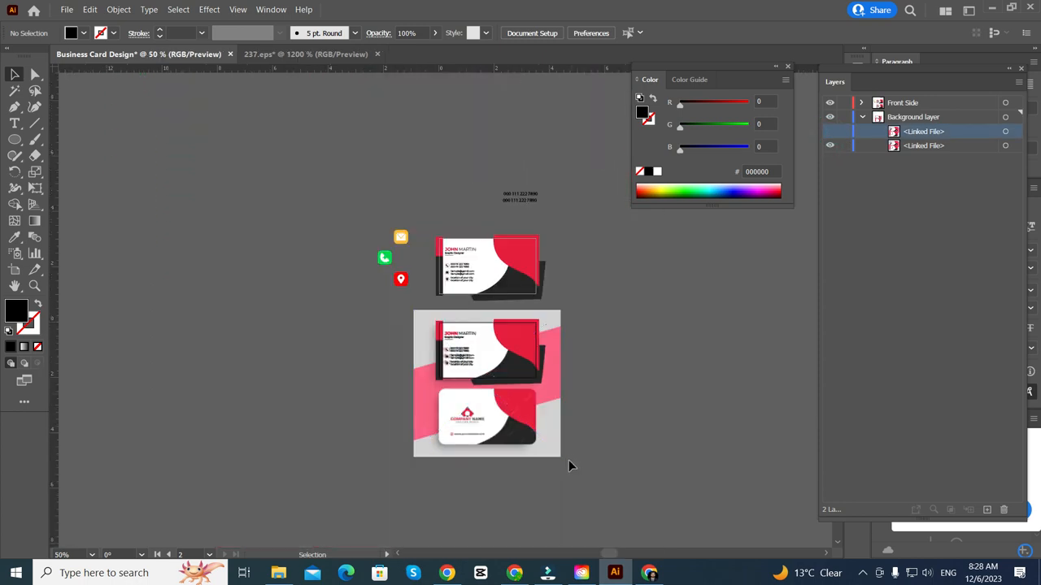
scroll(549, 408, "up", 4)
scroll(551, 409, "down", 3)
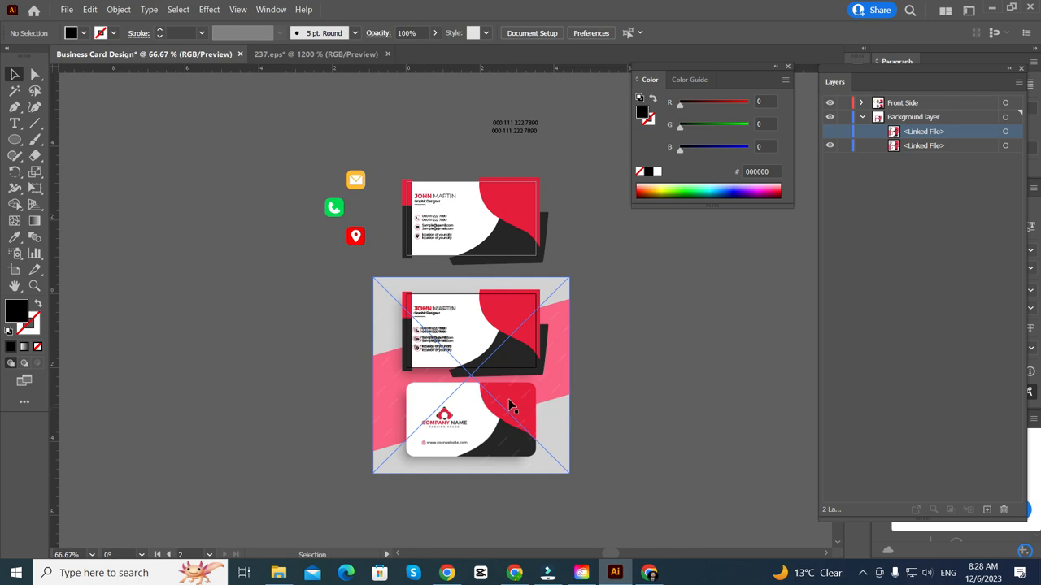
scroll(511, 406, "down", 1)
left_click_drag(539, 404, 331, 402)
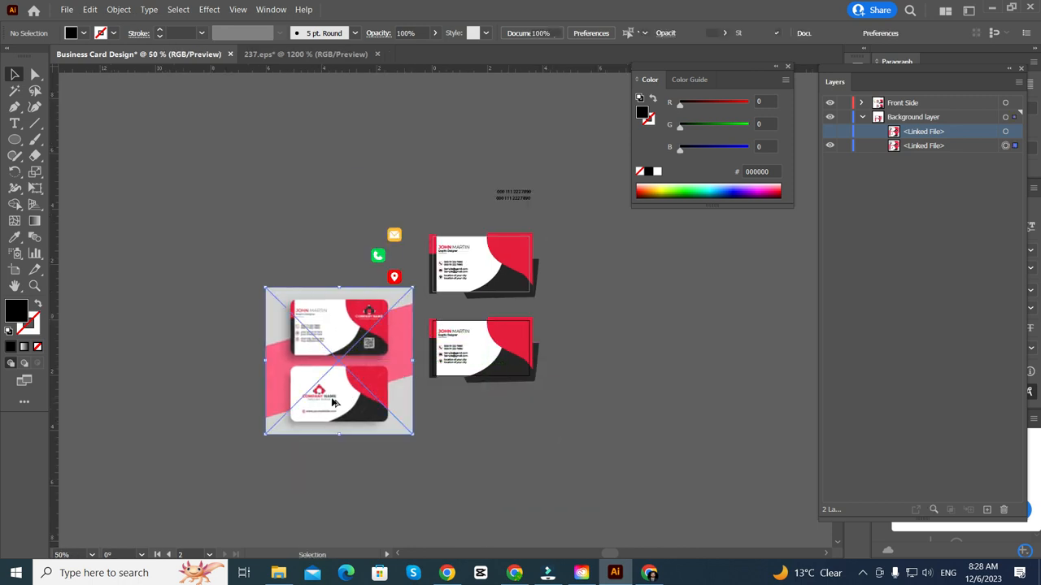
scroll(331, 402, "up", 3)
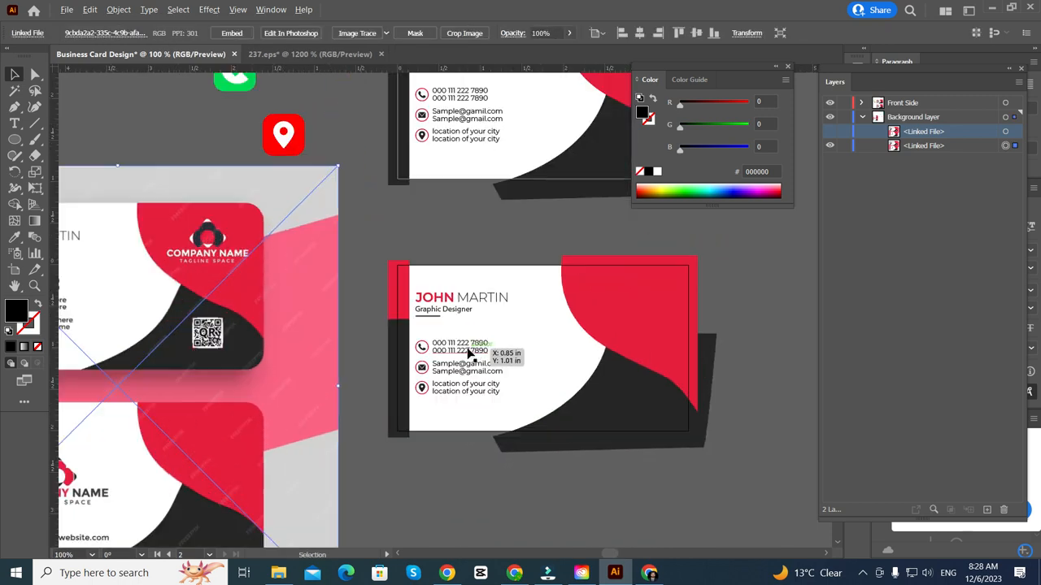
scroll(470, 351, "up", 2)
left_click(479, 405)
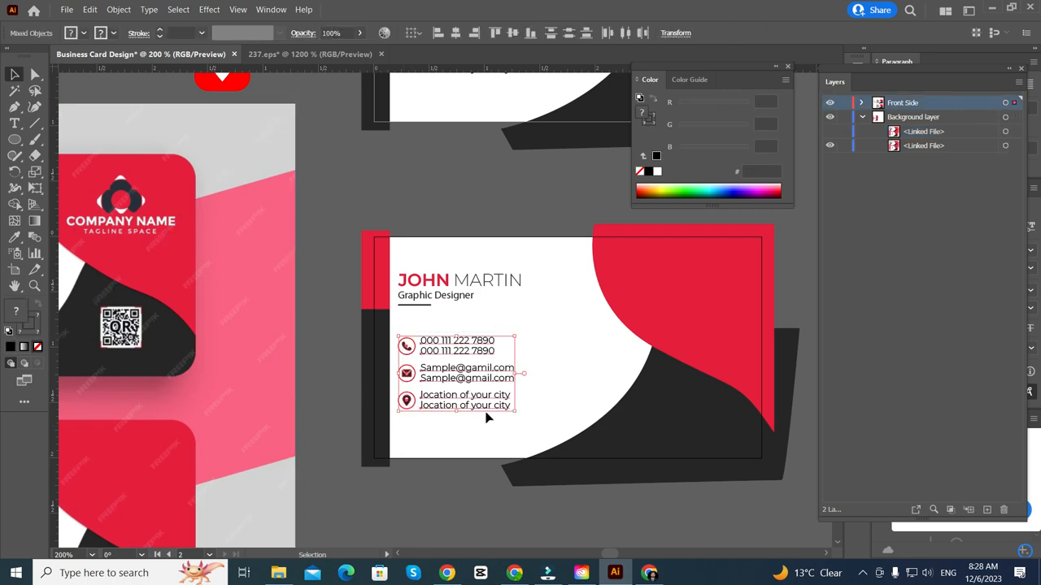
- Delete the contact details and the name and job title from the lower card
key("Delete")
scroll(486, 418, "left", 2)
scroll(488, 418, "down", 2)
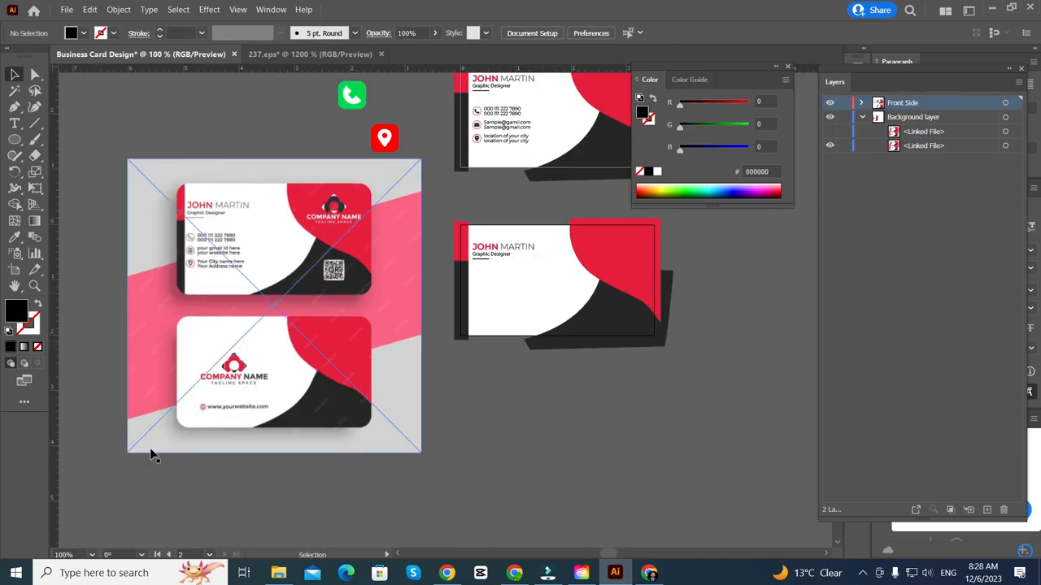
scroll(292, 403, "up", 3)
scroll(292, 403, "down", 3)
scroll(532, 221, "up", 3)
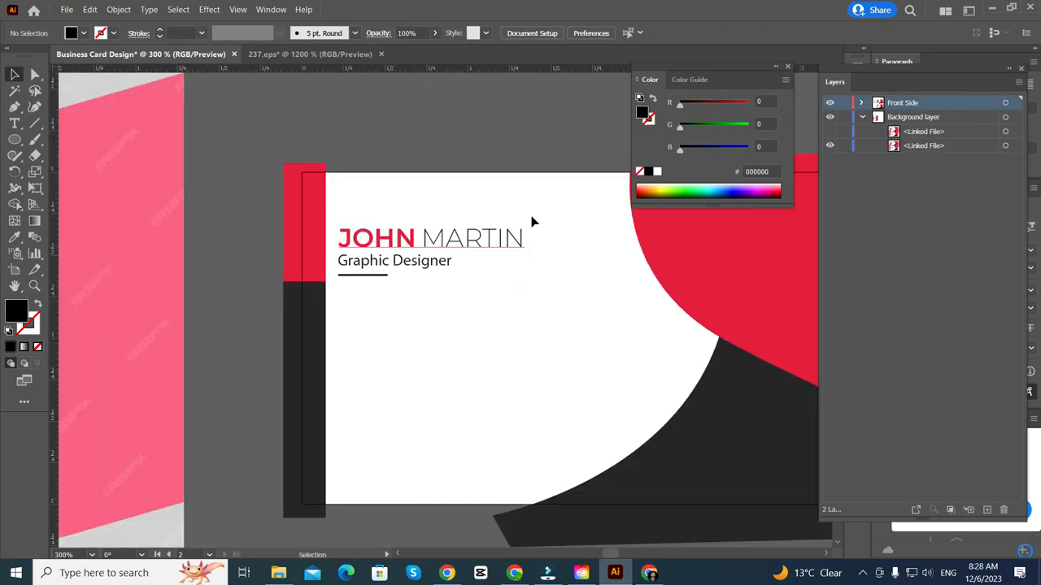
left_click(364, 294)
key("Delete")
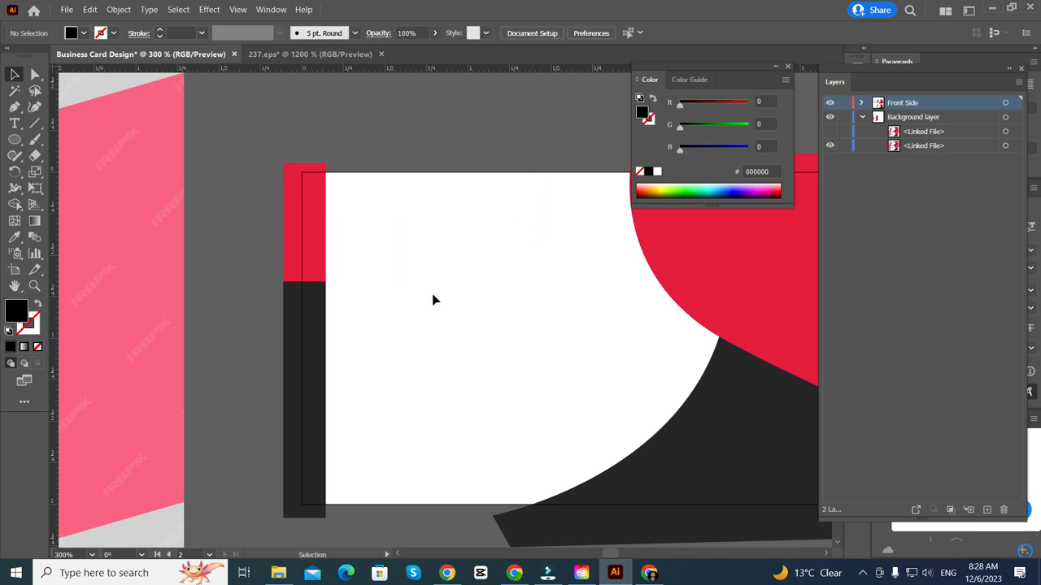
scroll(433, 300, "down", 4)
scroll(370, 188, "up", 3)
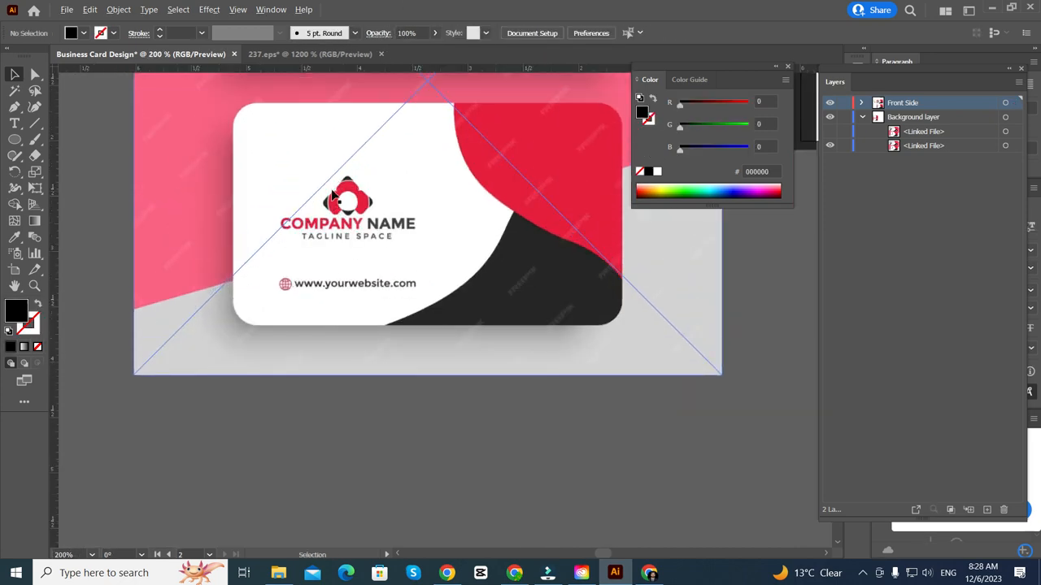
scroll(332, 195, "up", 6)
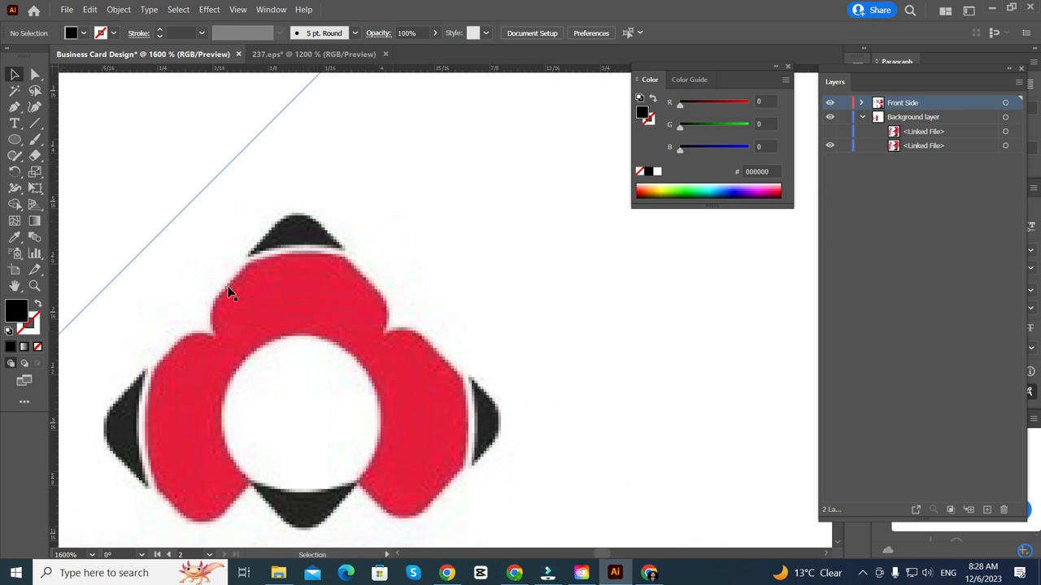
scroll(229, 293, "down", 8)
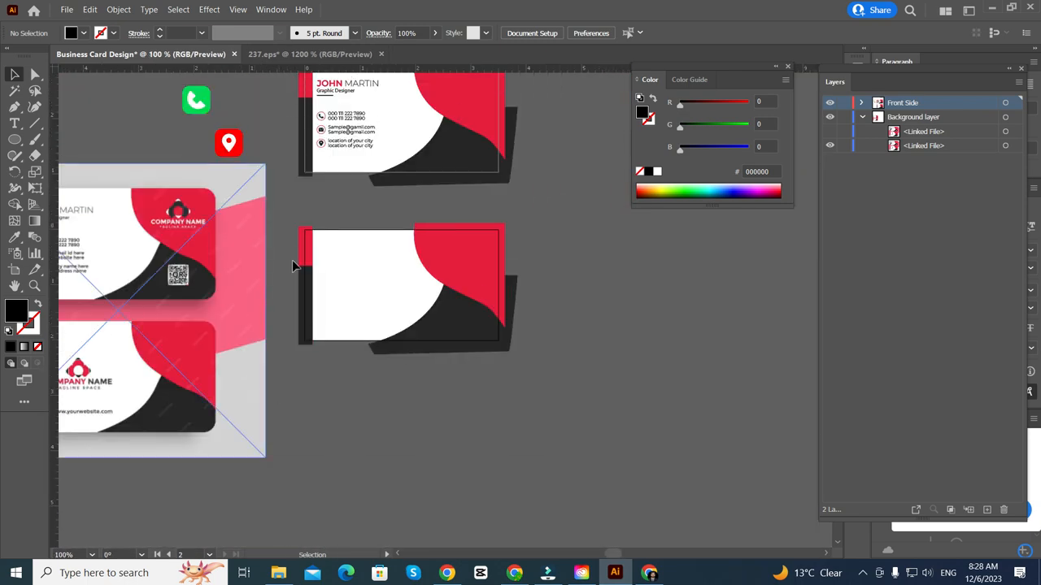
left_click_drag(348, 84, 360, 285)
scroll(383, 348, "down", 3)
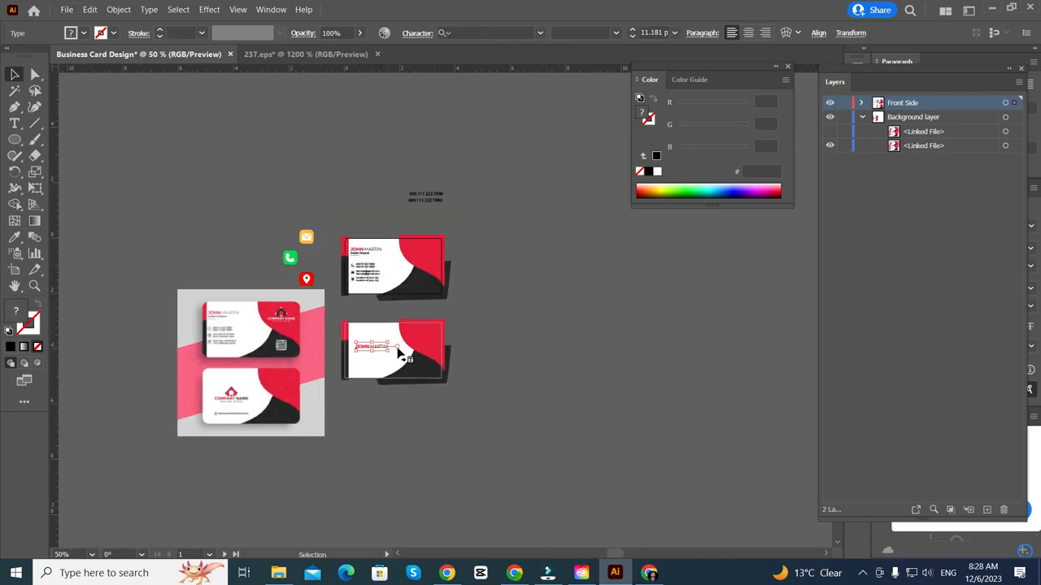
scroll(398, 351, "up", 6)
left_click_drag(390, 265, 406, 265)
scroll(57, 159, "up", 1)
left_click(20, 139)
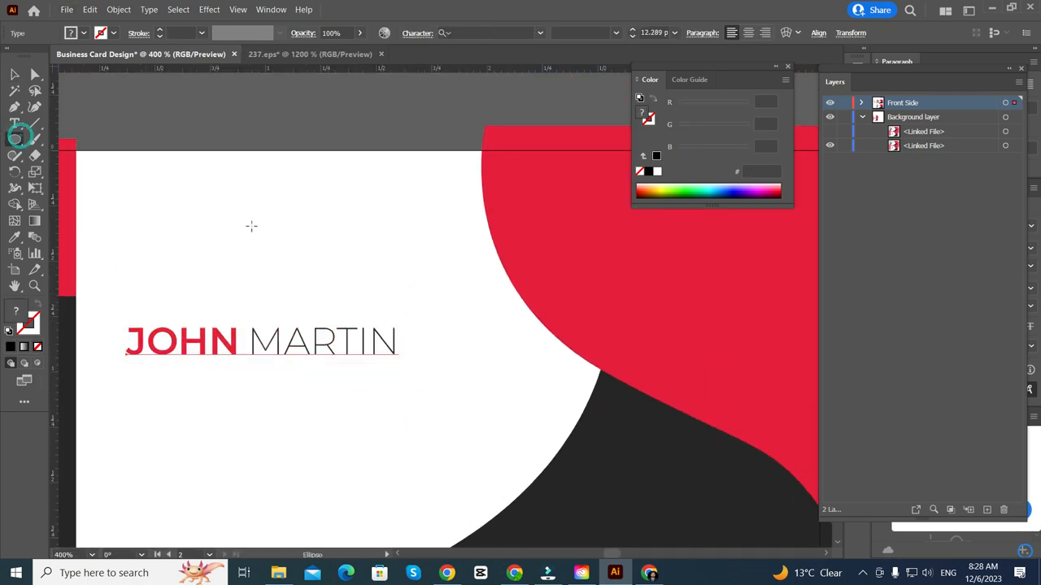
left_click_drag(251, 256, 295, 301)
- Turn the circle into an unfilled black outline with a 0.25 pt stroke
key("shift+x")
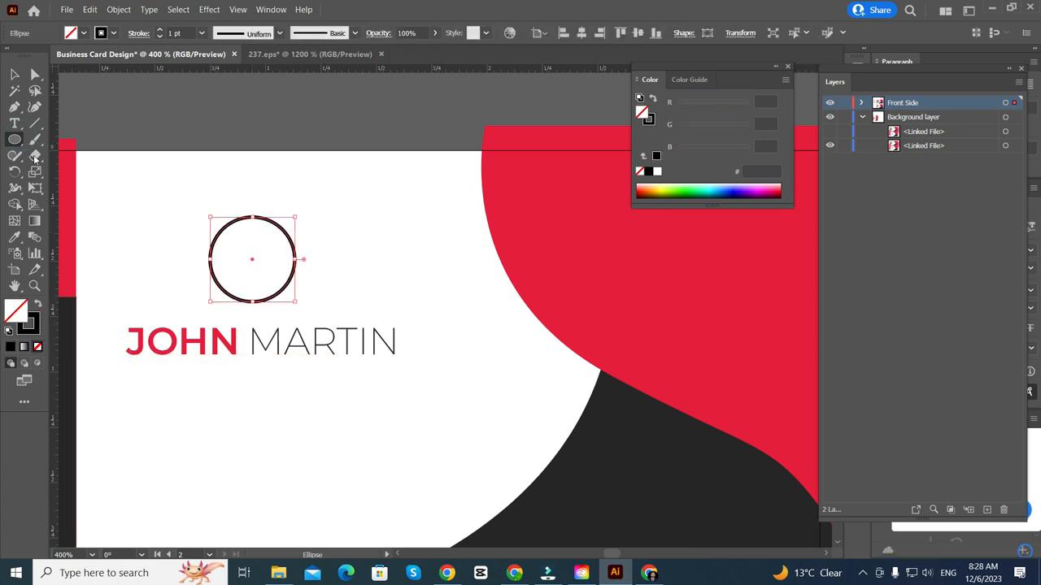
left_click(159, 36)
left_click(159, 36)
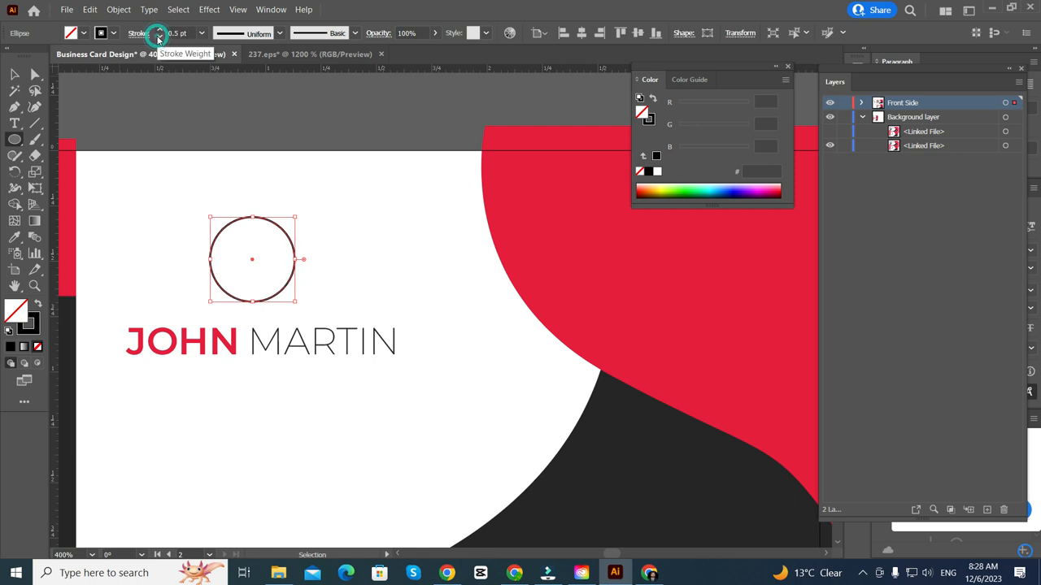
left_click(159, 37)
- Rotate a copy of the circle about 20 degrees around an off-centre pivot
left_click(16, 173)
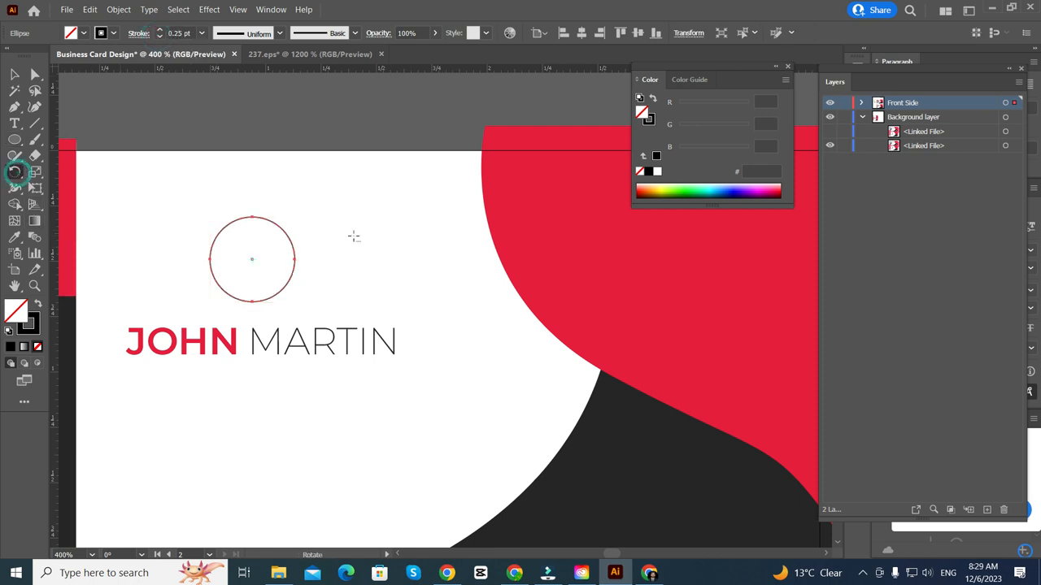
scroll(342, 220, "up", 3)
scroll(281, 240, "down", 5)
scroll(311, 241, "down", 4)
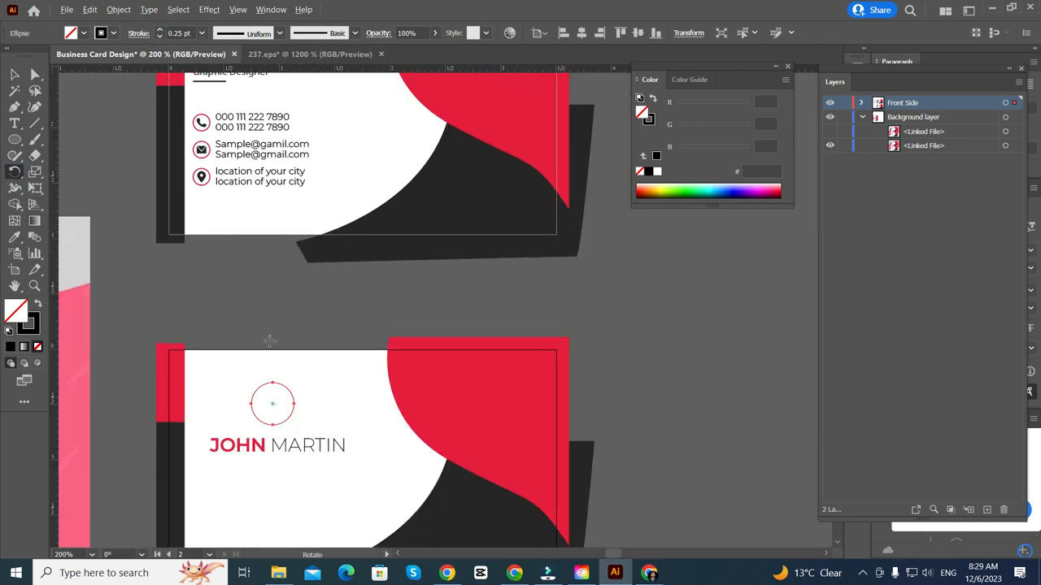
scroll(278, 369, "up", 2)
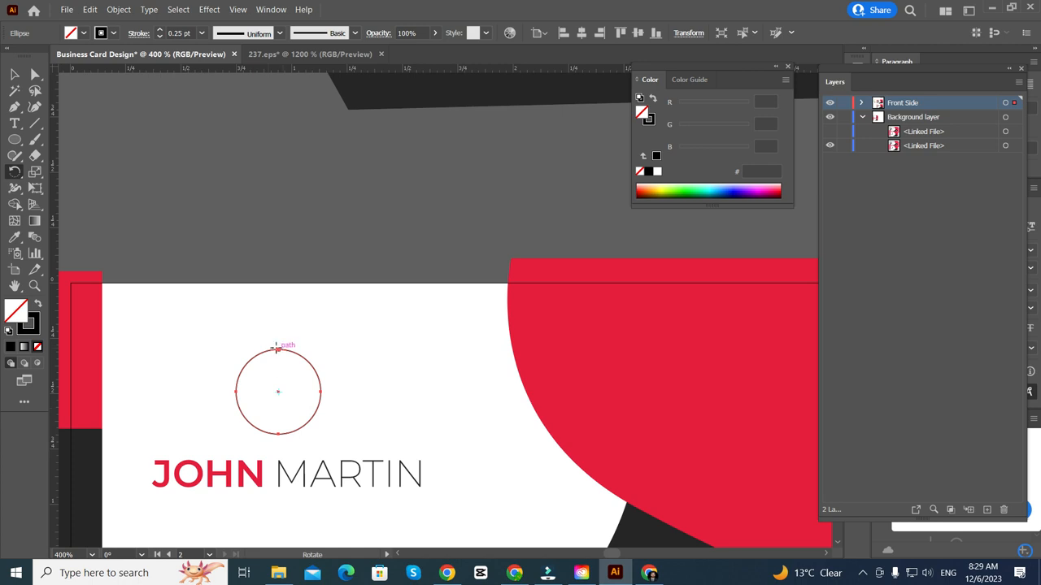
scroll(288, 424, "up", 2)
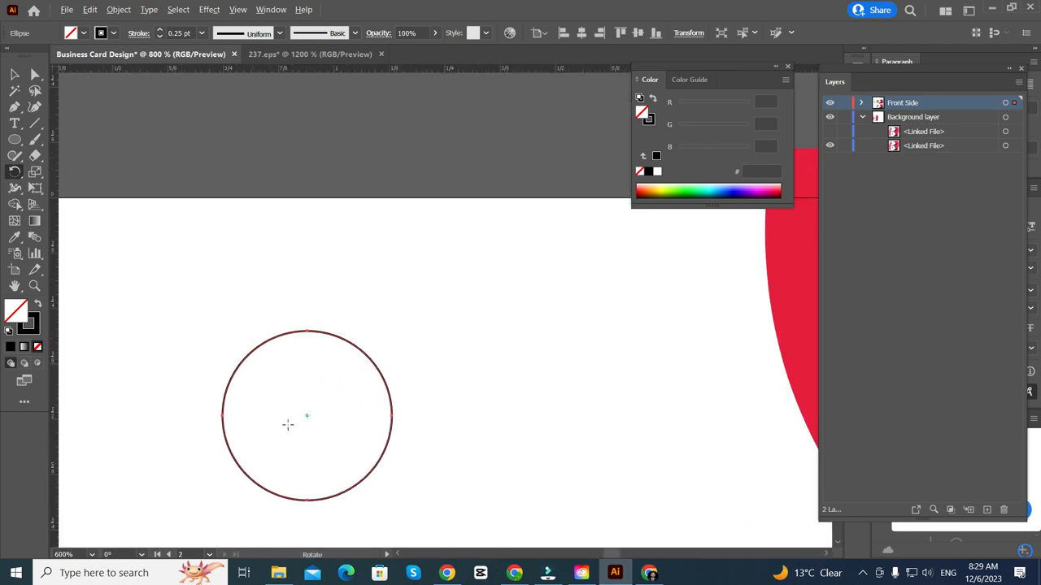
left_click(307, 331)
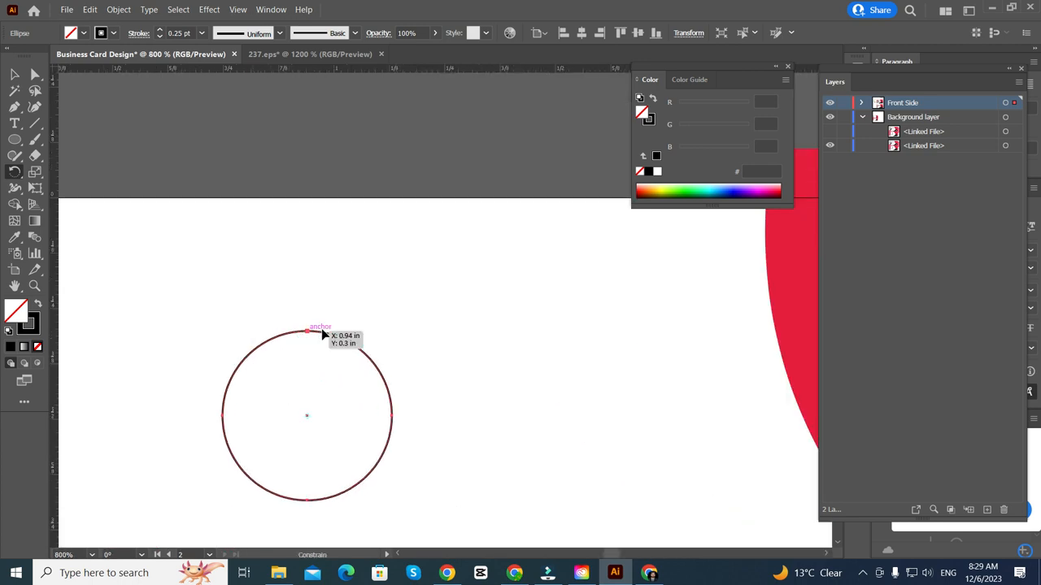
left_click_drag(313, 335, 325, 333)
left_click(16, 173)
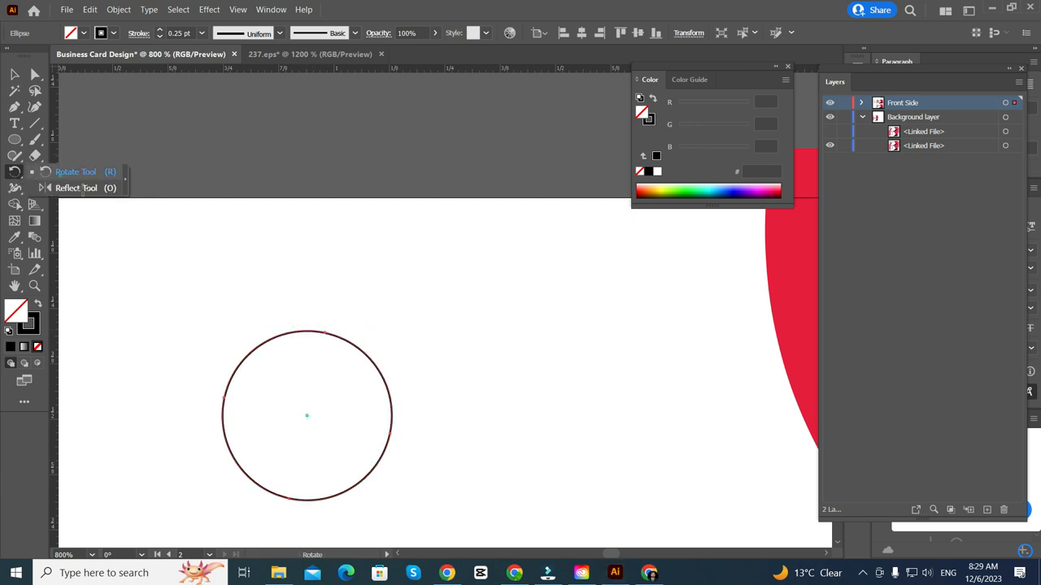
mouse_move(305, 332)
left_mouse_down()
mouse_move(347, 333)
mouse_move(320, 332)
left_mouse_up()
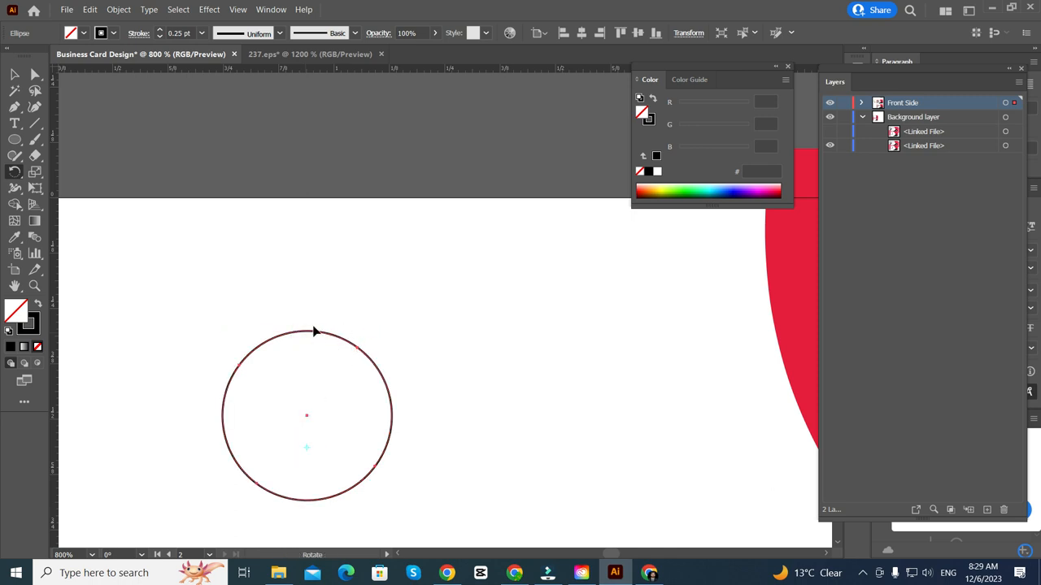
left_click_drag(309, 336, 332, 337)
key("ctrl+minus")
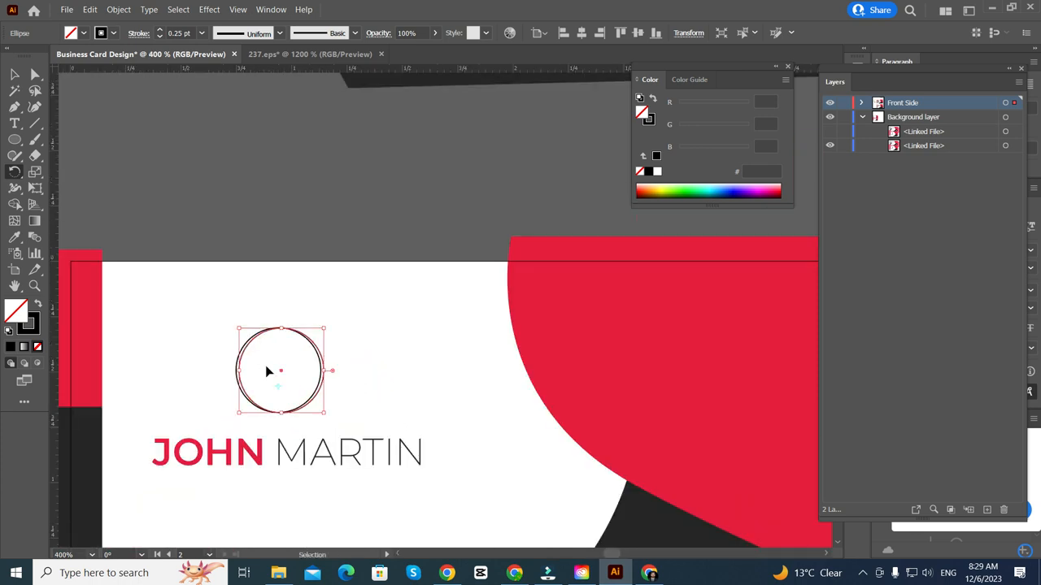
- Repeat the rotated copy five more times with Ctrl+D to build the ring
key("ctrl+d")
key("ctrl+d")
key("ctrl+d")
key("ctrl+d")
key("ctrl+d")
key("ctrl+d")
key("ctrl+d")
key("ctrl+d")
key("ctrl+d")
key("ctrl+d")
key("ctrl+d")
key("ctrl+d")
key("ctrl+d")
key("ctrl+d")
key("ctrl+d")
key("ctrl+d")
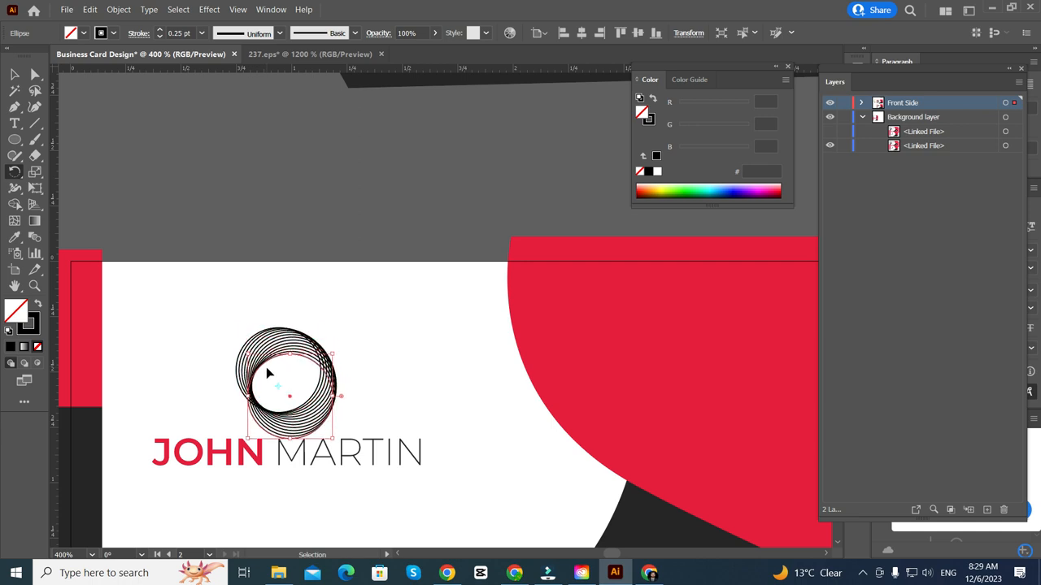
key("ctrl+d")
key("ctrl+d")
key("ctrl+d")
key("ctrl+d")
key("ctrl+d")
key("ctrl+d")
key("ctrl+d")
key("ctrl+d")
key("ctrl+d")
key("ctrl+d")
key("ctrl+d")
key("ctrl+d")
key("ctrl+d")
key("ctrl+d")
key("ctrl+d")
key("ctrl+d")
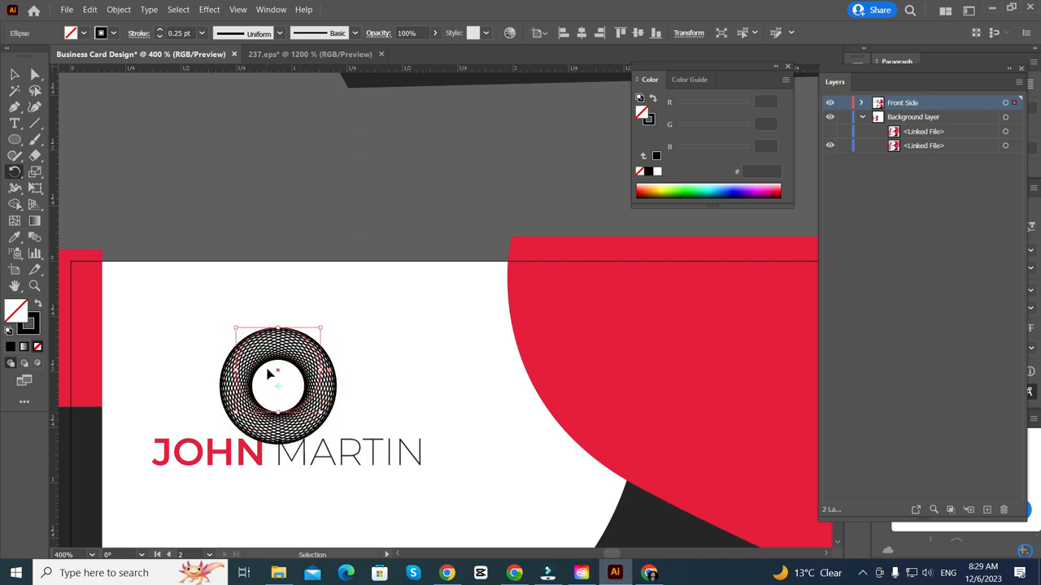
key("ctrl+d")
key("ctrl+d")
key("ctrl+d")
key("ctrl+d")
key("ctrl+d")
key("ctrl+d")
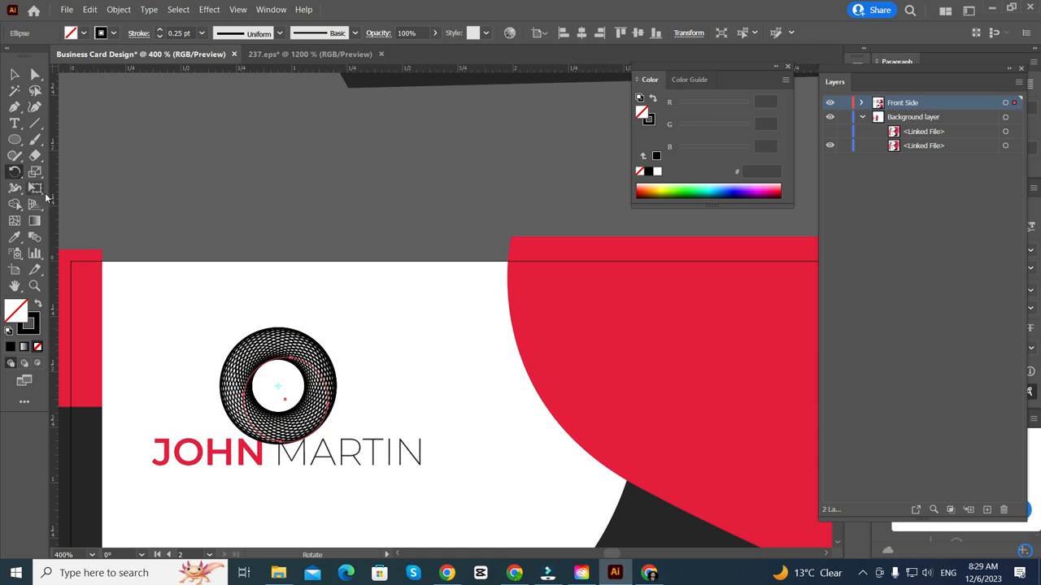
key("ctrl+d")
key("ctrl+d")
key("ctrl+d")
key("ctrl+d")
key("ctrl+d")
key("ctrl+d")
key("ctrl+d")
key("ctrl+d")
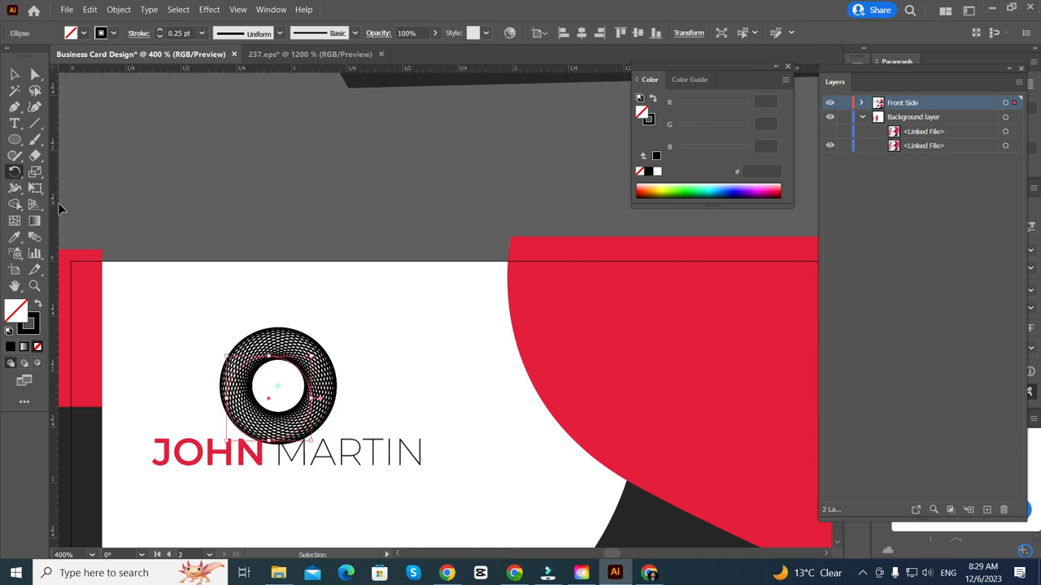
key("ctrl+d")
key("ctrl+d")
key("ctrl+d")
key("ctrl+d")
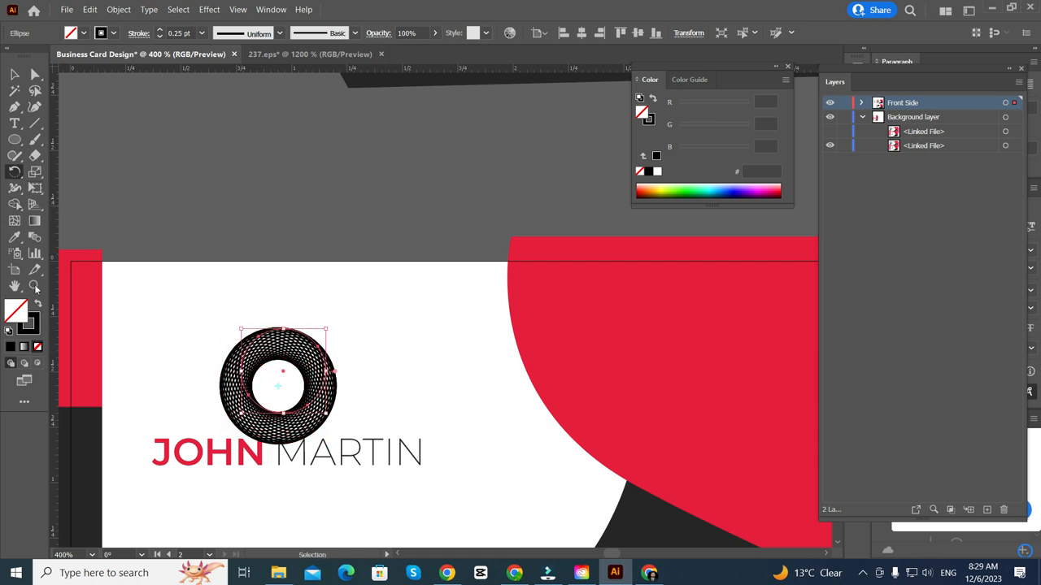
left_click(16, 77)
left_click(451, 189)
scroll(311, 262, "down", 1)
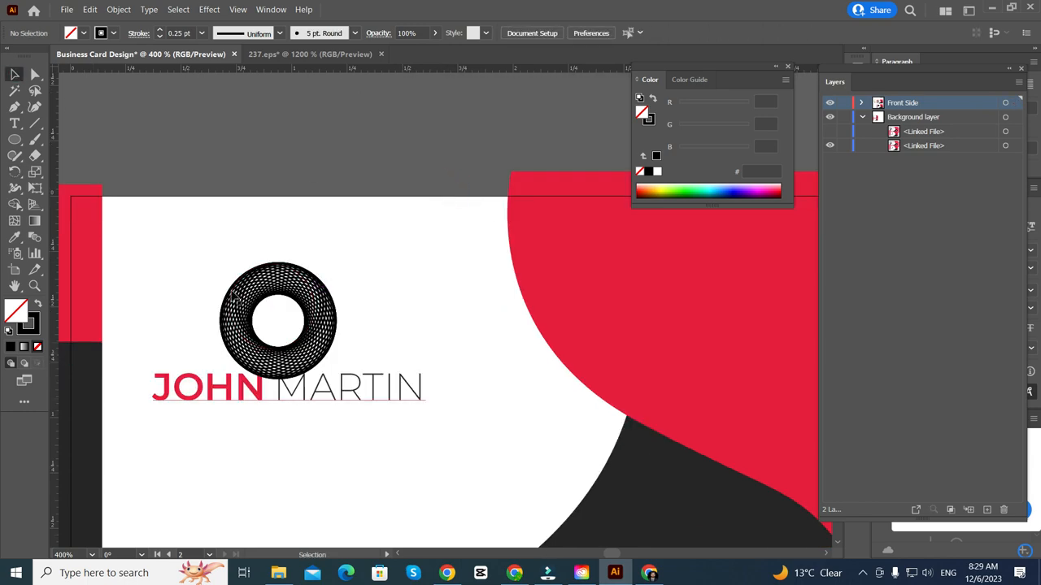
scroll(222, 313, "down", 1)
scroll(222, 316, "up", 4)
scroll(235, 301, "down", 3)
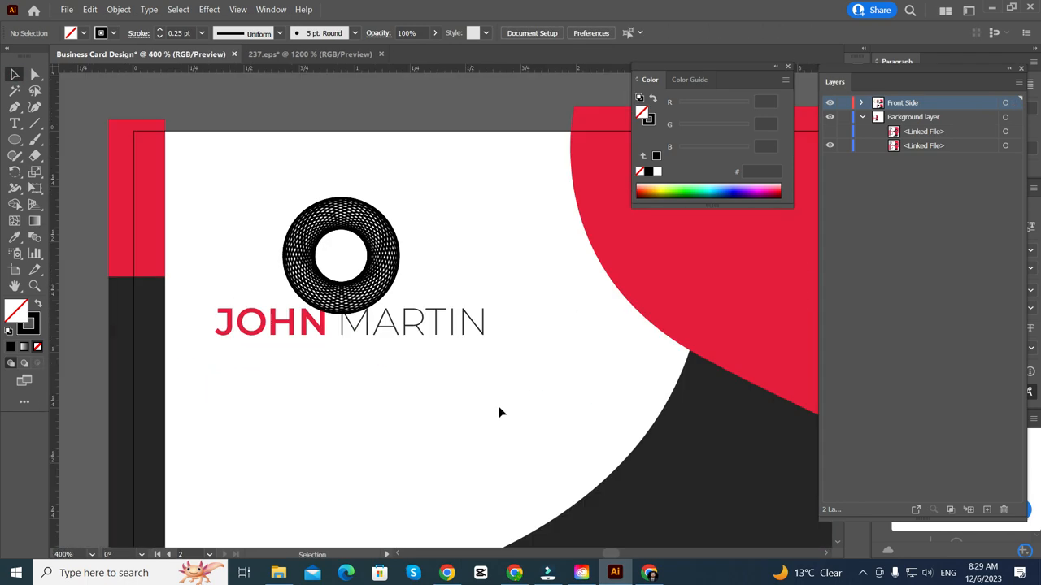
left_click_drag(355, 343, 360, 355)
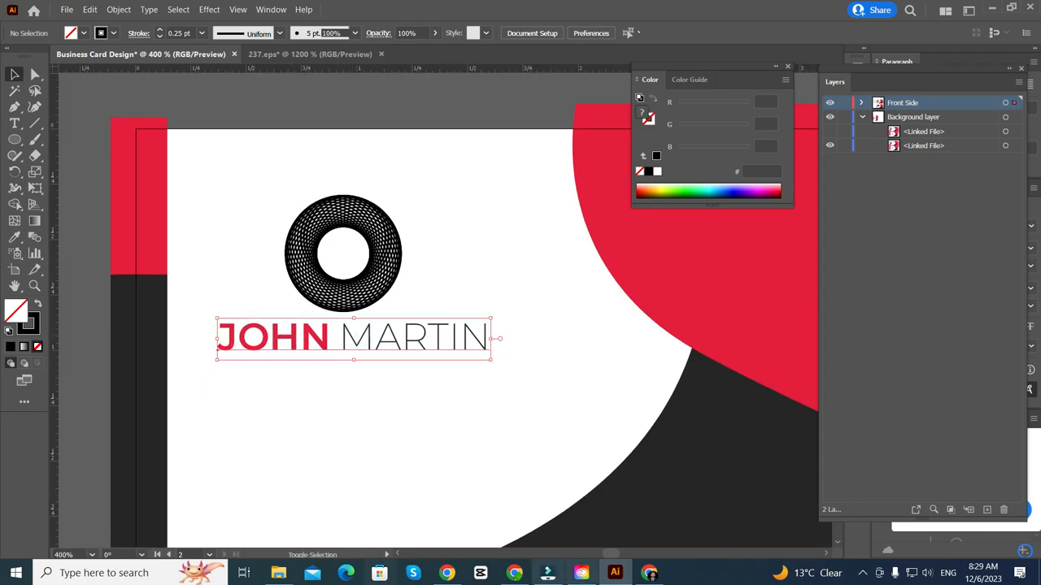
scroll(406, 206, "up", 3)
- Toggle the logo rings' stroke off and back to 0.25 pt, then reselect the ring group
left_click_drag(434, 200, 87, 444)
scroll(166, 425, "down", 1)
left_click(159, 37)
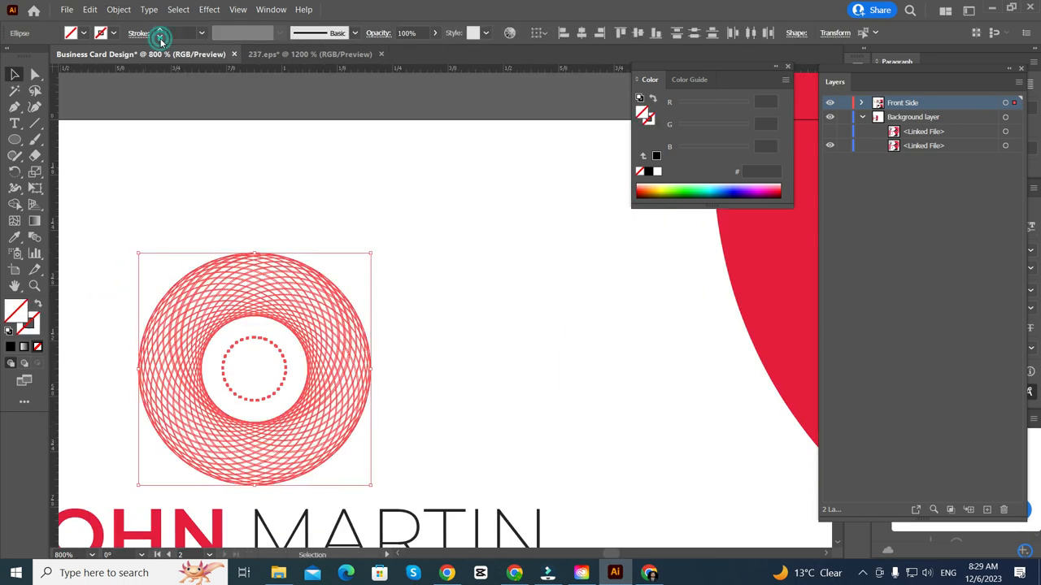
left_click(159, 30)
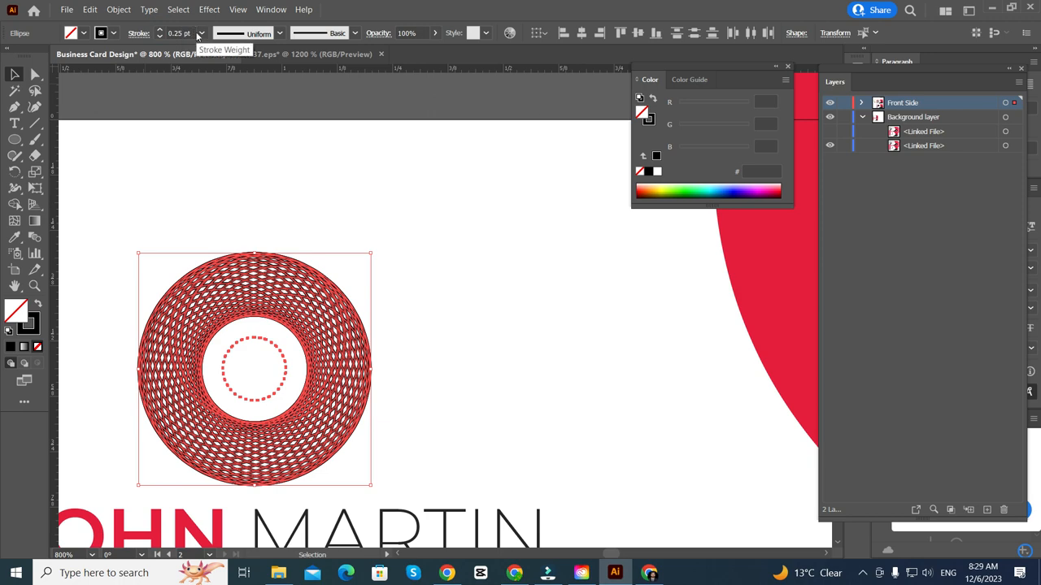
left_click(330, 164)
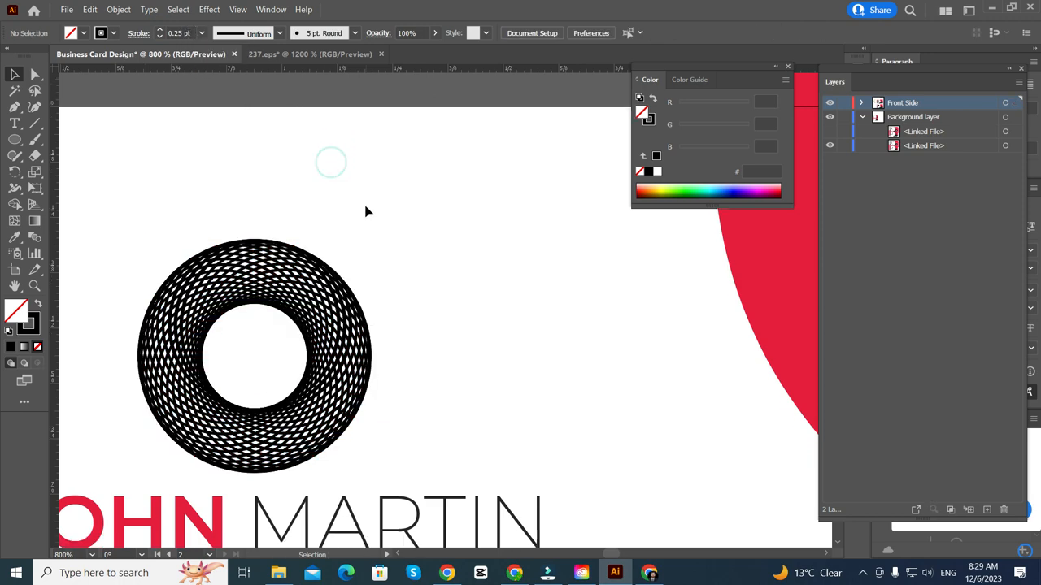
scroll(365, 212, "down", 2)
left_click_drag(446, 189, 156, 412)
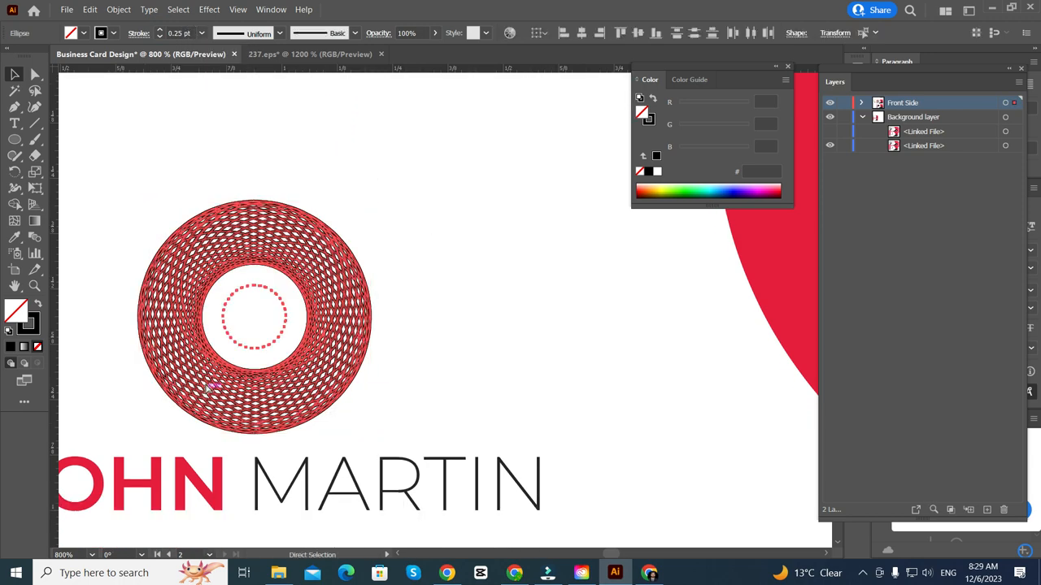
key("v")
- Eyedrop the name's red onto the ring and apply a gradient without its dark end stop
left_click(33, 223)
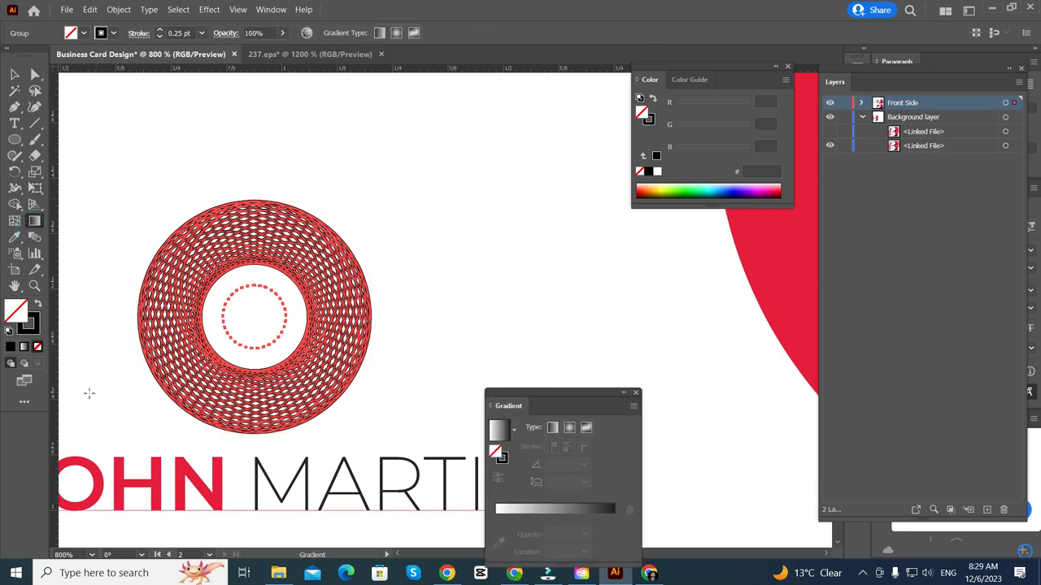
left_click(14, 237)
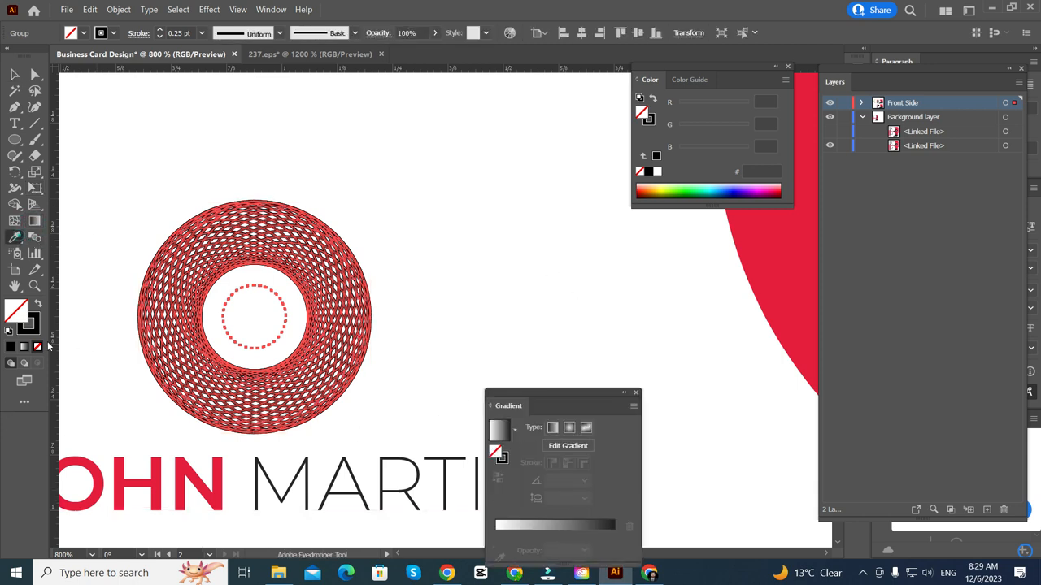
left_click(144, 478)
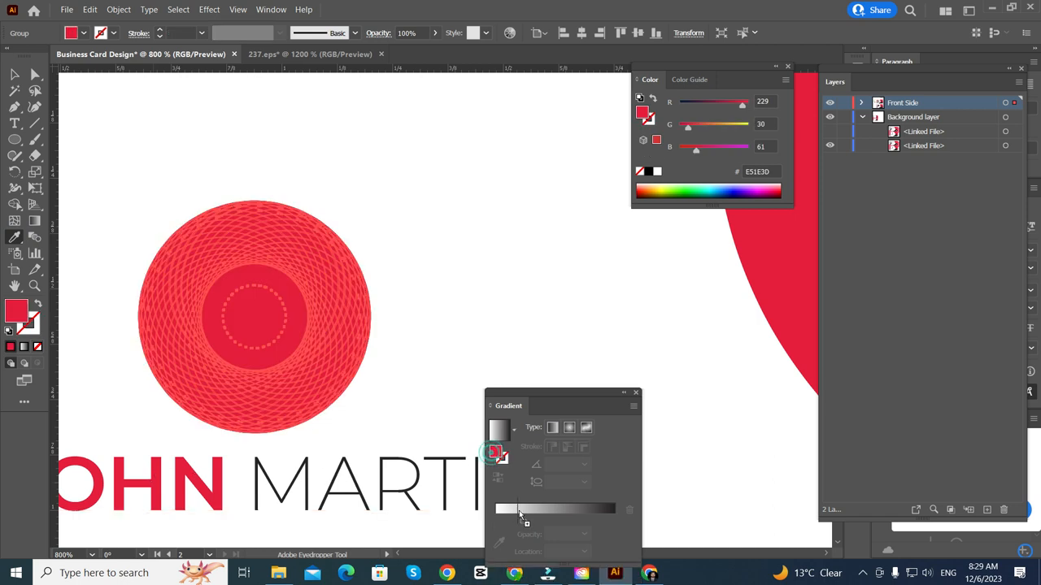
left_click(520, 515)
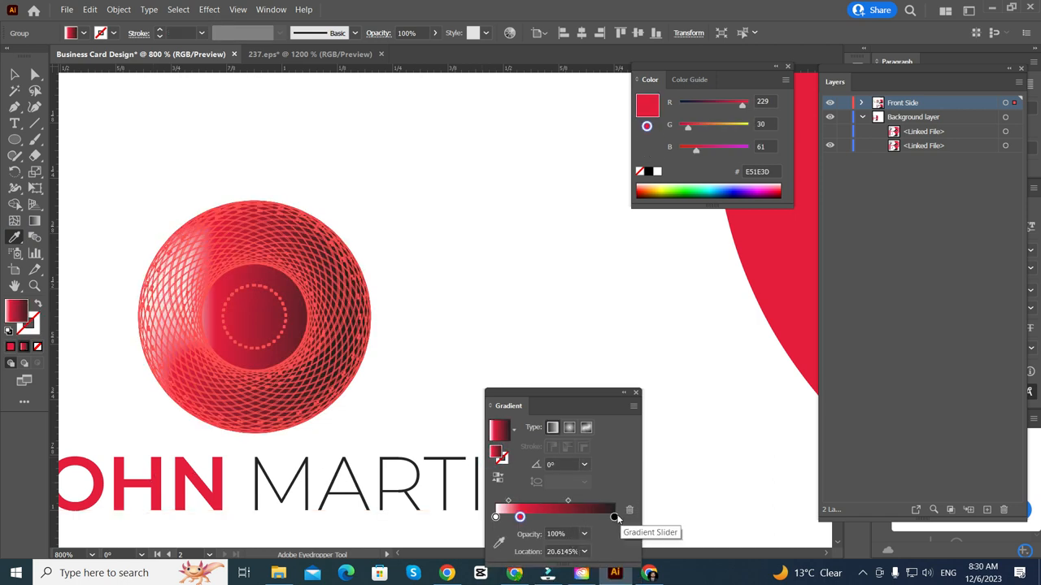
left_click_drag(616, 518, 694, 509)
- Lighten the middle gradient stop's red using HSB mode in the Color panel
left_click(519, 517)
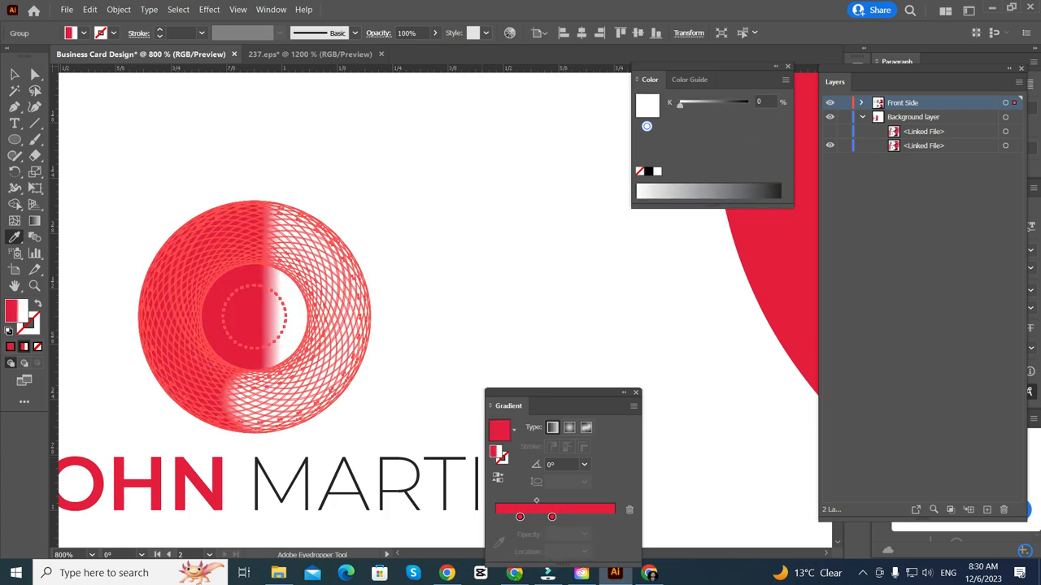
left_click(552, 517)
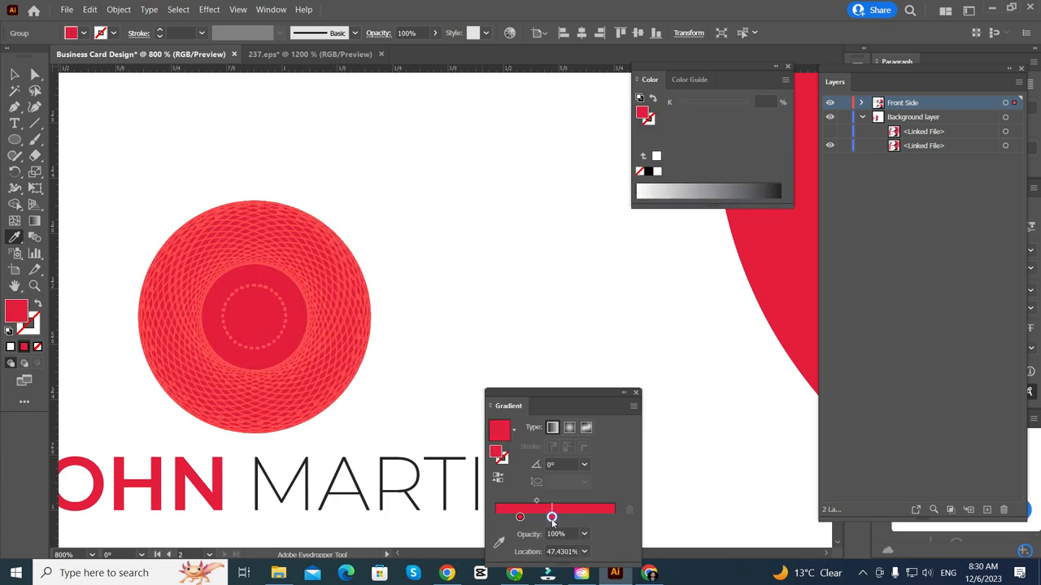
left_click(784, 80)
left_click(823, 124)
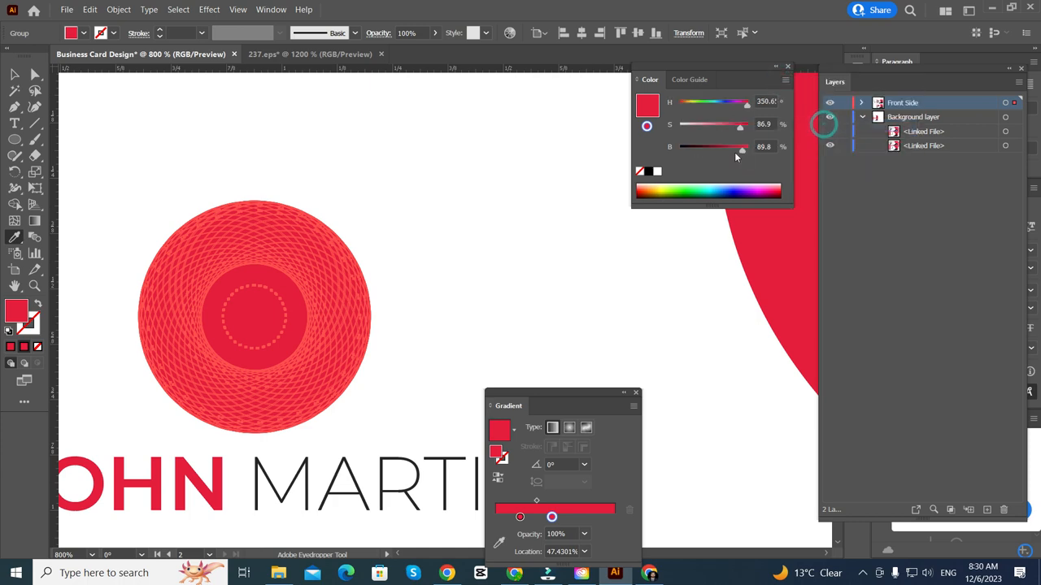
left_click_drag(740, 130, 731, 137)
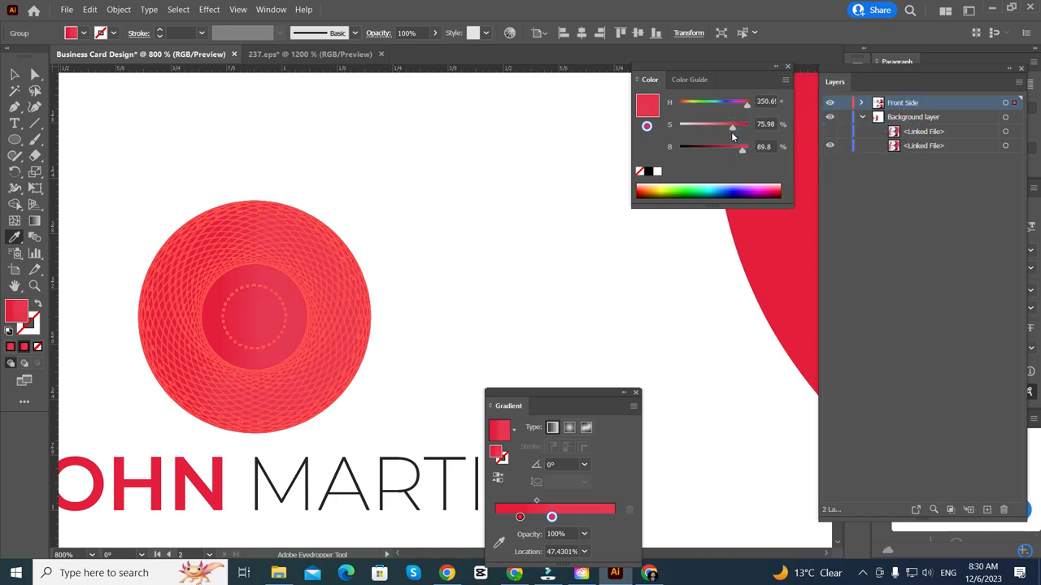
- Swap the inner circle's fill and stroke, then undo that and the earlier gradient change
left_click(13, 75)
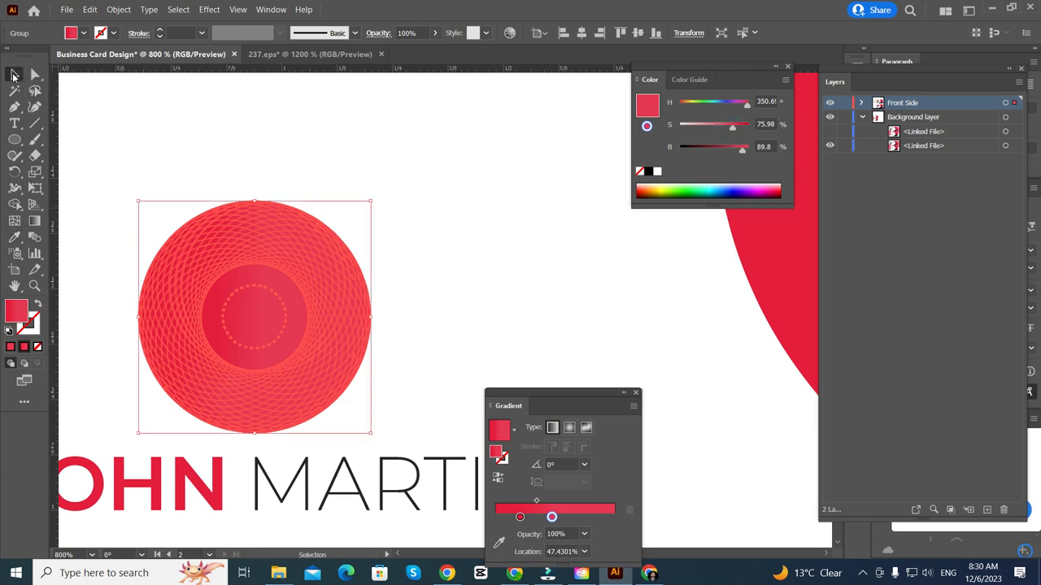
left_click(37, 304)
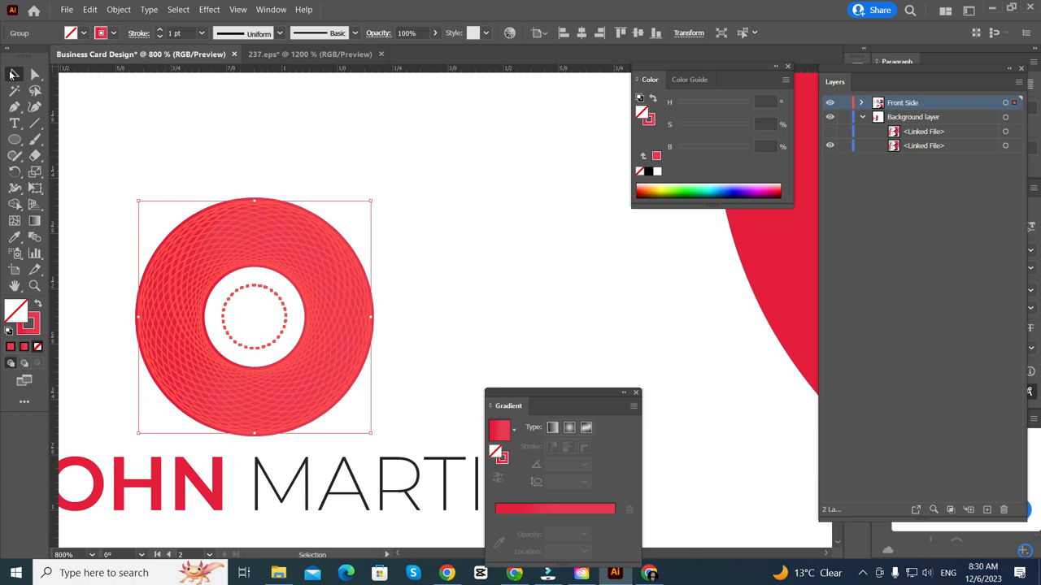
left_click(266, 114)
left_click(340, 359)
scroll(344, 371, "left", 5)
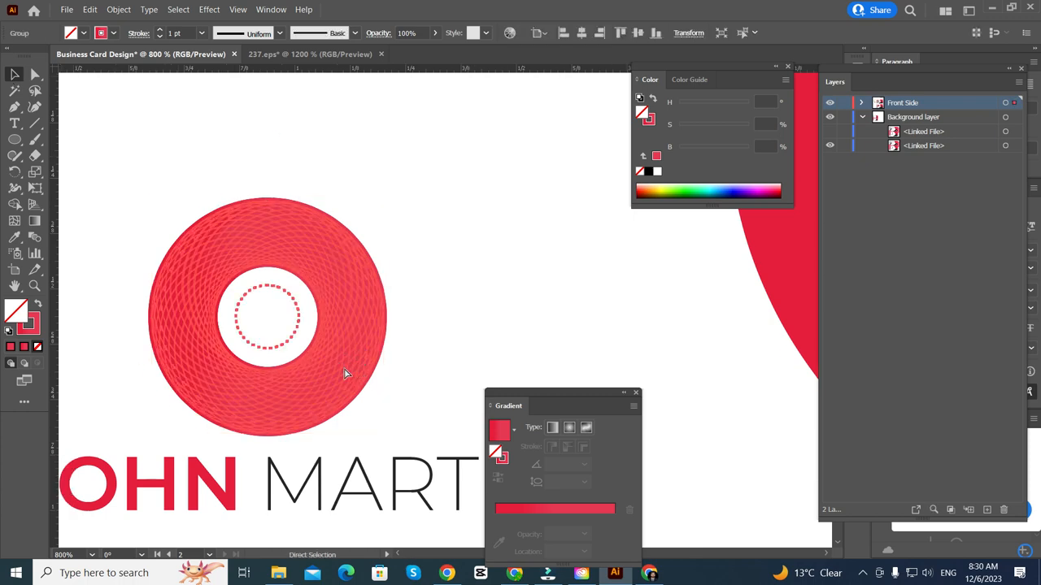
scroll(409, 379, "up", 4)
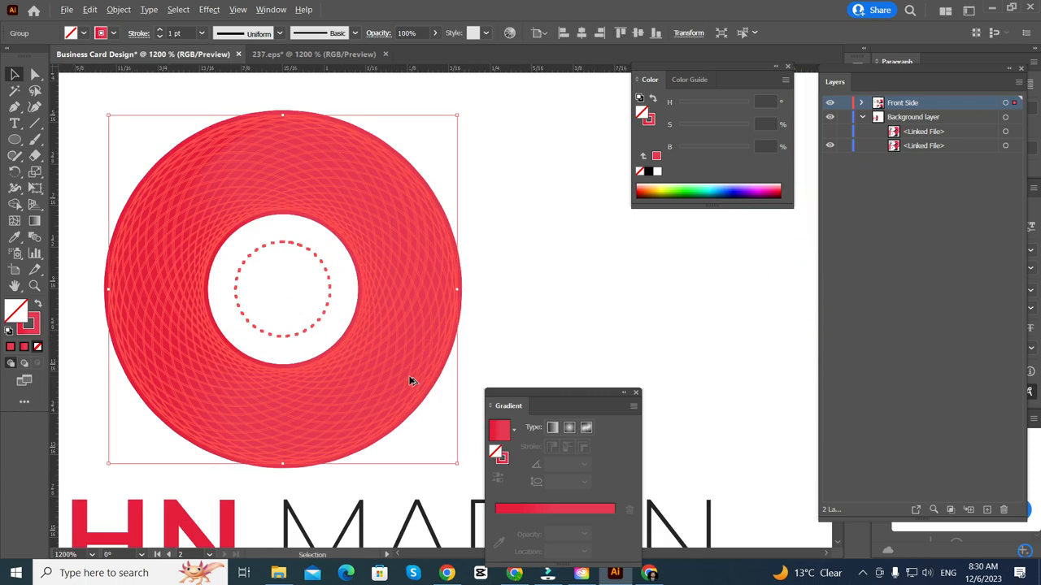
scroll(409, 379, "down", 2)
scroll(409, 378, "up", 1)
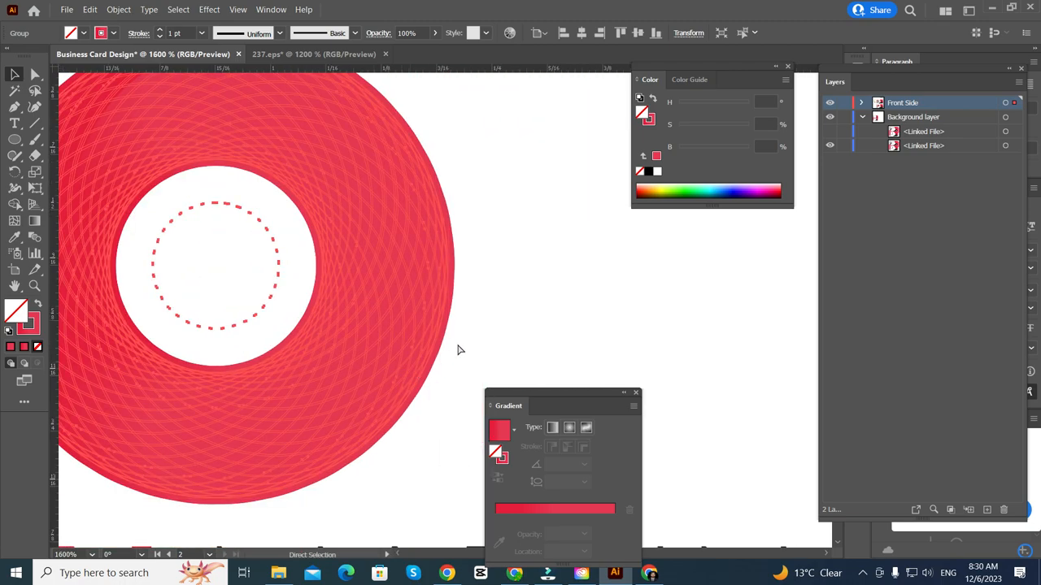
key("ctrl+z")
key("ctrl+z")
key("ctrl+z")
key("ctrl+z")
key("ctrl+z")
key("ctrl+z")
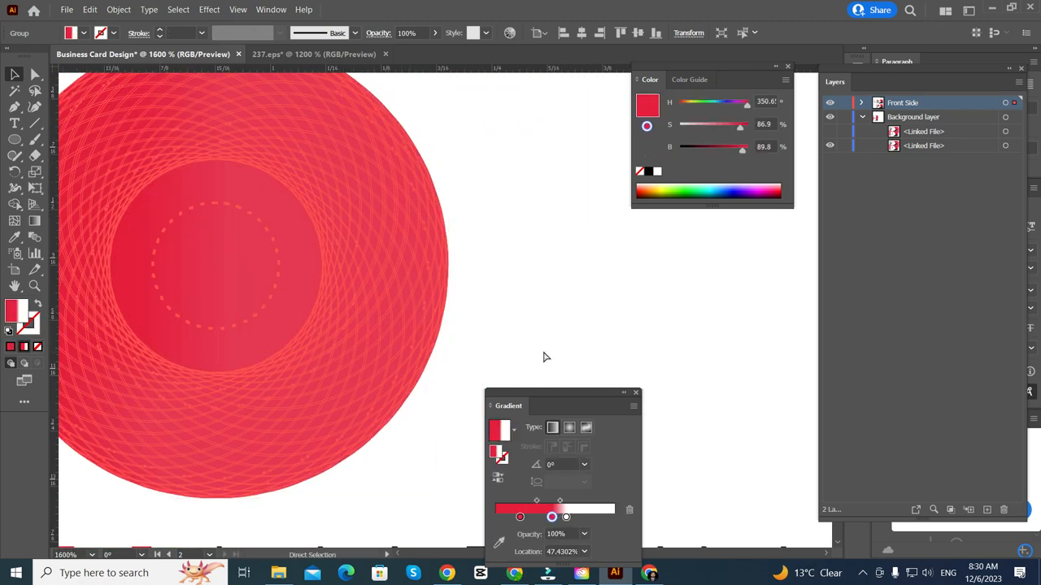
key("ctrl+z")
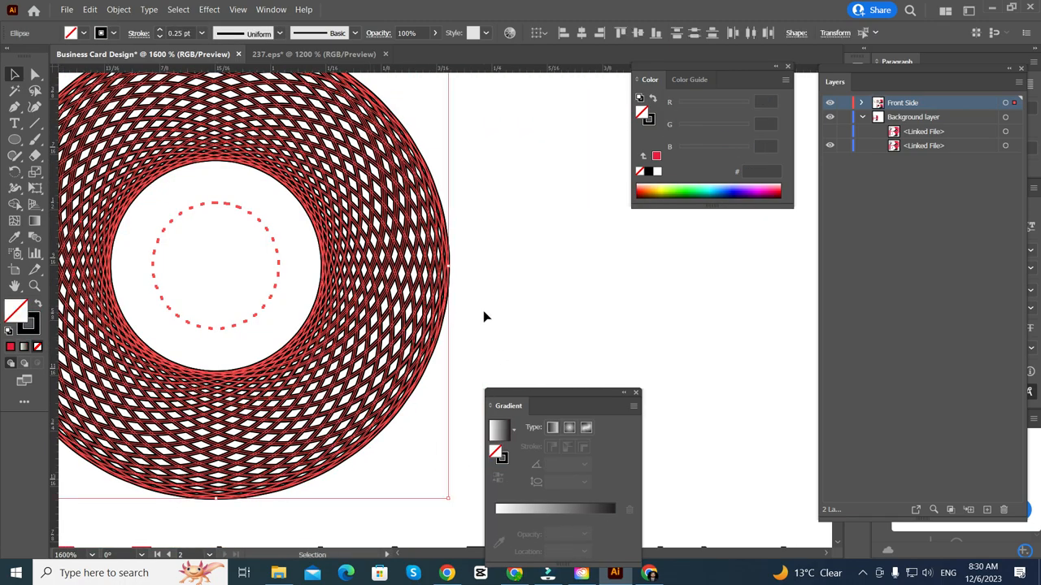
- Set the logo rings' stroke weight to 0.05 pt so they become fine lines
double_click(178, 34)
left_click(180, 35)
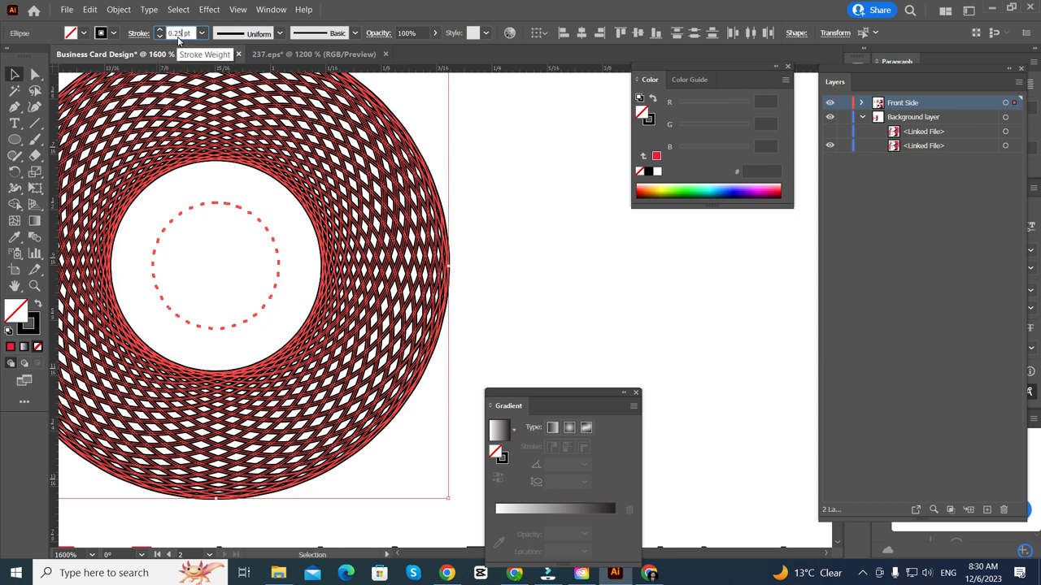
double_click(177, 34)
key("Return")
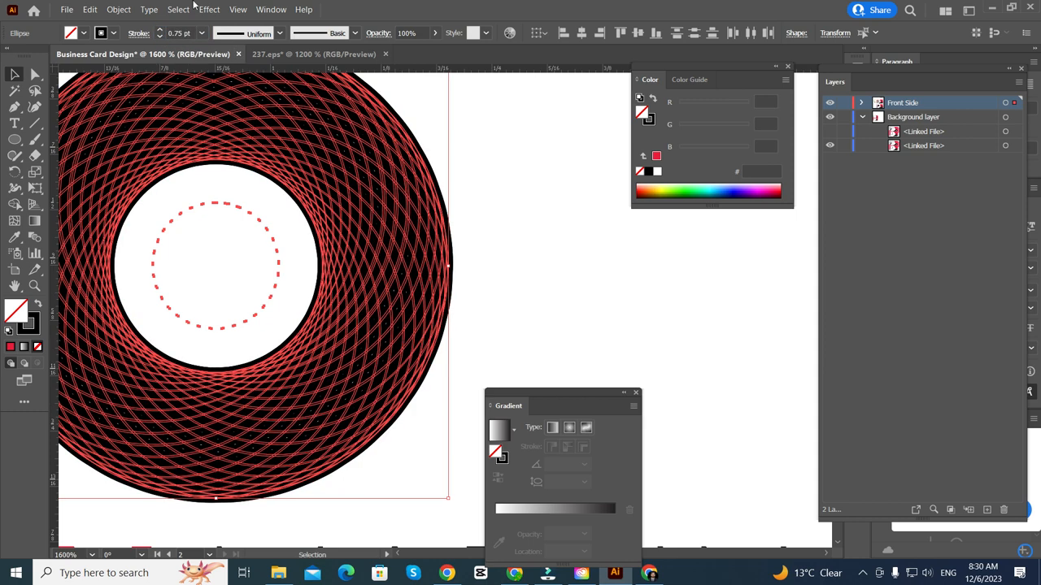
double_click(170, 35)
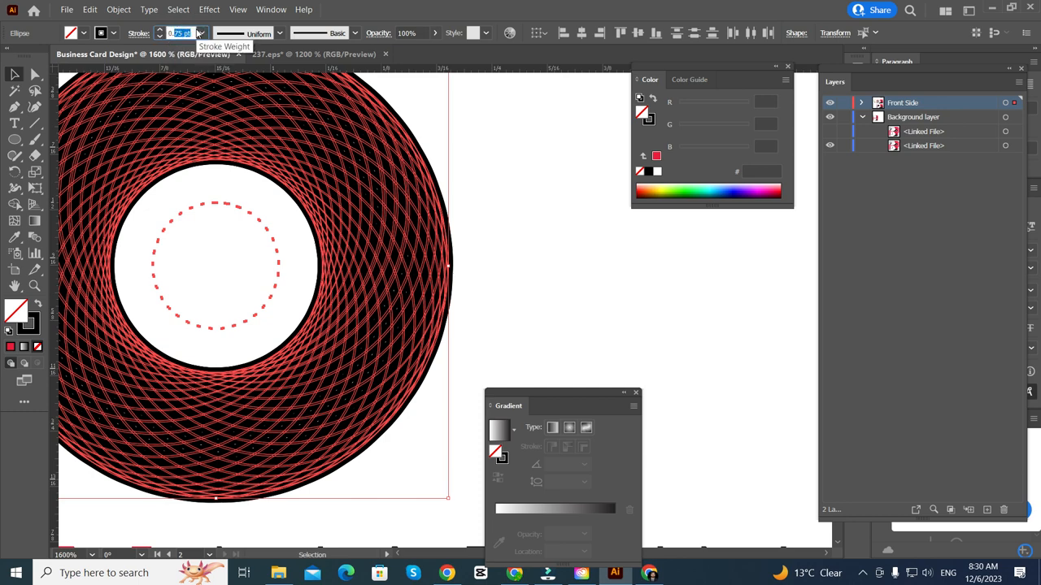
key("Return")
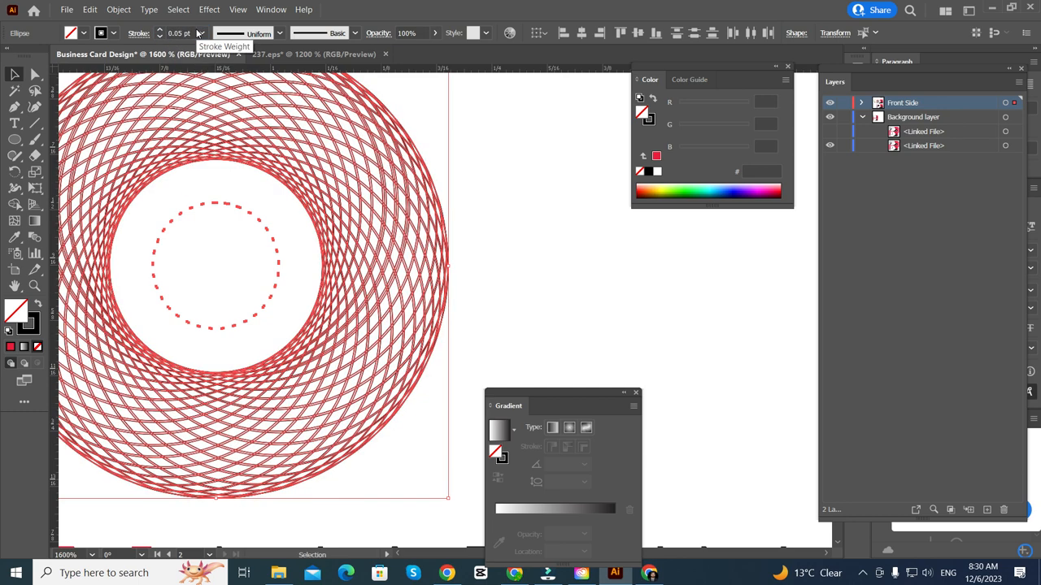
left_click(580, 294)
scroll(561, 298, "down", 1)
left_click_drag(535, 301, 474, 319)
scroll(275, 326, "down", 3)
scroll(292, 338, "down", 6)
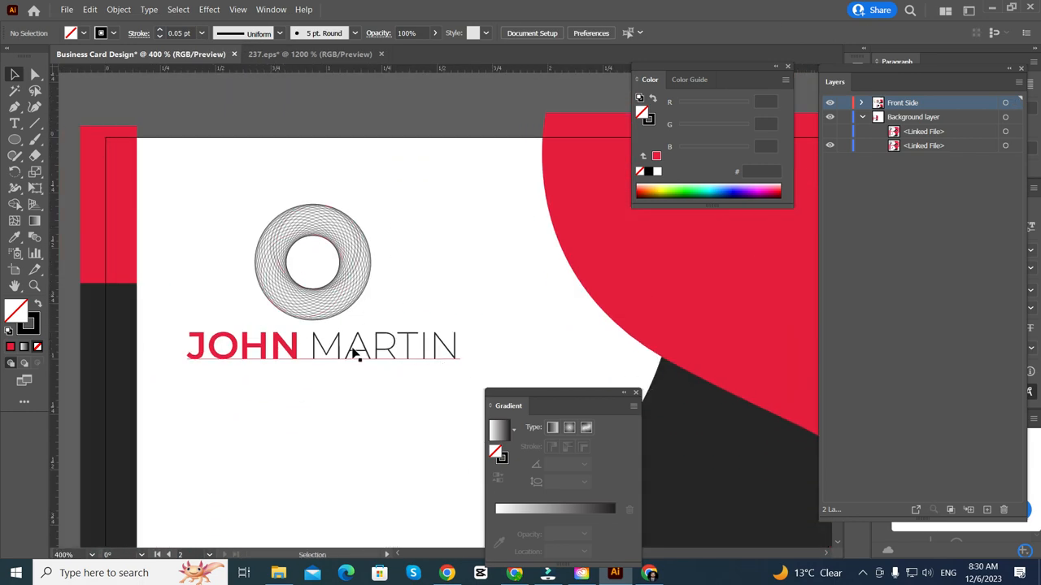
scroll(274, 363, "left", 1)
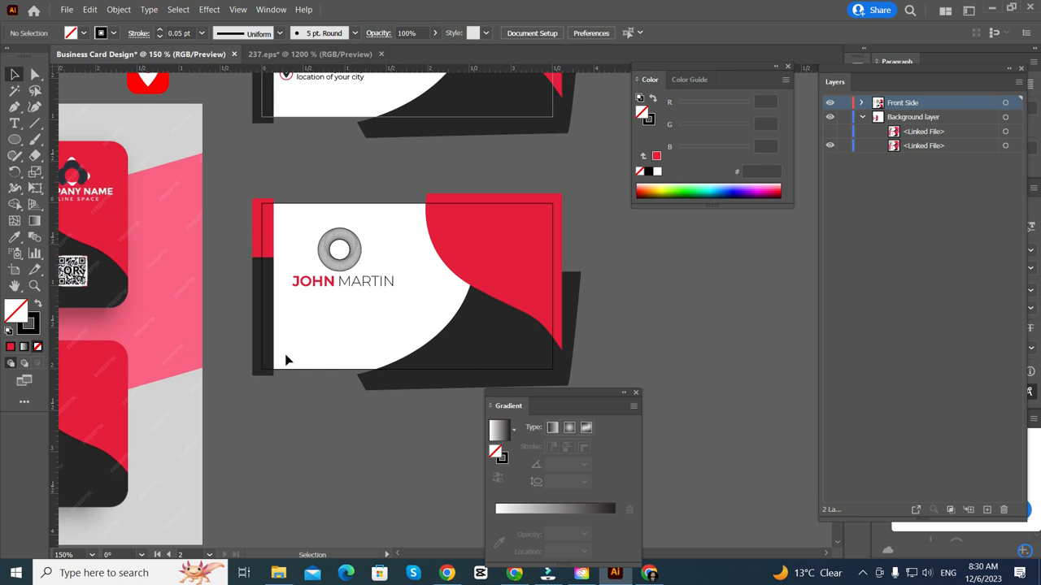
scroll(338, 287, "up", 2)
left_click_drag(370, 285, 376, 372)
triple_click(374, 370)
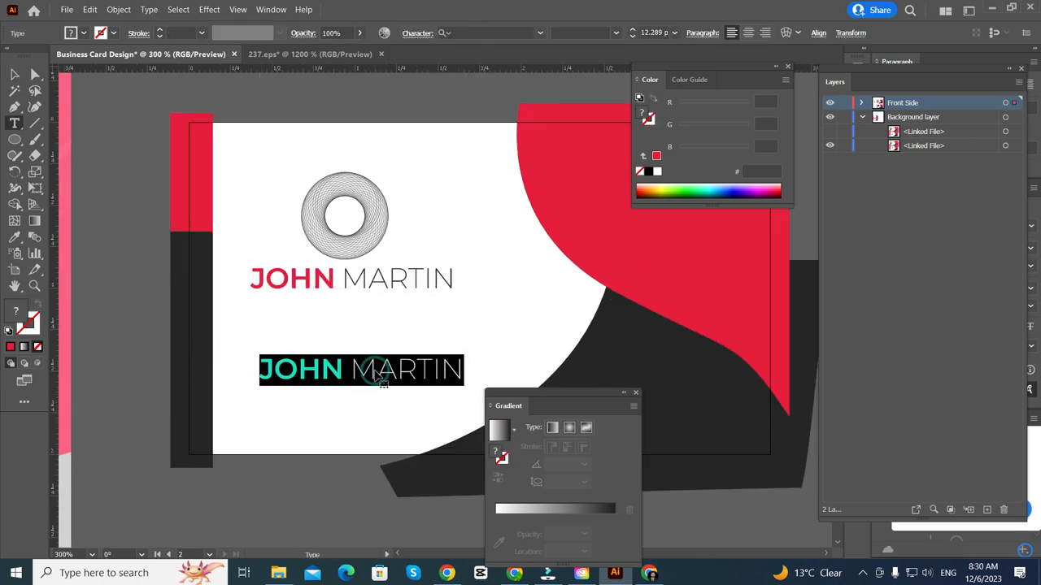
type("www.")
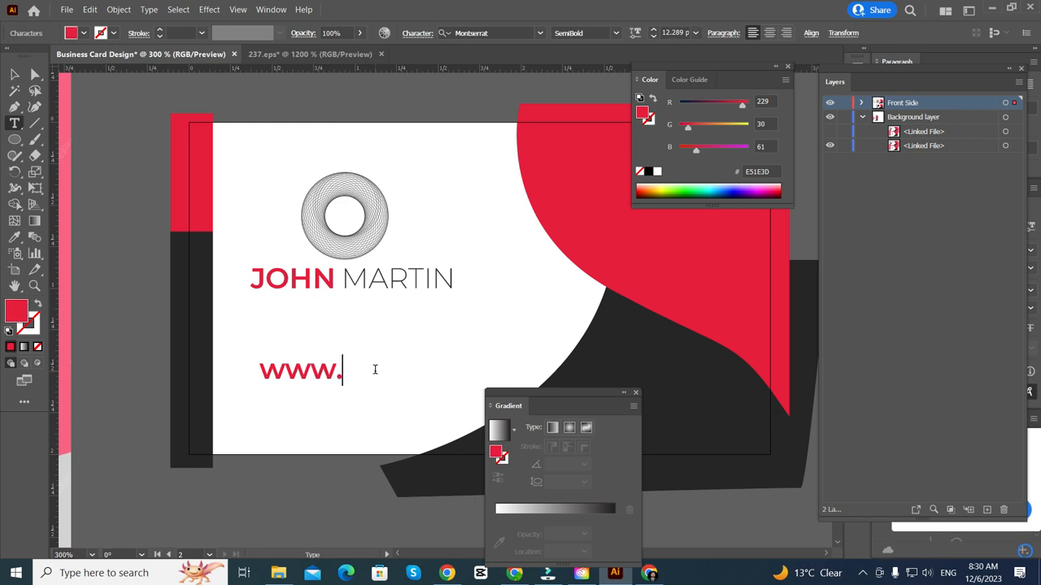
type("sample.om")
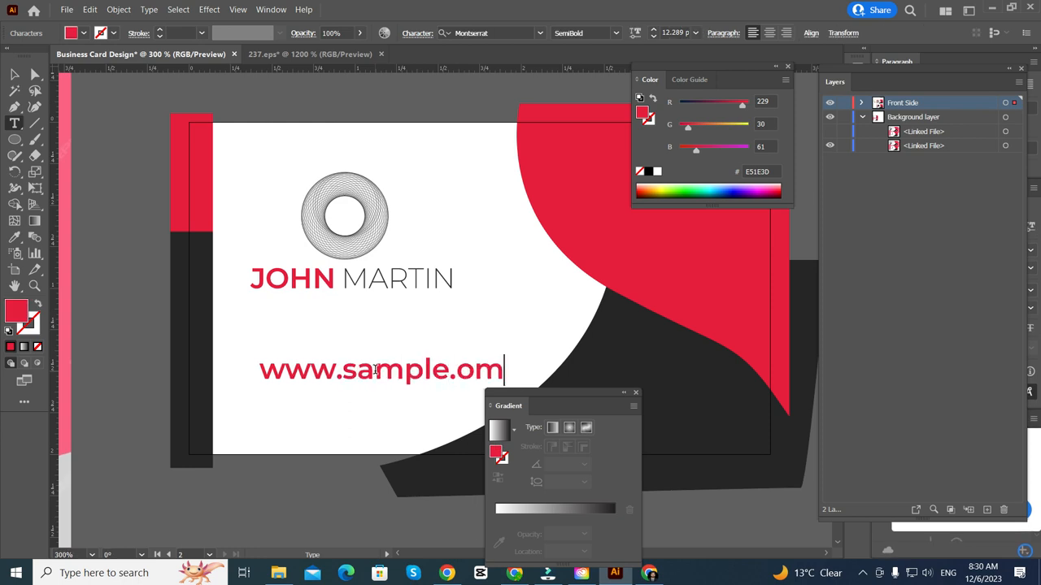
key("BackSpace")
key("BackSpace")
type("co")
left_click(14, 74)
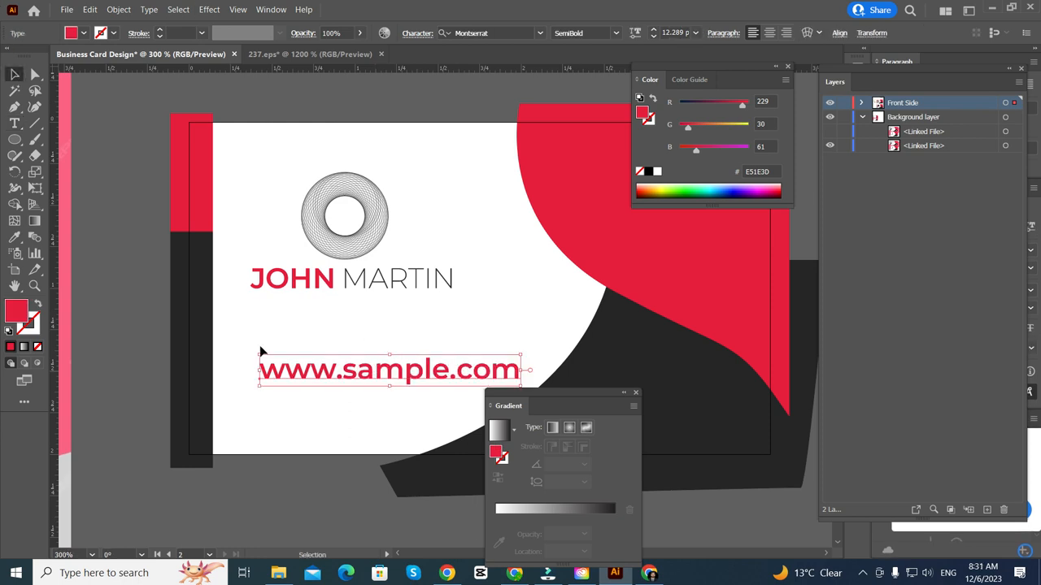
left_click(829, 131)
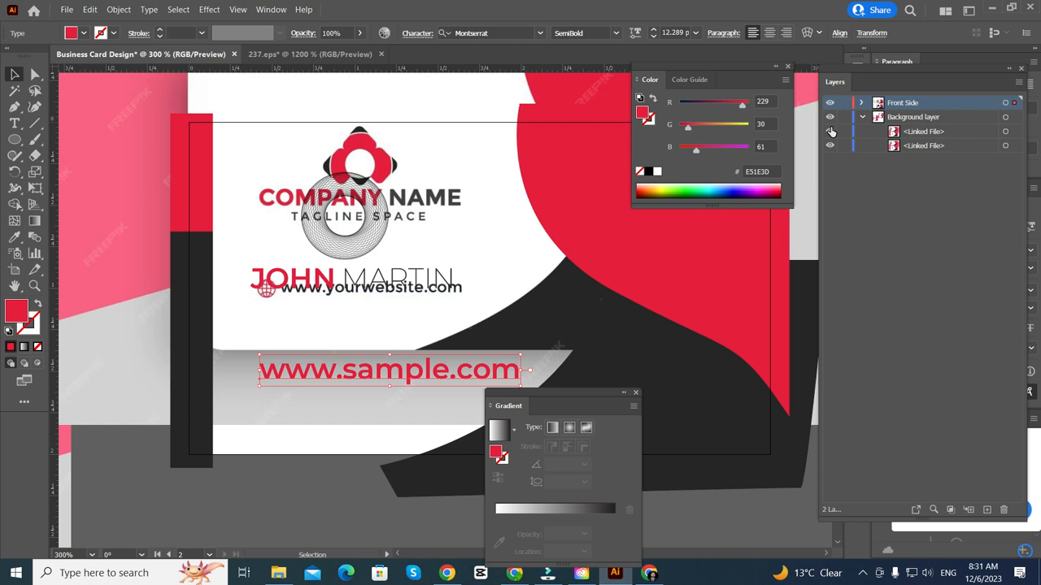
left_click(829, 131)
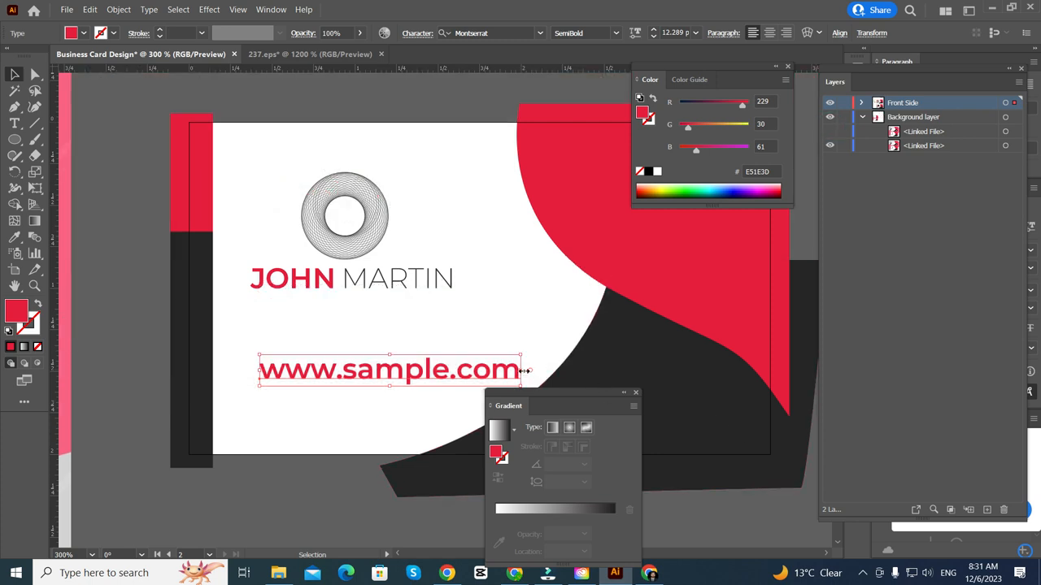
scroll(275, 283, "down", 2)
scroll(342, 284, "up", 2)
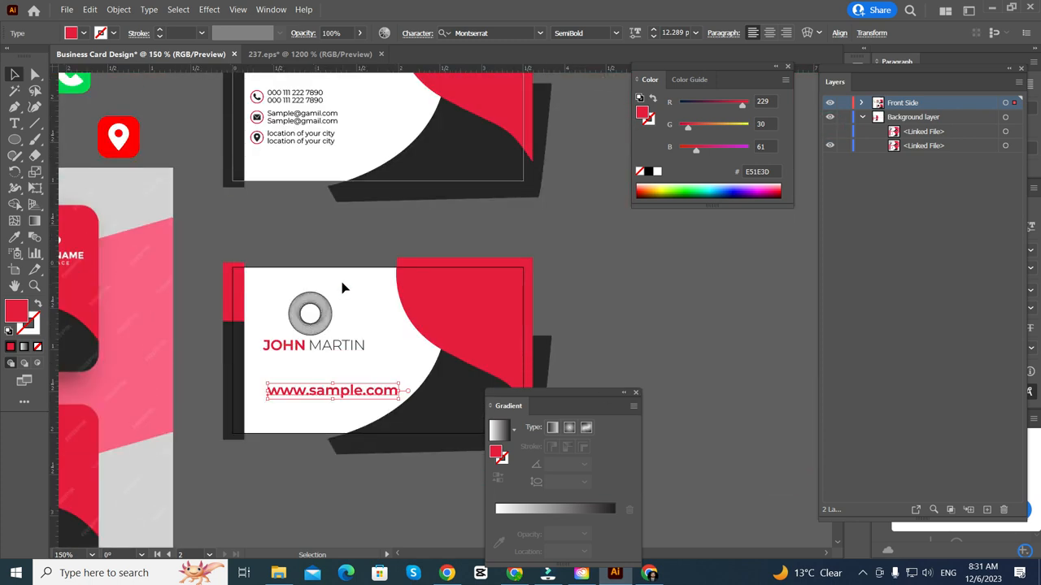
key("i")
left_click(291, 136)
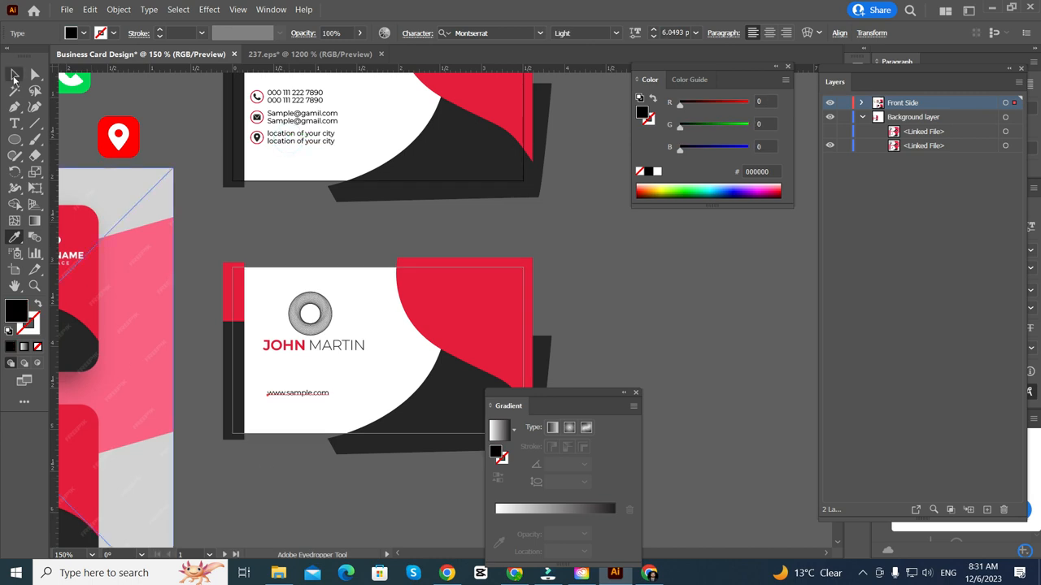
left_click(14, 75)
scroll(346, 460, "up", 3)
left_click_drag(274, 437, 230, 422)
scroll(230, 422, "down", 2)
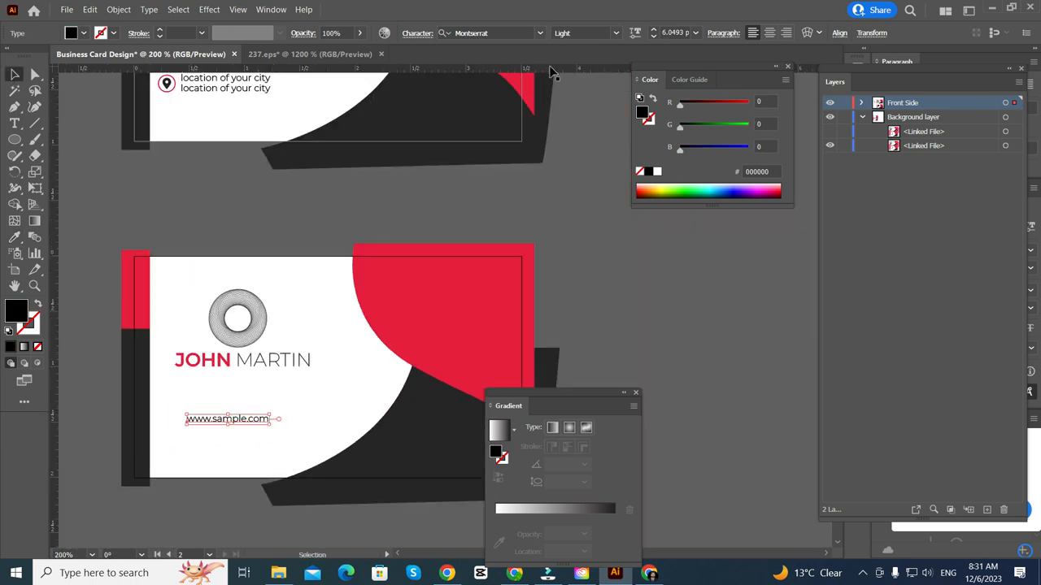
left_click(310, 54)
- Isolate and select the filled globe icon group on the 237.eps sheet, then return to the card
scroll(255, 372, "down", 6)
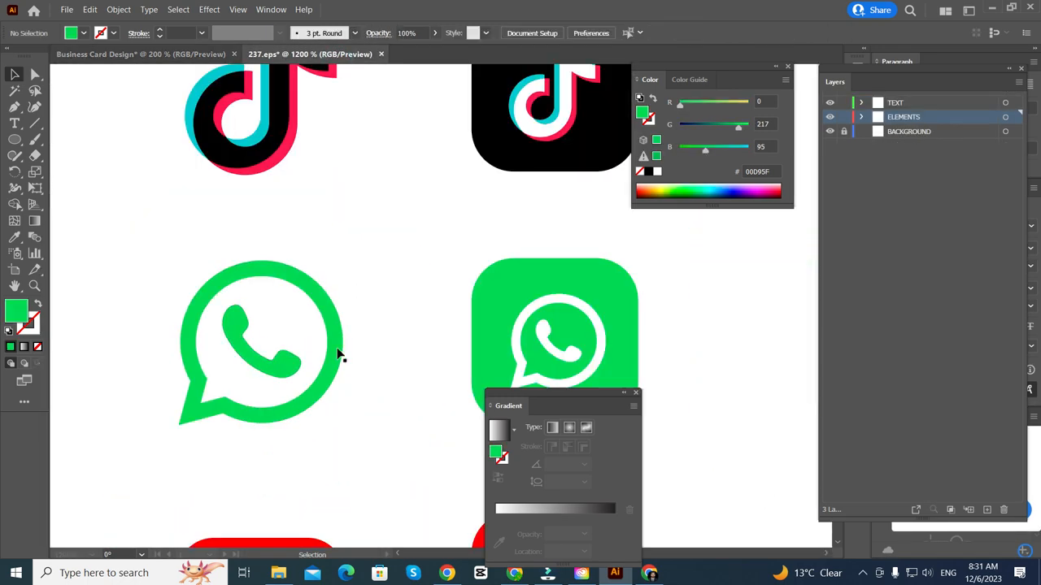
scroll(520, 342, "up", 2)
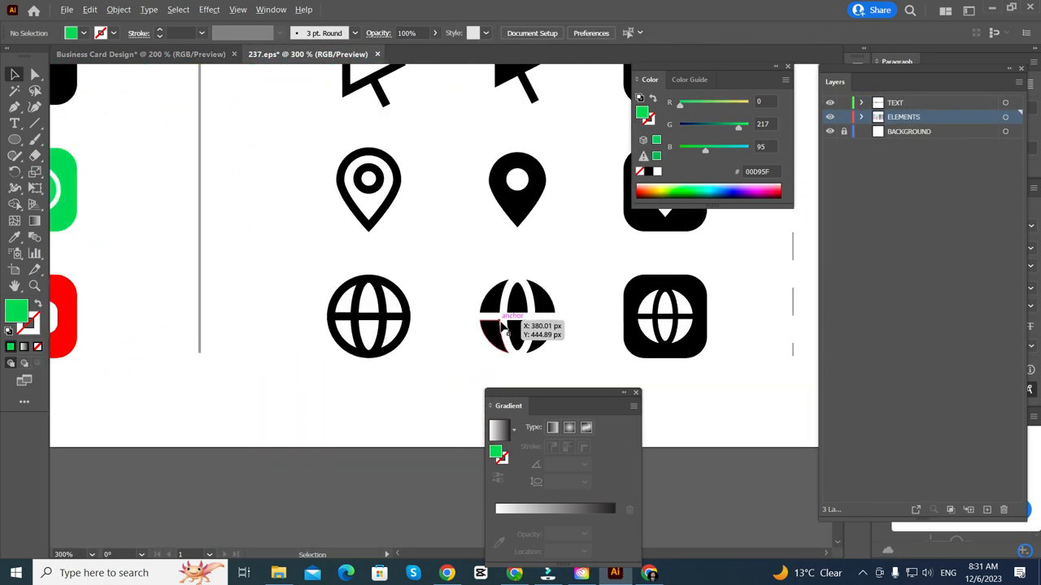
scroll(338, 348, "down", 4)
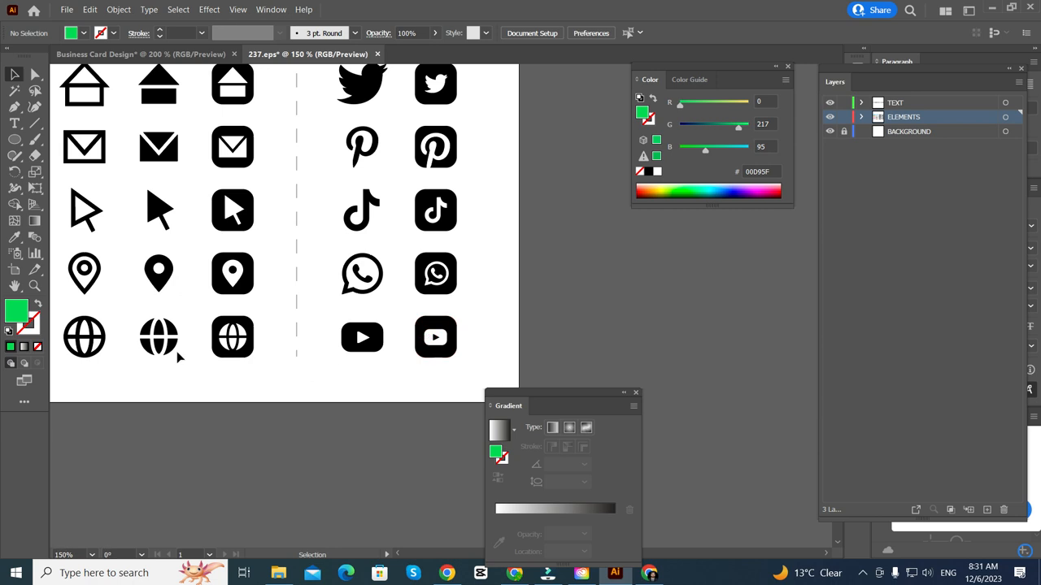
double_click(168, 350)
left_click(168, 349)
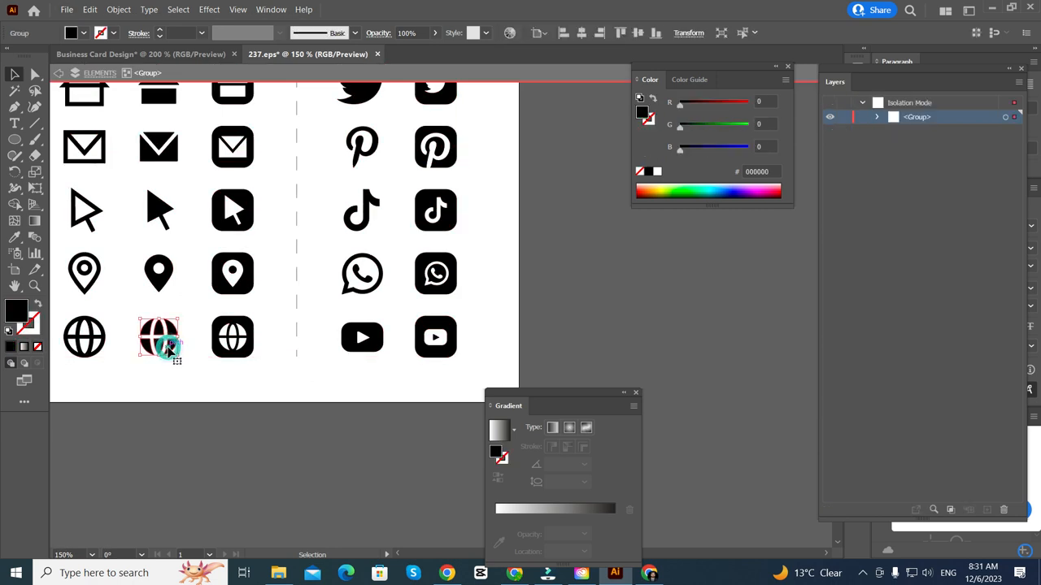
left_click(141, 54)
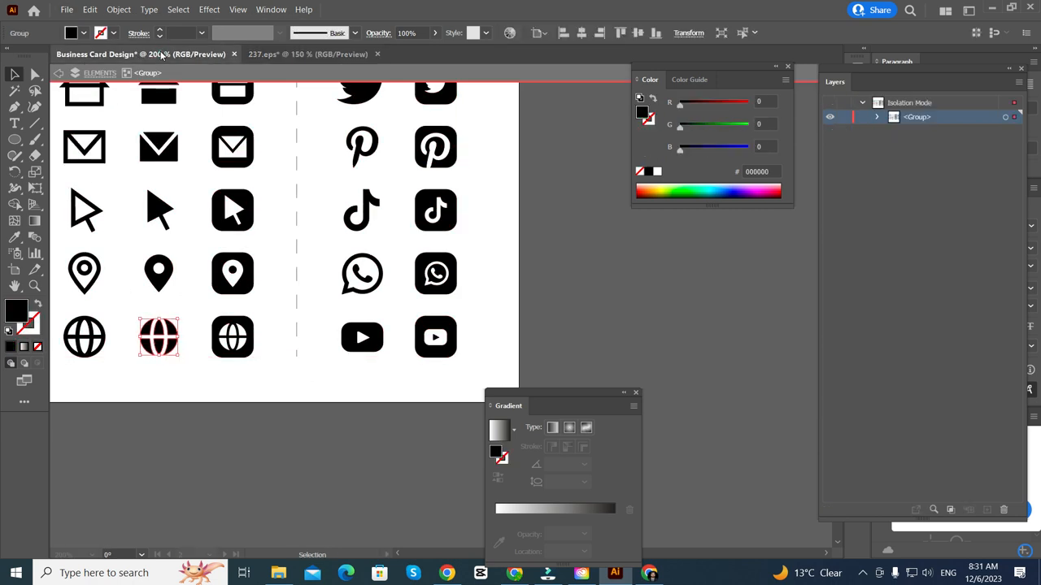
scroll(156, 200, "up", 1)
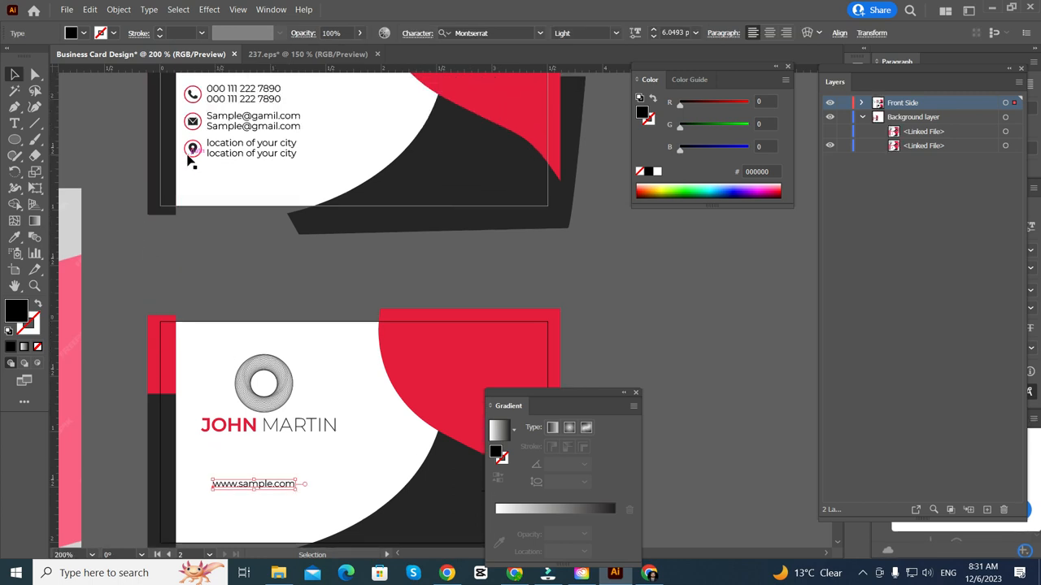
left_click(192, 155)
scroll(194, 152, "up", 3)
left_click(193, 152, "shift")
scroll(193, 152, "down", 2)
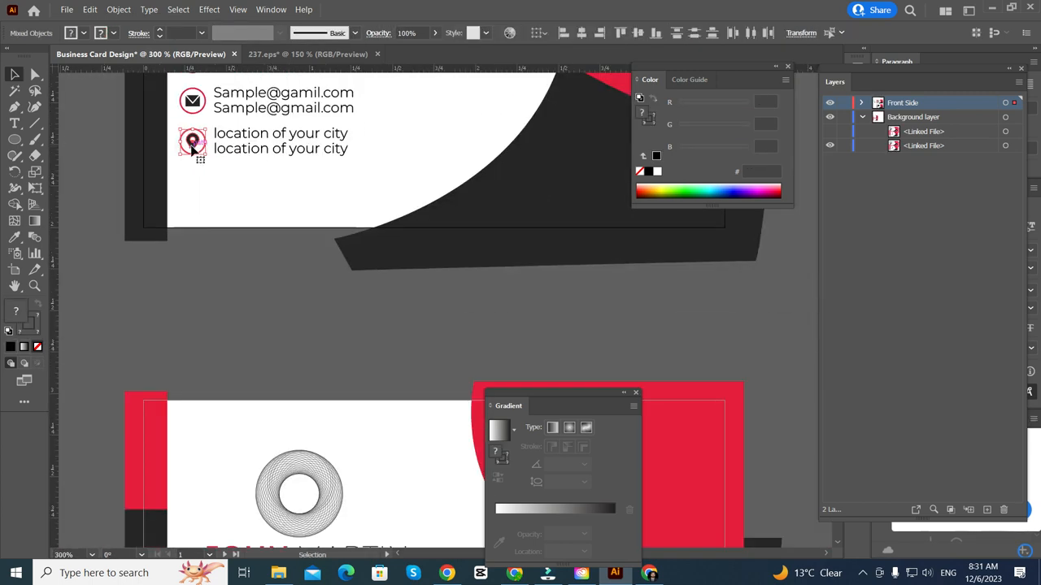
left_click_drag(193, 152, 232, 471)
scroll(239, 439, "down", 4)
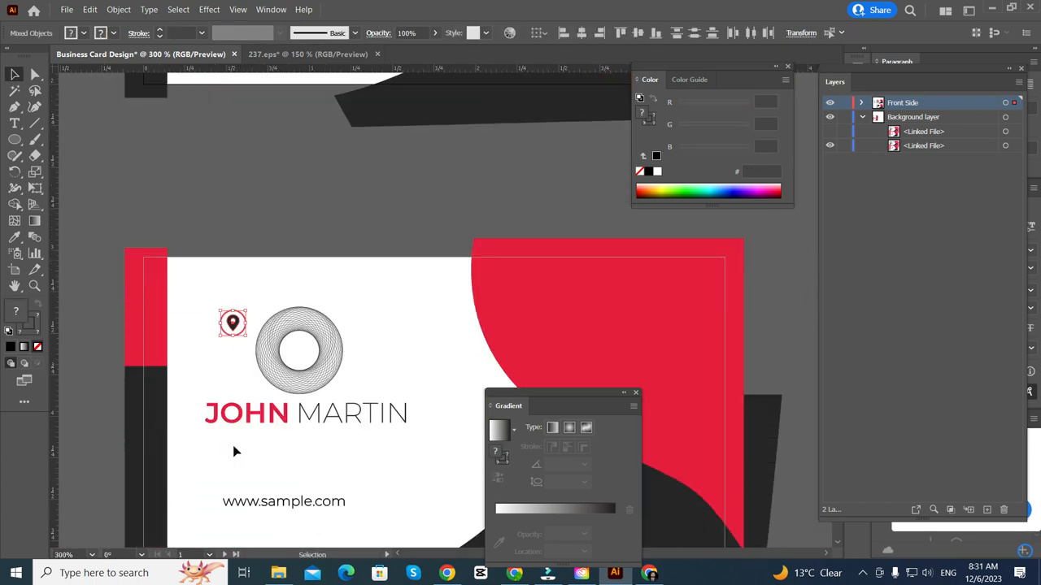
scroll(228, 302, "up", 1)
scroll(229, 303, "down", 2)
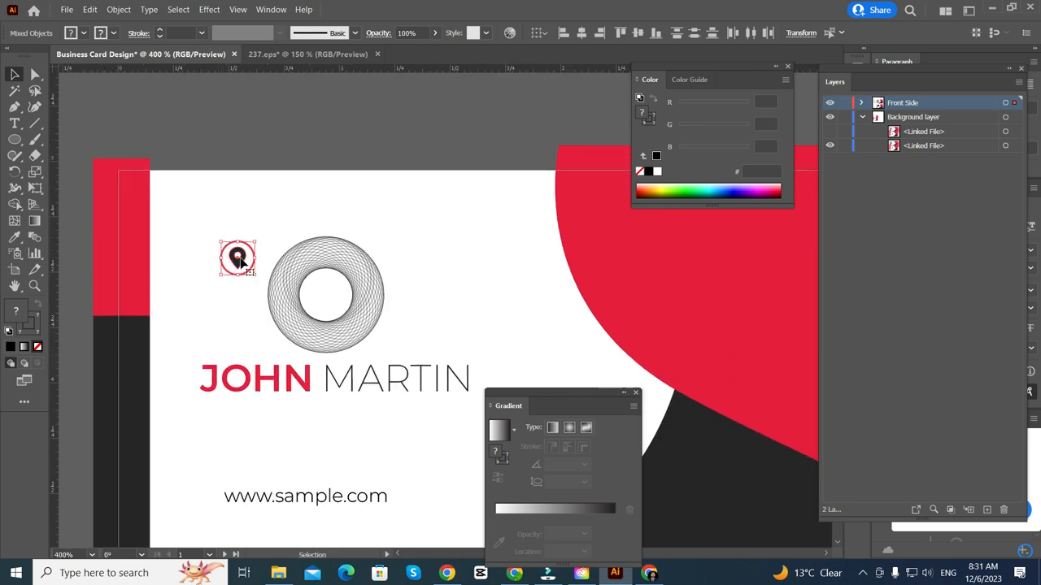
left_click_drag(239, 261, 200, 494)
scroll(203, 492, "up", 2)
scroll(198, 455, "up", 2)
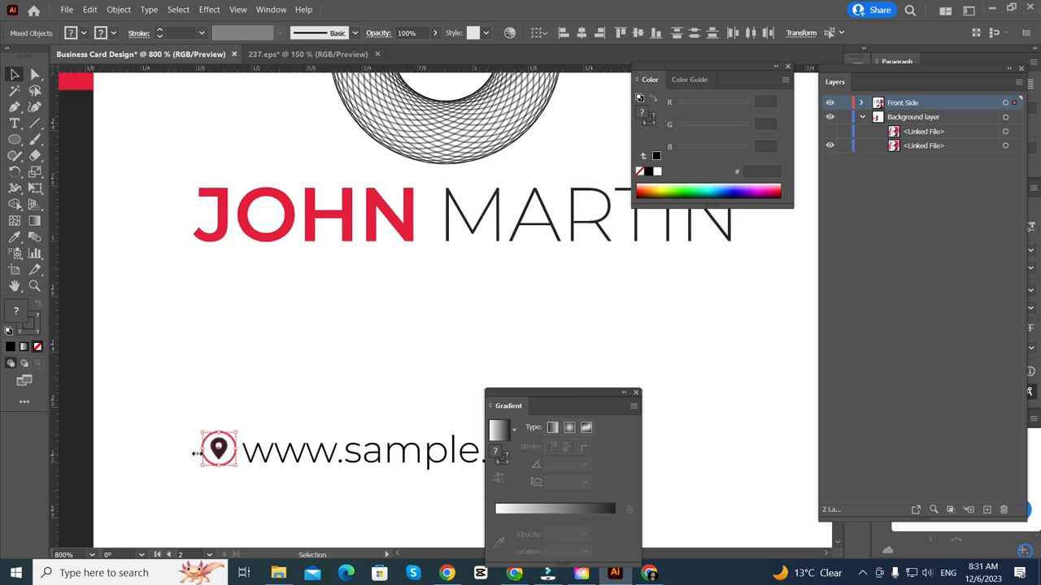
left_click(187, 470)
- Paste the globe icon, fill it with the dark bar's #252525 colour and shrink it
key("ctrl+v")
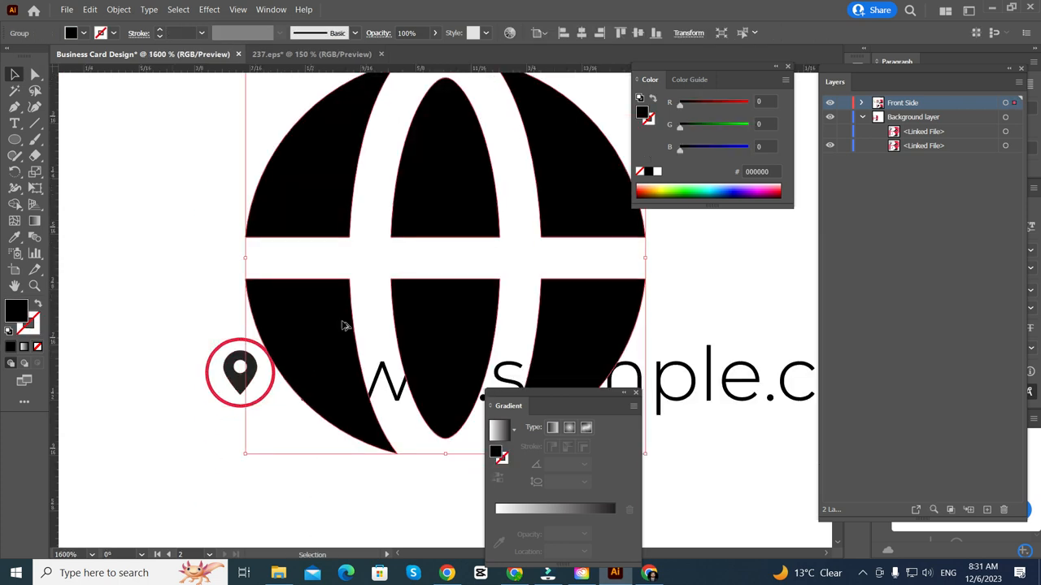
scroll(344, 325, "down", 4)
key("i")
left_click(214, 334)
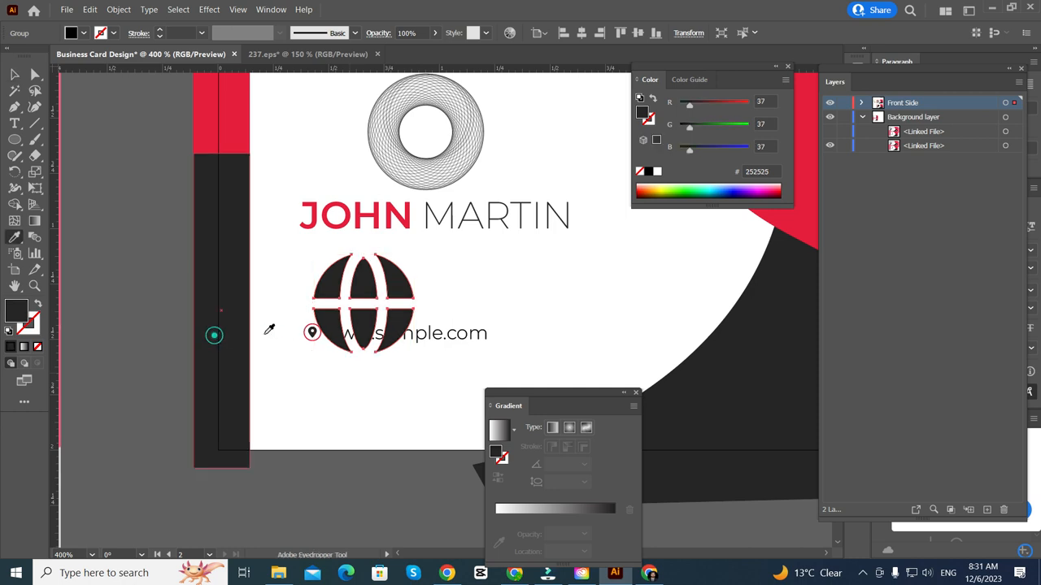
scroll(375, 321, "up", 2)
key("v")
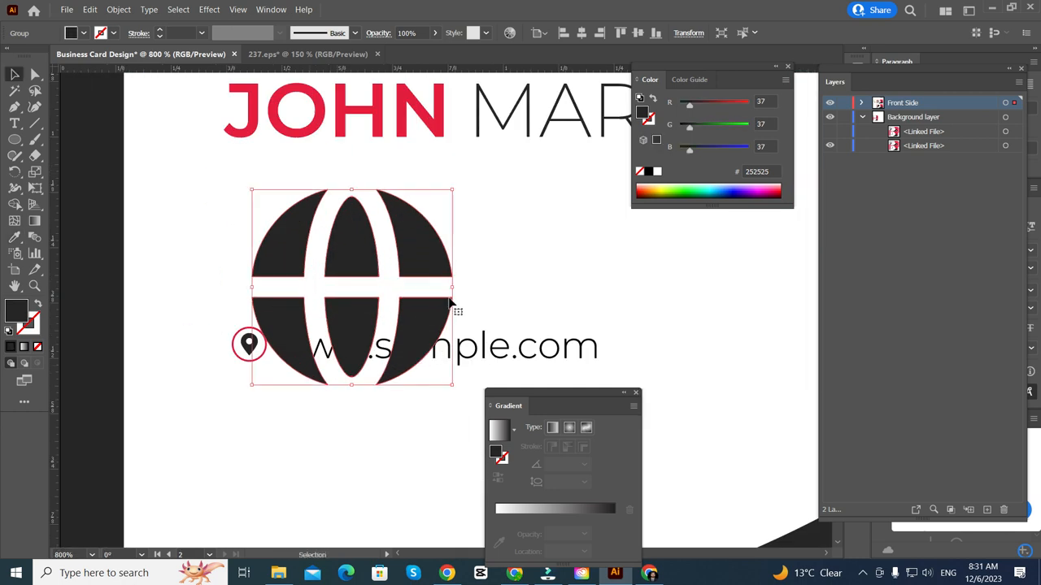
left_click_drag(452, 287, 280, 327)
- Move the pin out of the red ring and centre the resized globe inside it
scroll(229, 367, "up", 4)
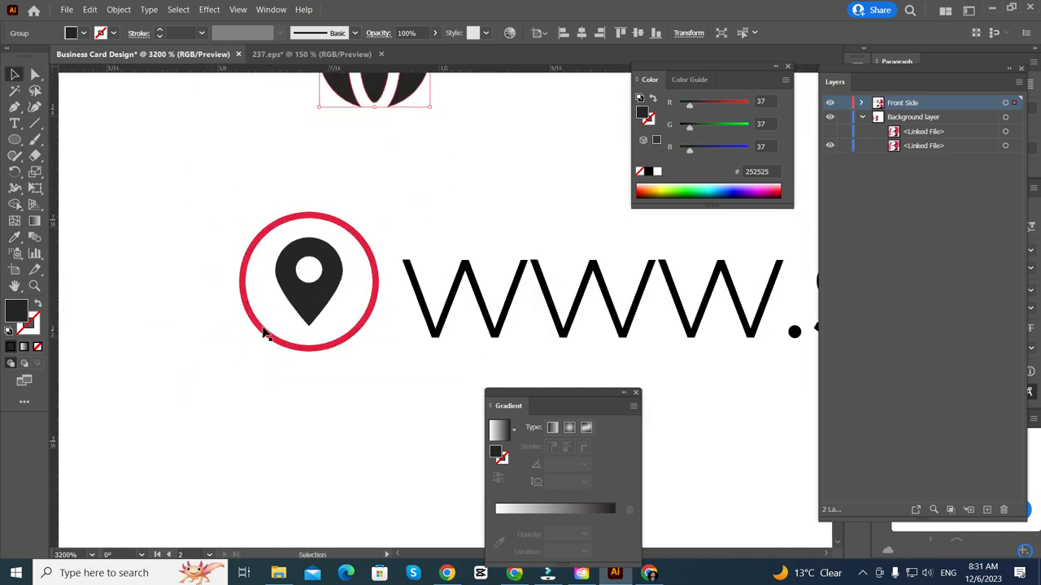
left_click_drag(294, 289, 170, 229)
scroll(214, 352, "up", 2)
left_click_drag(369, 139, 308, 378)
scroll(303, 294, "up", 3)
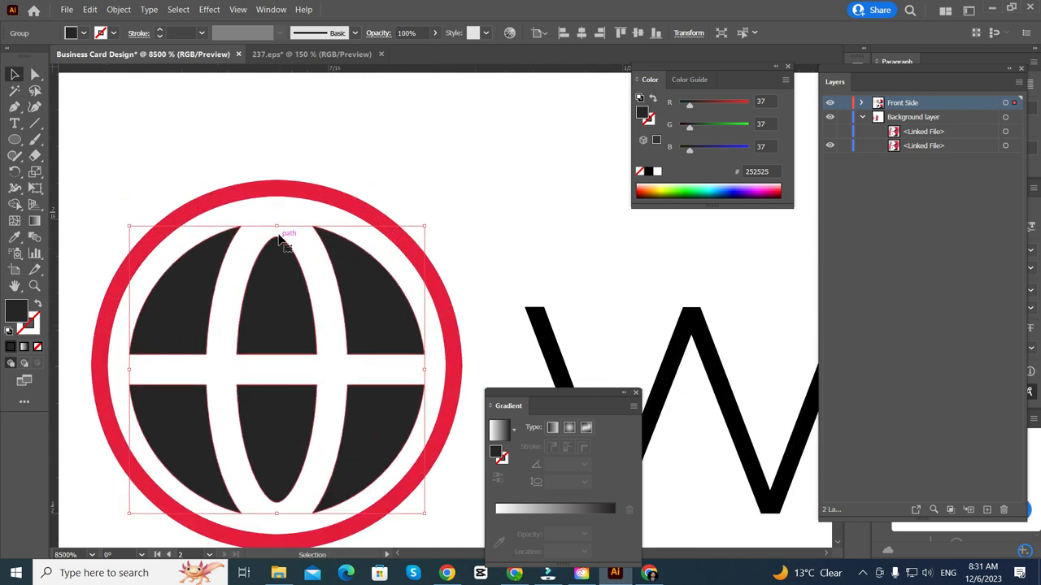
left_click_drag(275, 225, 277, 243)
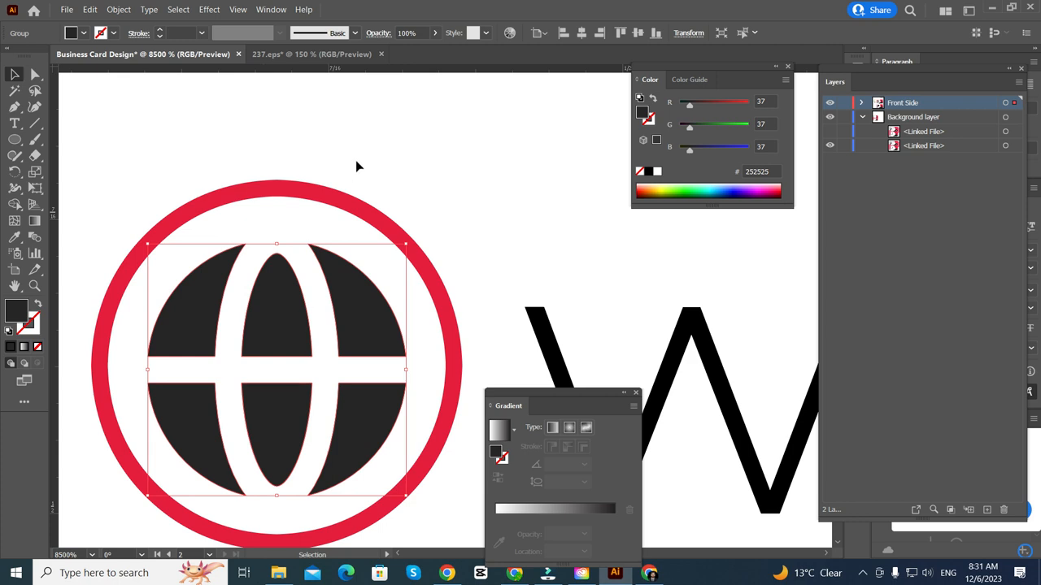
left_click(349, 199, "shift")
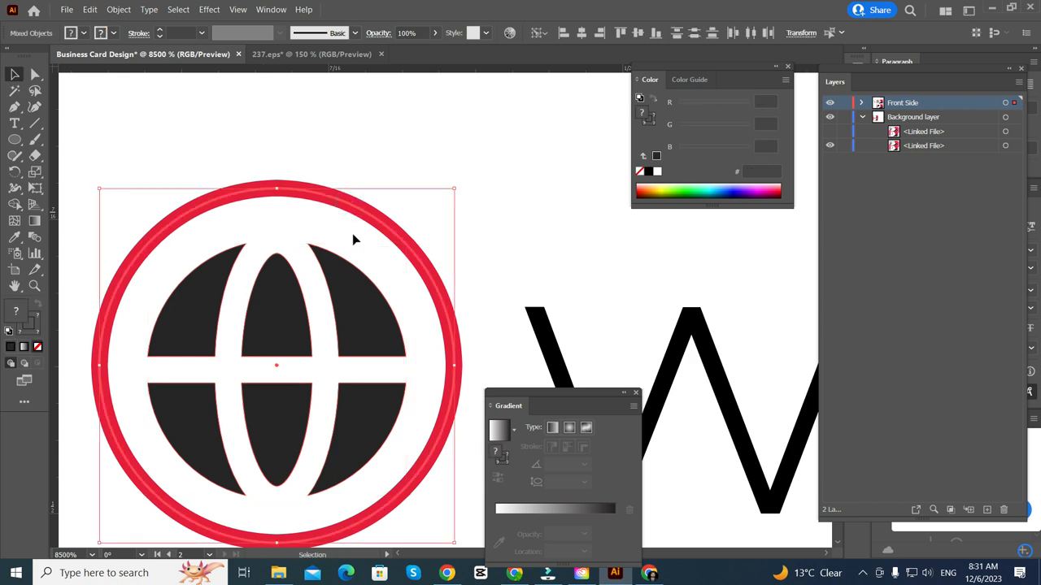
left_click(639, 33)
left_click(512, 178)
- Shrink the globe slightly more, then select the ring, globe and web address together
scroll(509, 180, "down", 3)
scroll(472, 219, "right", 4)
scroll(306, 263, "up", 2)
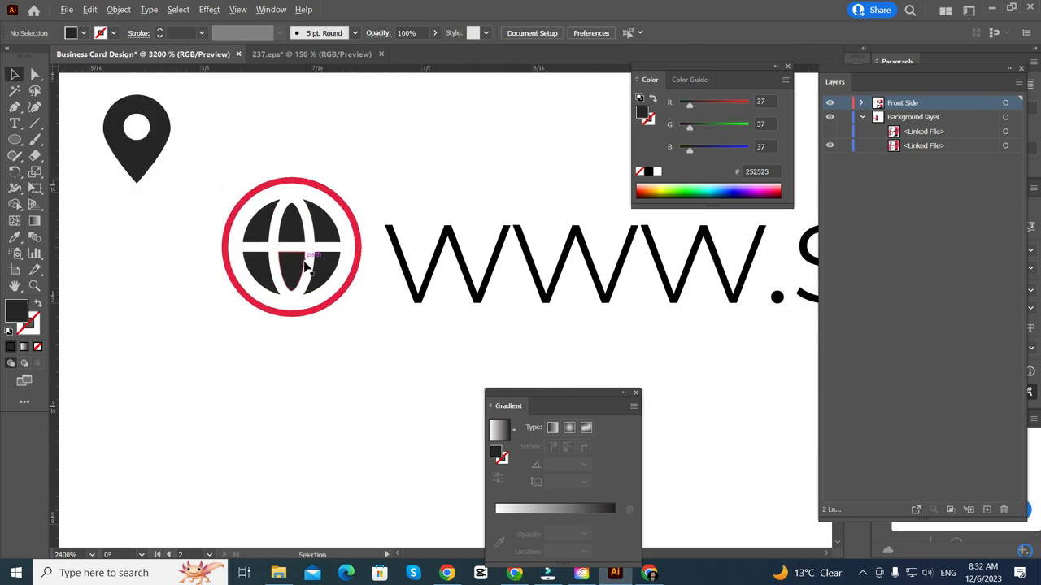
left_click(304, 261)
left_click(348, 236)
left_click_drag(356, 241, 347, 242)
left_click(227, 357)
scroll(226, 357, "down", 3)
scroll(252, 356, "down", 1)
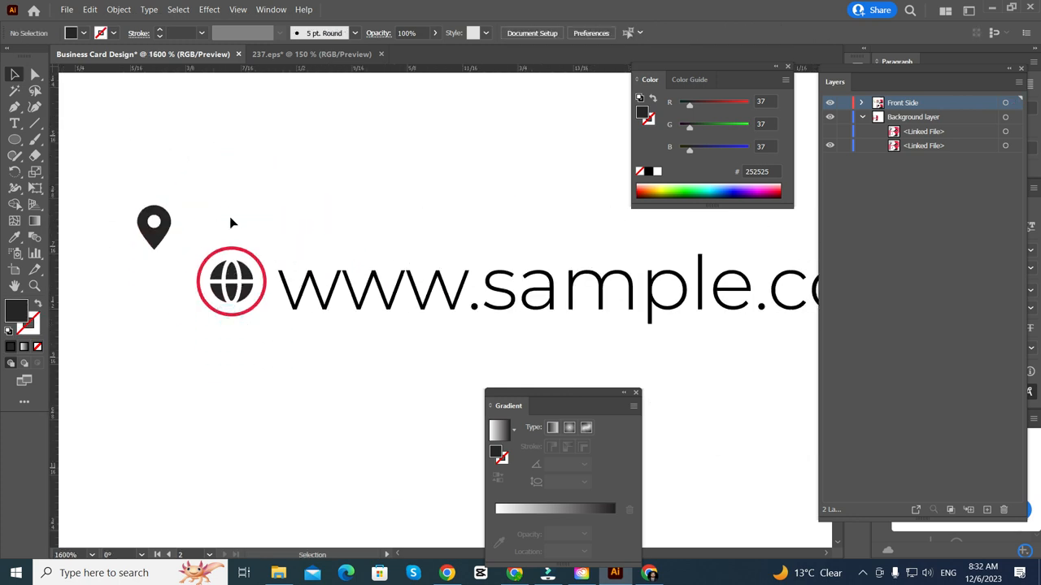
left_click_drag(254, 168, 205, 332)
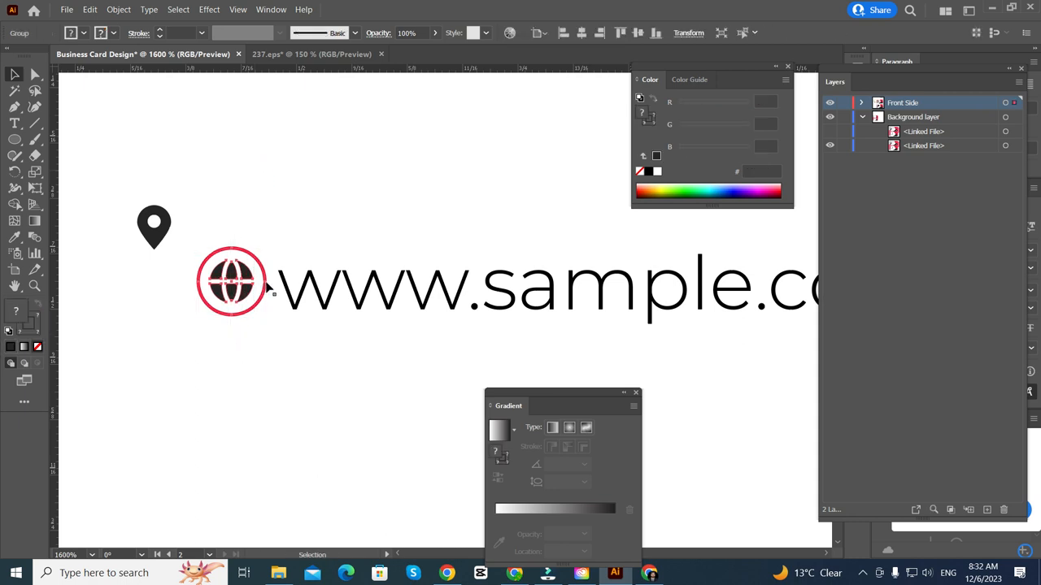
left_click(348, 294, "shift")
left_click(213, 296)
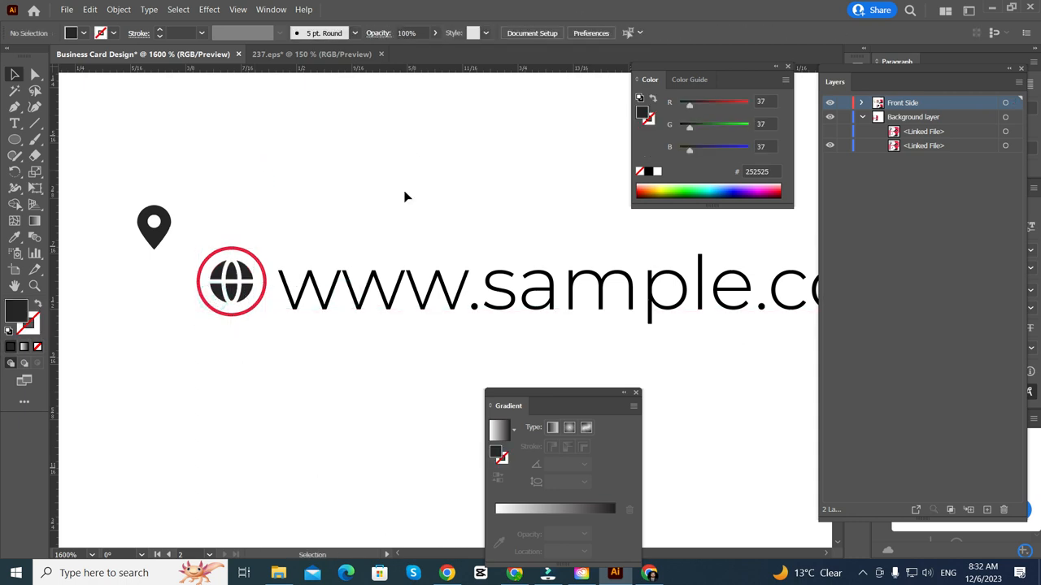
left_click_drag(404, 191, 219, 350)
- Vertically centre the URL text on the globe icon, using the globe as key object
left_click(247, 282)
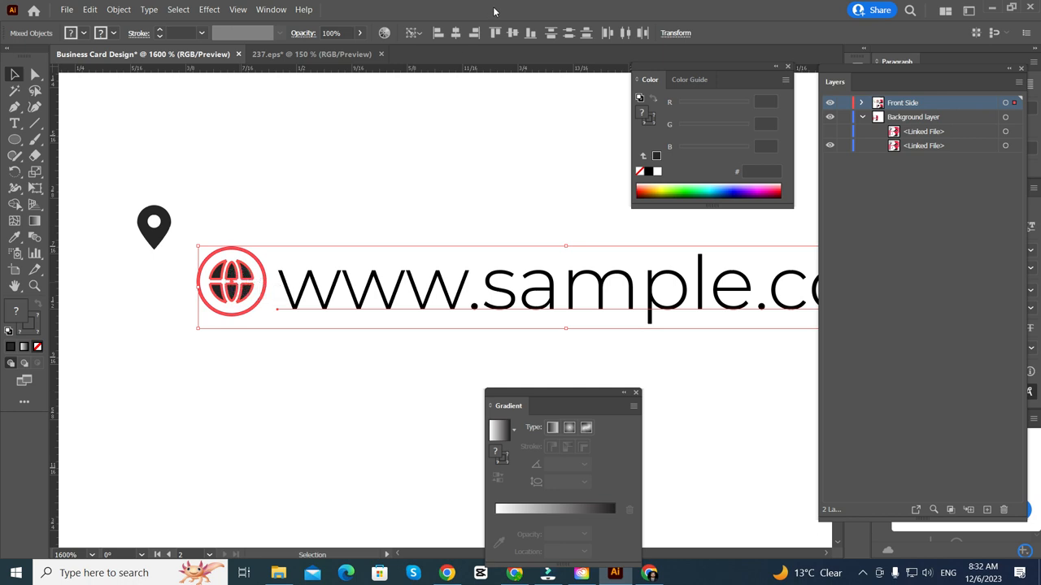
left_click(512, 32)
left_click(450, 139)
- Delete the stray map-pin icon from the front card
scroll(287, 253, "down", 4)
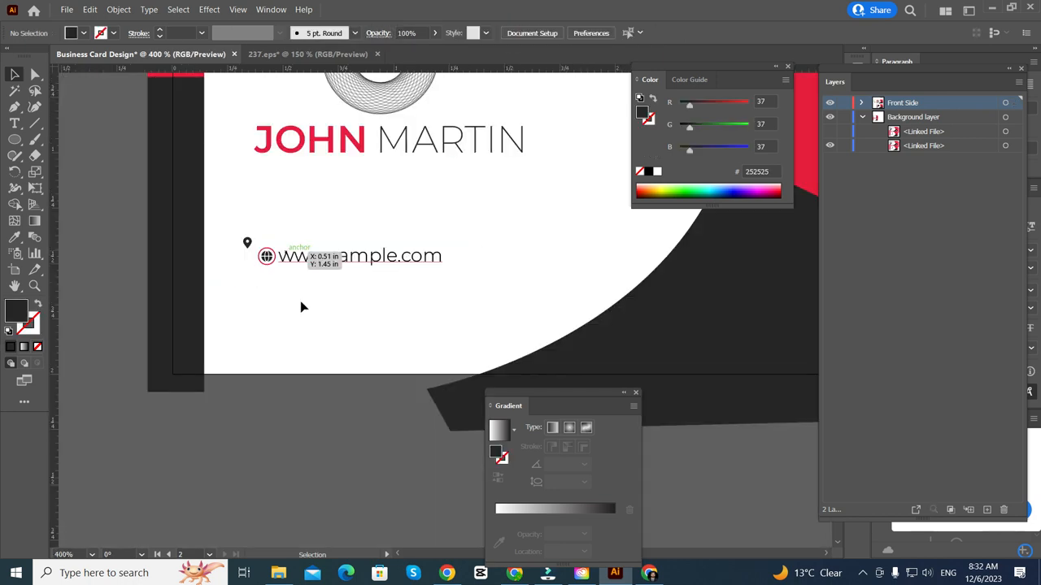
scroll(251, 251, "up", 3)
left_click_drag(253, 203, 248, 238)
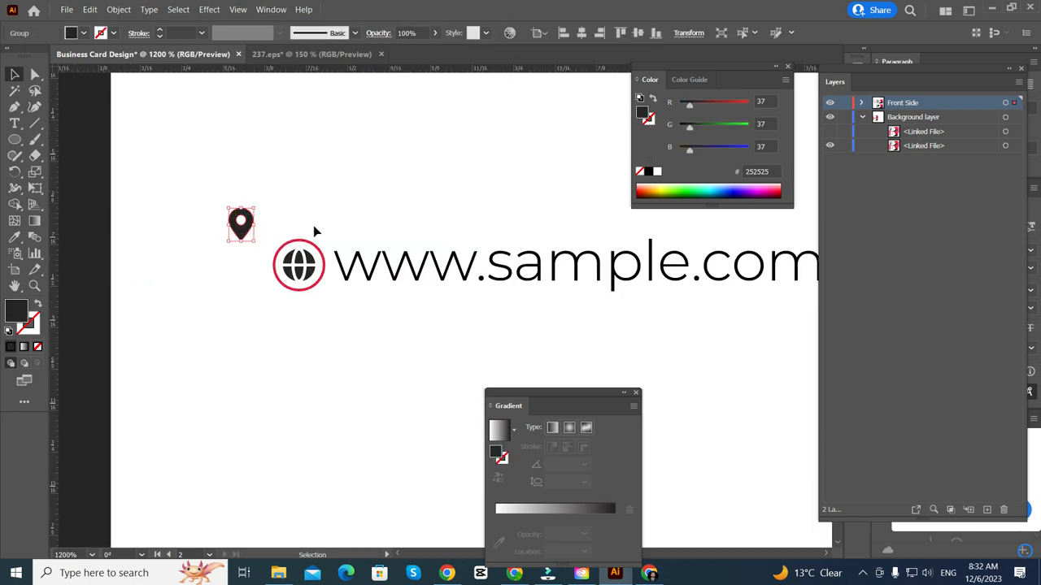
key("Delete")
left_click(346, 272)
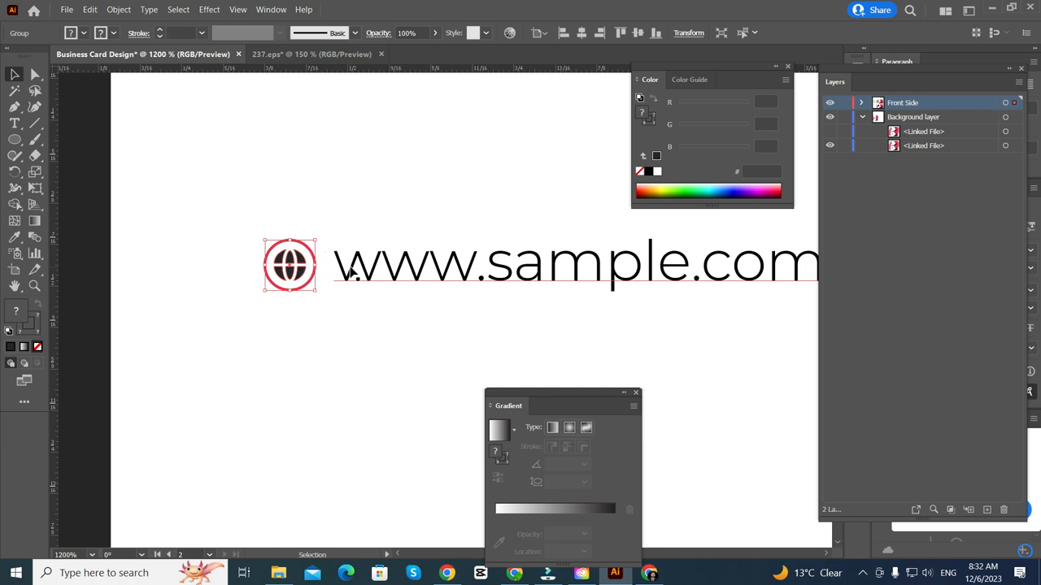
scroll(356, 236, "down", 5)
scroll(378, 236, "up", 8)
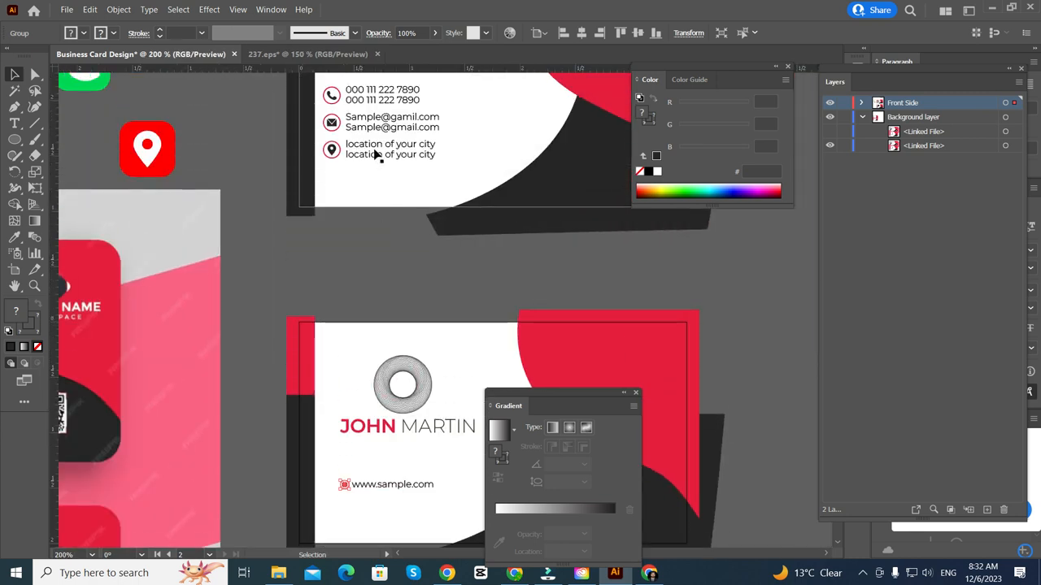
scroll(376, 154, "up", 1)
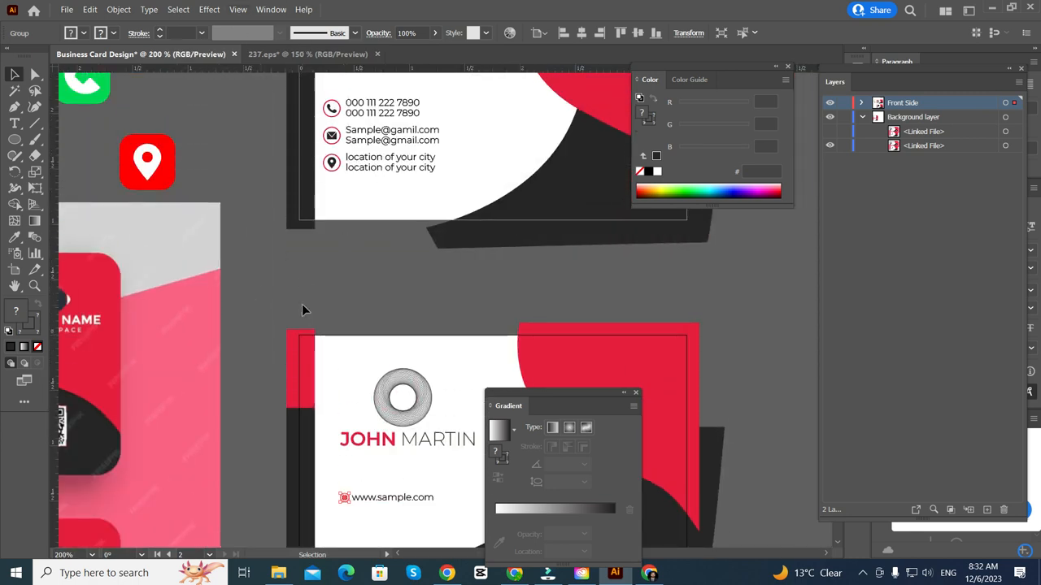
- Turn on Show Guides from the canvas context menu
right_click(262, 272)
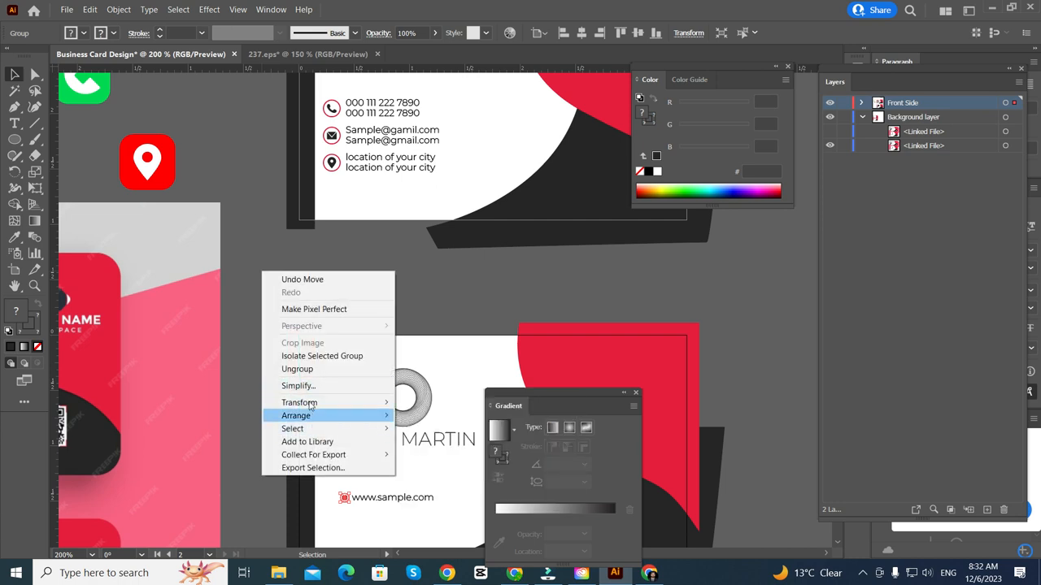
left_click(241, 241)
right_click(242, 243)
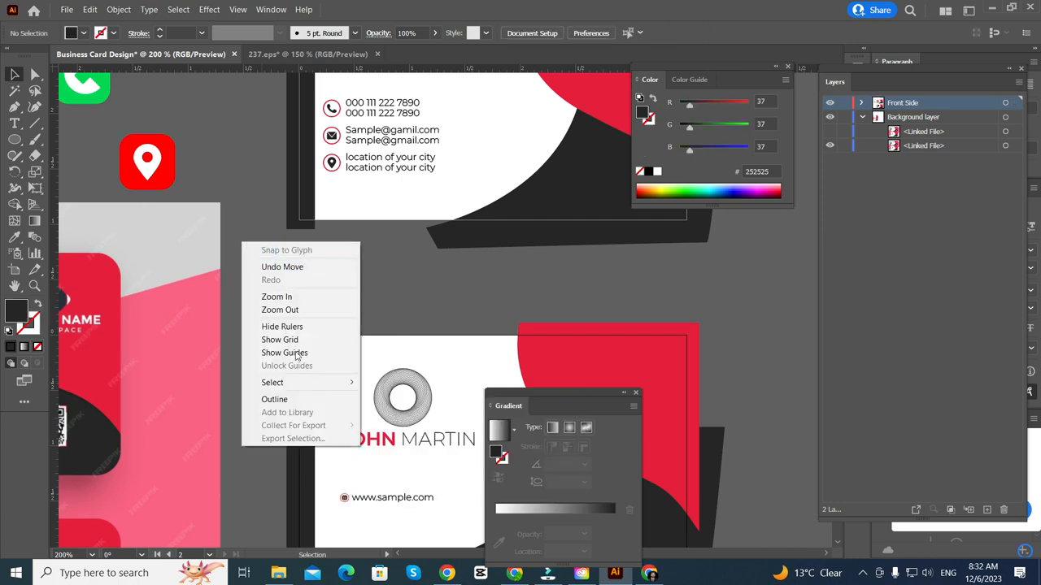
left_click(284, 353)
scroll(317, 370, "down", 4)
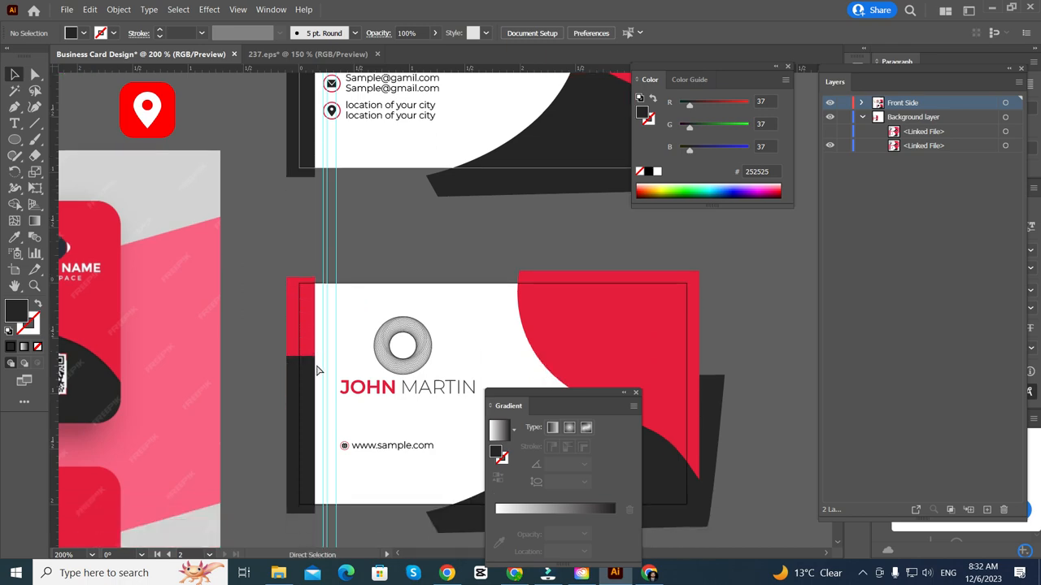
scroll(249, 401, "right", 2)
scroll(241, 381, "up", 3)
scroll(241, 362, "down", 2)
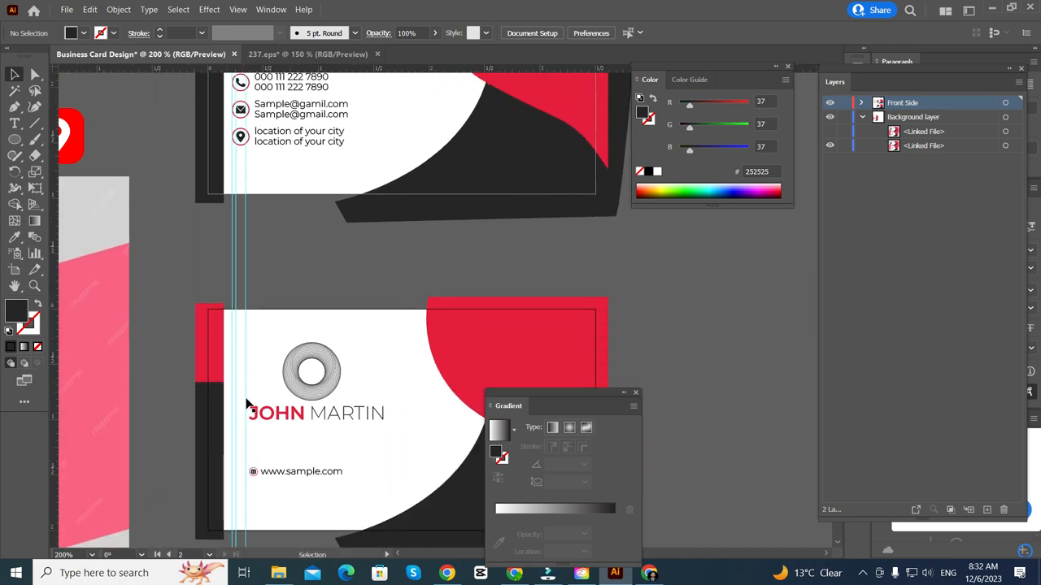
scroll(248, 404, "up", 5)
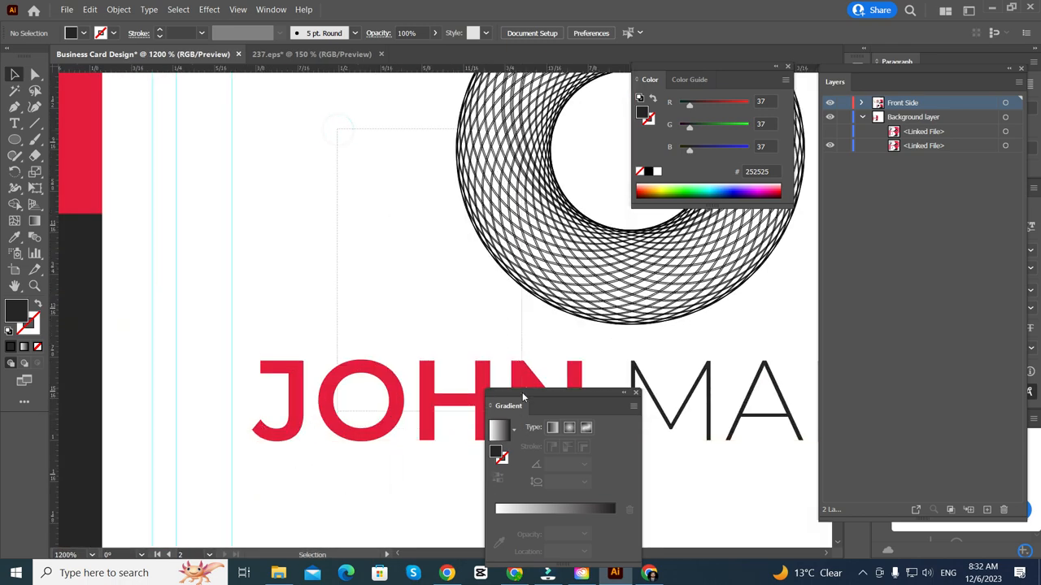
left_click(413, 399)
mouse_move(407, 399)
left_mouse_down()
mouse_move(362, 406)
mouse_move(391, 406)
left_mouse_up()
scroll(321, 351, "down", 2)
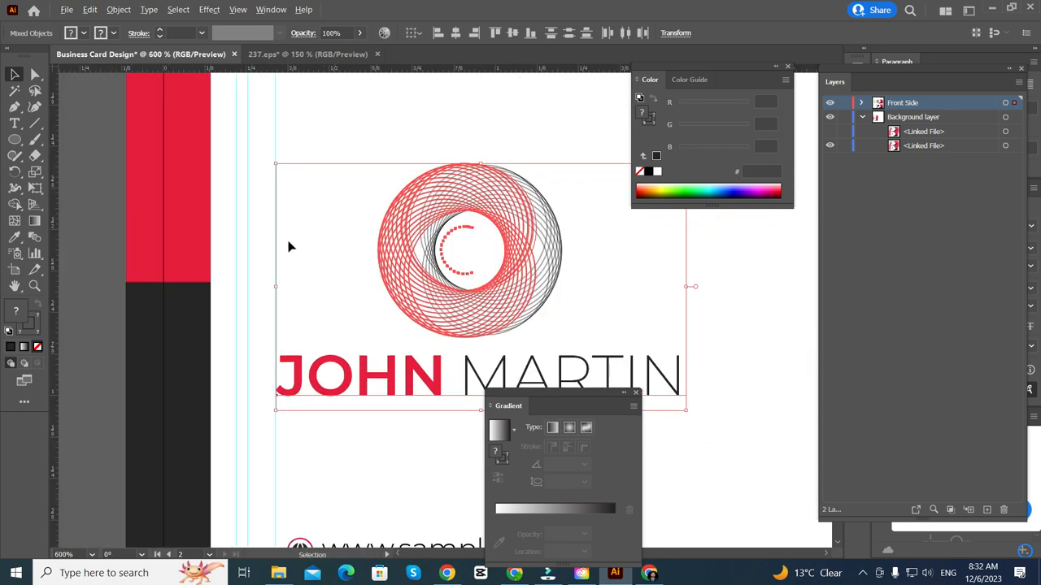
scroll(329, 227, "up", 14)
scroll(330, 226, "down", 4)
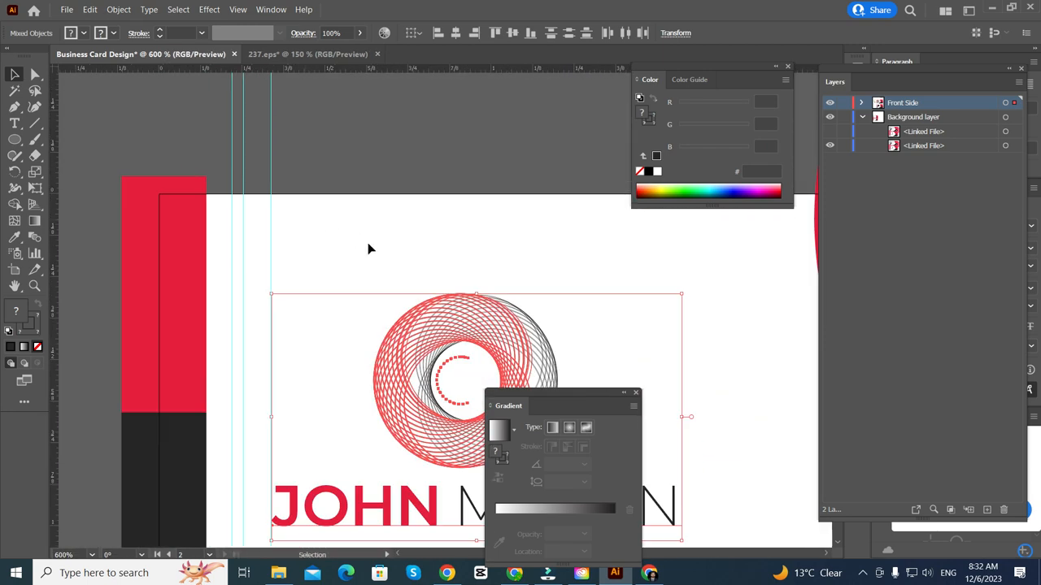
scroll(367, 246, "down", 4)
- Marquee-select the logo and name and nudge them about 0.08 in to the right
key("ctrl+shift+a")
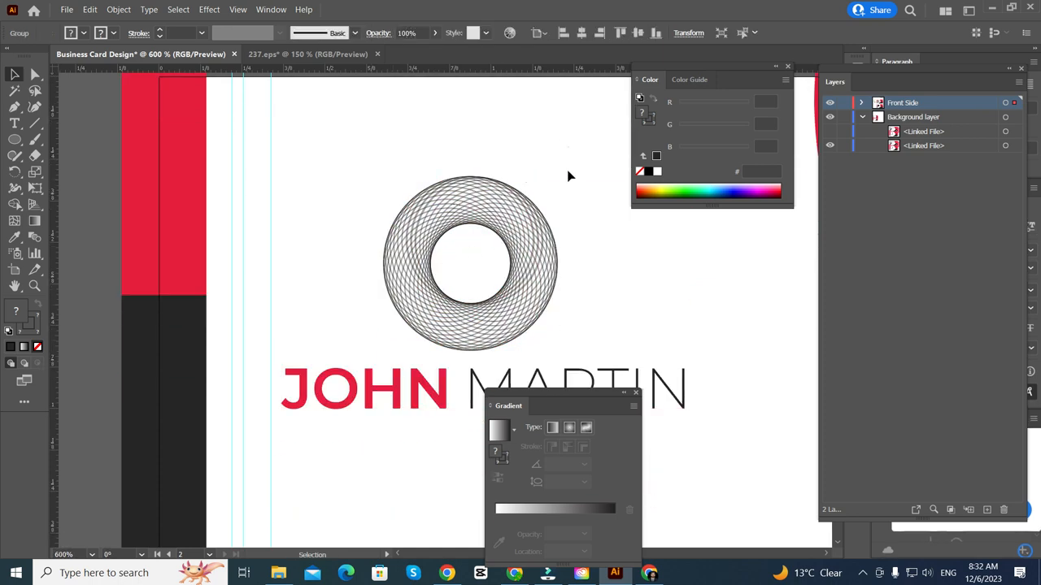
left_click_drag(569, 151, 357, 342)
key("v")
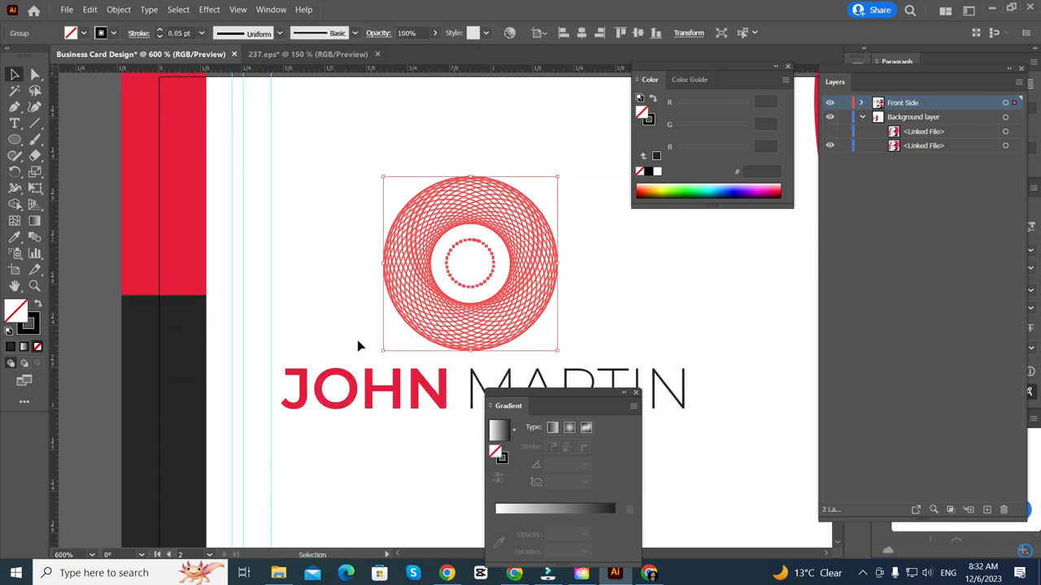
scroll(344, 291, "down", 1)
left_click(345, 259)
left_click_drag(364, 180, 453, 436)
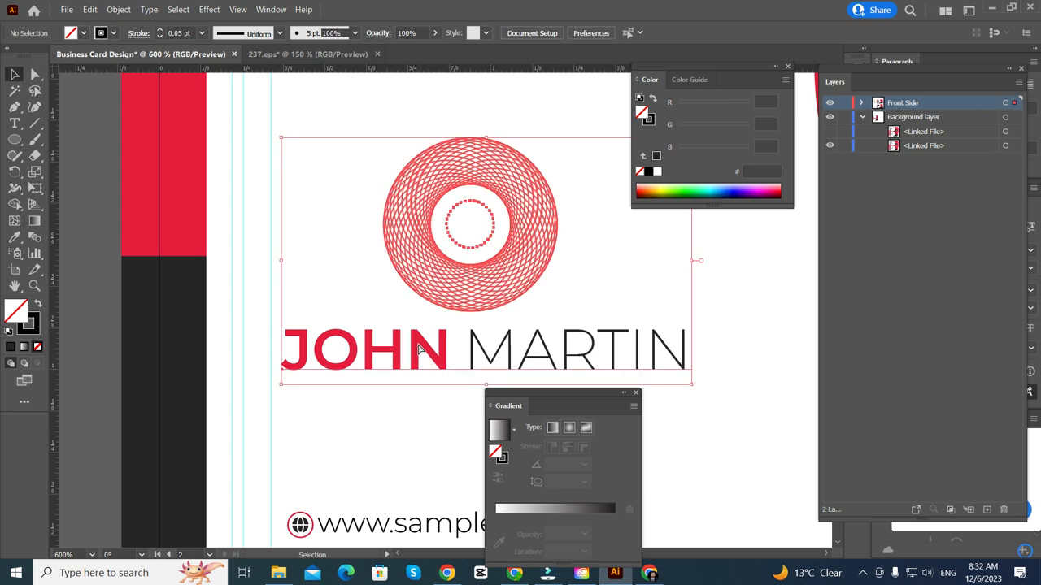
scroll(316, 332, "right", 3)
scroll(317, 332, "up", 1)
scroll(325, 329, "down", 5)
scroll(330, 325, "up", 1)
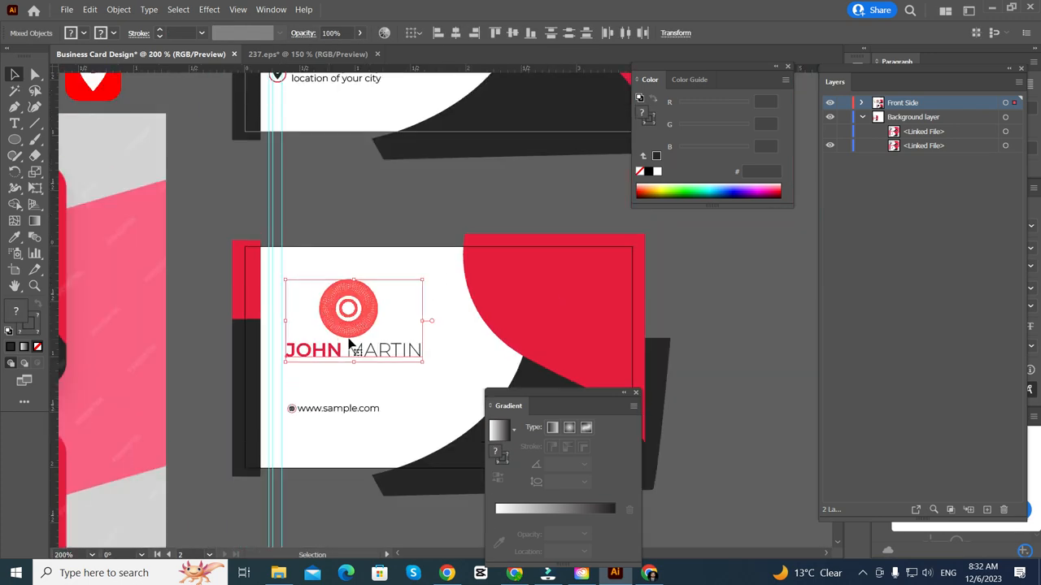
left_click_drag(348, 329, 360, 332)
scroll(373, 263, "up", 1)
scroll(357, 394, "up", 3)
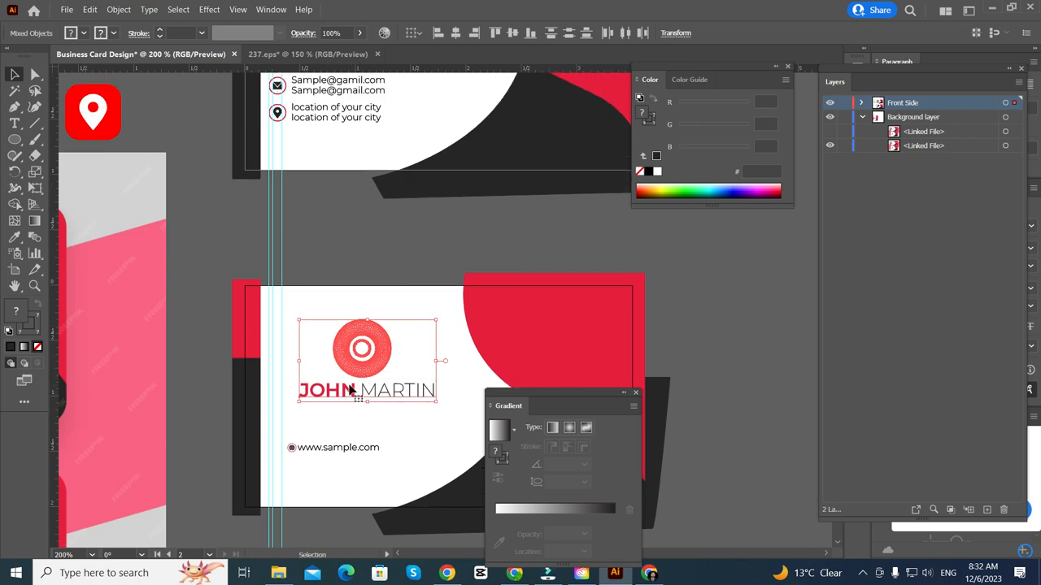
scroll(283, 452, "down", 3)
scroll(280, 450, "up", 4)
scroll(291, 376, "right", 2)
left_click_drag(260, 308, 363, 354)
left_click(364, 384)
left_click_drag(373, 296, 250, 383)
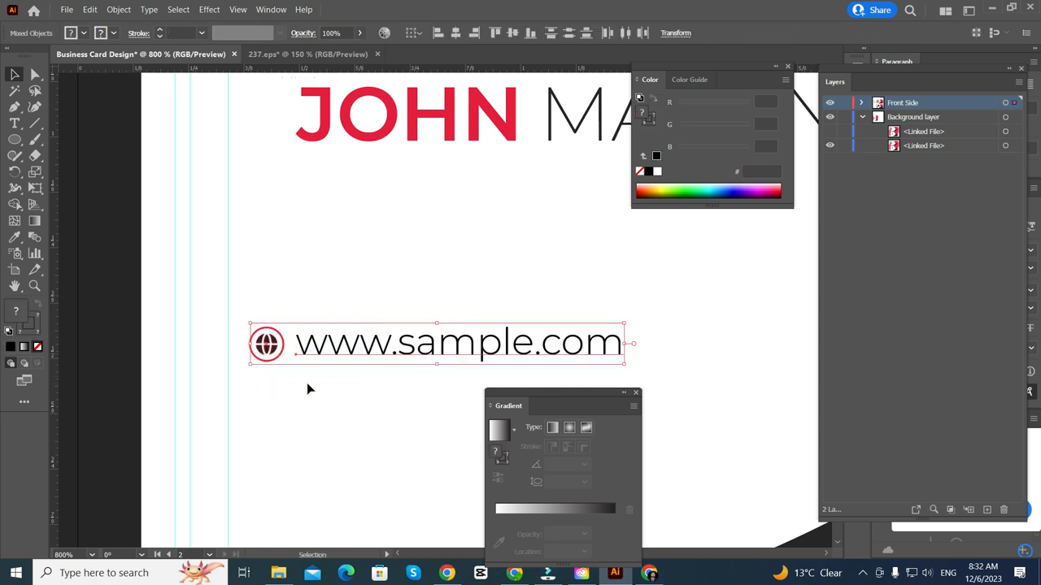
key("ctrl+g")
scroll(358, 219, "down", 1)
left_click(392, 118, "shift")
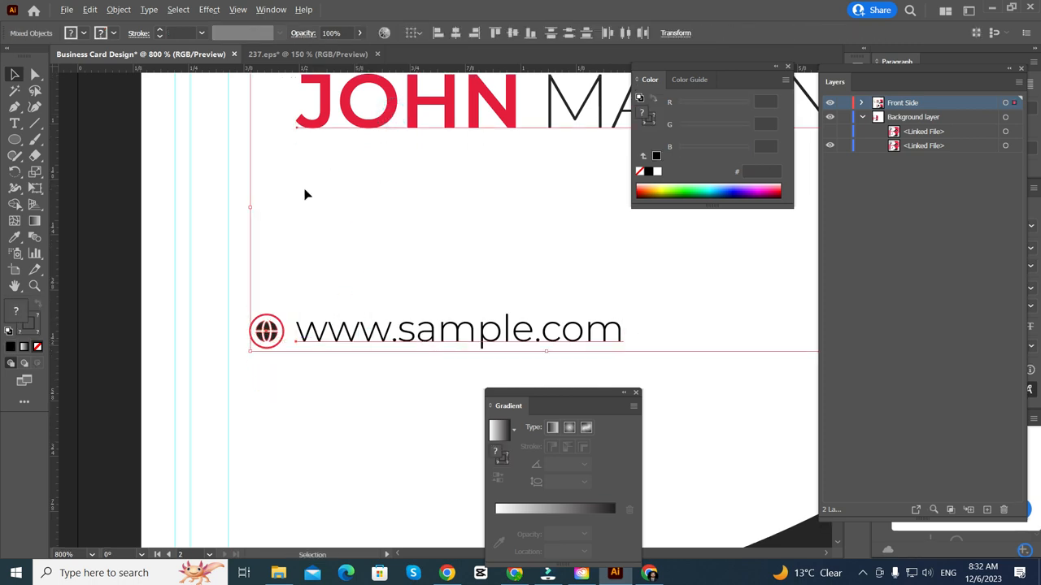
scroll(309, 199, "up", 1)
scroll(346, 269, "down", 1)
scroll(317, 270, "down", 1)
scroll(317, 270, "down", 3)
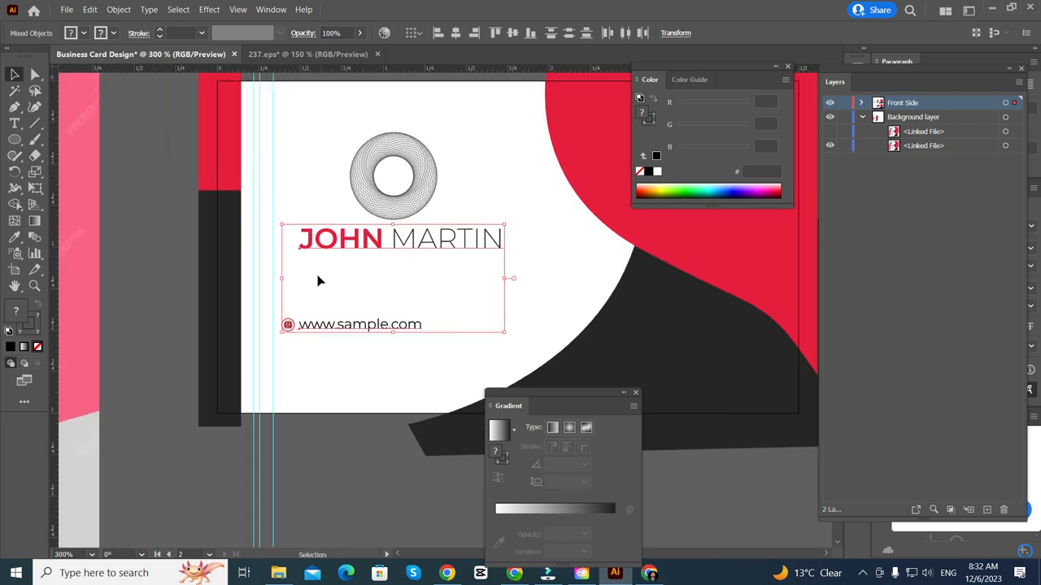
left_click(453, 34)
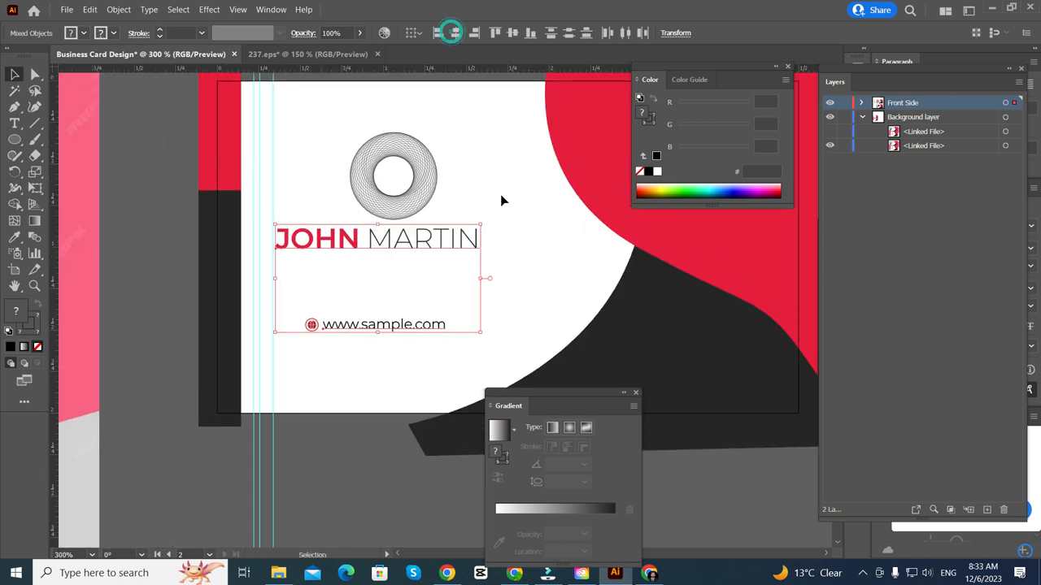
left_click_drag(456, 136, 354, 361)
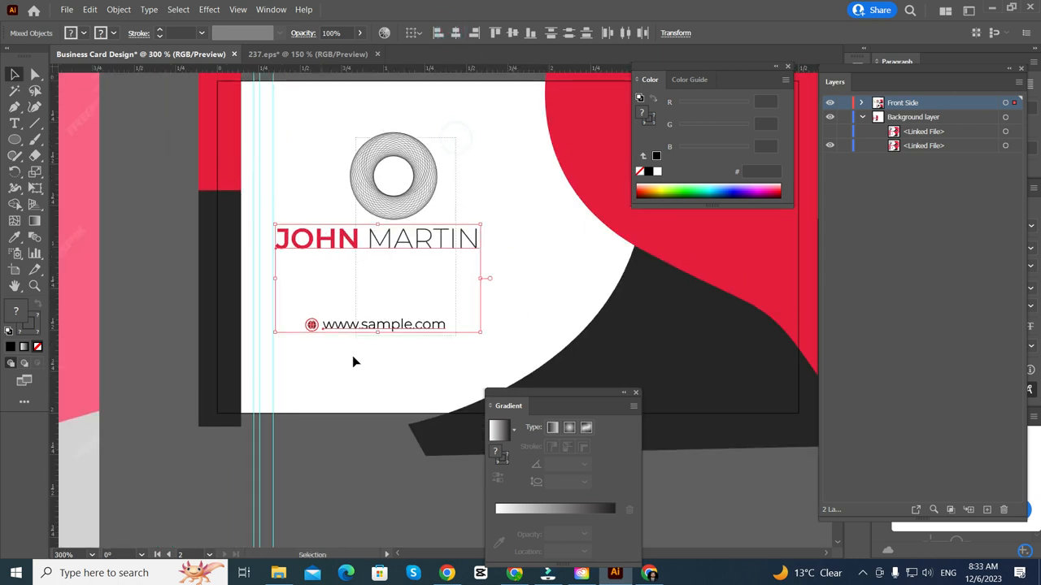
left_click(456, 33)
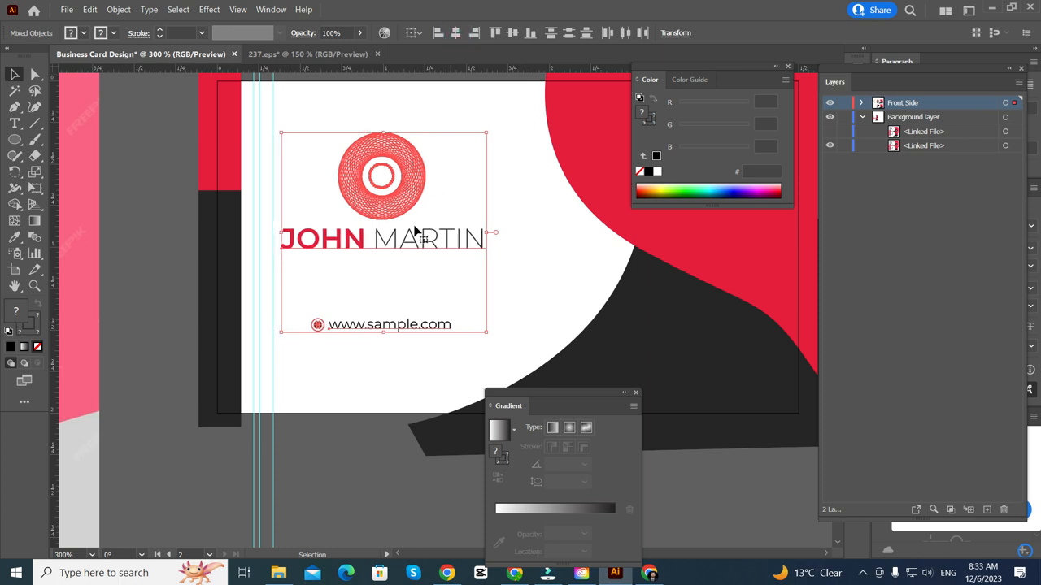
left_click_drag(382, 215, 394, 216)
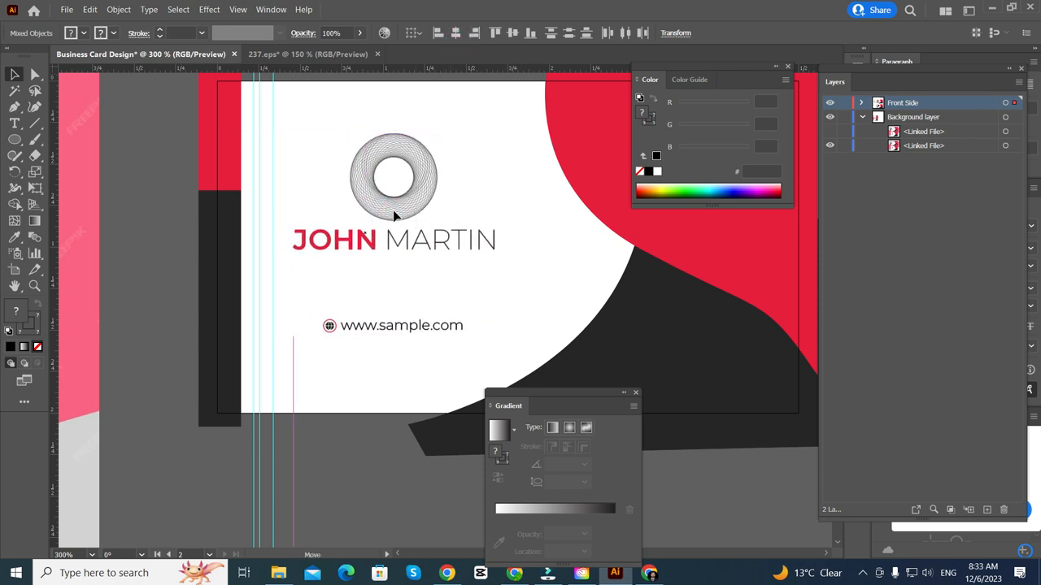
left_click(402, 302)
left_click_drag(336, 334, 361, 294)
left_click(351, 384)
scroll(340, 351, "down", 3)
scroll(328, 321, "up", 1)
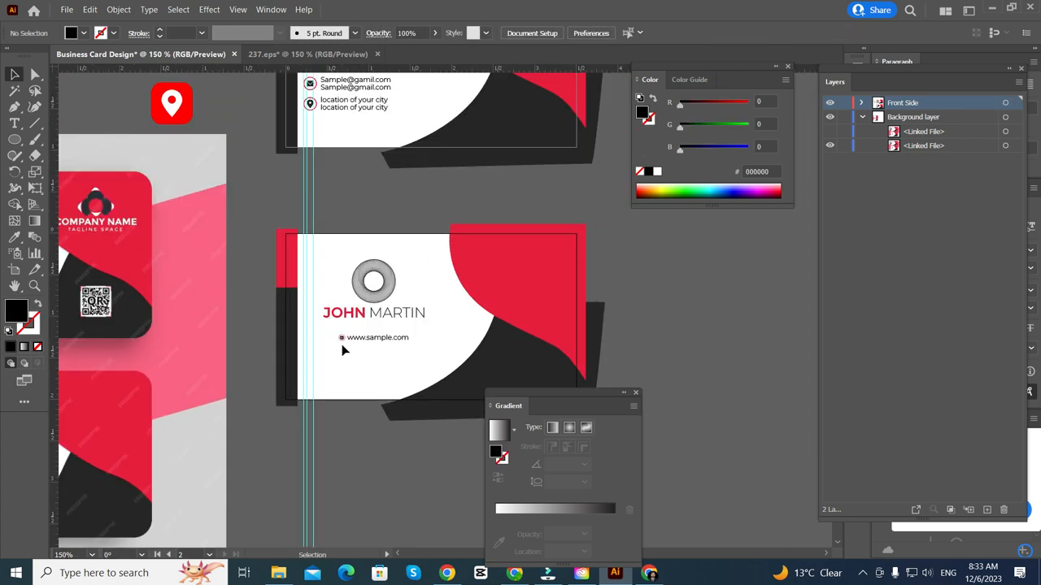
scroll(291, 317, "right", 2)
scroll(303, 297, "down", 1)
scroll(316, 231, "right", 2)
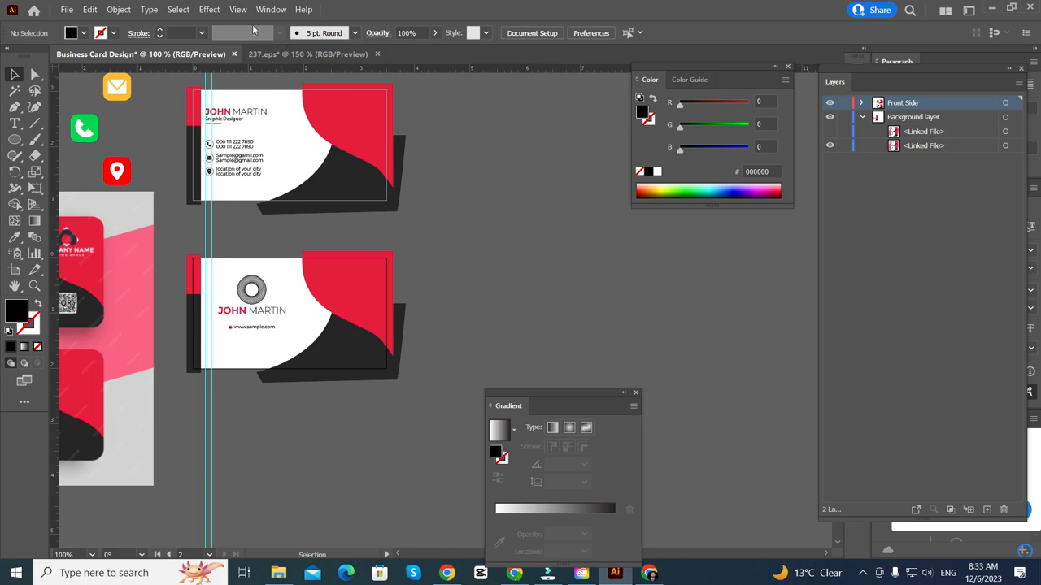
left_click(244, 9)
left_click(293, 67)
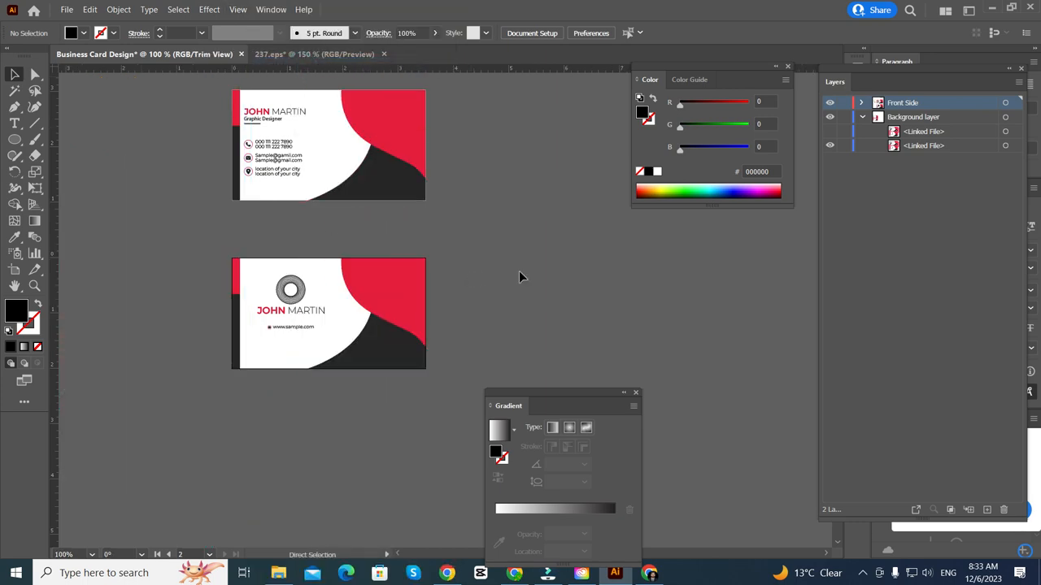
scroll(544, 262, "up", 1)
scroll(571, 250, "right", 2)
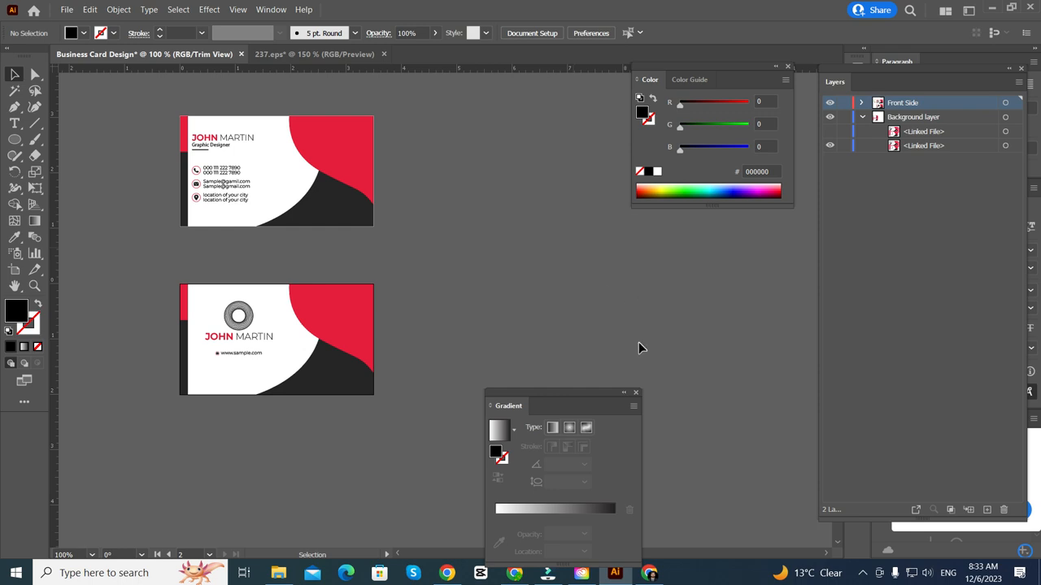
scroll(359, 314, "up", 1)
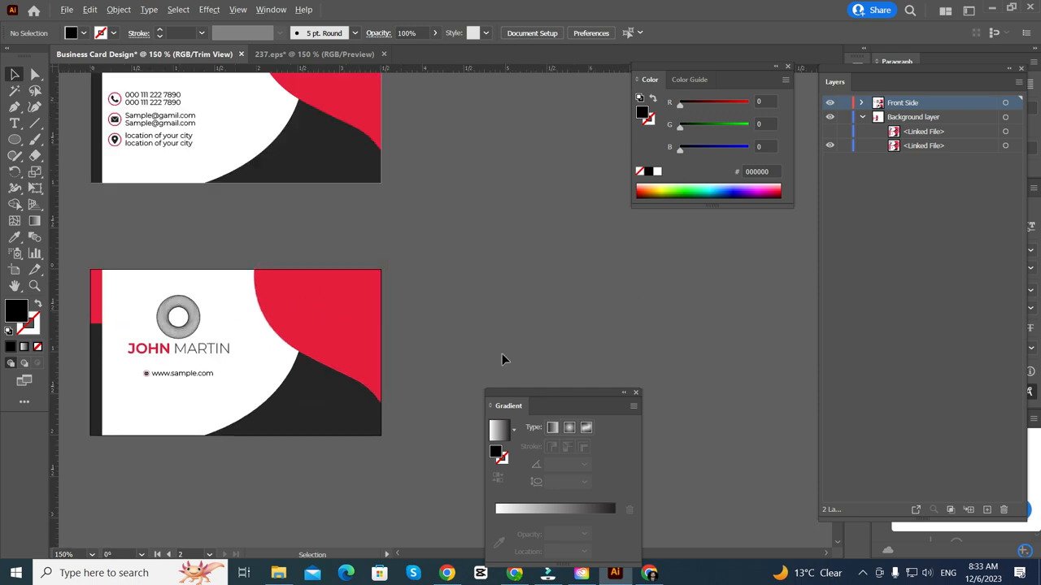
scroll(502, 353, "up", 1)
scroll(502, 352, "left", 2)
scroll(502, 352, "up", 1)
scroll(501, 357, "right", 1)
scroll(502, 358, "up", 1)
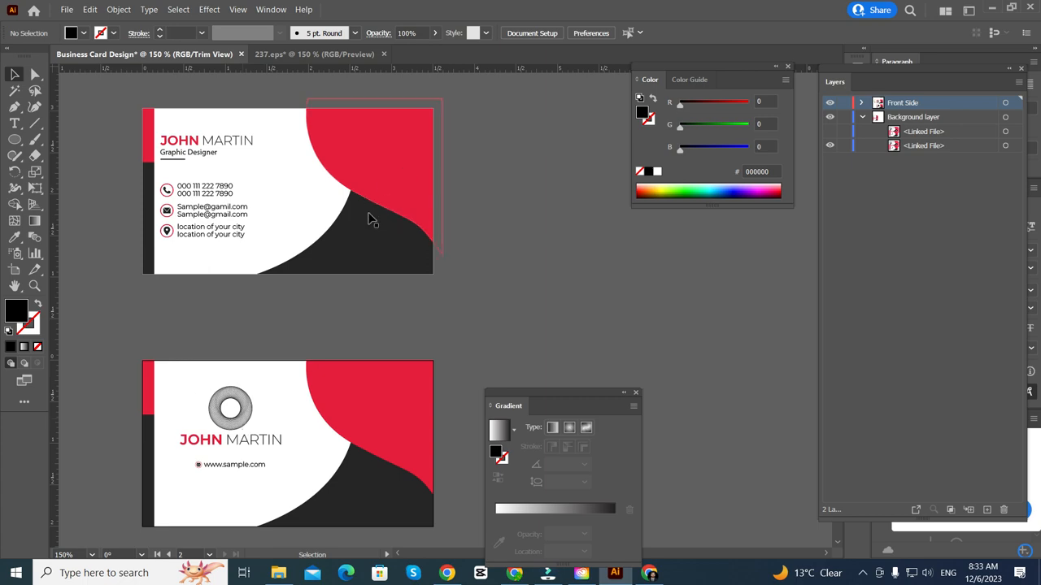
- Alt-drag the Front Side artboard rightward to create a third artboard, 'Front Side copy 2'
scroll(171, 179, "up", 5)
scroll(175, 238, "up", 1)
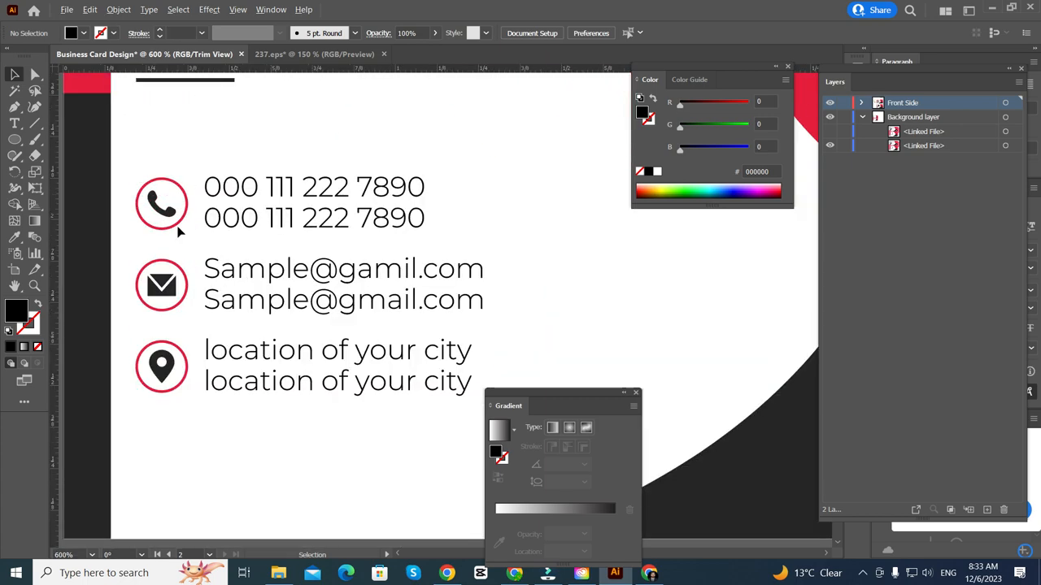
scroll(175, 238, "down", 2)
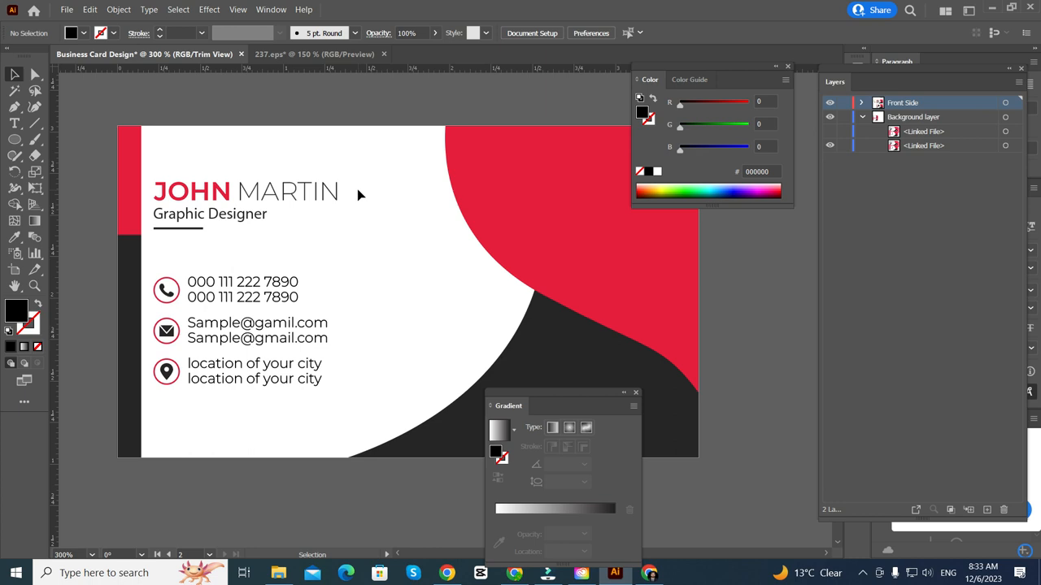
scroll(111, 297, "up", 1)
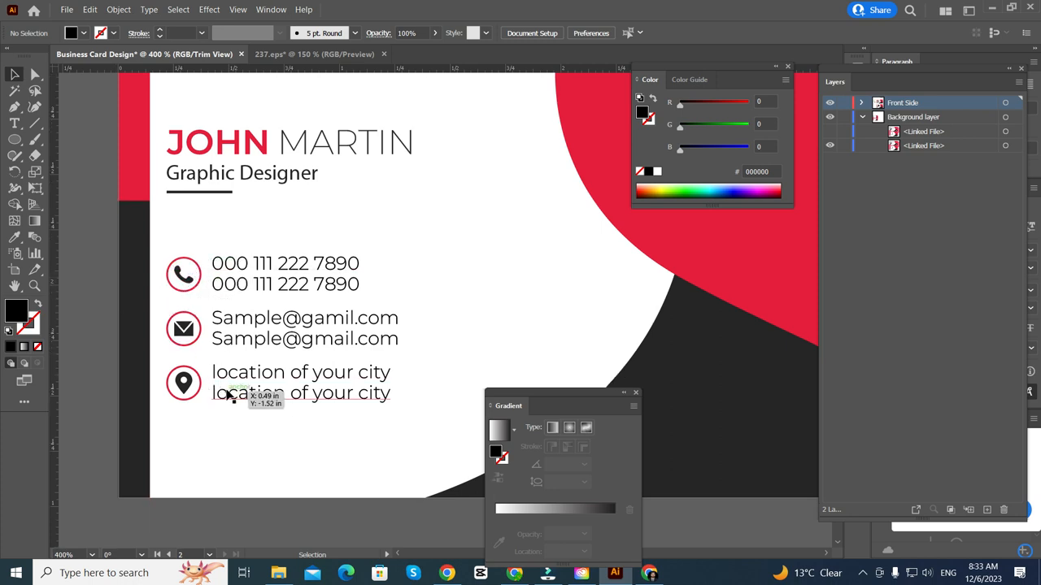
scroll(174, 233, "down", 2)
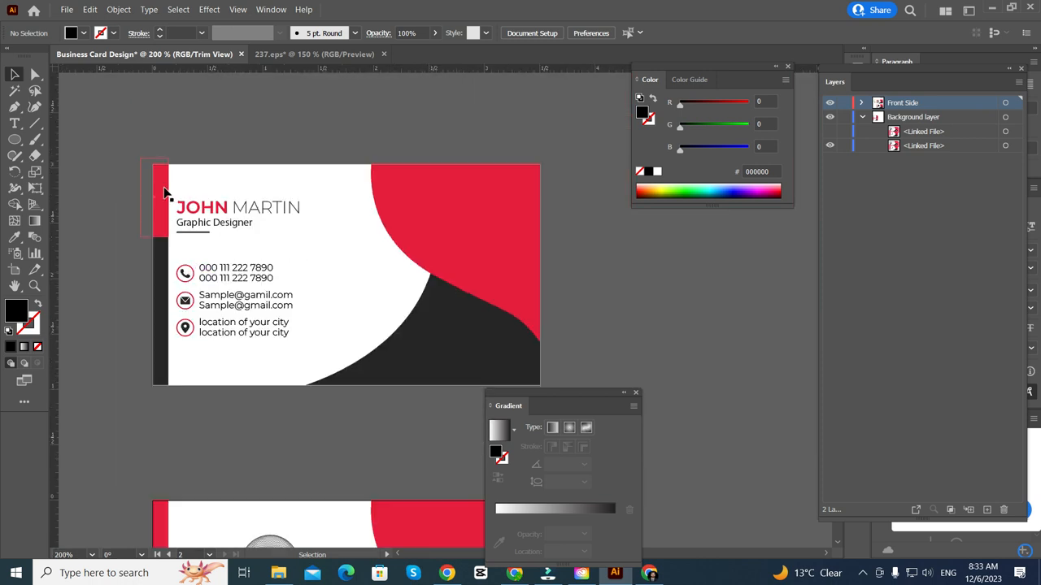
scroll(209, 316, "down", 3)
scroll(232, 341, "right", 2)
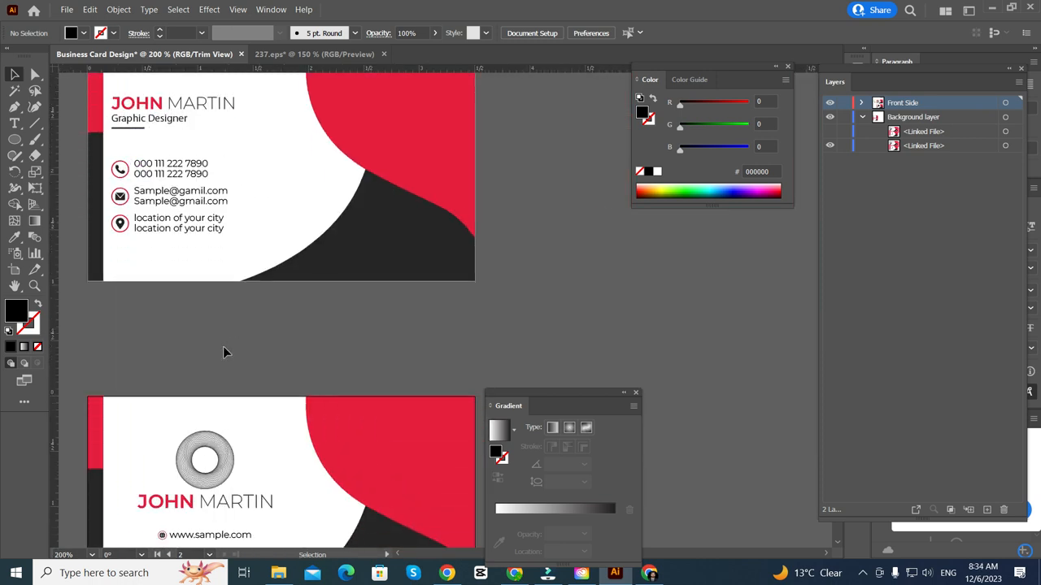
scroll(222, 347, "down", 4)
scroll(217, 374, "up", 1)
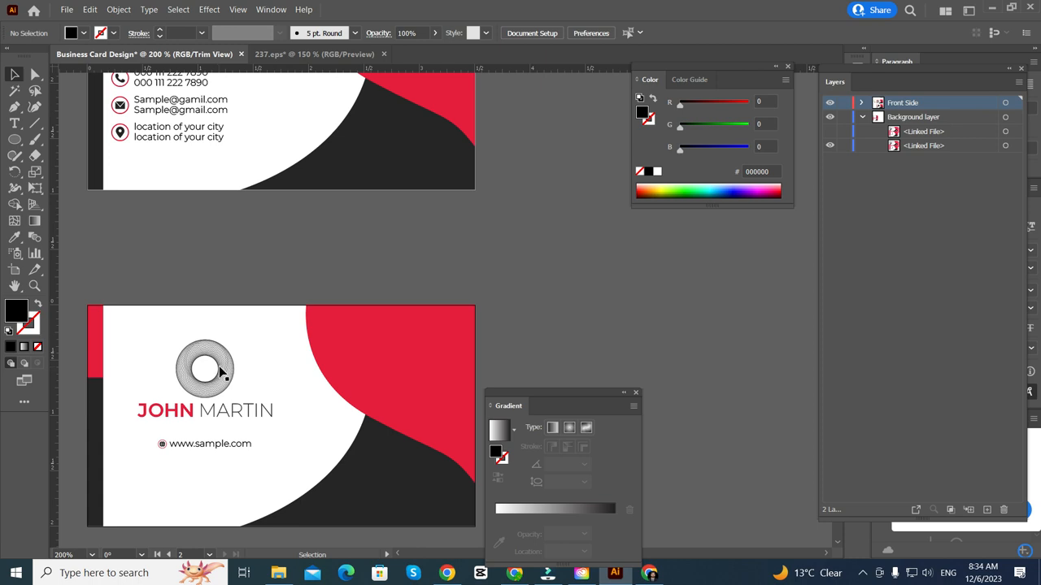
scroll(263, 299, "down", 1)
scroll(260, 299, "up", 3)
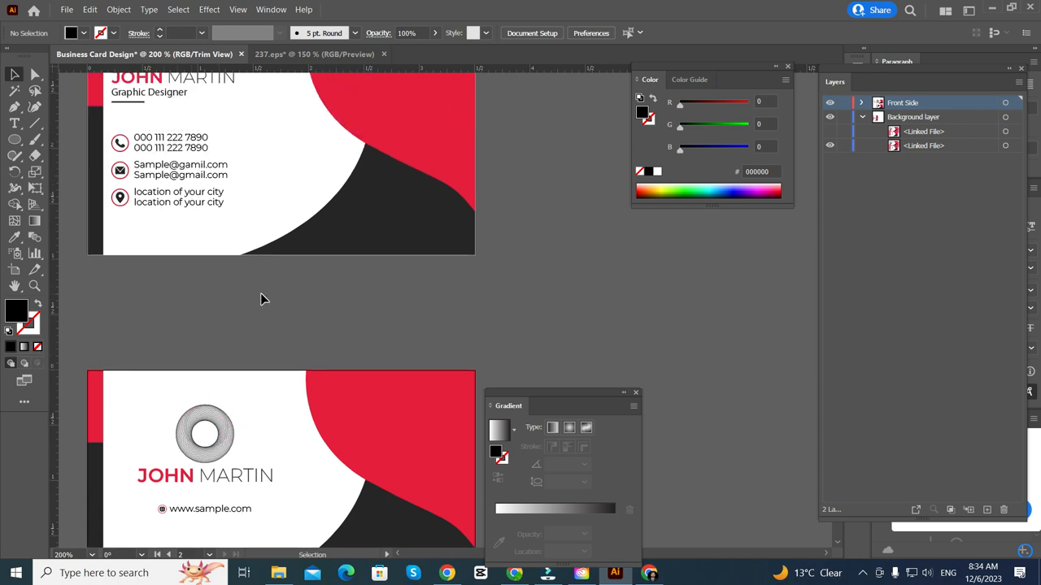
scroll(261, 297, "up", 3)
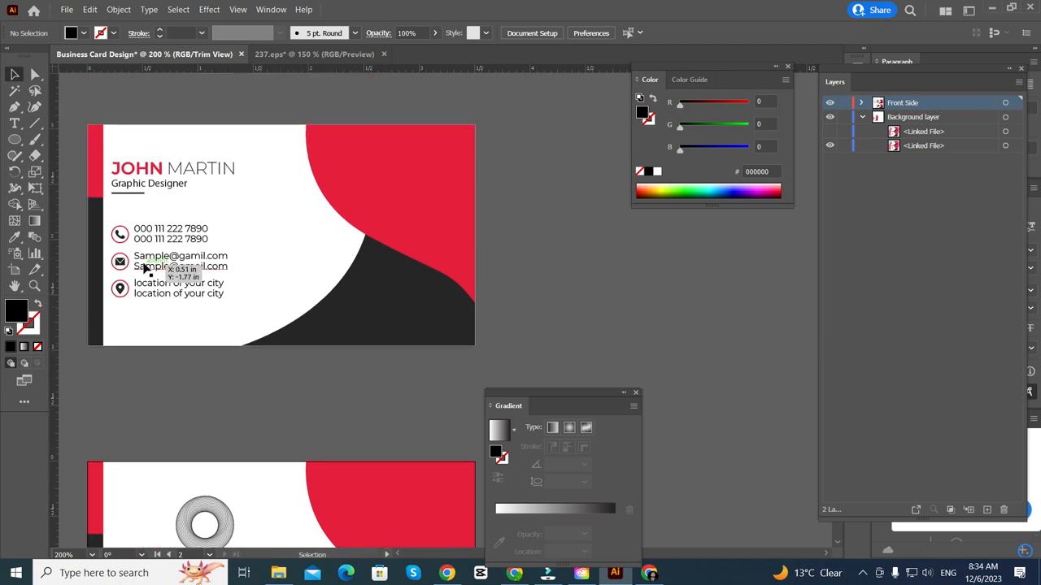
scroll(145, 267, "up", 1)
scroll(145, 267, "up", 1)
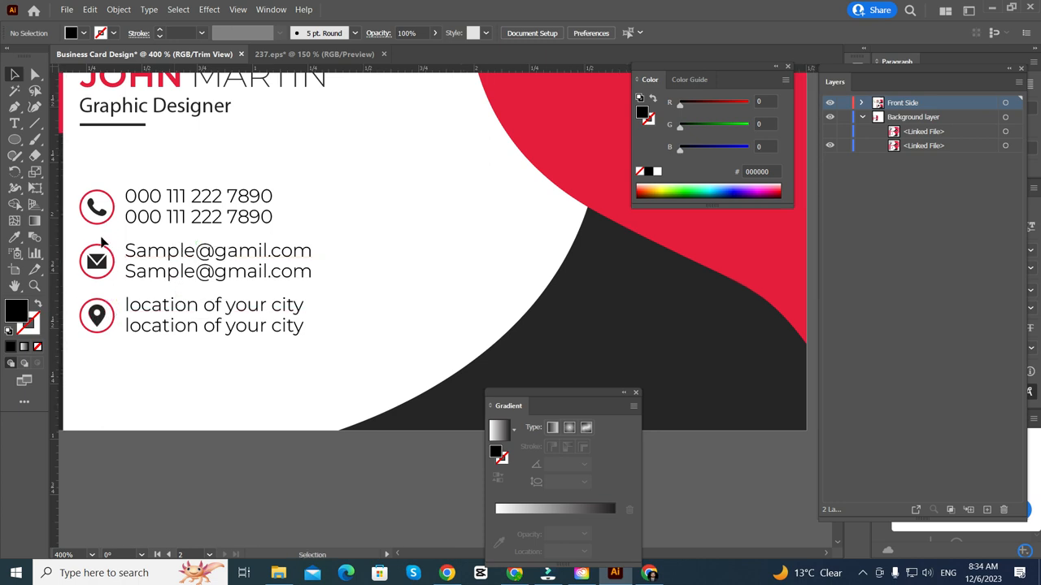
scroll(115, 327, "left", 2)
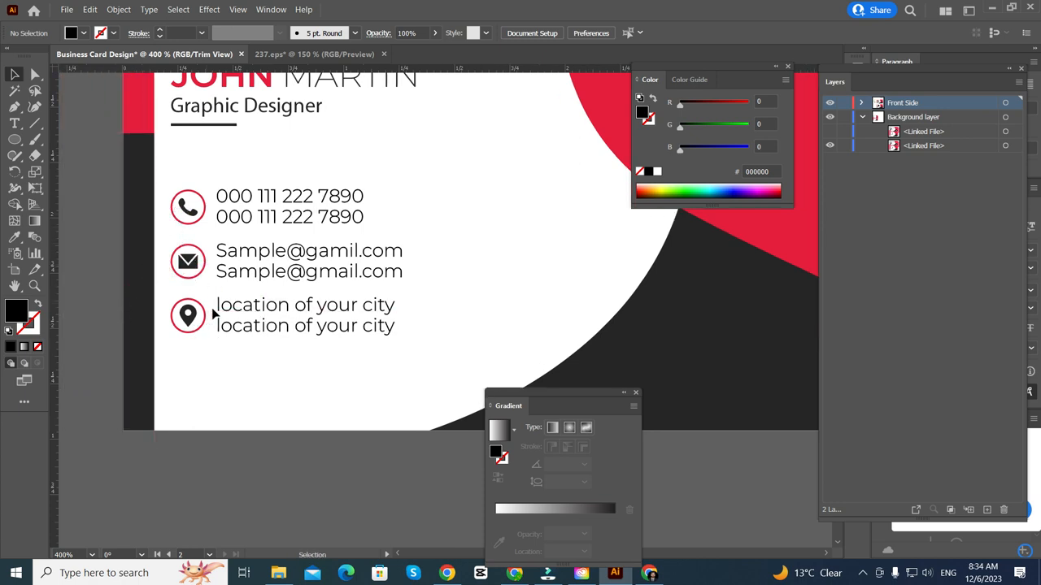
scroll(231, 305, "up", 3)
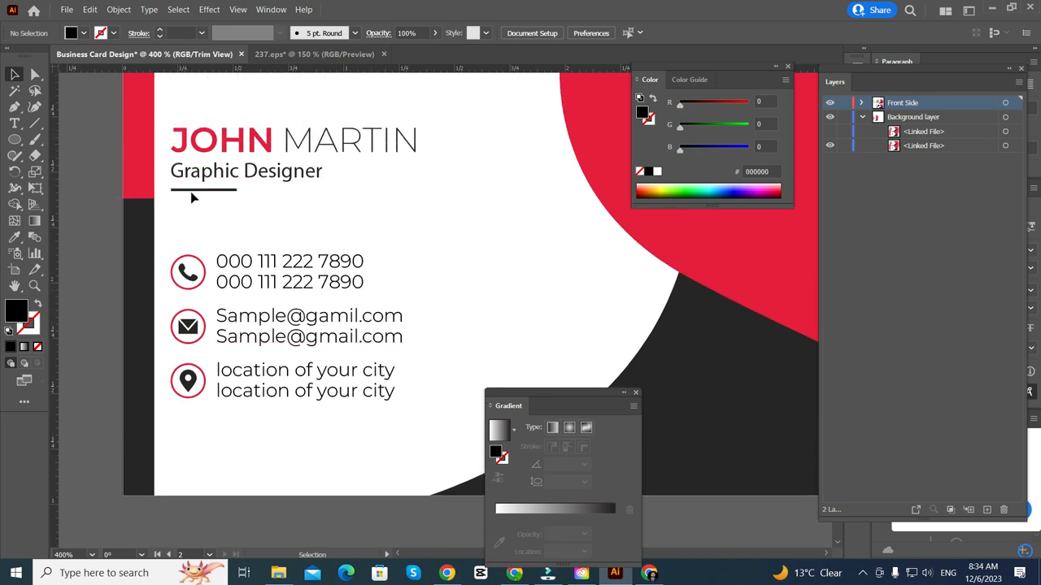
scroll(241, 276, "up", 1)
scroll(240, 277, "up", 5)
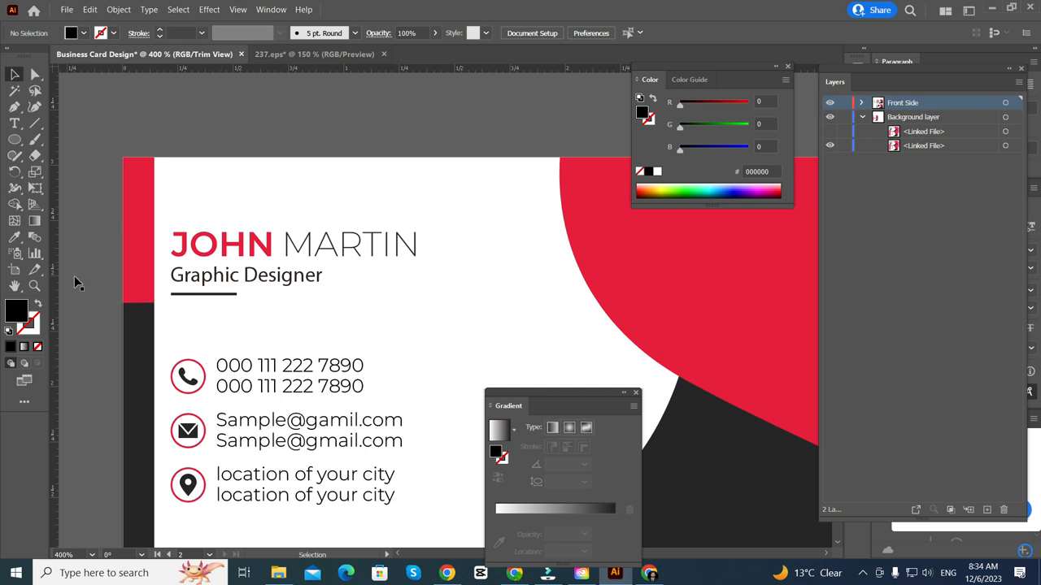
scroll(90, 261, "down", 1)
scroll(102, 247, "down", 2)
scroll(239, 235, "right", 3)
scroll(551, 236, "right", 4)
scroll(551, 236, "up", 1)
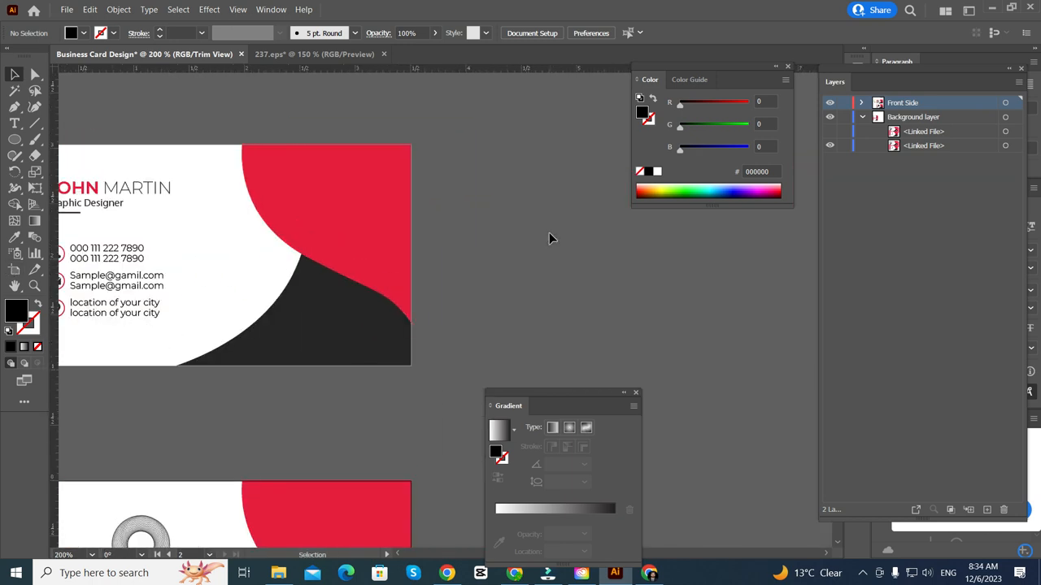
scroll(551, 236, "left", 4)
scroll(233, 190, "down", 1)
scroll(254, 188, "right", 2)
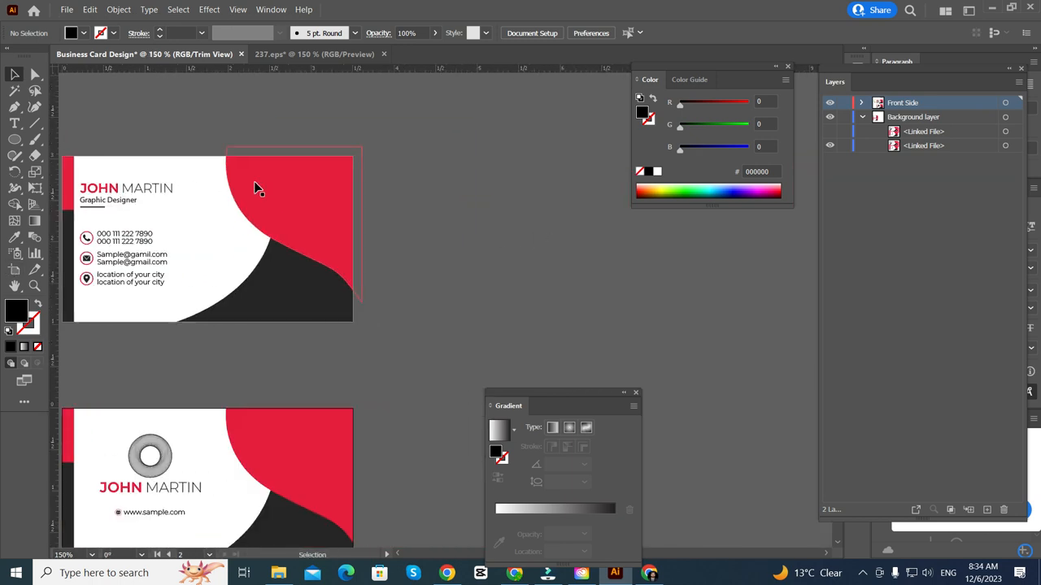
scroll(255, 188, "left", 3)
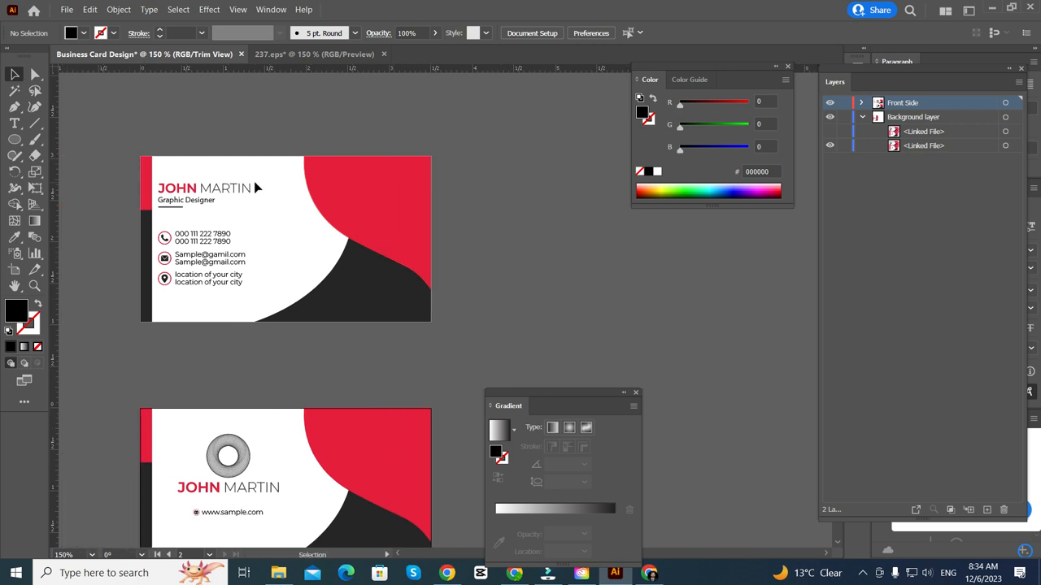
scroll(255, 188, "right", 3)
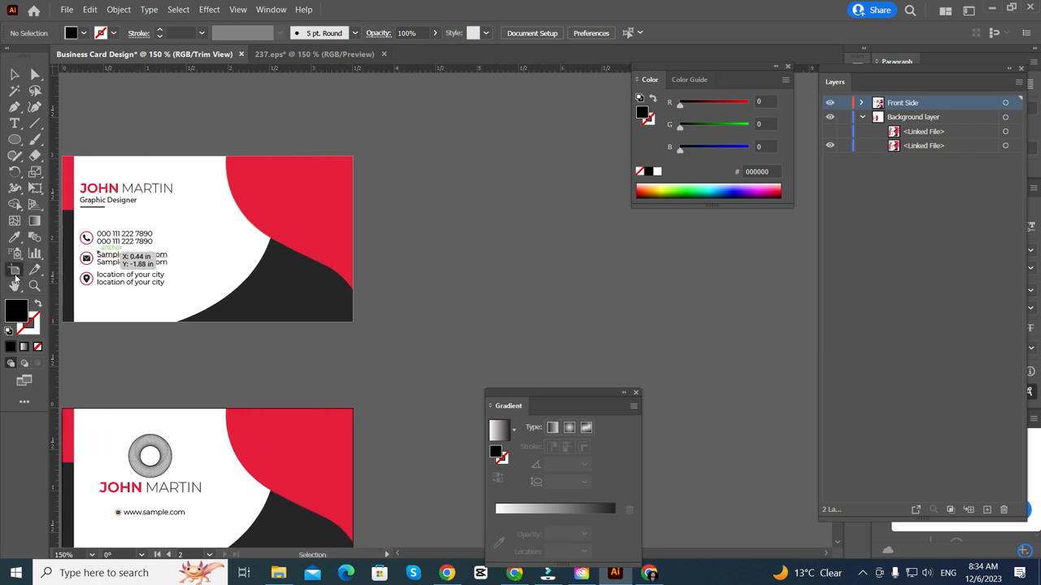
left_click(15, 272)
left_click_drag(120, 235, 582, 234)
scroll(465, 267, "right", 7)
scroll(435, 267, "left", 1)
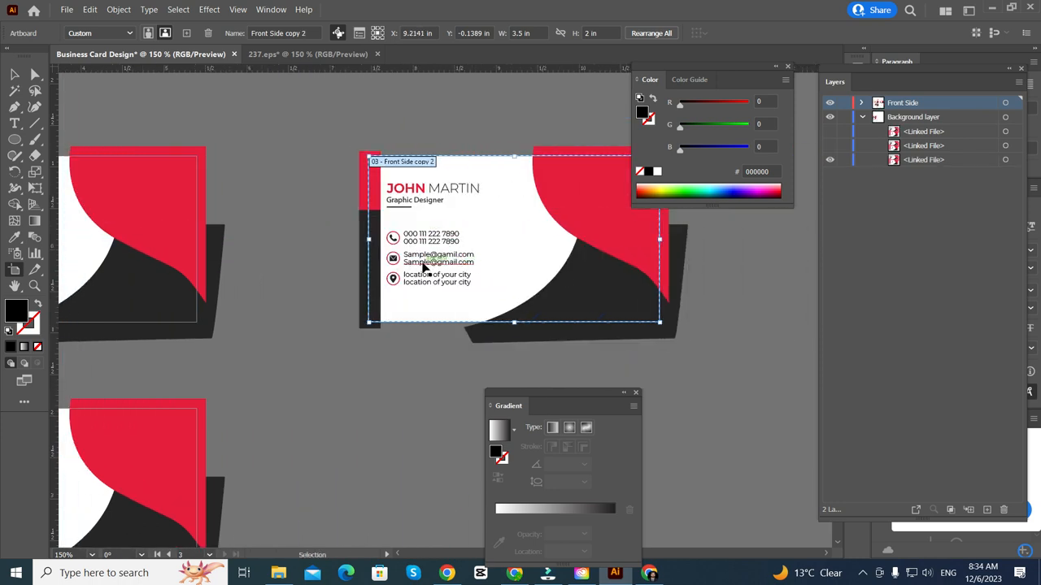
scroll(423, 268, "right", 3)
left_click(15, 76)
scroll(279, 337, "up", 3)
scroll(244, 317, "right", 2)
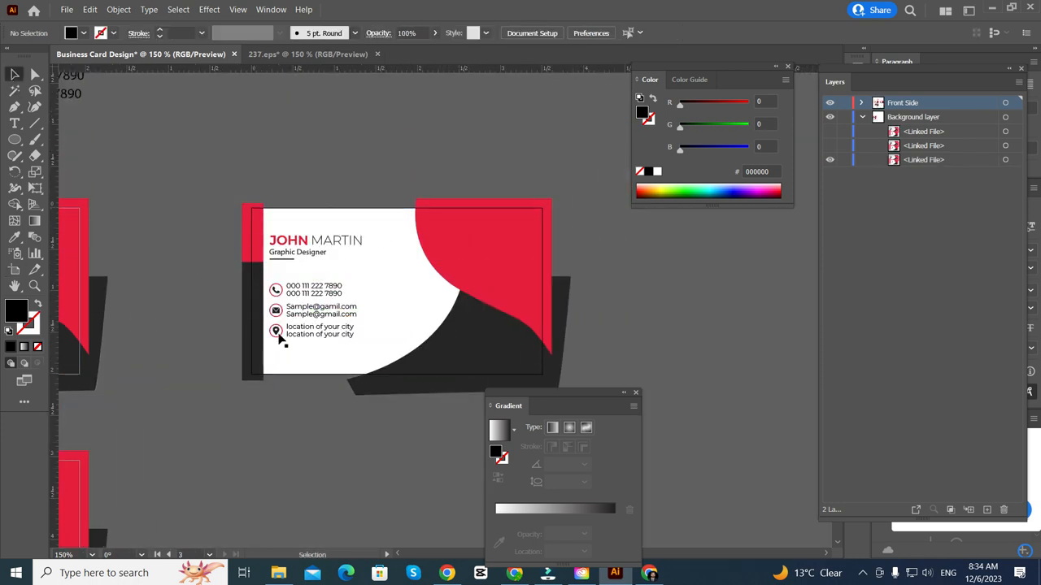
scroll(230, 307, "right", 4)
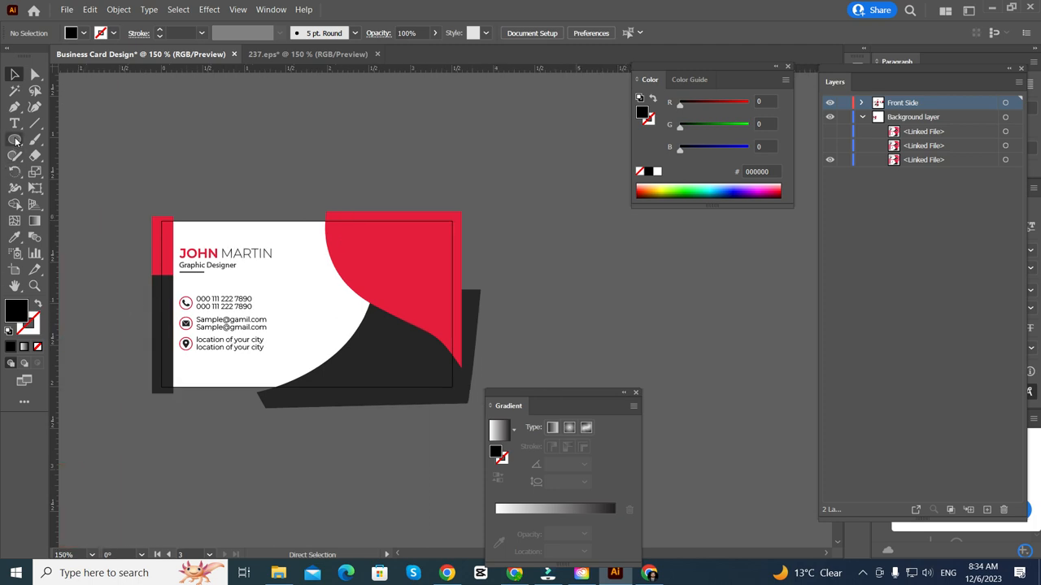
left_click_drag(15, 141, 73, 140)
- Create a 3.5 × 2 in rectangle through the Rectangle size dialog
left_click(192, 154)
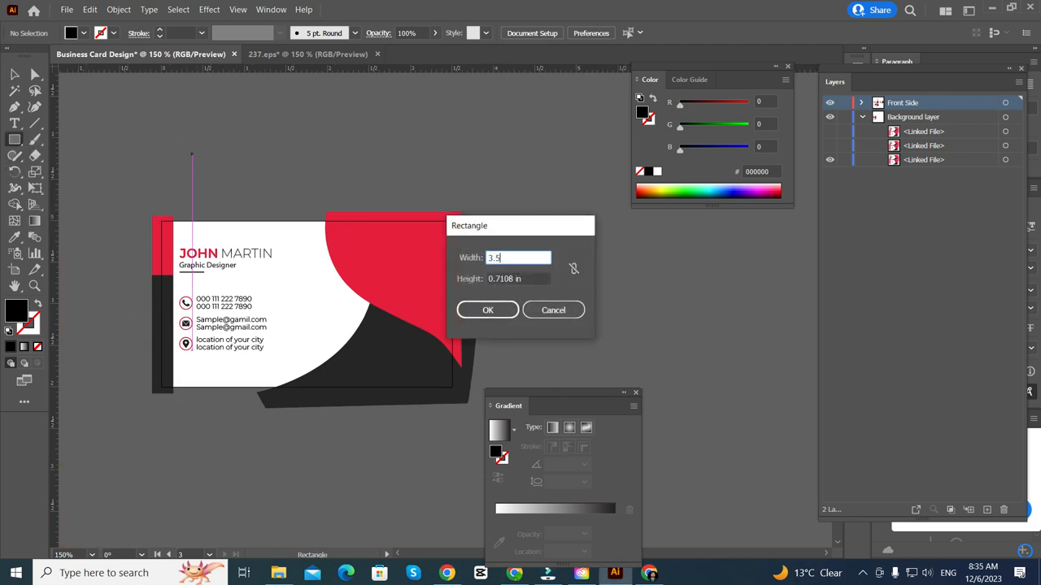
key("Tab")
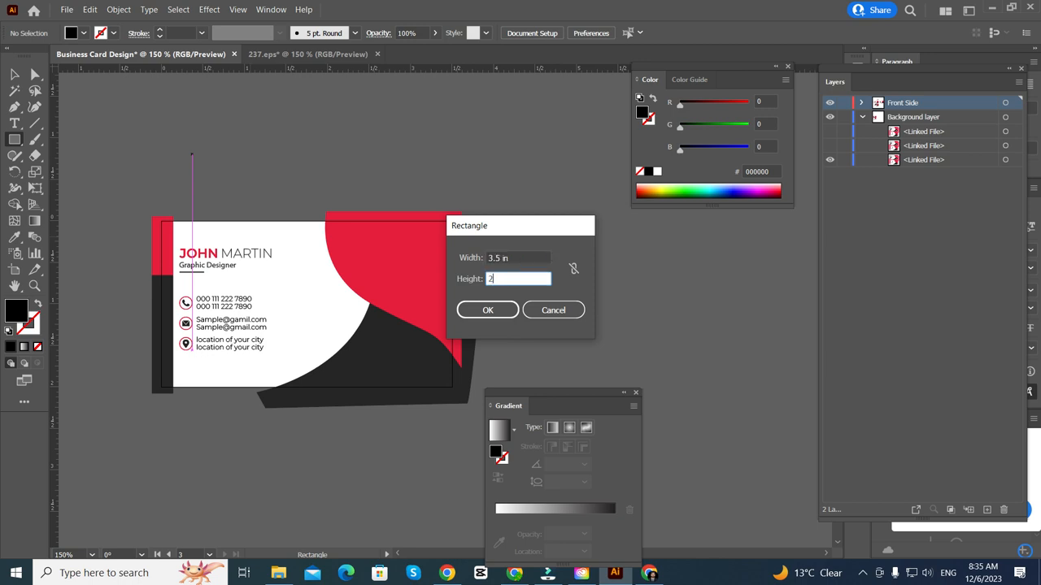
type("2")
key("Return")
- Centre the black rectangle horizontally and vertically on the new artboard
left_click(13, 77)
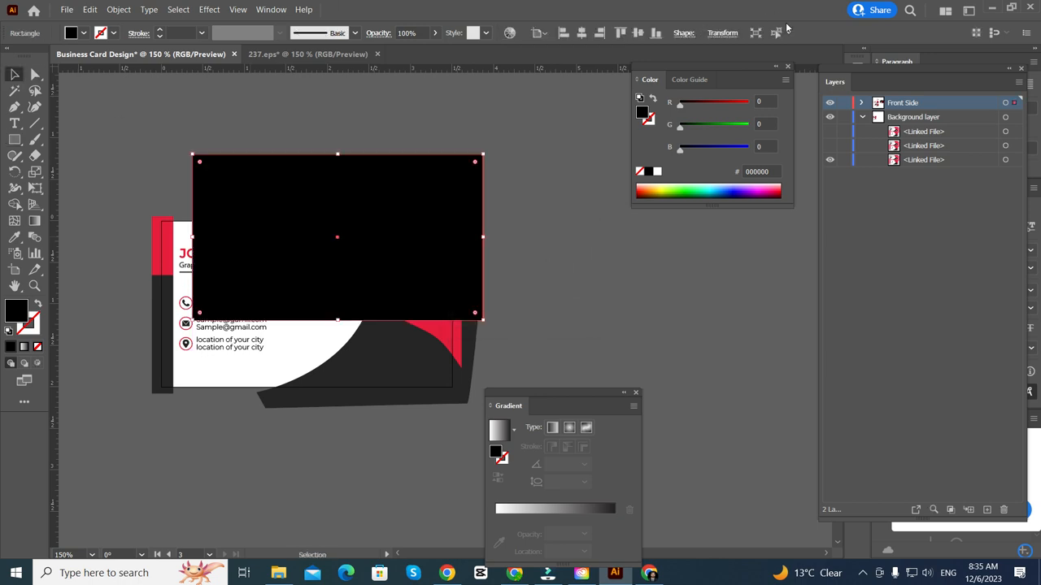
left_click(261, 370)
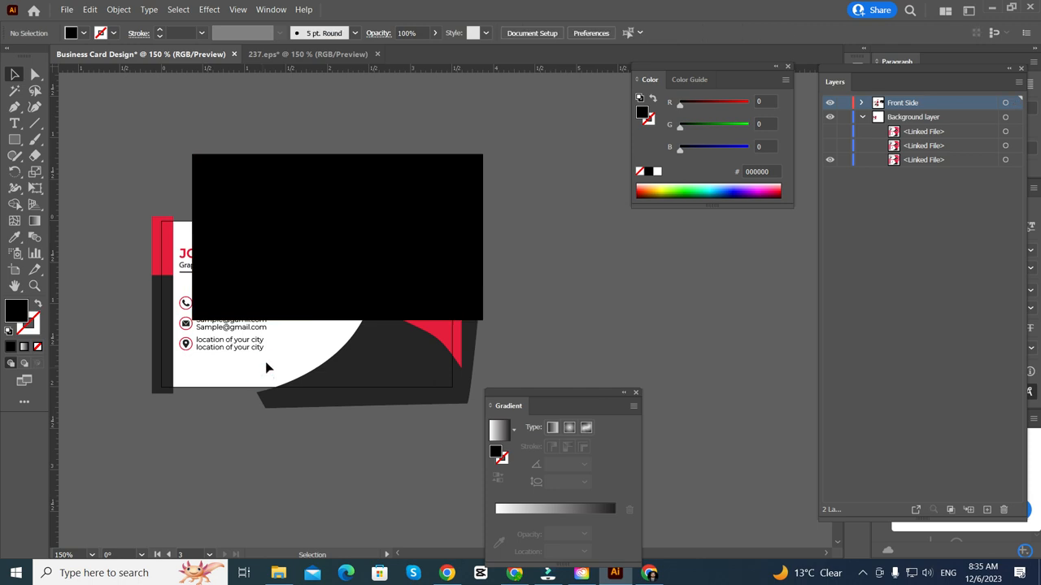
left_click(336, 251)
left_click(579, 34)
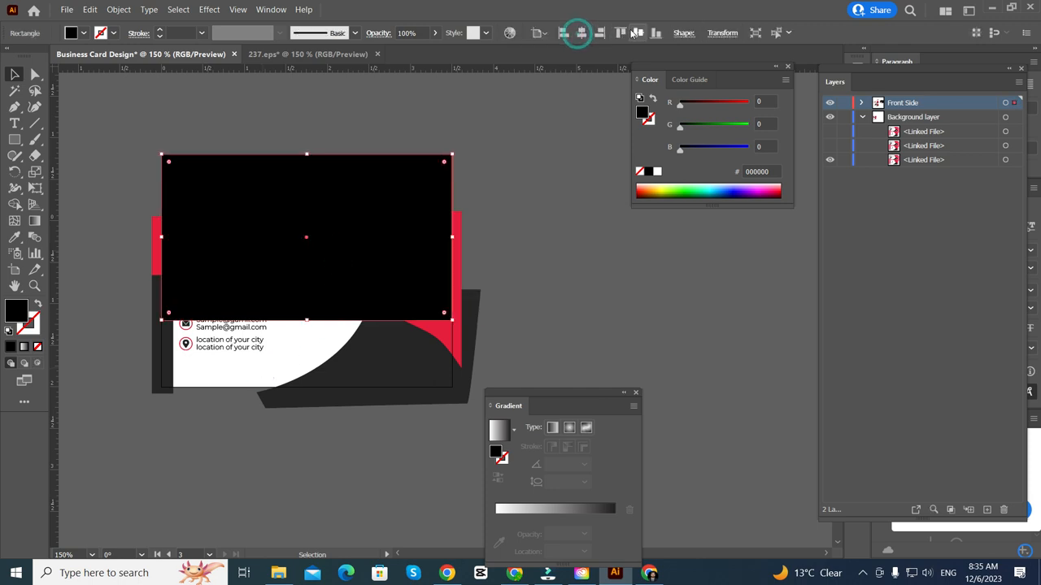
left_click(633, 33)
left_click(595, 147)
- Marquee-select the black rectangle together with all the front-side card artwork
scroll(237, 356, "right", 2)
scroll(282, 337, "up", 1)
left_click(393, 280)
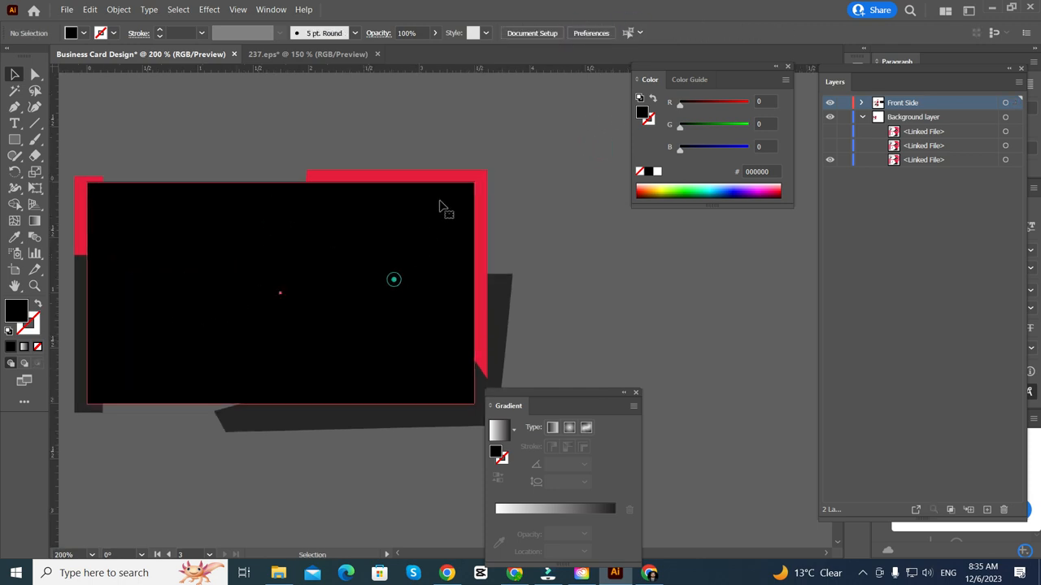
scroll(443, 199, "up", 3)
left_click_drag(524, 165, 499, 197)
scroll(488, 213, "down", 5)
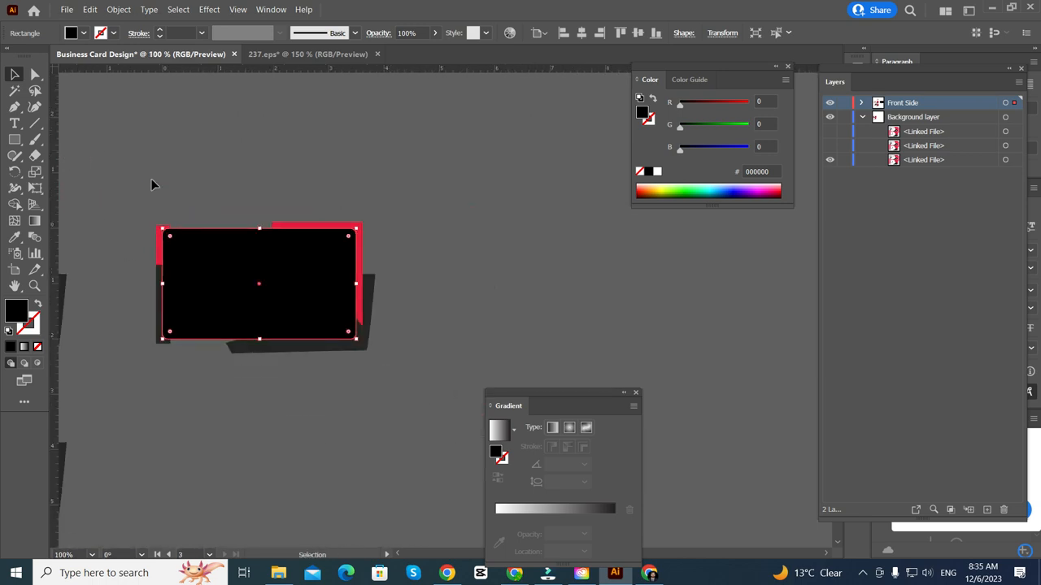
left_click(151, 183)
left_click_drag(105, 165, 400, 355)
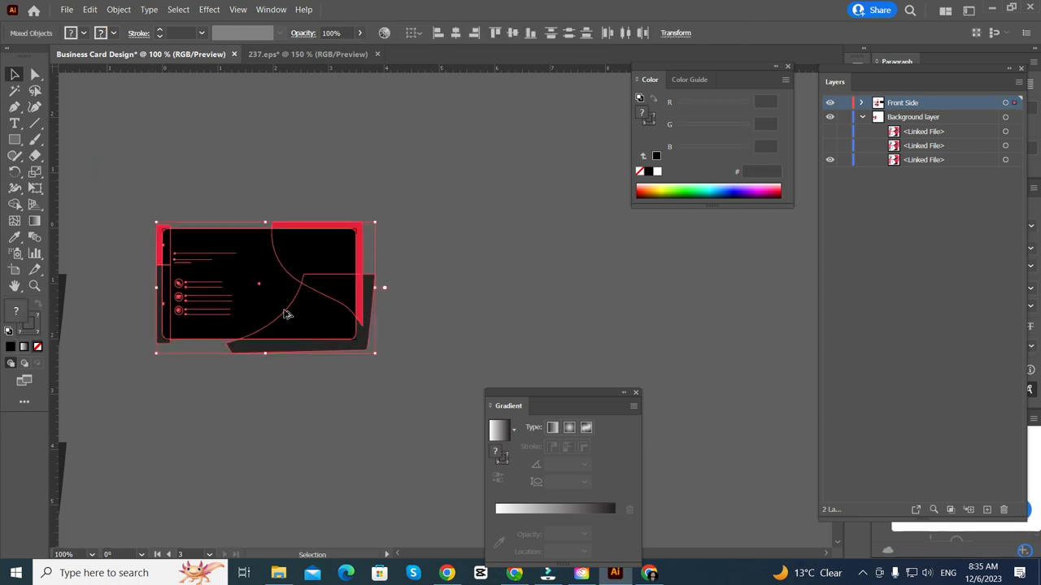
- Make a clipping mask from the top rectangle and the card artwork
scroll(284, 314, "up", 3)
right_click(290, 299)
left_click(346, 400)
scroll(345, 404, "down", 3)
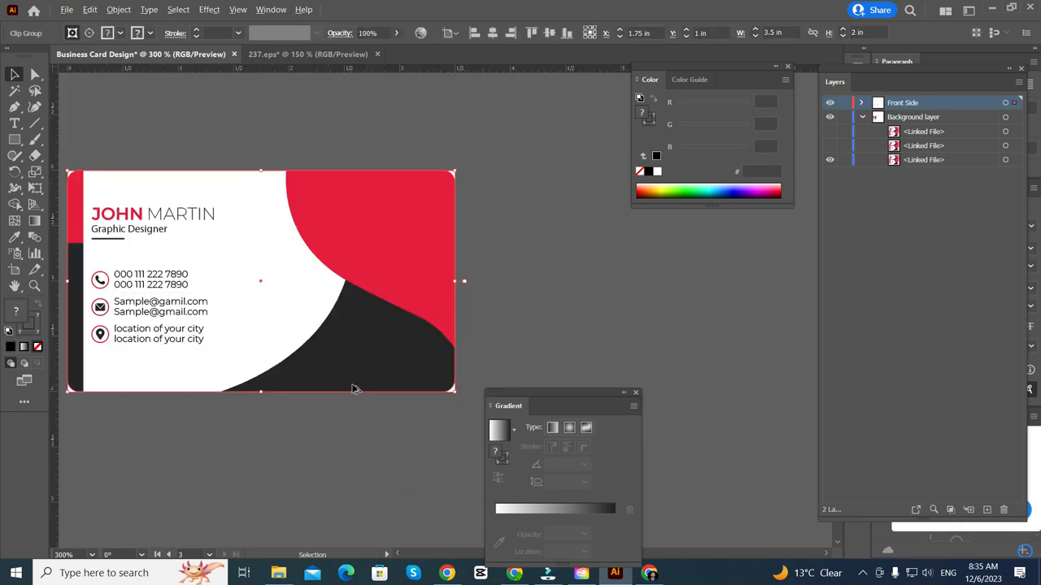
left_click(332, 430)
scroll(427, 424, "up", 4)
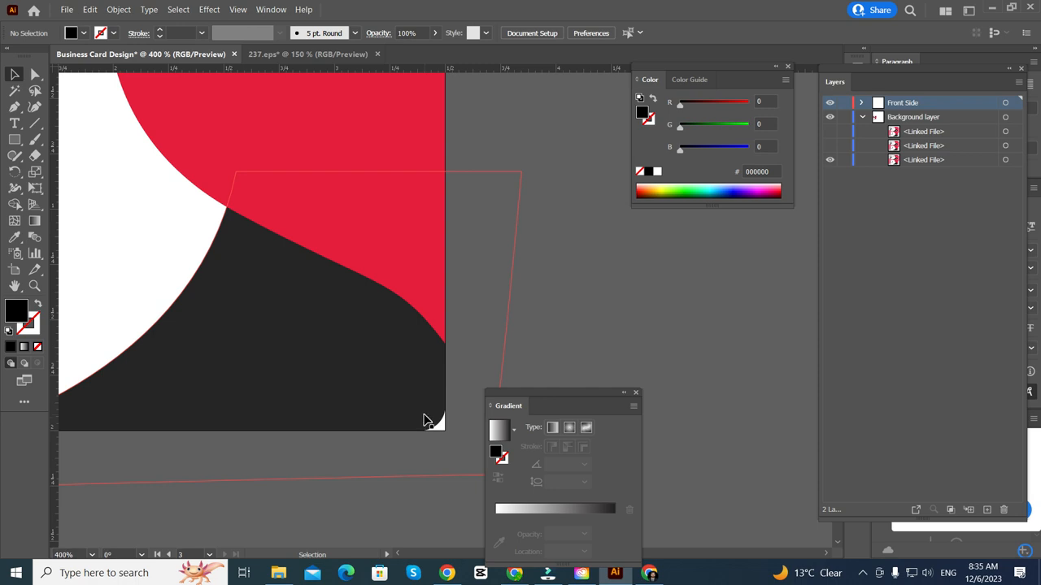
- Round the clipping rectangle's corners to 0.33 in inside the clip group
double_click(425, 414)
double_click(432, 425)
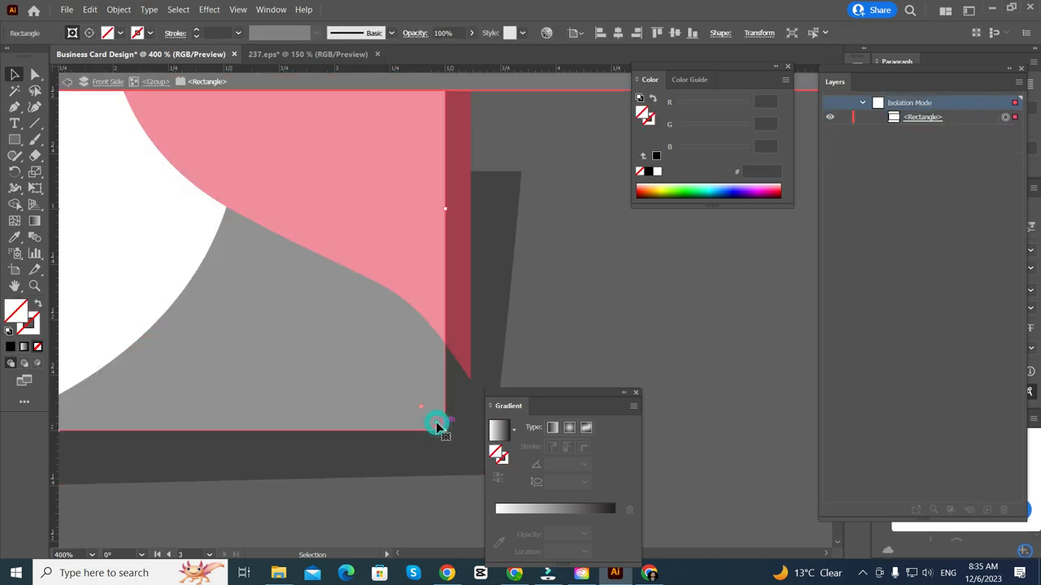
left_click_drag(416, 403, 328, 401)
double_click(600, 331)
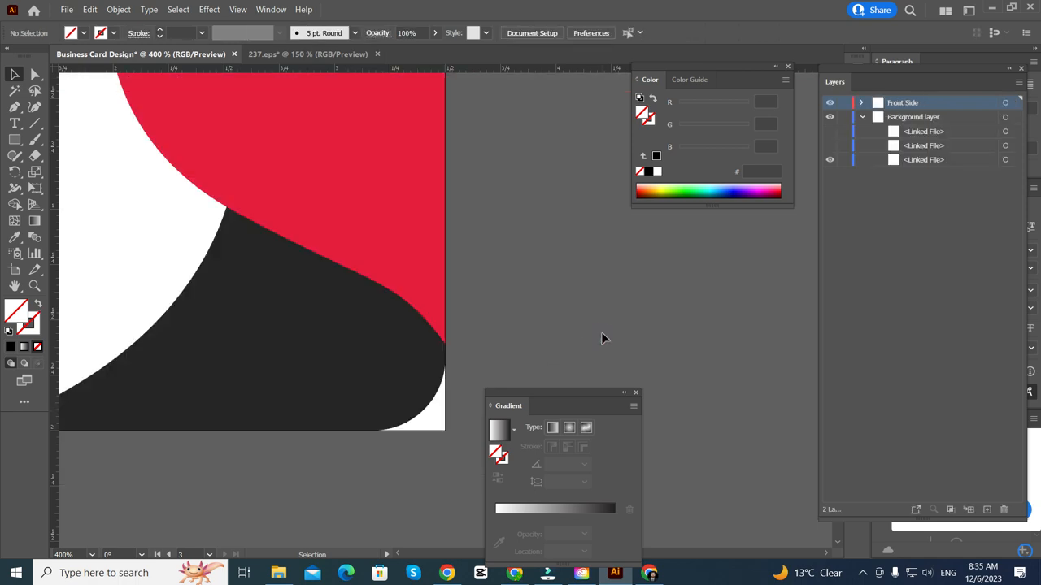
scroll(526, 334, "down", 2)
scroll(527, 335, "right", 1)
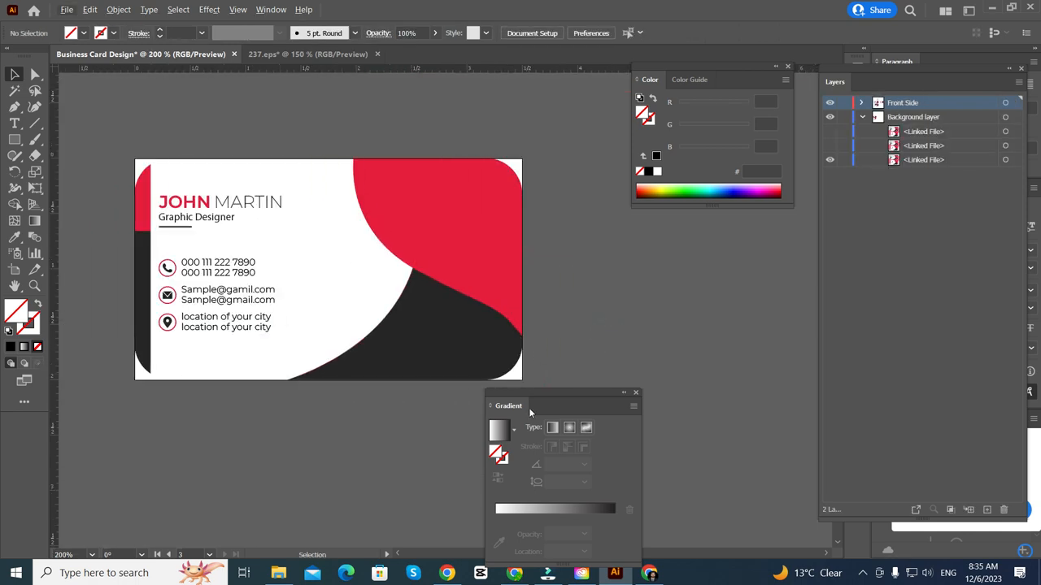
- Reduce the clipping rectangle's corner radius to 0.12 in and exit the clip group
double_click(509, 374)
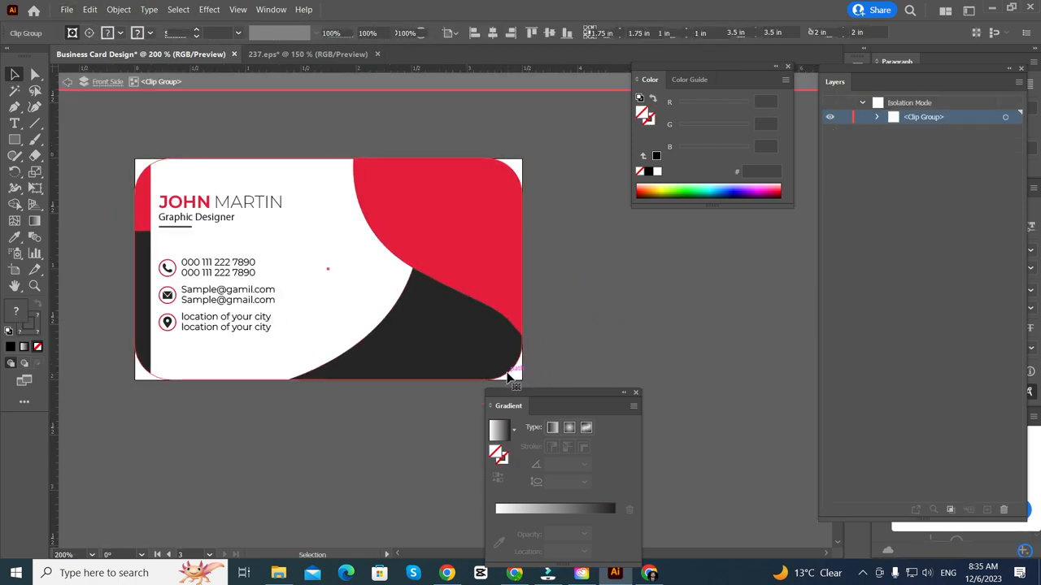
left_click(509, 375)
scroll(512, 370, "up", 5)
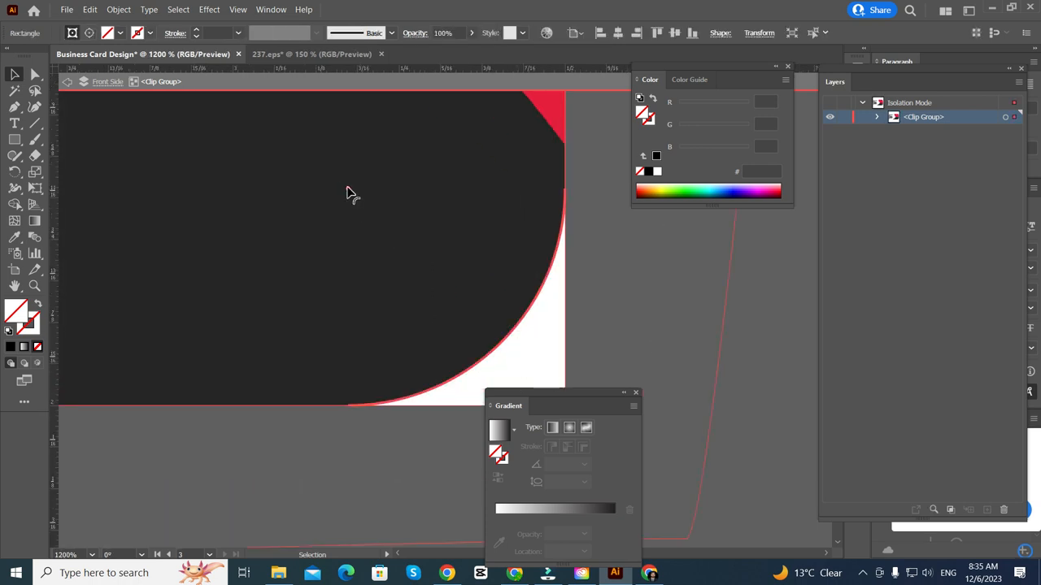
left_click_drag(347, 193, 506, 355)
scroll(406, 242, "down", 3)
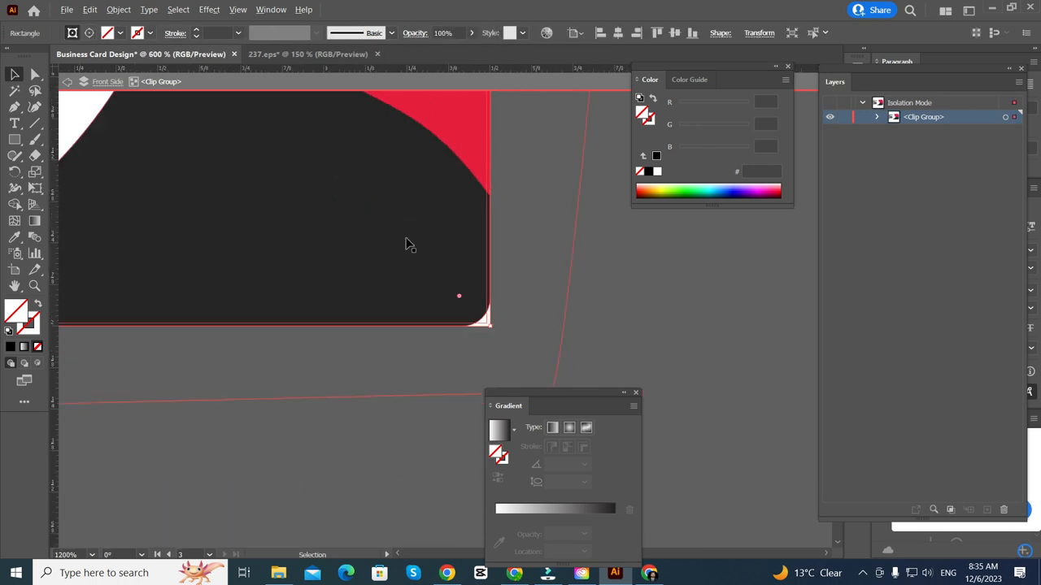
double_click(410, 362)
scroll(410, 362, "left", 1)
scroll(411, 362, "down", 4)
scroll(413, 362, "left", 5)
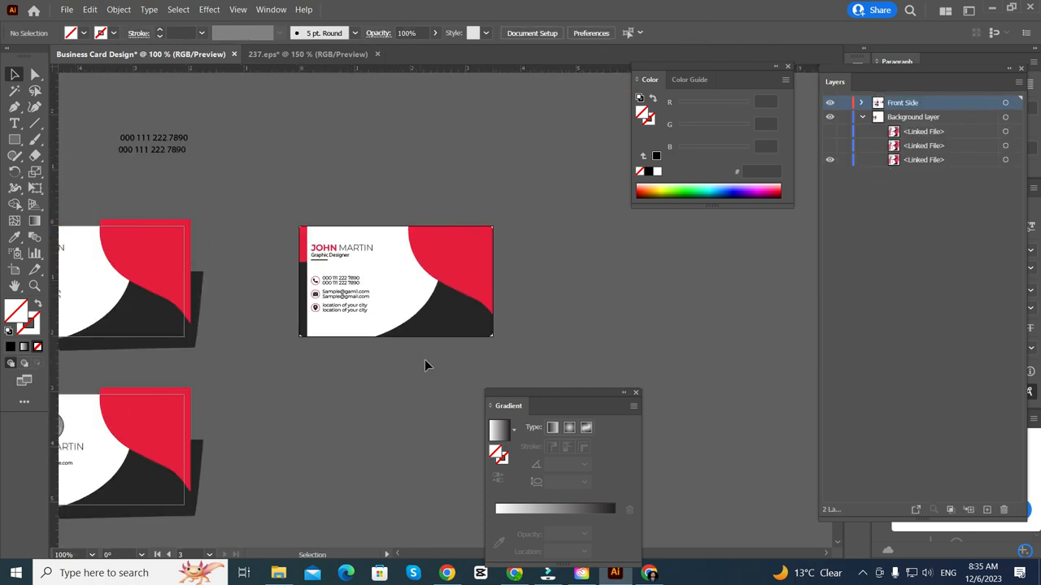
- Move the card off its artboard, then undo the move
scroll(426, 362, "up", 1)
scroll(429, 362, "right", 2)
scroll(423, 358, "down", 3)
left_click_drag(398, 261, 389, 481)
key("ctrl+z")
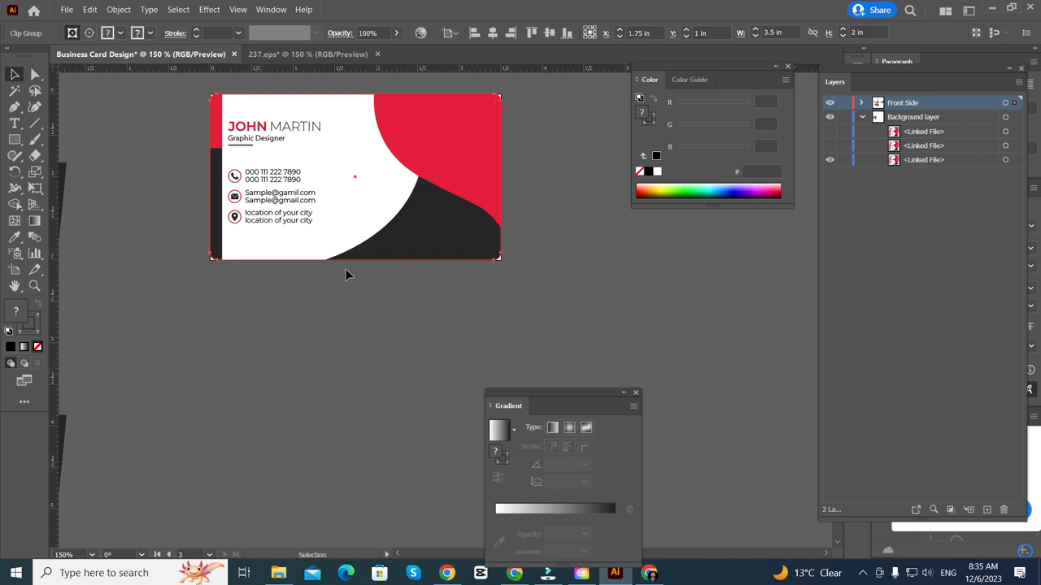
- Fill the clipping rectangle inside the clip group with white
double_click(297, 260)
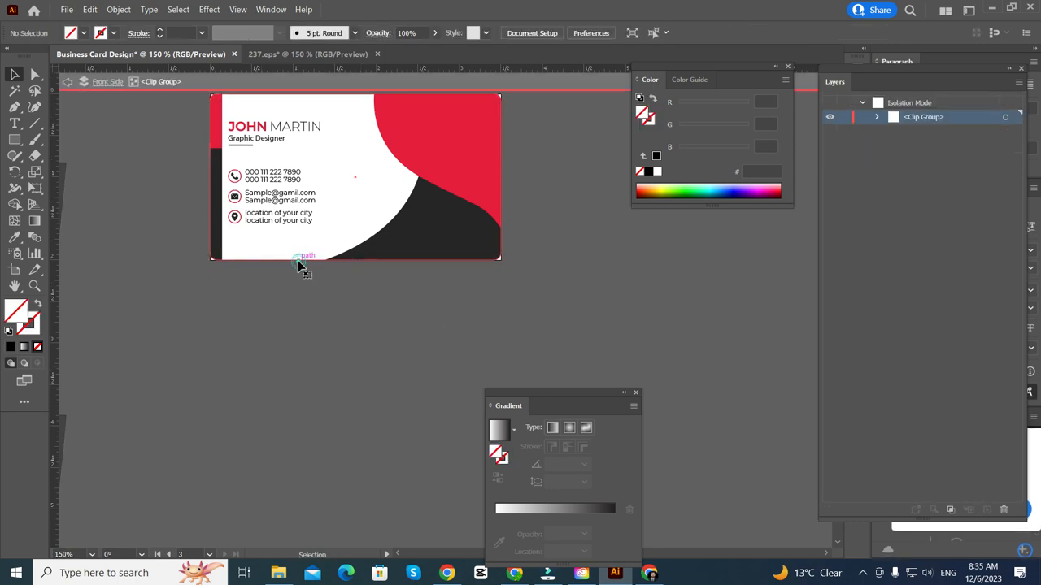
left_click(121, 33)
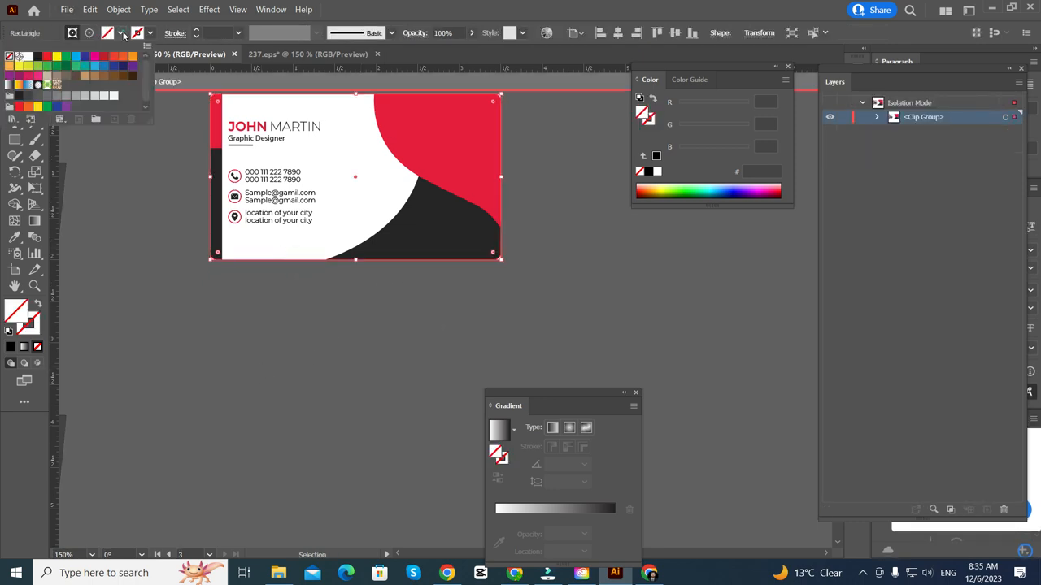
left_click(27, 57)
double_click(292, 334)
- Move the clipped card down below the blank white card
scroll(293, 326, "down", 1)
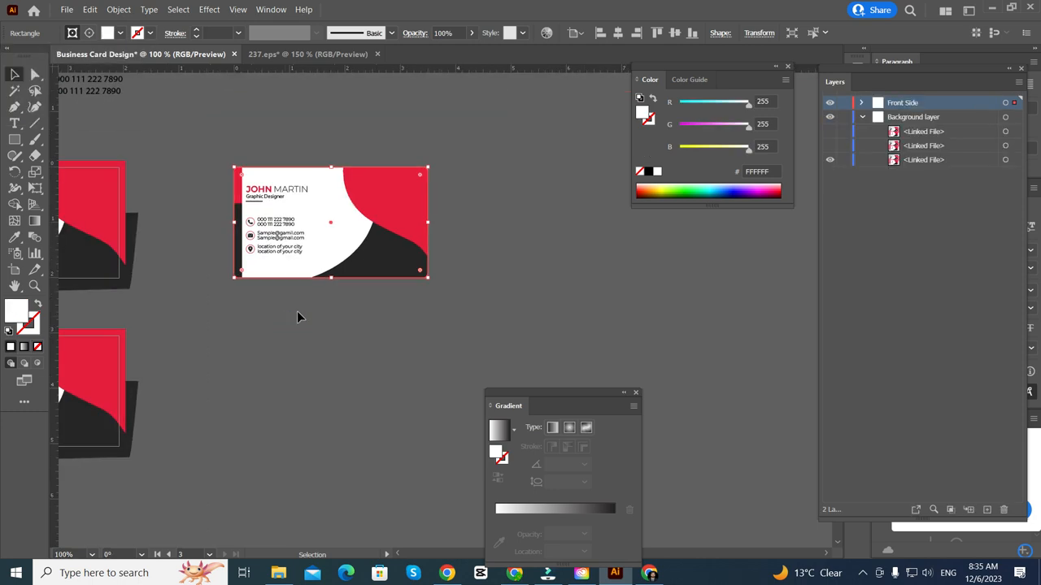
scroll(297, 312, "down", 1)
left_click(338, 323)
left_click_drag(391, 188, 389, 334)
left_click(337, 435)
- Enlarge the clipping rectangle's rounded corner radius inside the clip group
scroll(350, 437, "right", 1)
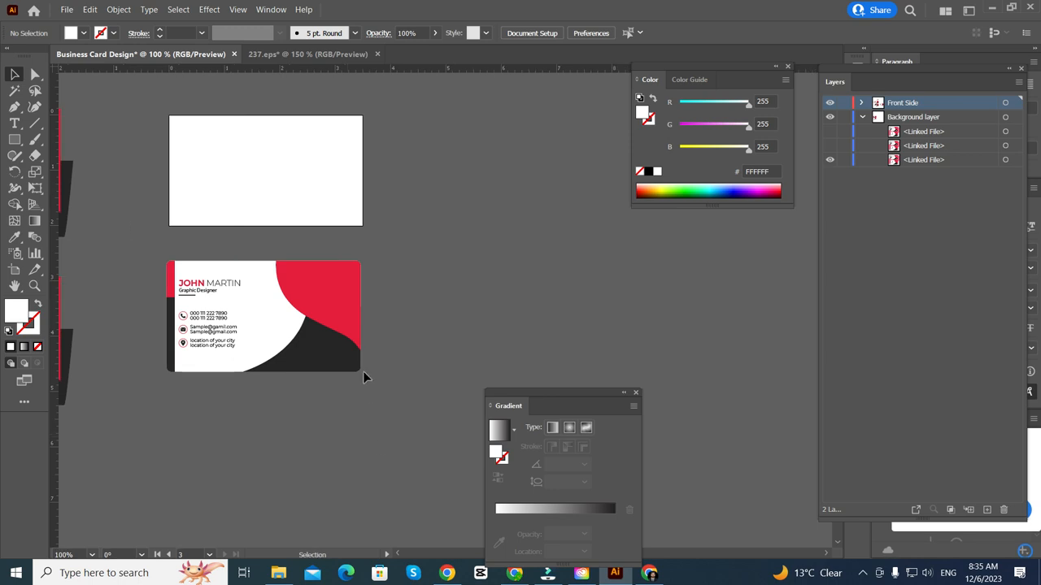
scroll(363, 371, "up", 4)
double_click(332, 363)
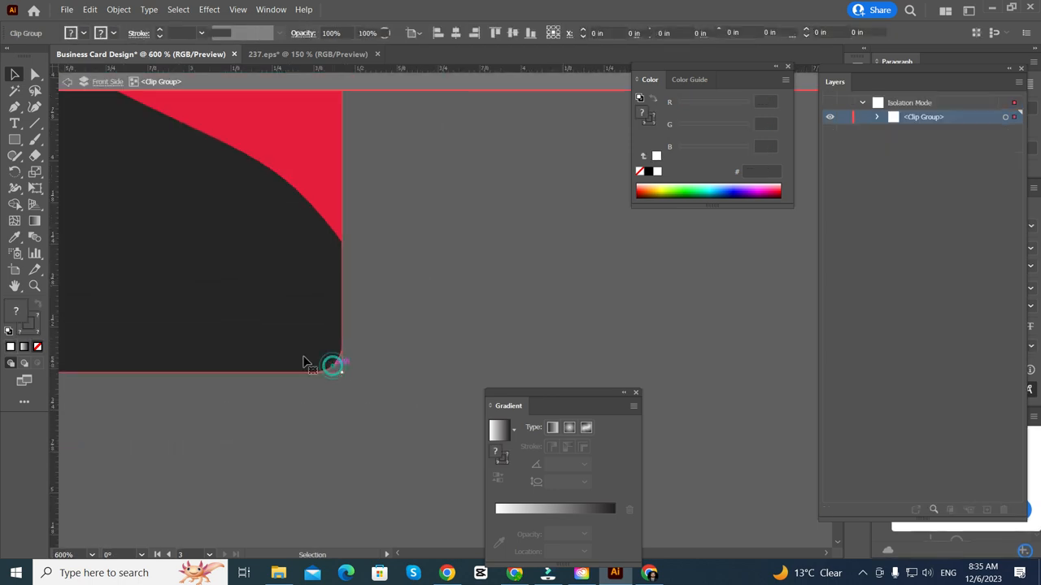
left_click_drag(311, 347, 287, 333)
double_click(512, 252)
- Close the Gradient and Color panels
scroll(511, 251, "down", 4)
scroll(498, 279, "left", 2)
scroll(504, 280, "right", 2)
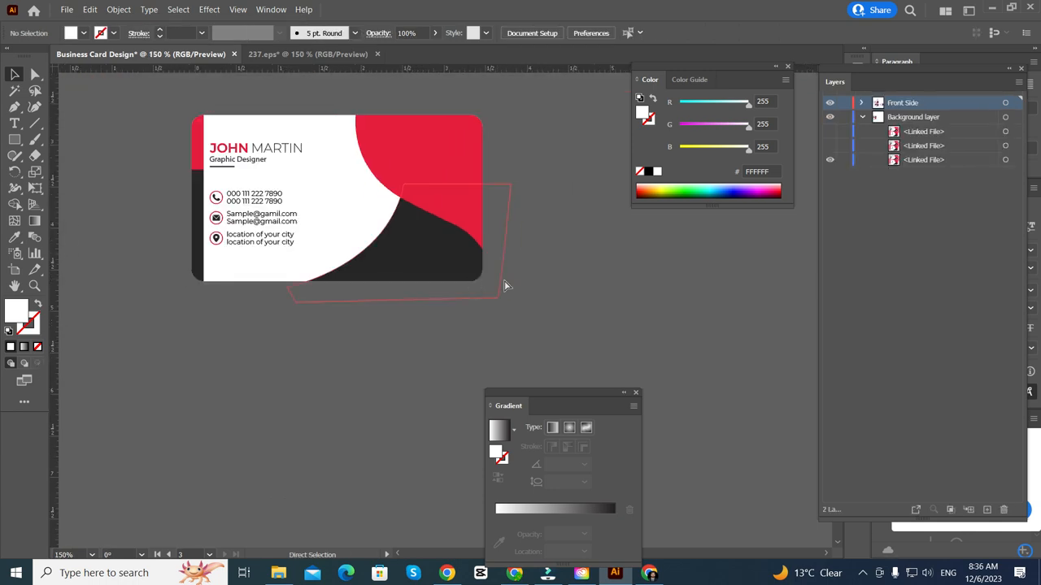
scroll(514, 281, "up", 1)
scroll(528, 280, "right", 2)
scroll(541, 279, "up", 2)
scroll(521, 274, "down", 5)
scroll(471, 276, "down", 1)
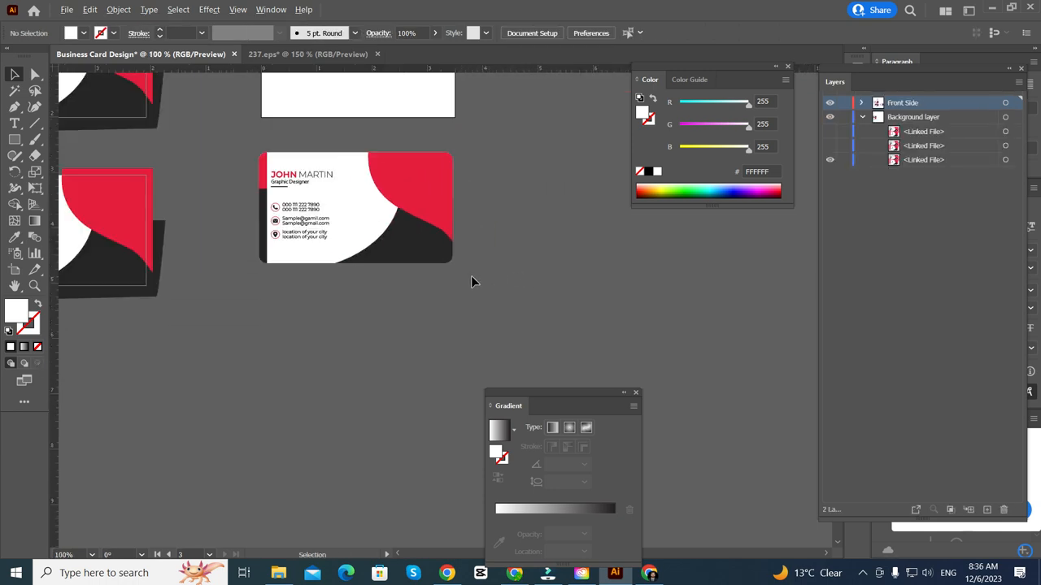
scroll(470, 275, "up", 3)
scroll(455, 285, "left", 1)
scroll(323, 239, "up", 3)
scroll(319, 262, "up", 2)
- Return to the browser's card-size search results, then the Google Meet call
scroll(385, 287, "up", 4)
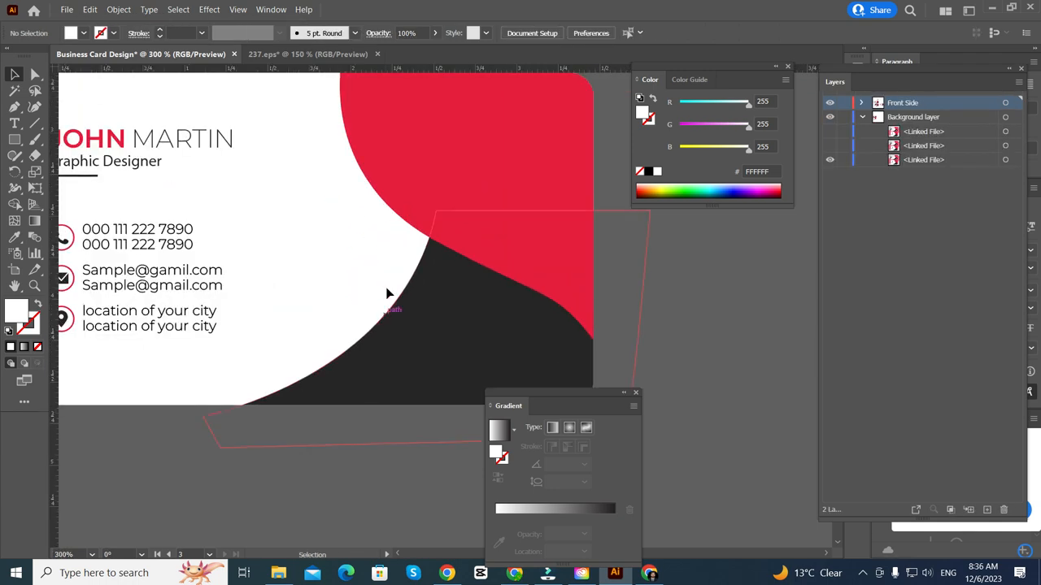
scroll(521, 346, "left", 2)
left_click(635, 394)
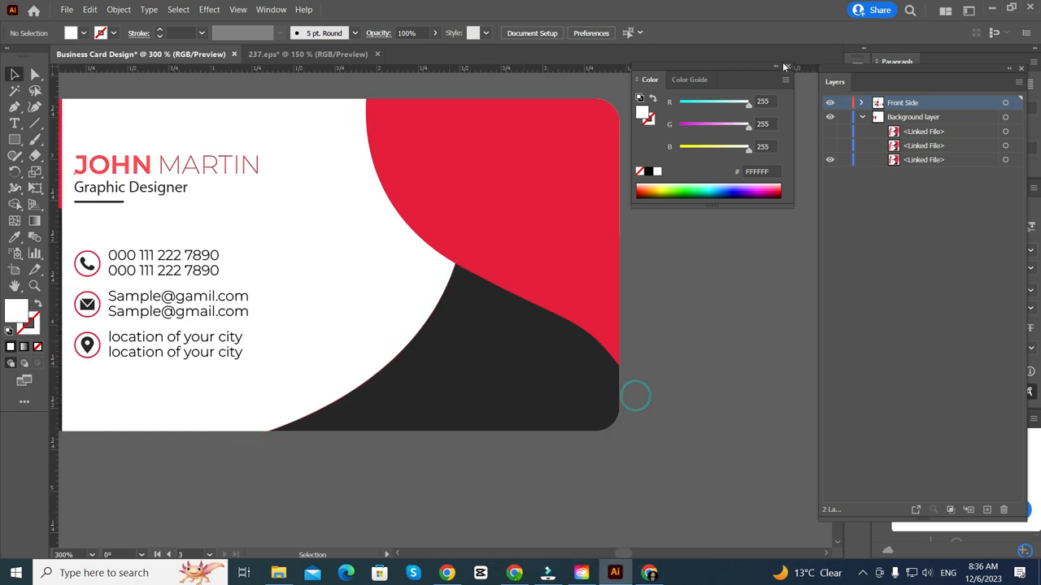
left_click(787, 68)
scroll(748, 203, "left", 2)
scroll(756, 199, "up", 2)
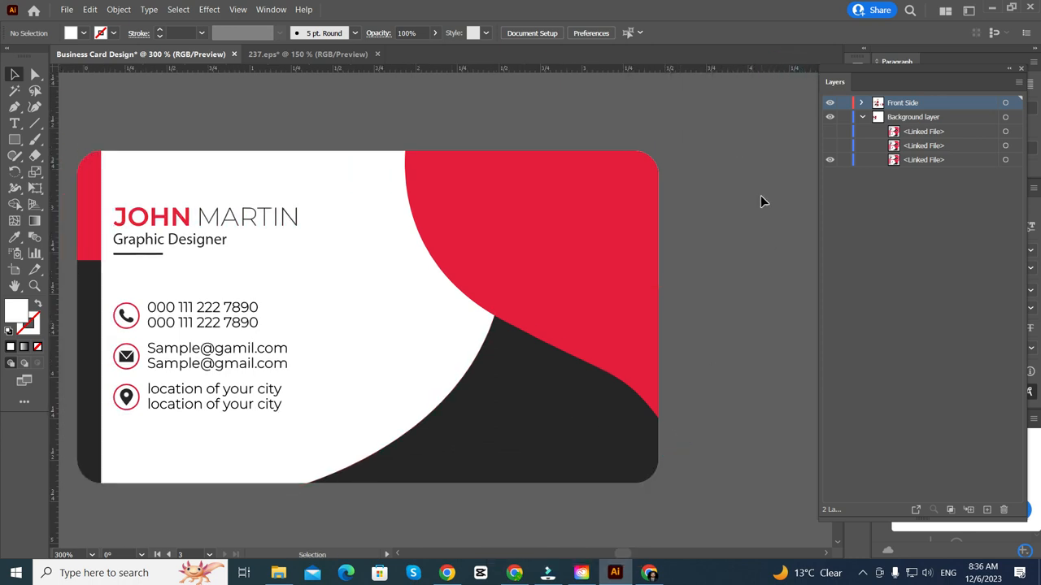
scroll(761, 198, "left", 2)
scroll(762, 201, "left", 1)
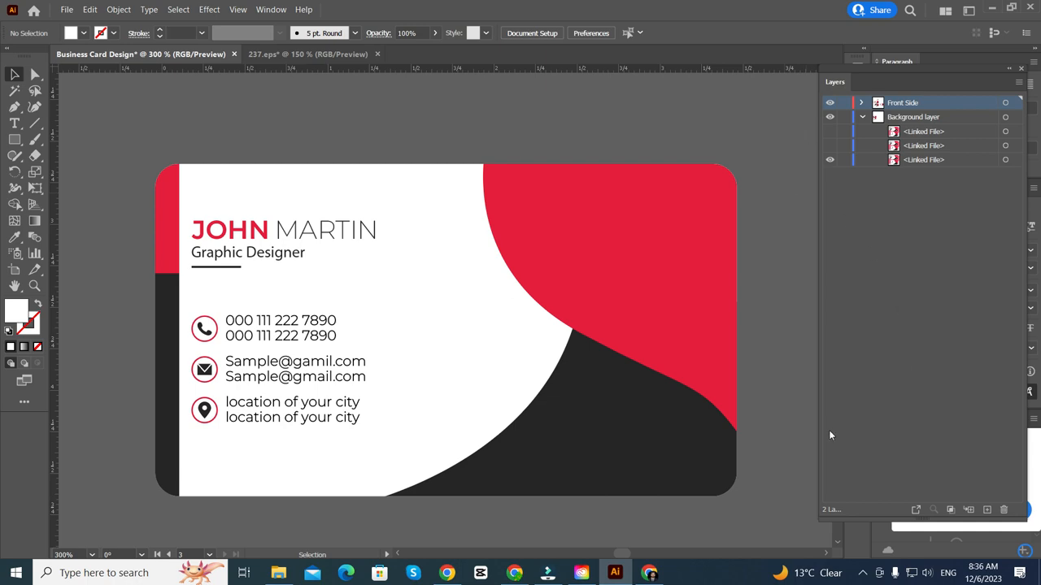
left_click(514, 572)
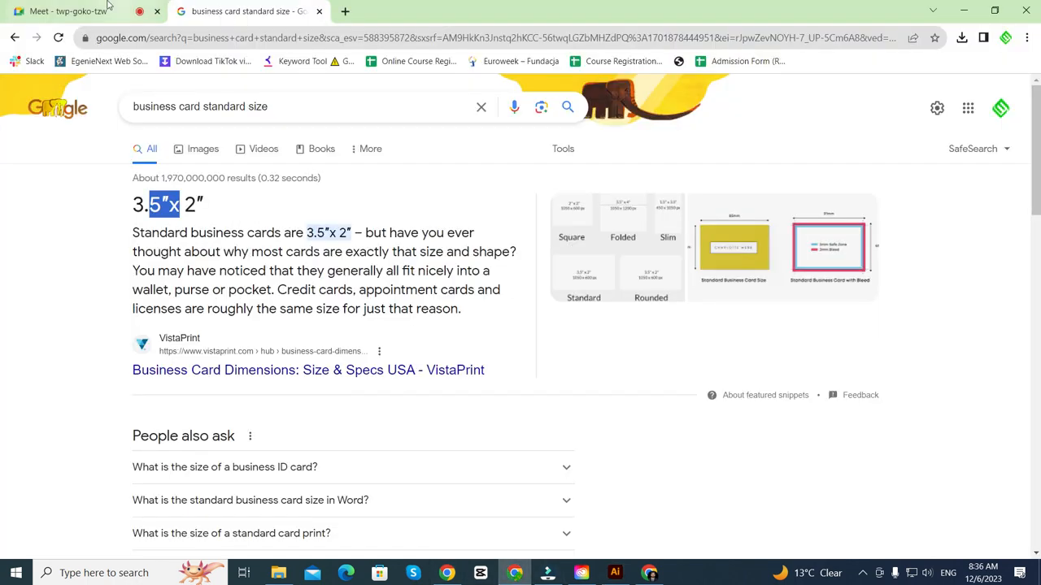
left_click(81, 10)
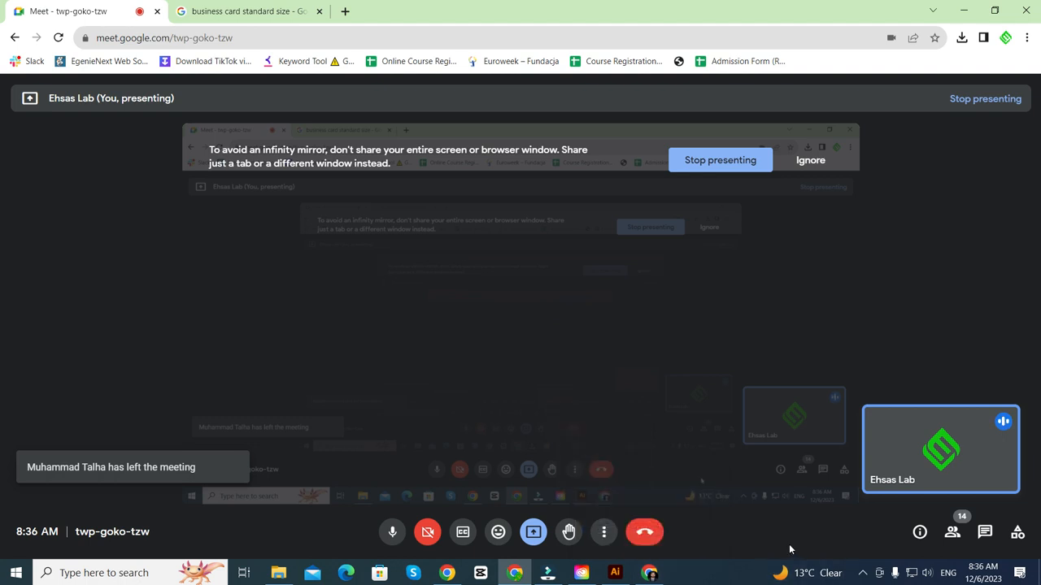
- Reveal the hidden icons in the Windows taskbar tray
mouse_move(621, 581)
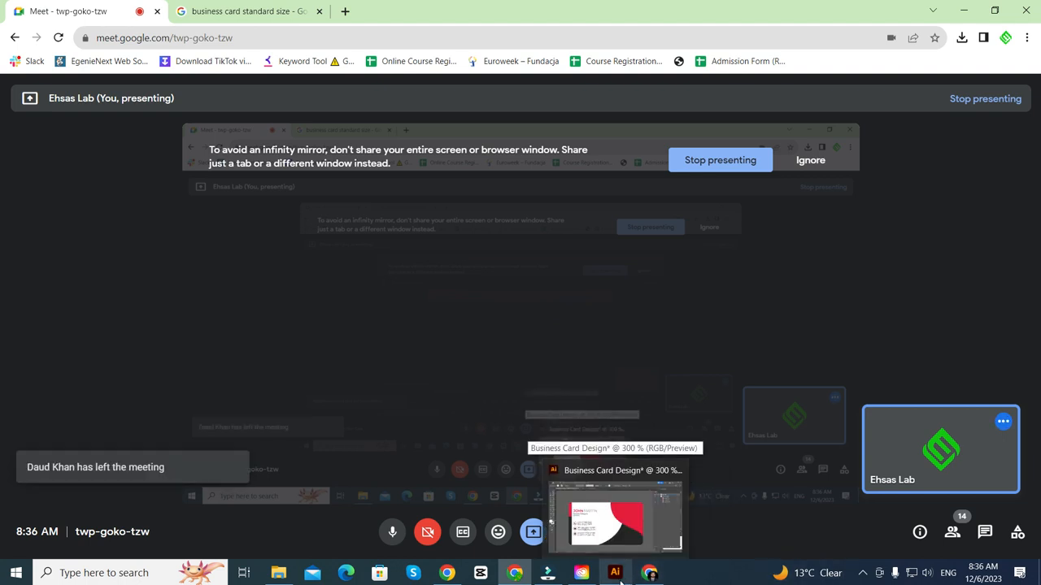
left_click(863, 576)
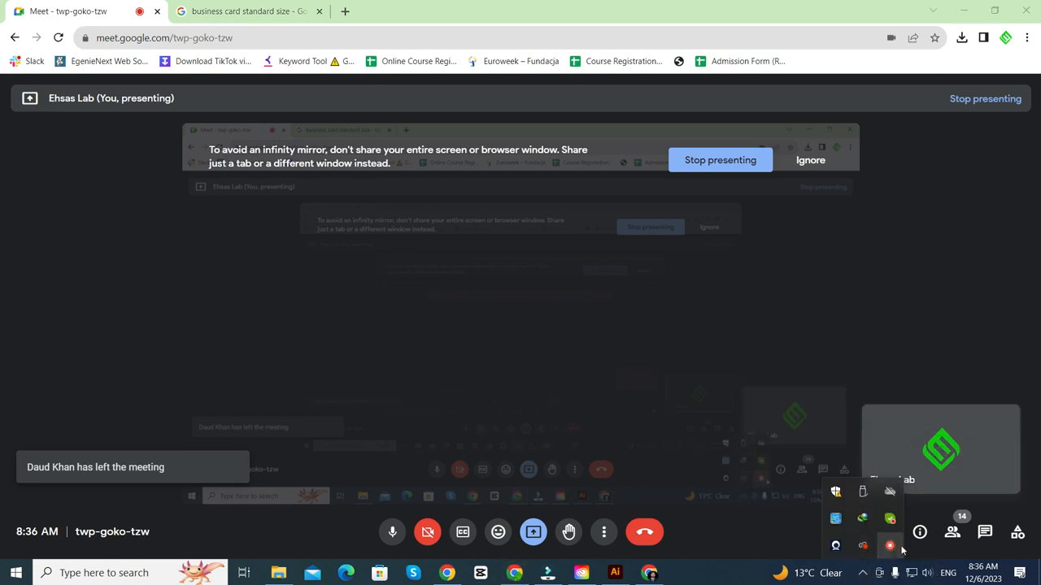